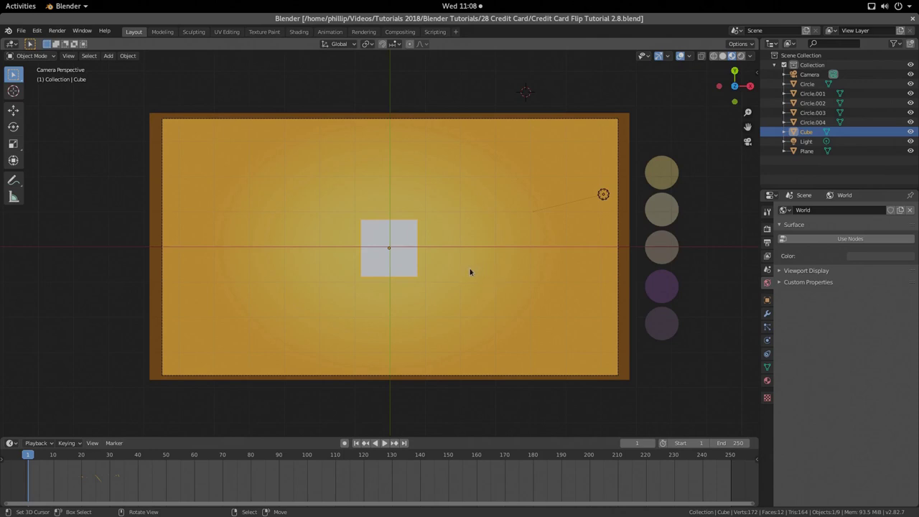
# Examine the scene by selecting the background plane and each of the five colour swatch circles in turn.
pyautogui.click(418, 265)
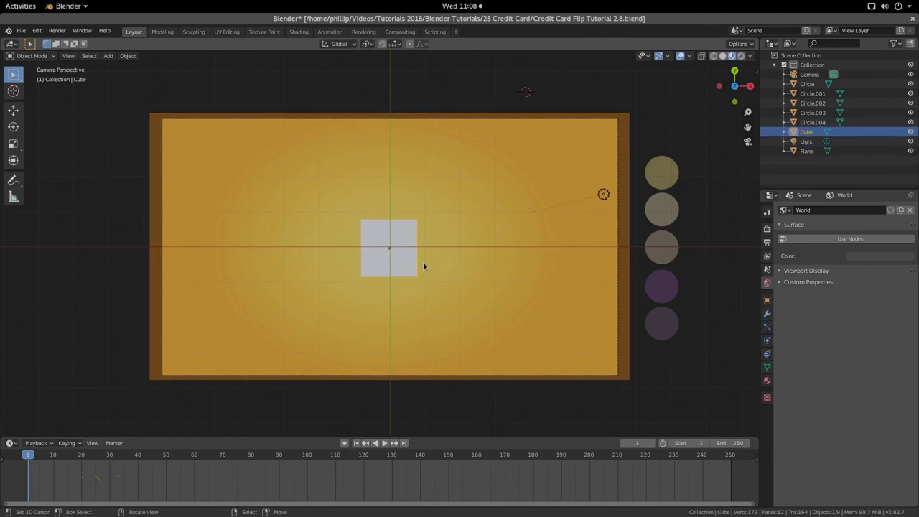
pyautogui.click(423, 266)
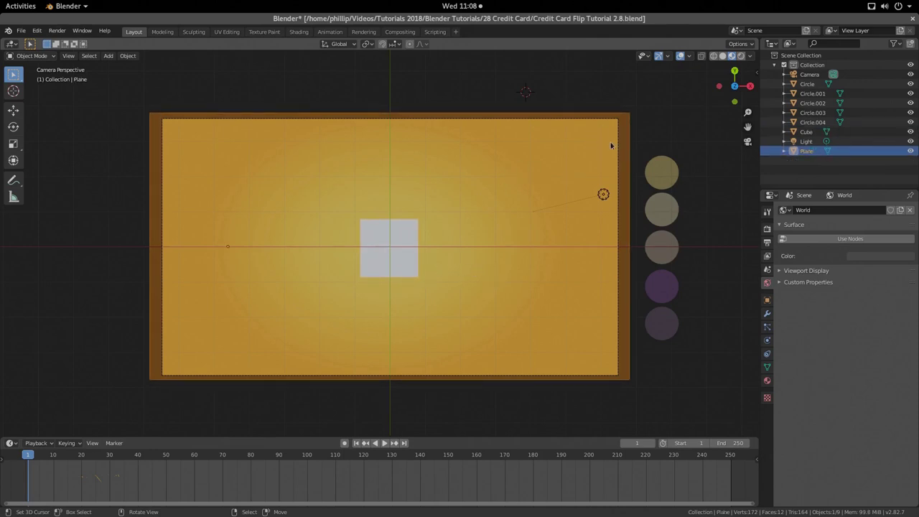
pyautogui.click(654, 185)
pyautogui.click(660, 209)
pyautogui.click(660, 248)
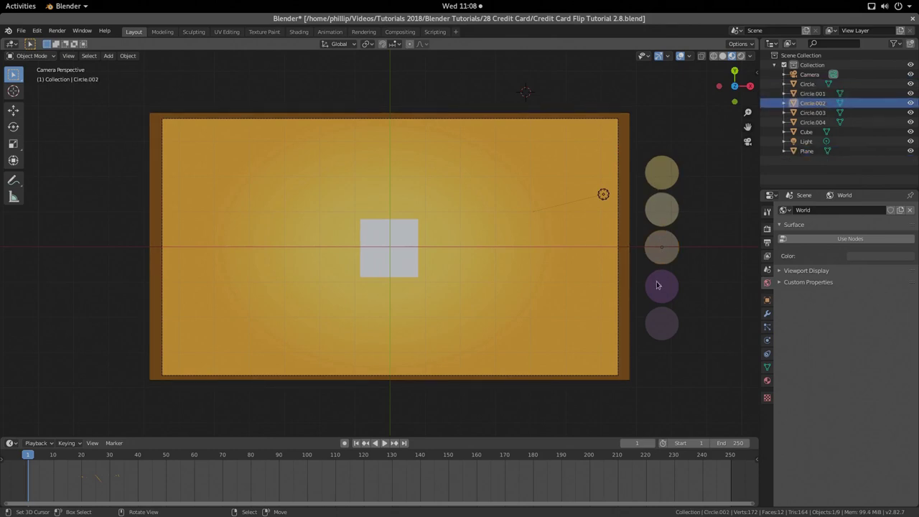
pyautogui.click(659, 285)
pyautogui.click(658, 322)
pyautogui.click(660, 284)
pyautogui.click(665, 245)
pyautogui.click(665, 208)
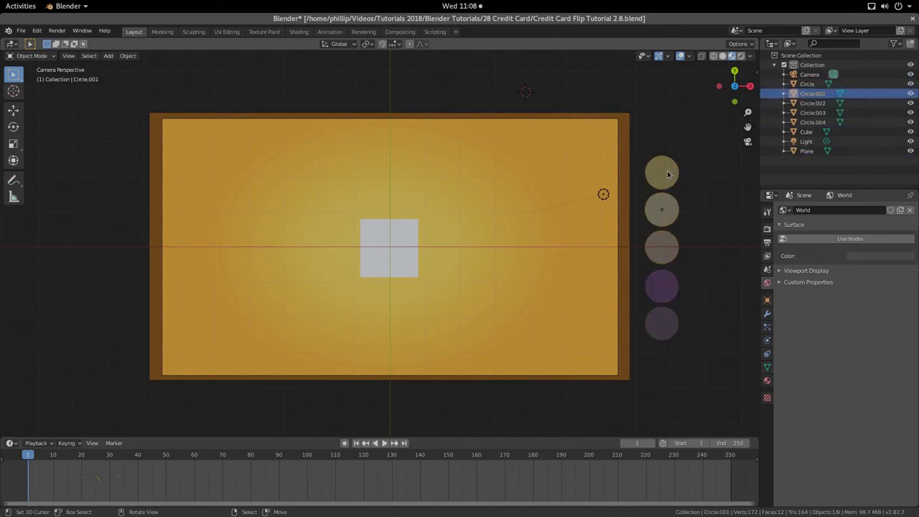
pyautogui.click(666, 170)
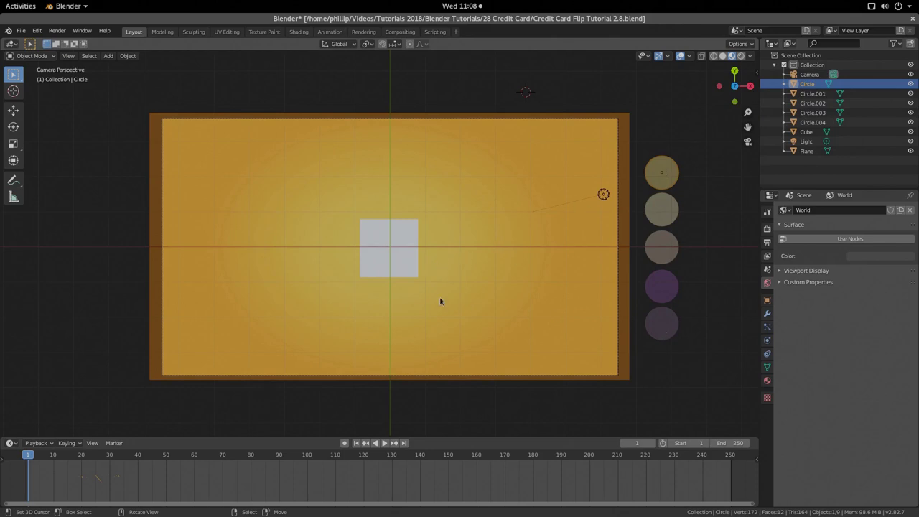
# Place the 3D cursor on the lower-left part of the cube's top face and return to the camera view.
pyautogui.keyDown('shift'); pyautogui.rightClick(378, 263); pyautogui.keyUp('shift')
pyautogui.moveTo(420, 263); pyautogui.dragTo(418, 305, button='middle')
pyautogui.scroll(-3, 390, 228)
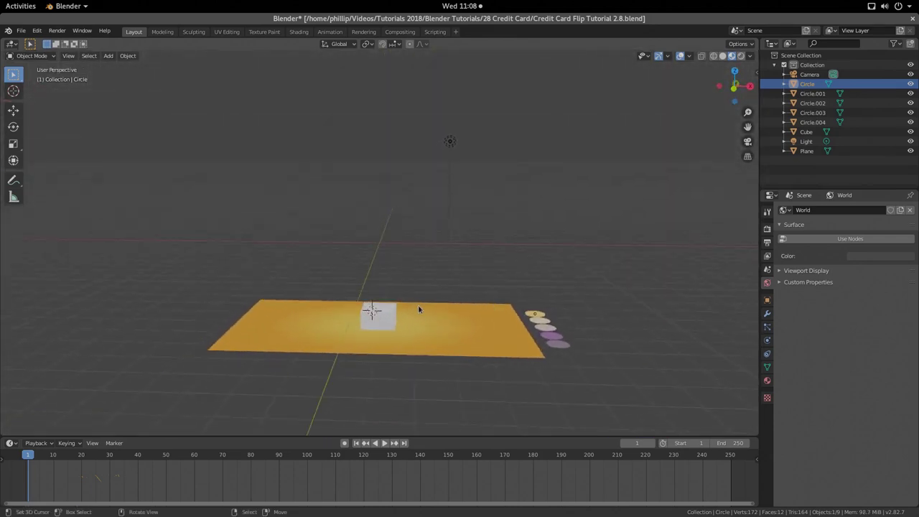
pyautogui.press('KP_0')
pyautogui.scroll(3, 413, 287)
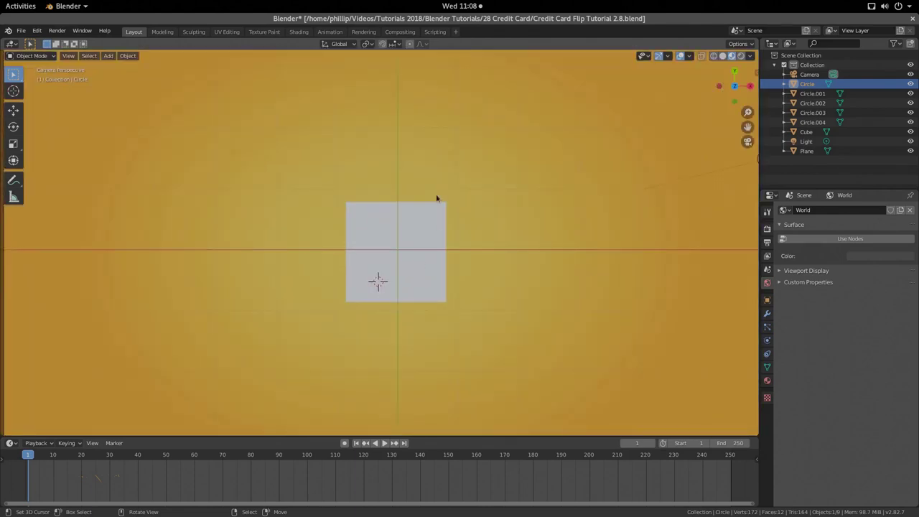
pyautogui.scroll(-4, 442, 242)
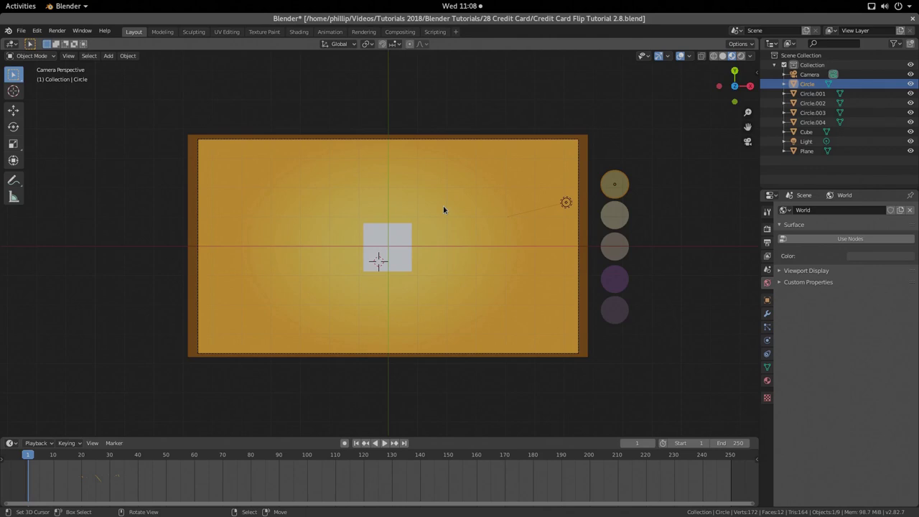
# Select the cube and switch it to Edit Mode.
pyautogui.click(369, 264)
pyautogui.scroll(7, 370, 265)
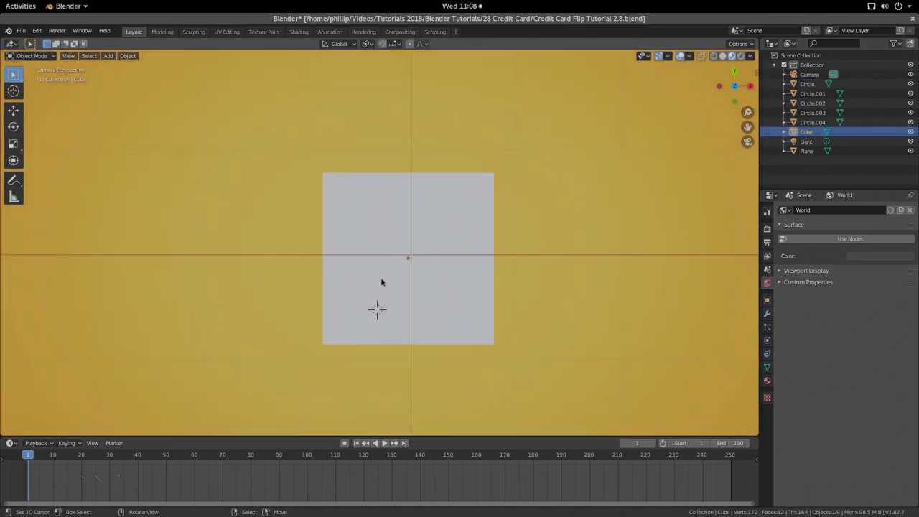
pyautogui.scroll(-2, 381, 282)
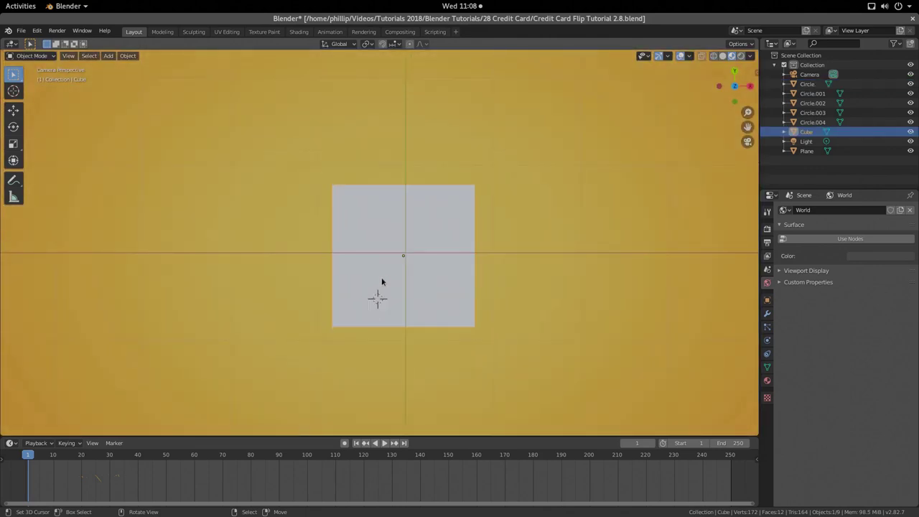
pyautogui.moveTo(386, 307); pyautogui.dragTo(483, 360, button='middle')
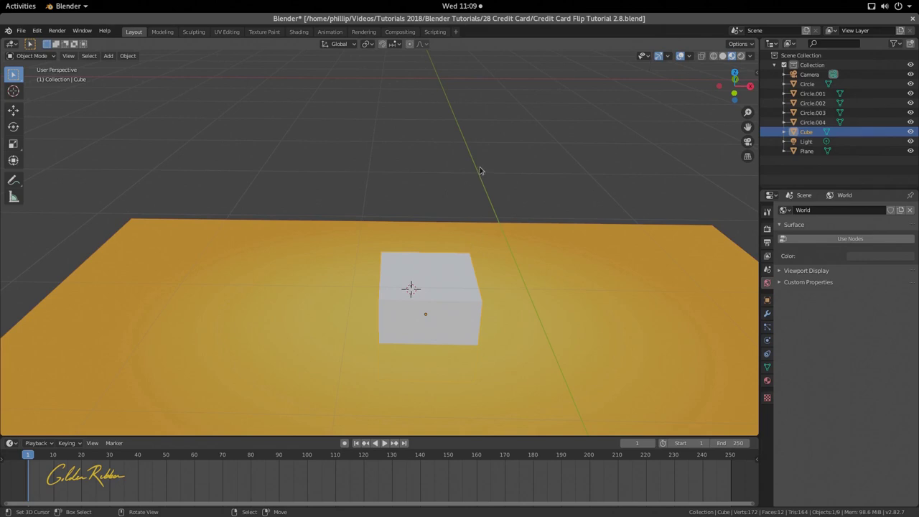
pyautogui.press('Tab')
pyautogui.press('Tab')
pyautogui.click(43, 57)
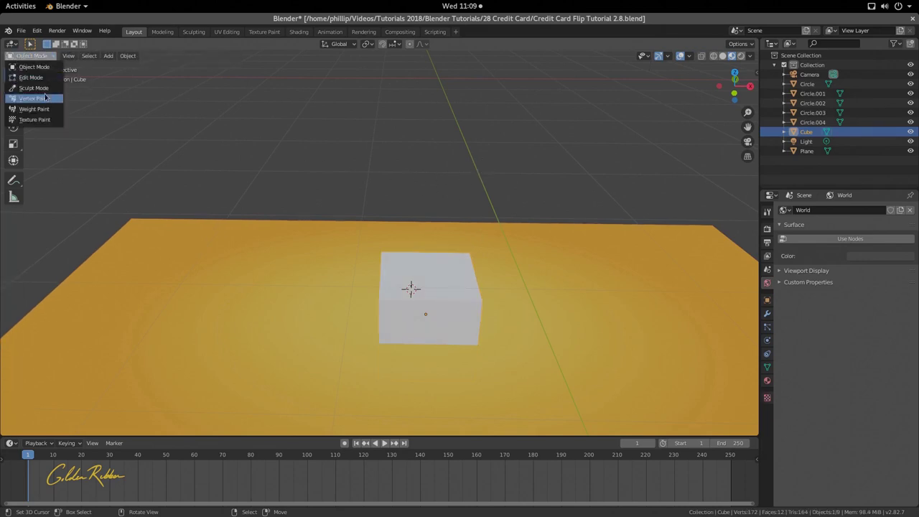
pyautogui.click(36, 79)
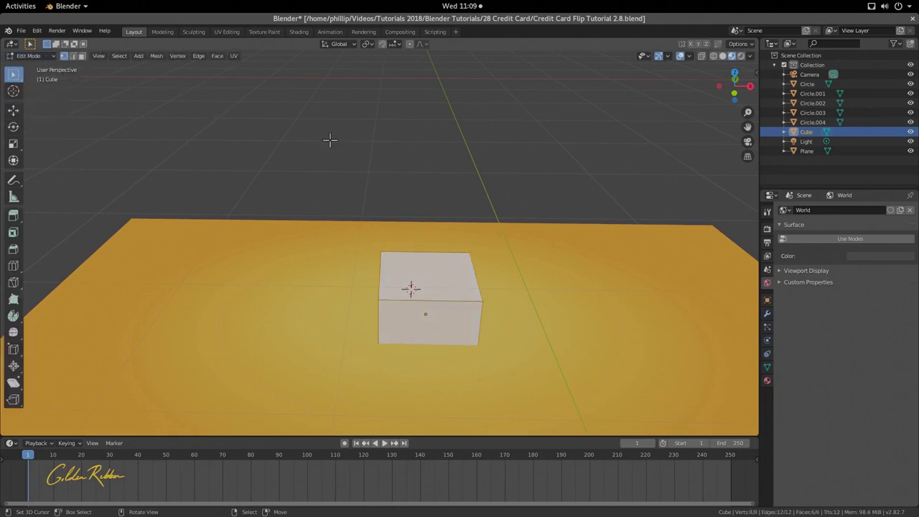
# Switch the cube's mesh selection to edges and set the viewport shading to solid.
pyautogui.scroll(-2, 430, 264)
pyautogui.moveTo(431, 272); pyautogui.dragTo(414, 227, button='middle')
pyautogui.scroll(3, 395, 232)
pyautogui.moveTo(342, 226)
pyautogui.mouseDown(button='middle')
pyautogui.moveTo(388, 212)
pyautogui.moveTo(331, 226)
pyautogui.mouseUp(button='middle')
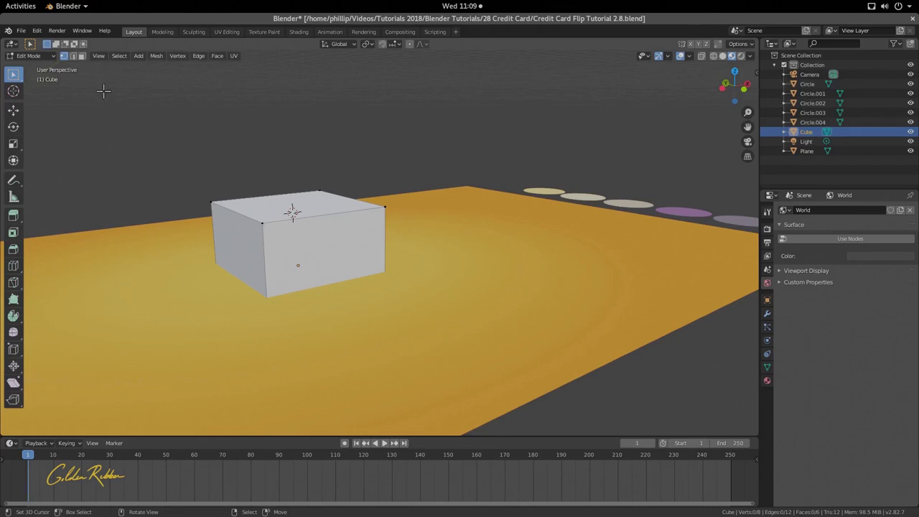
pyautogui.click(74, 57)
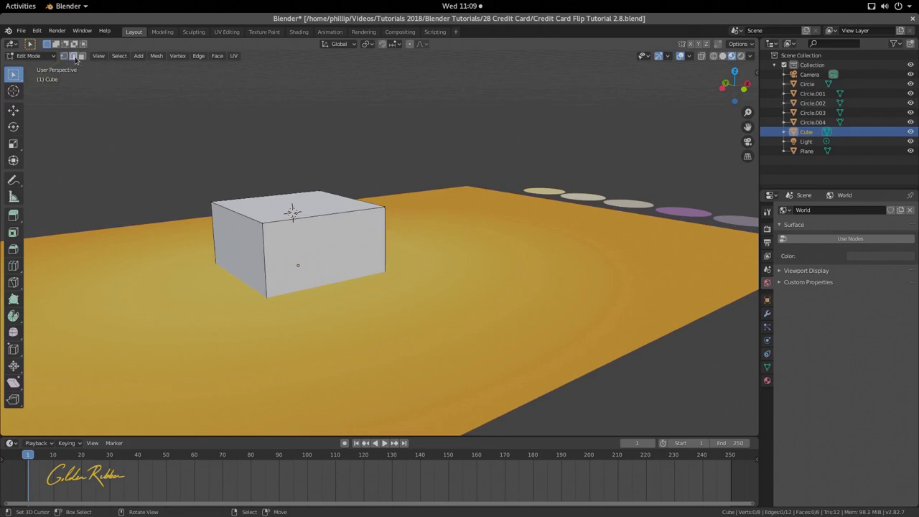
pyautogui.click(722, 57)
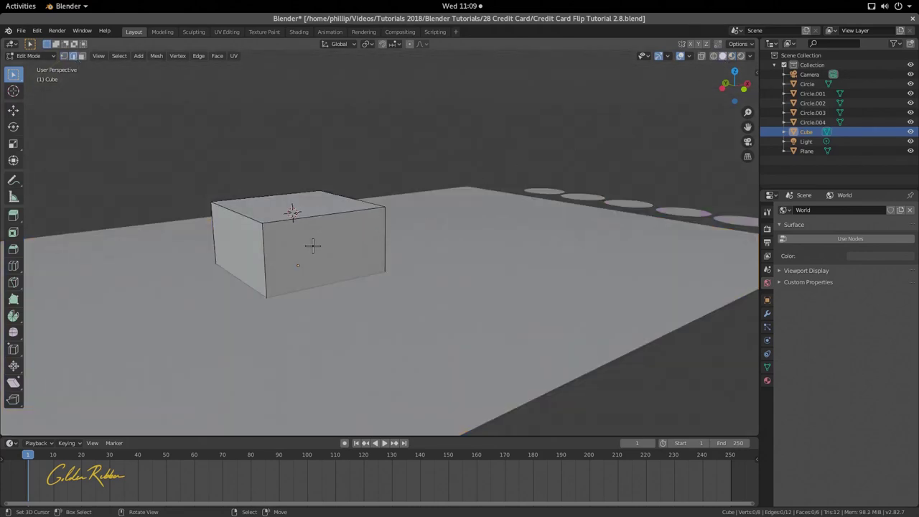
# Move the whole cube upward along the global Z axis so more of it rises above the plane.
pyautogui.press('Tab')
pyautogui.press('g')
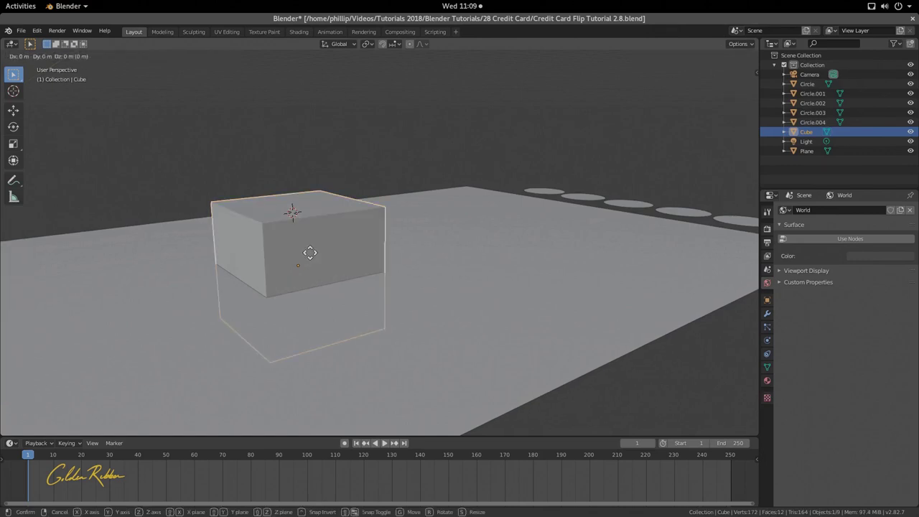
pyautogui.press('z')
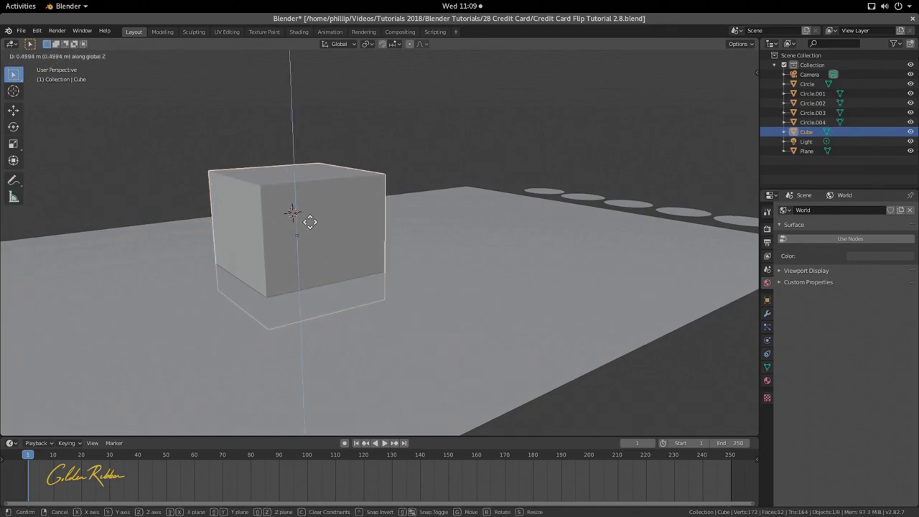
pyautogui.click(296, 213)
# Select all four vertical corner edges of the cube in Edit Mode.
pyautogui.press('Tab')
pyautogui.press('Tab')
pyautogui.press('Tab')
pyautogui.click(260, 209)
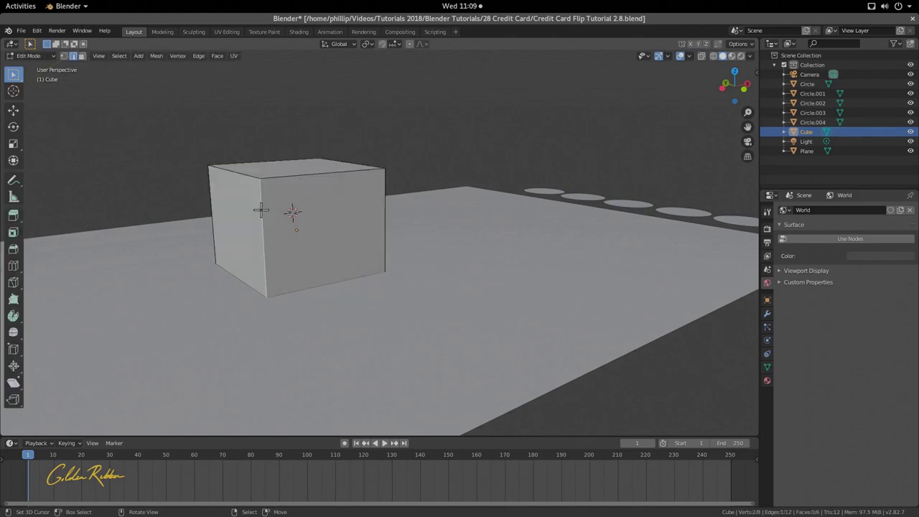
pyautogui.moveTo(340, 246); pyautogui.dragTo(531, 289, button='middle')
pyautogui.keyDown('shift'); pyautogui.click(348, 254); pyautogui.keyUp('shift')
pyautogui.keyDown('shift'); pyautogui.click(559, 277); pyautogui.keyUp('shift')
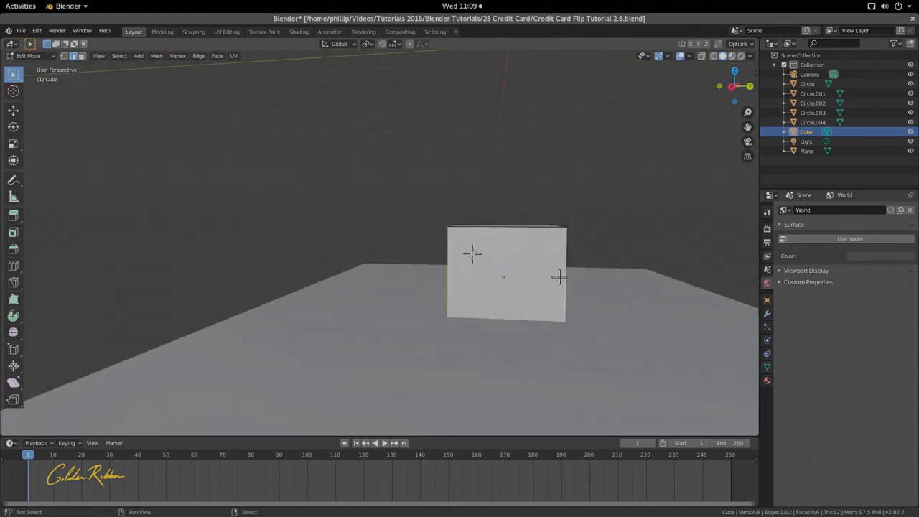
pyautogui.moveTo(471, 252)
pyautogui.mouseDown(button='middle')
pyautogui.moveTo(512, 273)
pyautogui.moveTo(474, 268)
pyautogui.mouseUp(button='middle')
pyautogui.keyDown('shift'); pyautogui.click(563, 278); pyautogui.keyUp('shift')
pyautogui.moveTo(559, 277); pyautogui.dragTo(460, 273, button='middle')
# Bevel the four vertical edges with 13 segments and a width of about 0.133 m while viewing through the camera.
pyautogui.press('KP_0')
pyautogui.press('Home')
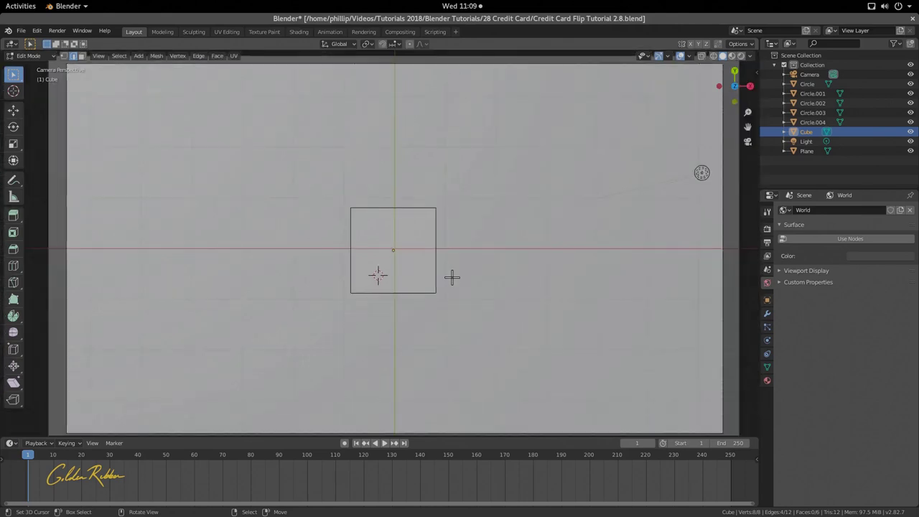
pyautogui.press('KP_7')
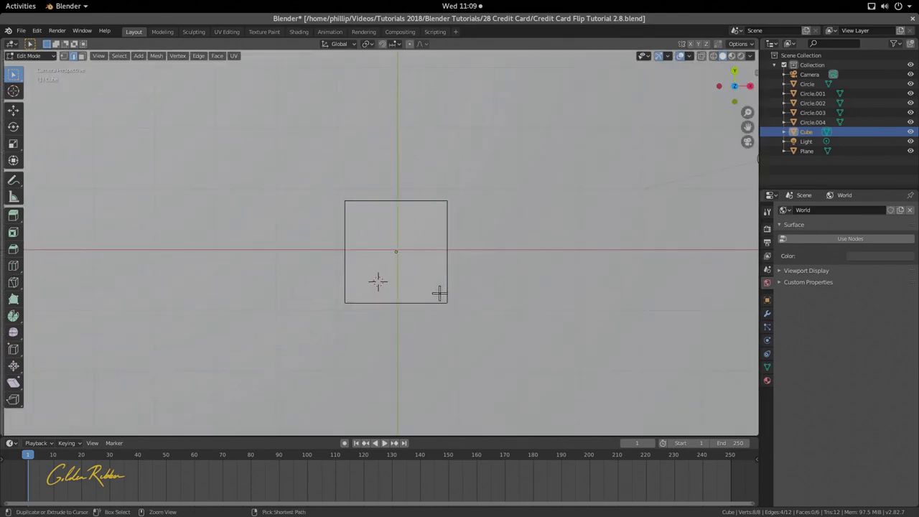
pyautogui.hotkey('ctrl', 'b')
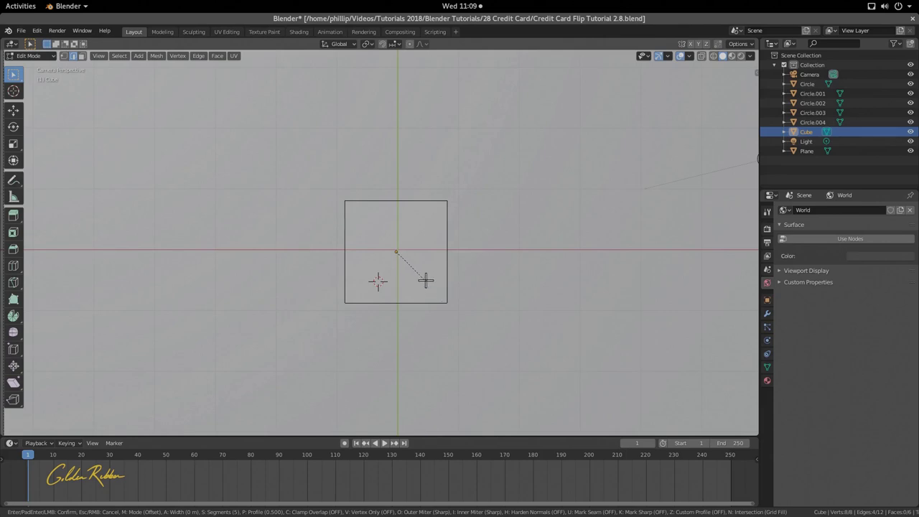
pyautogui.scroll(-3, 419, 285)
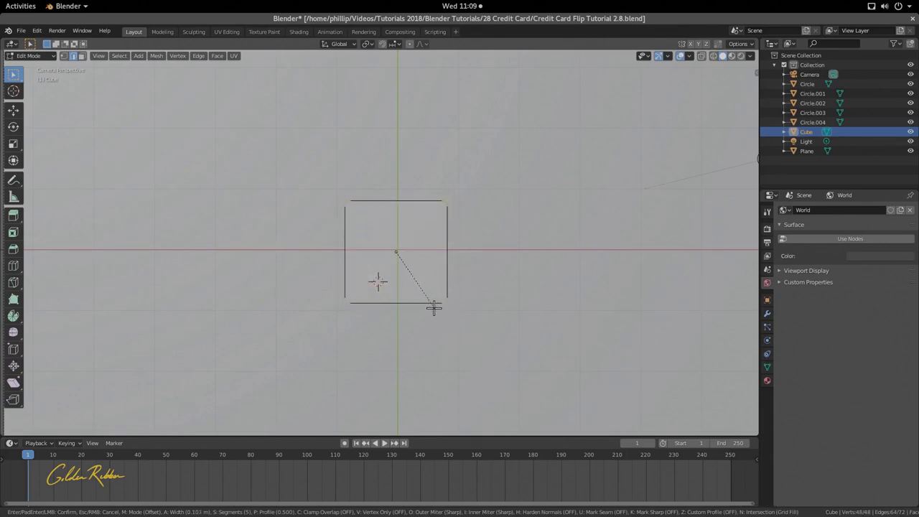
pyautogui.scroll(-1, 436, 315)
pyautogui.scroll(7, 435, 313)
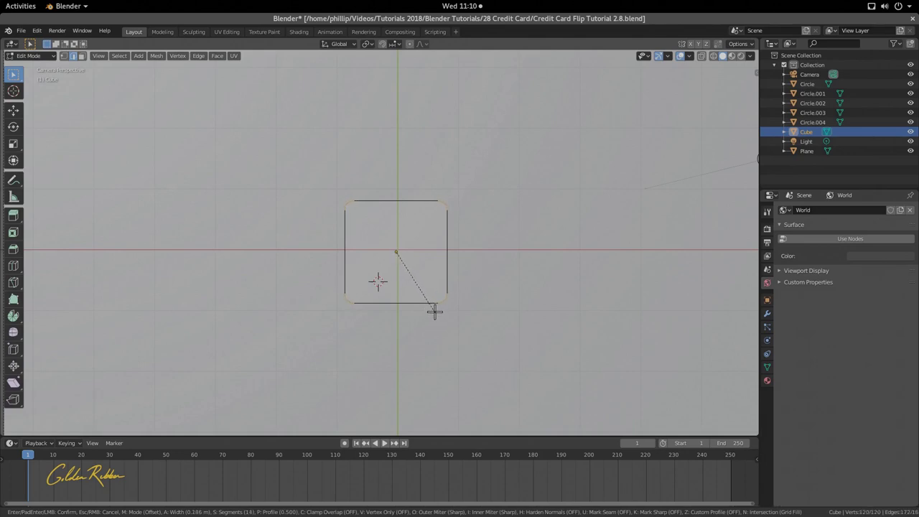
pyautogui.scroll(-10, 432, 312)
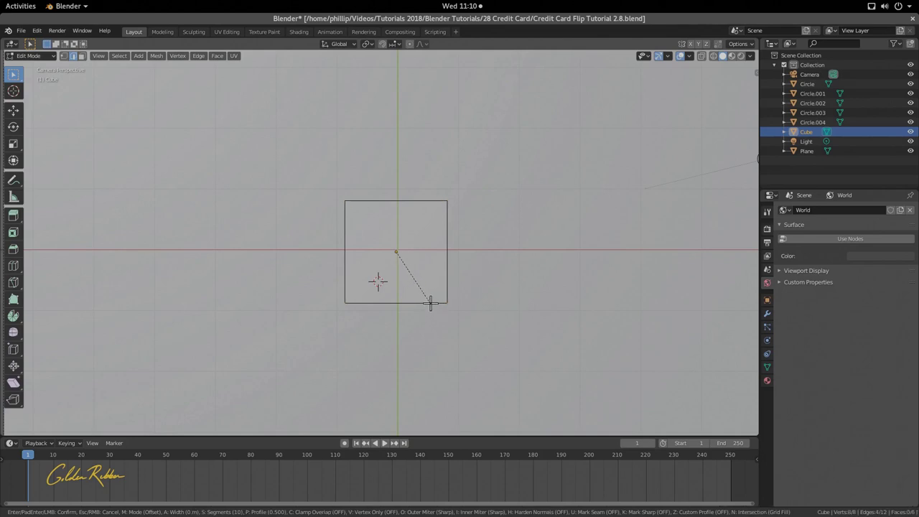
pyautogui.scroll(3, 432, 312)
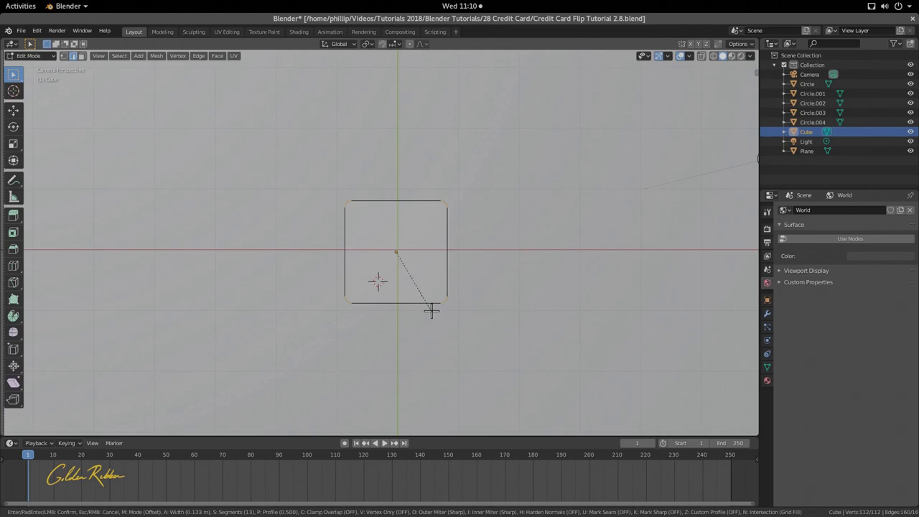
pyautogui.click(431, 310)
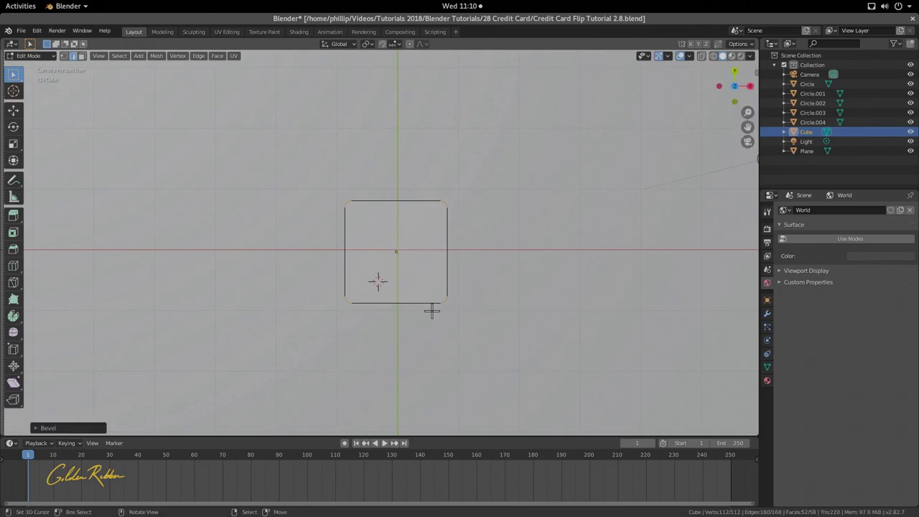
# Examine the cube's rounded corners up close in Object Mode and Edit Mode.
pyautogui.scroll(6, 429, 296)
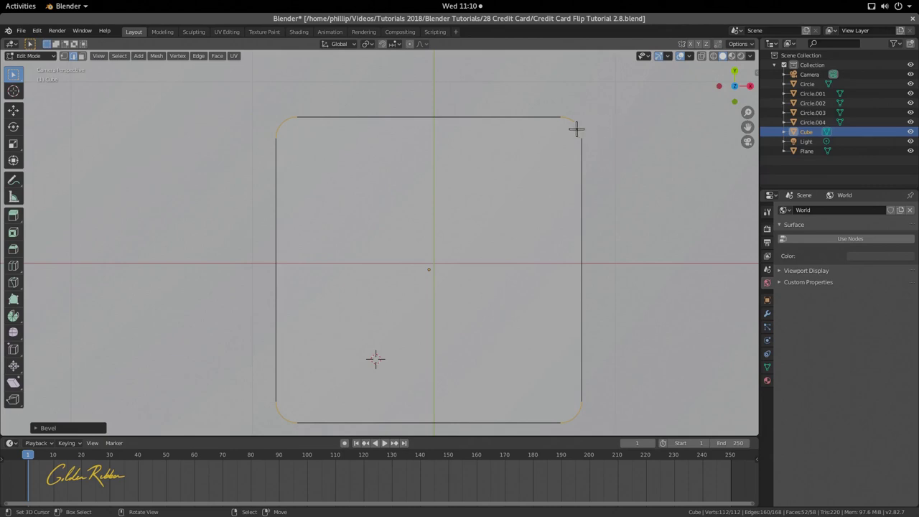
pyautogui.press('Tab')
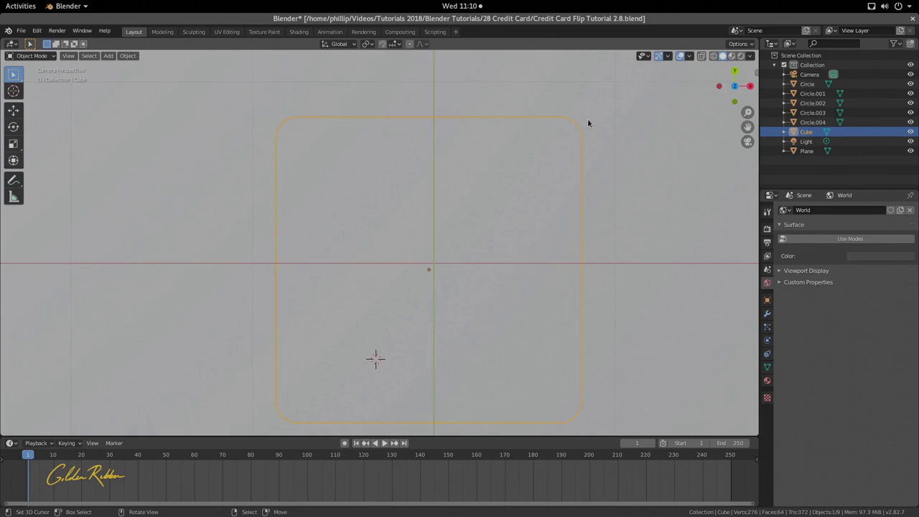
pyautogui.press('Tab')
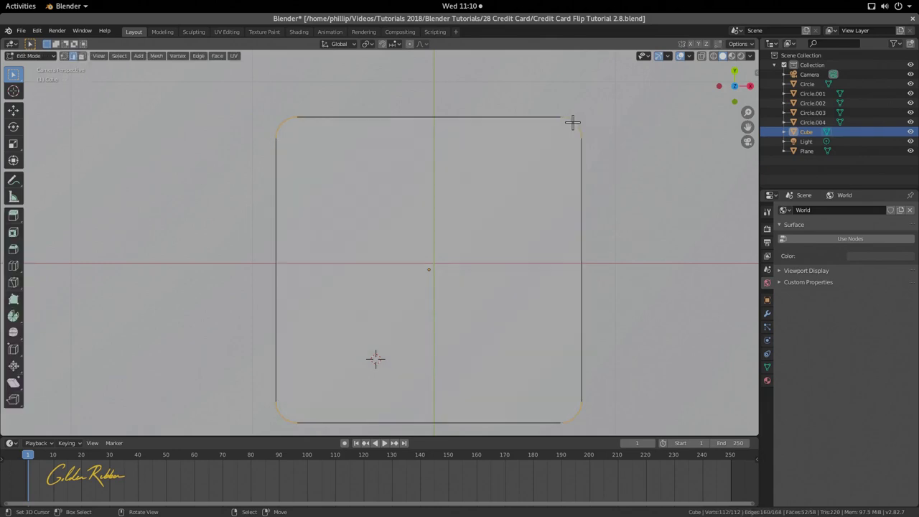
pyautogui.press('Tab')
# View the rounded cube from the side in Edit Mode and set the viewport shading to wireframe.
pyautogui.scroll(-3, 436, 246)
pyautogui.moveTo(436, 247); pyautogui.dragTo(428, 203, button='middle')
pyautogui.scroll(4, 434, 322)
pyautogui.moveTo(435, 322); pyautogui.dragTo(537, 252, button='middle')
pyautogui.press('Tab')
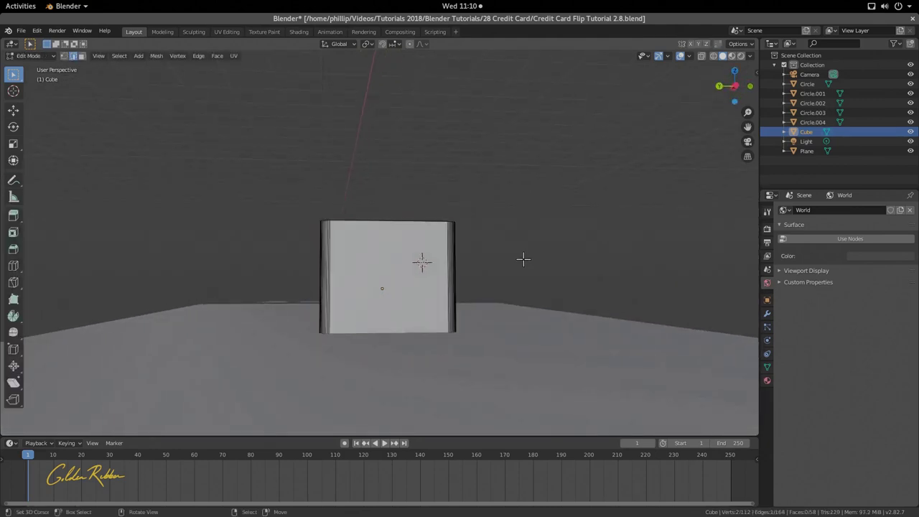
pyautogui.moveTo(448, 291); pyautogui.dragTo(437, 291, button='middle')
pyautogui.press('z')
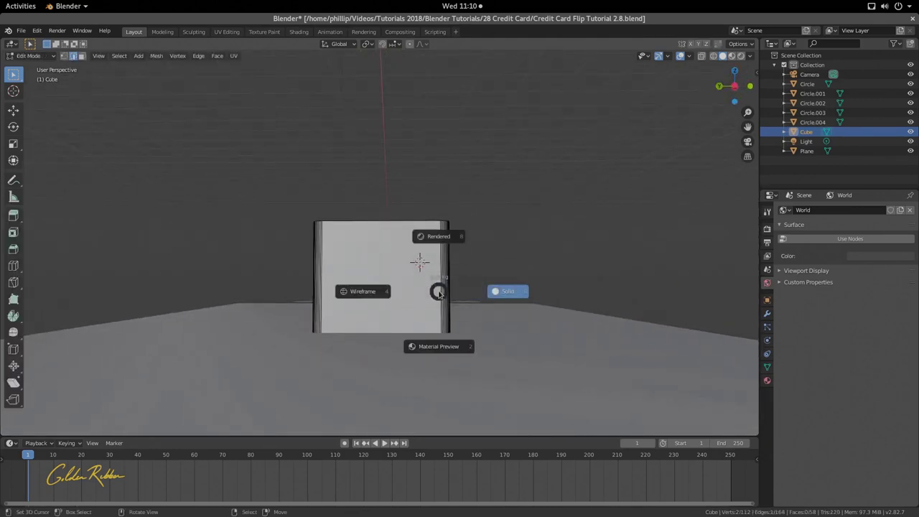
pyautogui.click(363, 292)
# Try to box-select the cube's bottom end in wireframe Edit Mode and delete its vertices.
pyautogui.moveTo(379, 324)
pyautogui.mouseDown(button='middle')
pyautogui.moveTo(406, 309)
pyautogui.moveTo(429, 268)
pyautogui.moveTo(455, 309)
pyautogui.mouseUp(button='middle')
pyautogui.press('Tab')
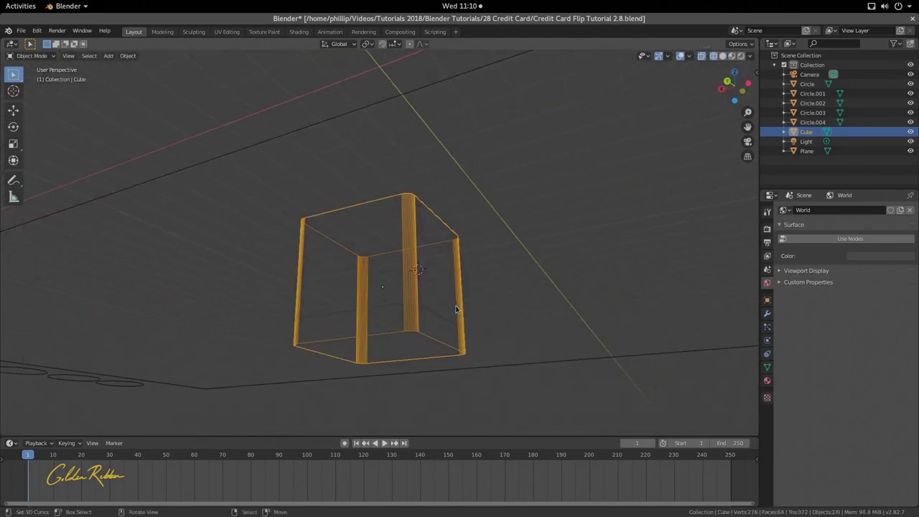
pyautogui.press('Tab')
pyautogui.click(415, 316)
pyautogui.press('Tab')
pyautogui.press('Tab')
pyautogui.moveTo(415, 316); pyautogui.dragTo(411, 302, button='middle')
pyautogui.press('b')
pyautogui.moveTo(269, 290); pyautogui.dragTo(480, 393)
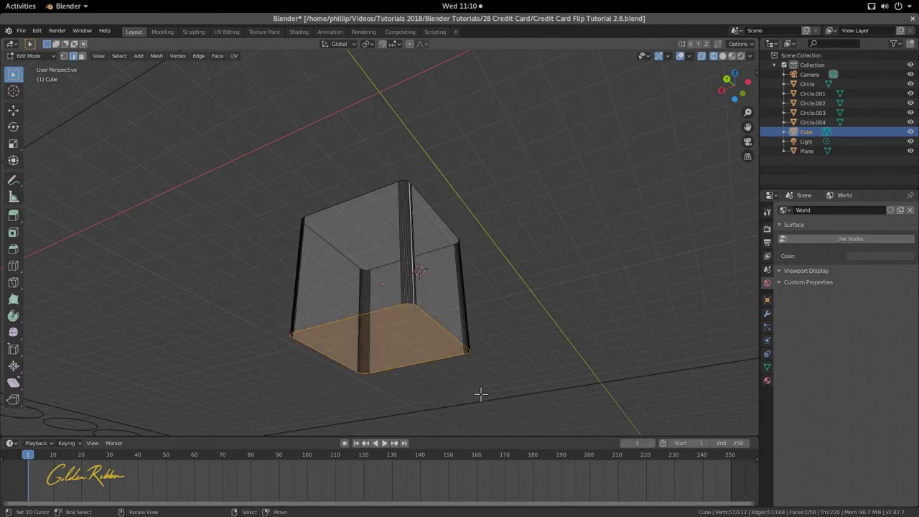
pyautogui.moveTo(479, 391); pyautogui.dragTo(328, 381, button='middle')
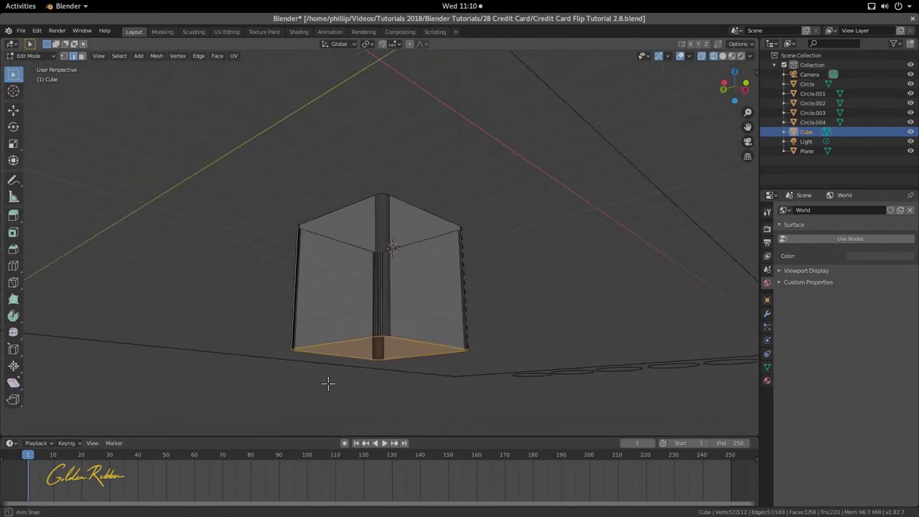
pyautogui.press('x')
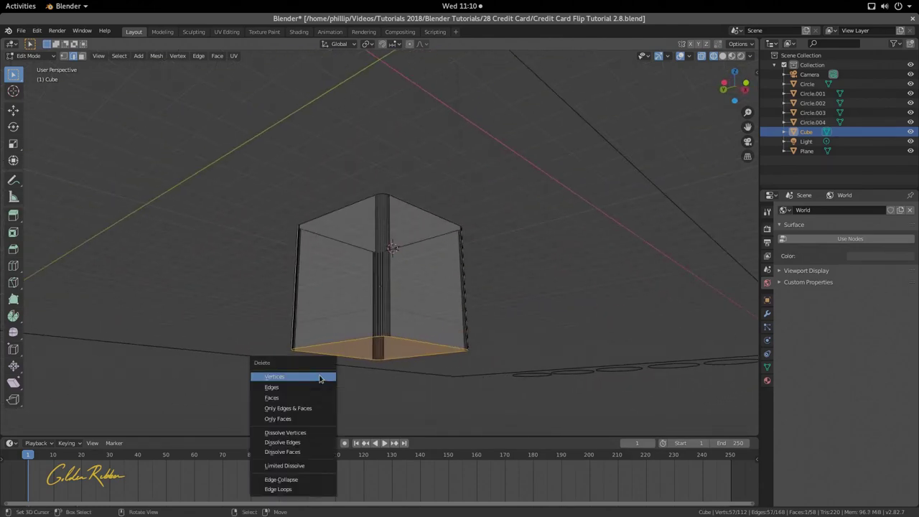
pyautogui.click(323, 376)
# Inspect what remains of the cube in Object Mode and Edit Mode, and undo the vertex deletion.
pyautogui.moveTo(328, 369)
pyautogui.mouseDown(button='middle')
pyautogui.moveTo(388, 285)
pyautogui.moveTo(343, 322)
pyautogui.moveTo(270, 334)
pyautogui.moveTo(357, 287)
pyautogui.moveTo(456, 259)
pyautogui.mouseUp(button='middle')
pyautogui.press('Tab')
pyautogui.press('z')
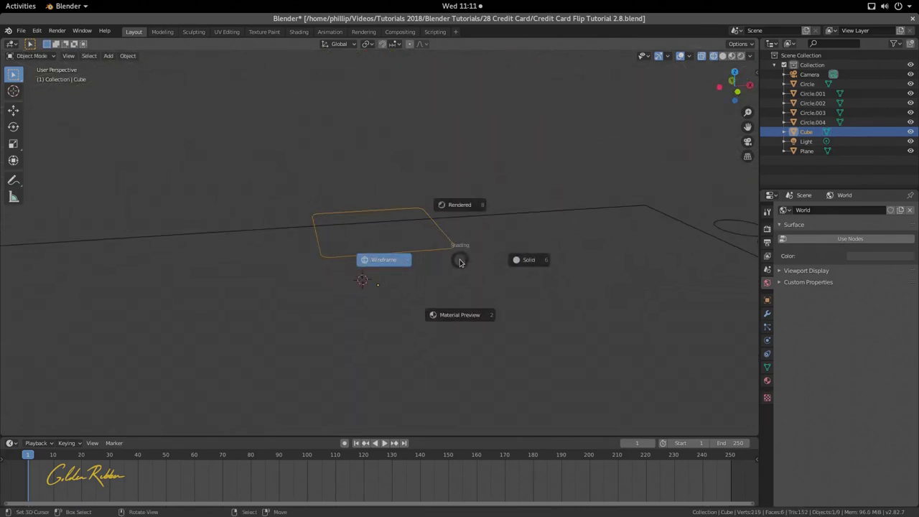
pyautogui.click(438, 272)
pyautogui.press('Tab')
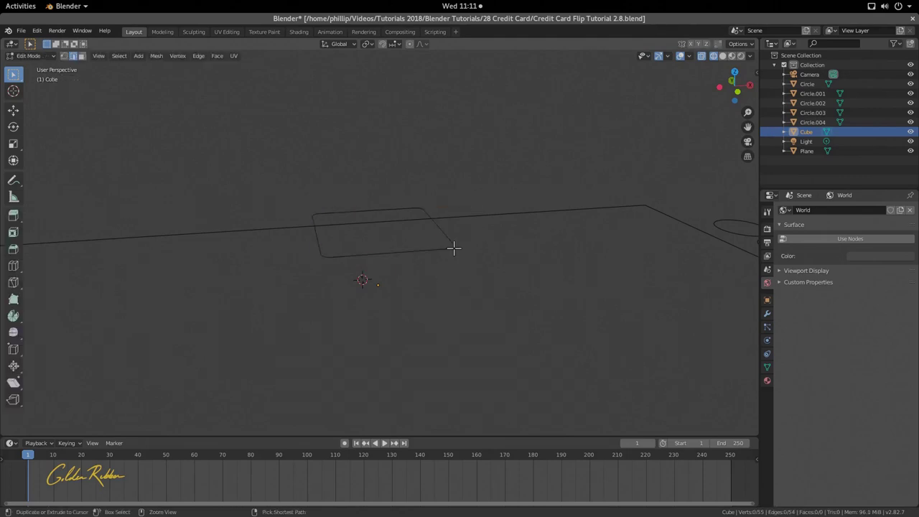
pyautogui.moveTo(441, 249); pyautogui.dragTo(480, 207, button='middle')
# Select only the vertices around the cube's bottom face and delete them, keeping the rounded top face.
pyautogui.click(415, 292)
pyautogui.click(415, 314)
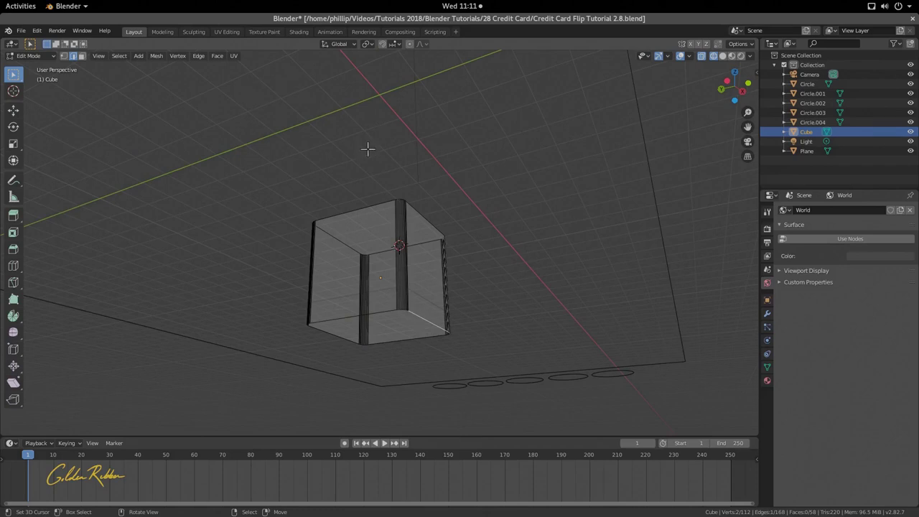
pyautogui.moveTo(384, 286); pyautogui.dragTo(356, 299, button='middle')
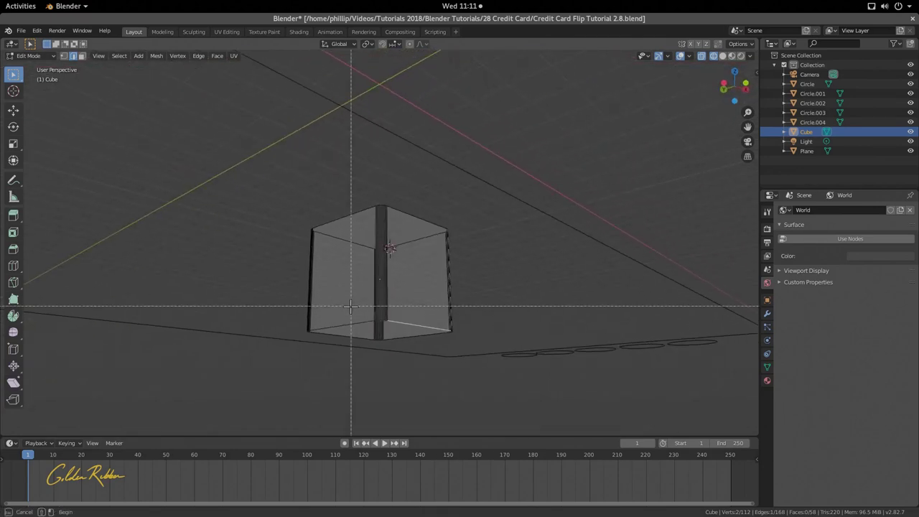
pyautogui.moveTo(293, 304); pyautogui.dragTo(455, 344)
pyautogui.moveTo(454, 344); pyautogui.dragTo(373, 242, button='middle')
pyautogui.moveTo(324, 269); pyautogui.dragTo(308, 314, button='middle')
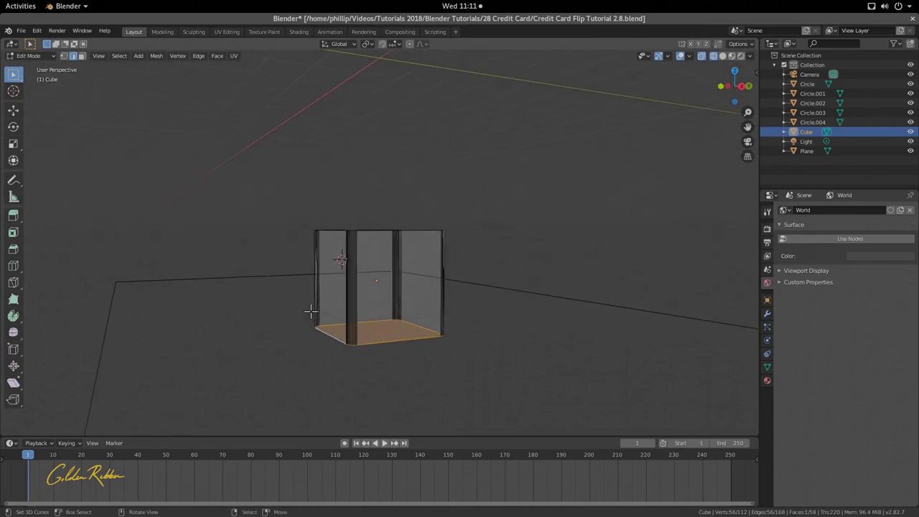
pyautogui.press('x')
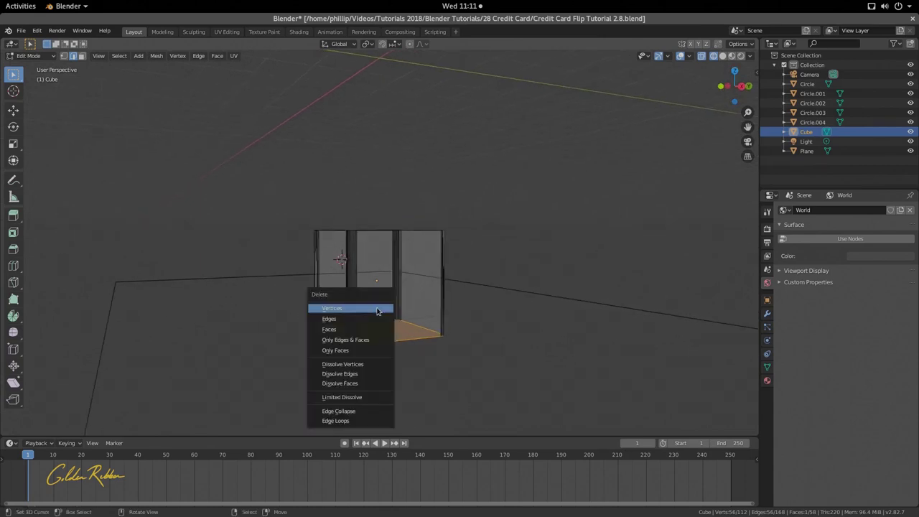
pyautogui.click(377, 311)
pyautogui.moveTo(400, 251); pyautogui.dragTo(385, 205, button='middle')
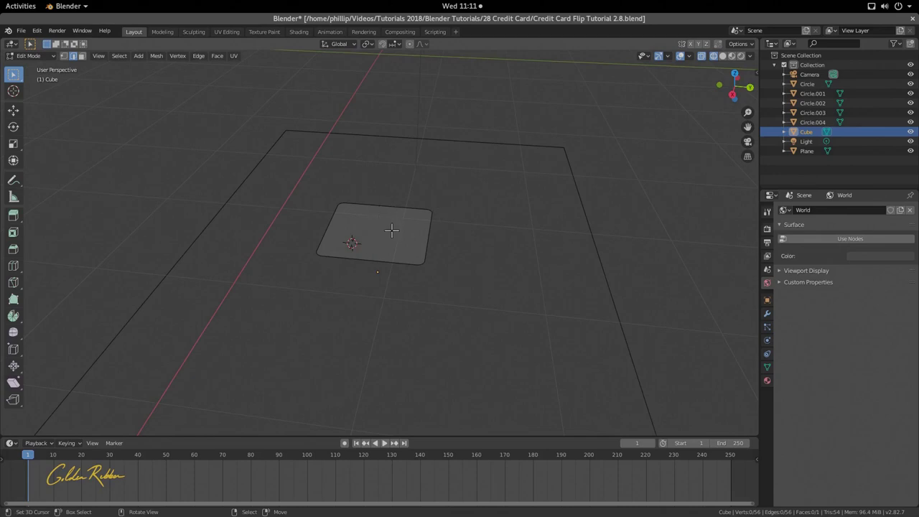
# View the rounded face through the camera in Object Mode with the viewport shading set to solid.
pyautogui.press('Tab')
pyautogui.press('KP_0')
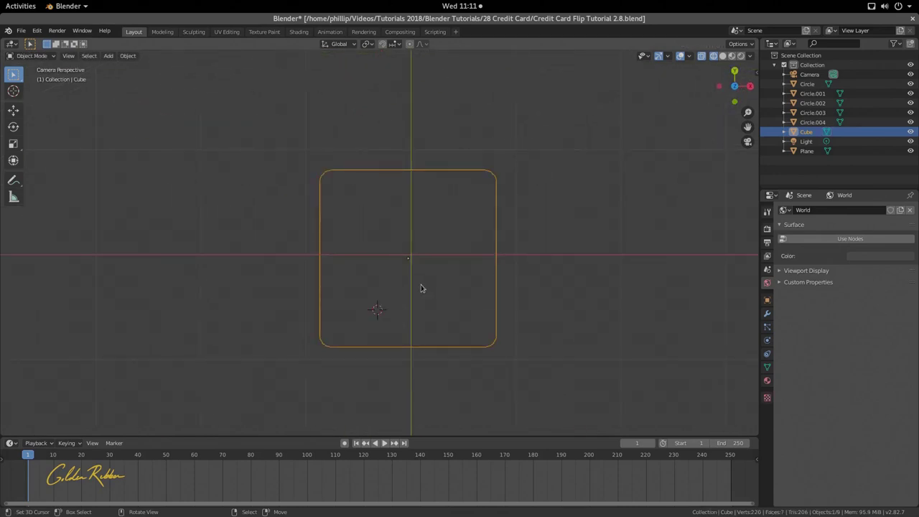
pyautogui.scroll(-5, 421, 288)
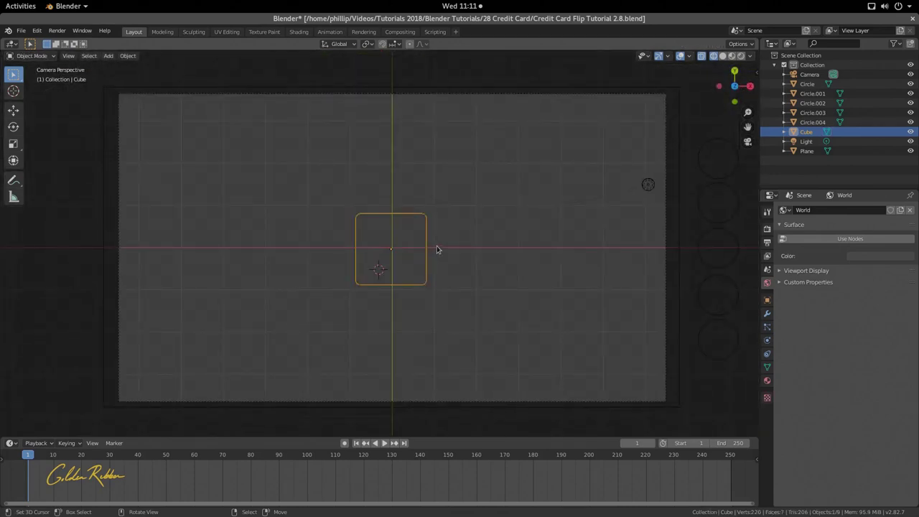
pyautogui.press('z')
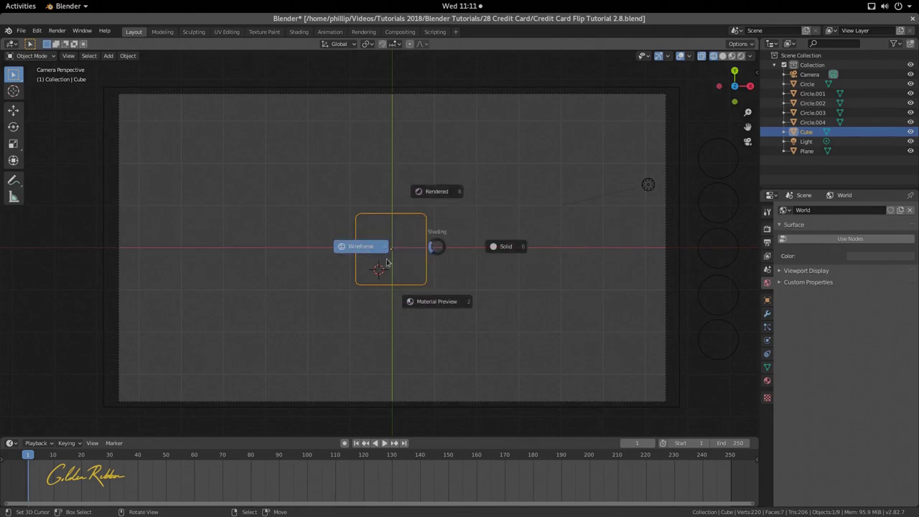
pyautogui.click(501, 252)
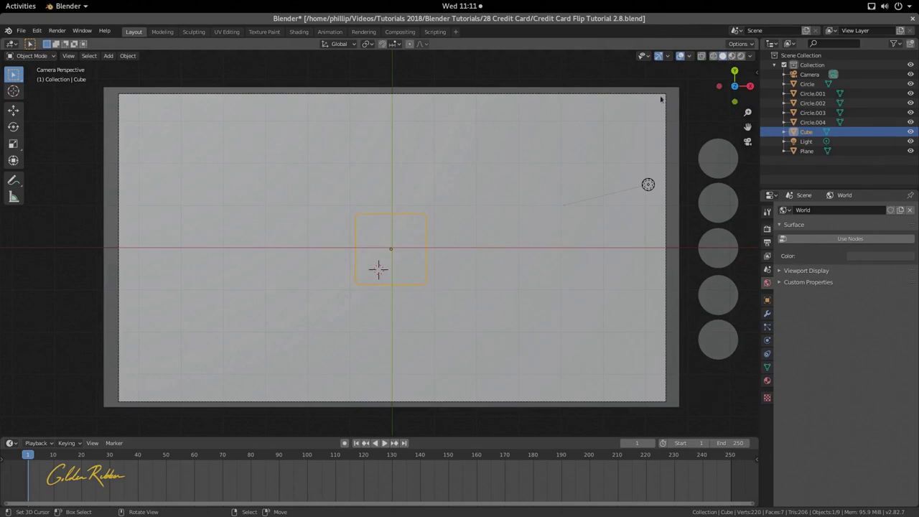
# Select the right-hand corner vertices of the card in vertex select mode and move them outward along X to widen it.
pyautogui.press('KP_0')
pyautogui.press('Tab')
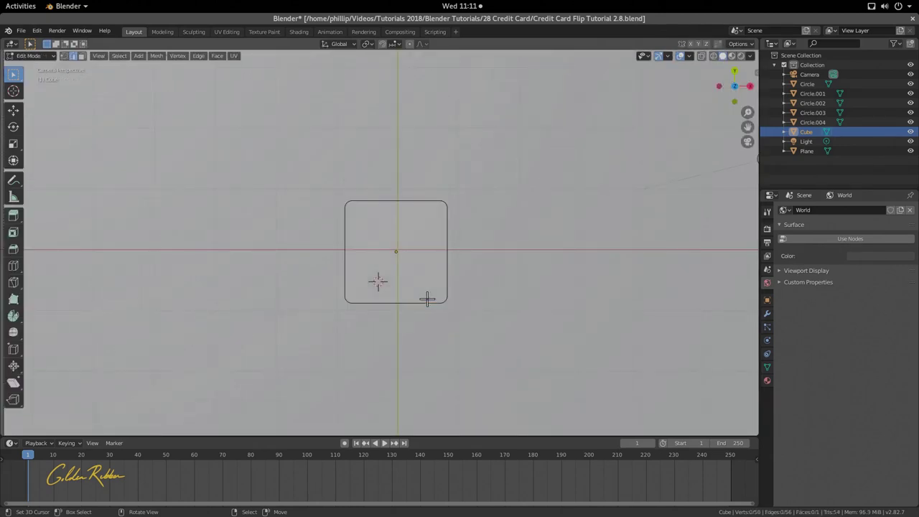
pyautogui.click(427, 301)
pyautogui.click(65, 56)
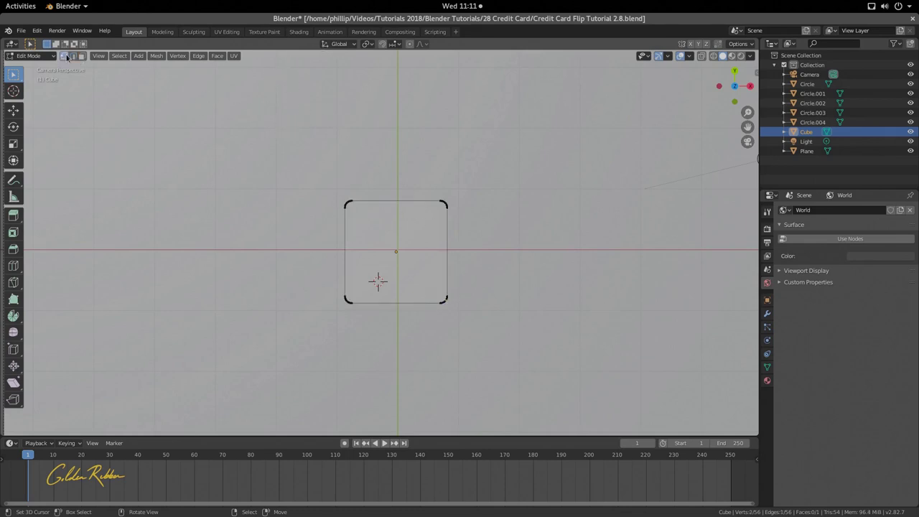
pyautogui.moveTo(424, 163); pyautogui.dragTo(486, 327)
pyautogui.press('g')
pyautogui.press('x')
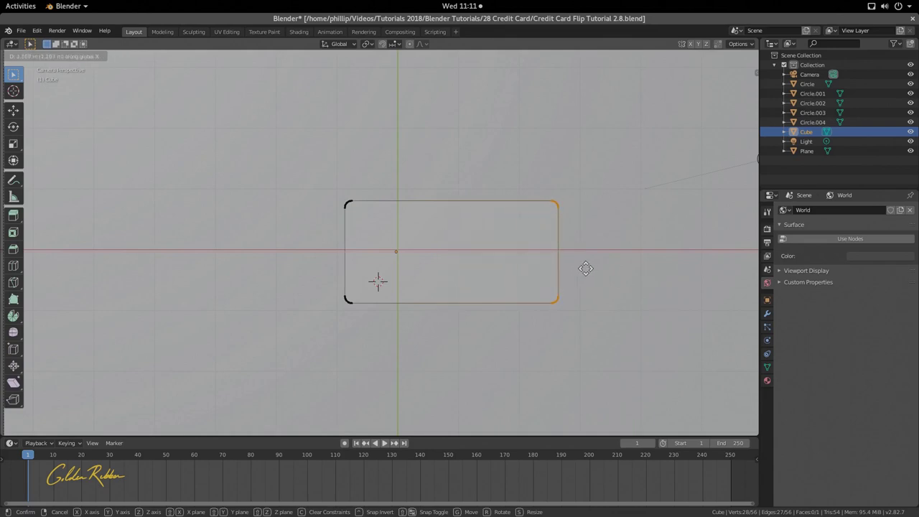
pyautogui.click(549, 266)
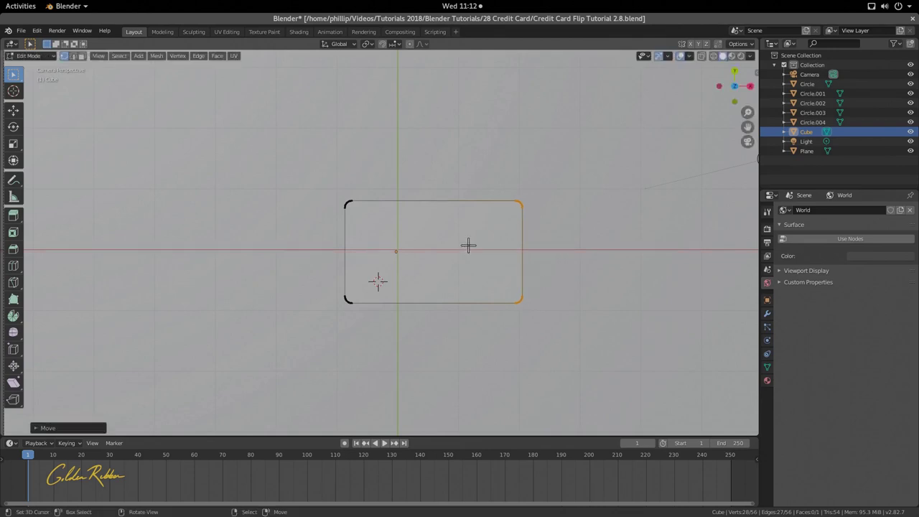
# Scale the whole card up in Object Mode and move it left along X toward the frame's centre.
pyautogui.press('Tab')
pyautogui.scroll(-3, 460, 247)
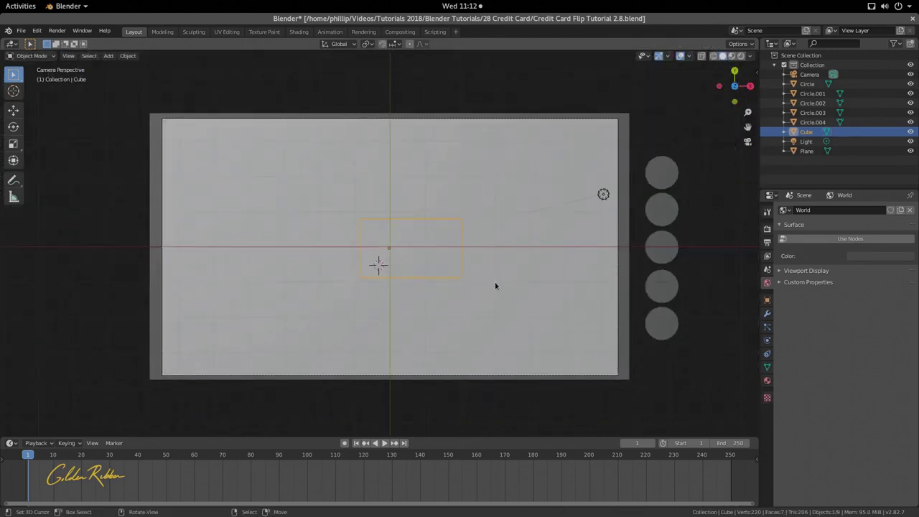
pyautogui.press('s')
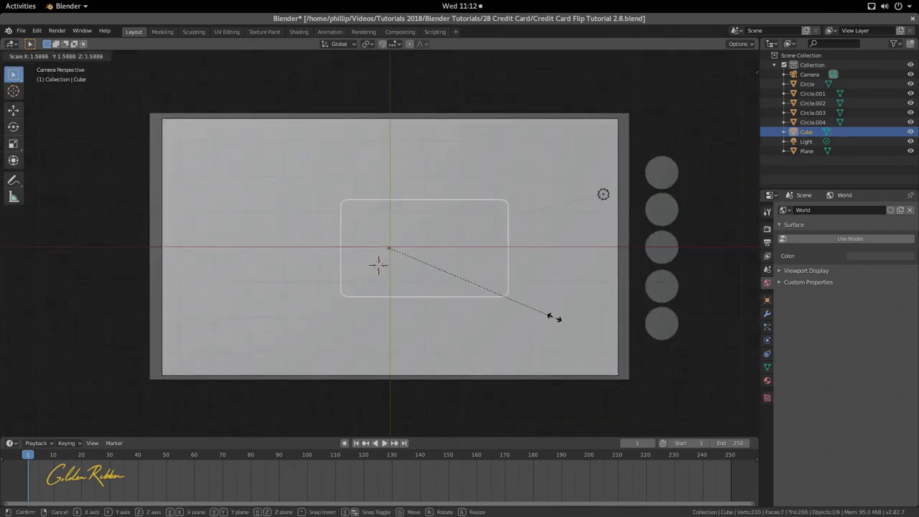
pyautogui.click(544, 308)
pyautogui.press('g')
pyautogui.press('x')
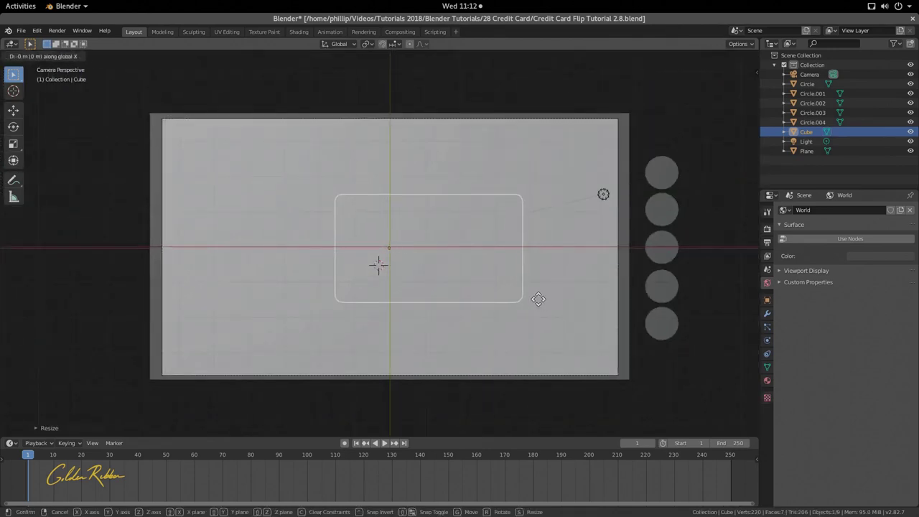
pyautogui.click(508, 296)
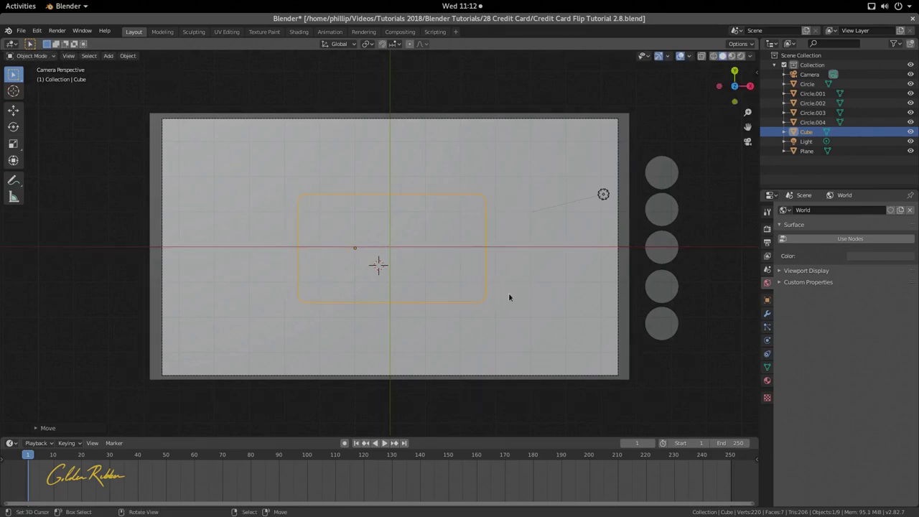
# Move the card's selected right-side vertices slightly inward along X in Edit Mode to shorten the card.
pyautogui.press('Tab')
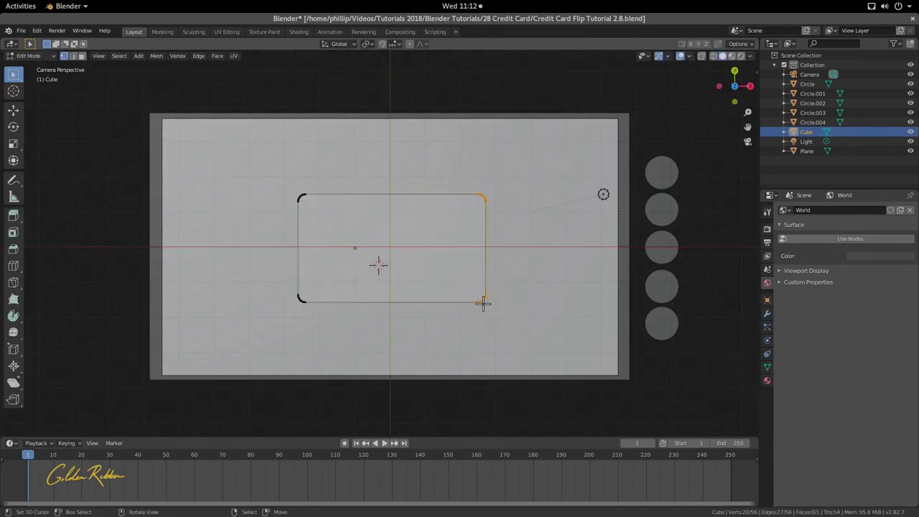
pyautogui.press('g')
pyautogui.press('x')
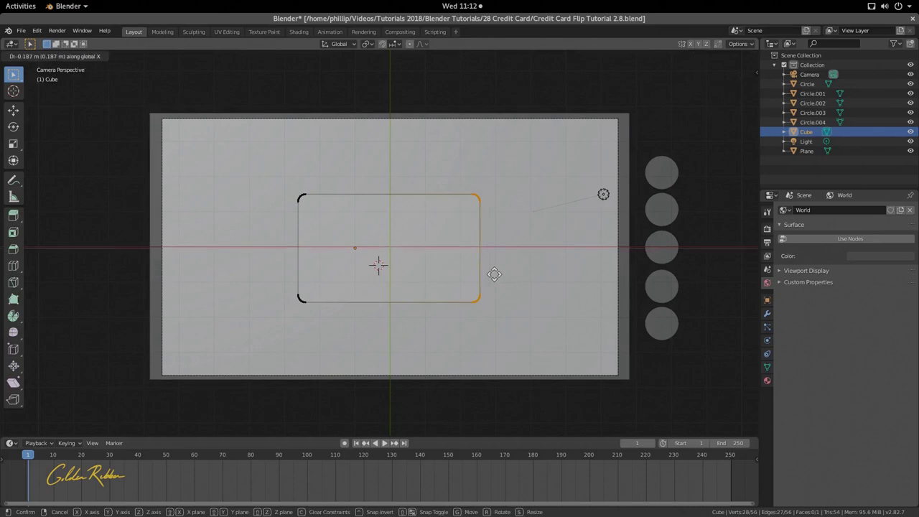
pyautogui.click(491, 274)
# Fine-tune the card's position along X in Object Mode to centre it in the camera frame.
pyautogui.press('Tab')
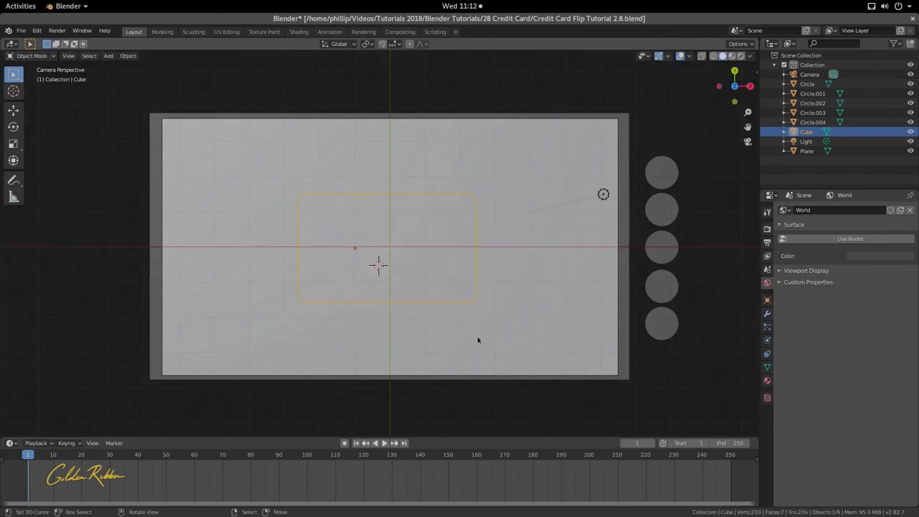
pyautogui.press('g')
pyautogui.press('x')
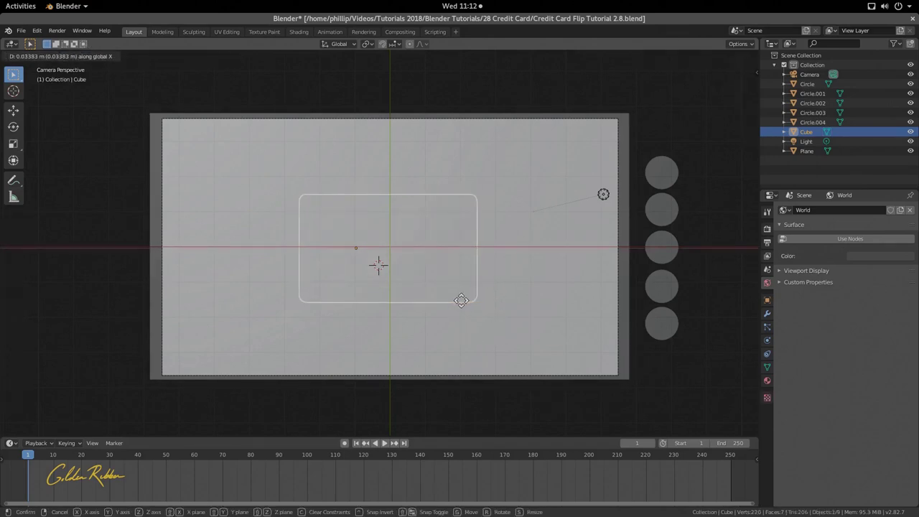
pyautogui.click(461, 300)
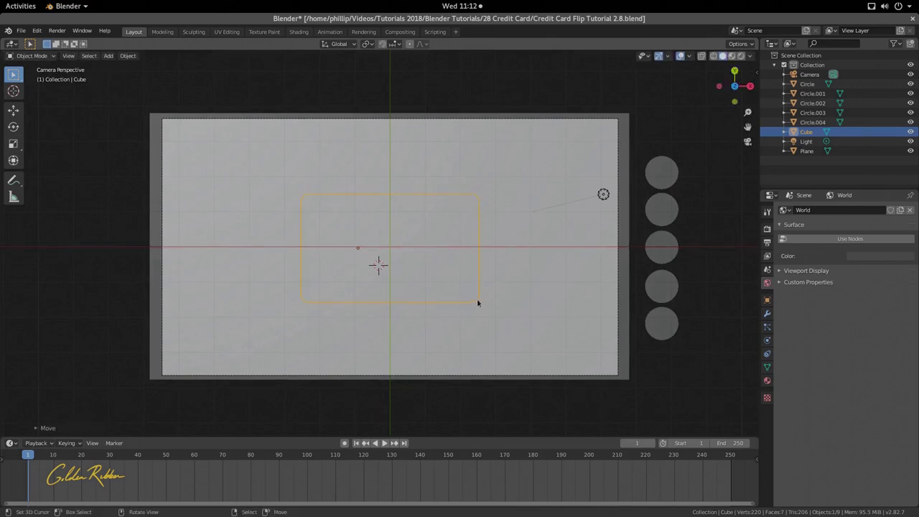
pyautogui.press('g')
pyautogui.press('x')
pyautogui.click(450, 266)
# Using Material Preview shading, scale the card down slightly and shift it right along X toward the frame's centre.
pyautogui.click(731, 56)
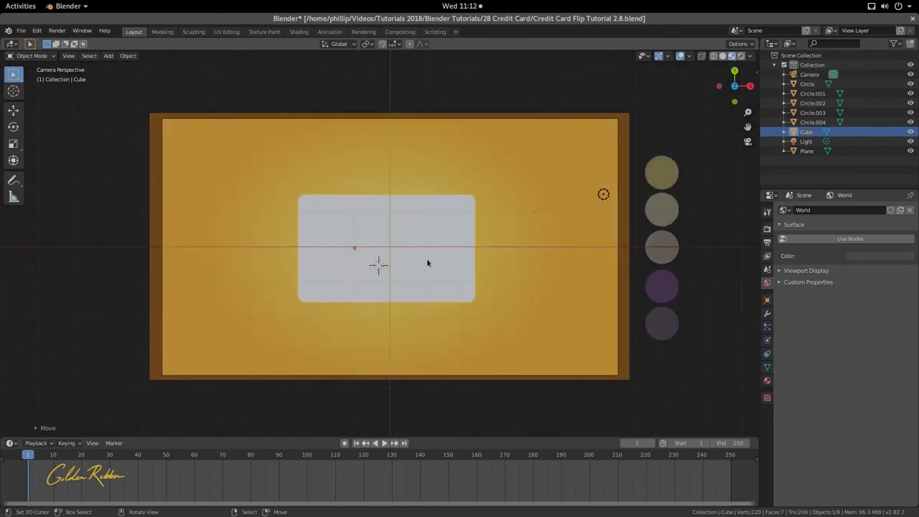
pyautogui.press('s')
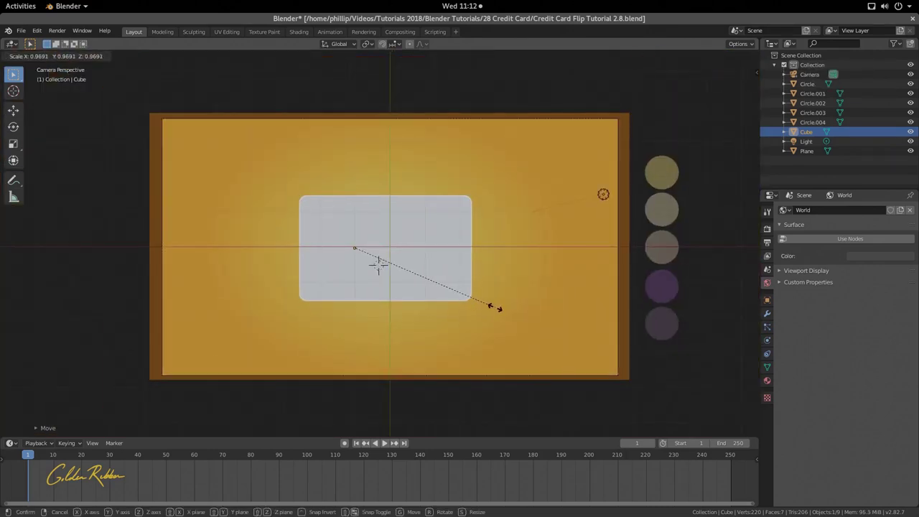
pyautogui.click(434, 269)
pyautogui.press('g')
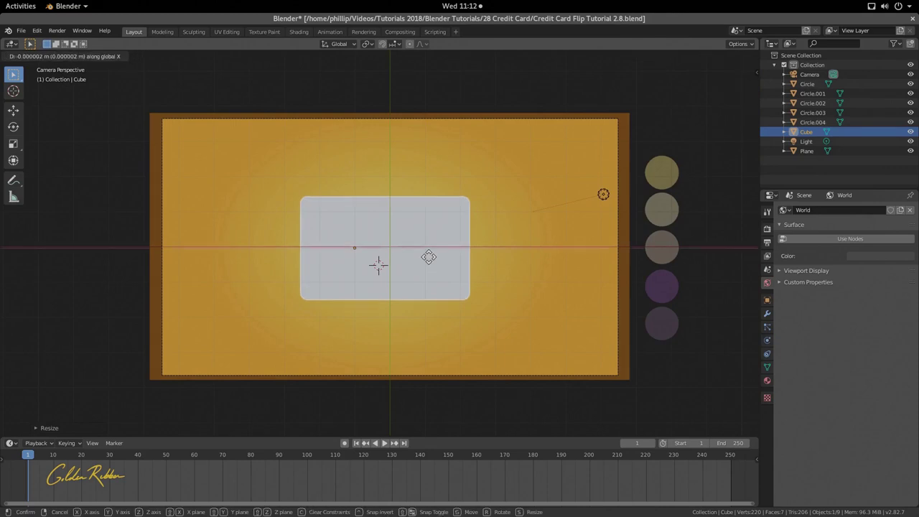
pyautogui.click(432, 260)
# Move the card's right-side vertices about 0.156 m inward along X in Edit Mode.
pyautogui.press('Tab')
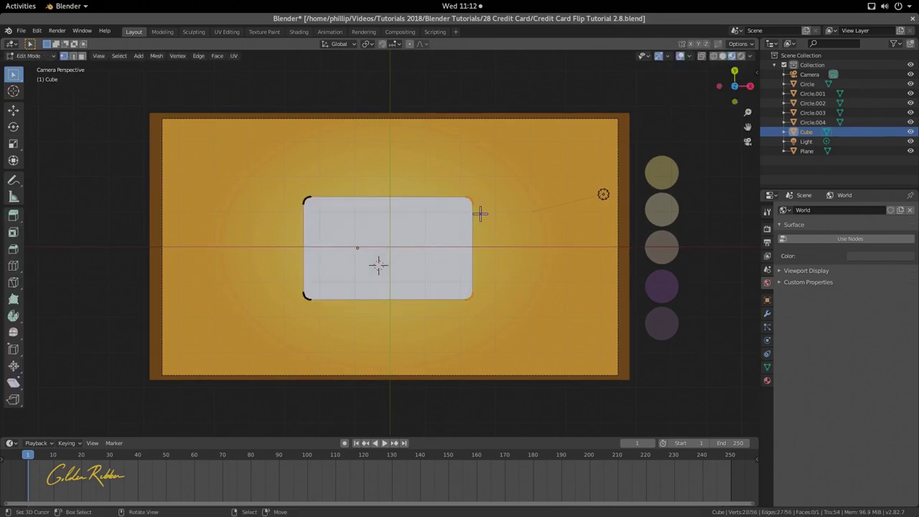
pyautogui.press('g')
pyautogui.press('x')
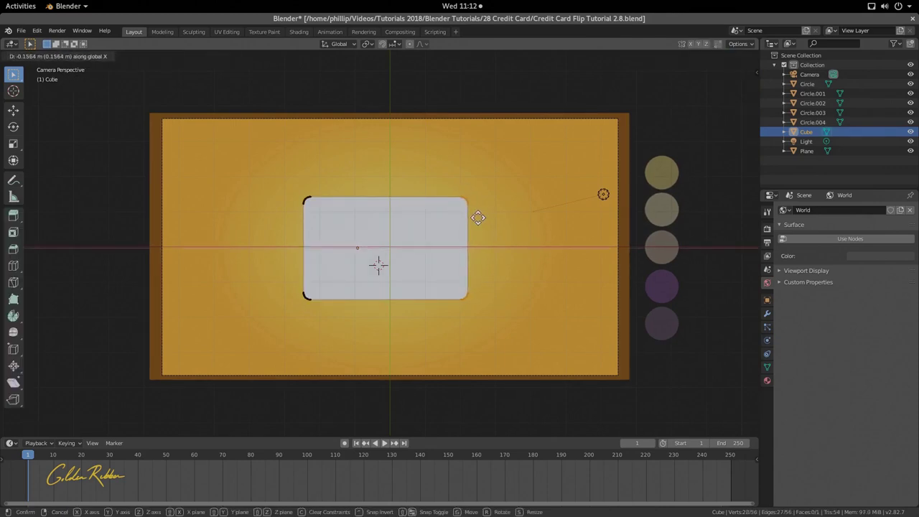
pyautogui.click(478, 216)
# Recentre the shortened card in the camera frame by moving it right along X in Object Mode.
pyautogui.press('Tab')
pyautogui.press('g')
pyautogui.press('x')
pyautogui.click(413, 257)
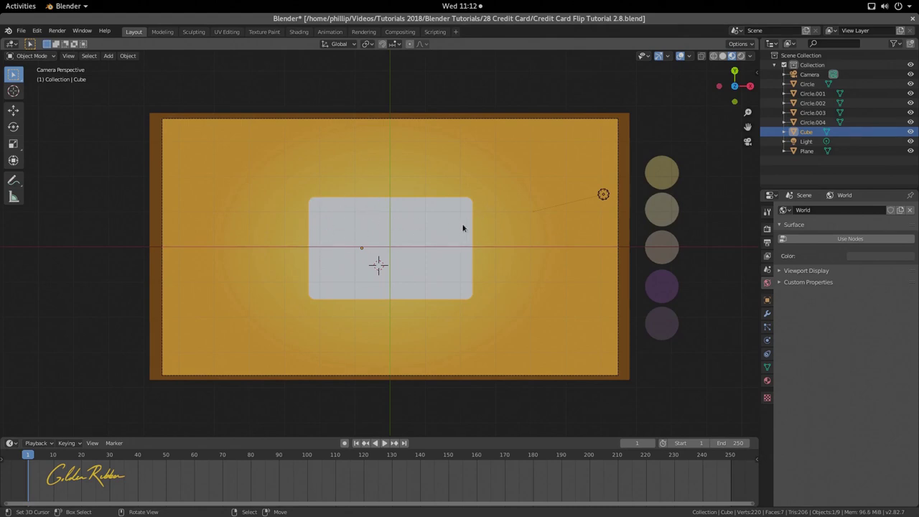
pyautogui.press('Tab')
pyautogui.press('Tab')
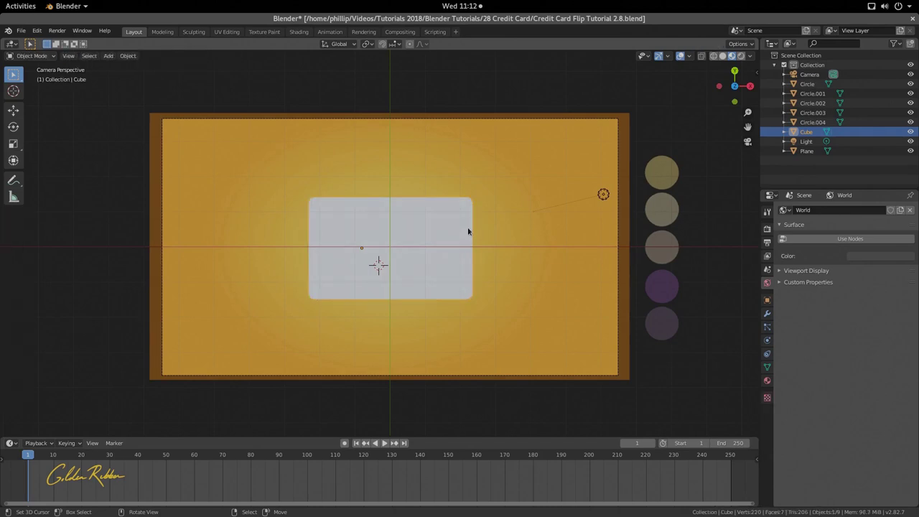
# Set the card's origin to its centre of mass using the surface option.
pyautogui.click(106, 30)
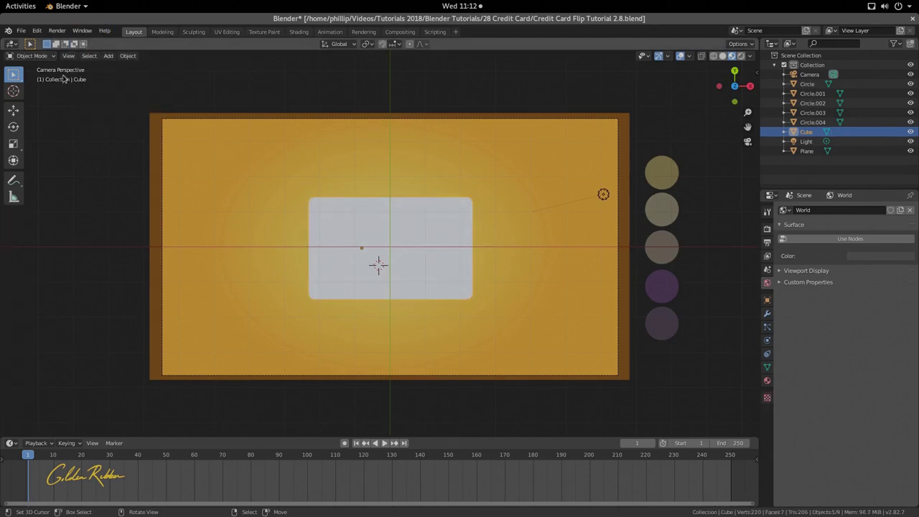
pyautogui.click(127, 56)
pyautogui.moveTo(154, 76)
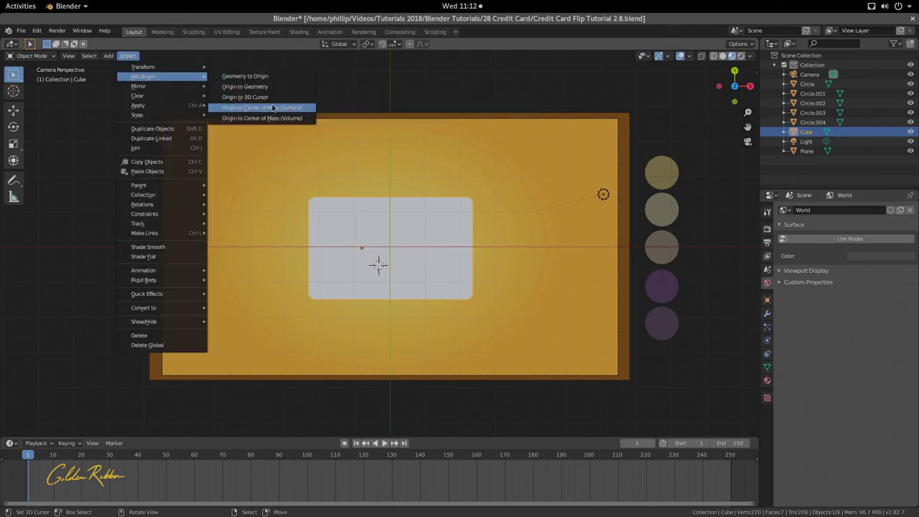
pyautogui.click(273, 108)
pyautogui.scroll(5, 388, 270)
pyautogui.scroll(-3, 405, 247)
pyautogui.scroll(1, 402, 251)
pyautogui.scroll(-3, 400, 252)
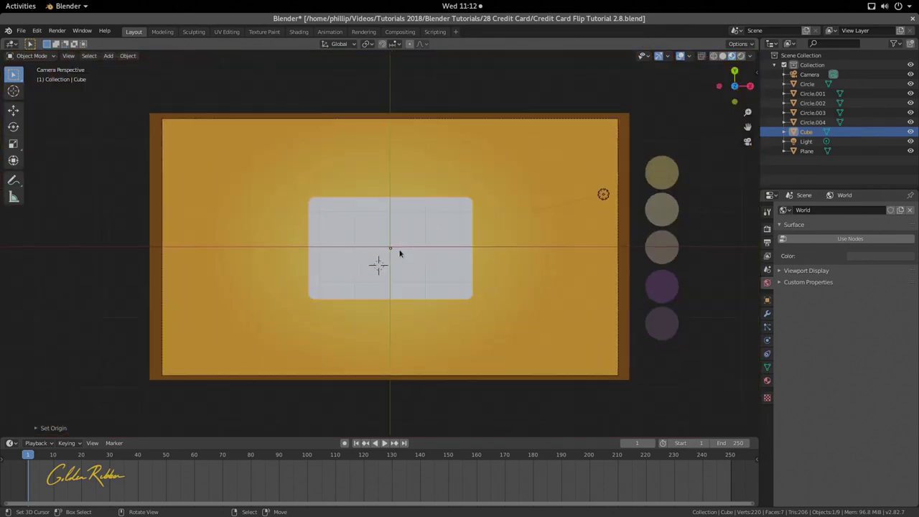
# Set the card's X and Y location to 0 m so it sits exactly at the frame's centre.
pyautogui.click(767, 301)
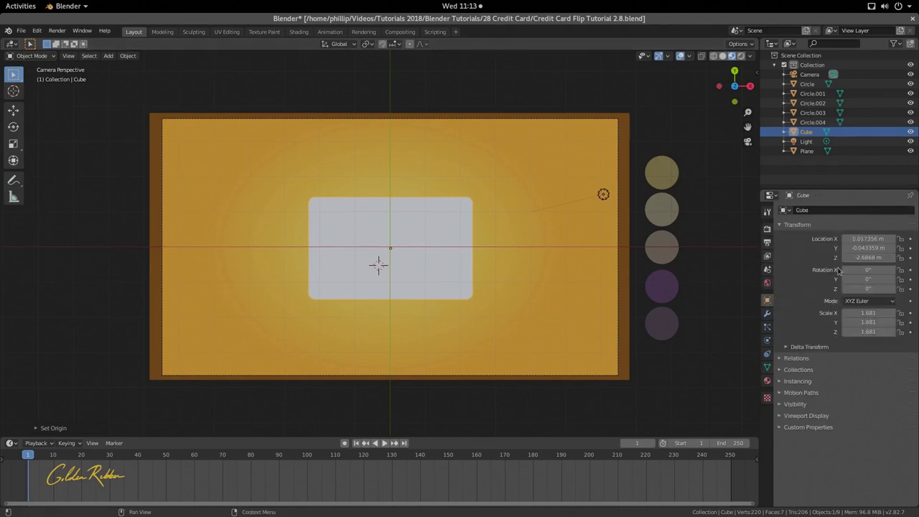
pyautogui.click(868, 238)
pyautogui.write('0')
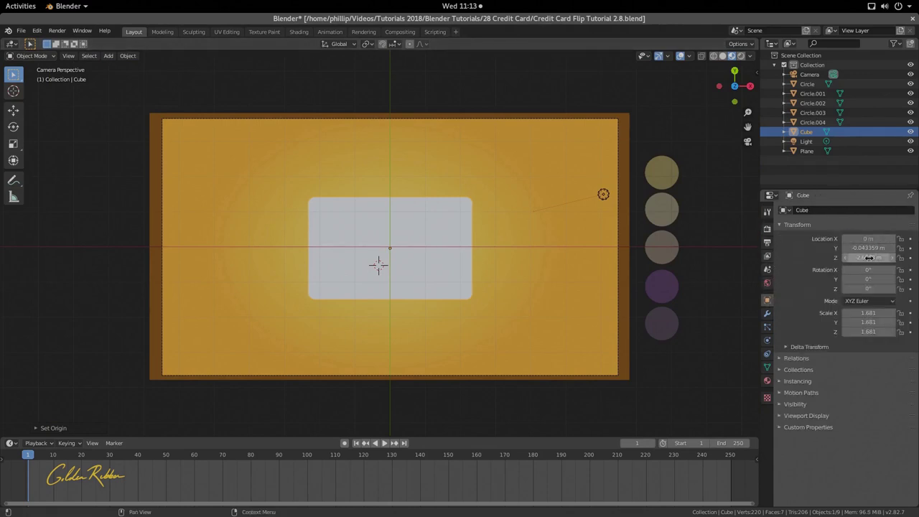
pyautogui.press('Tab')
pyautogui.write('0')
pyautogui.press('Return')
pyautogui.scroll(5, 397, 256)
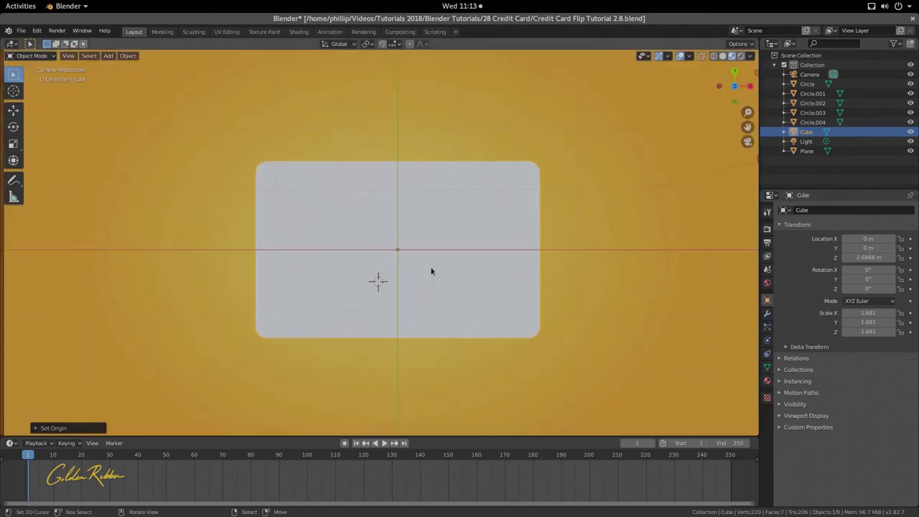
pyautogui.scroll(-2, 390, 187)
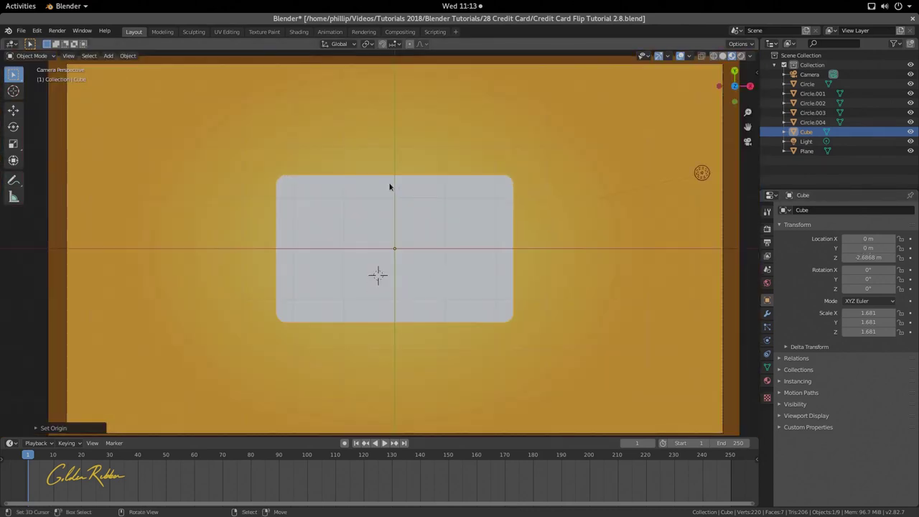
pyautogui.scroll(-2, 390, 187)
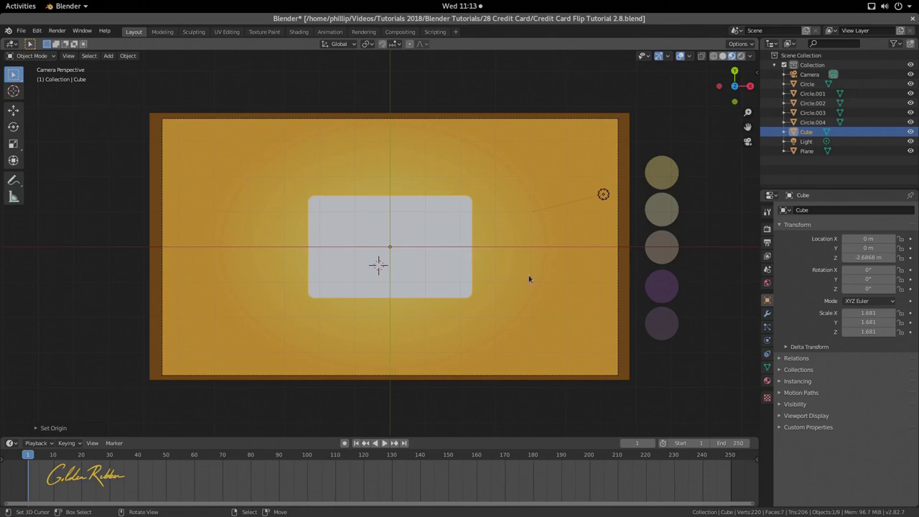
# Add the bright purple swatch circle to the card selection as the active object.
pyautogui.keyDown('shift'); pyautogui.click(655, 294); pyautogui.keyUp('shift')
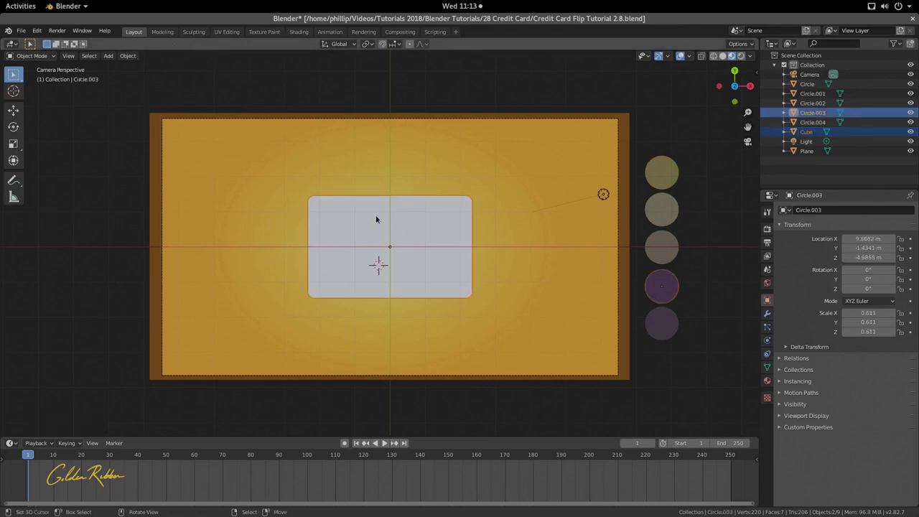
pyautogui.click(127, 56)
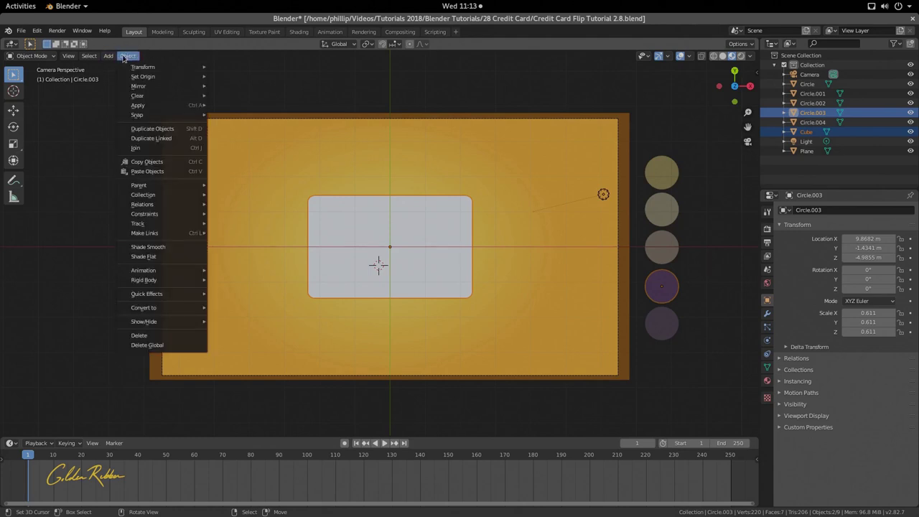
pyautogui.moveTo(132, 87)
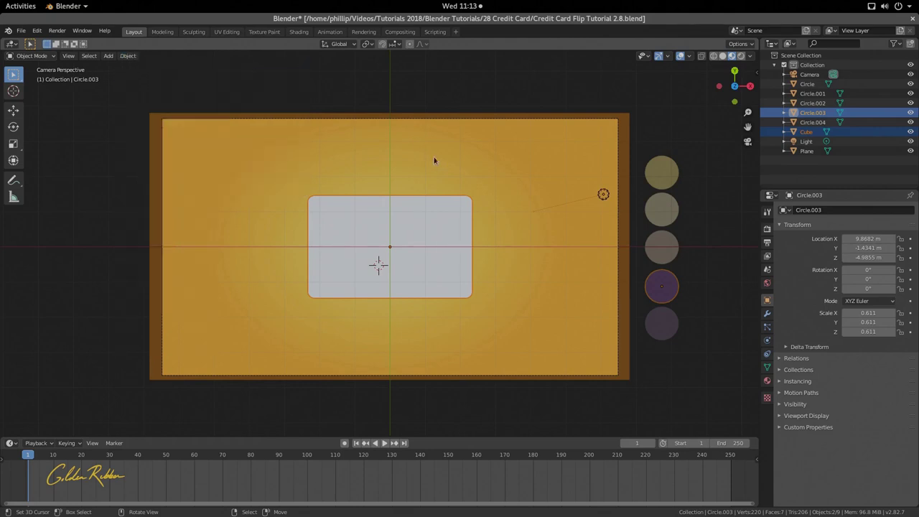
pyautogui.hotkey('ctrl', 'l')
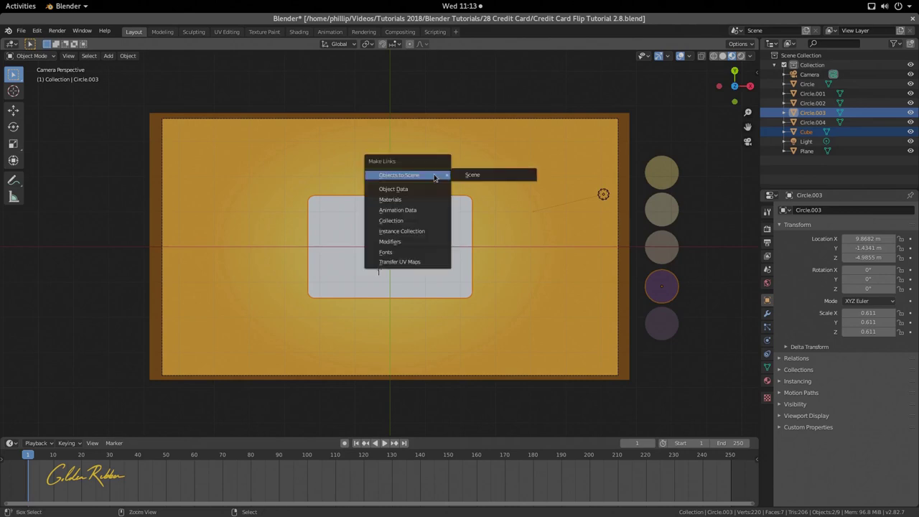
pyautogui.click(470, 145)
pyautogui.hotkey('ctrl', 'l')
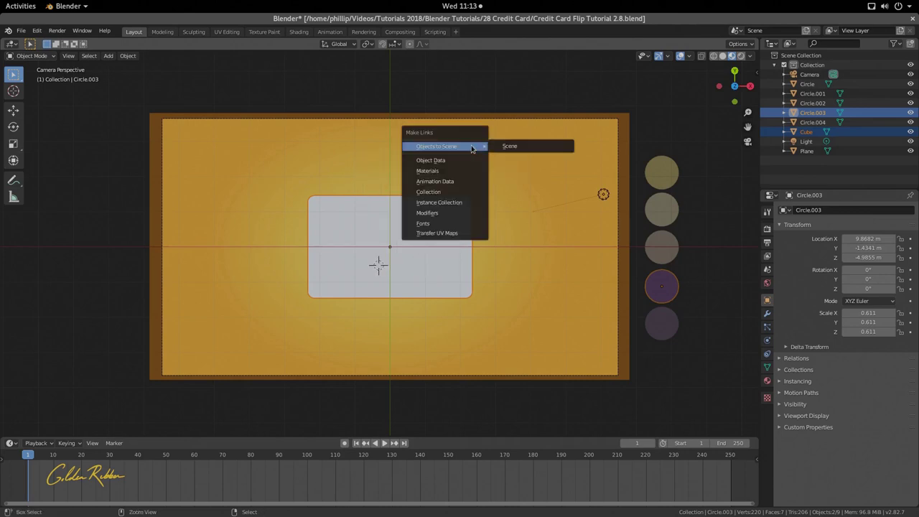
pyautogui.click(462, 89)
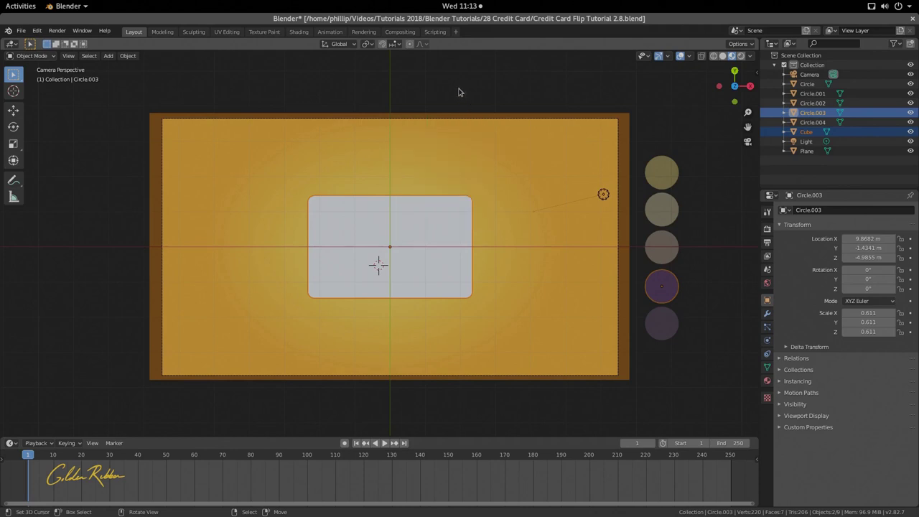
pyautogui.press('F3')
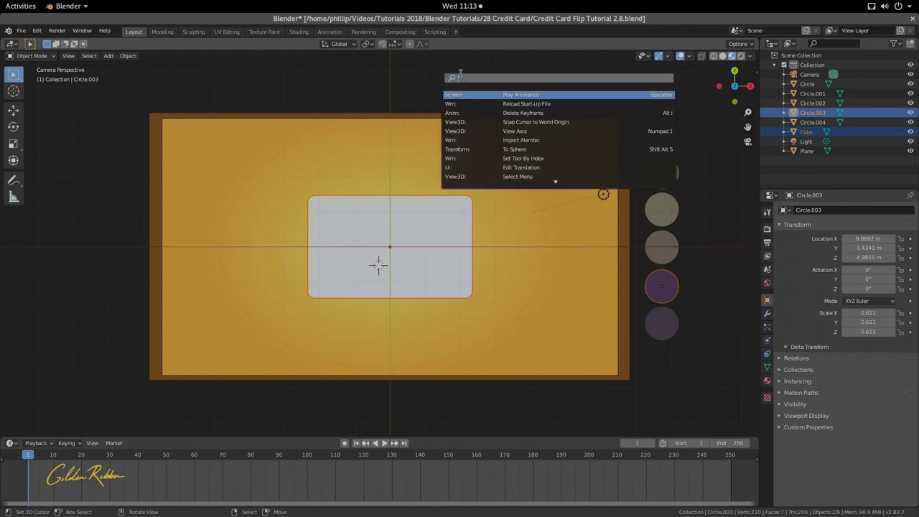
pyautogui.write('link')
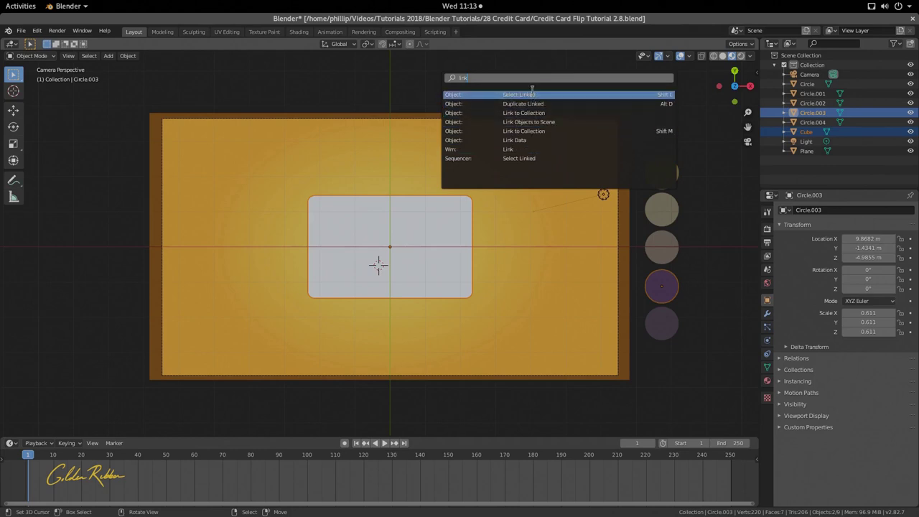
pyautogui.press('Escape')
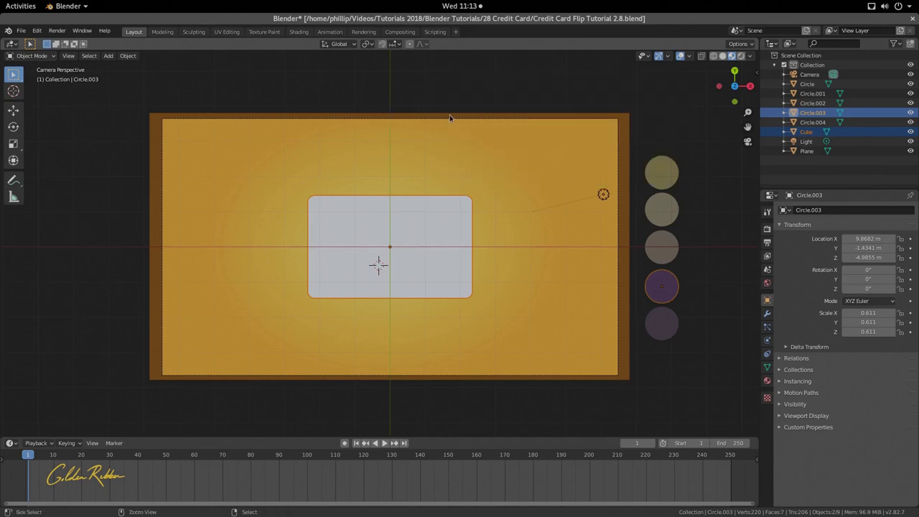
# Link the active purple swatch's material to the selected card, then deselect both objects.
pyautogui.hotkey('ctrl', 'l')
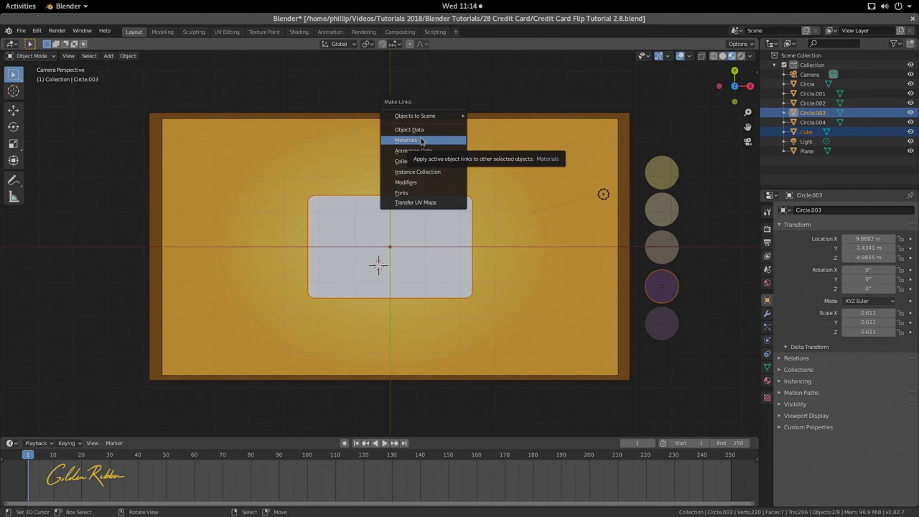
pyautogui.click(421, 141)
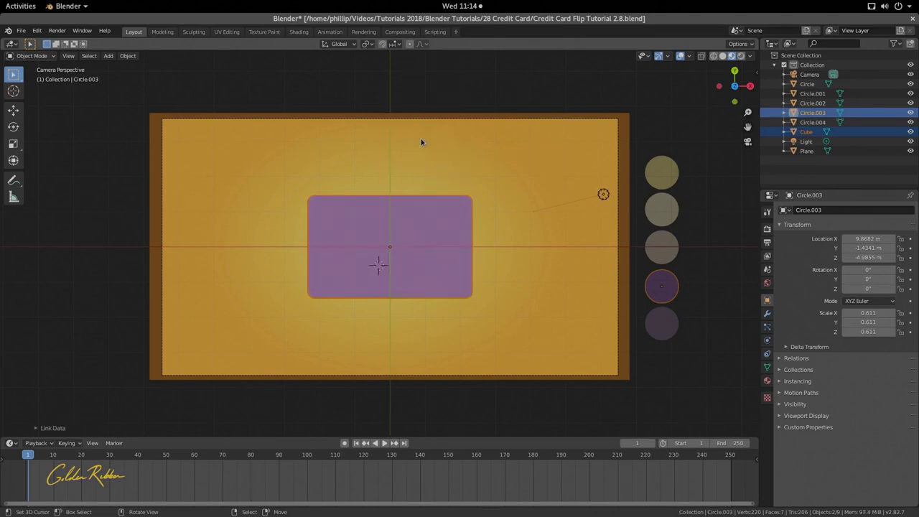
pyautogui.scroll(2, 417, 241)
pyautogui.click(423, 231)
pyautogui.click(554, 179)
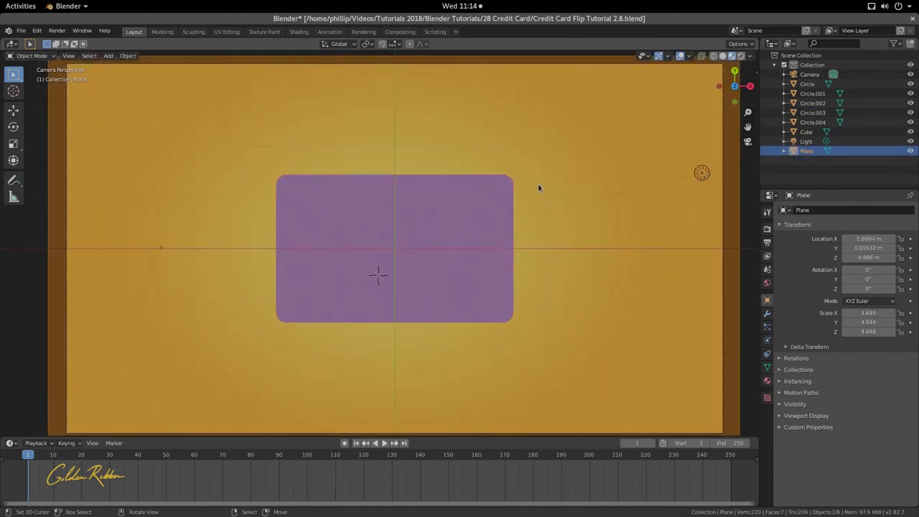
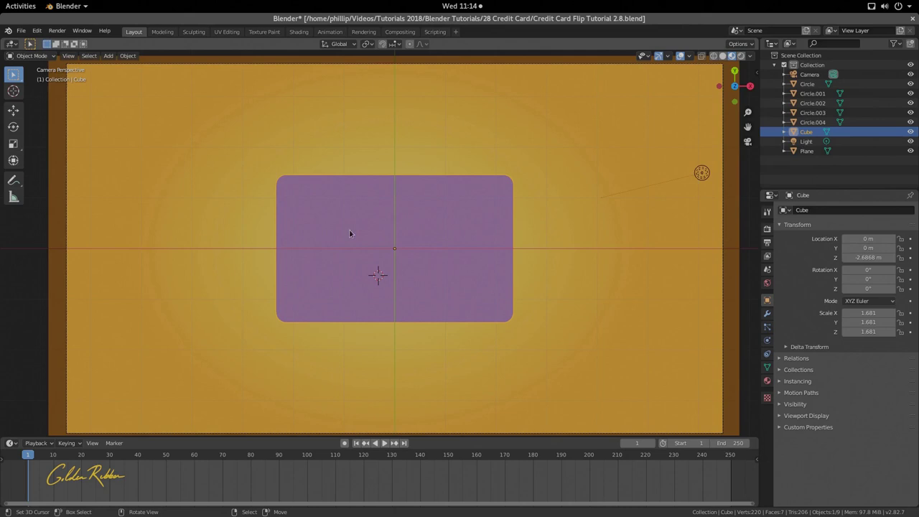
pyautogui.hotkey('shift', 'a')
pyautogui.moveTo(314, 210)
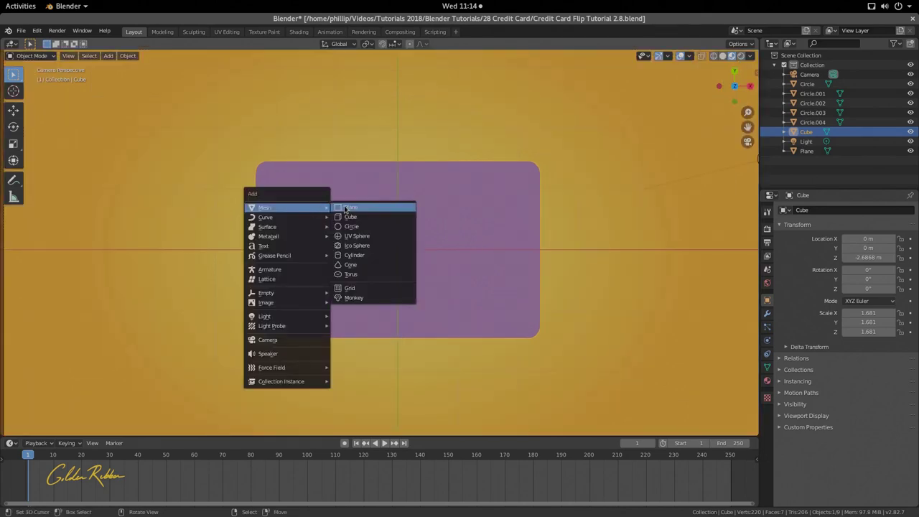
pyautogui.press('Escape')
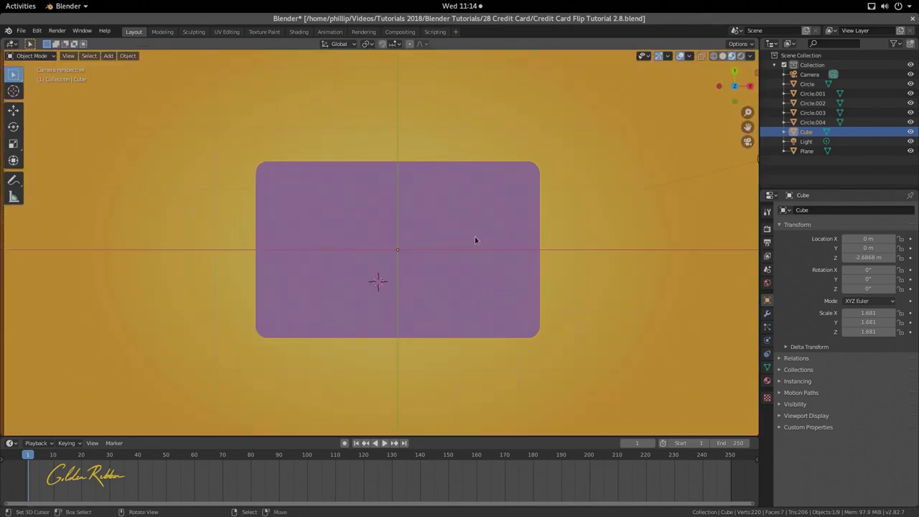
# Place a duplicate of the card, scaled to about 0.391, in the card's upper-left area at about X -1.49 m, Y 0.87 m.
pyautogui.hotkey('shift', 'd')
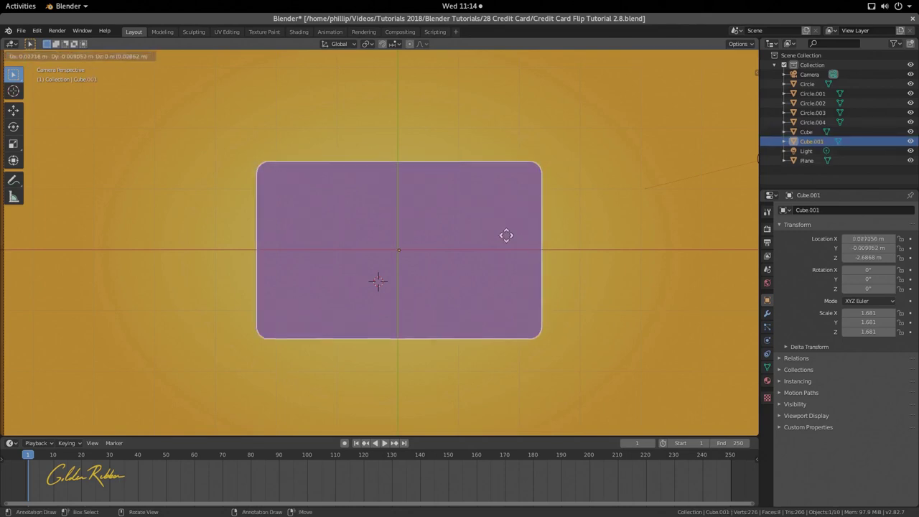
pyautogui.rightClick(501, 242)
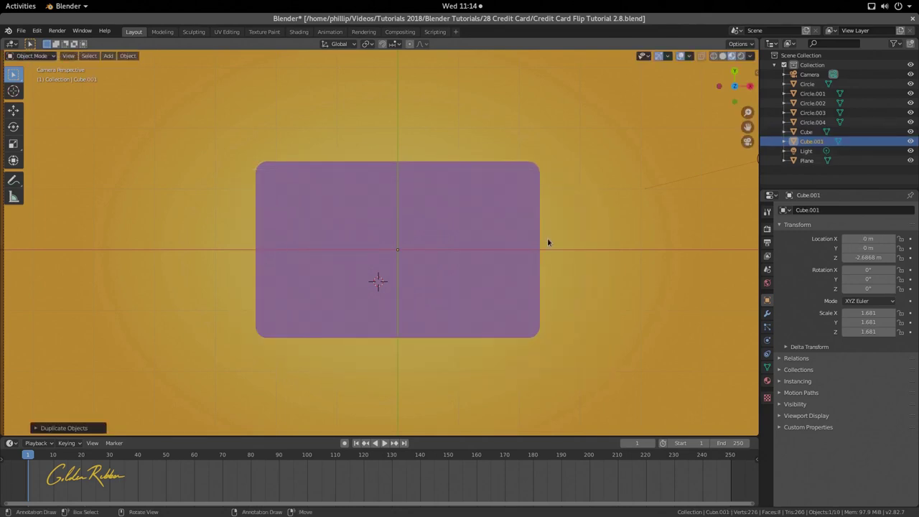
pyautogui.press('s')
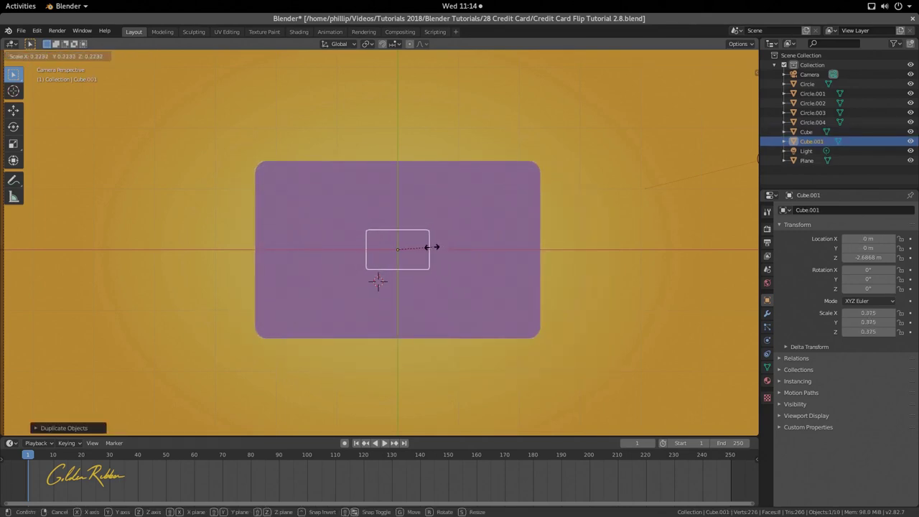
pyautogui.click(431, 253)
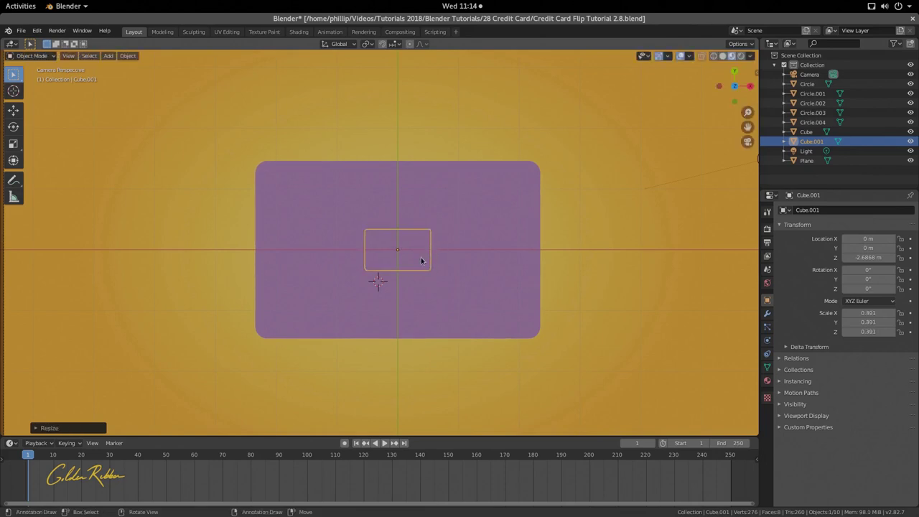
pyautogui.press('g')
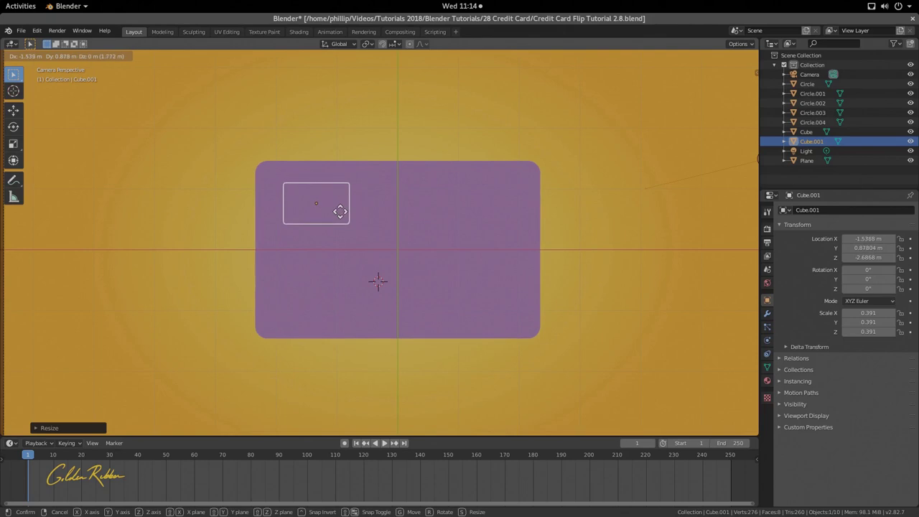
pyautogui.click(342, 215)
# Try to move the small copy's right-side vertices inward in Edit Mode to shorten it.
pyautogui.press('Tab')
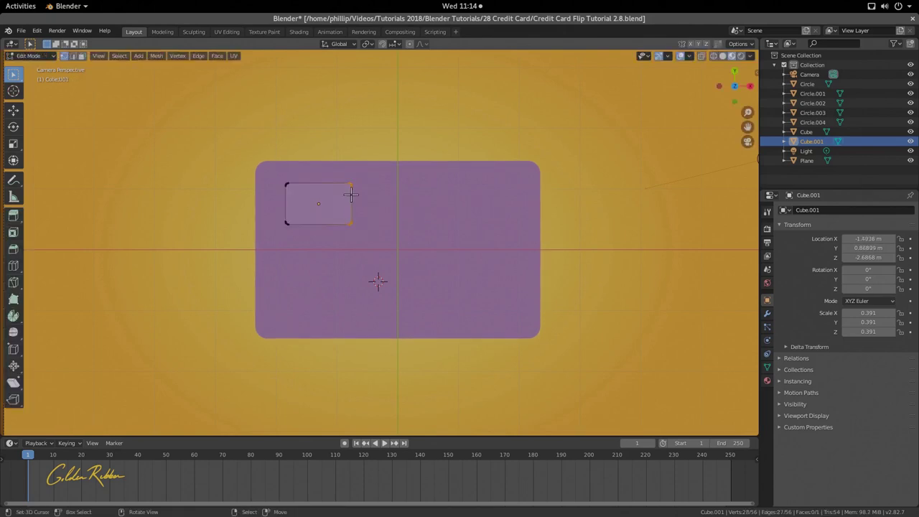
pyautogui.press('g')
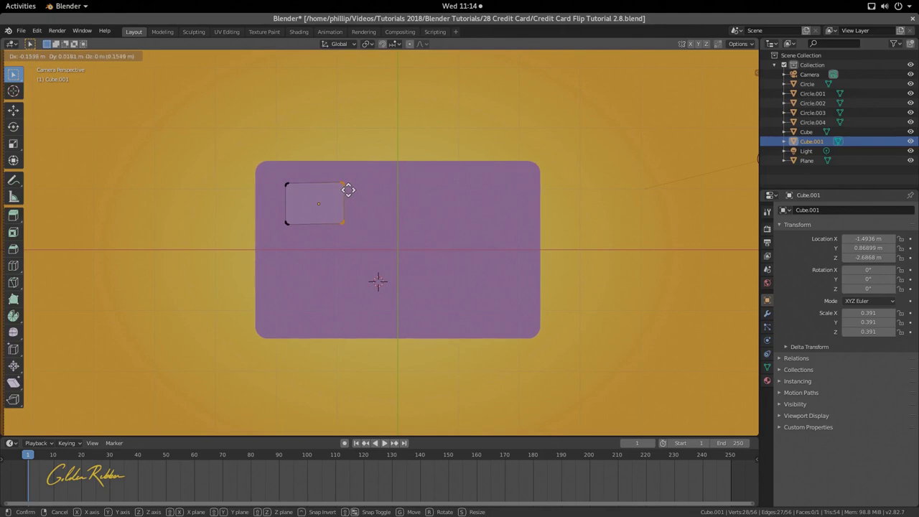
pyautogui.press('g')
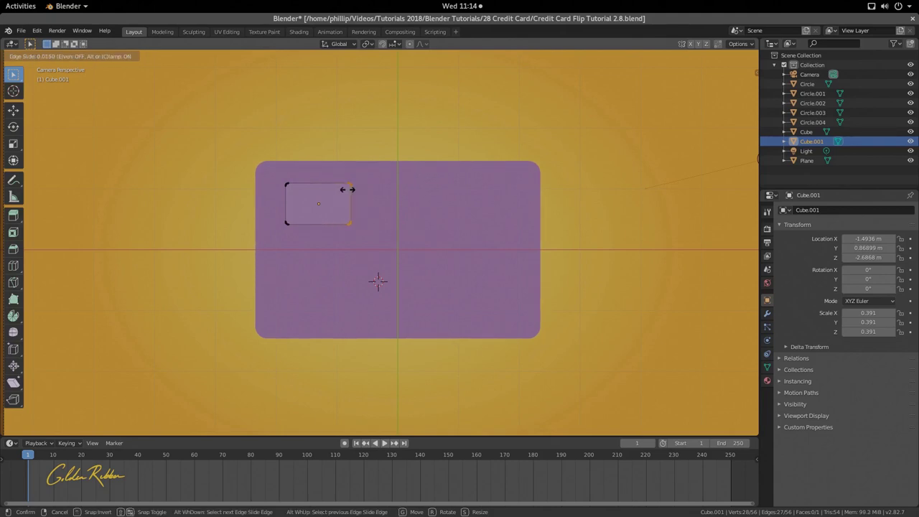
pyautogui.click(347, 190)
pyautogui.press('Tab')
# Scale the small copy to about 0.294 and reposition it near the card's upper-left corner at about X -1.65 m, Y 0.96 m.
pyautogui.press('a')
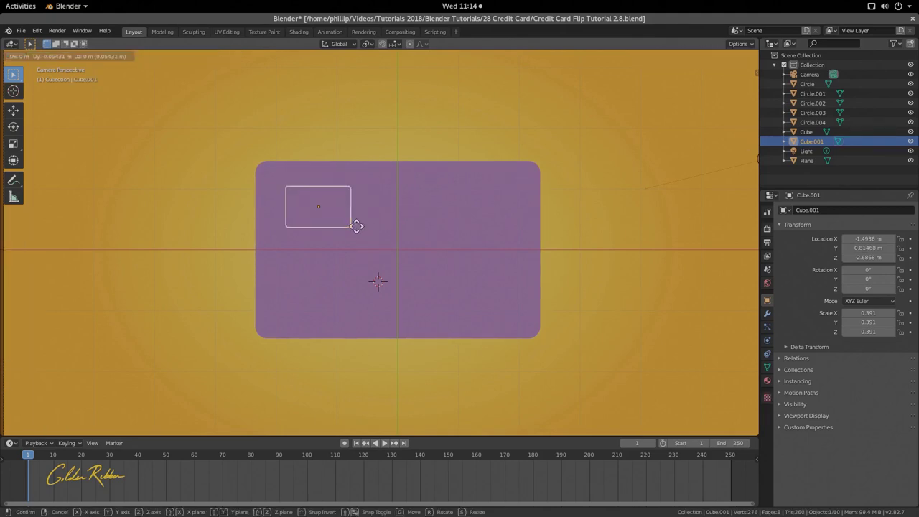
pyautogui.click(336, 216)
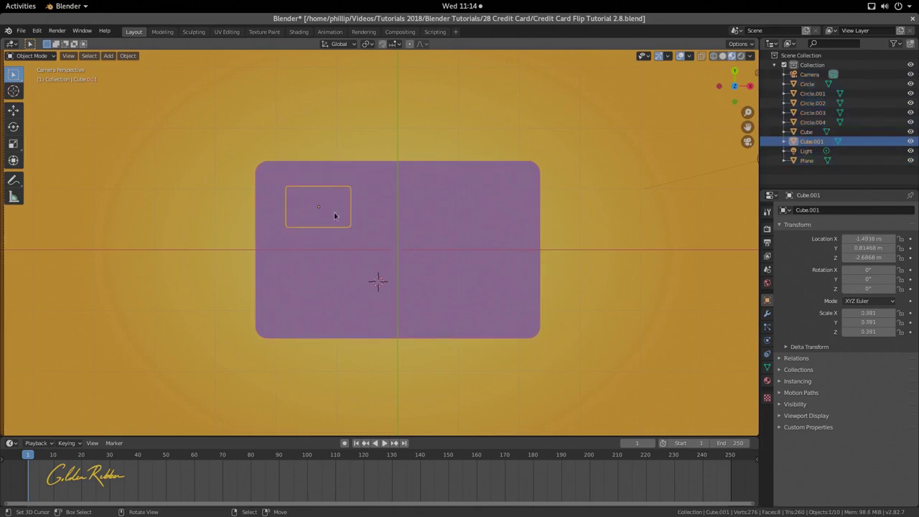
pyautogui.press('s')
pyautogui.click(359, 228)
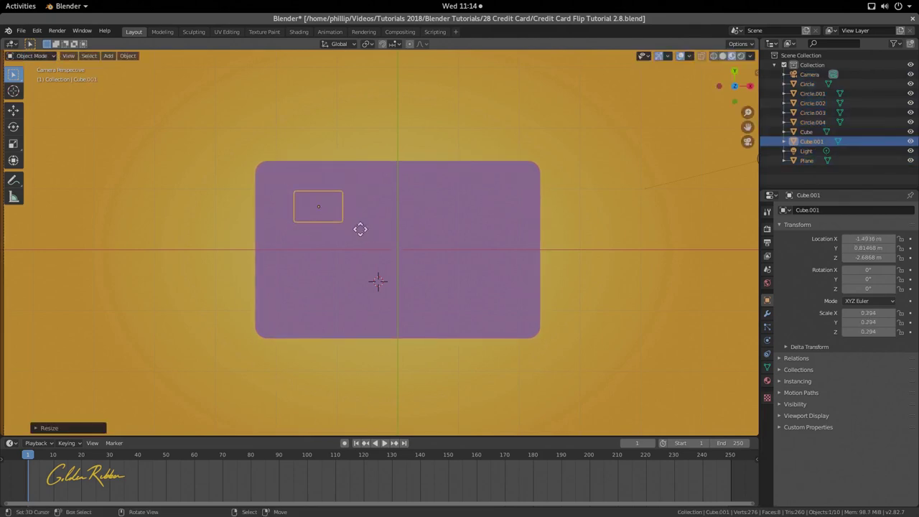
pyautogui.press('g')
pyautogui.click(351, 220)
pyautogui.scroll(-3, 351, 220)
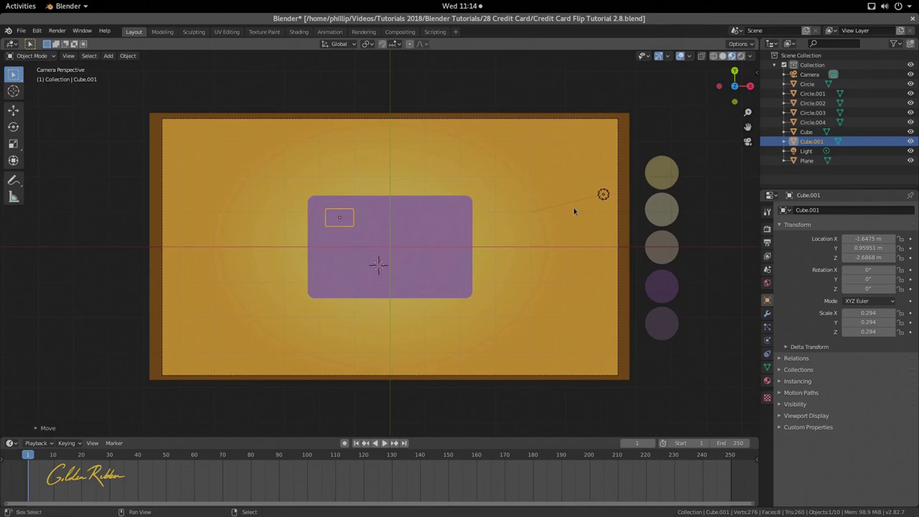
# Link the top yellow swatch's material to the small chip rectangle on the card.
pyautogui.keyDown('shift'); pyautogui.click(653, 175); pyautogui.keyUp('shift')
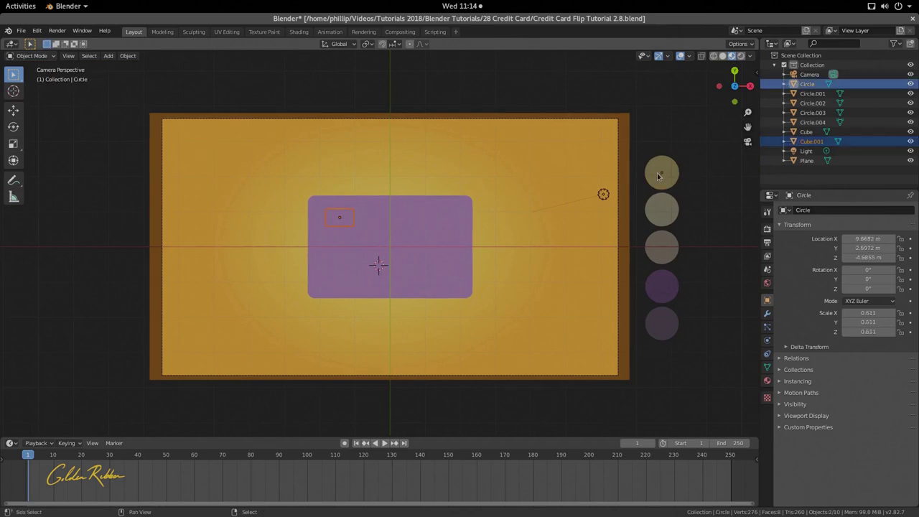
pyautogui.hotkey('ctrl', 'l')
pyautogui.click(574, 247)
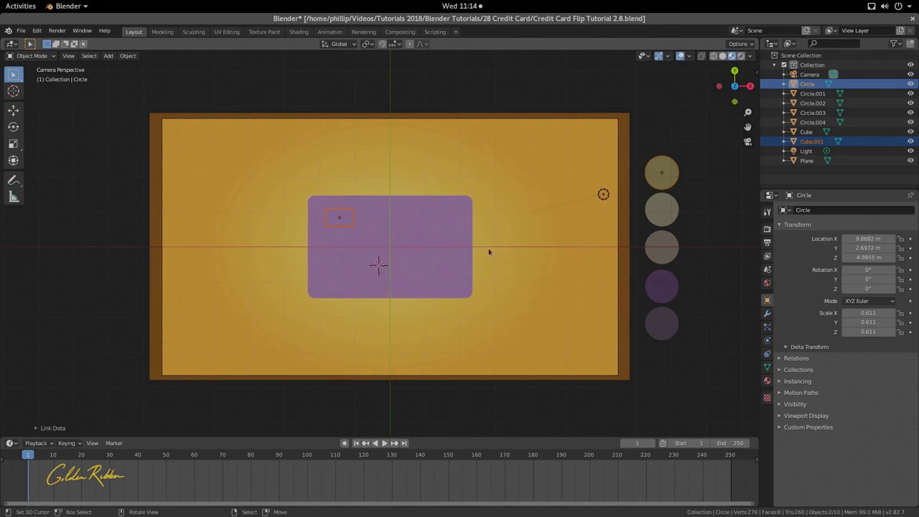
# Select the chip in wireframe shading, raise it along Z to about -2.67 m above the card's face, and return to material preview.
pyautogui.scroll(2, 357, 220)
pyautogui.click(332, 216)
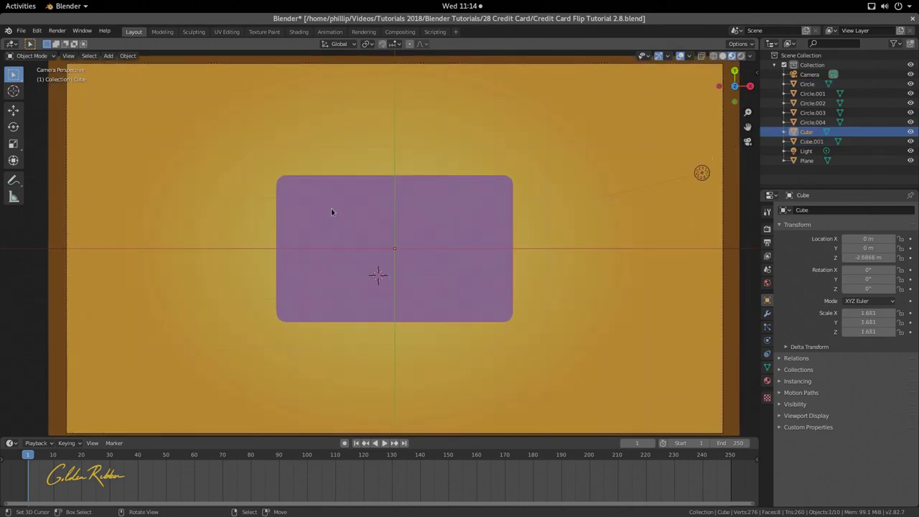
pyautogui.press('z')
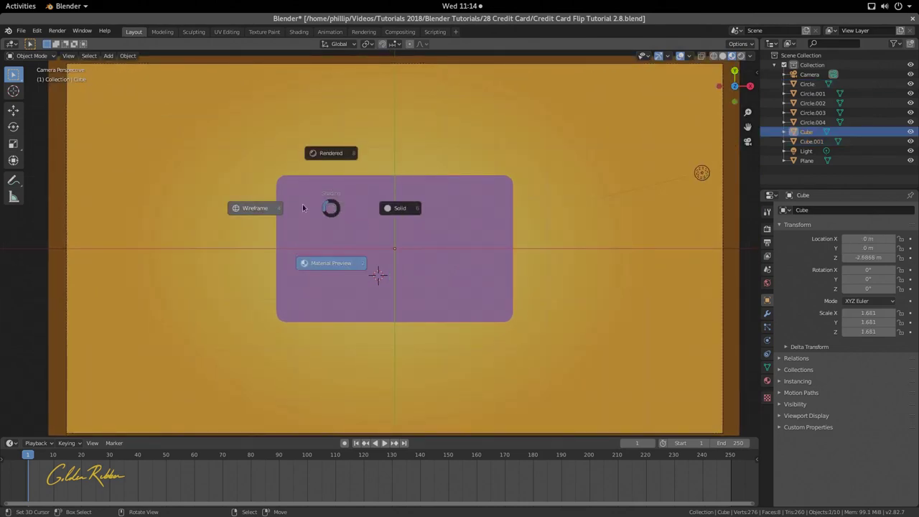
pyautogui.click(255, 208)
pyautogui.click(305, 219)
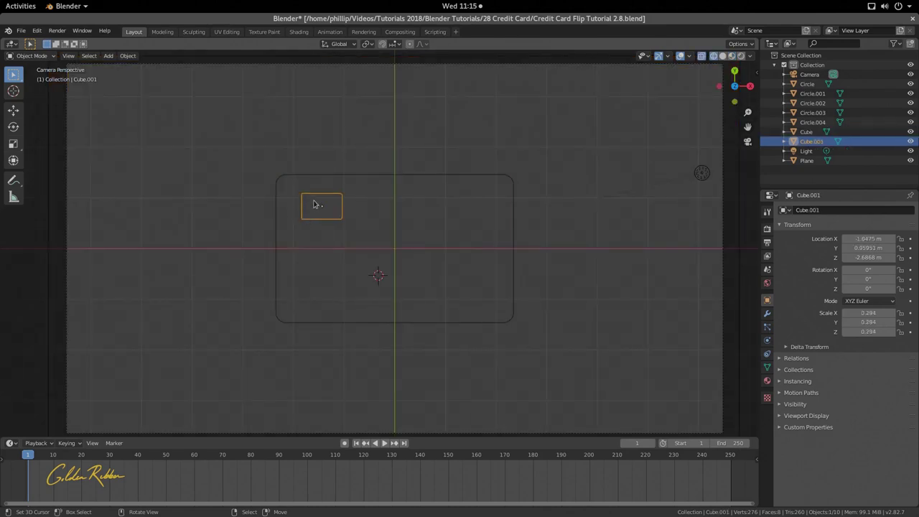
pyautogui.press('z')
pyautogui.click(385, 206)
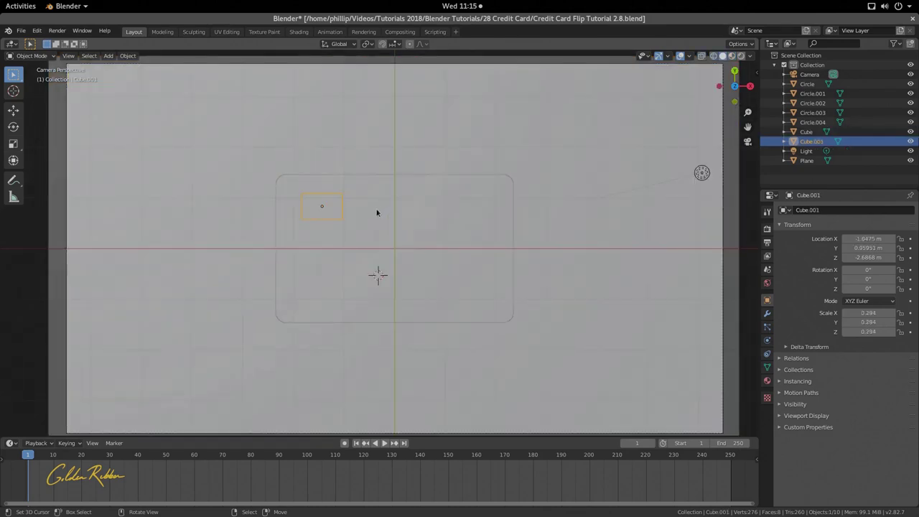
pyautogui.press('g')
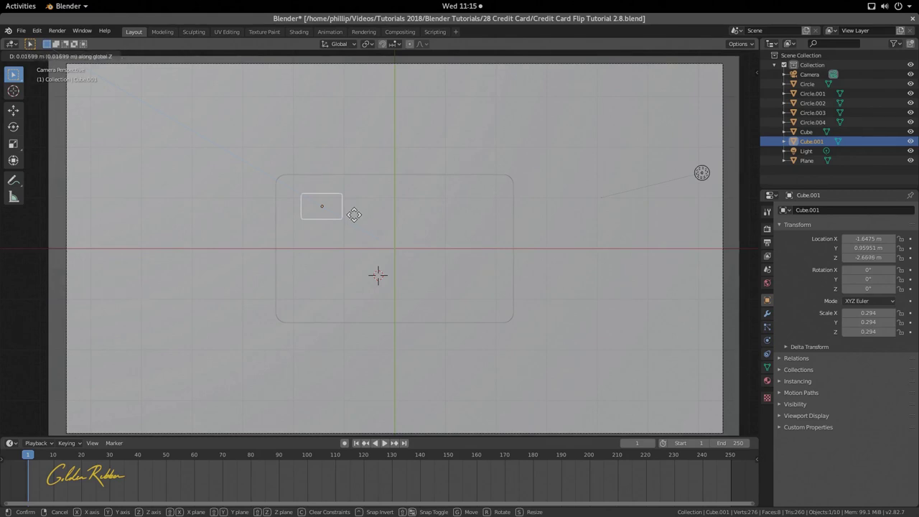
pyautogui.click(353, 213)
pyautogui.press('z')
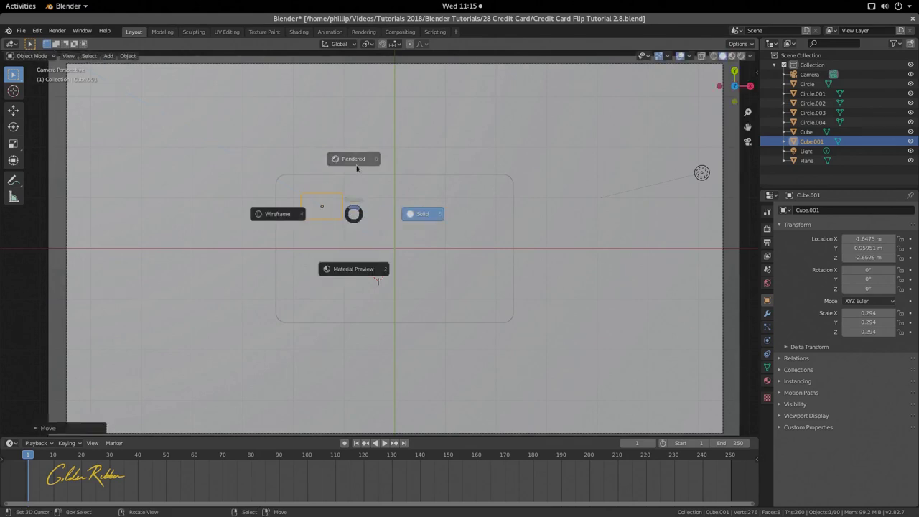
pyautogui.click(347, 270)
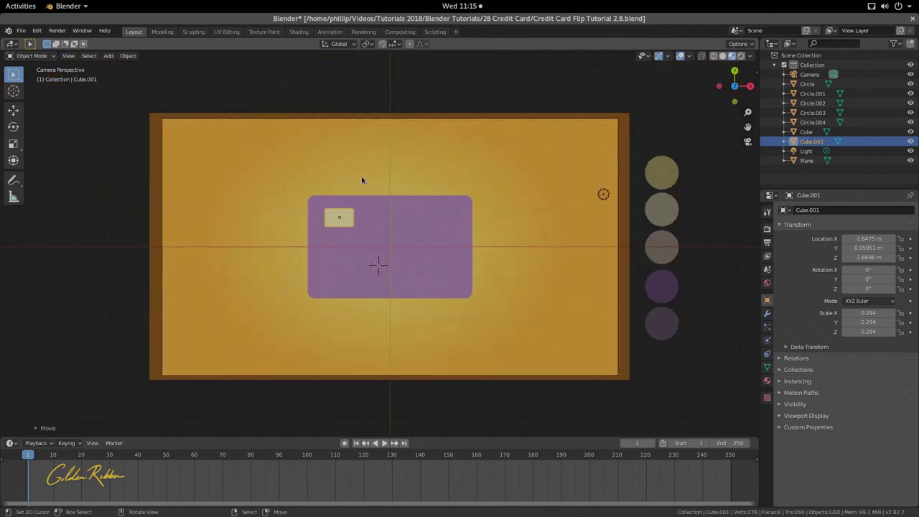
# Shorten the chip by moving its right-side vertices slightly inward in Edit Mode.
pyautogui.scroll(2, 346, 219)
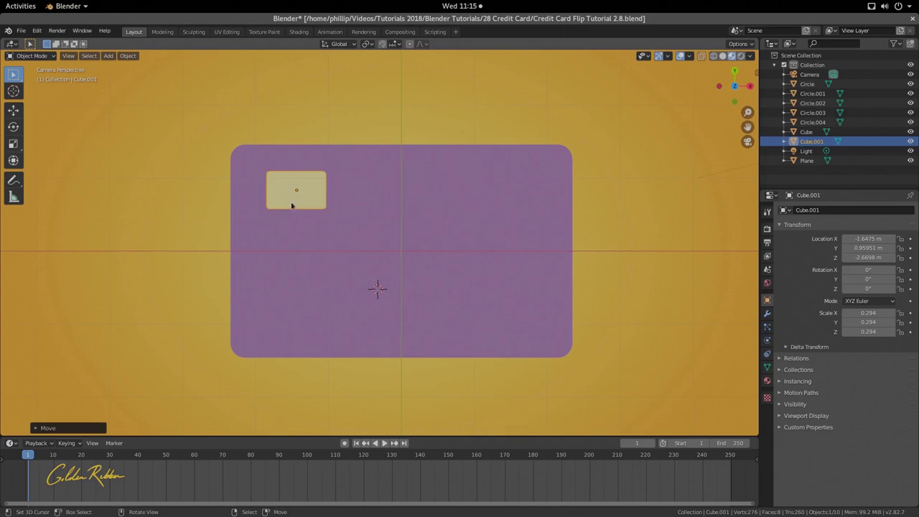
pyautogui.press('Tab')
pyautogui.press('g')
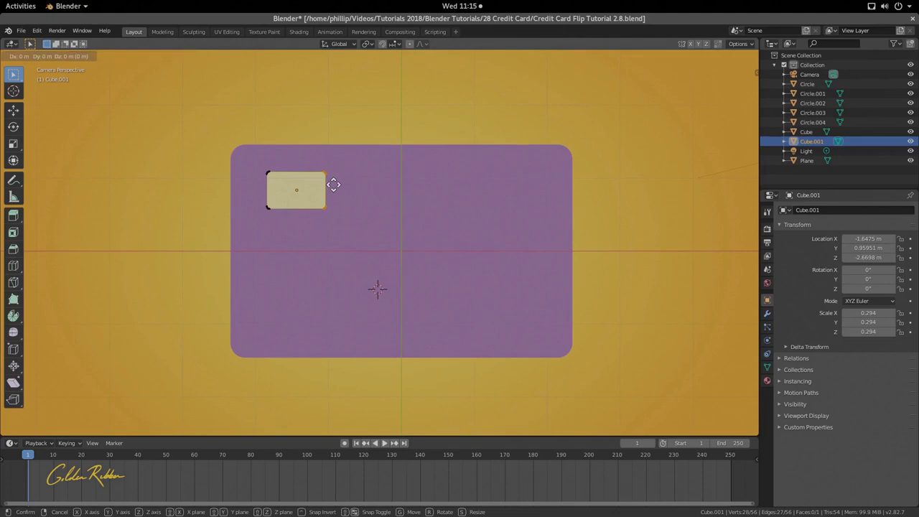
pyautogui.click(322, 203)
pyautogui.press('Tab')
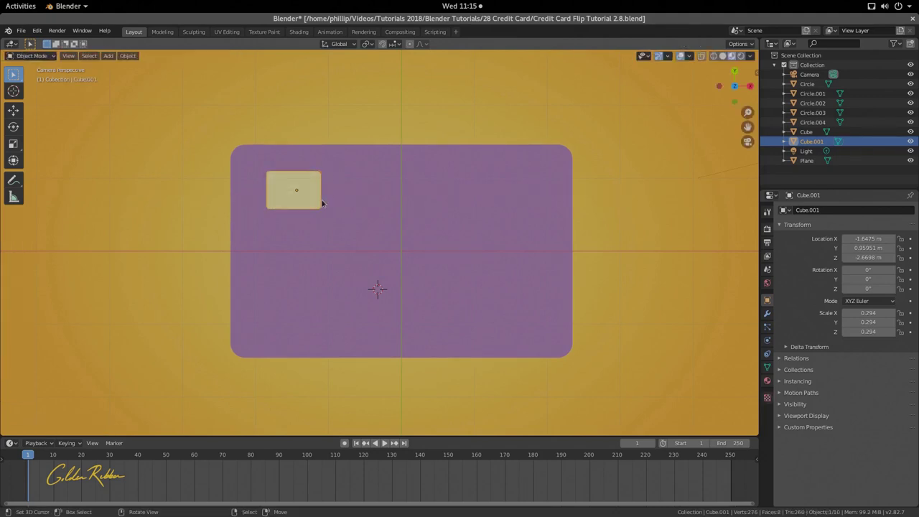
# Fine-tune the chip's width by reselecting its right-side vertices and moving them along X.
pyautogui.scroll(3, 321, 186)
pyautogui.press('Tab')
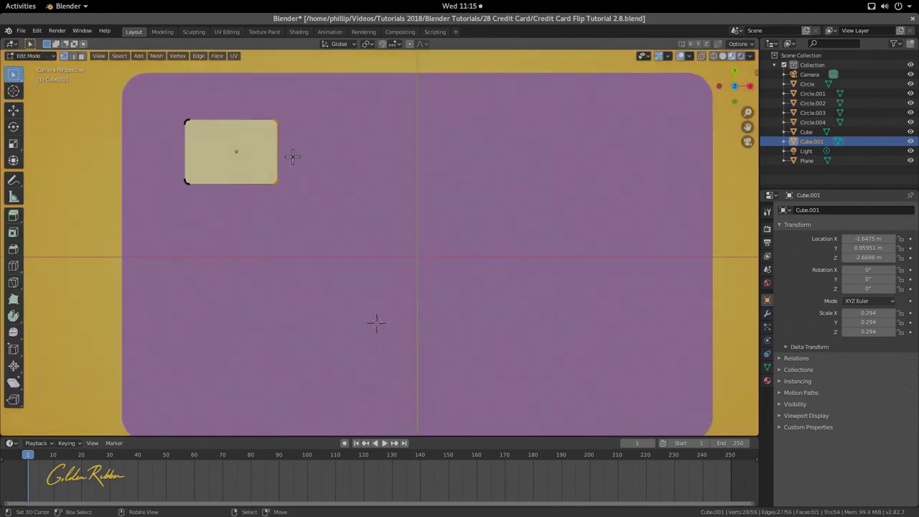
pyautogui.moveTo(255, 92); pyautogui.dragTo(292, 208)
pyautogui.press('g')
pyautogui.press('x')
pyautogui.click(292, 175)
pyautogui.press('Tab')
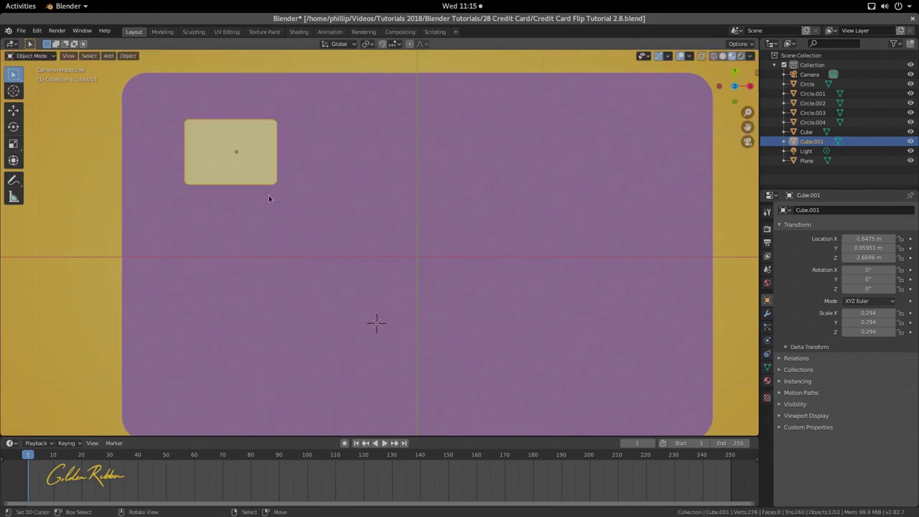
pyautogui.scroll(-4, 268, 195)
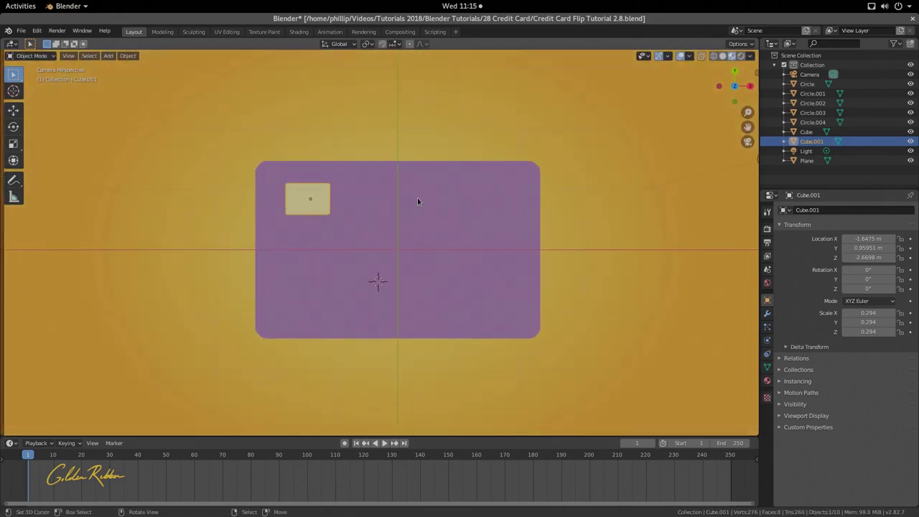
pyautogui.press('shift')
pyautogui.hotkey('shift', 'a')
pyautogui.moveTo(438, 201)
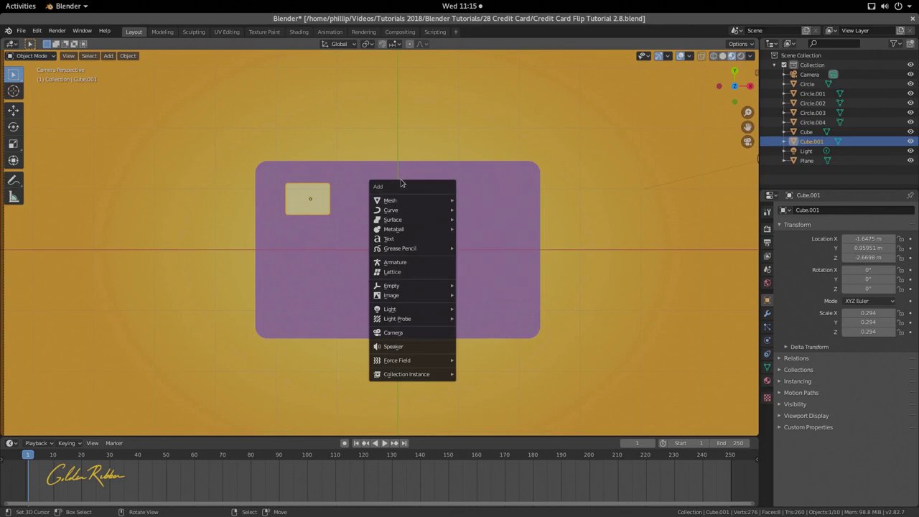
pyautogui.press('Escape')
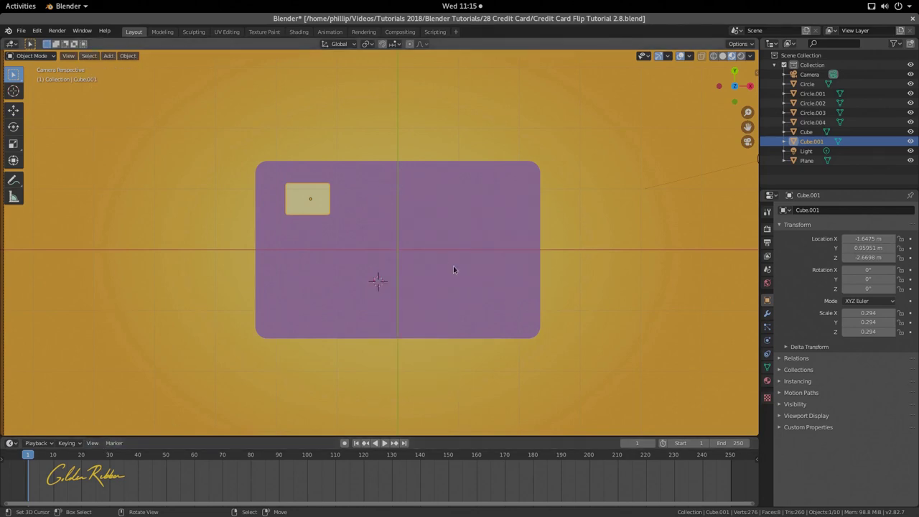
# Add a mesh circle and raise it along Z to about -2.28 m so it lies above the card.
pyautogui.hotkey('shift', 'a')
pyautogui.moveTo(411, 207)
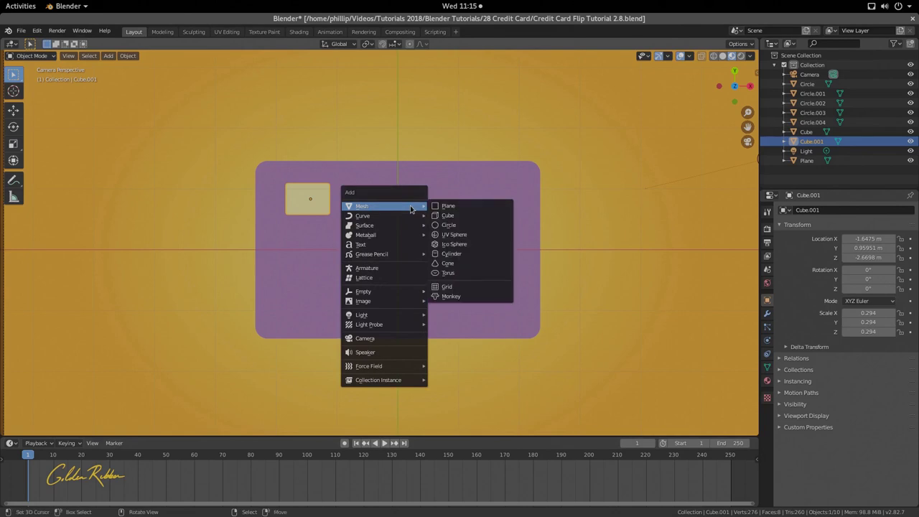
pyautogui.click(448, 224)
pyautogui.scroll(-4, 438, 241)
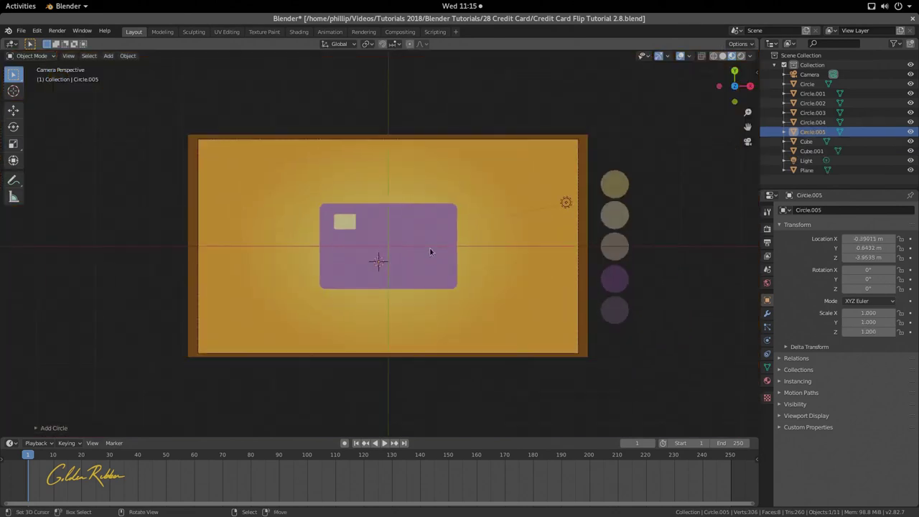
pyautogui.scroll(3, 430, 251)
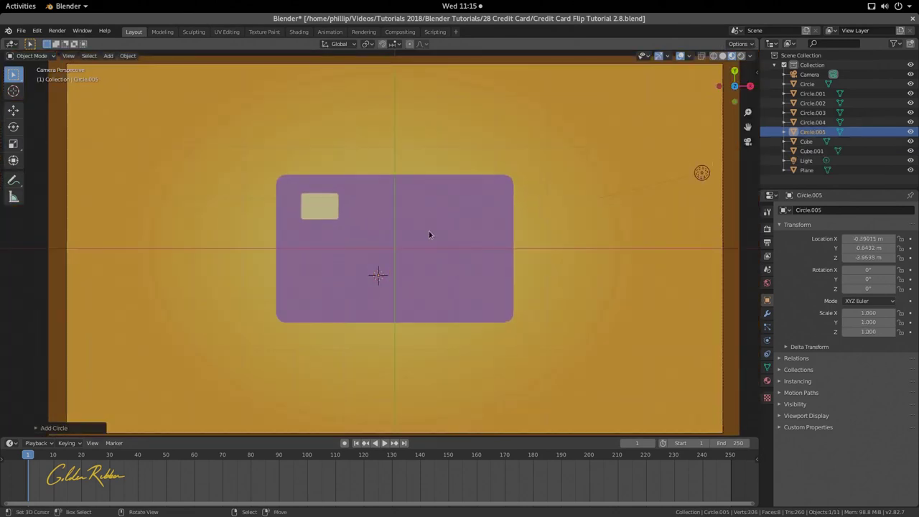
pyautogui.scroll(-2, 428, 230)
pyautogui.press('g')
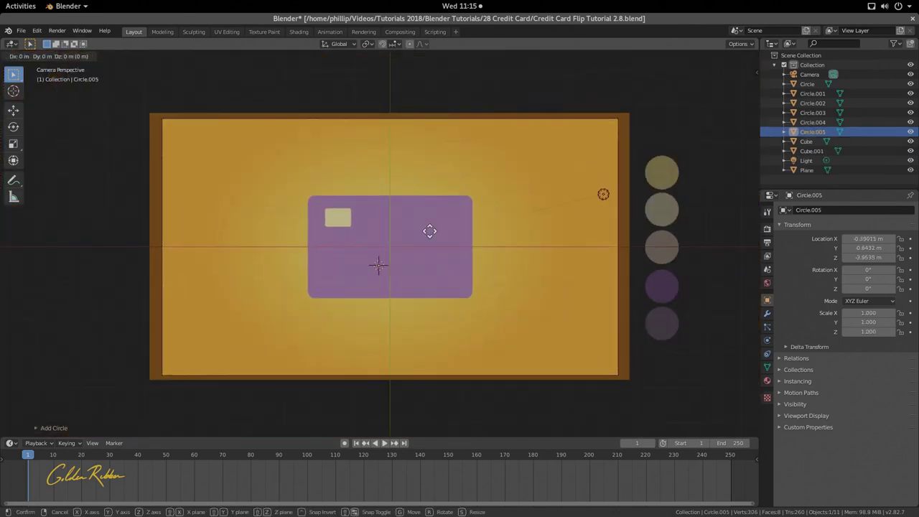
pyautogui.rightClick(455, 201)
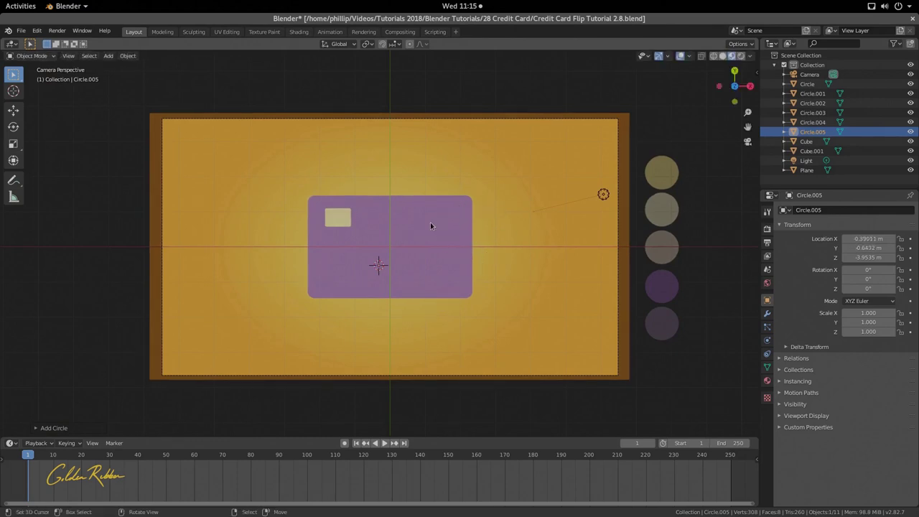
pyautogui.press('g')
pyautogui.press('z')
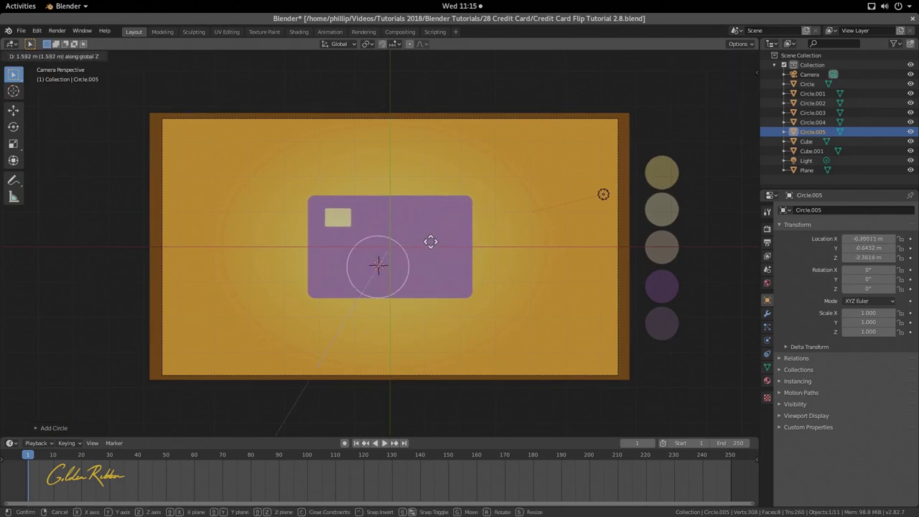
pyautogui.rightClick(424, 243)
# Scale the circle to about 0.294 and place it in the card's upper-right area at about X 1.55 m, Y 0.95 m.
pyautogui.press('g')
pyautogui.click(472, 228)
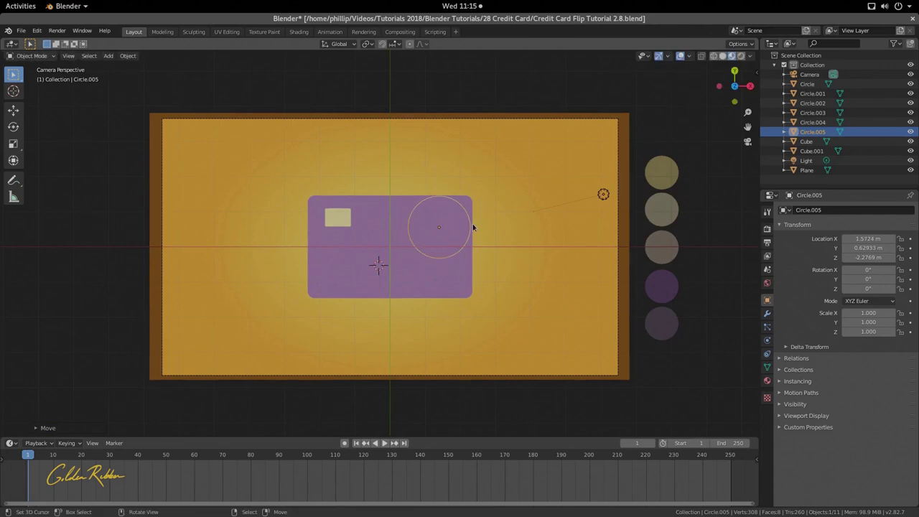
pyautogui.scroll(4, 472, 228)
pyautogui.press('s')
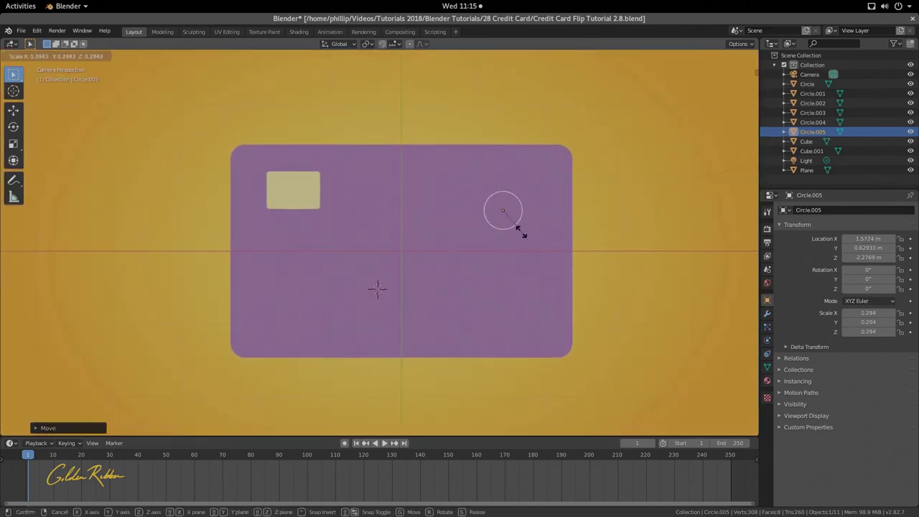
pyautogui.click(522, 231)
pyautogui.press('g')
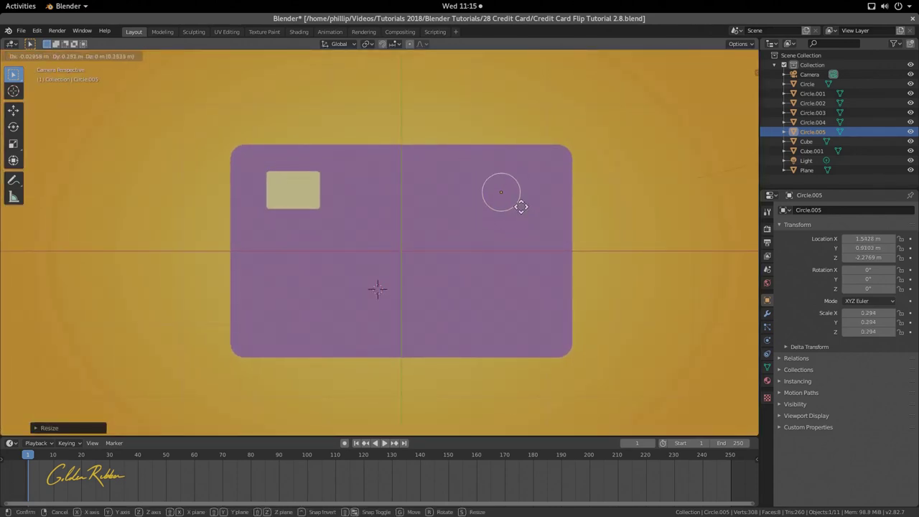
pyautogui.click(521, 209)
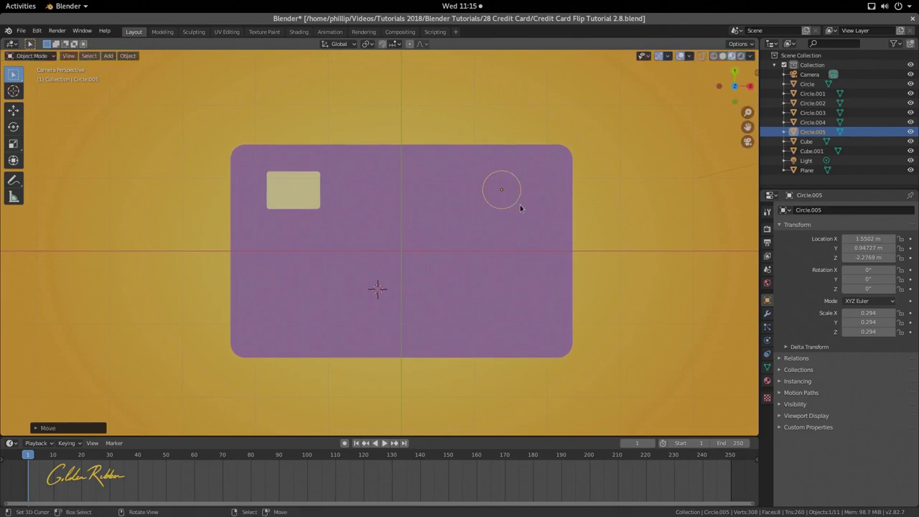
# Fill the circle with a face in Edit Mode and inspect its edge smoothness up close in Object Mode.
pyautogui.press('Tab')
pyautogui.scroll(6, 521, 206)
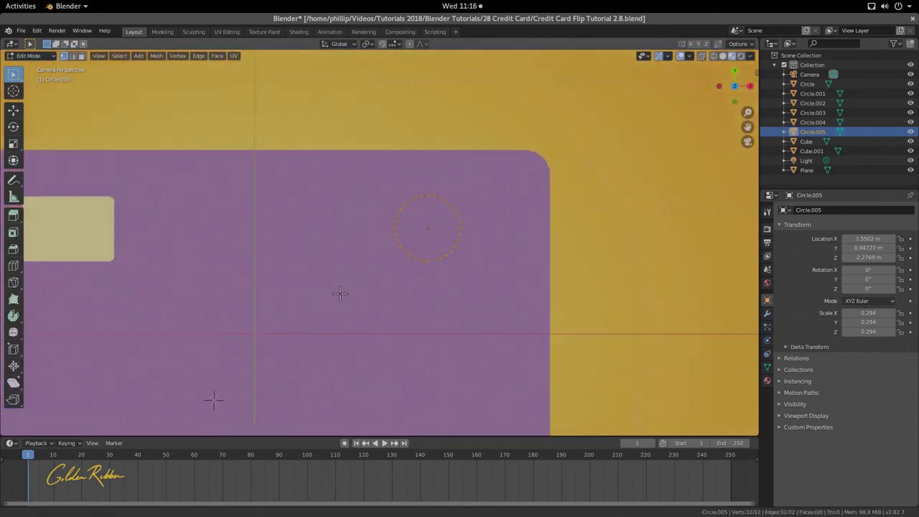
pyautogui.scroll(-4, 389, 251)
pyautogui.press('f')
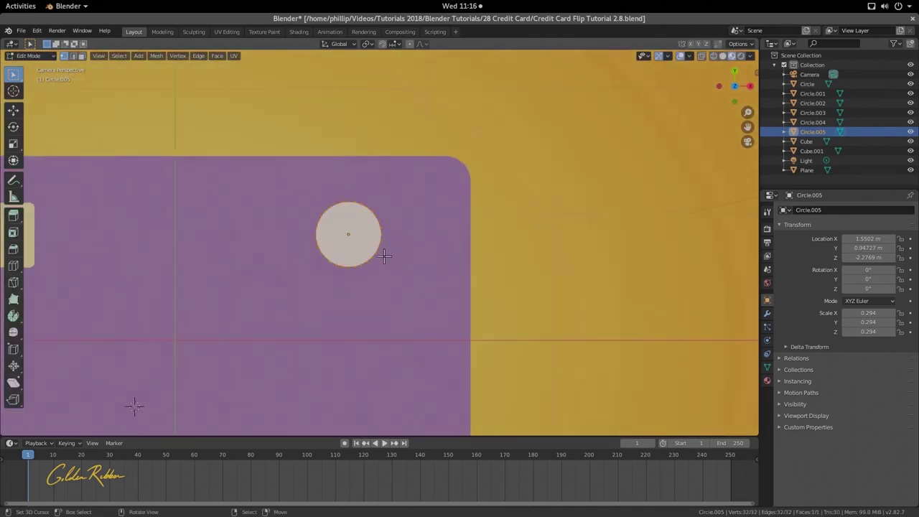
pyautogui.press('Tab')
pyautogui.scroll(5, 352, 265)
pyautogui.scroll(3, 351, 275)
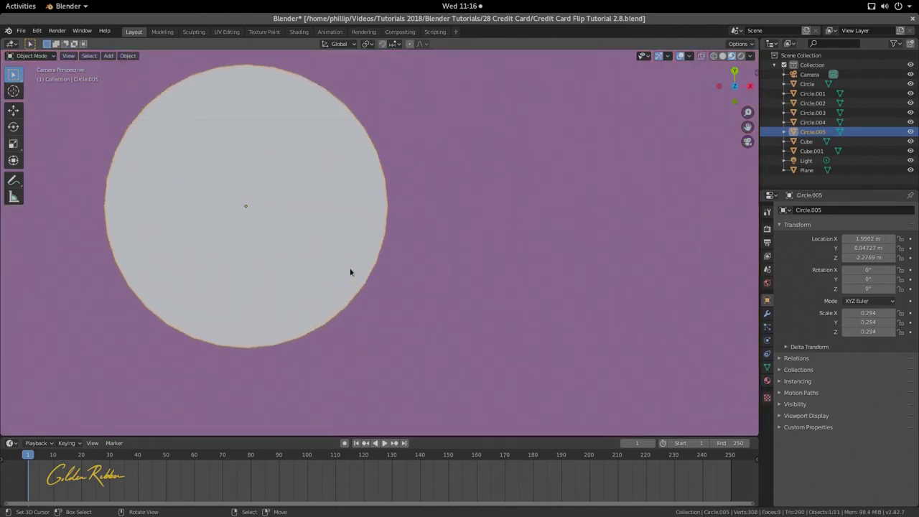
pyautogui.scroll(-8, 350, 272)
pyautogui.scroll(-1, 354, 247)
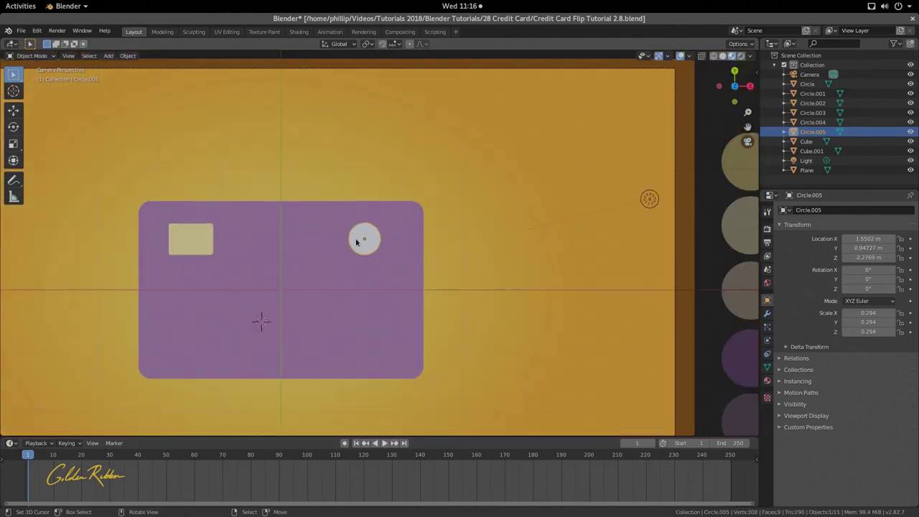
pyautogui.scroll(5, 357, 251)
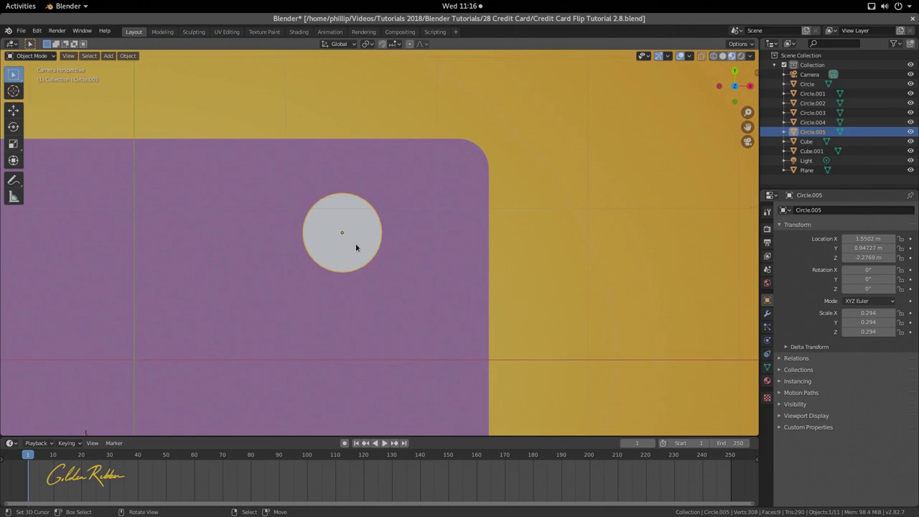
# Delete the filled circle from the card's upper-right area and add a new mesh circle.
pyautogui.press('Delete')
pyautogui.hotkey('shift', 'a')
pyautogui.moveTo(355, 248)
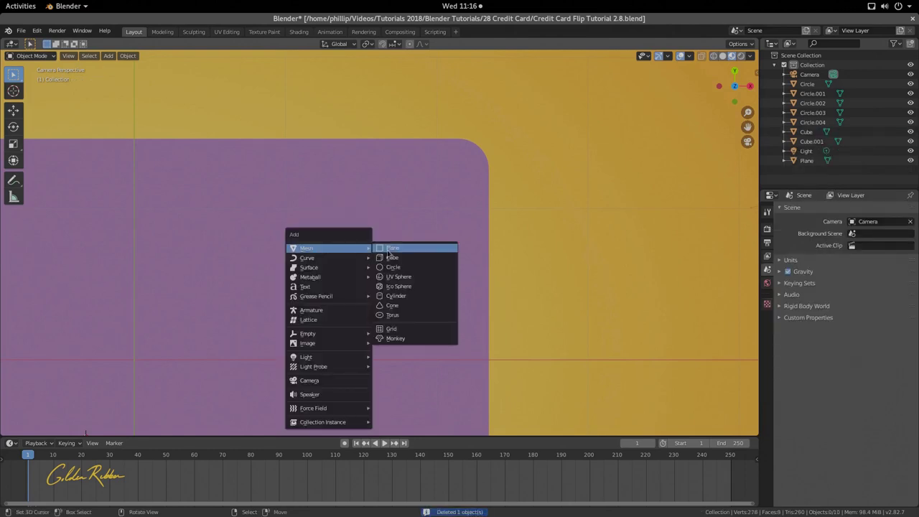
pyautogui.click(401, 267)
pyautogui.scroll(-3, 401, 269)
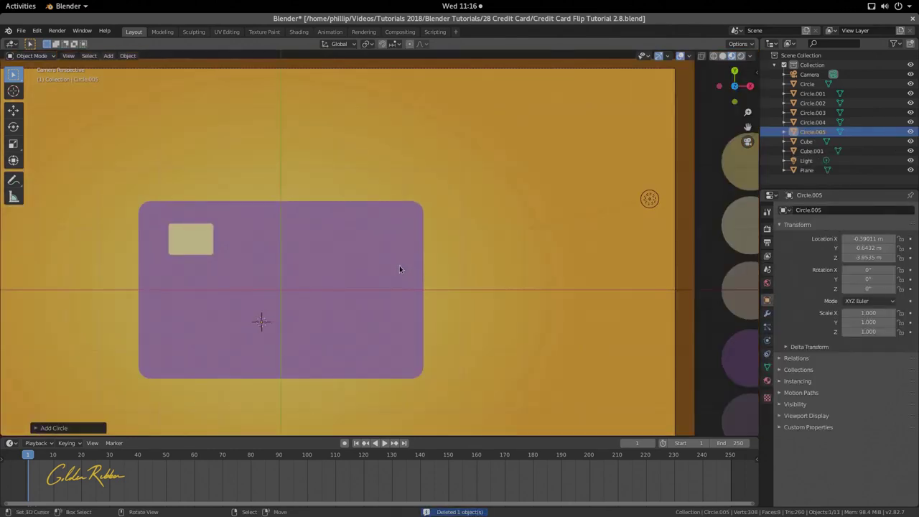
pyautogui.press('g')
pyautogui.press('z')
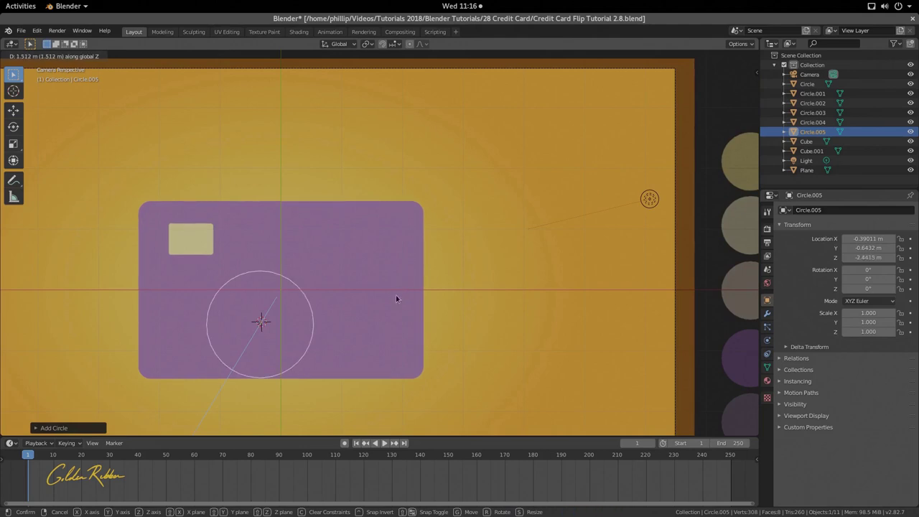
pyautogui.click(395, 298)
# Set the new circle's vertex count to 64 in its creation settings.
pyautogui.click(40, 428)
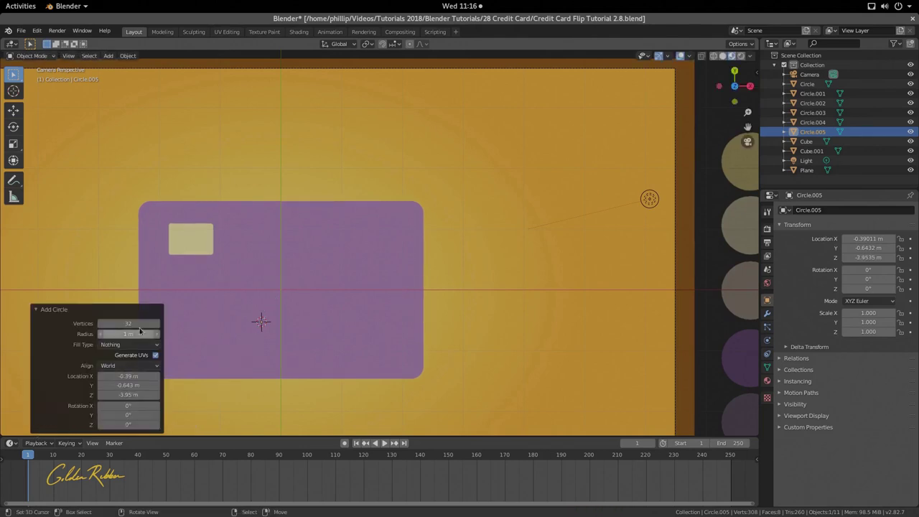
pyautogui.click(142, 324)
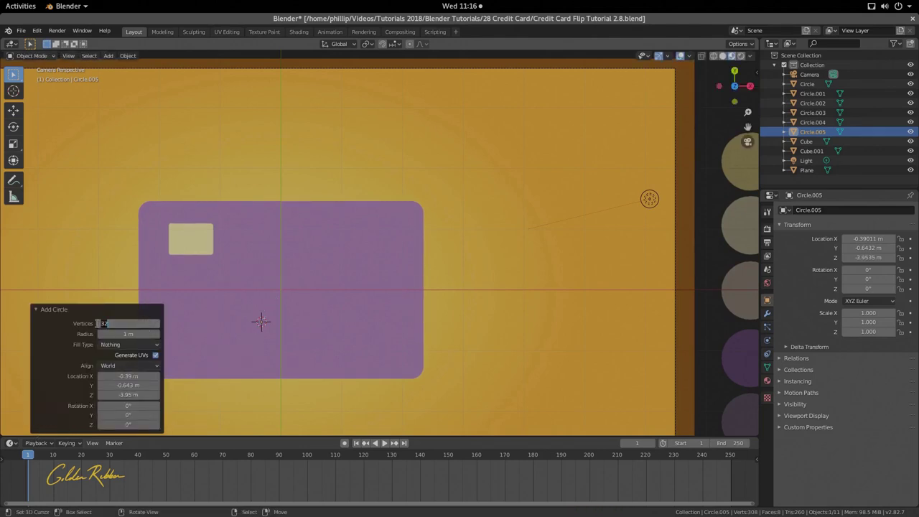
pyautogui.click(36, 309)
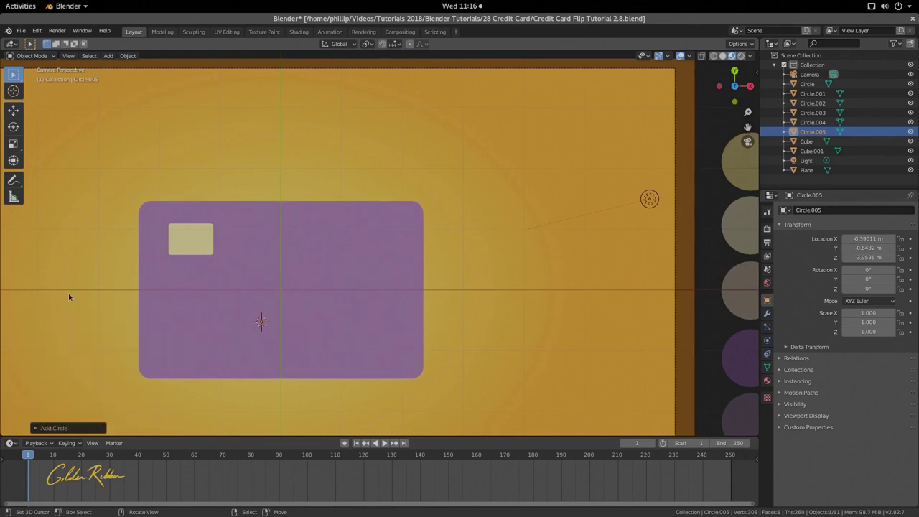
pyautogui.click(36, 429)
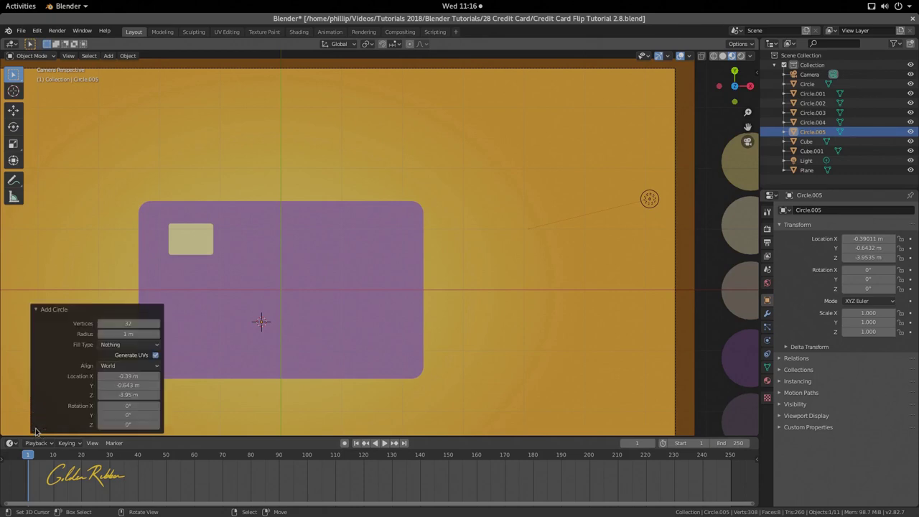
pyautogui.click(129, 324)
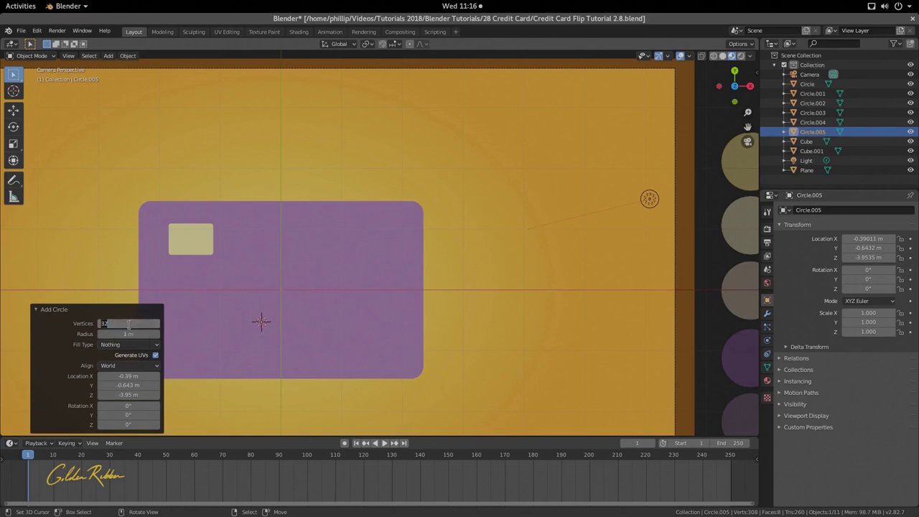
pyautogui.write('8')
pyautogui.press('Return')
pyautogui.click(54, 309)
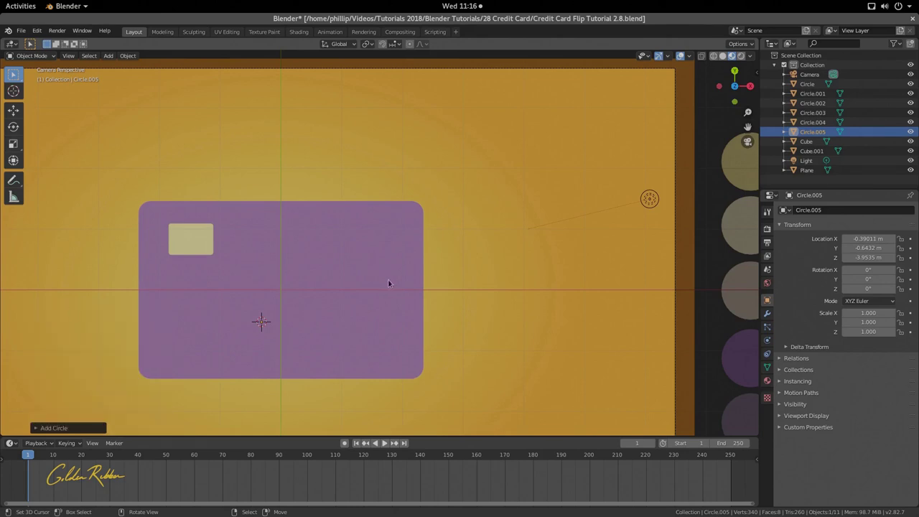
# Raise the circle along Z to about -2.49 m and move it over the card's upper-right area.
pyautogui.press('g')
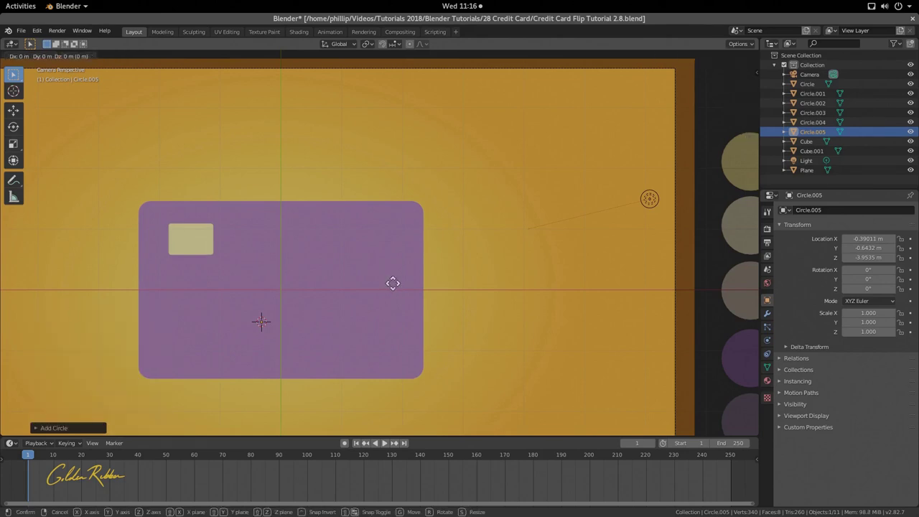
pyautogui.press('z')
pyautogui.press('Escape')
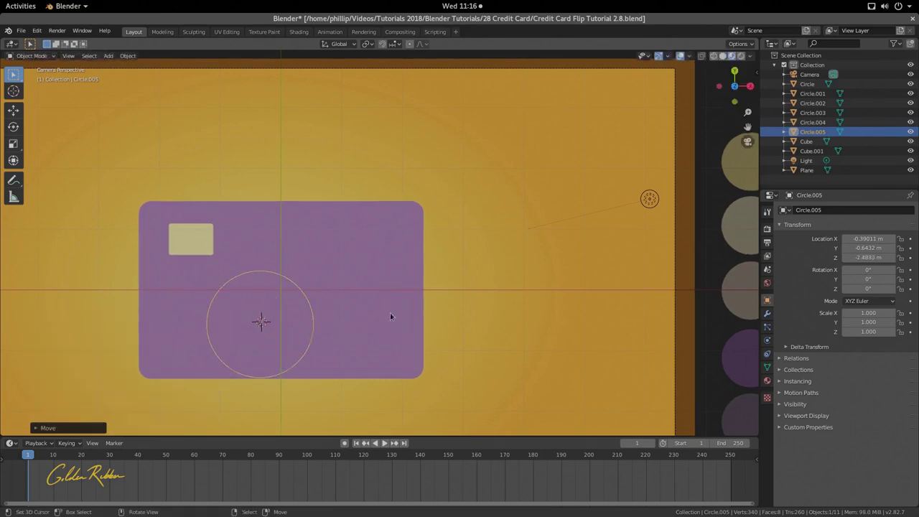
pyautogui.press('g')
pyautogui.click(427, 243)
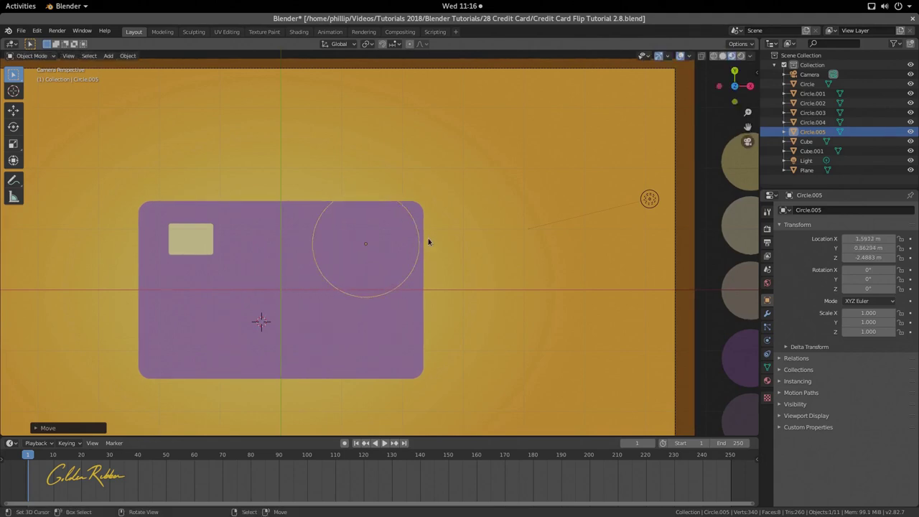
# Scale the circle to about 0.324 and place it near the card's upper-right corner at about X 1.54 m, Y 1.01 m.
pyautogui.scroll(7, 426, 251)
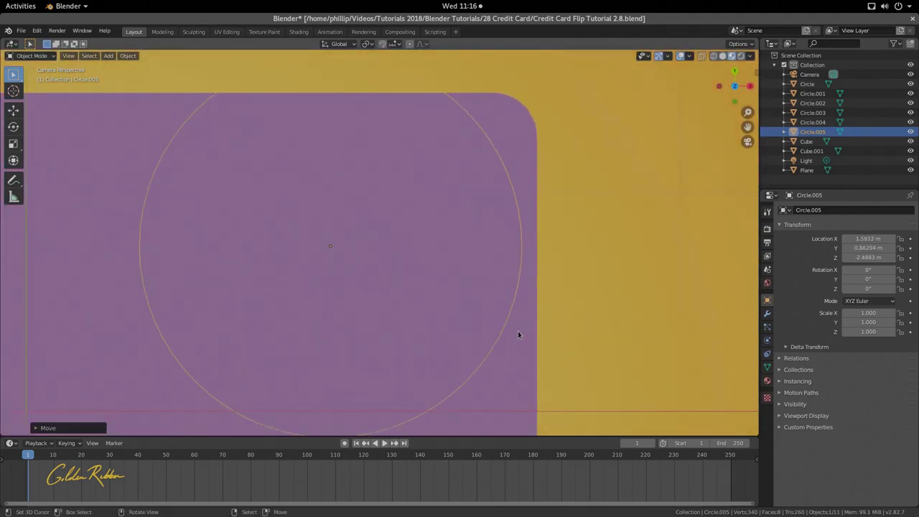
pyautogui.scroll(-4, 517, 334)
pyautogui.press('s')
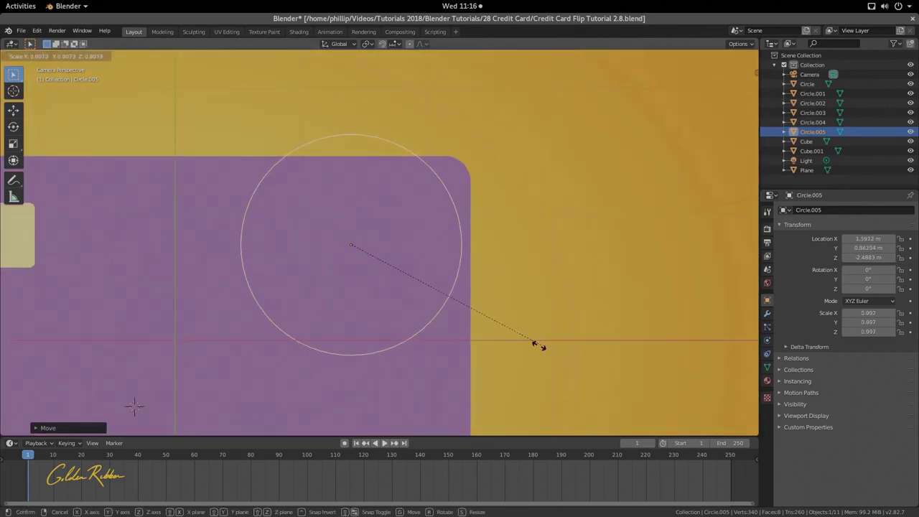
pyautogui.click(405, 295)
pyautogui.press('g')
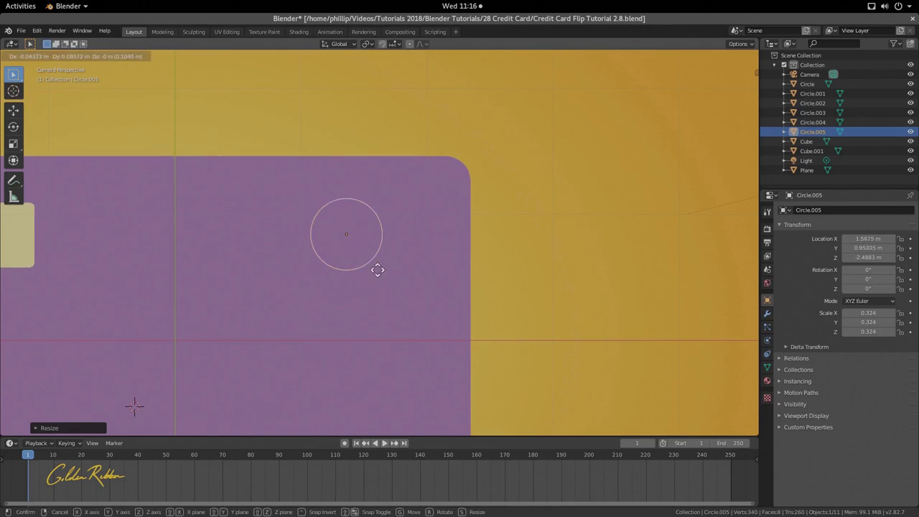
pyautogui.click(376, 267)
# Fill the 64-vertex circle with a face in Edit Mode and check it against the whole card in Object Mode.
pyautogui.press('Tab')
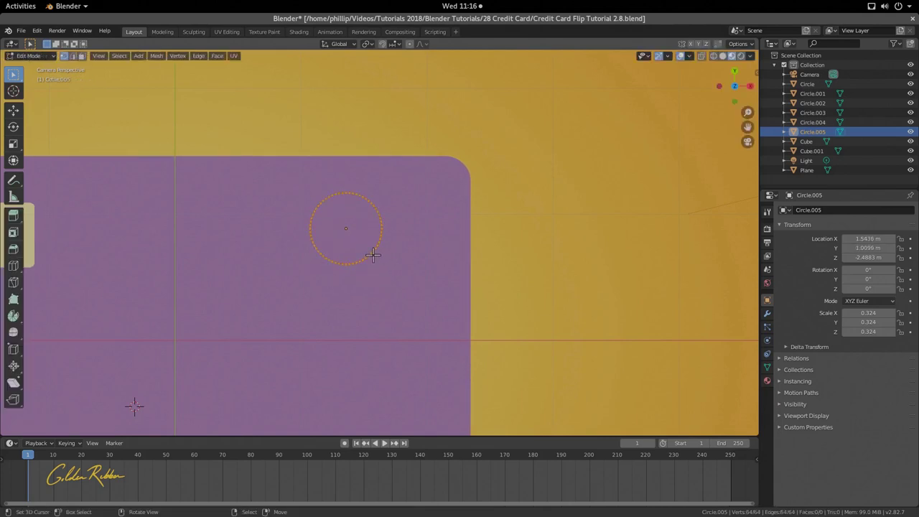
pyautogui.press('f')
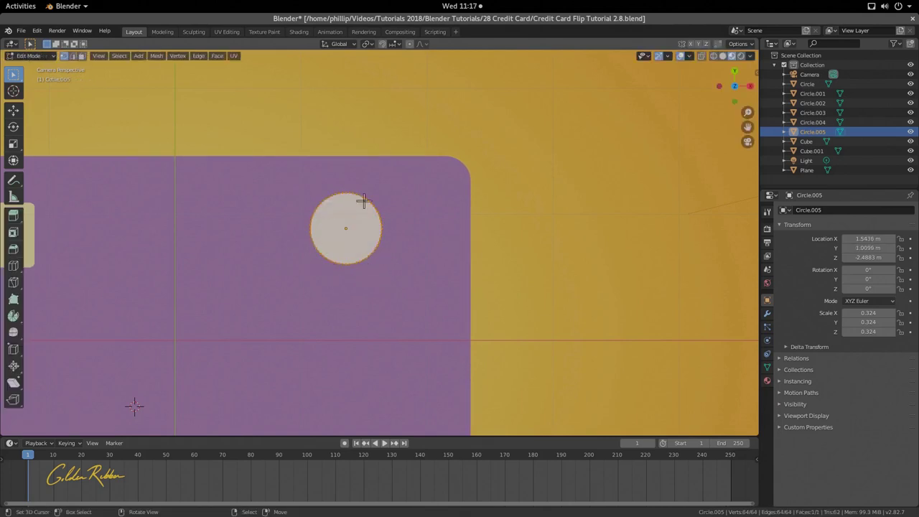
pyautogui.press('Tab')
pyautogui.scroll(-3, 359, 260)
pyautogui.scroll(-2, 361, 247)
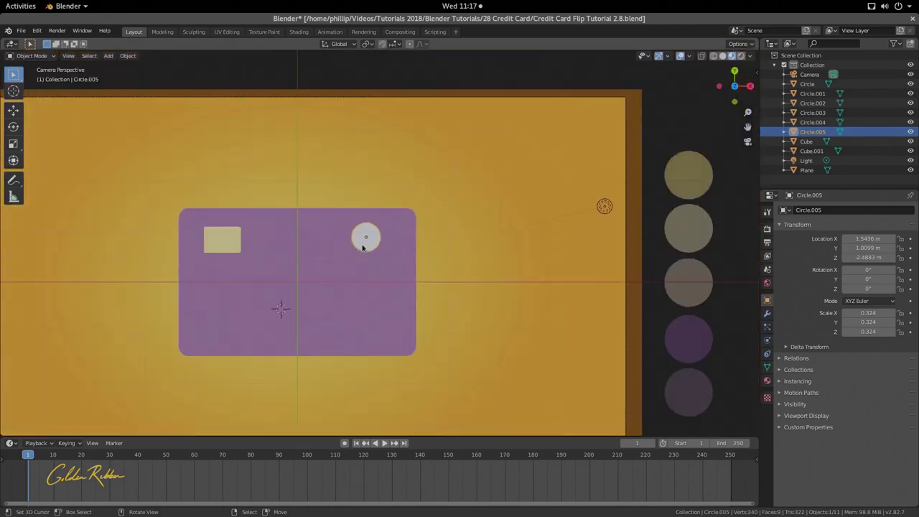
pyautogui.scroll(2, 361, 242)
pyautogui.scroll(-4, 364, 241)
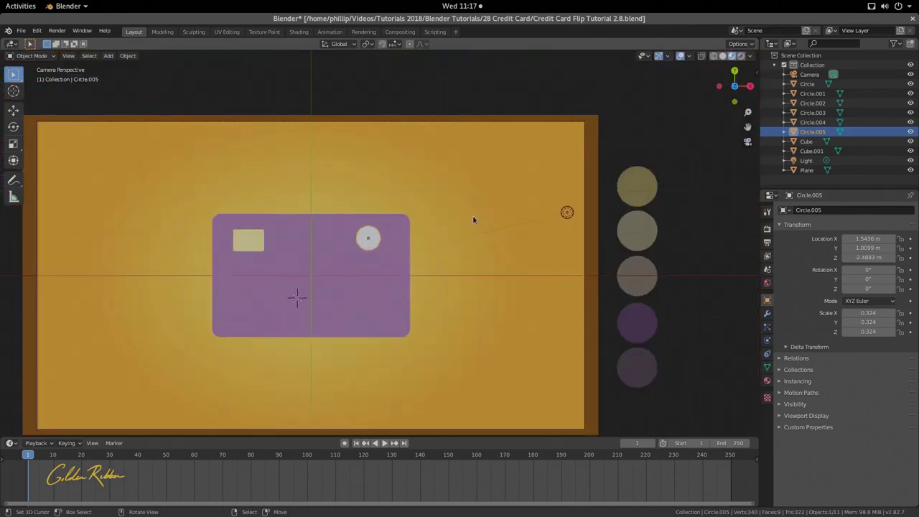
pyautogui.scroll(2, 490, 223)
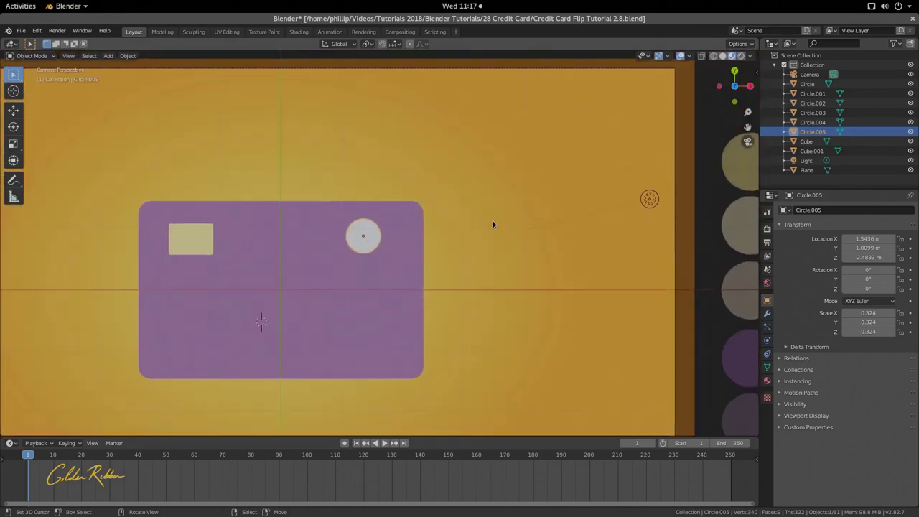
# Nudge the circle to about Y 0.98 m and link the second palette swatch's material to it.
pyautogui.keyDown('ctrl'); pyautogui.scroll(-4, 492, 223); pyautogui.keyUp('ctrl')
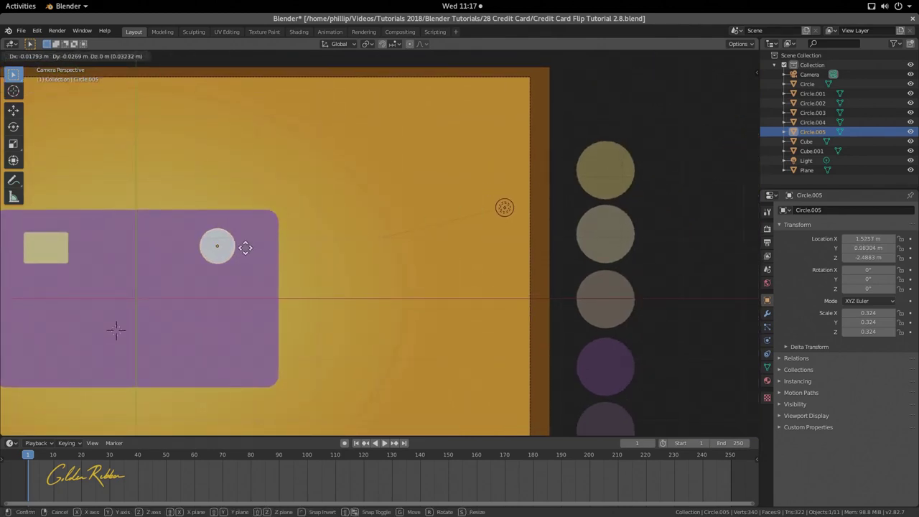
pyautogui.keyDown('shift'); pyautogui.click(626, 248); pyautogui.keyUp('shift')
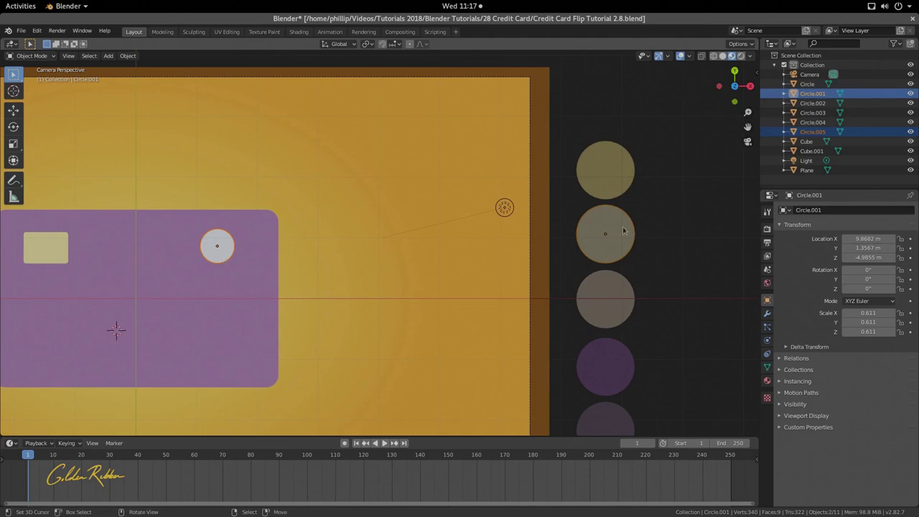
pyautogui.scroll(-1, 372, 242)
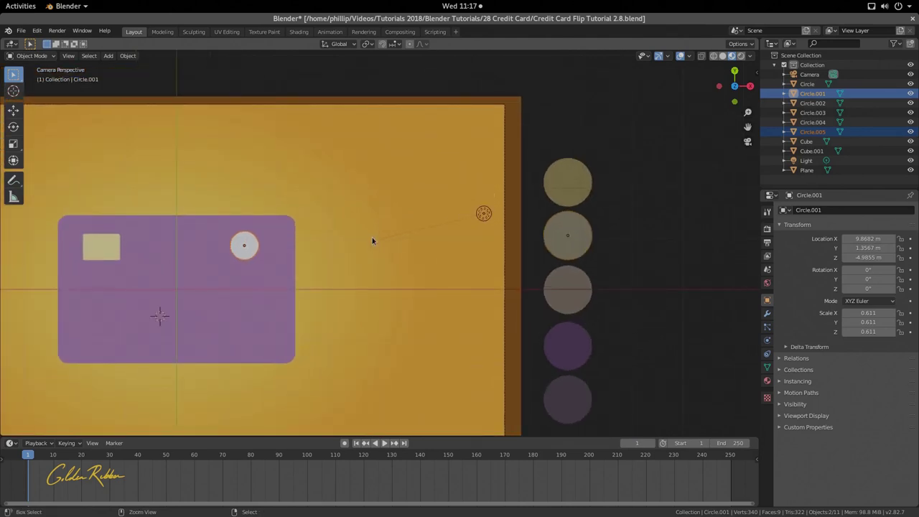
pyautogui.hotkey('ctrl', 'l')
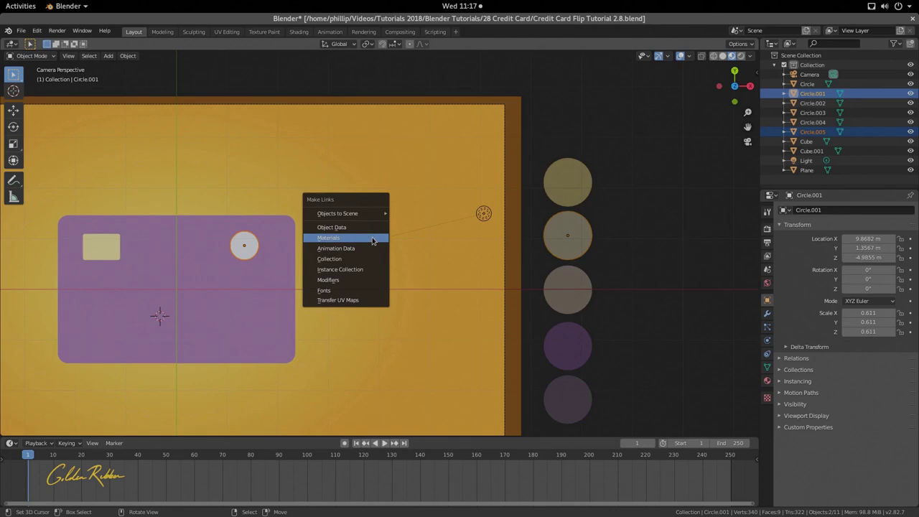
pyautogui.click(373, 240)
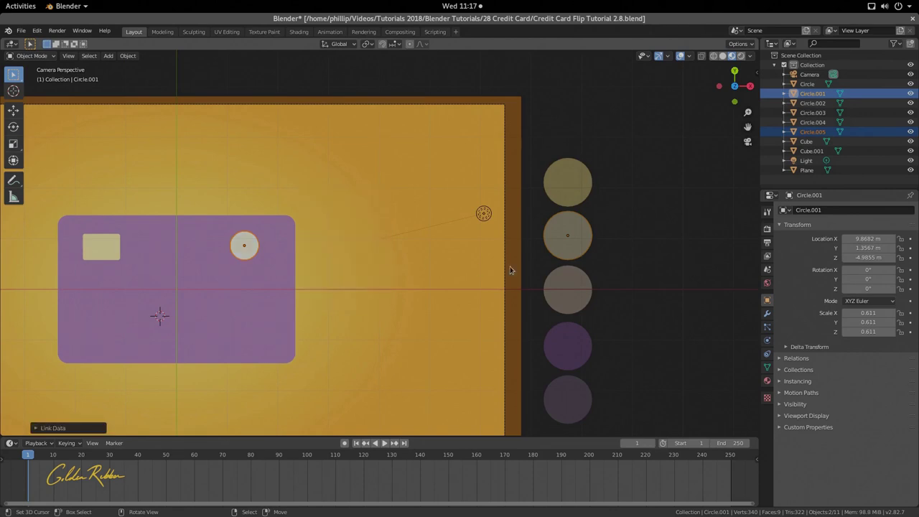
# Duplicate the logo circle along X to about 1.89 m so that the two circles overlap.
pyautogui.click(245, 258)
pyautogui.hotkey('shift', 'd')
pyautogui.press('x')
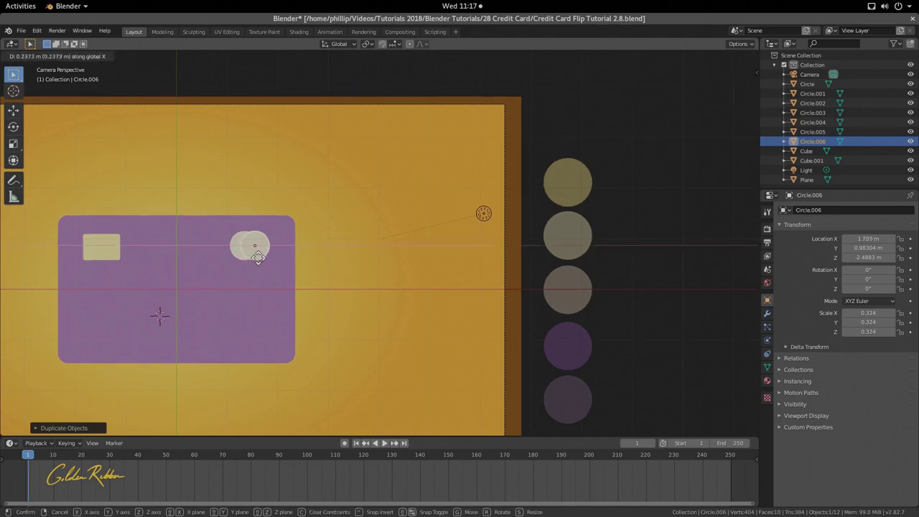
pyautogui.click(277, 262)
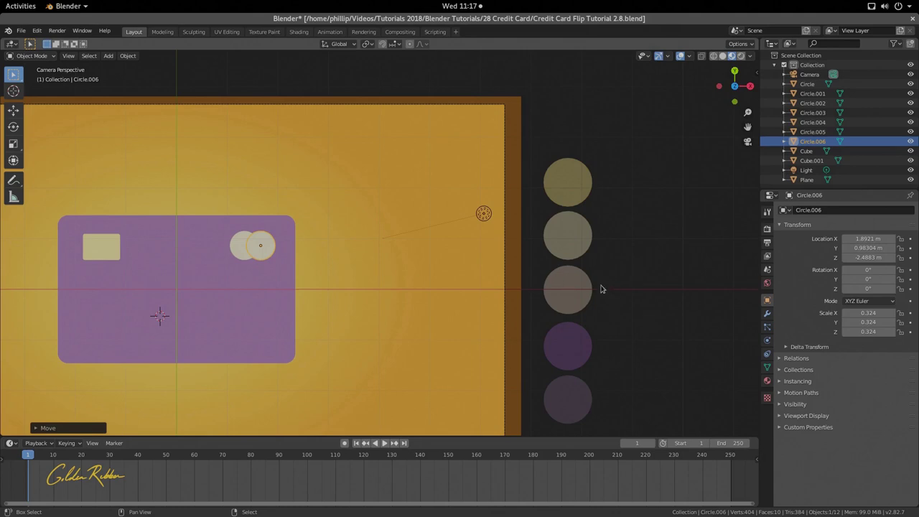
# Link the third palette swatch's material to the duplicated logo circle.
pyautogui.keyDown('shift'); pyautogui.click(566, 278); pyautogui.keyUp('shift')
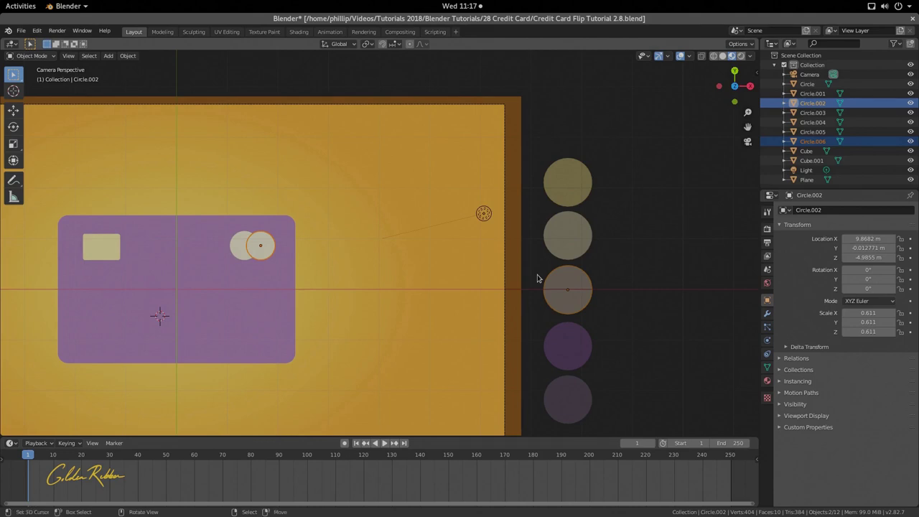
pyautogui.hotkey('ctrl', 'l')
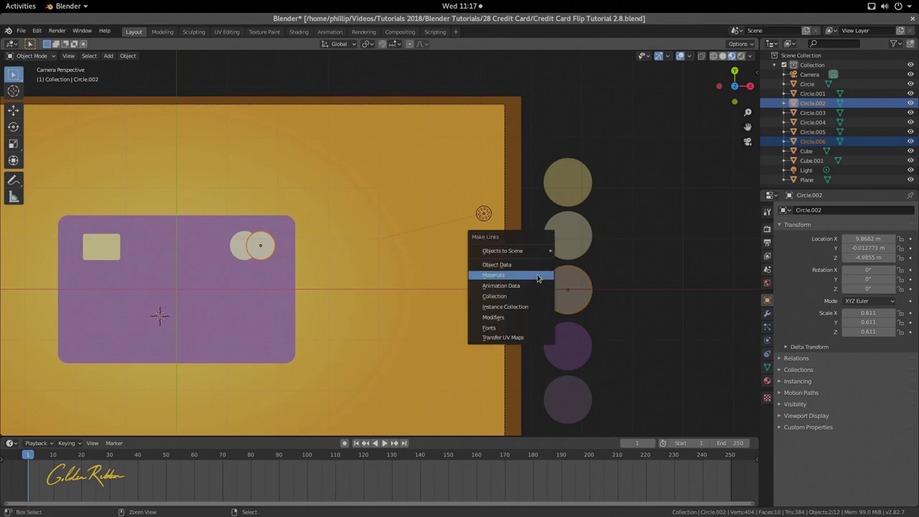
pyautogui.click(537, 278)
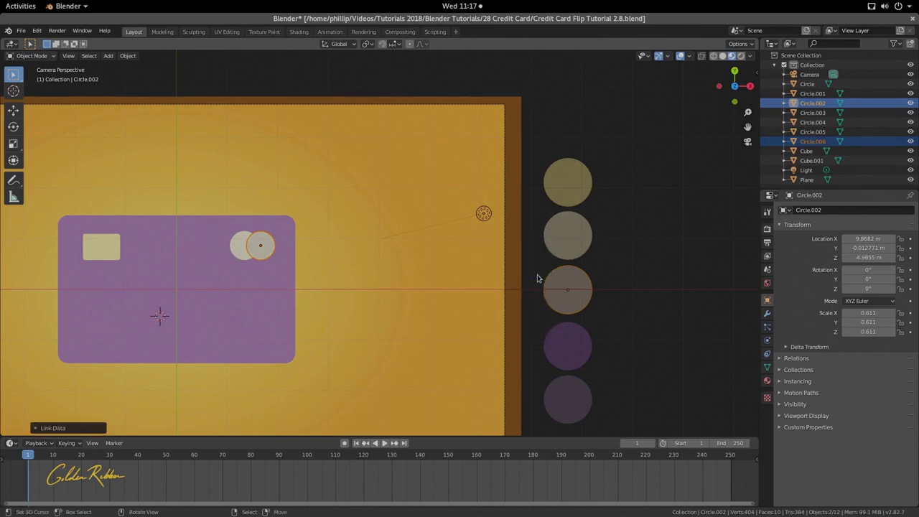
# Lower the duplicated circle, together with the selected third swatch, about 0.025 m along Z to put it behind the first circle.
pyautogui.scroll(3, 229, 265)
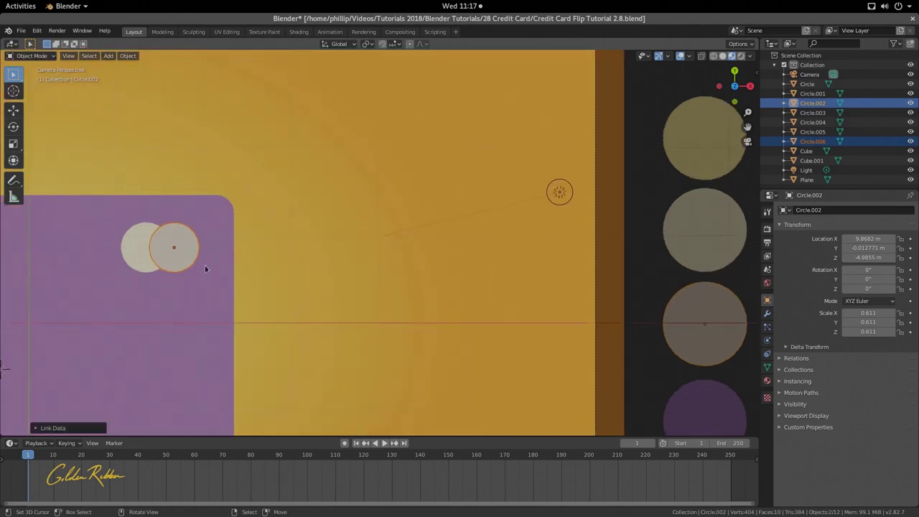
pyautogui.press('g')
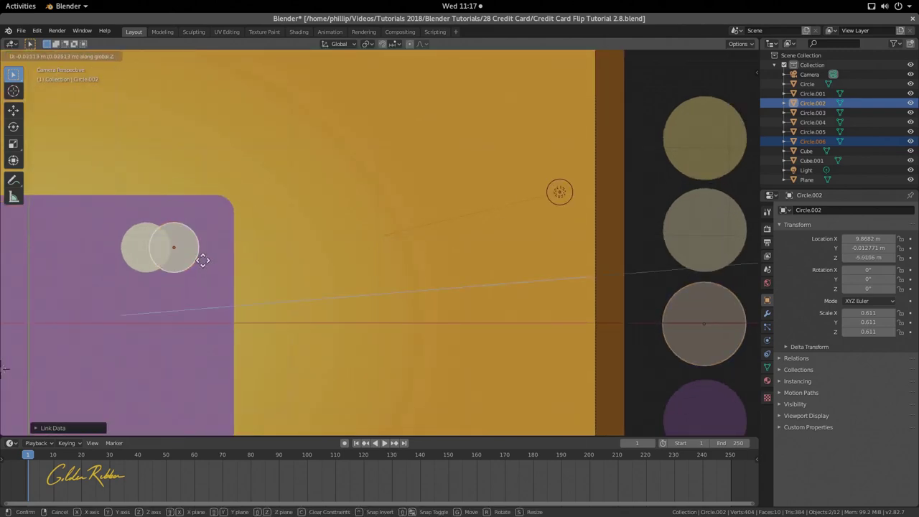
pyautogui.click(204, 260)
pyautogui.scroll(-4, 241, 290)
pyautogui.keyDown('shift'); pyautogui.moveTo(240, 291); pyautogui.dragTo(343, 293, button='middle'); pyautogui.keyUp('shift')
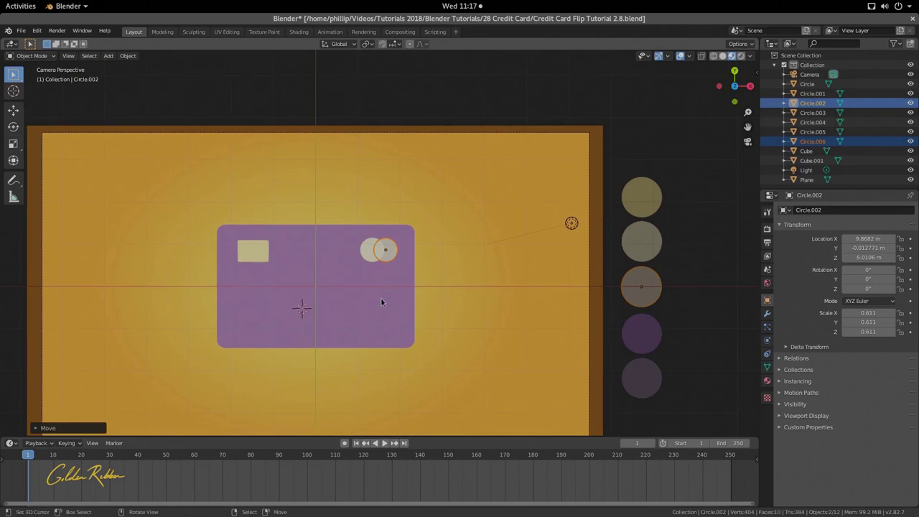
# Add a text object at the 3D cursor on the card.
pyautogui.scroll(2, 381, 299)
pyautogui.scroll(-2, 328, 315)
pyautogui.hotkey('shift', 'a')
pyautogui.moveTo(310, 324)
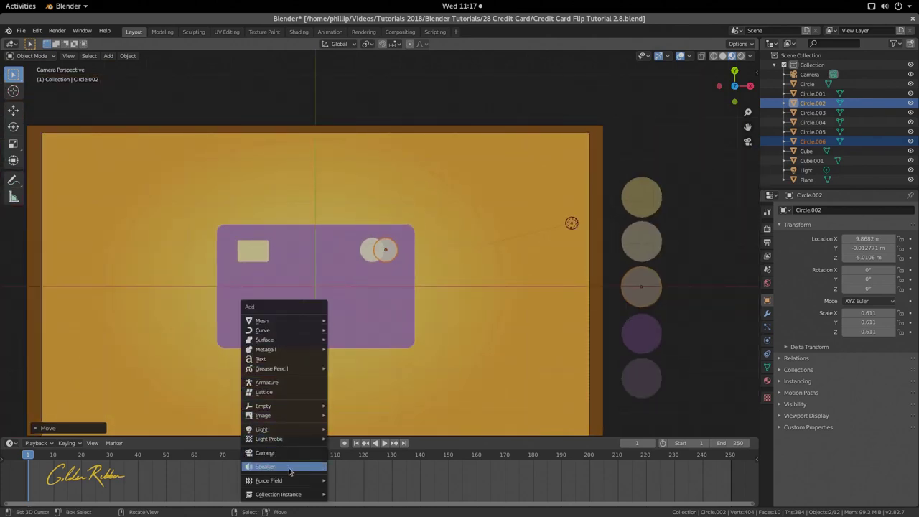
pyautogui.click(272, 359)
pyautogui.scroll(-1, 316, 296)
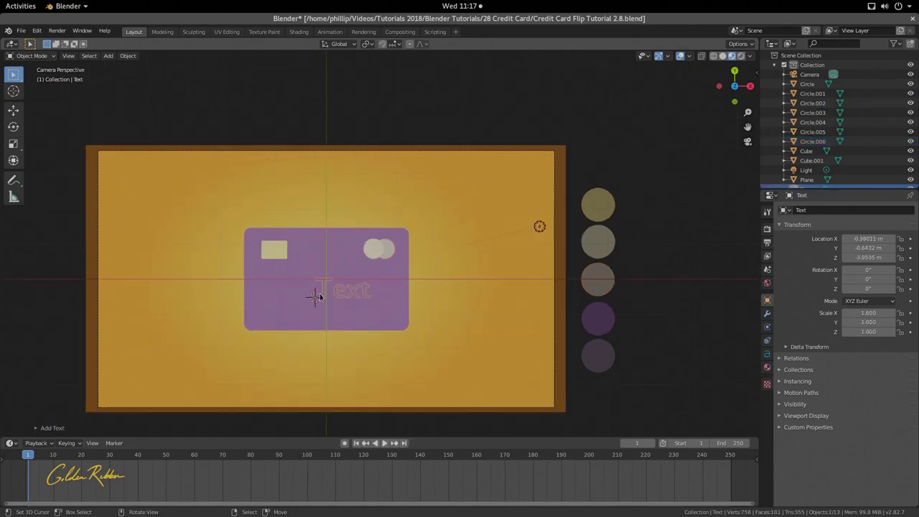
# Raise the text object along Z to about -2.04 m, clear of the card's surface.
pyautogui.scroll(3, 319, 295)
pyautogui.press('g')
pyautogui.press('z')
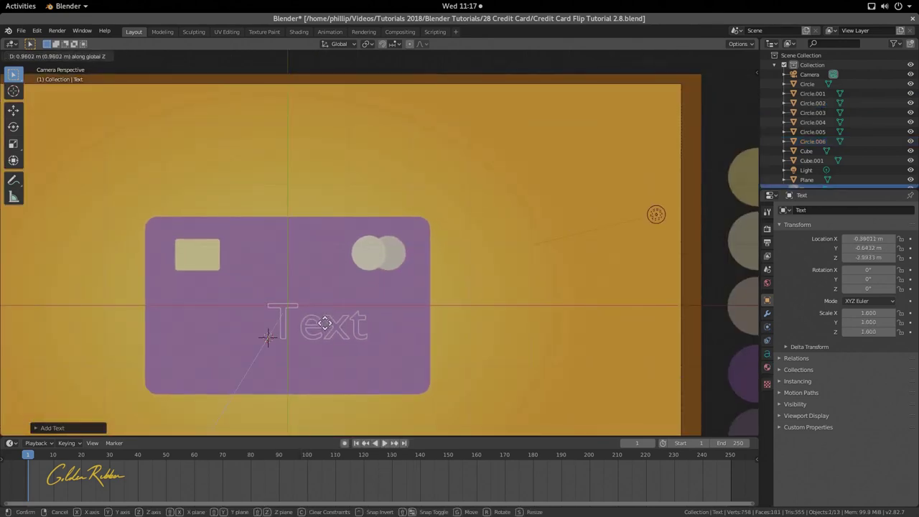
pyautogui.click(327, 334)
# Move the text along Y to about -1.22 m and scale it uniformly to about 0.52.
pyautogui.press('g')
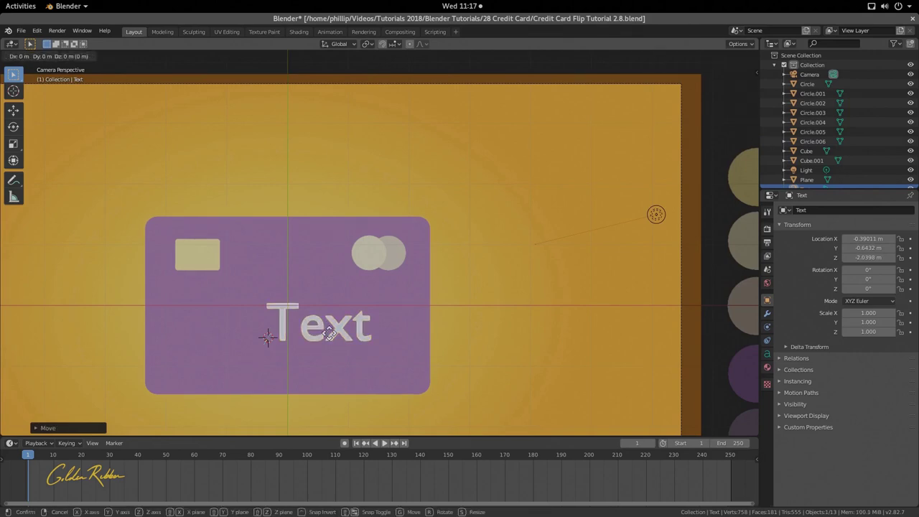
pyautogui.press('y')
pyautogui.click(357, 370)
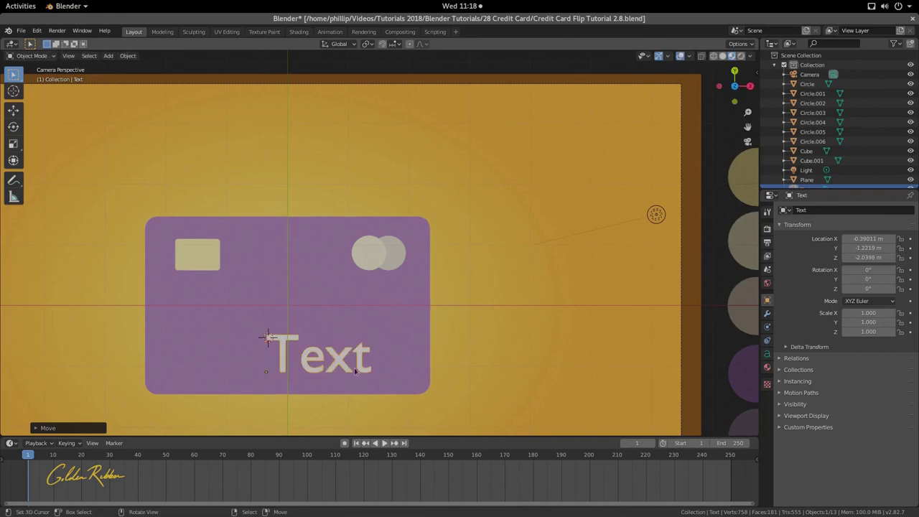
pyautogui.press('s')
pyautogui.click(352, 371)
# Replace the default text content with four space-separated groups of four zeros as the placeholder number.
pyautogui.press('Tab')
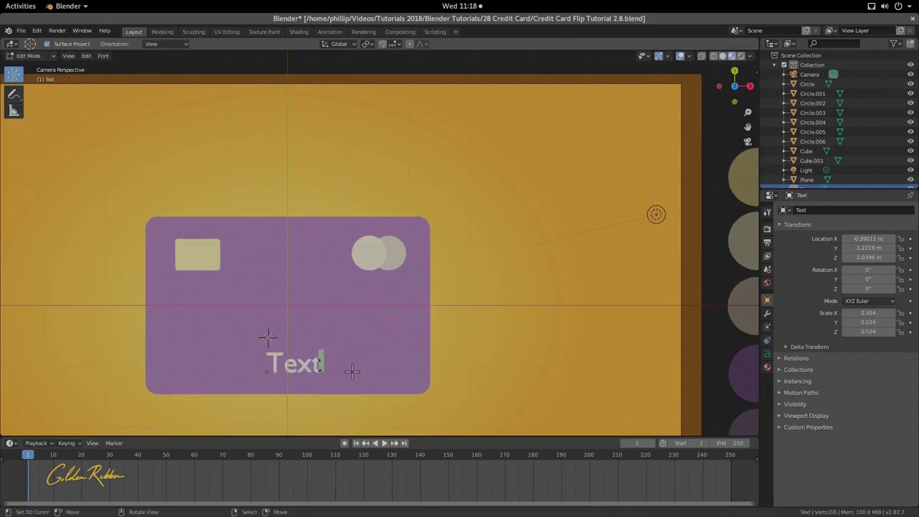
pyautogui.press('BackSpace')
pyautogui.press('BackSpace')
pyautogui.press('BackSpace')
pyautogui.press('BackSpace')
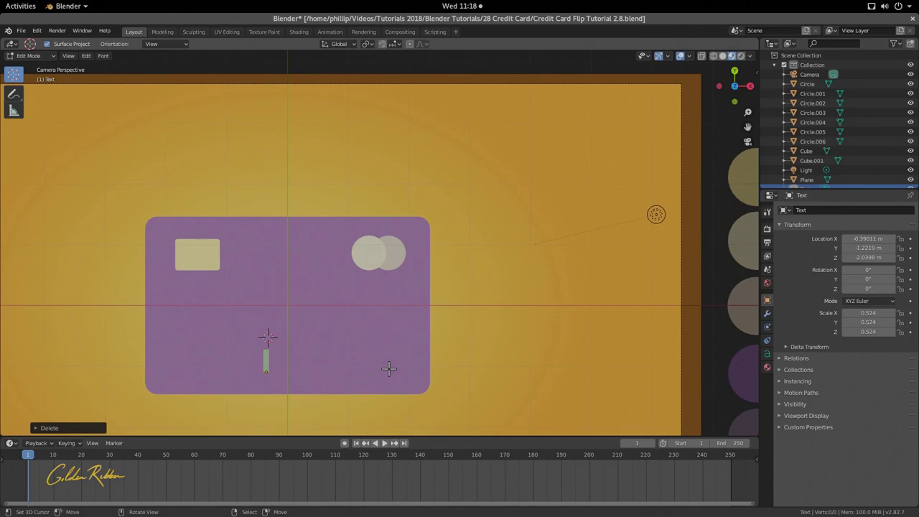
pyautogui.write('000')
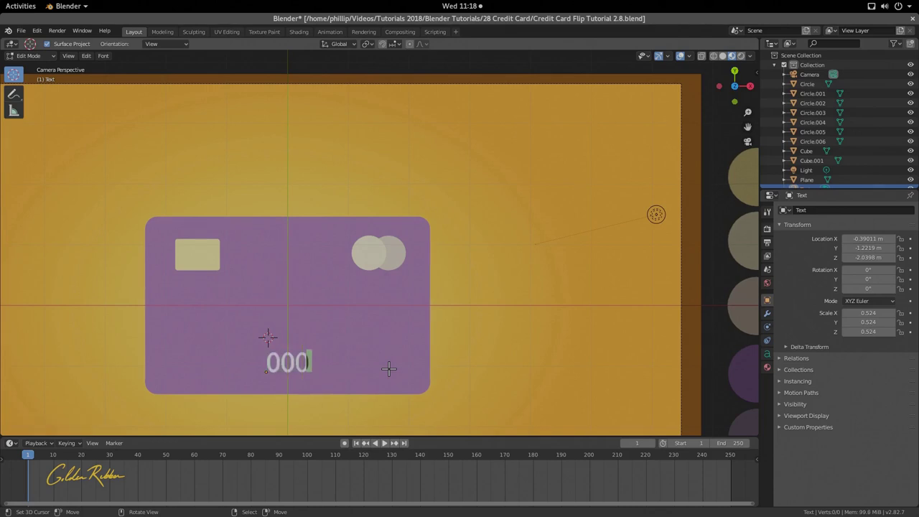
pyautogui.write('0 000')
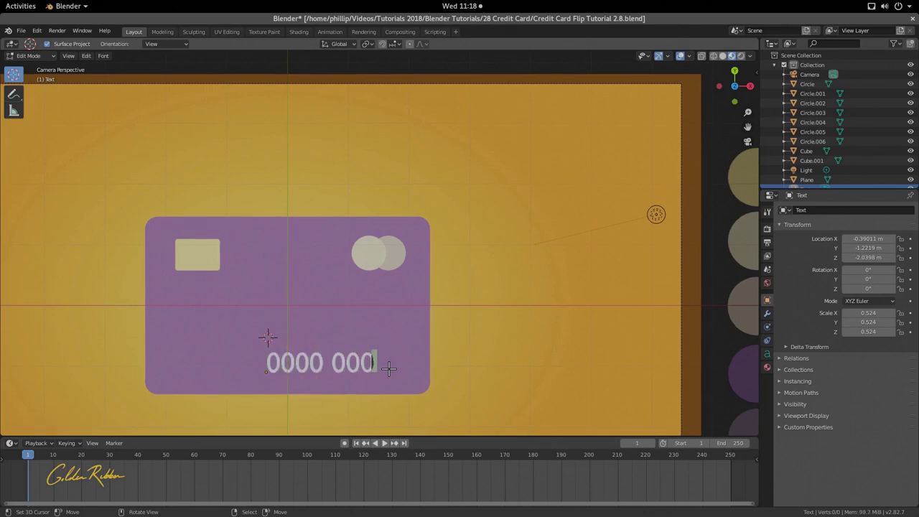
pyautogui.write('0 0000 0000')
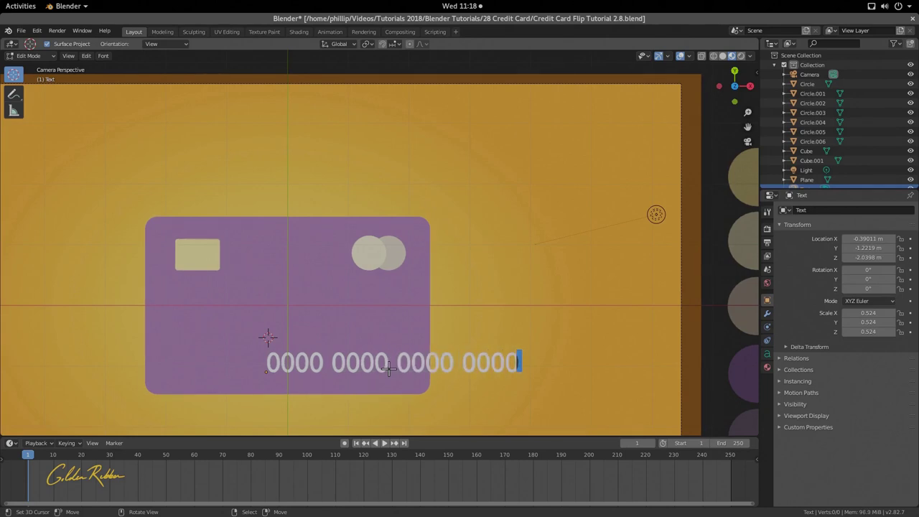
pyautogui.press('Tab')
# Scale the number text to about 0.43 and position it on the card at about X -1.85 m and Y -0.99 m.
pyautogui.press('s')
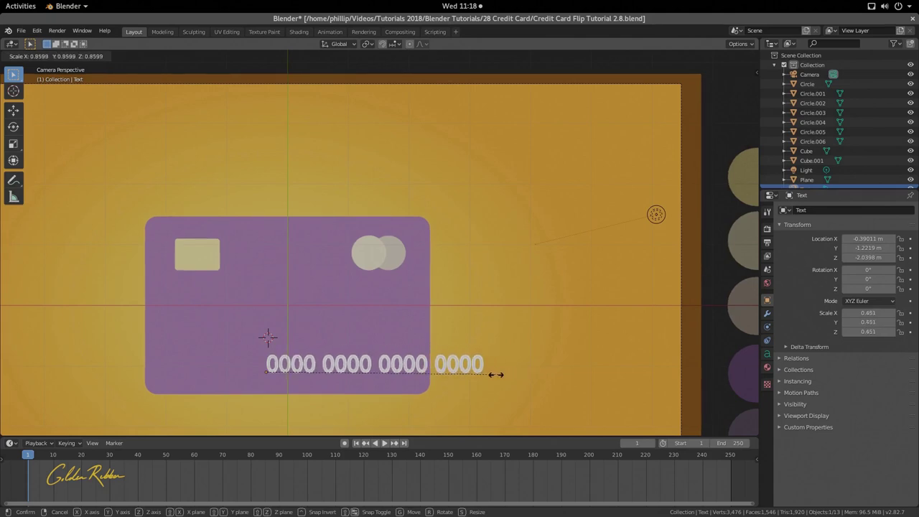
pyautogui.click(489, 376)
pyautogui.press('g')
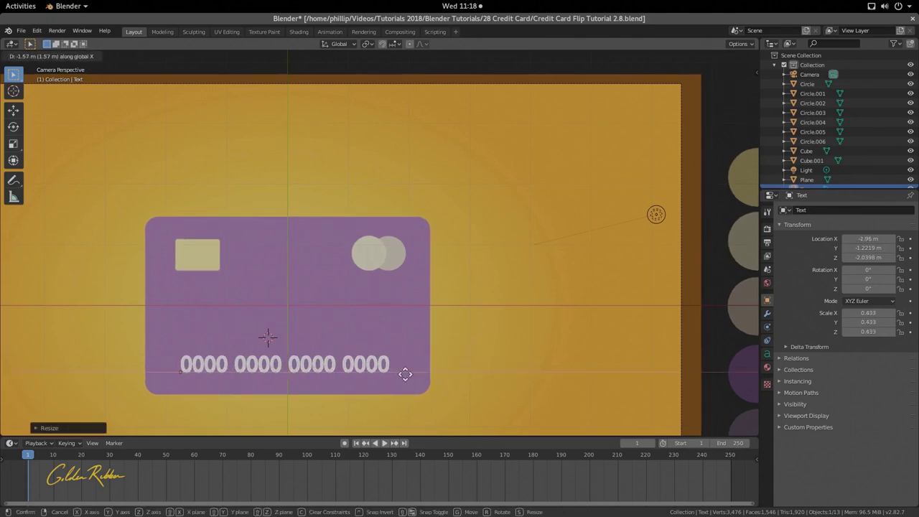
pyautogui.click(408, 377)
pyautogui.press('g')
pyautogui.press('y')
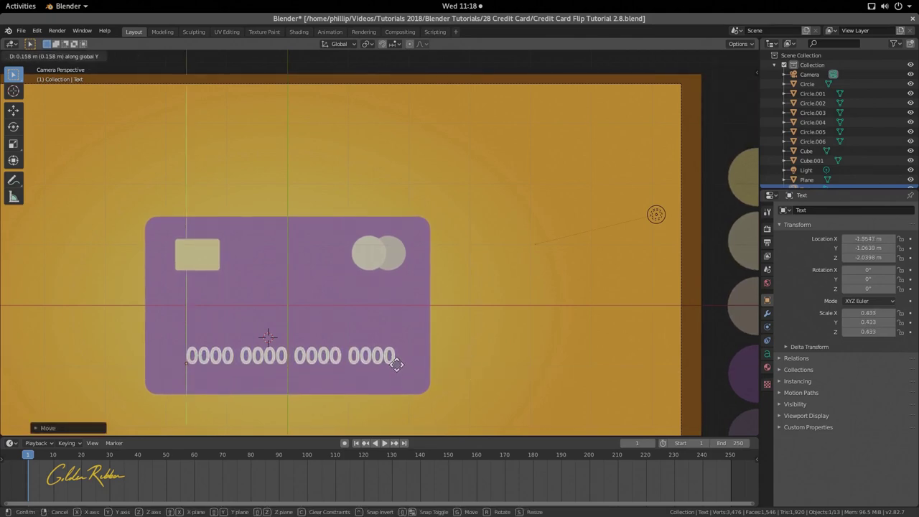
pyautogui.click(396, 362)
# Lower the number text along Z to about -2.67 m, just above the card's surface.
pyautogui.moveTo(470, 371); pyautogui.dragTo(391, 241, button='middle')
pyautogui.press('g')
pyautogui.press('z')
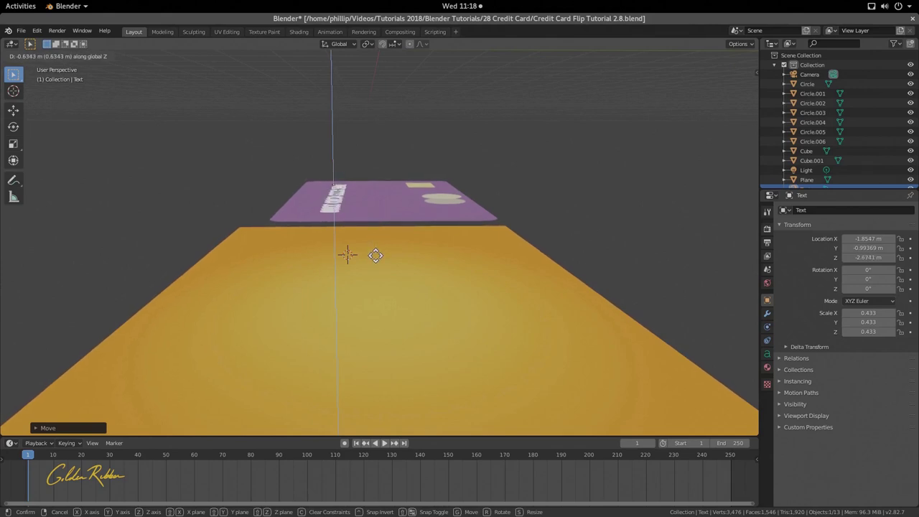
pyautogui.click(376, 256)
# Lower both logo circles together along Z towards the card, bringing the first circle to about -2.66 m.
pyautogui.moveTo(479, 187); pyautogui.dragTo(421, 205, button='middle')
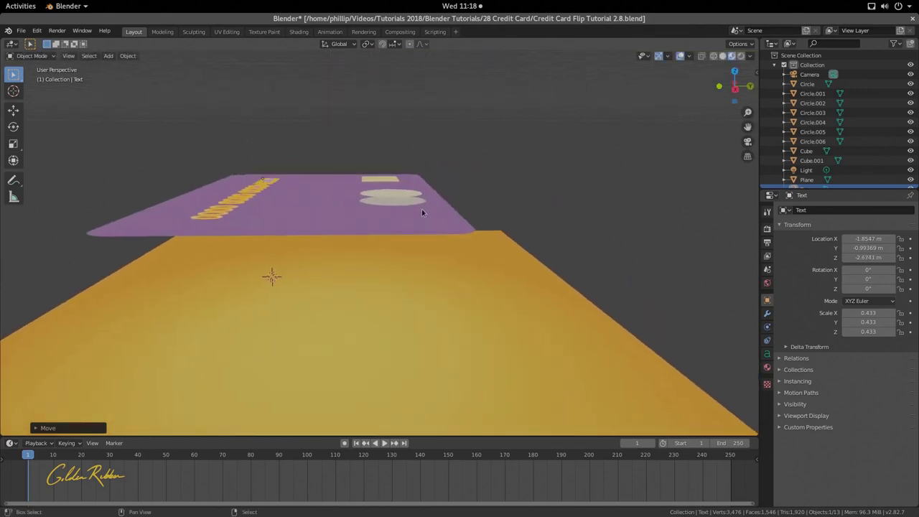
pyautogui.click(420, 199)
pyautogui.click(420, 199)
pyautogui.click(416, 191)
pyautogui.keyDown('shift'); pyautogui.click(417, 194); pyautogui.keyUp('shift')
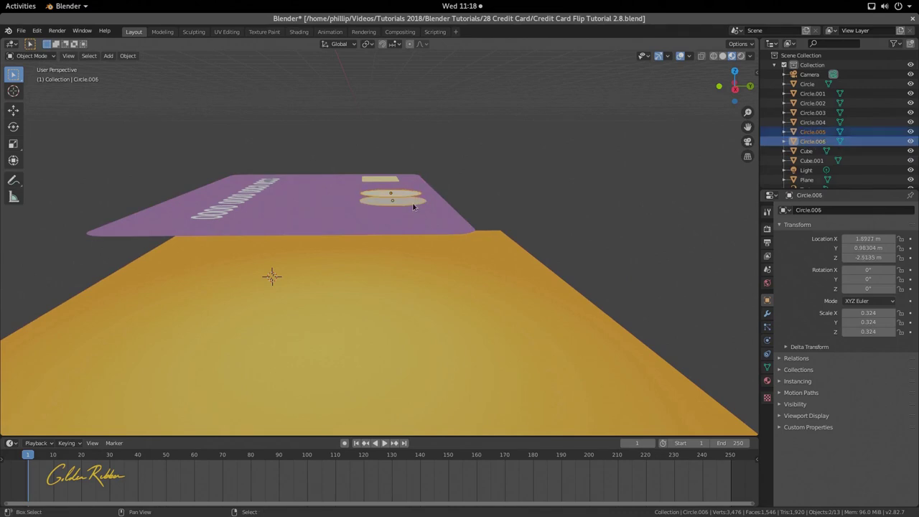
pyautogui.press('g')
pyautogui.press('z')
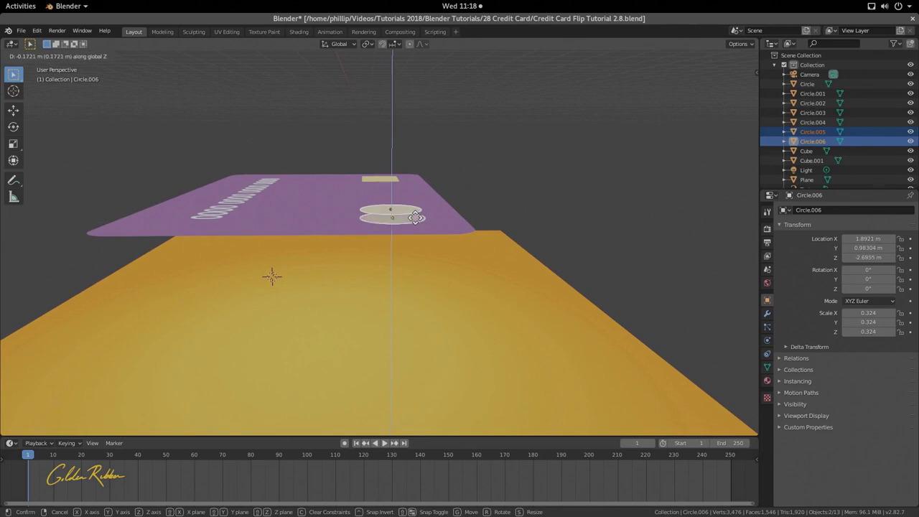
pyautogui.click(413, 214)
# Lower only the first logo circle along Z to about -2.68 m, closer to the second circle.
pyautogui.click(411, 210)
pyautogui.press('g')
pyautogui.press('z')
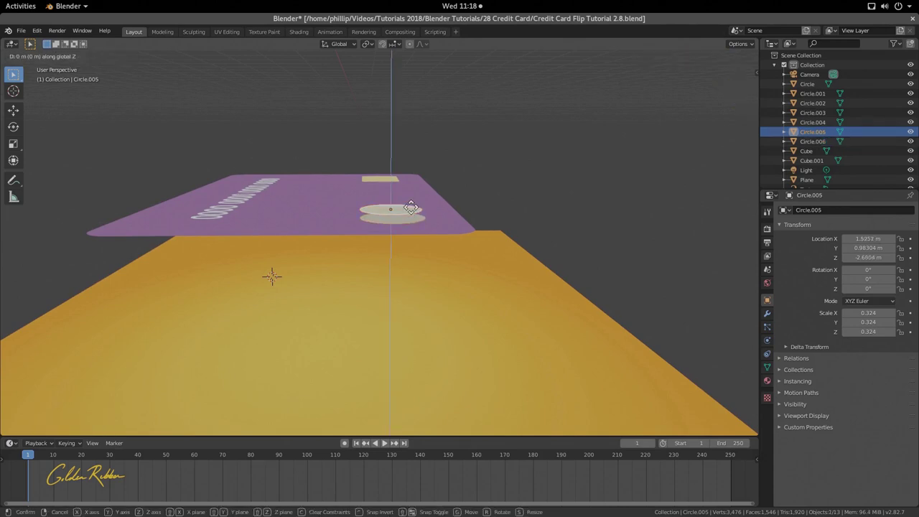
pyautogui.click(410, 209)
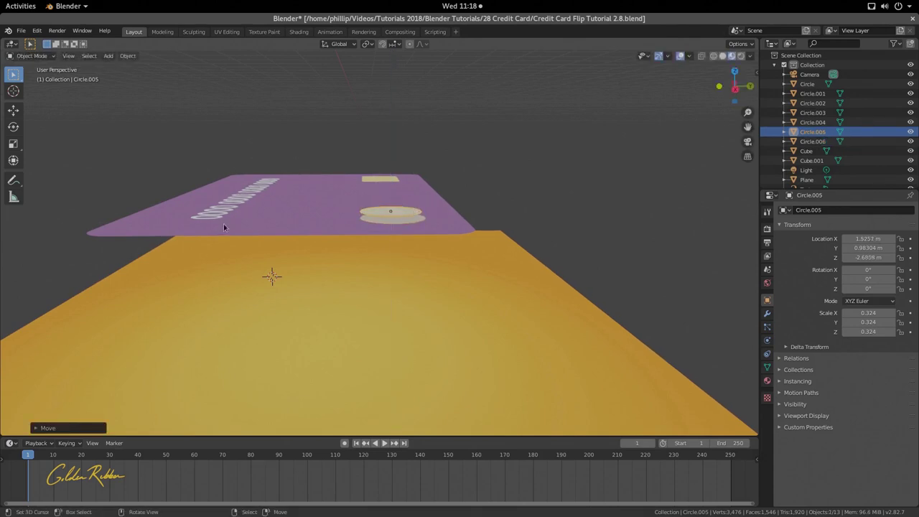
# Return to the camera view and scale the number text uniformly to about 0.495.
pyautogui.moveTo(223, 224); pyautogui.dragTo(274, 222, button='middle')
pyautogui.press('KP_0')
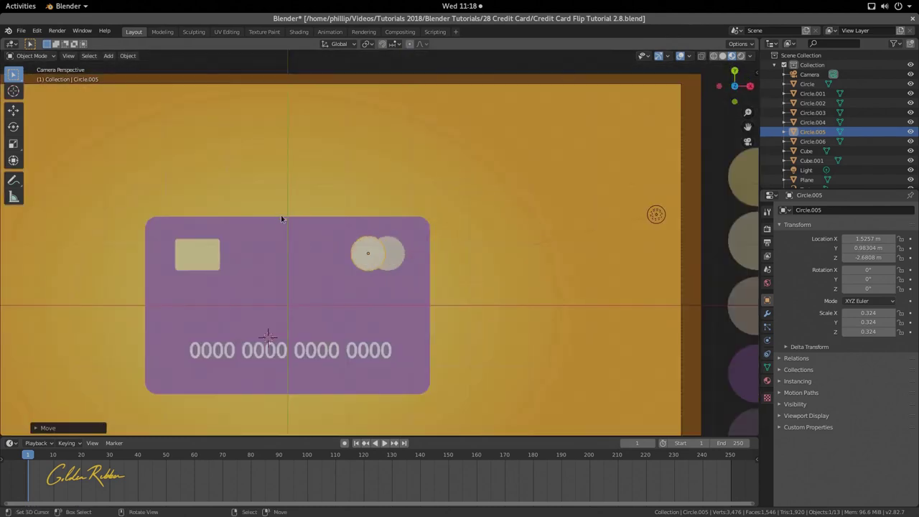
pyautogui.keyDown('shift'); pyautogui.moveTo(313, 365); pyautogui.dragTo(364, 333, button='middle'); pyautogui.keyUp('shift')
pyautogui.click(363, 333)
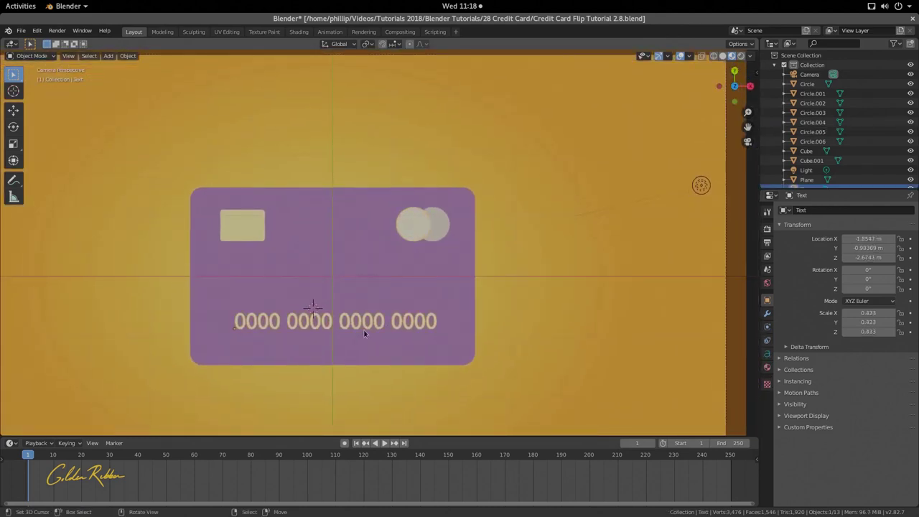
pyautogui.press('s')
pyautogui.click(428, 343)
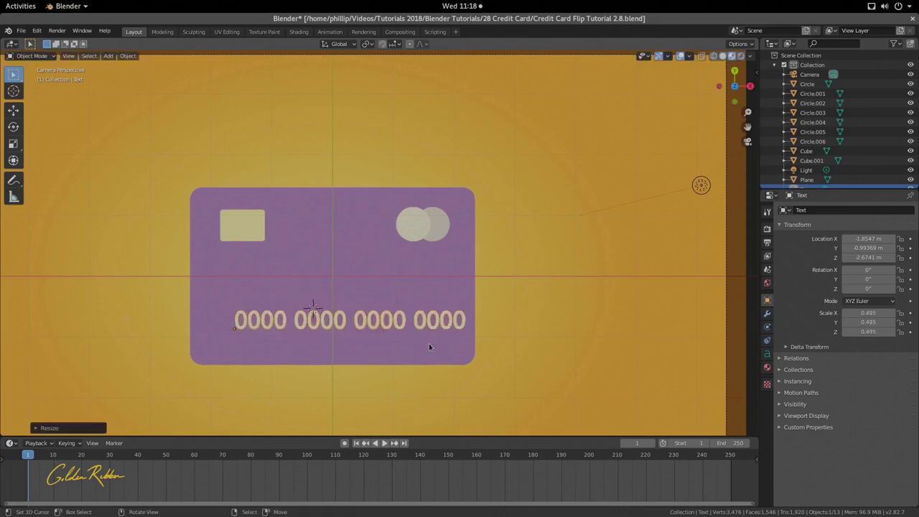
# Move the number text to about Y -1.19 m and shift it along X to line up beneath the chip and logo.
pyautogui.press('g')
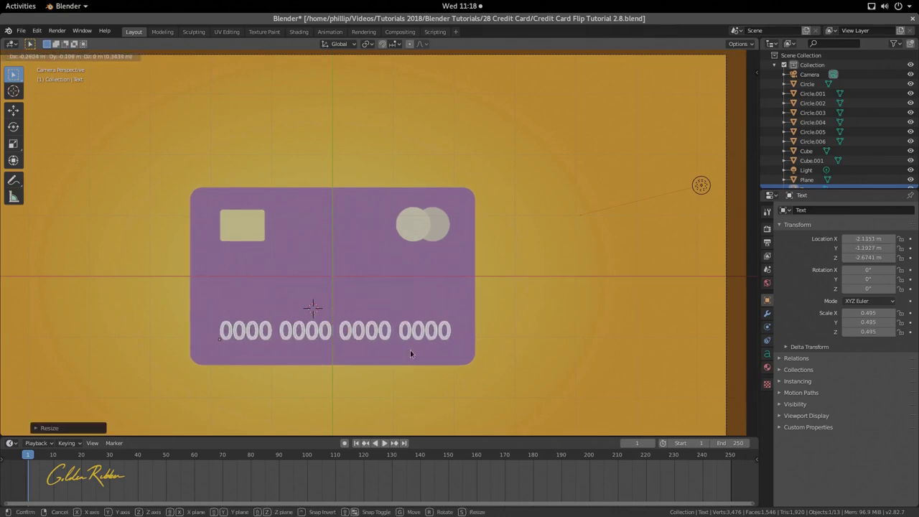
pyautogui.click(409, 351)
pyautogui.scroll(-2, 413, 338)
pyautogui.press('g')
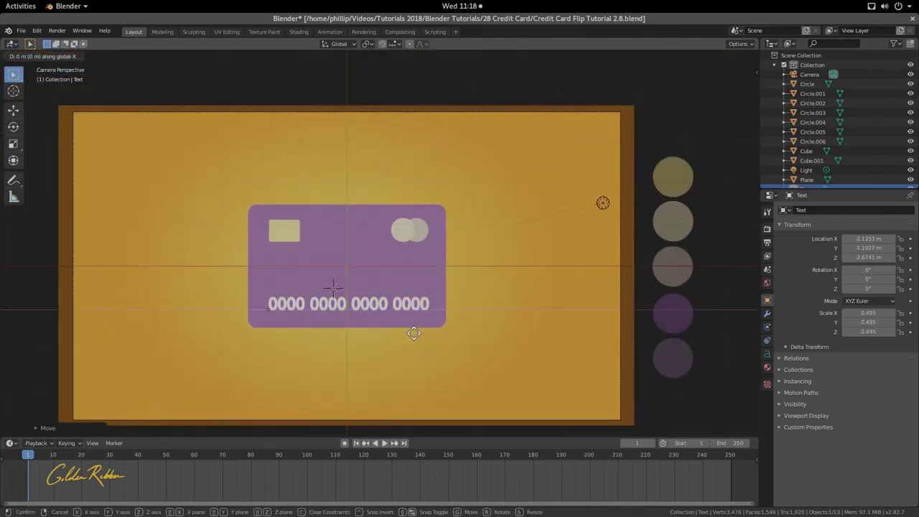
pyautogui.press('x')
pyautogui.click(411, 332)
# Try to link materials between the number text and the chip.
pyautogui.keyDown('shift'); pyautogui.click(287, 230); pyautogui.keyUp('shift')
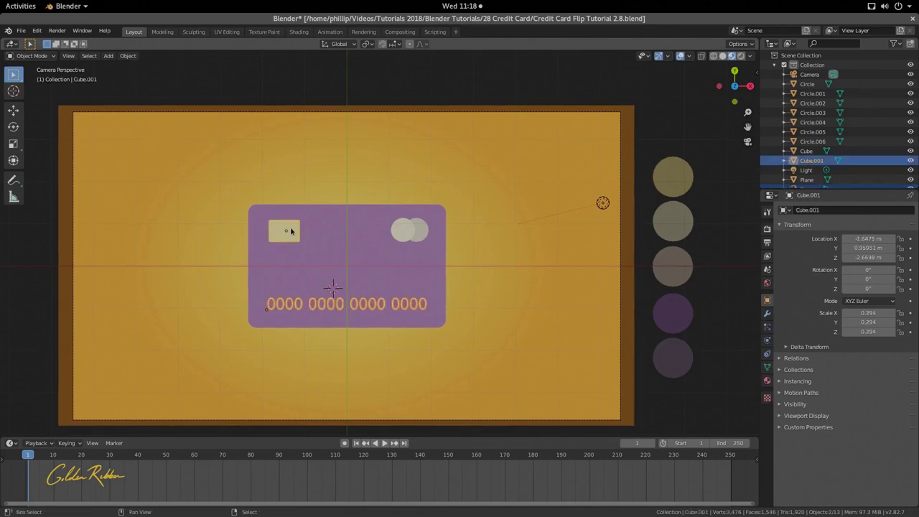
pyautogui.hotkey('ctrl', 'l')
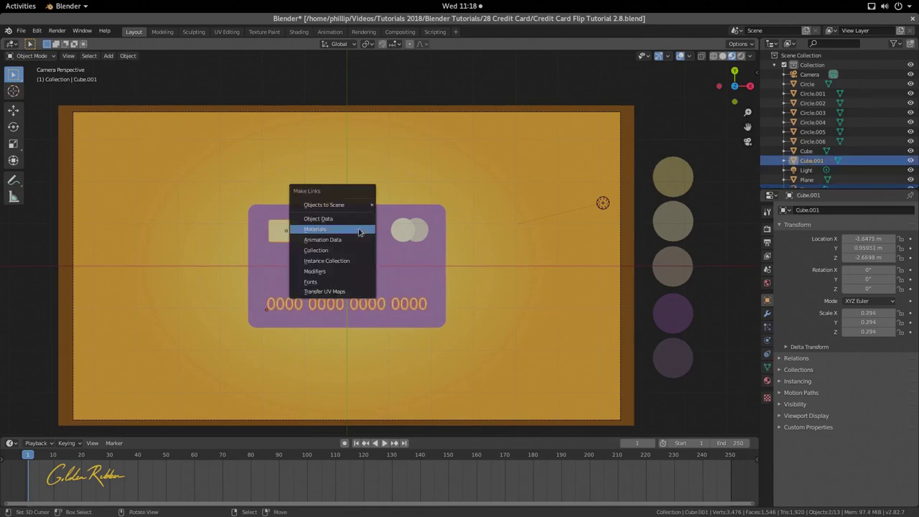
pyautogui.click(341, 229)
# Link the first palette swatch's material with the number text.
pyautogui.click(413, 296)
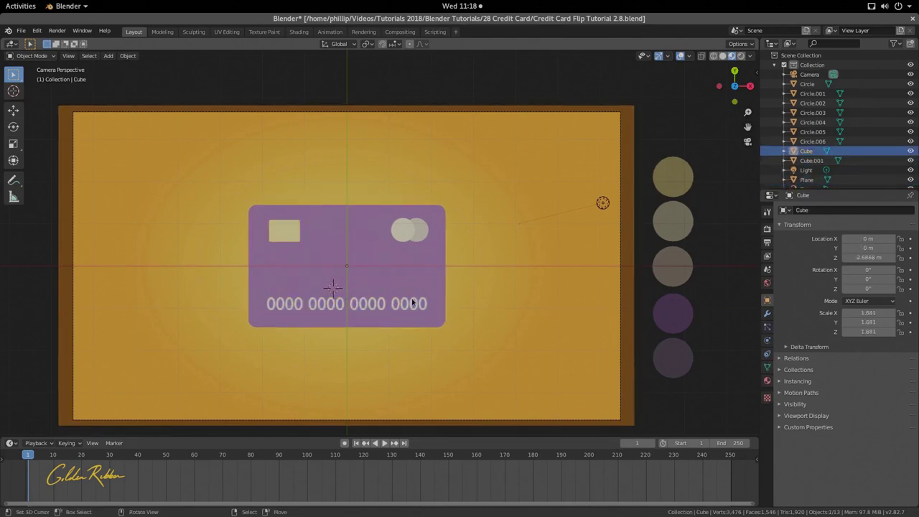
pyautogui.keyDown('shift'); pyautogui.click(673, 176); pyautogui.keyUp('shift')
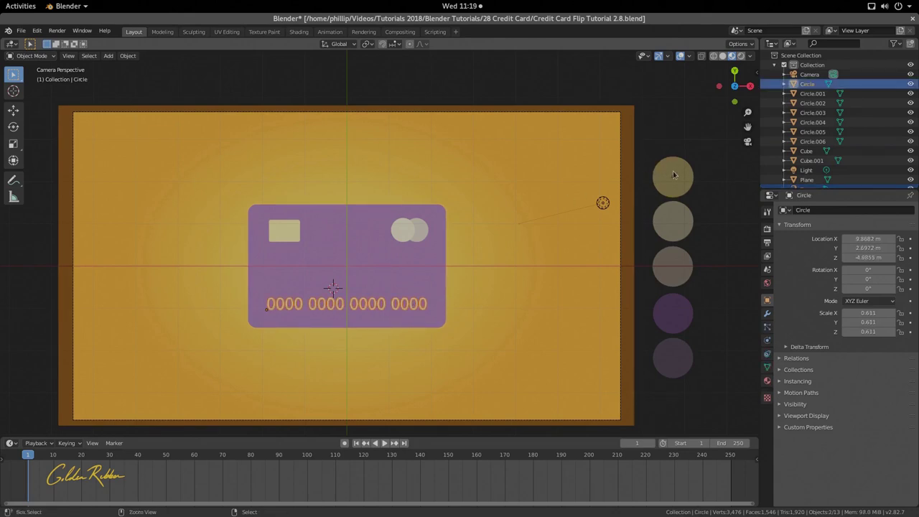
pyautogui.hotkey('ctrl', 'l')
pyautogui.click(673, 175)
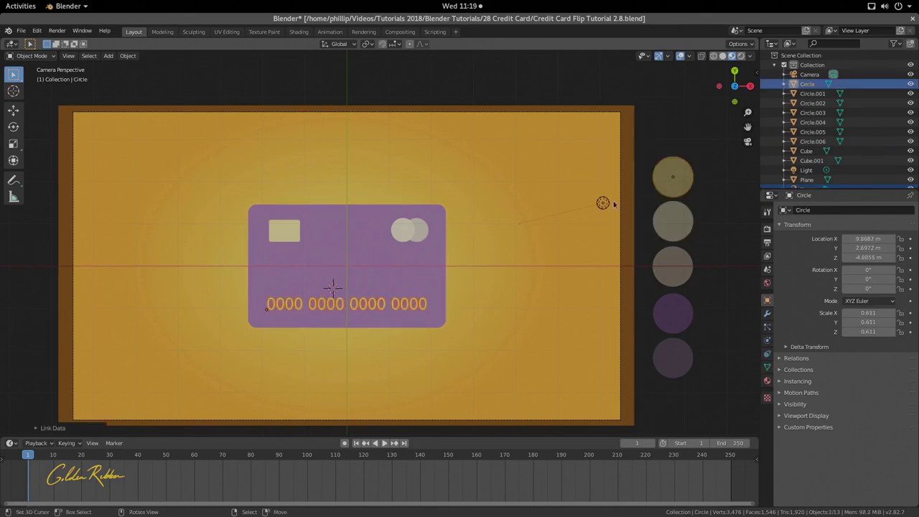
# Add a plane at the 3D cursor and raise it along Z to about -2.6 m, above the card.
pyautogui.click(365, 260)
pyautogui.scroll(2, 351, 308)
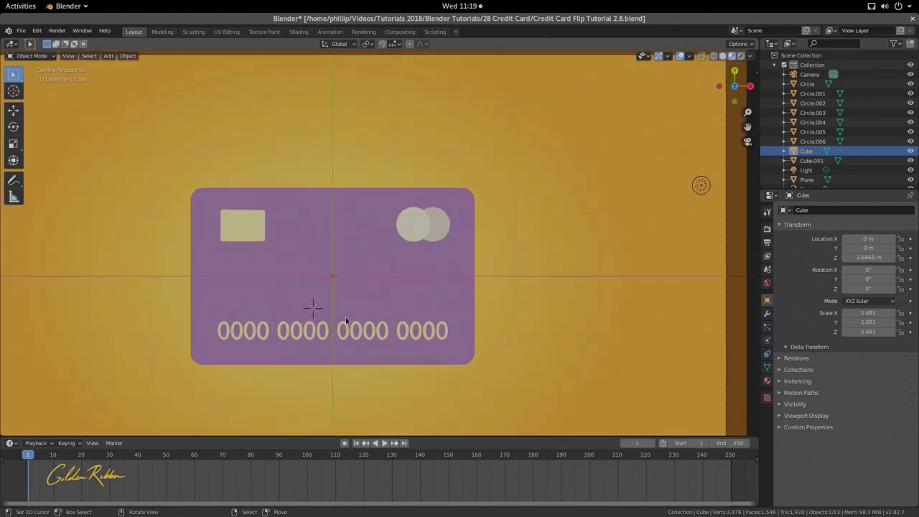
pyautogui.hotkey('shift', 'a')
pyautogui.moveTo(322, 280)
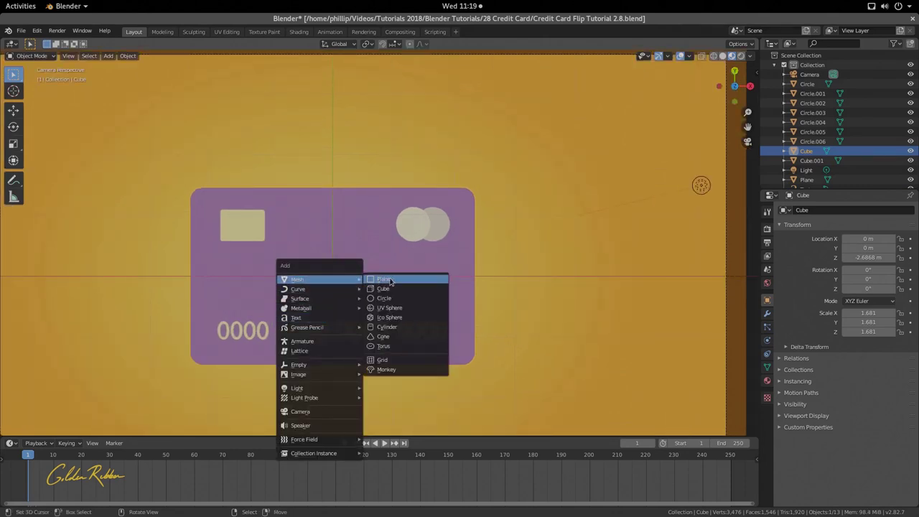
pyautogui.click(396, 280)
pyautogui.scroll(-2, 385, 302)
pyautogui.scroll(3, 359, 303)
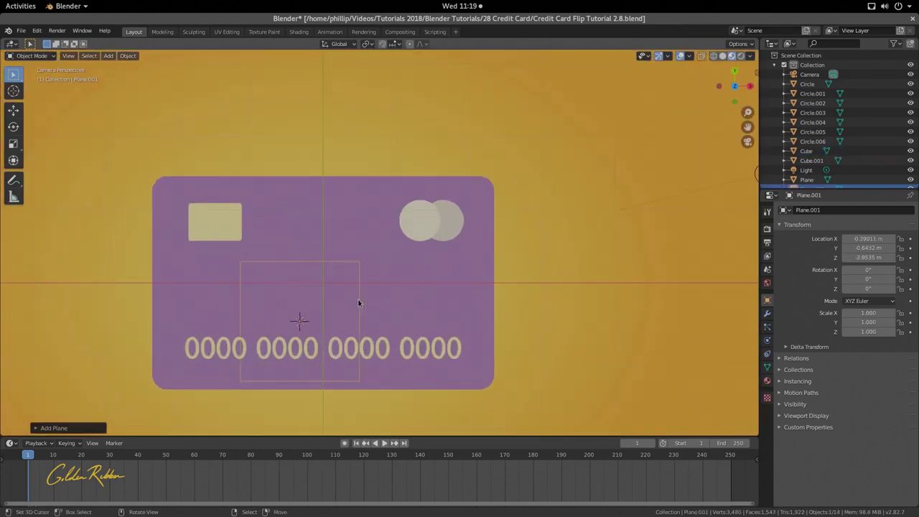
pyautogui.press('g')
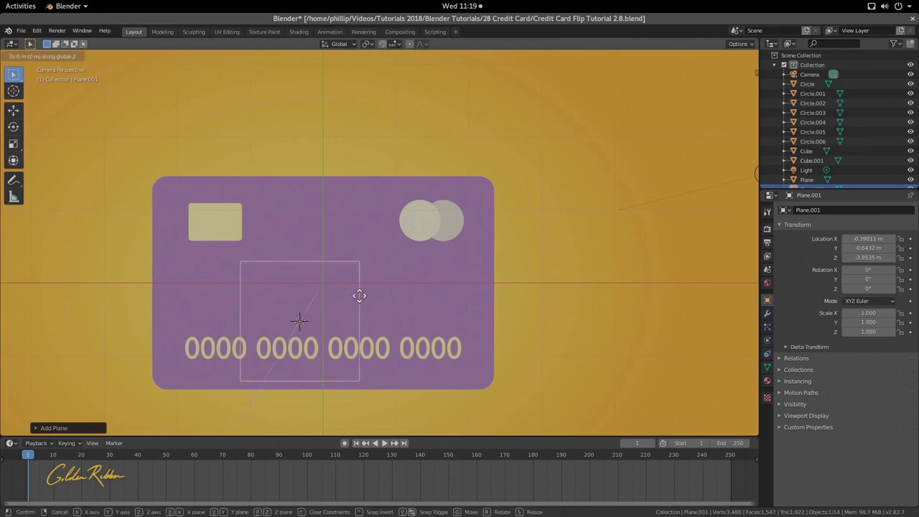
pyautogui.press('z')
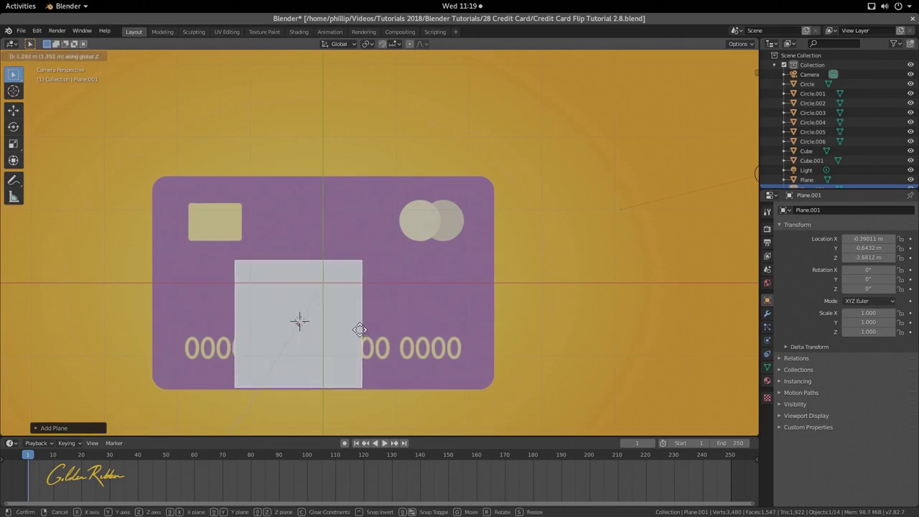
pyautogui.click(360, 333)
# Shrink the new plane into a horizontal strip over the number text by moving its upper and lower edges inward along Y.
pyautogui.press('Tab')
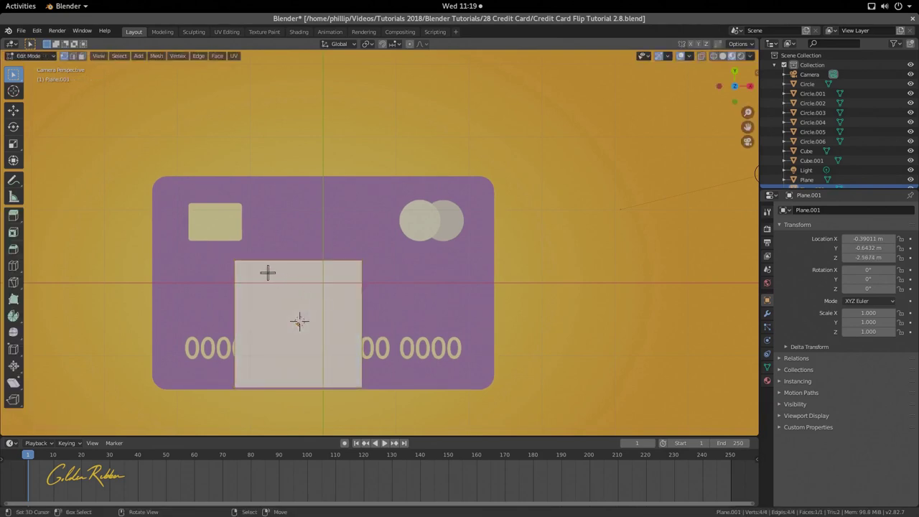
pyautogui.click(362, 262)
pyautogui.press('g')
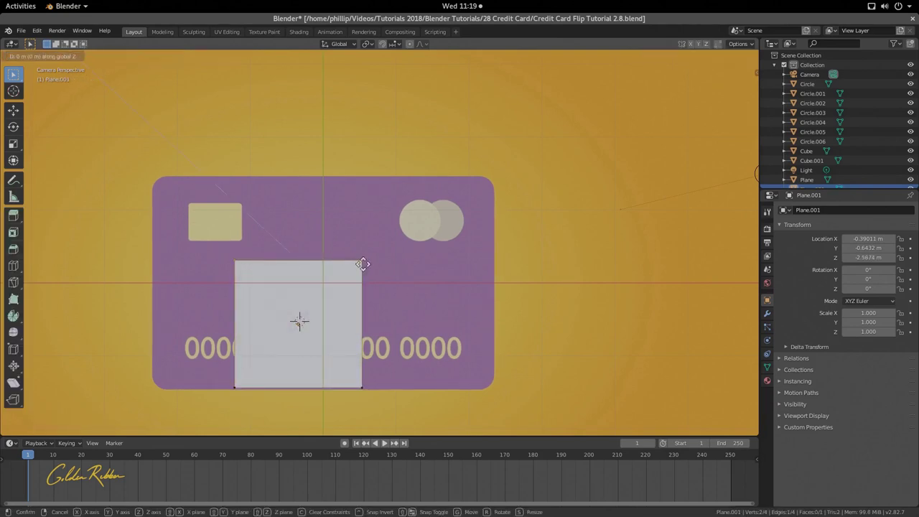
pyautogui.press('y')
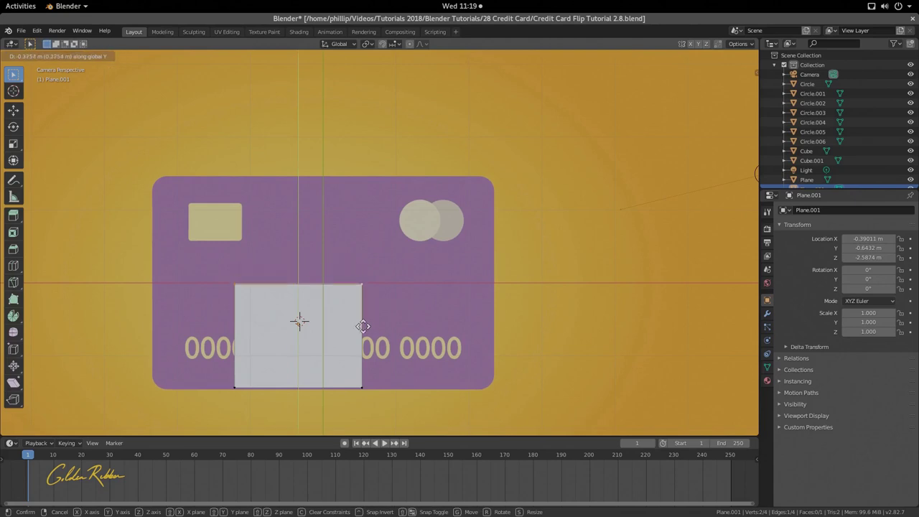
pyautogui.click(363, 363)
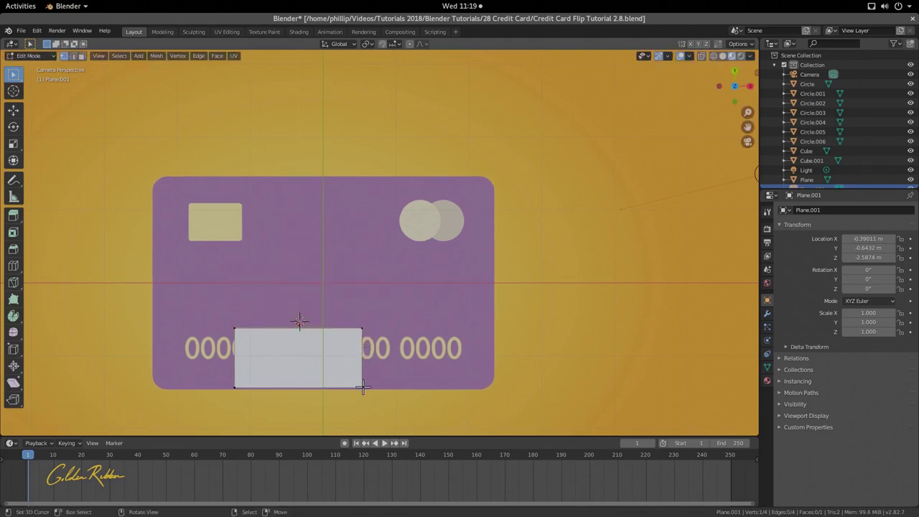
pyautogui.press('g')
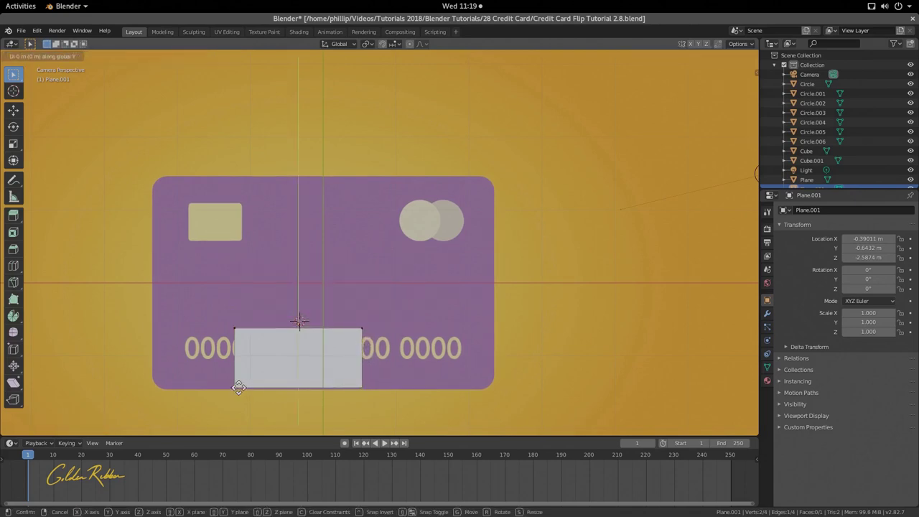
pyautogui.press('y')
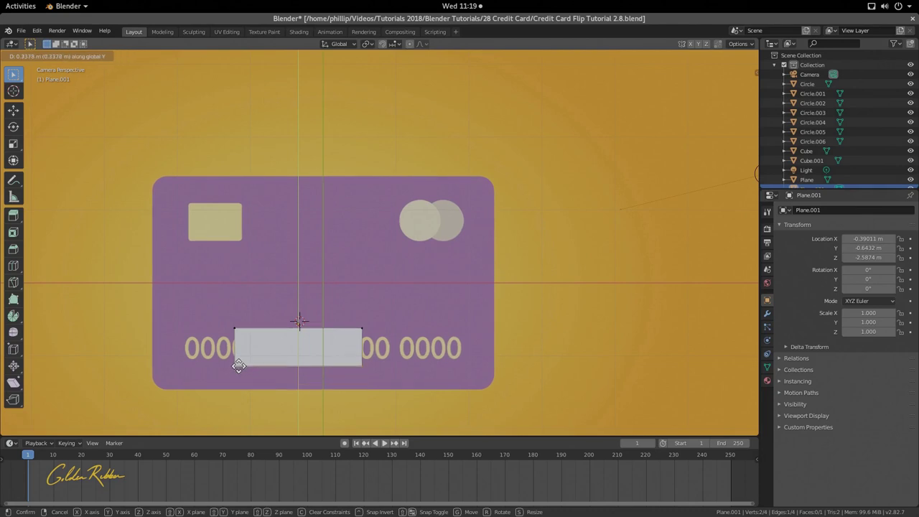
pyautogui.click(238, 362)
pyautogui.press('Tab')
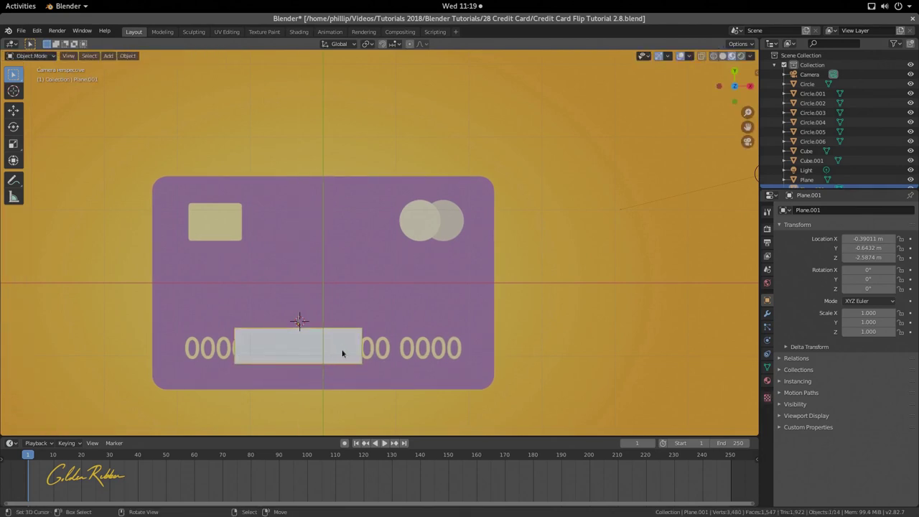
# Link the purple card's material to the strip plane.
pyautogui.scroll(3, 341, 353)
pyautogui.scroll(-3, 344, 356)
pyautogui.keyDown('shift'); pyautogui.moveTo(360, 353); pyautogui.dragTo(388, 330, button='middle'); pyautogui.keyUp('shift')
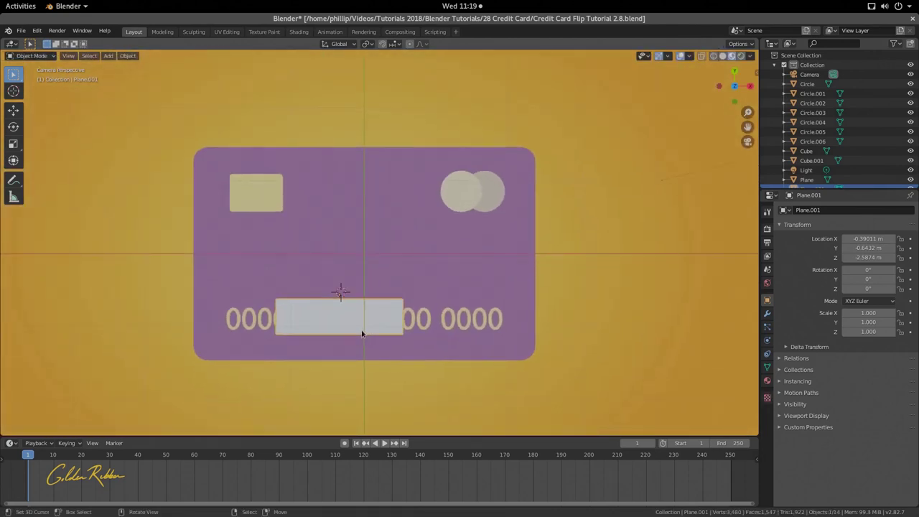
pyautogui.scroll(3, 394, 307)
pyautogui.press('Home')
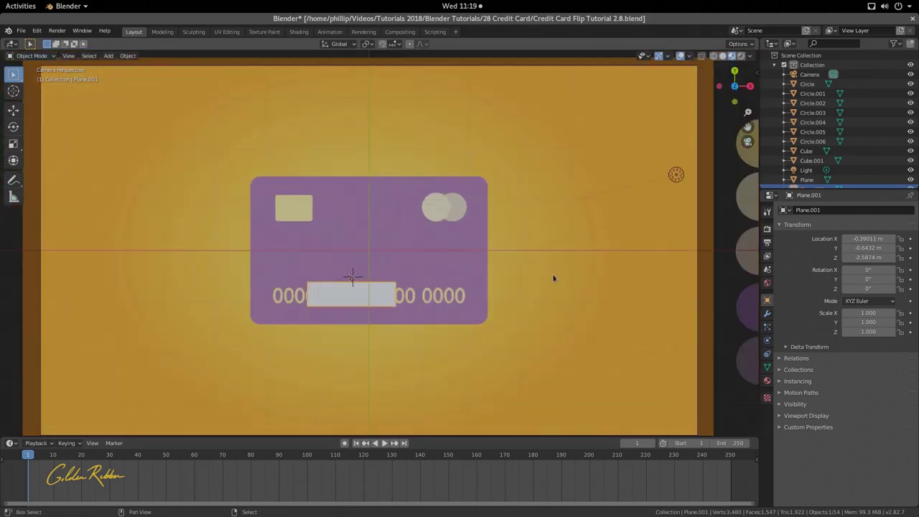
pyautogui.keyDown('shift'); pyautogui.click(404, 281); pyautogui.keyUp('shift')
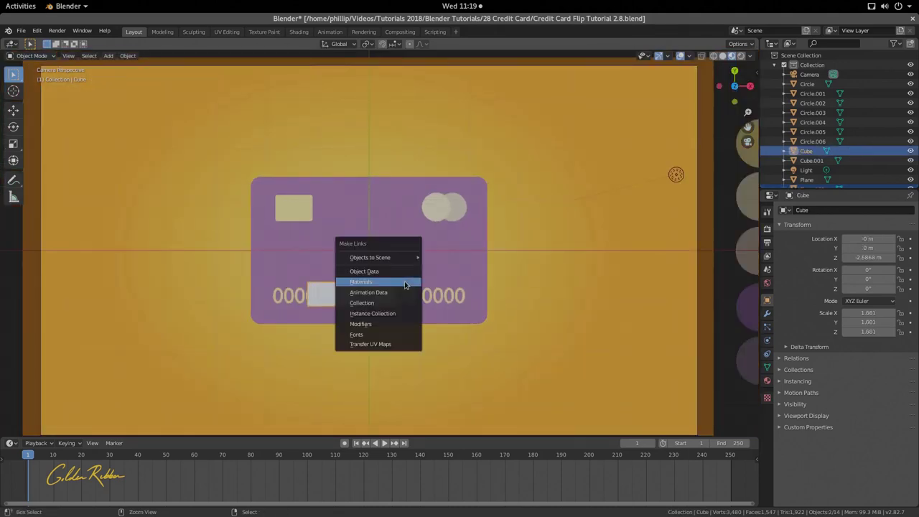
pyautogui.hotkey('ctrl', 'l')
pyautogui.click(402, 282)
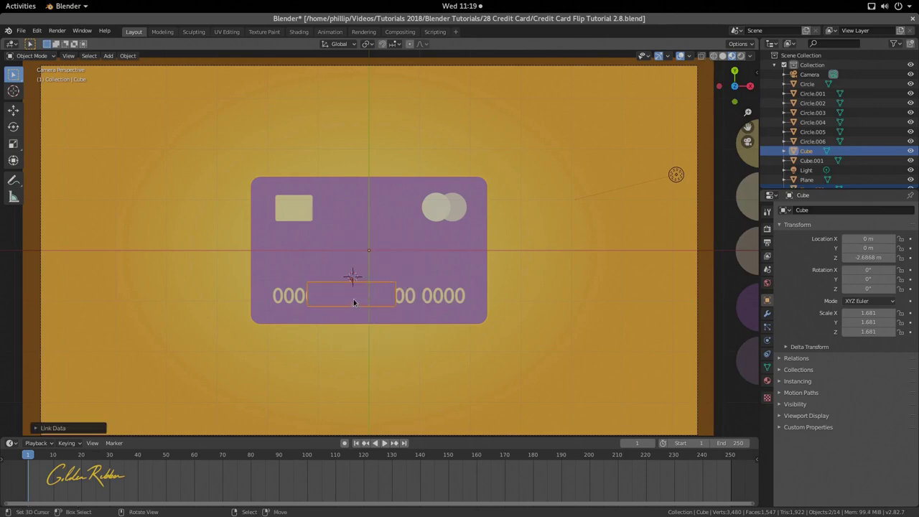
# Move the strip's edge nearest the first digits outward so the strip covers the start of the number text.
pyautogui.press('Tab')
pyautogui.moveTo(312, 281); pyautogui.dragTo(342, 291)
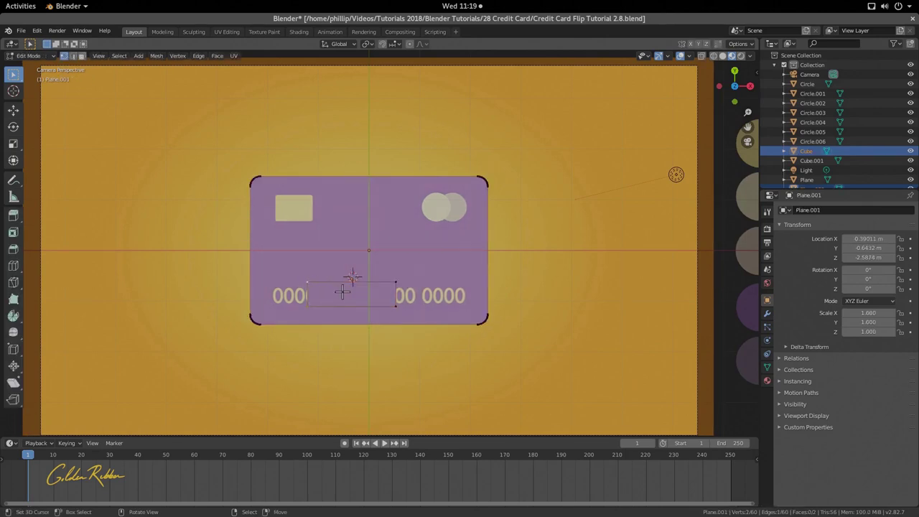
pyautogui.press('g')
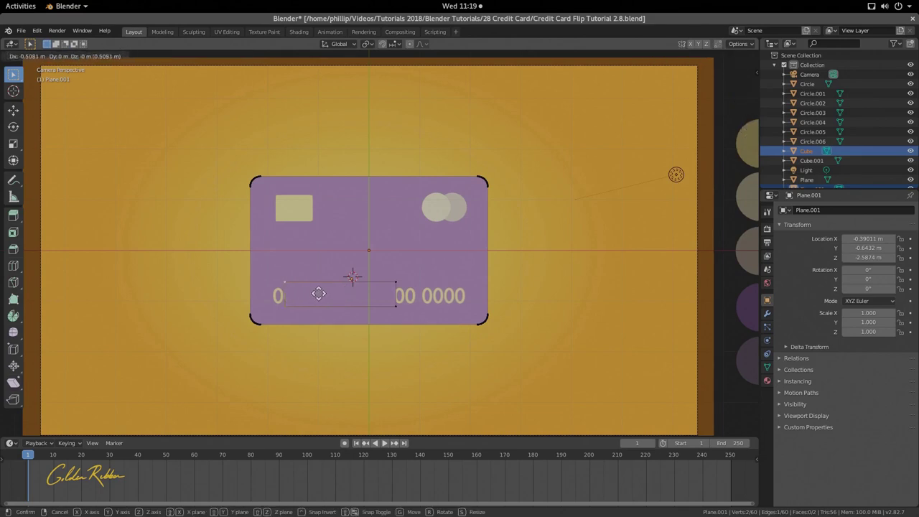
pyautogui.click(308, 292)
pyautogui.press('Tab')
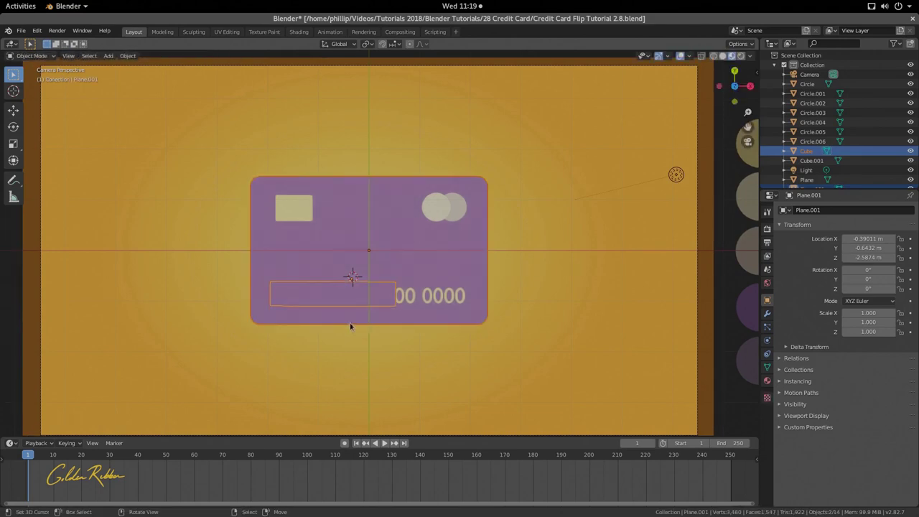
# Move the strip's opposite edge about 1.63 m along X so the strip covers the last digits.
pyautogui.click(386, 301)
pyautogui.click(385, 301)
pyautogui.click(386, 302)
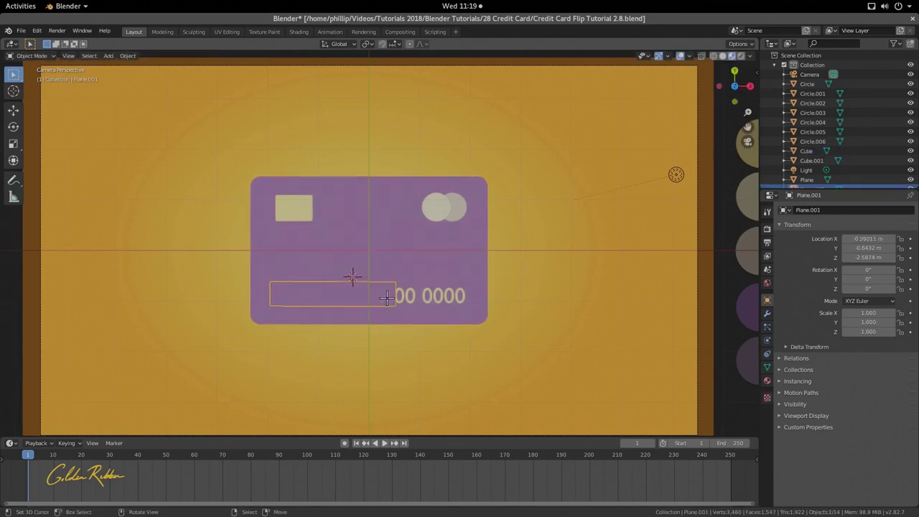
pyautogui.press('Tab')
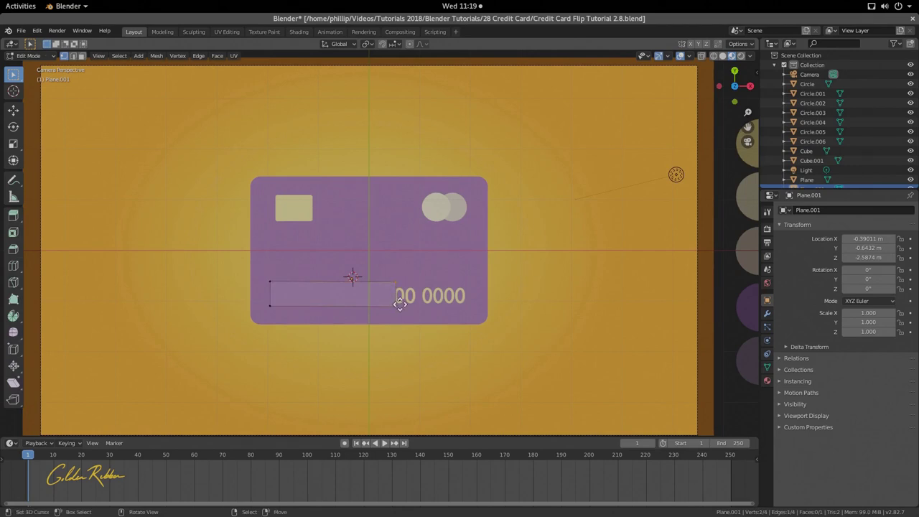
pyautogui.press('g')
pyautogui.press('x')
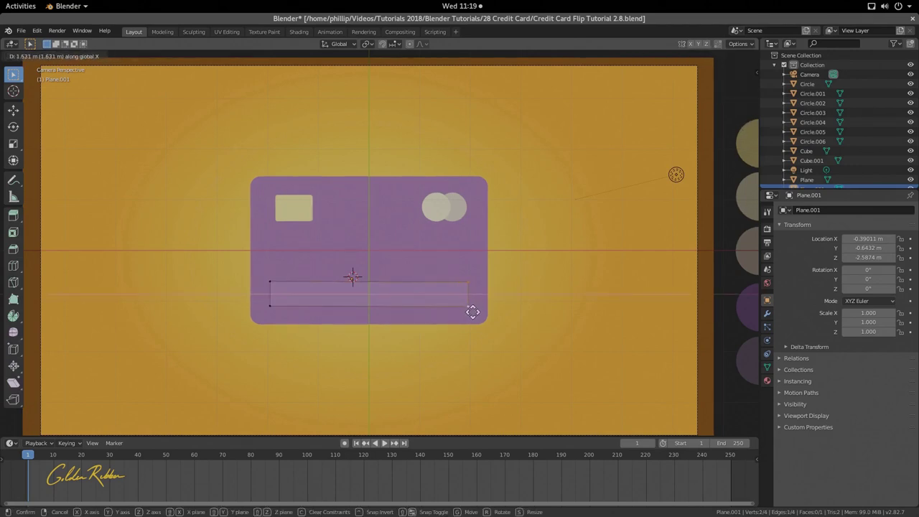
pyautogui.click(471, 311)
pyautogui.press('Tab')
# Lower the strip along Z to about -2.66 m, just above the card's surface, and return to the camera view.
pyautogui.scroll(3, 322, 314)
pyautogui.moveTo(322, 314); pyautogui.dragTo(236, 210, button='middle')
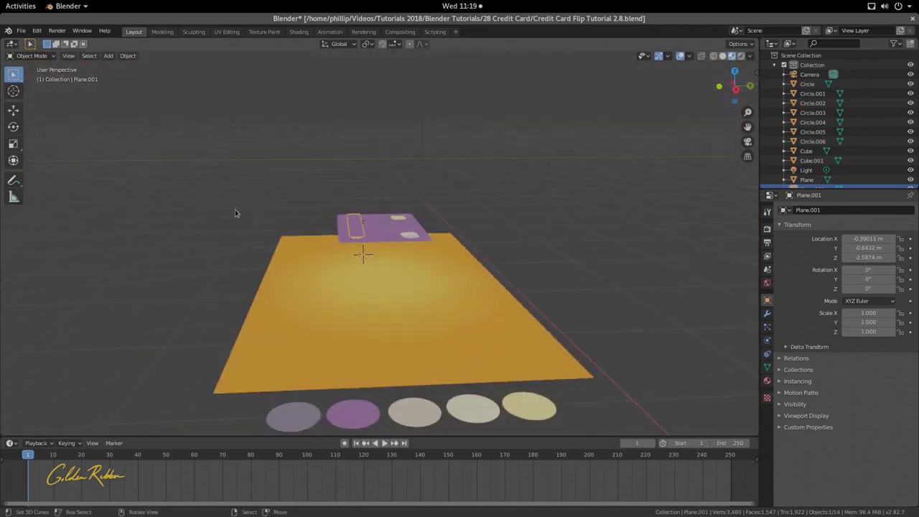
pyautogui.scroll(3, 325, 223)
pyautogui.moveTo(324, 224); pyautogui.dragTo(328, 215, button='middle')
pyautogui.press('g')
pyautogui.press('z')
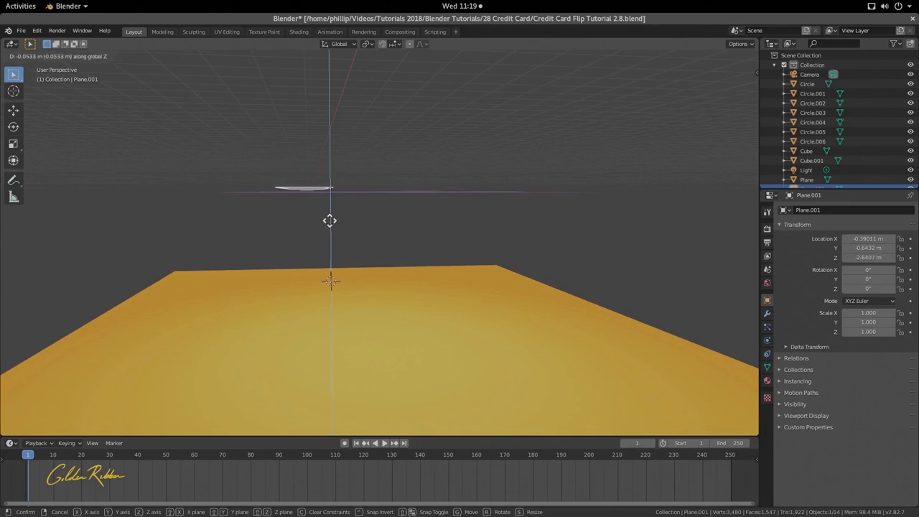
pyautogui.click(330, 224)
pyautogui.moveTo(329, 225); pyautogui.dragTo(353, 209, button='middle')
pyautogui.press('KP_0')
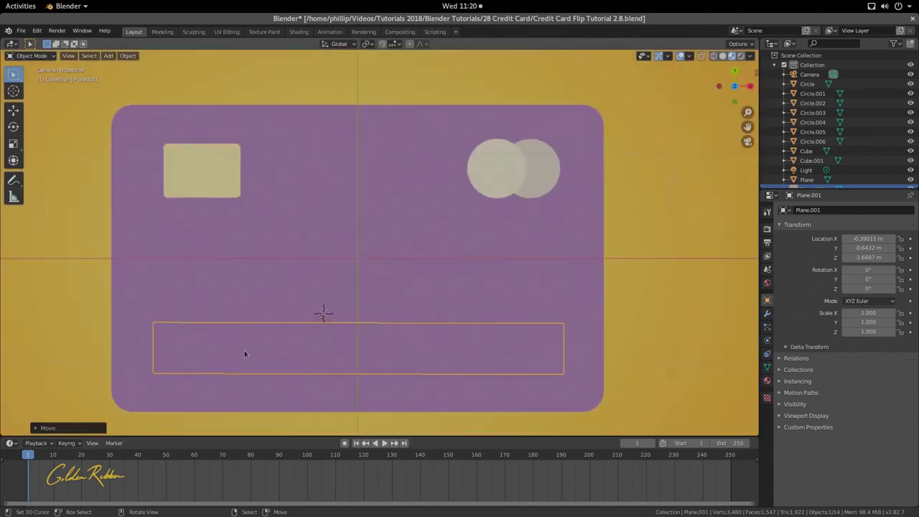
# Parent the strip, number text, chip and both logo circles to the card in wireframe shading, using Object (Keep Transform).
pyautogui.press('z')
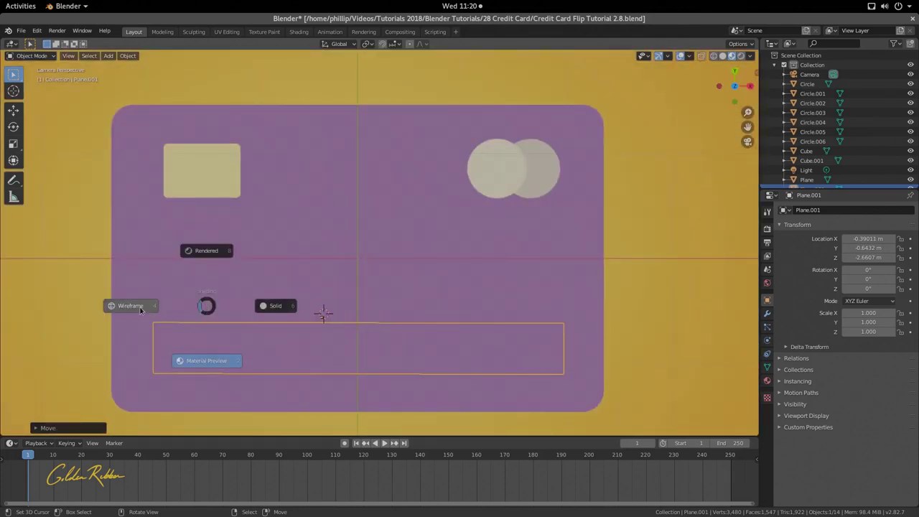
pyautogui.click(143, 305)
pyautogui.click(195, 343)
pyautogui.keyDown('shift'); pyautogui.click(205, 196); pyautogui.keyUp('shift')
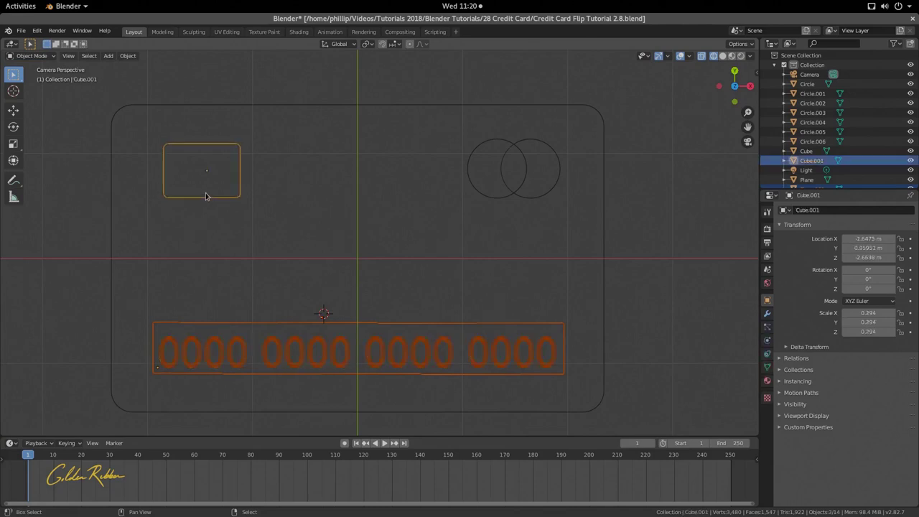
pyautogui.keyDown('shift'); pyautogui.click(515, 199); pyautogui.keyUp('shift')
pyautogui.keyDown('shift'); pyautogui.click(531, 198); pyautogui.keyUp('shift')
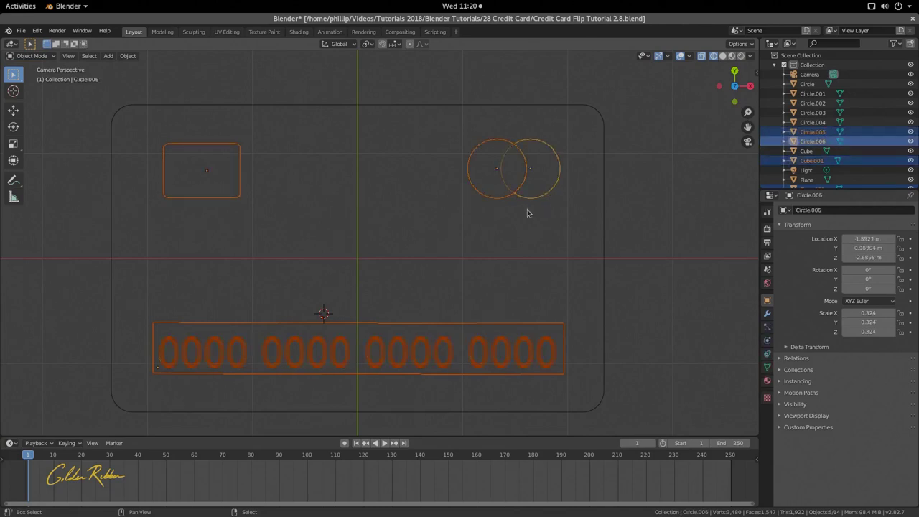
pyautogui.keyDown('shift'); pyautogui.click(602, 233); pyautogui.keyUp('shift')
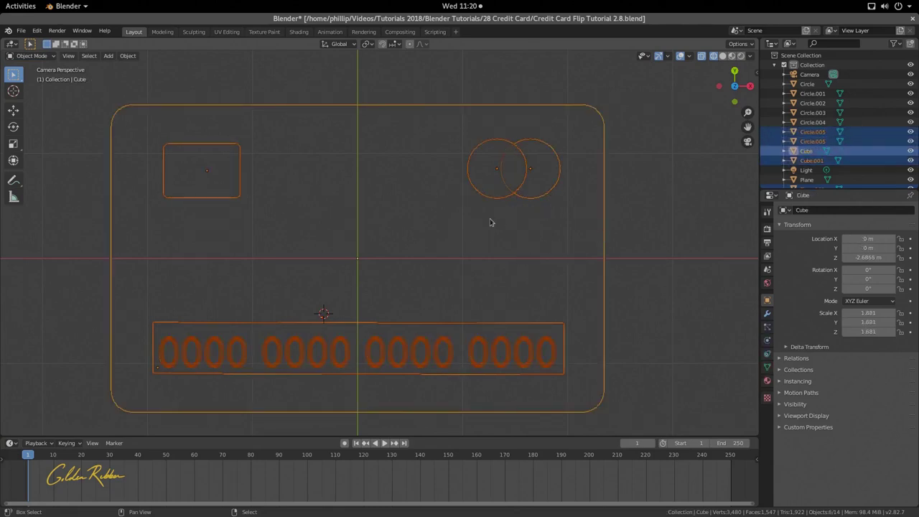
pyautogui.scroll(-4, 452, 220)
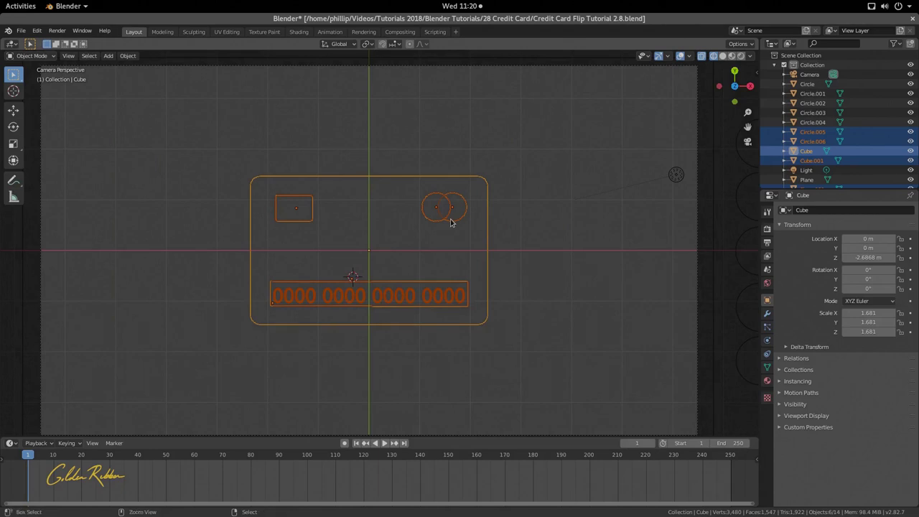
pyautogui.hotkey('ctrl', 'p')
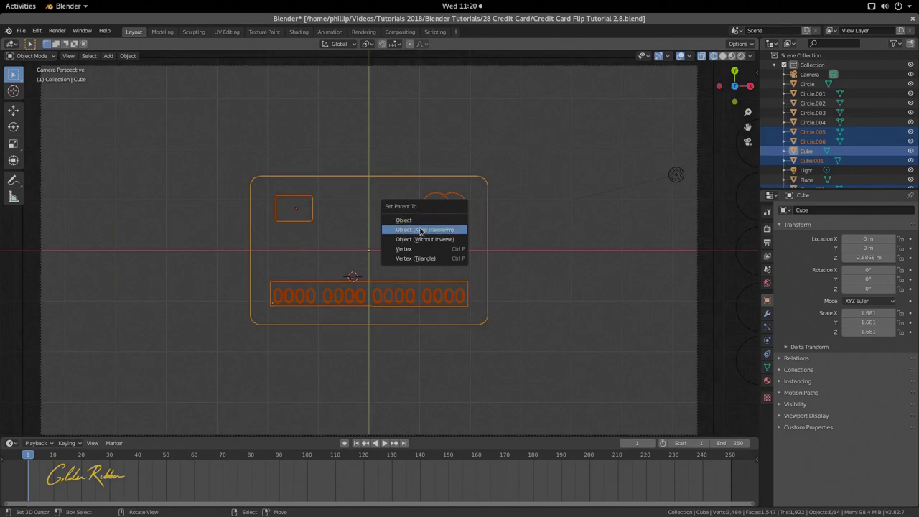
pyautogui.click(420, 231)
# Select only the parent card and set the viewport shading to Material Preview.
pyautogui.scroll(3, 365, 253)
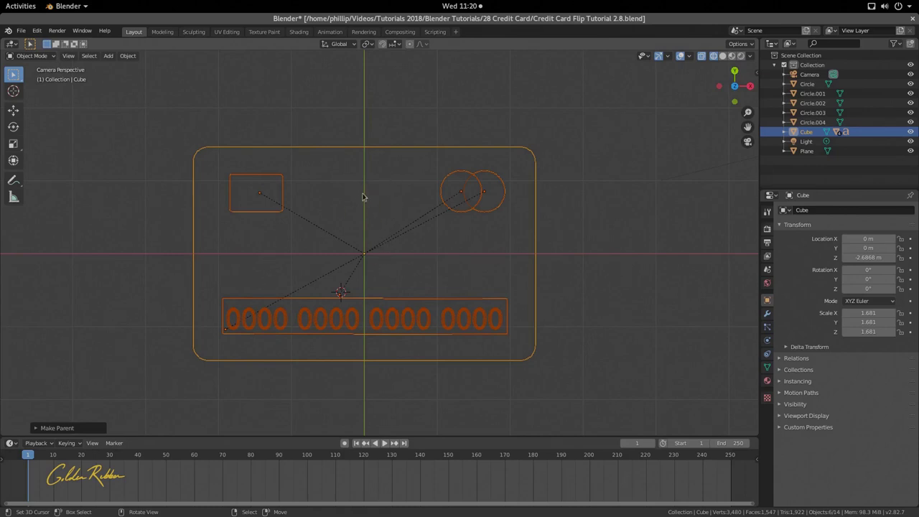
pyautogui.click(366, 142)
pyautogui.click(366, 152)
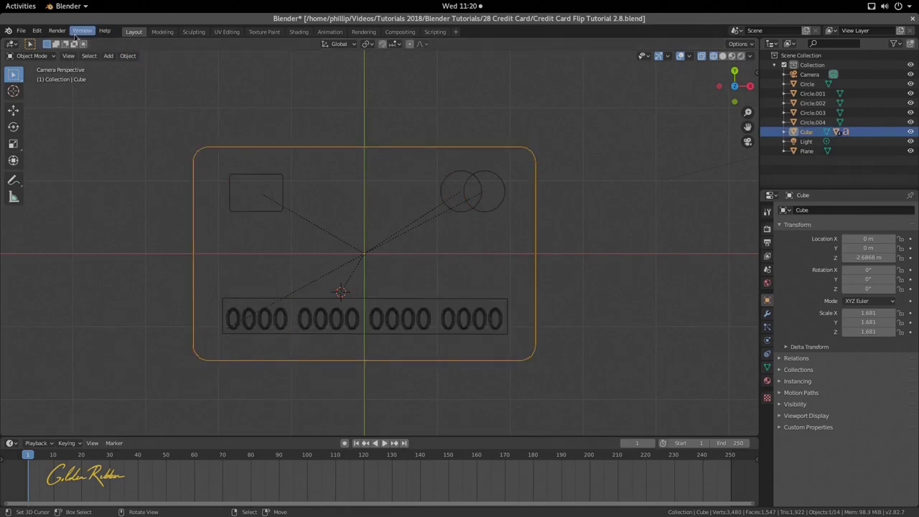
pyautogui.scroll(-3, 374, 185)
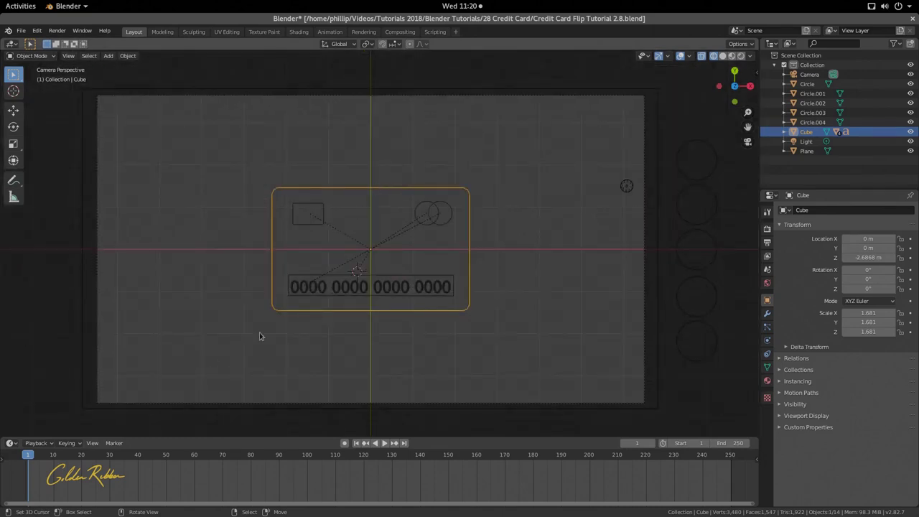
pyautogui.press('z')
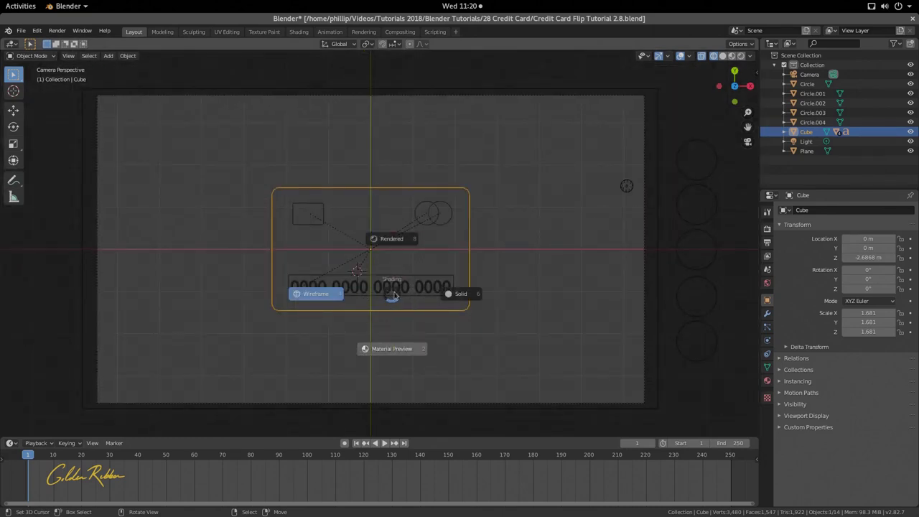
pyautogui.click(400, 349)
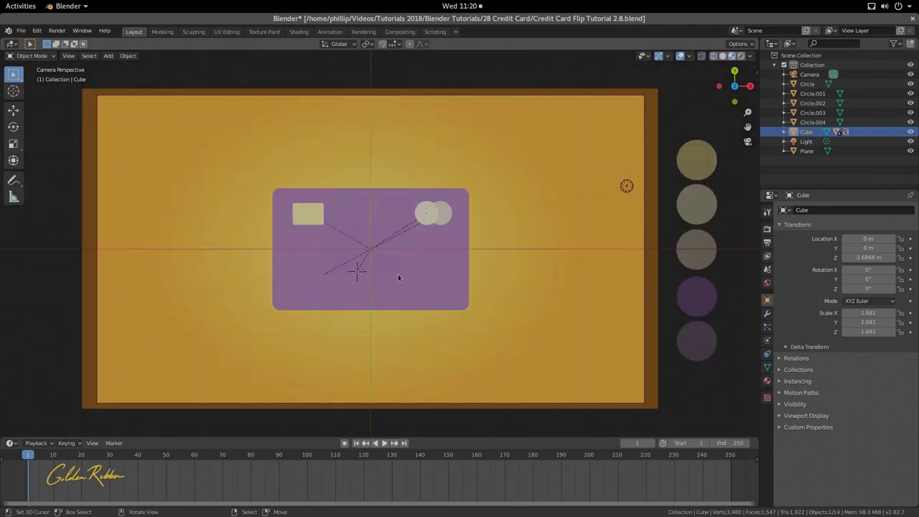
pyautogui.scroll(2, 398, 277)
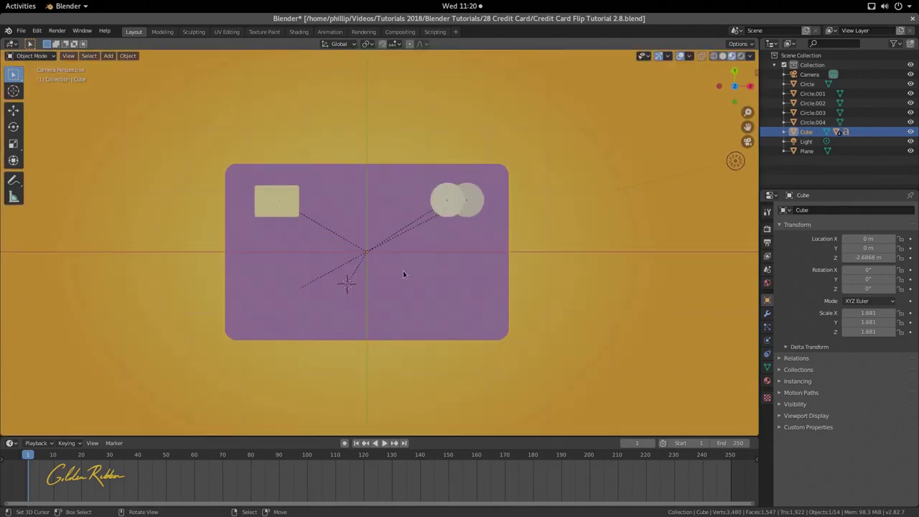
pyautogui.scroll(-3, 404, 275)
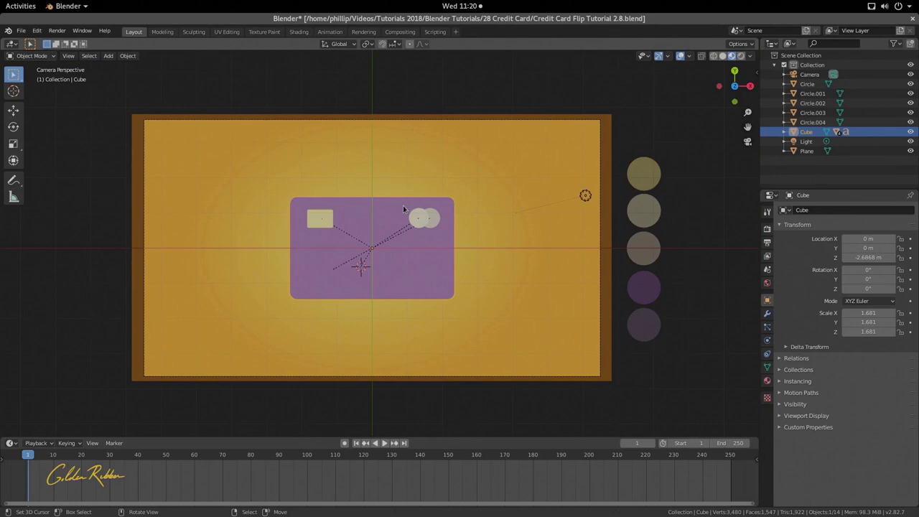
# Rotate the card 180° about the global Y axis so its back faces the camera.
pyautogui.click(403, 205)
pyautogui.press('r')
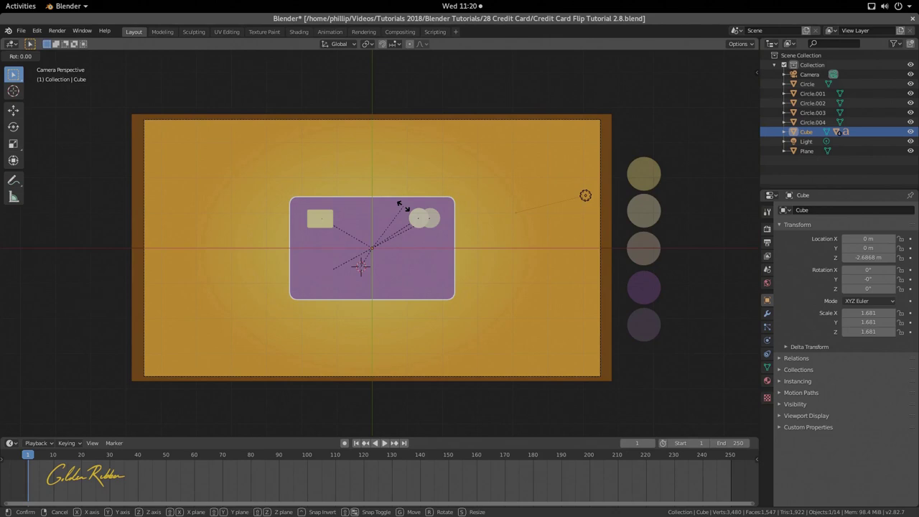
pyautogui.press('y')
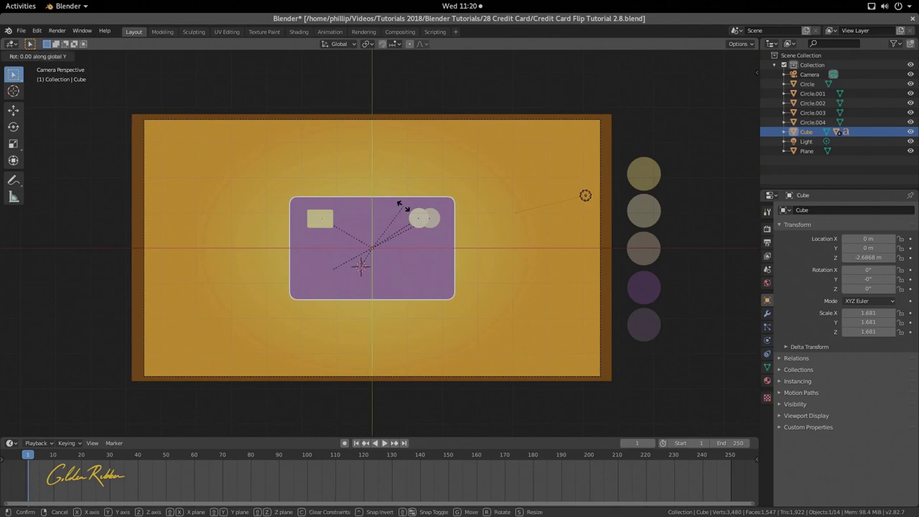
pyautogui.write('180')
pyautogui.press('Return')
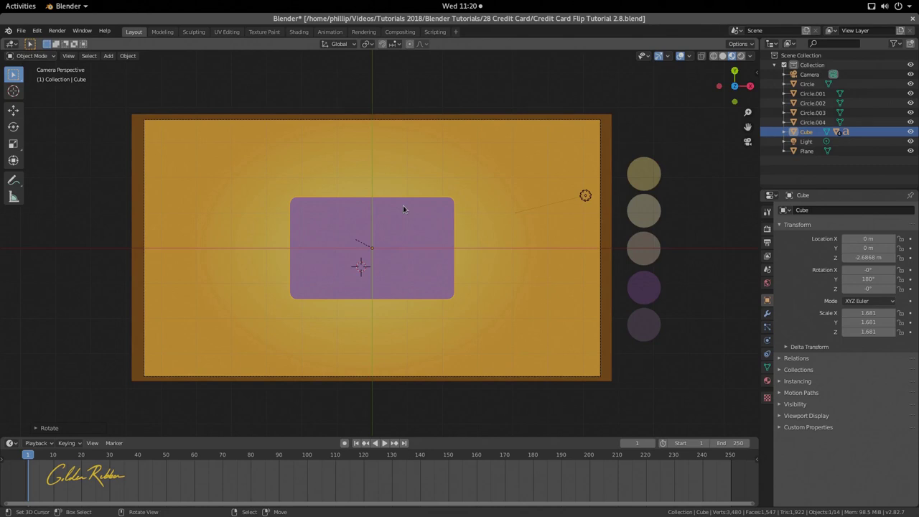
# Duplicate the card in place and open the copy's mesh for editing in wireframe shading.
pyautogui.scroll(4, 371, 211)
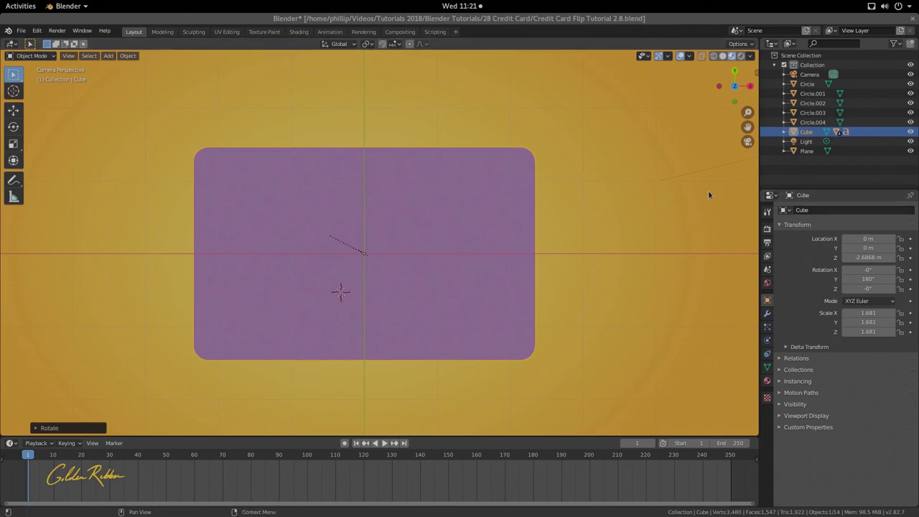
pyautogui.keyDown('shift'); pyautogui.rightClick(445, 199); pyautogui.keyUp('shift')
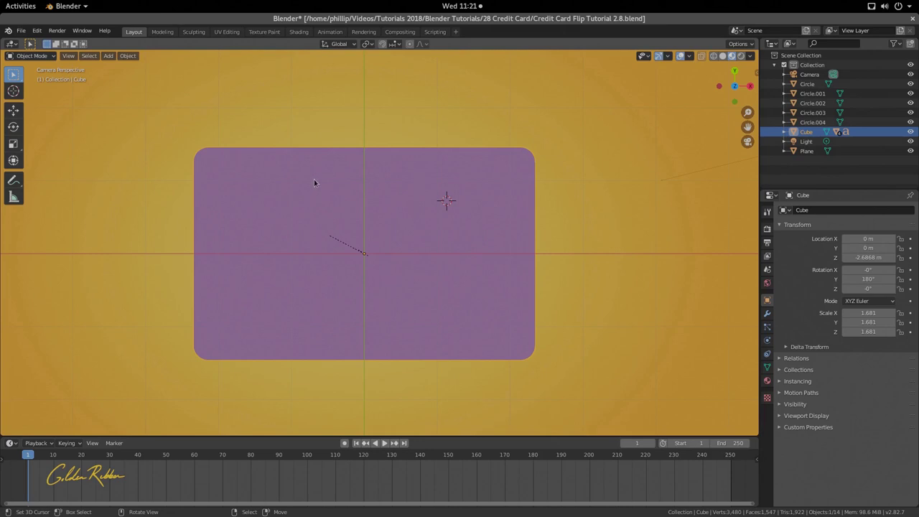
pyautogui.hotkey('shift', 'd')
pyautogui.rightClick(351, 180)
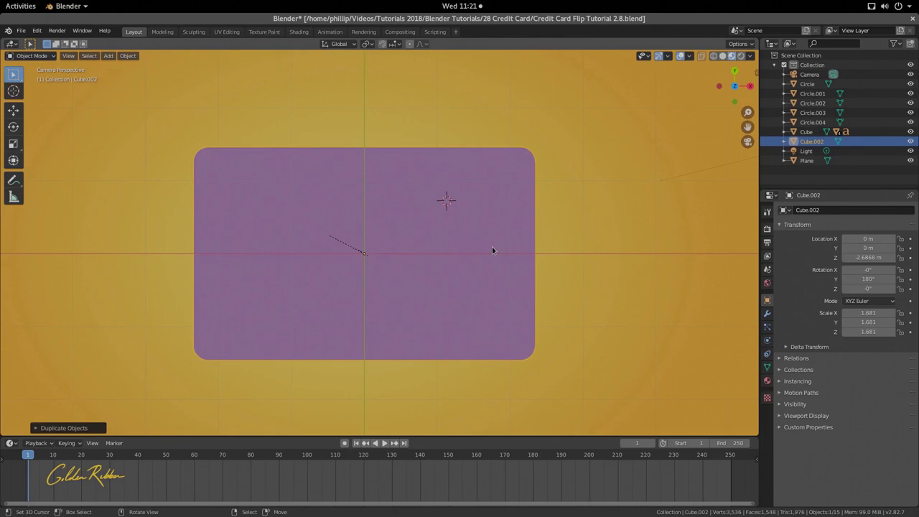
pyautogui.press('Tab')
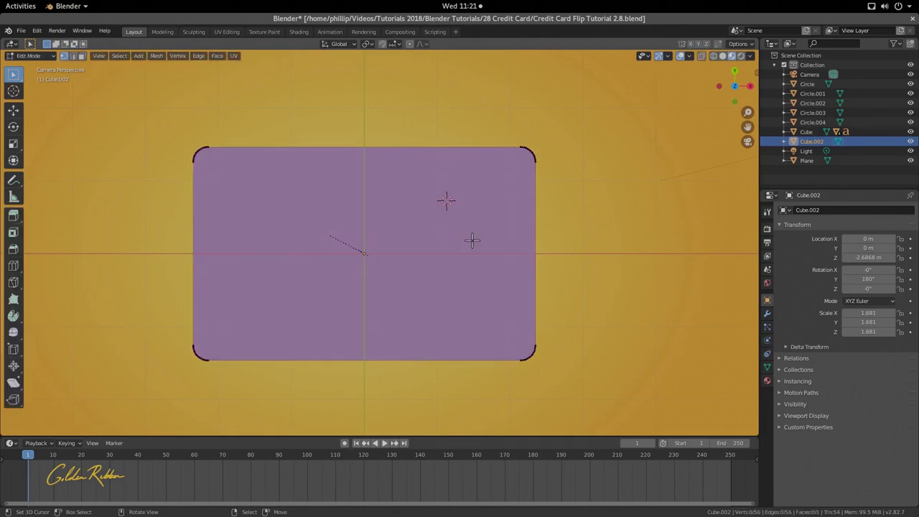
pyautogui.press('z')
pyautogui.click(427, 238)
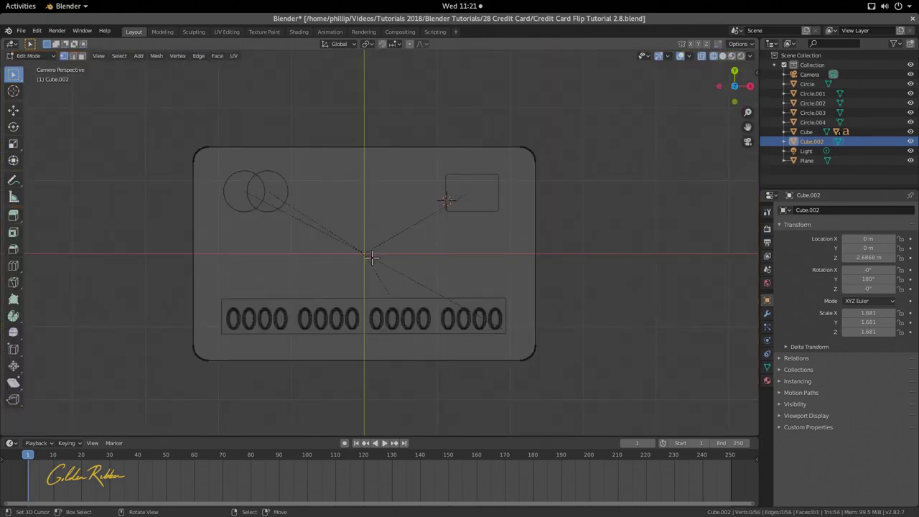
# Move all vertices of the copy's lower edge and corners up along Y, leaving a narrow band at the card's upper end.
pyautogui.press('b')
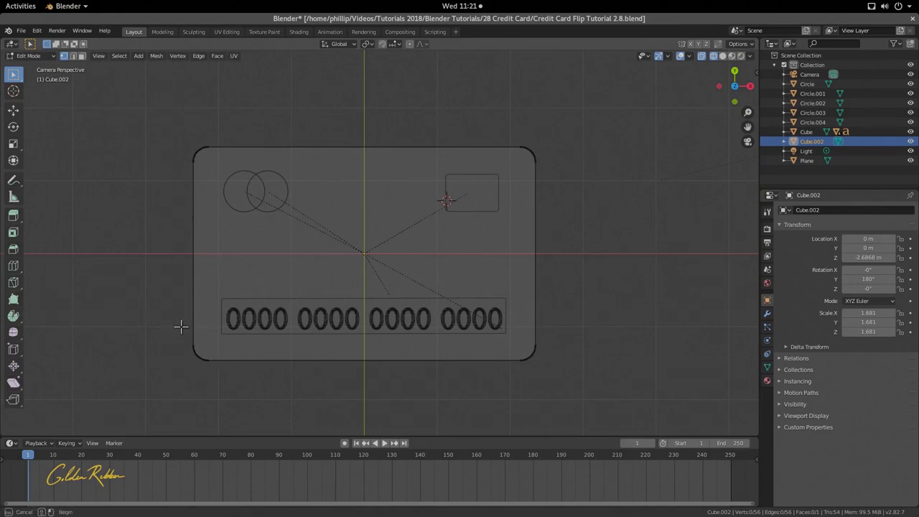
pyautogui.moveTo(181, 327); pyautogui.dragTo(582, 390)
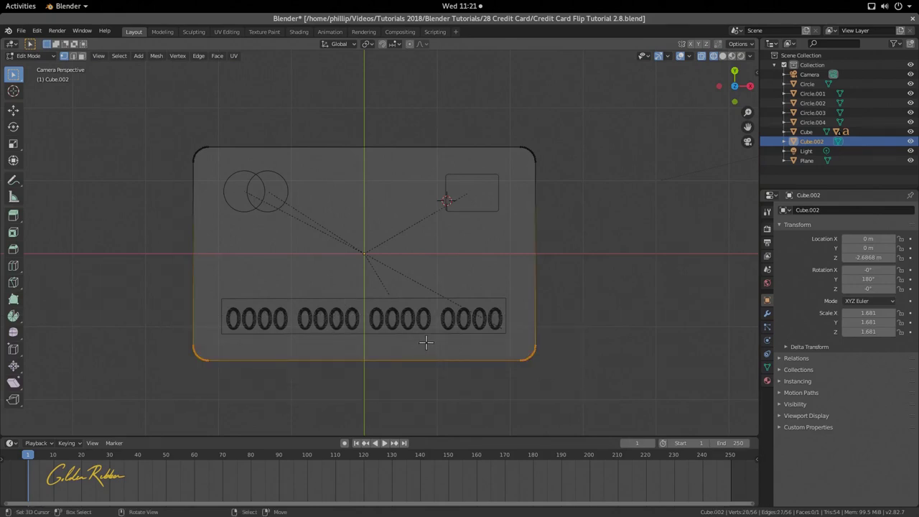
pyautogui.press('g')
pyautogui.press('z')
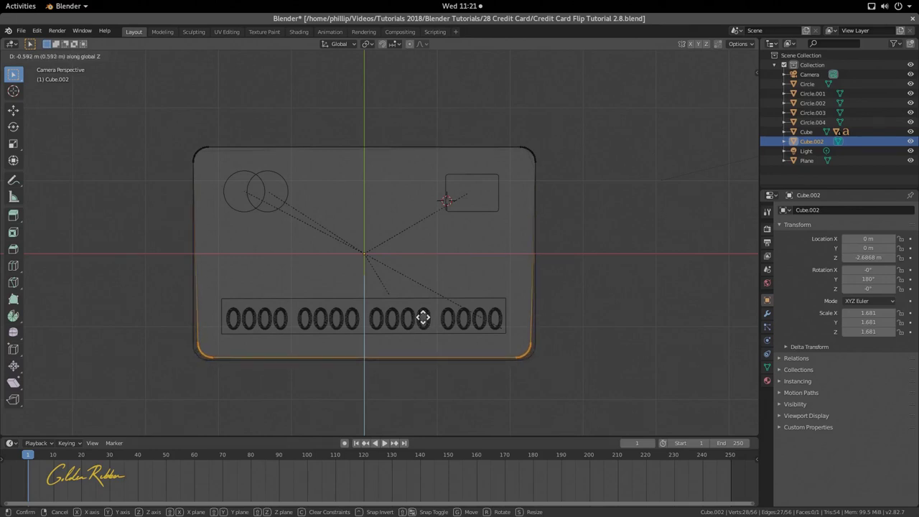
pyautogui.press('Escape')
pyautogui.press('g')
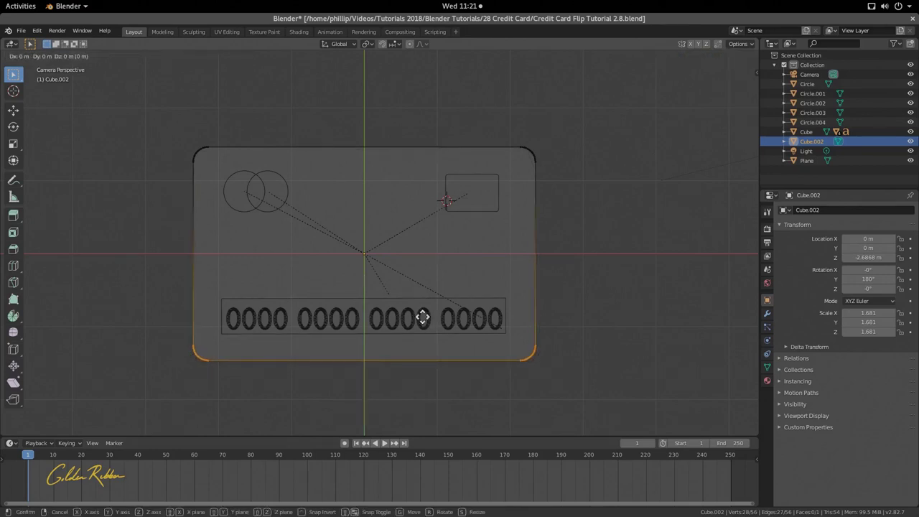
pyautogui.press('y')
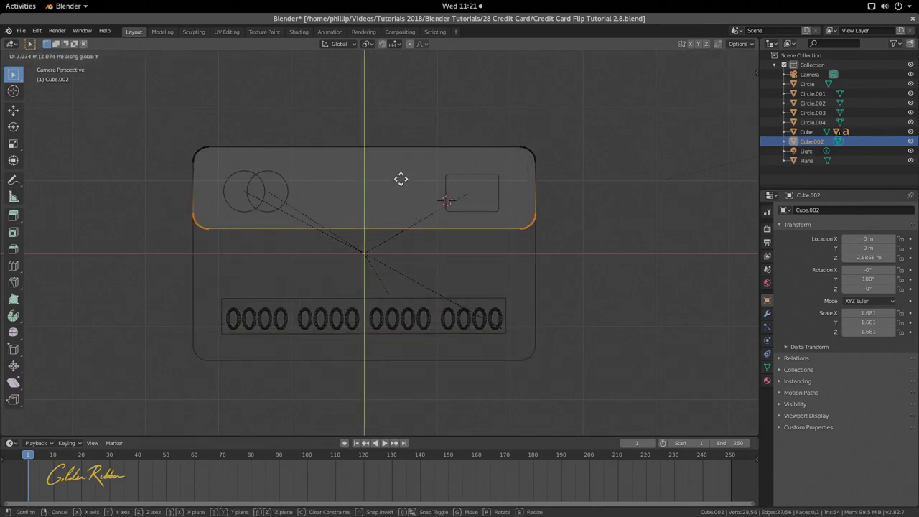
pyautogui.click(402, 156)
# Delete the band's lower rounded-corner vertices, keeping only the end vertex on each straight side edge.
pyautogui.scroll(4, 213, 189)
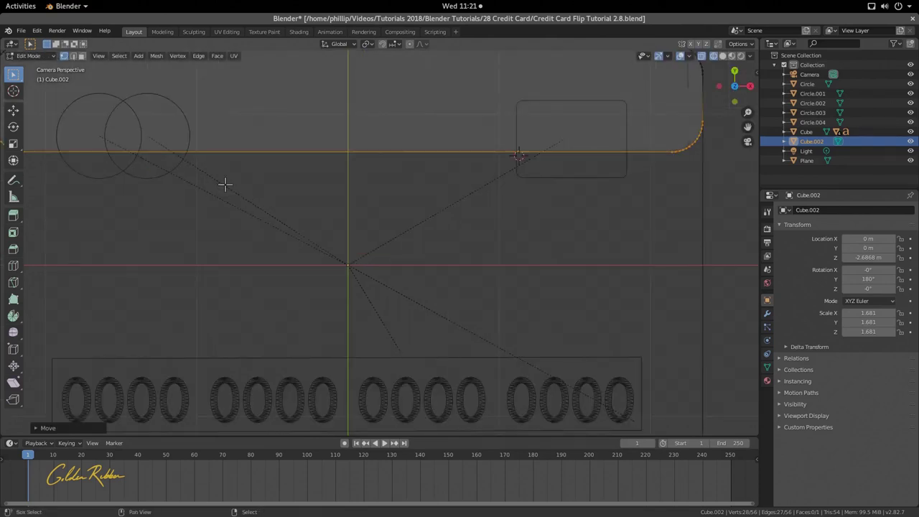
pyautogui.keyDown('shift'); pyautogui.moveTo(226, 189); pyautogui.dragTo(522, 287, button='middle'); pyautogui.keyUp('shift')
pyautogui.scroll(7, 317, 251)
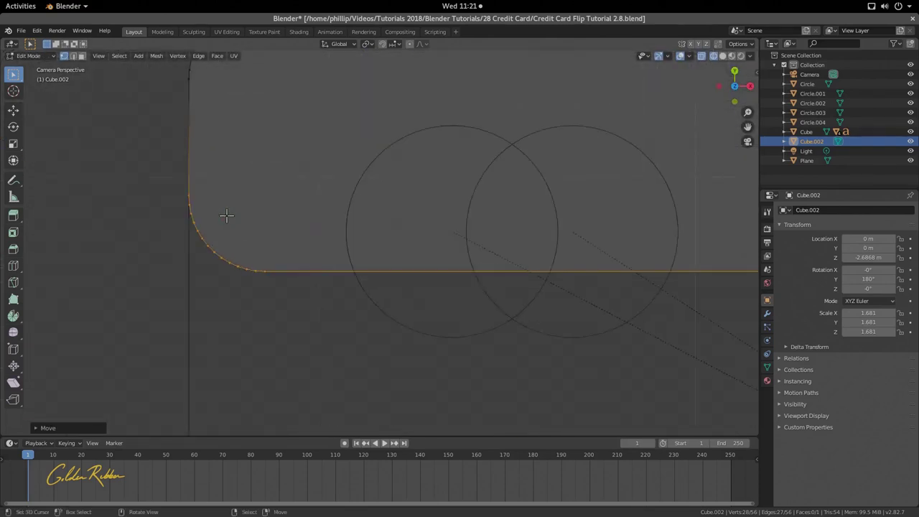
pyautogui.click(105, 189)
pyautogui.scroll(-2, 104, 205)
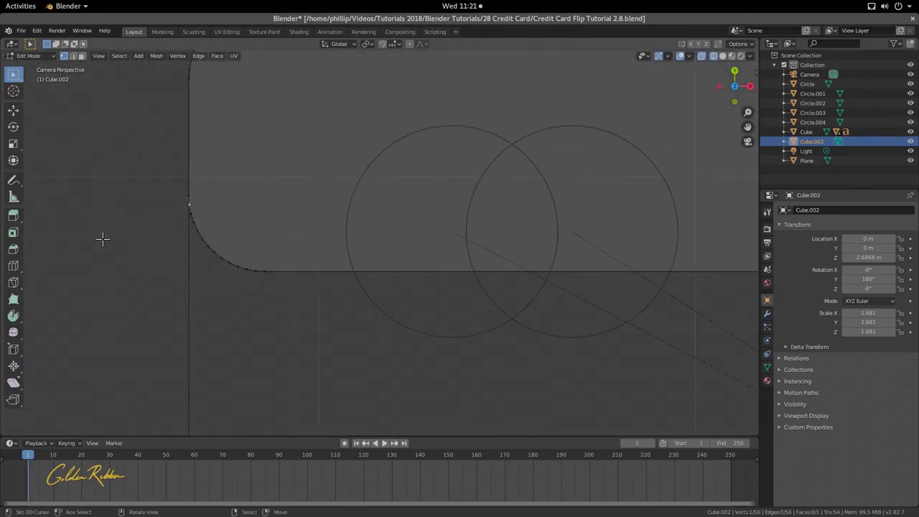
pyautogui.press('b')
pyautogui.moveTo(105, 289); pyautogui.dragTo(446, 197)
pyautogui.moveTo(446, 198); pyautogui.dragTo(318, 313, button='middle')
pyautogui.moveTo(319, 347); pyautogui.dragTo(521, 238)
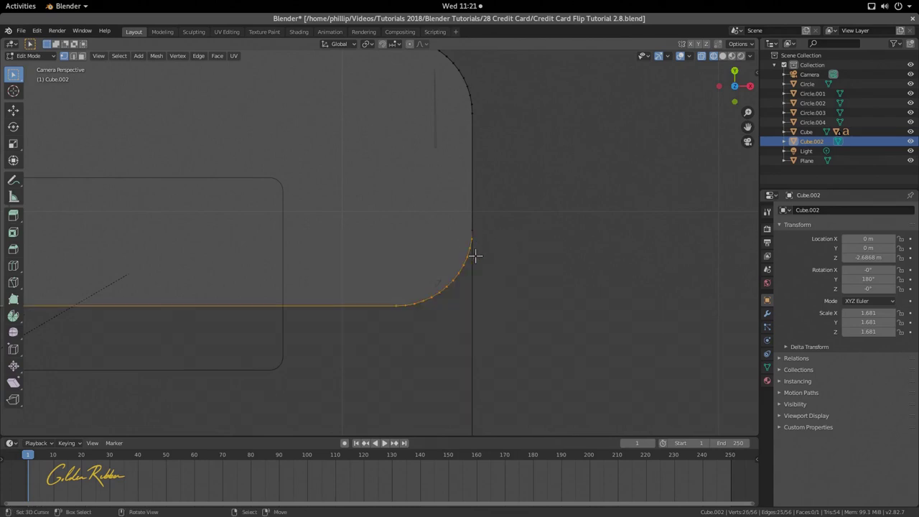
pyautogui.scroll(-4, 467, 279)
pyautogui.keyDown('ctrl'); pyautogui.scroll(5, 468, 279); pyautogui.keyUp('ctrl')
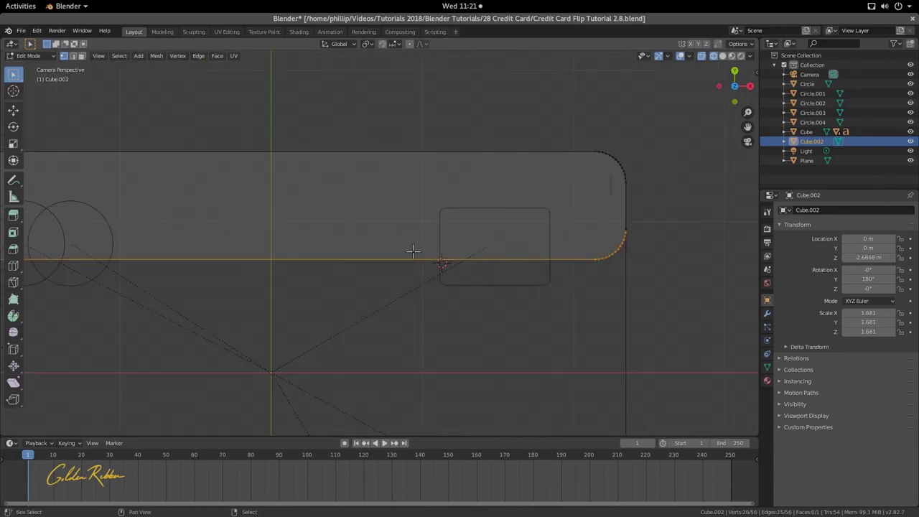
pyautogui.keyDown('ctrl'); pyautogui.scroll(1, 429, 252); pyautogui.keyUp('ctrl')
pyautogui.press('x')
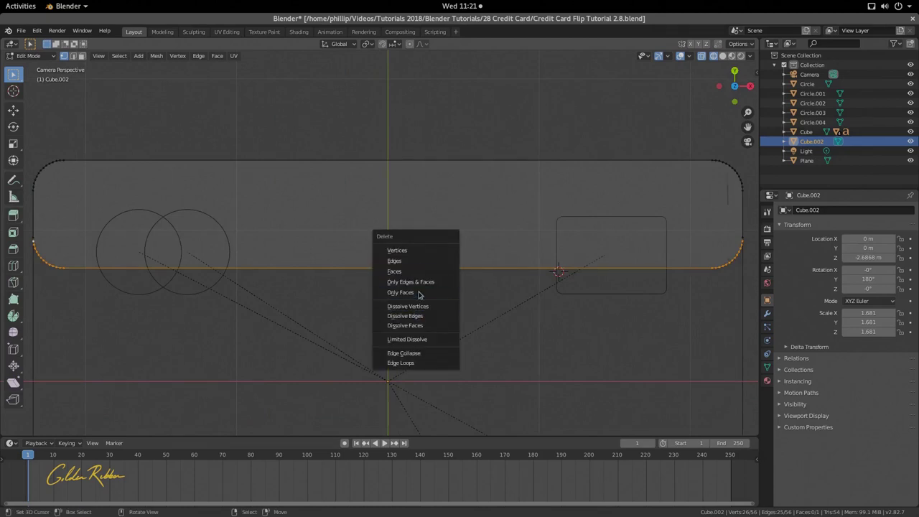
pyautogui.click(399, 250)
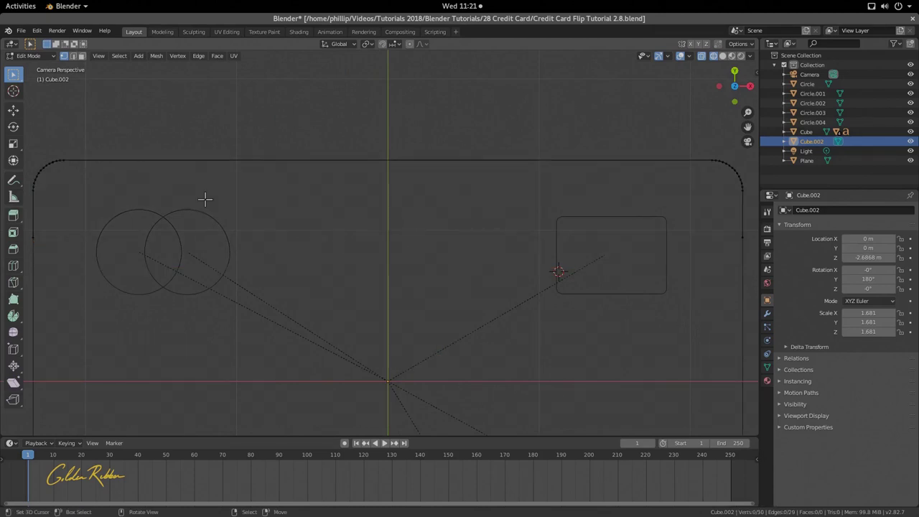
# Delete the vertices of both upper rounded corners, keeping only the lowest one on each side so two short vertical edges remain.
pyautogui.scroll(4, 205, 199)
pyautogui.keyDown('shift'); pyautogui.moveTo(461, 257); pyautogui.dragTo(558, 271, button='middle'); pyautogui.keyUp('shift')
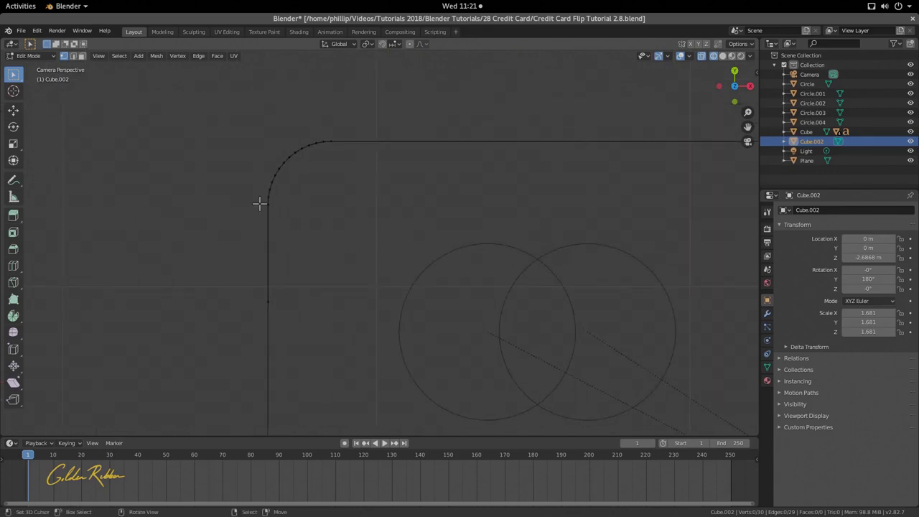
pyautogui.scroll(-2, 273, 190)
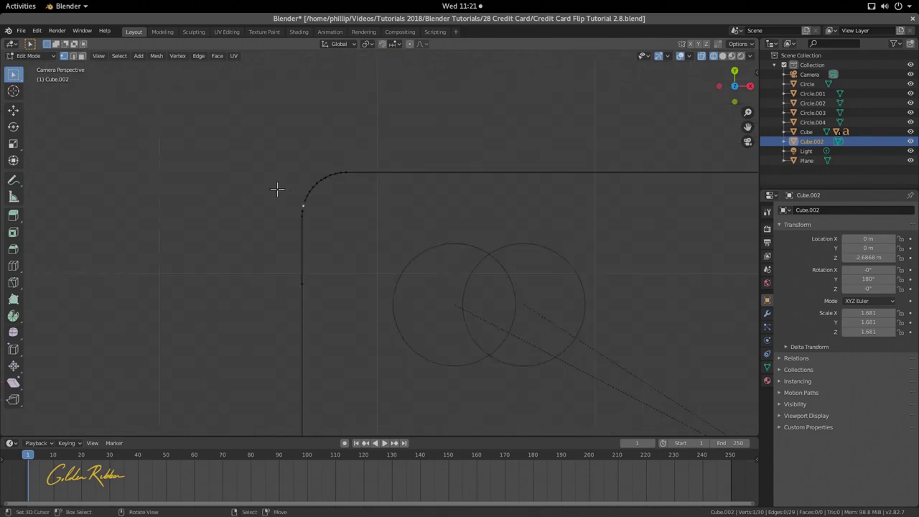
pyautogui.moveTo(266, 149); pyautogui.dragTo(416, 208)
pyautogui.keyDown('shift'); pyautogui.moveTo(566, 206); pyautogui.dragTo(480, 208, button='middle'); pyautogui.keyUp('shift')
pyautogui.scroll(5, 330, 209)
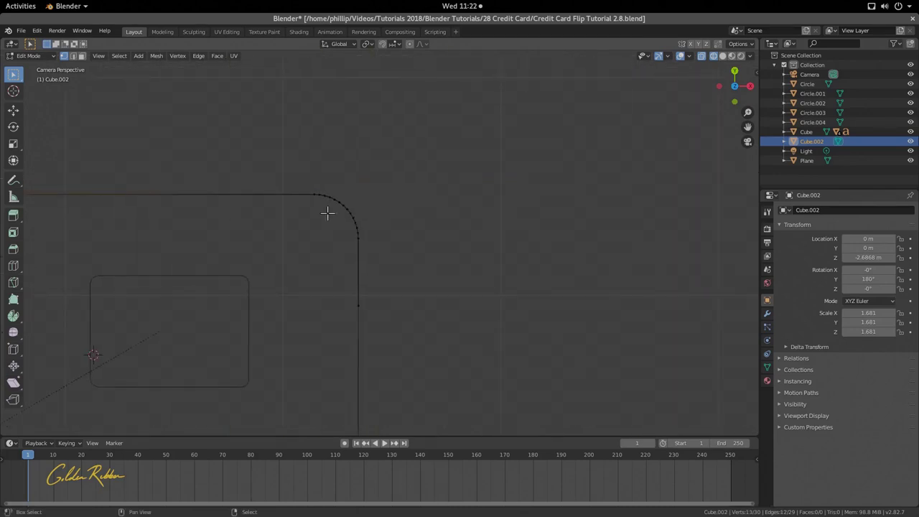
pyautogui.press('b')
pyautogui.moveTo(244, 127); pyautogui.dragTo(389, 233)
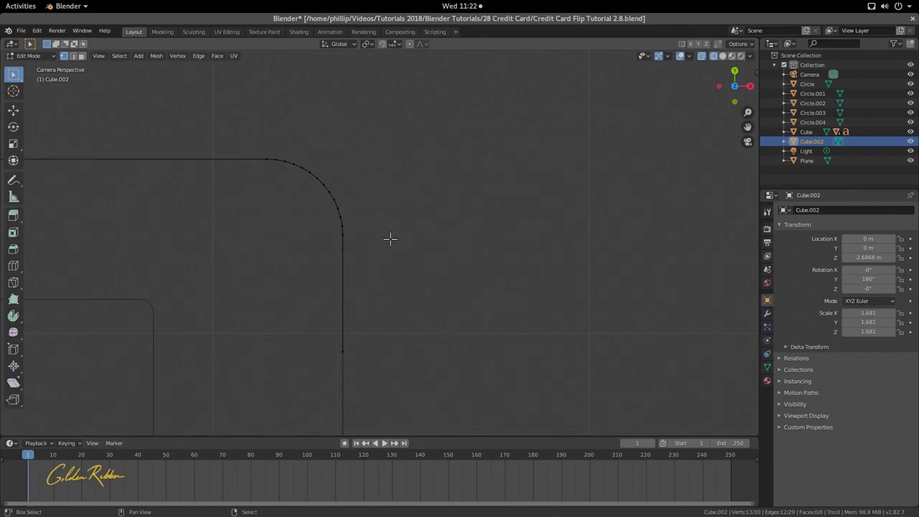
pyautogui.keyDown('shift'); pyautogui.click(341, 225); pyautogui.keyUp('shift')
pyautogui.keyDown('shift'); pyautogui.click(337, 208); pyautogui.keyUp('shift')
pyautogui.press('b')
pyautogui.moveTo(254, 137); pyautogui.dragTo(387, 227, button='middle')
pyautogui.scroll(-5, 400, 207)
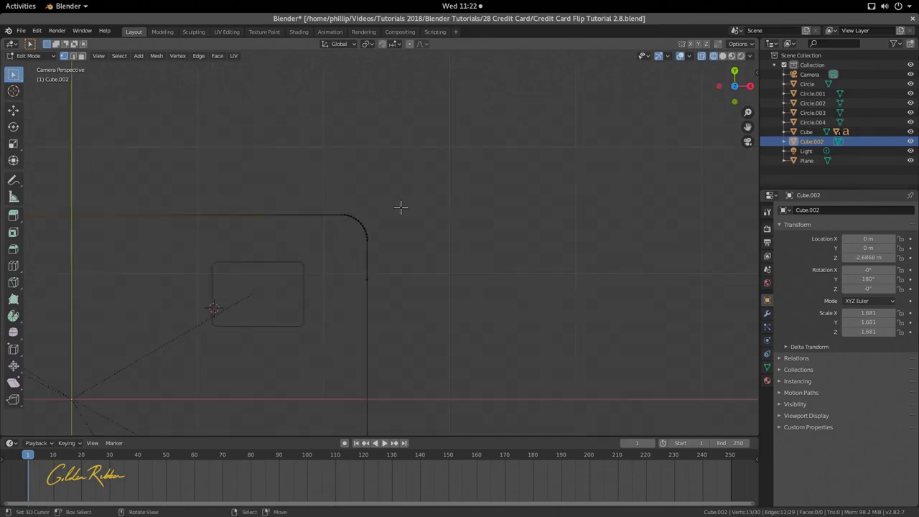
pyautogui.scroll(3, 401, 208)
pyautogui.press('b')
pyautogui.moveTo(309, 190); pyautogui.dragTo(389, 228)
pyautogui.scroll(-2, 362, 219)
pyautogui.hscroll(-5, 304, 252)
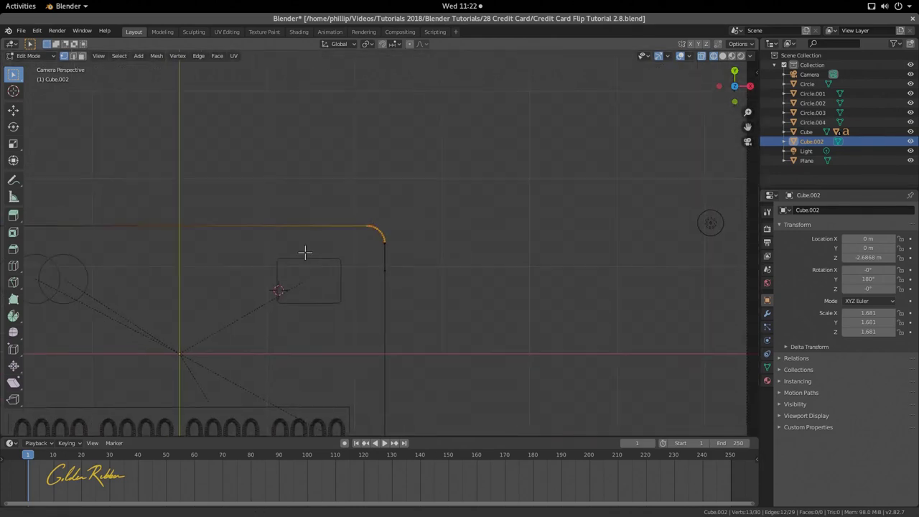
pyautogui.press('b')
pyautogui.moveTo(123, 203); pyautogui.dragTo(209, 230)
pyautogui.scroll(3, 553, 240)
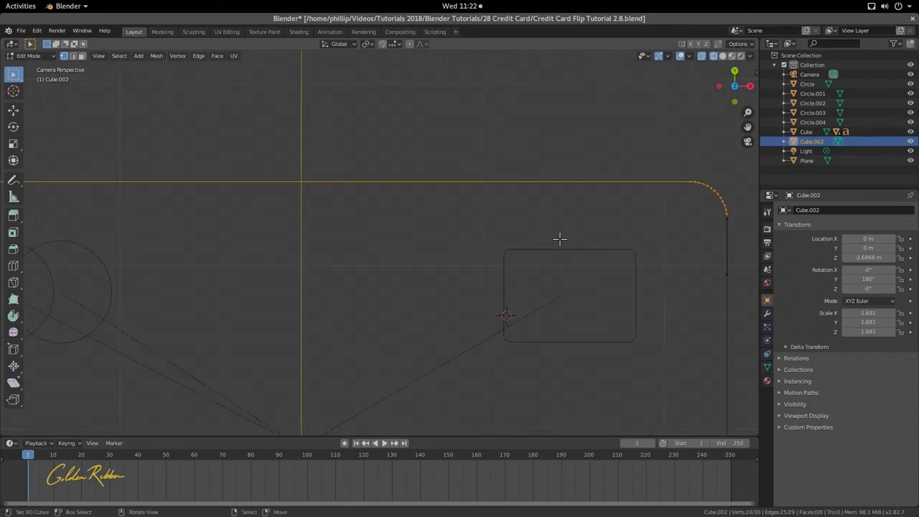
pyautogui.hscroll(5, 430, 235)
pyautogui.scroll(2, 267, 226)
pyautogui.hscroll(-5, 267, 227)
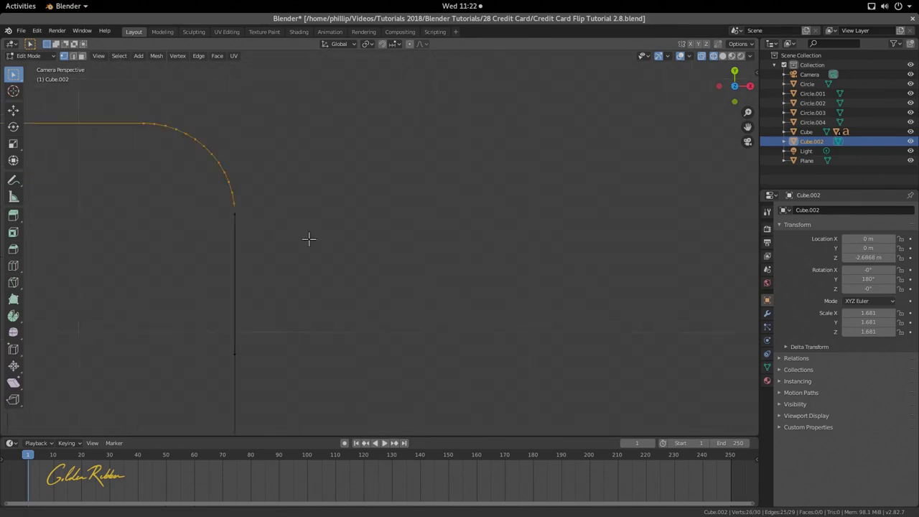
pyautogui.press('x')
pyautogui.click(352, 246)
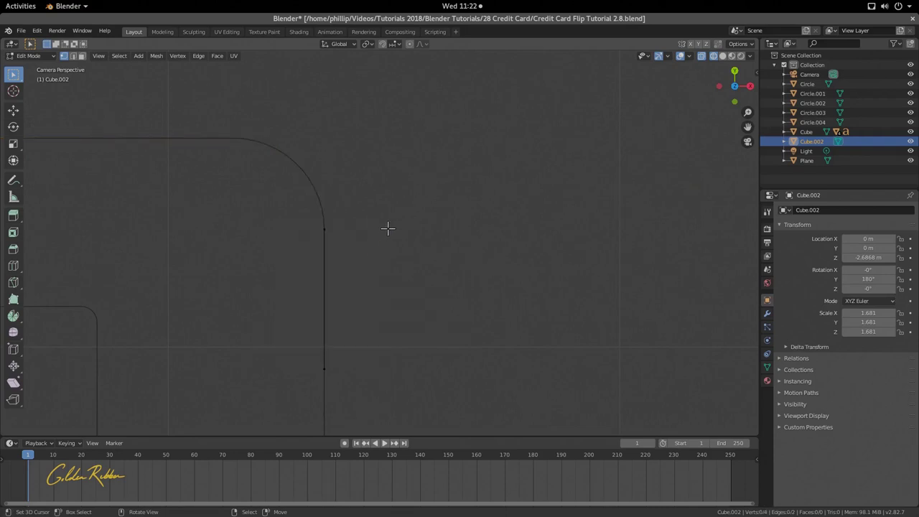
# Select the four remaining vertices and fill a rectangular face between the two side edges as the card's magnetic stripe.
pyautogui.scroll(-2, 352, 236)
pyautogui.click(353, 236)
pyautogui.scroll(-2, 298, 255)
pyautogui.hscroll(-8, 478, 254)
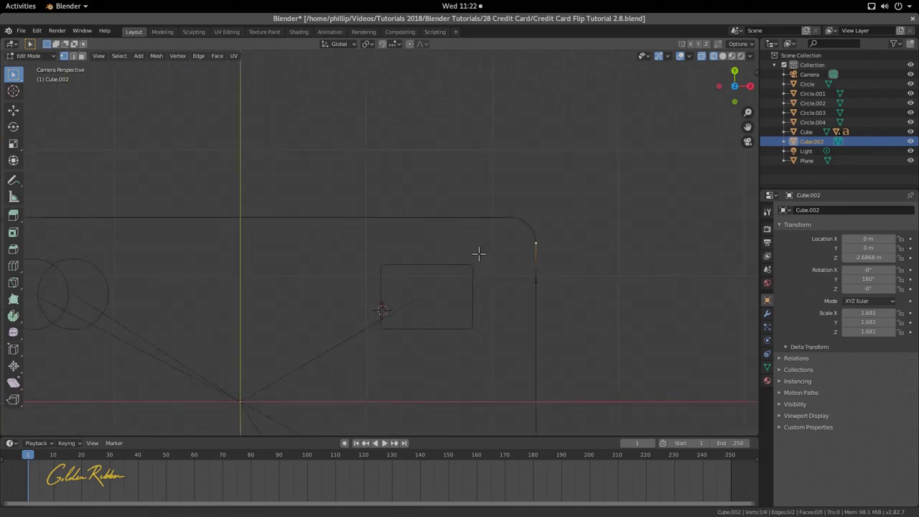
pyautogui.press('l')
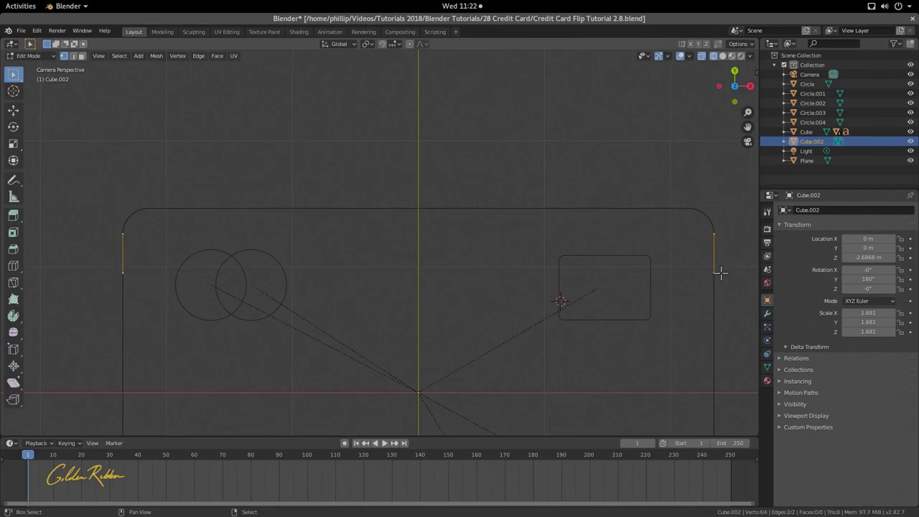
pyautogui.press('f')
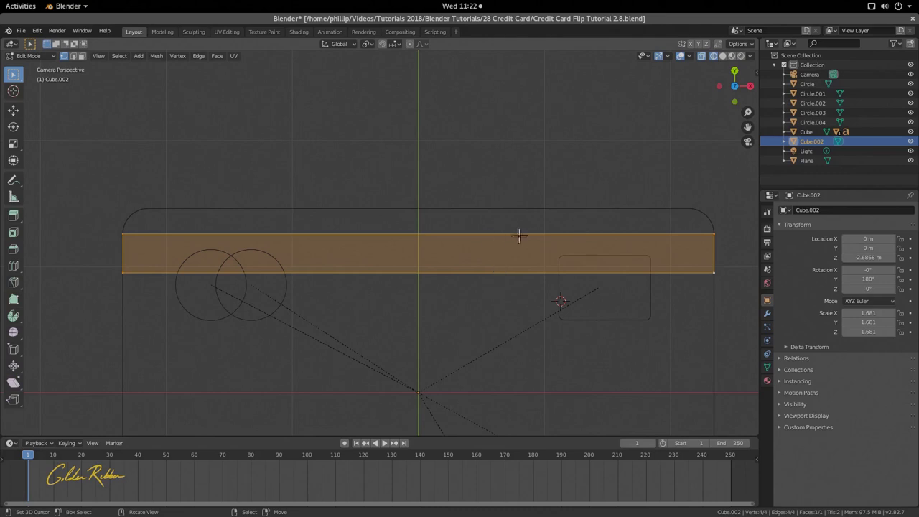
# Widen the stripe by moving its two lower vertices down about 0.28 m along Y, and leave mesh editing.
pyautogui.click(122, 268)
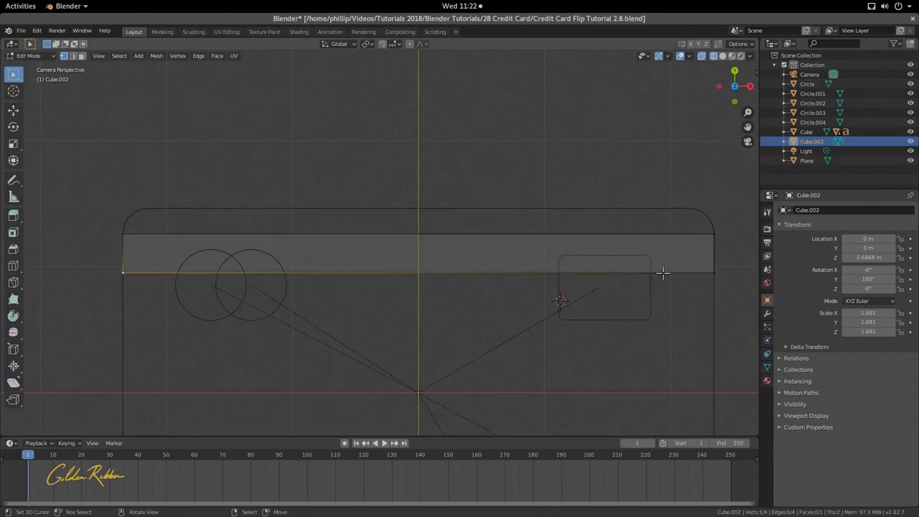
pyautogui.press('g')
pyautogui.press('x')
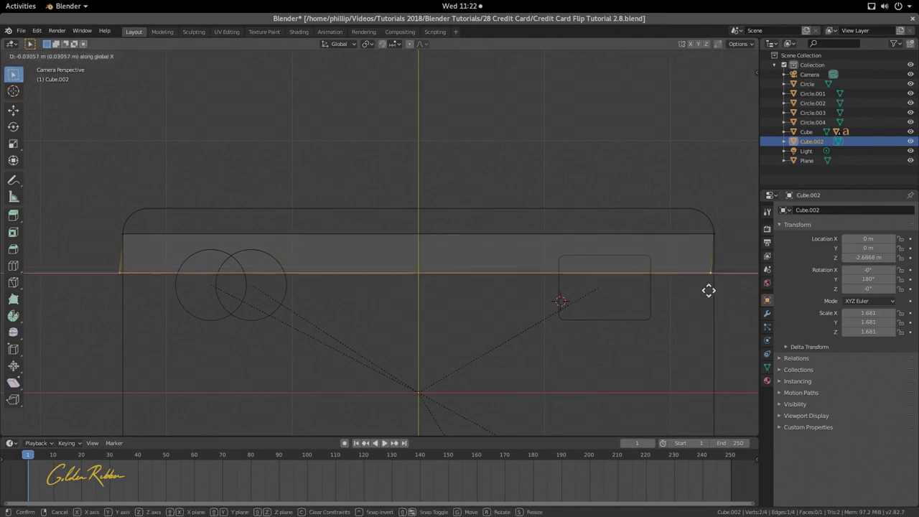
pyautogui.press('x')
pyautogui.press('x')
pyautogui.press('y')
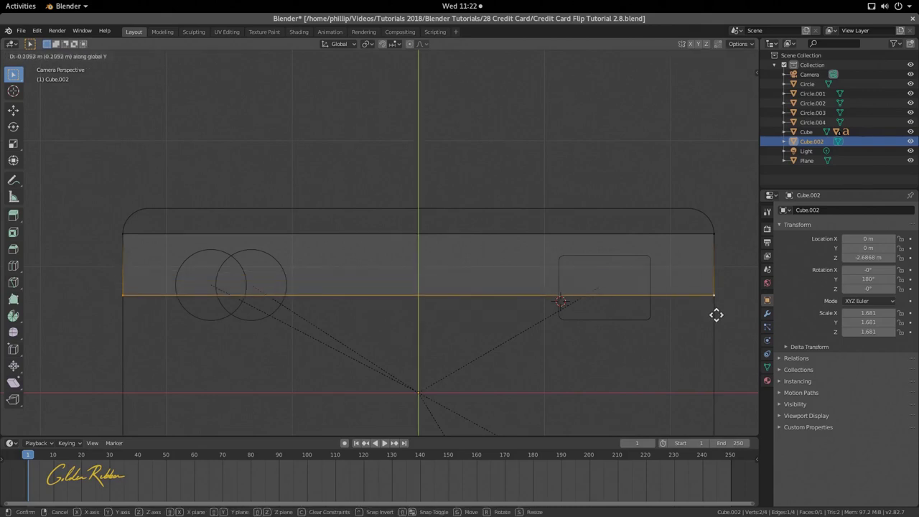
pyautogui.click(717, 320)
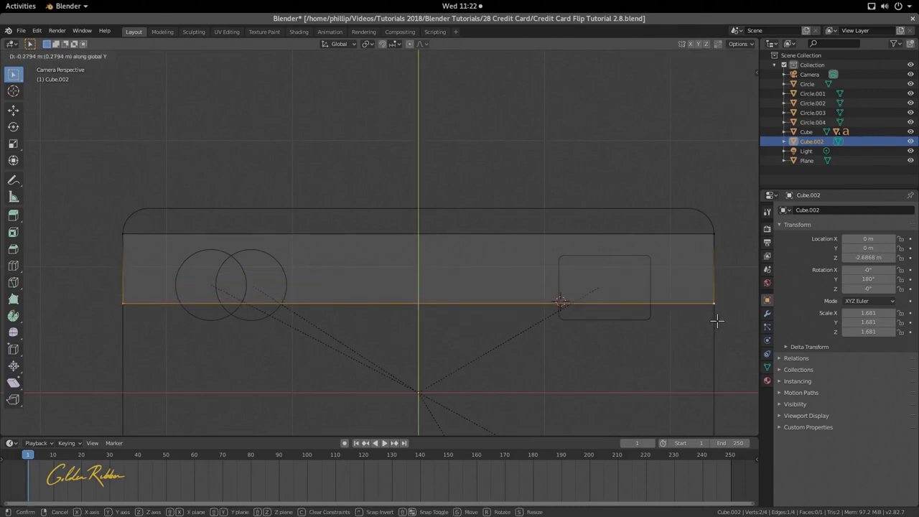
pyautogui.press('Tab')
# Move the stripe down along Y to a Y location of about -0.37 m.
pyautogui.scroll(-3, 461, 268)
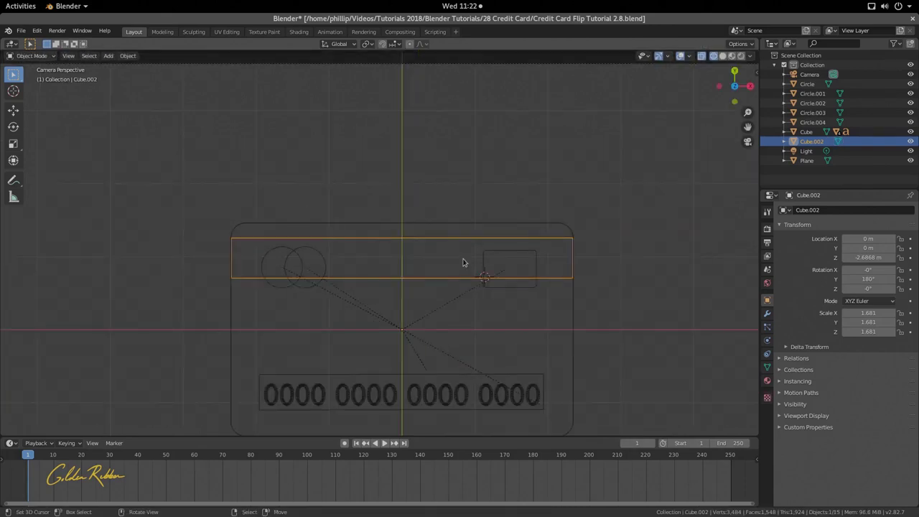
pyautogui.press('g')
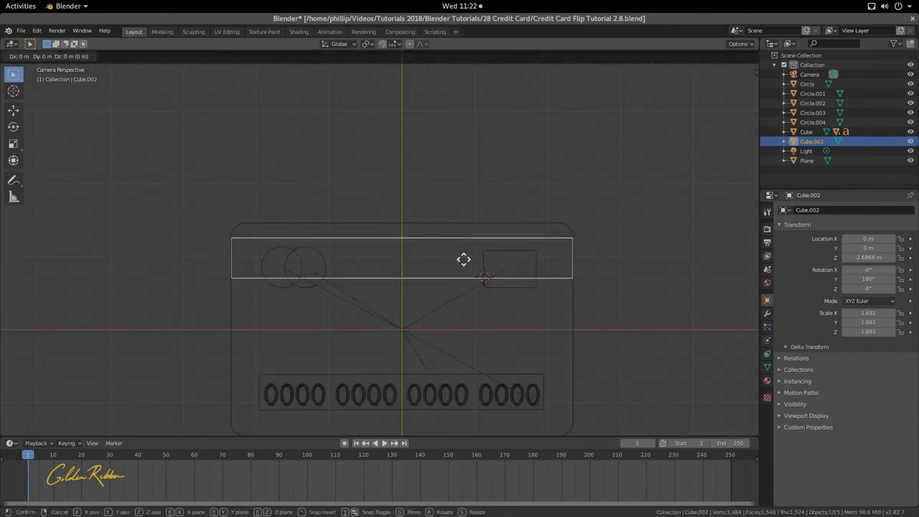
pyautogui.press('x')
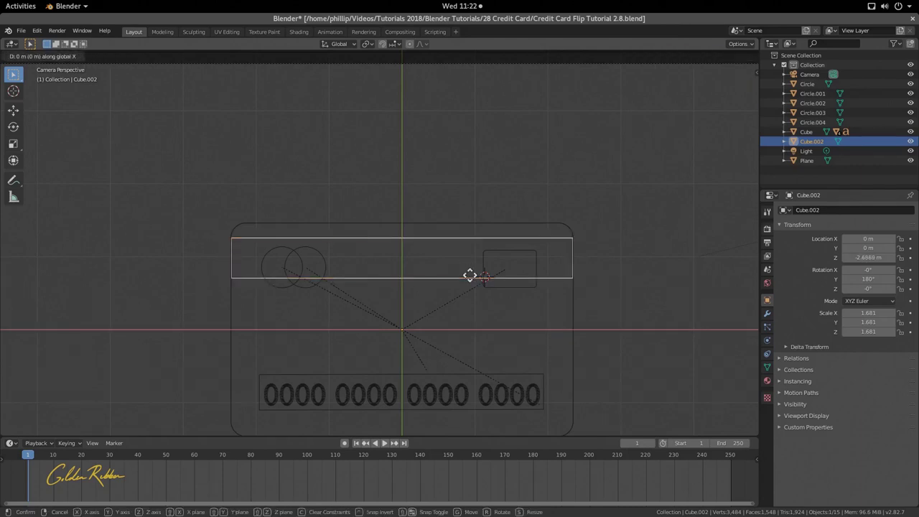
pyautogui.press('y')
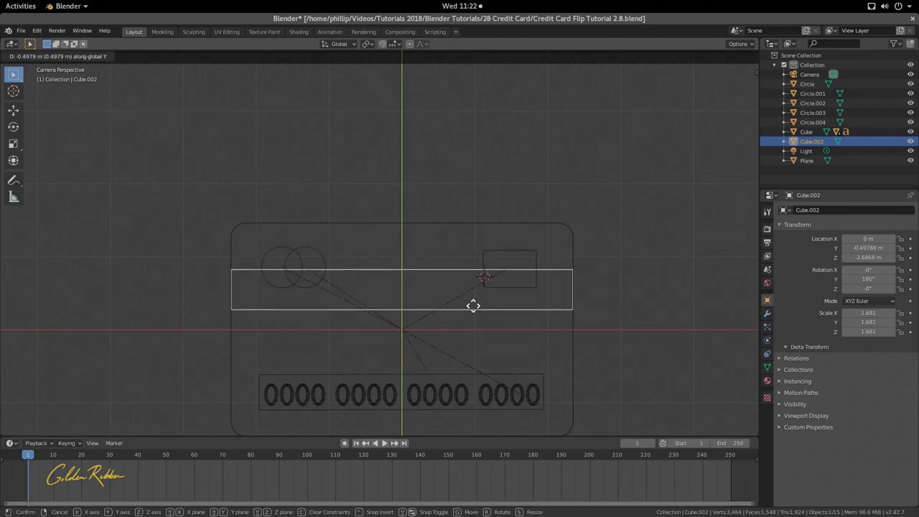
pyautogui.click(471, 302)
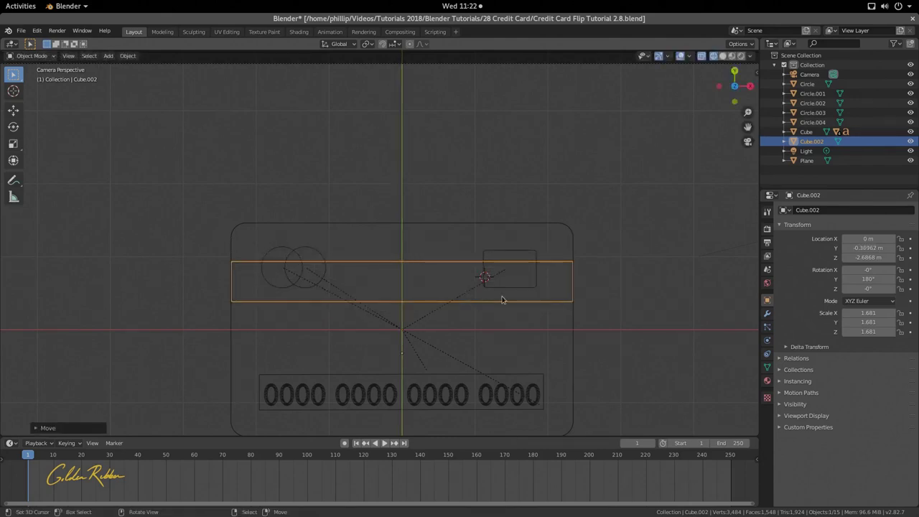
# Show the scene in Material Preview and link the lowest palette circle's material to the stripe.
pyautogui.press('z')
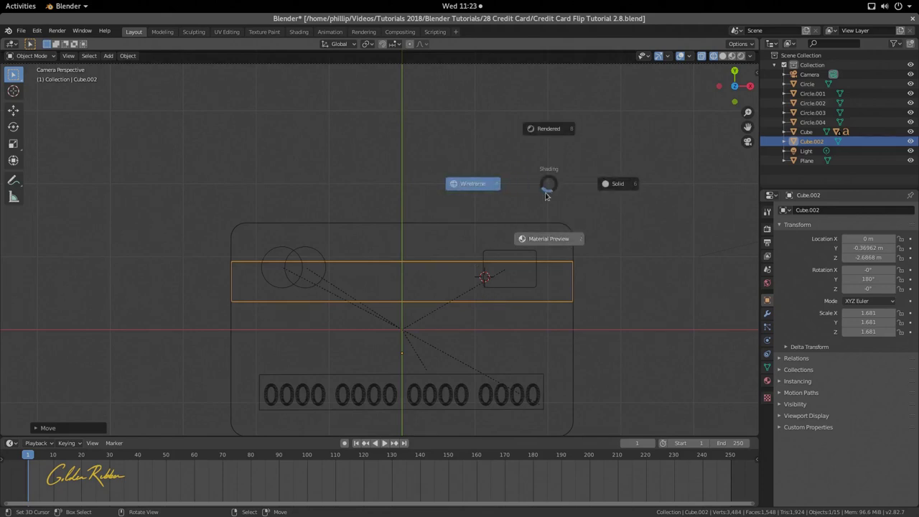
pyautogui.click(552, 247)
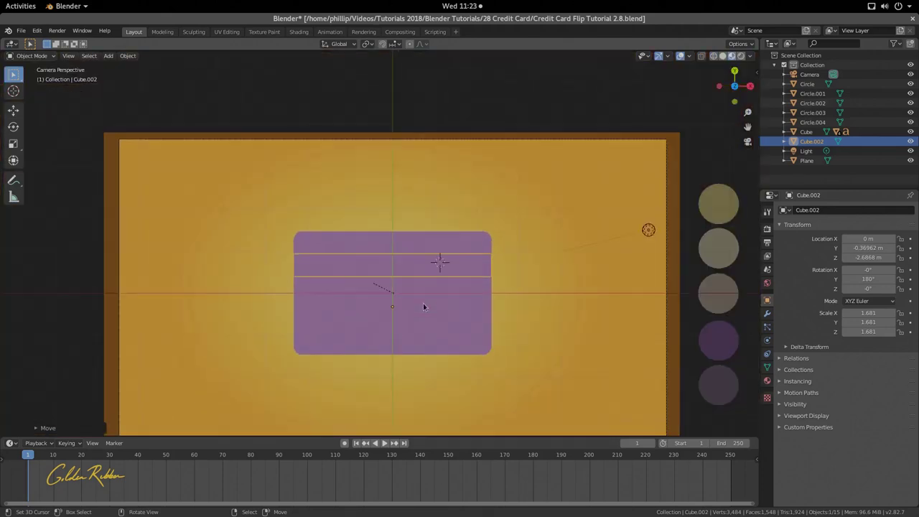
pyautogui.scroll(-4, 449, 286)
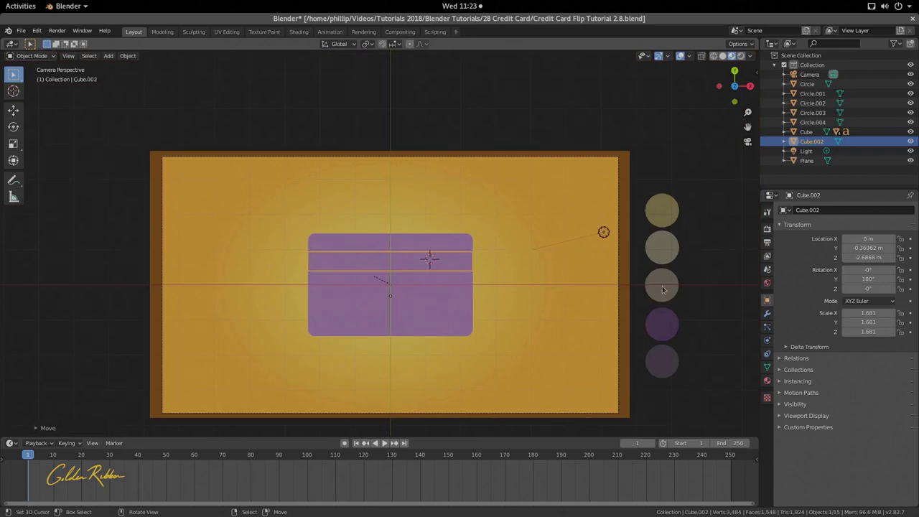
pyautogui.keyDown('shift'); pyautogui.moveTo(662, 289); pyautogui.dragTo(492, 269, button='middle'); pyautogui.keyUp('shift')
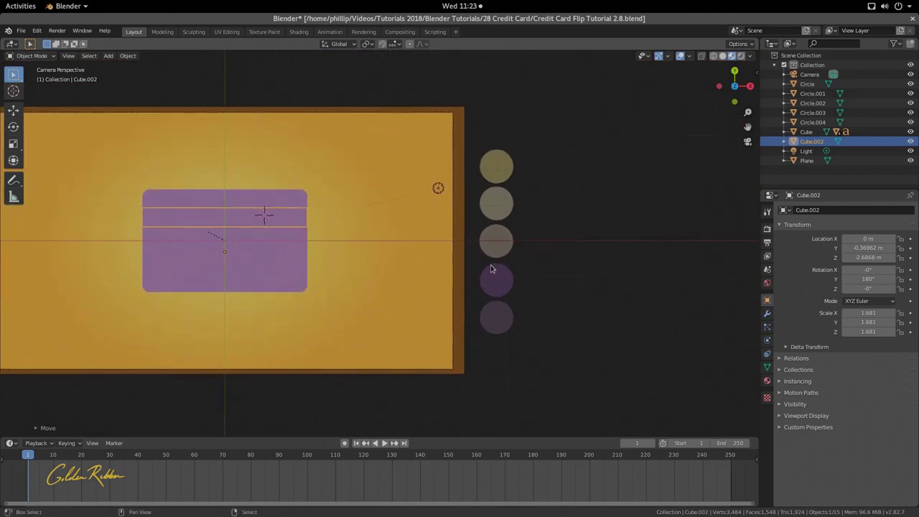
pyautogui.keyDown('shift'); pyautogui.click(493, 320); pyautogui.keyUp('shift')
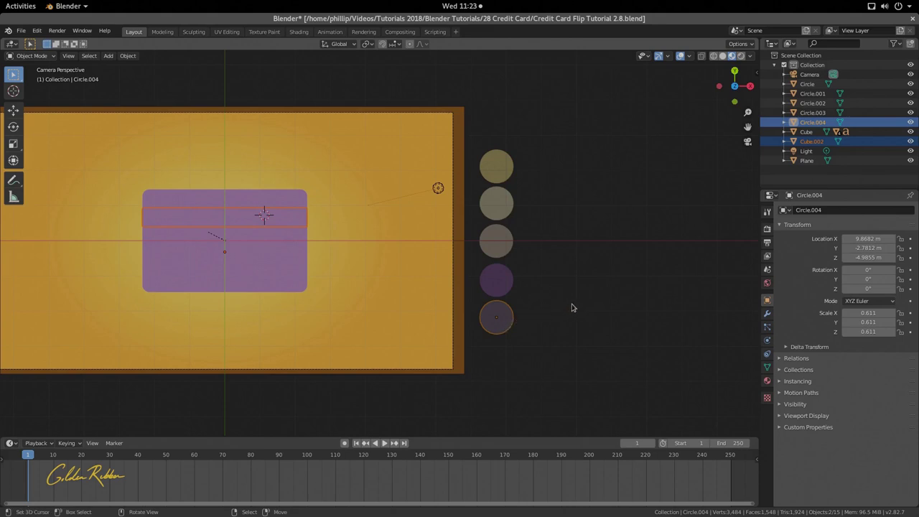
pyautogui.hotkey('ctrl', 'l')
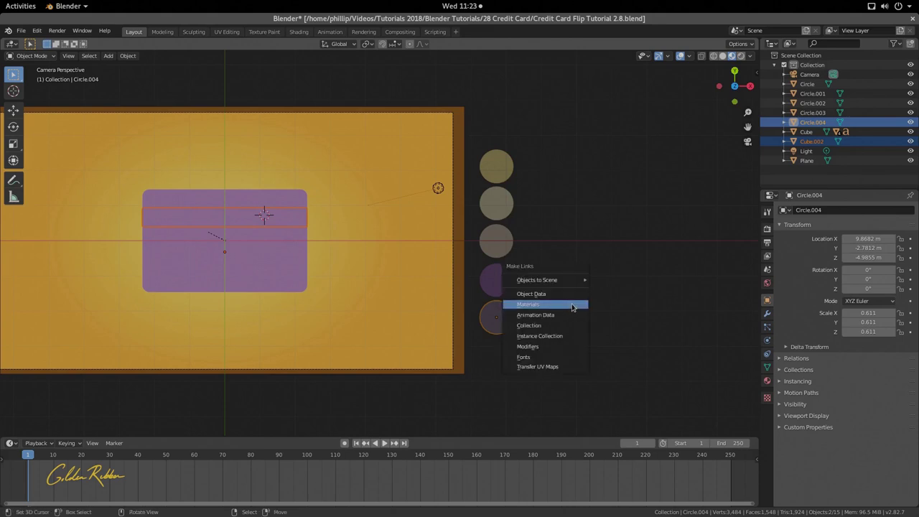
pyautogui.click(572, 308)
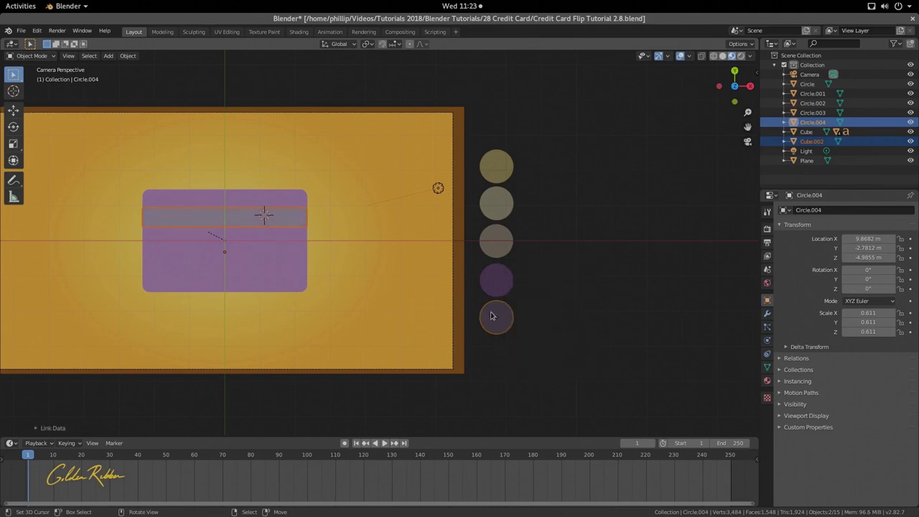
# Darken the emission color of the lowest palette circle's material to hex 343036.
pyautogui.click(478, 271)
pyautogui.click(512, 318)
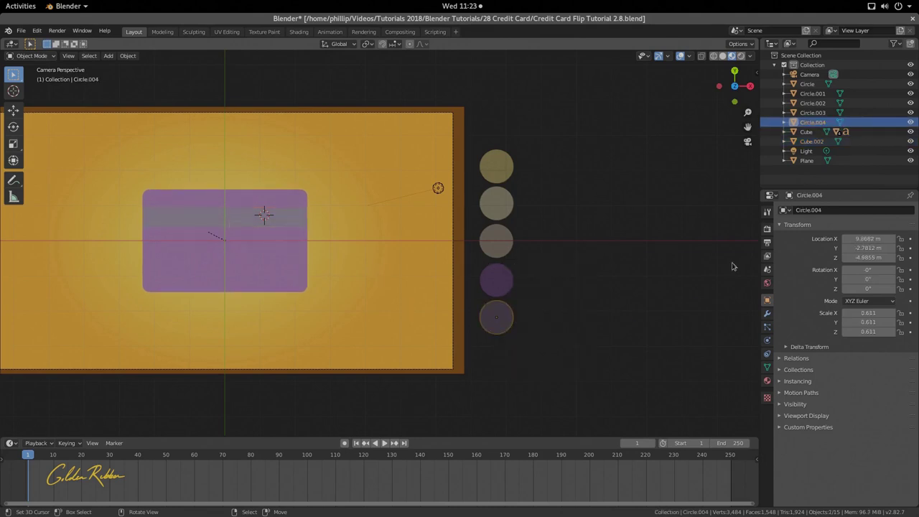
pyautogui.click(766, 381)
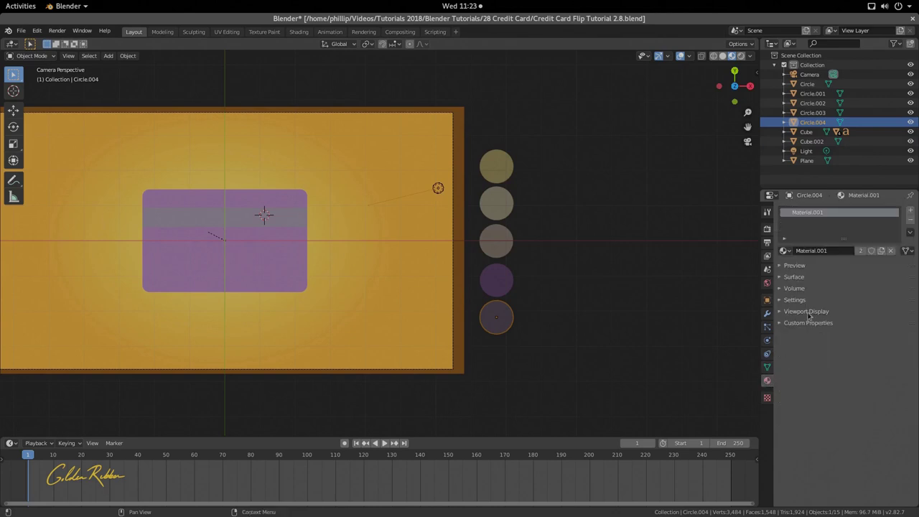
pyautogui.keyDown('shift'); pyautogui.rightClick(488, 321); pyautogui.keyUp('shift')
pyautogui.click(792, 264)
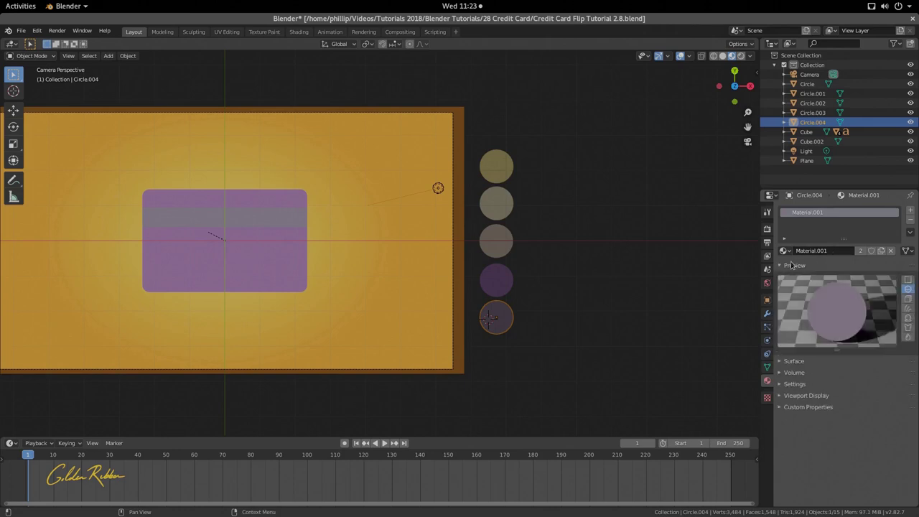
pyautogui.click(792, 264)
pyautogui.click(794, 277)
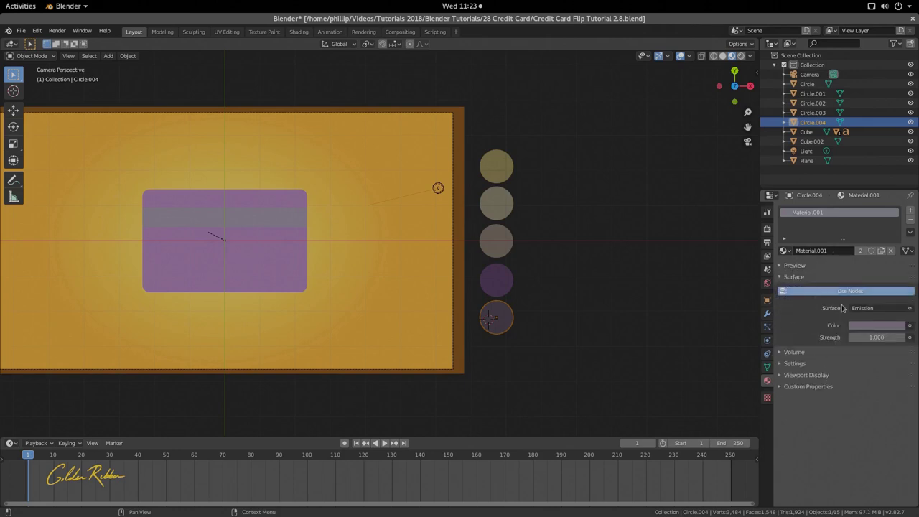
pyautogui.click(869, 325)
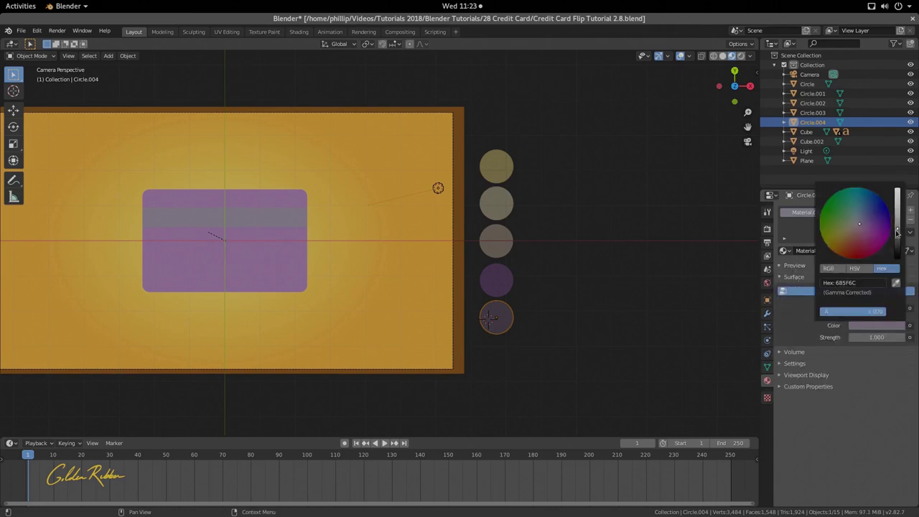
pyautogui.moveTo(896, 231); pyautogui.dragTo(896, 244)
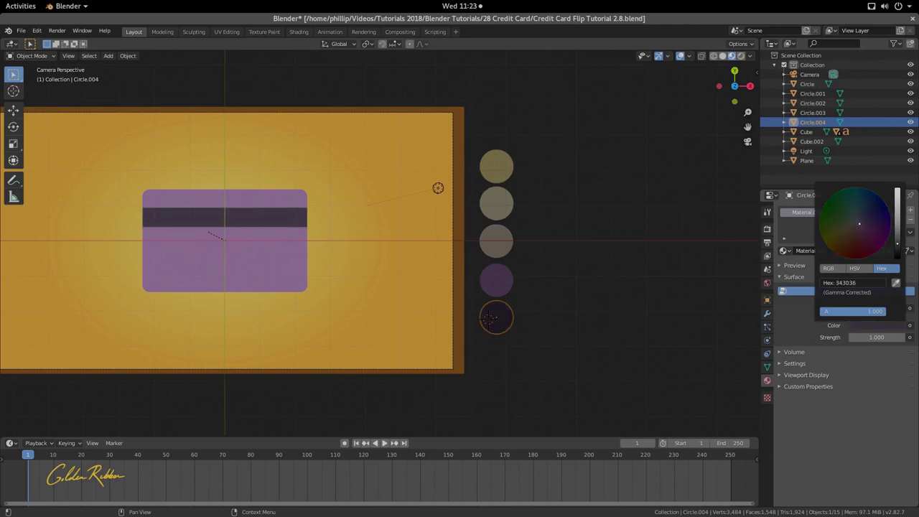
# Examine the stripe's overlap with the card up close, then from a low side angle in Solid shading.
pyautogui.moveTo(300, 267); pyautogui.dragTo(389, 270, button='middle')
pyautogui.press('KP_0')
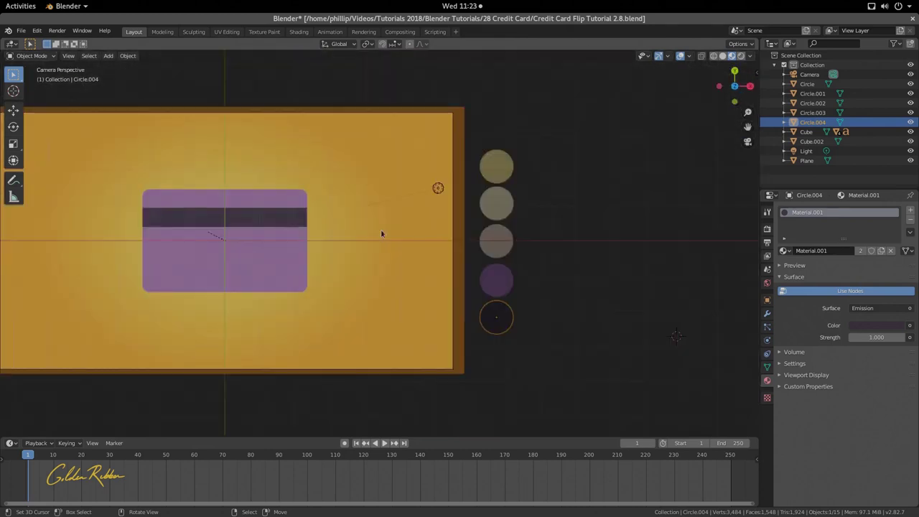
pyautogui.scroll(2, 380, 229)
pyautogui.click(221, 210)
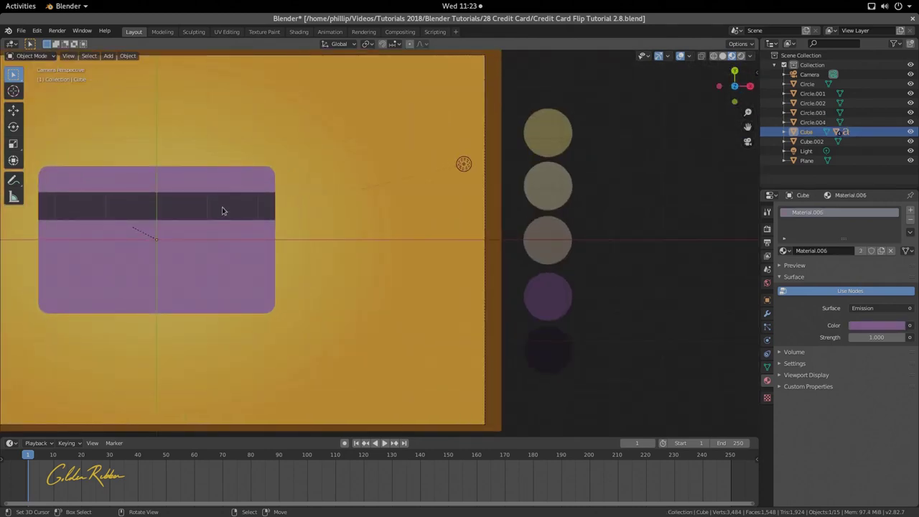
pyautogui.scroll(3, 236, 213)
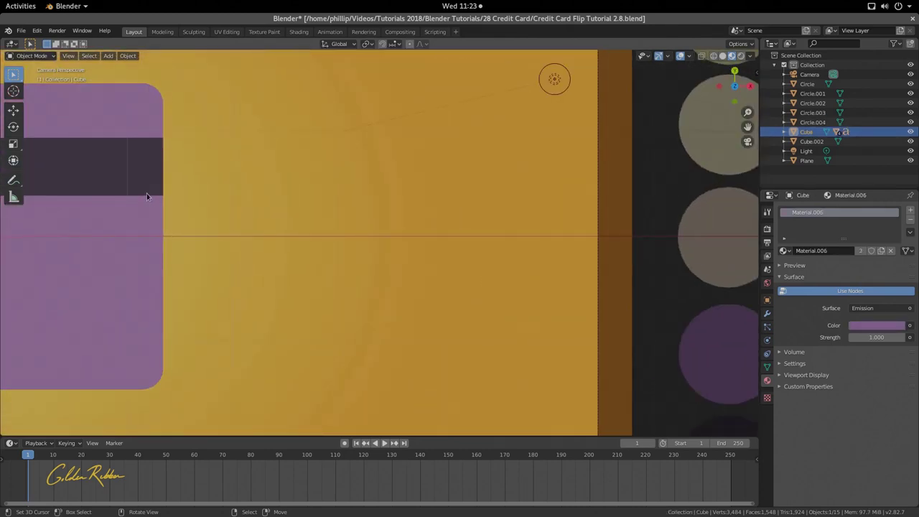
pyautogui.press('z')
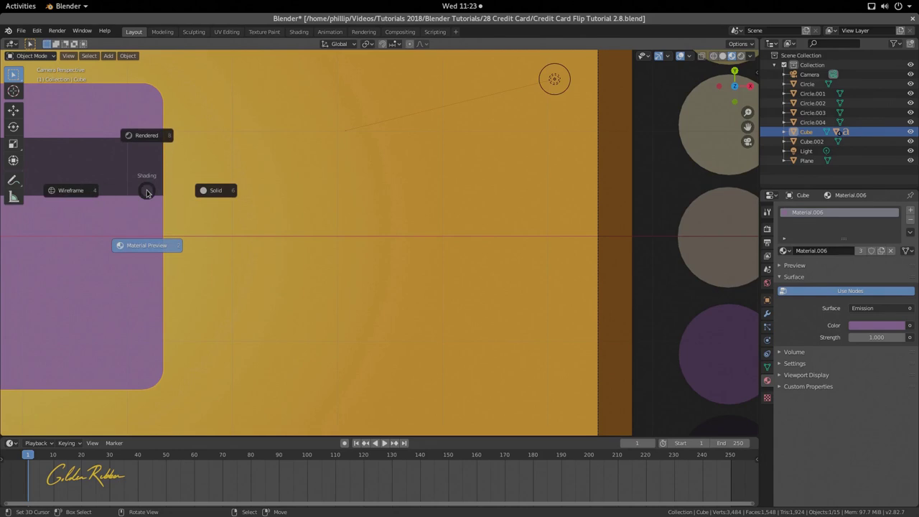
pyautogui.click(71, 190)
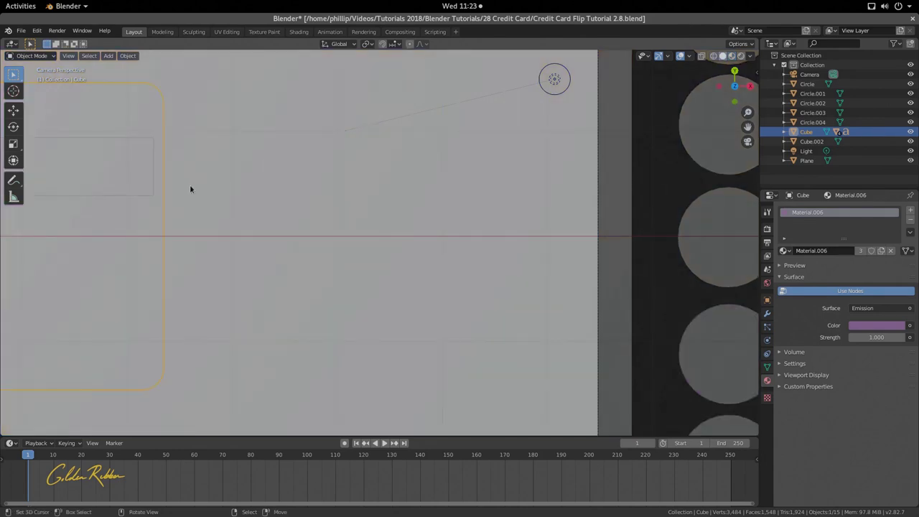
pyautogui.moveTo(190, 189); pyautogui.dragTo(163, 150, button='middle')
pyautogui.scroll(3, 336, 275)
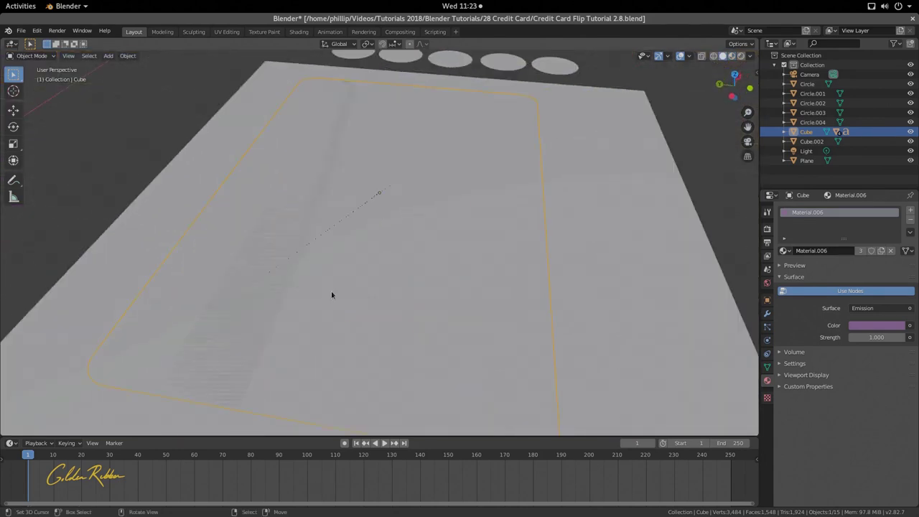
pyautogui.moveTo(331, 294); pyautogui.dragTo(320, 217, button='middle')
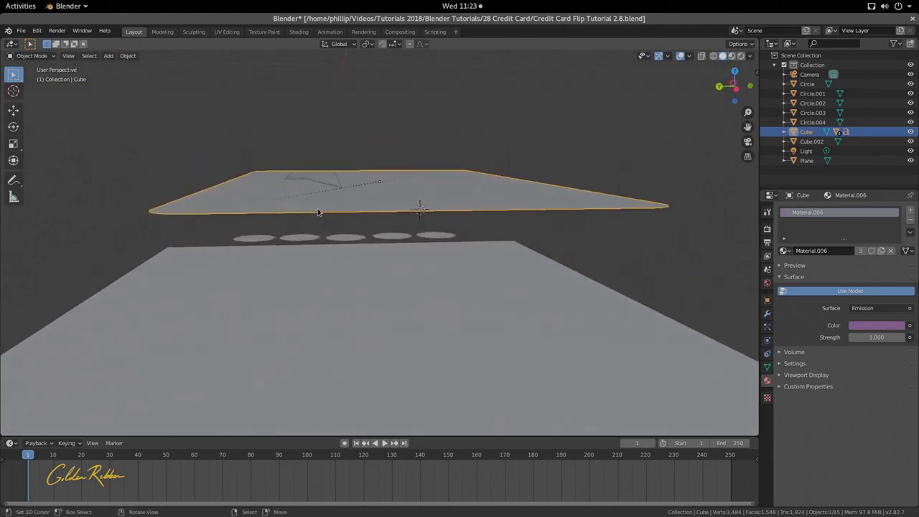
pyautogui.press('g')
pyautogui.click(248, 208)
pyautogui.click(274, 213)
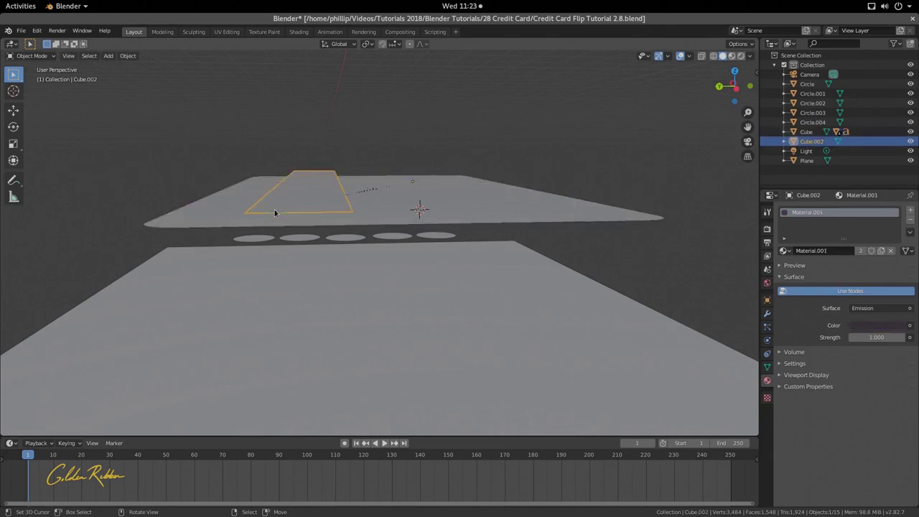
pyautogui.click(275, 211)
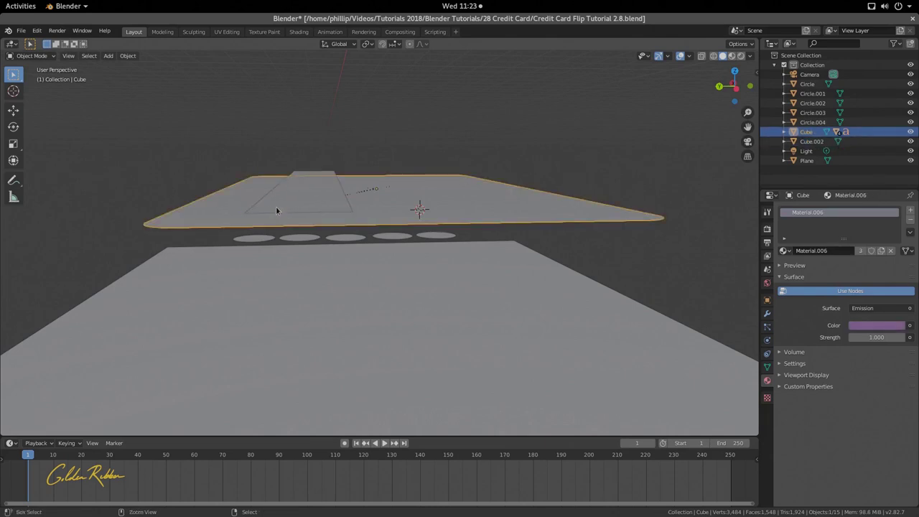
pyautogui.moveTo(276, 210); pyautogui.dragTo(280, 200)
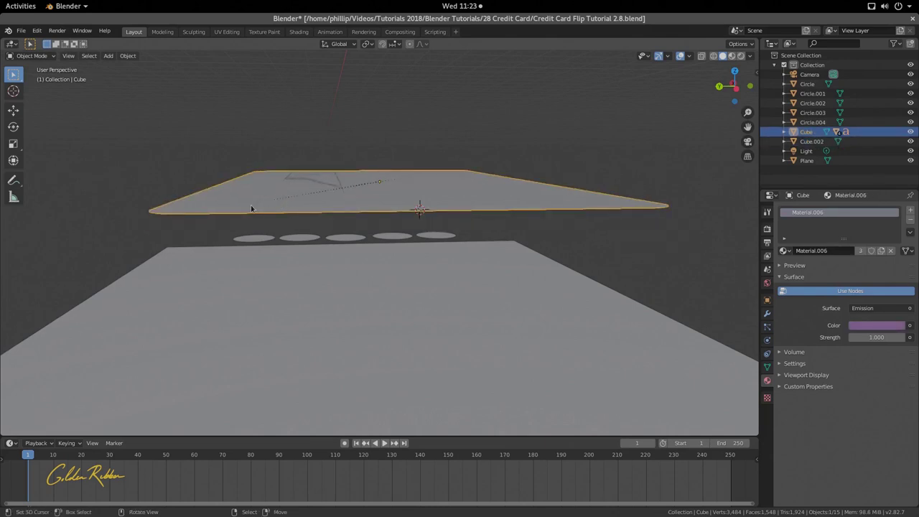
# Shift the card very slightly along Z to separate its surface from the stripe.
pyautogui.press('g')
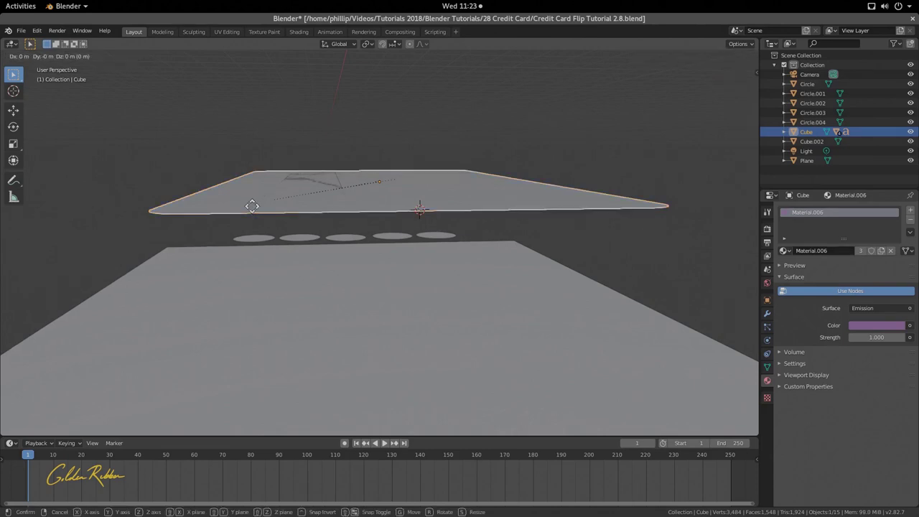
pyautogui.press('z')
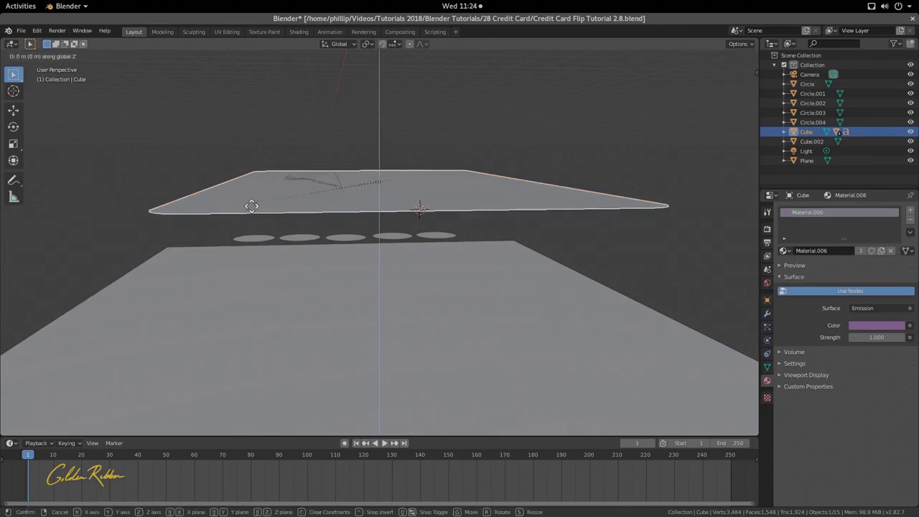
pyautogui.click(251, 206)
pyautogui.moveTo(367, 205); pyautogui.dragTo(560, 182, button='middle')
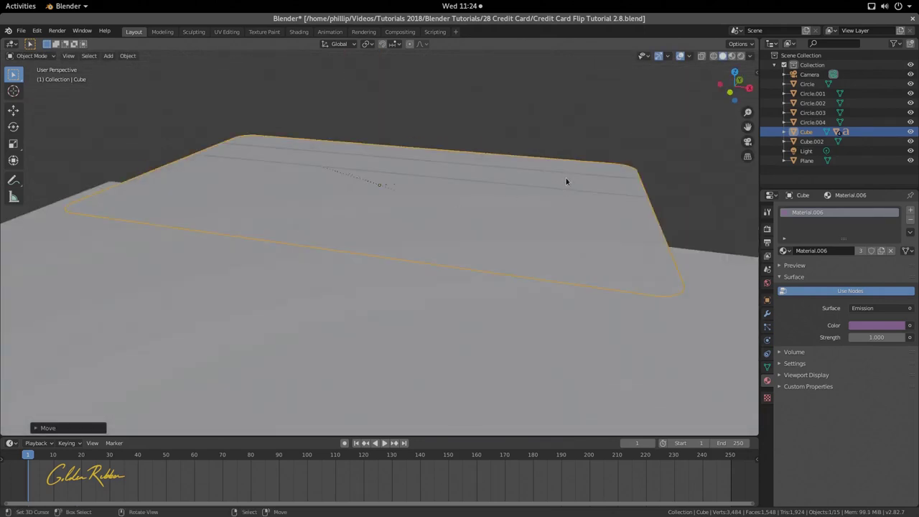
# Examine the back of the card and its magnetic stripe through the camera in Material Preview.
pyautogui.press('KP_0')
pyautogui.press('z')
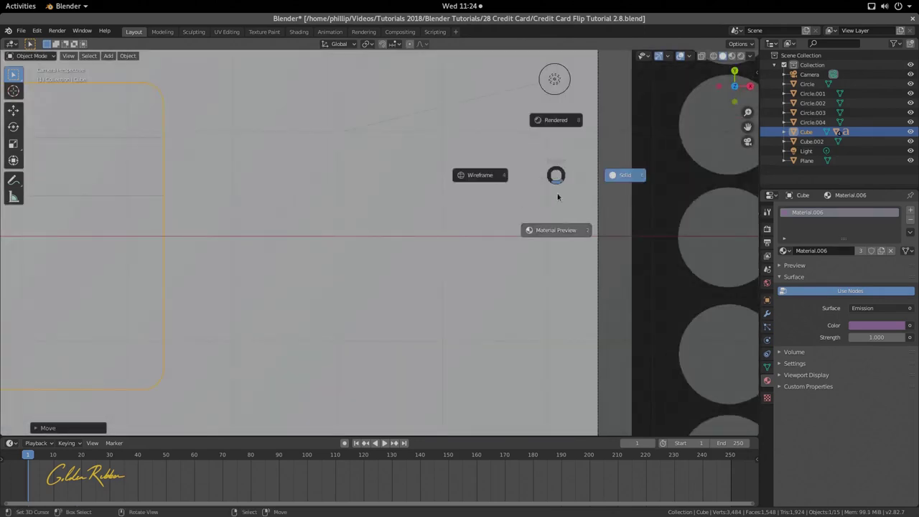
pyautogui.click(473, 177)
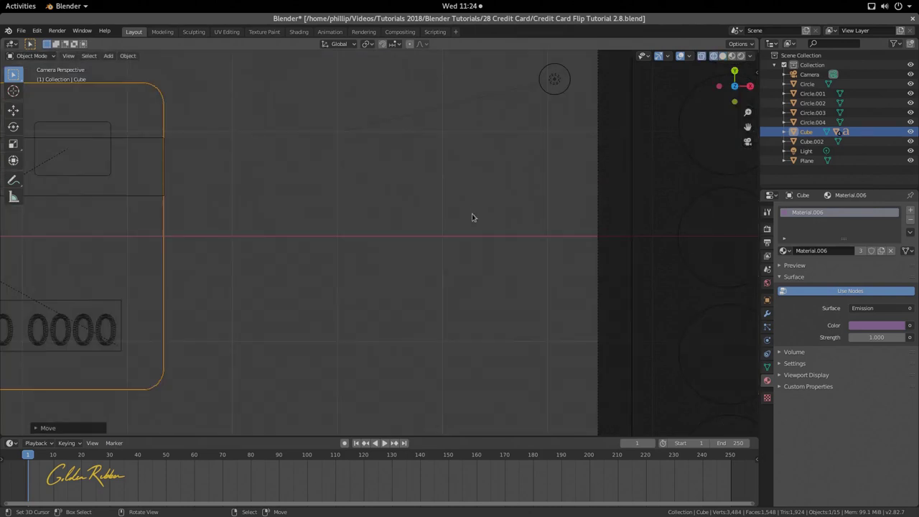
pyautogui.scroll(-3, 430, 219)
pyautogui.press('Home')
pyautogui.press('z')
pyautogui.click(566, 269)
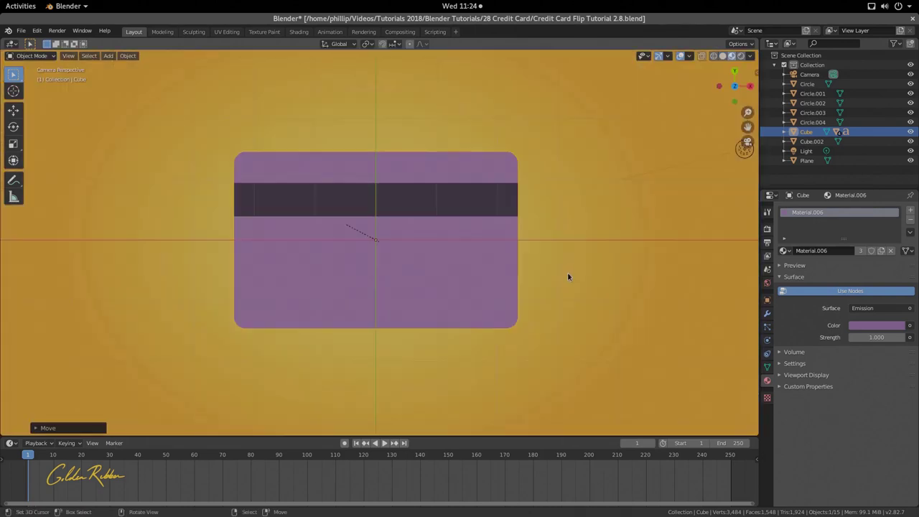
pyautogui.scroll(3, 352, 198)
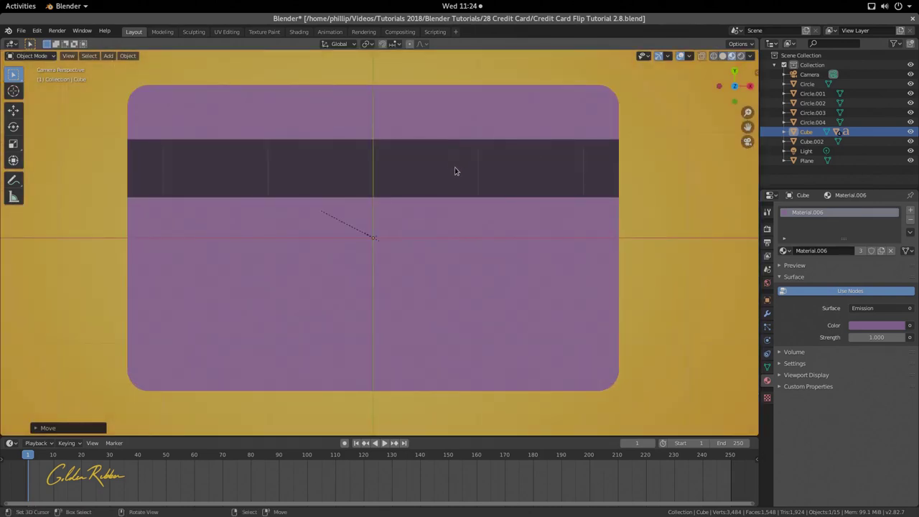
pyautogui.scroll(-3, 459, 176)
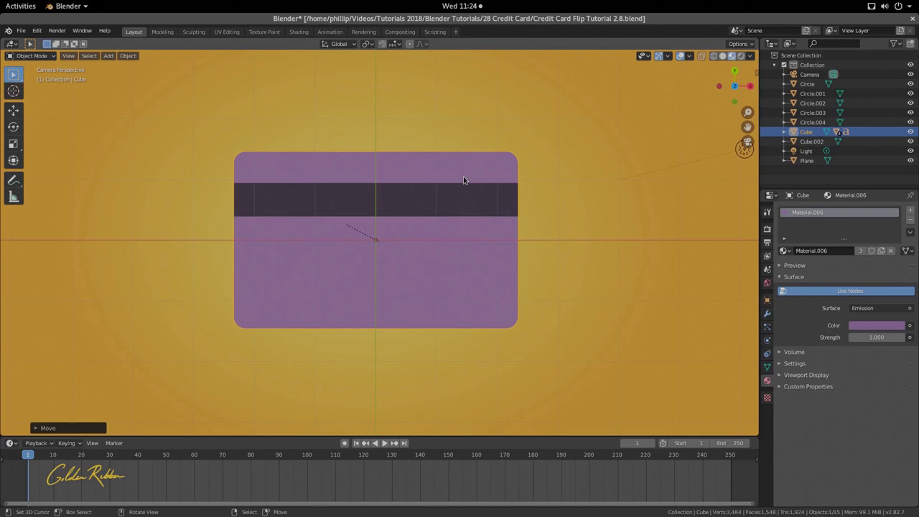
# Duplicate the magnetic stripe and place the copy about 1.18 m lower along Y, on the card's lower half.
pyautogui.scroll(2, 463, 180)
pyautogui.click(459, 188)
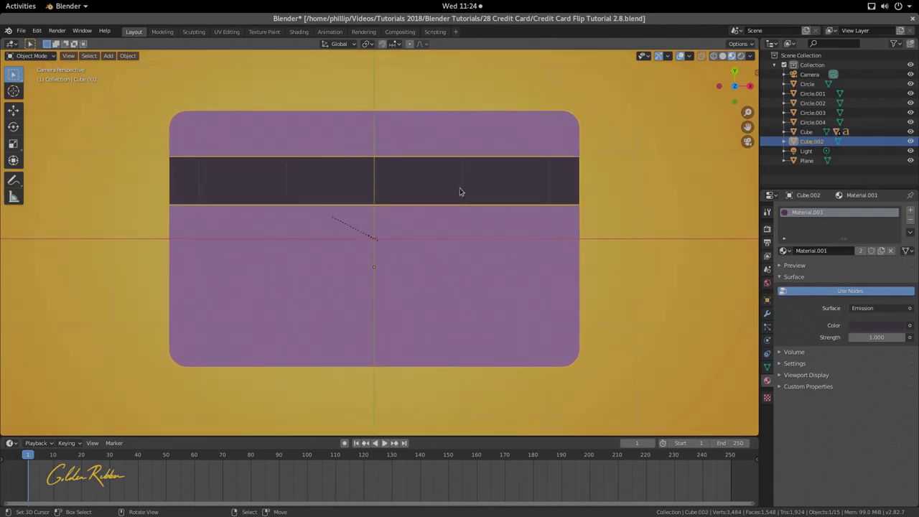
pyautogui.hotkey('shift', 'd')
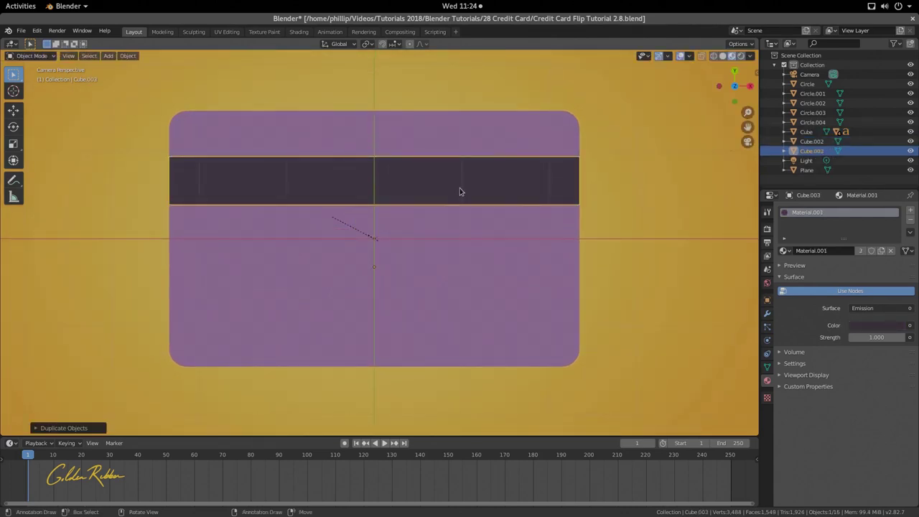
pyautogui.press('g')
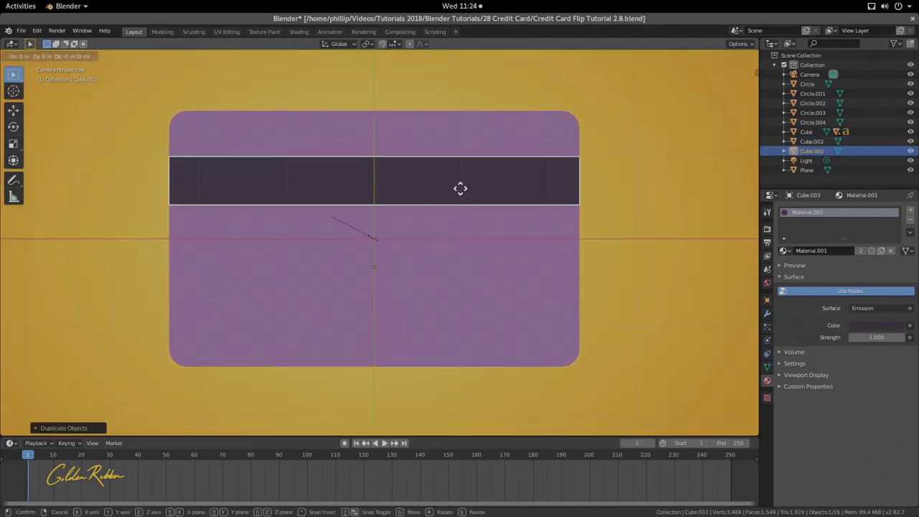
pyautogui.press('y')
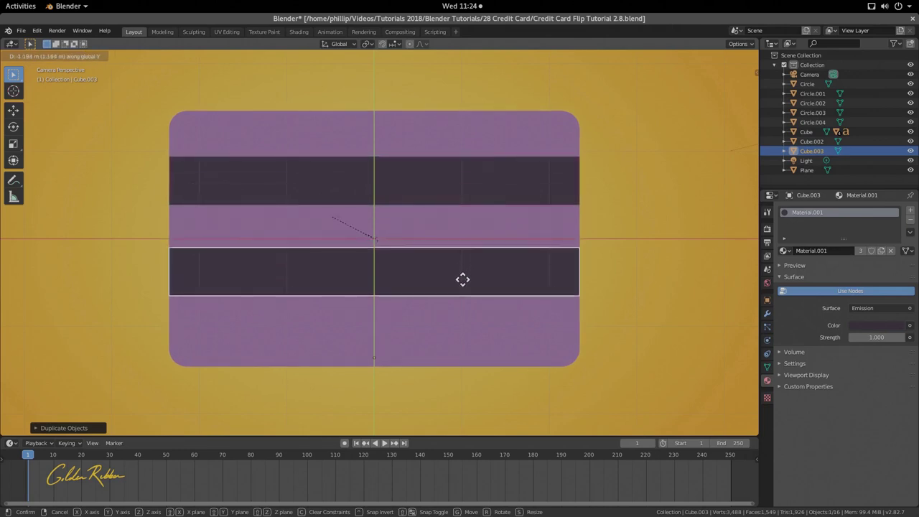
pyautogui.click(462, 279)
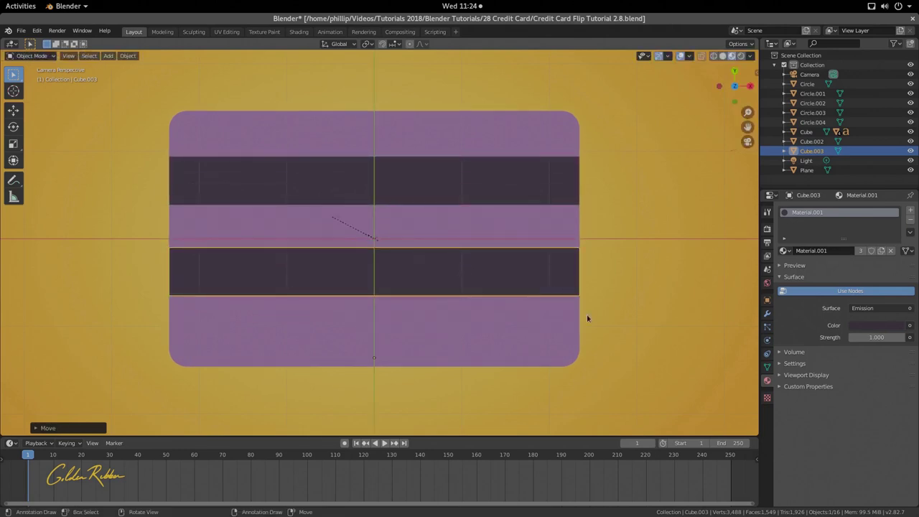
# Scale the copied stripe down to leave a margin at both card sides and raise it slightly along Y.
pyautogui.press('s')
pyautogui.click(571, 316)
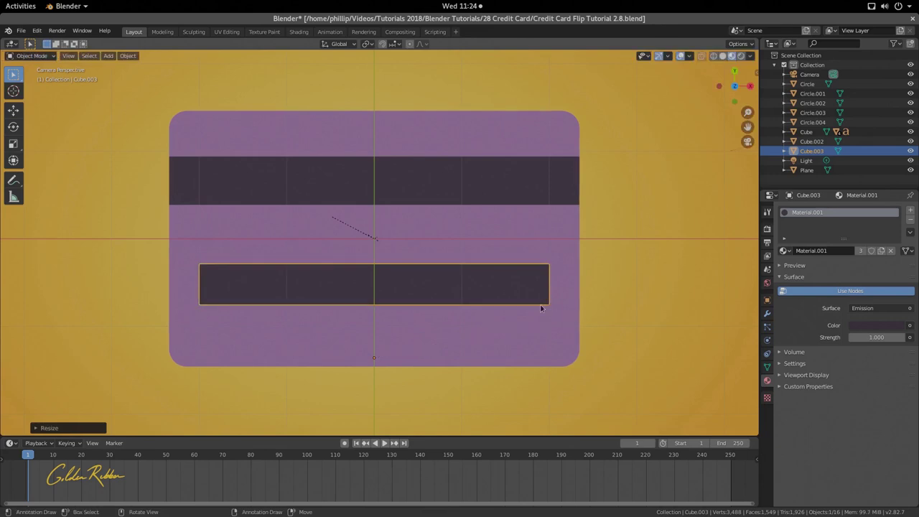
pyautogui.press('g')
pyautogui.press('y')
pyautogui.click(538, 295)
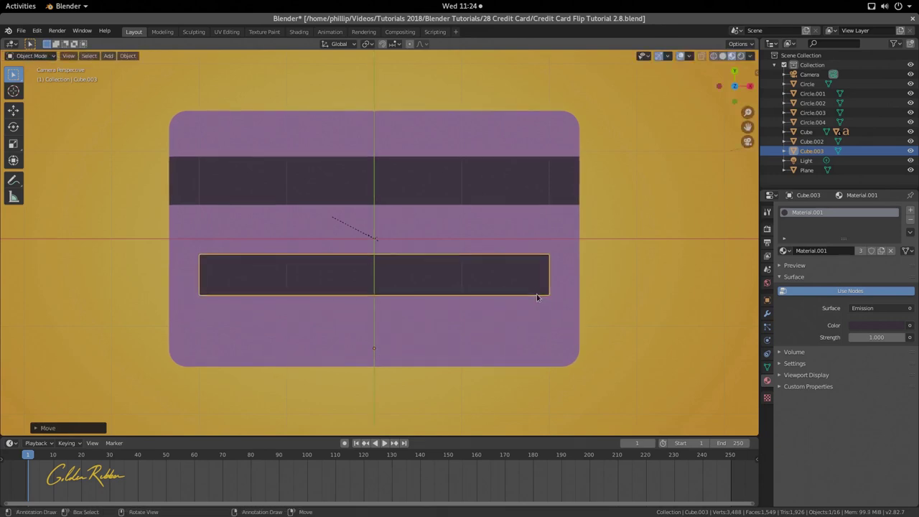
# Shorten the copied stripe by moving its left edge along X, forming a small rectangle on the right side of the card.
pyautogui.press('Tab')
pyautogui.click(208, 291)
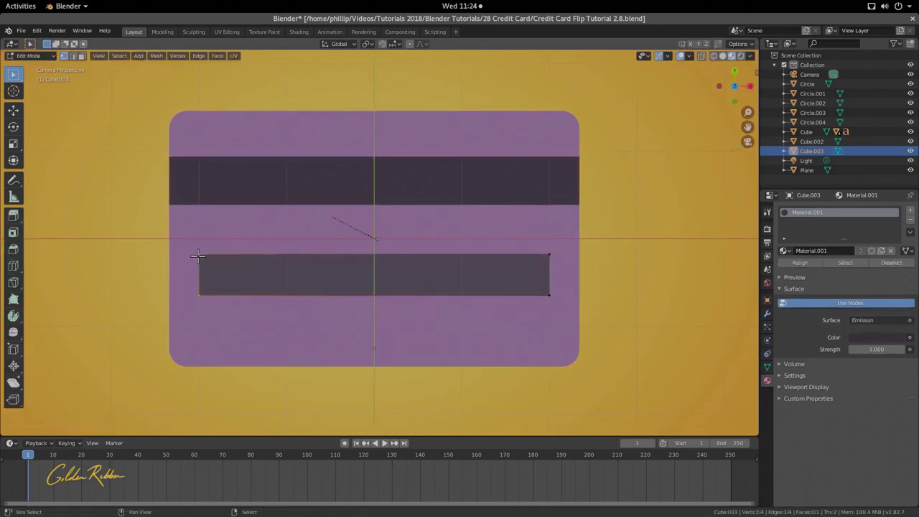
pyautogui.keyDown('shift'); pyautogui.click(199, 254); pyautogui.keyUp('shift')
pyautogui.press('g')
pyautogui.rightClick(397, 260)
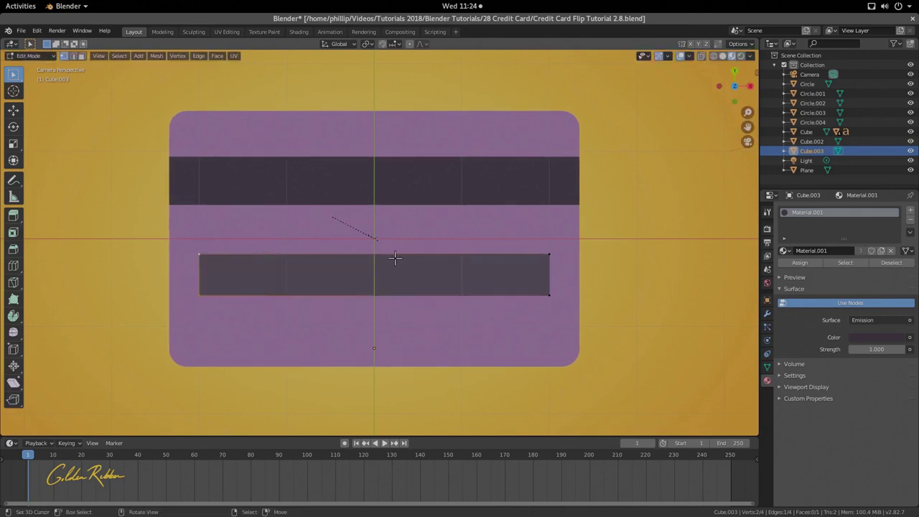
pyautogui.press('g')
pyautogui.press('x')
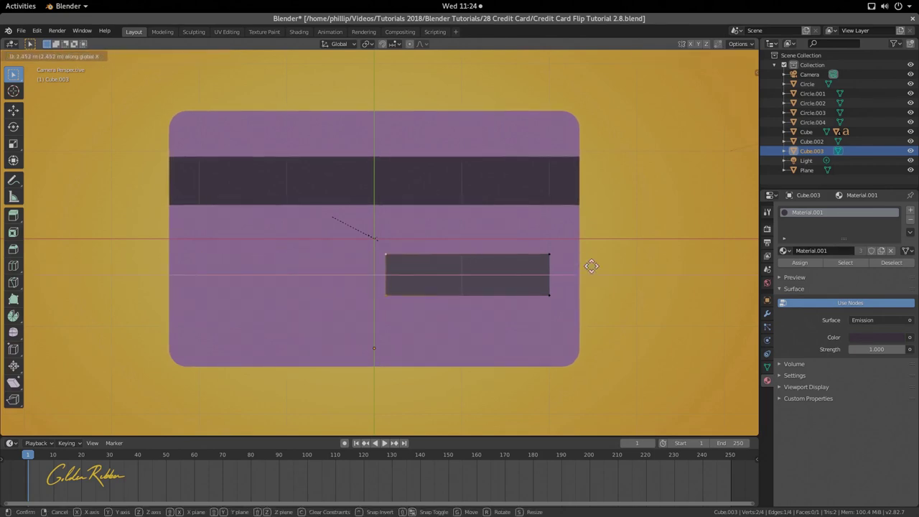
pyautogui.click(634, 269)
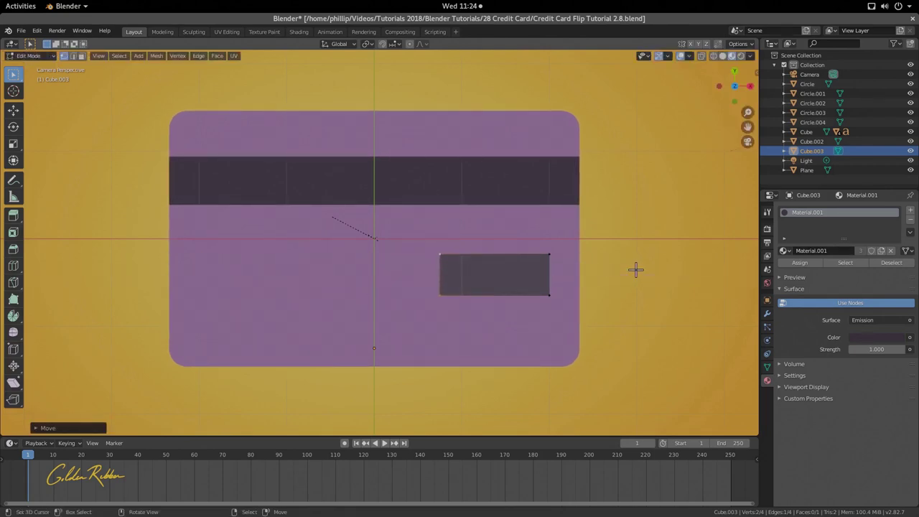
pyautogui.press('Tab')
# Duplicate the small rectangle and place the copy about 1.6 m to the left along X, leaving a narrow gap.
pyautogui.hotkey('shift', 'd')
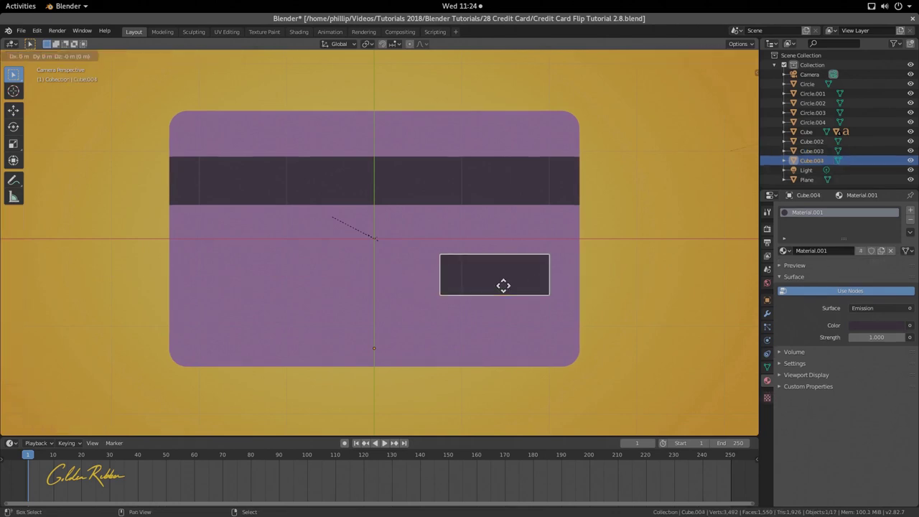
pyautogui.rightClick(502, 288)
pyautogui.press('g')
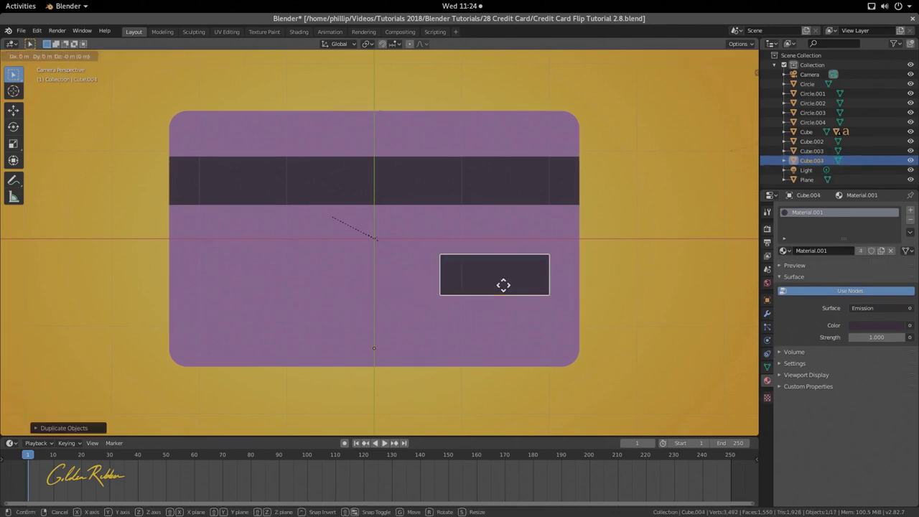
pyautogui.press('x')
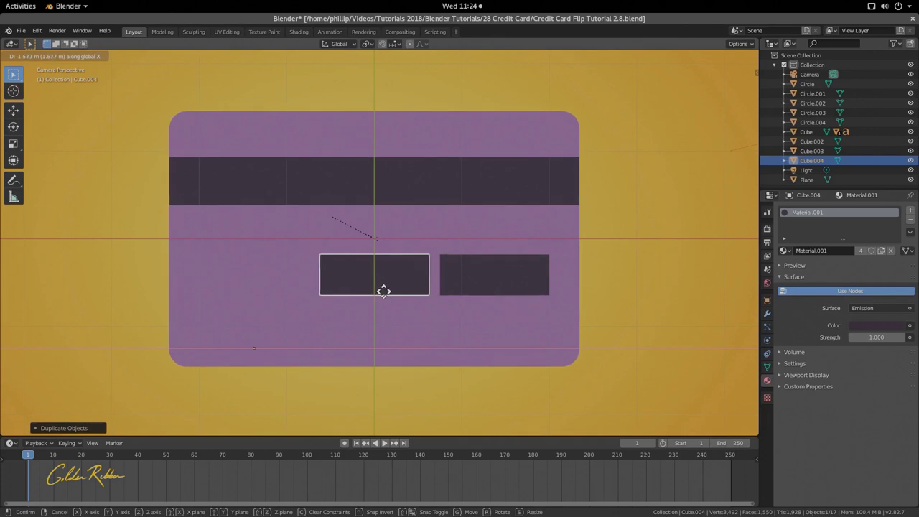
pyautogui.click(383, 290)
# Narrow the left rectangle by moving its left edge about 0.6 m inward along X.
pyautogui.press('Tab')
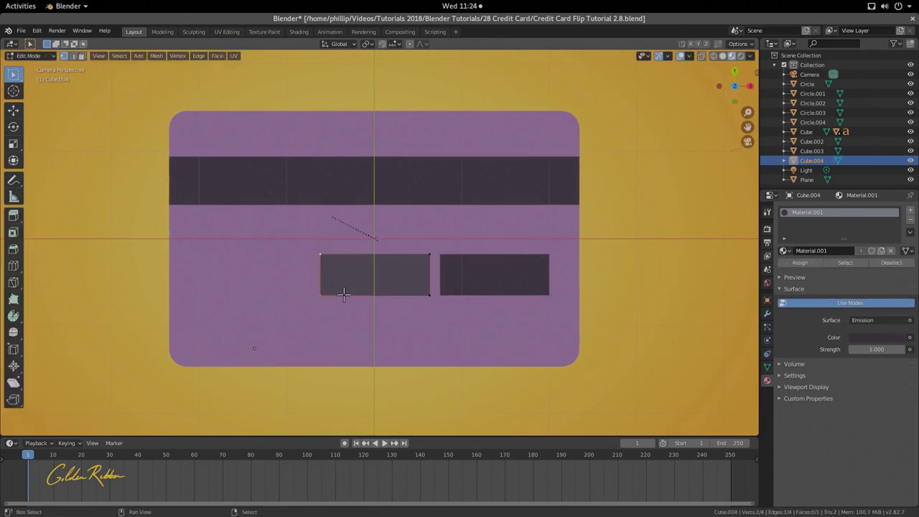
pyautogui.press('g')
pyautogui.press('x')
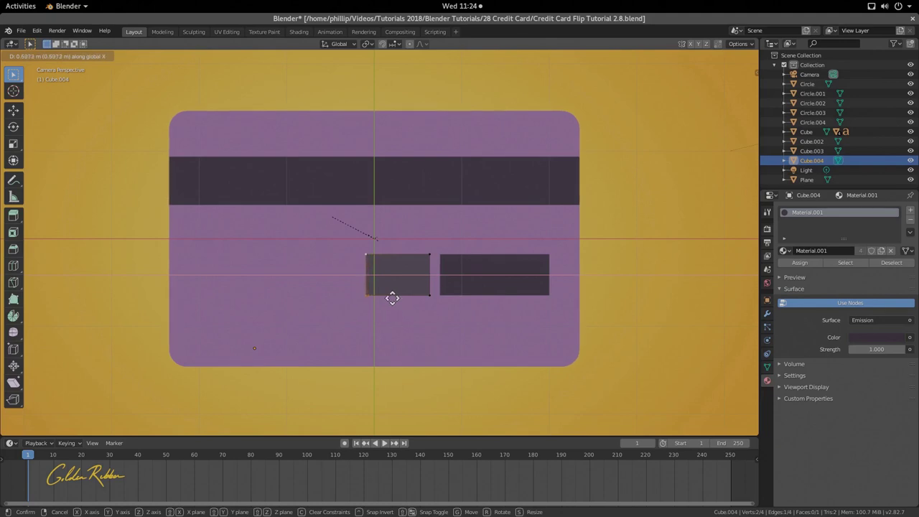
pyautogui.click(392, 298)
pyautogui.press('Tab')
# Link the pale yellow material of the topmost palette circle to both small rectangles.
pyautogui.keyDown('shift'); pyautogui.click(469, 277); pyautogui.keyUp('shift')
pyautogui.scroll(-1, 468, 276)
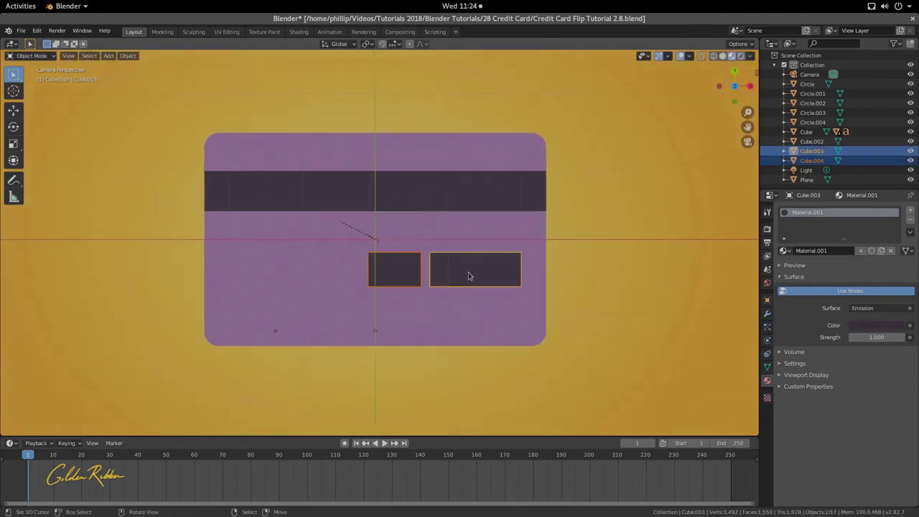
pyautogui.scroll(-2, 468, 276)
pyautogui.keyDown('shift'); pyautogui.moveTo(455, 285); pyautogui.dragTo(505, 202, button='middle'); pyautogui.keyUp('shift')
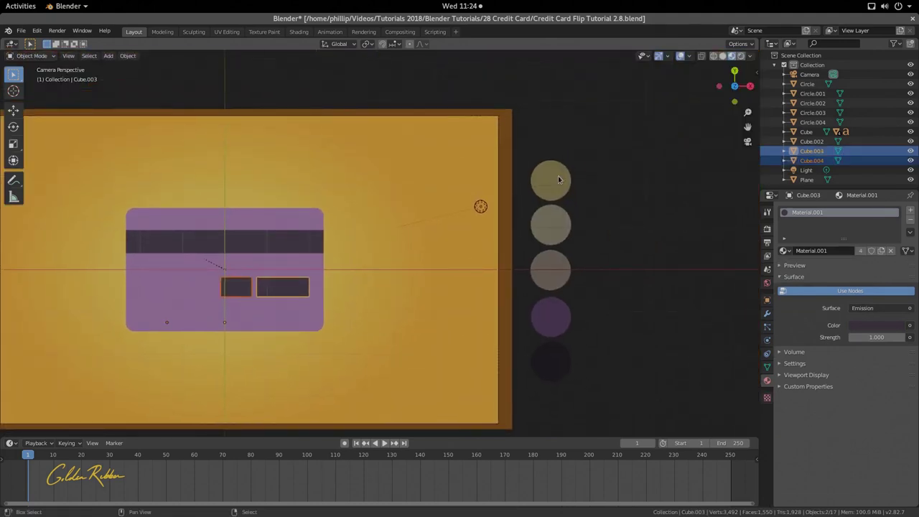
pyautogui.keyDown('shift'); pyautogui.click(559, 179); pyautogui.keyUp('shift')
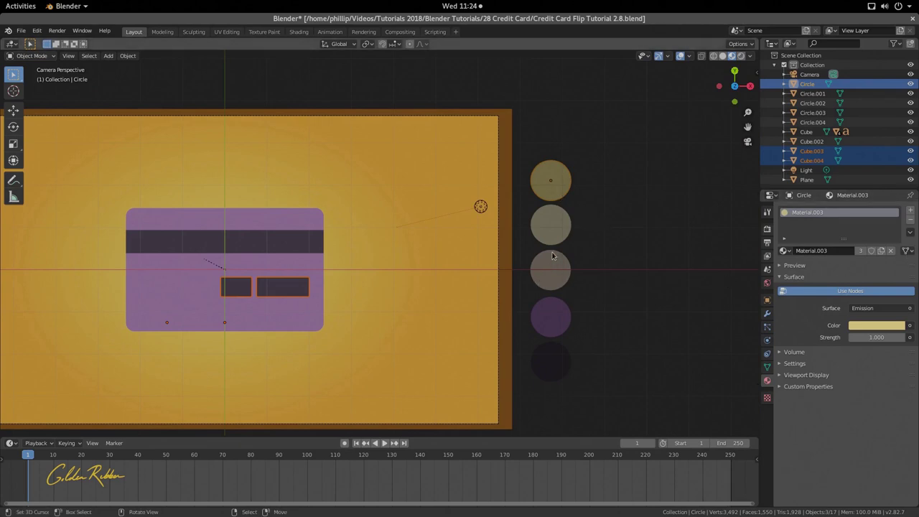
pyautogui.hotkey('ctrl', 'l')
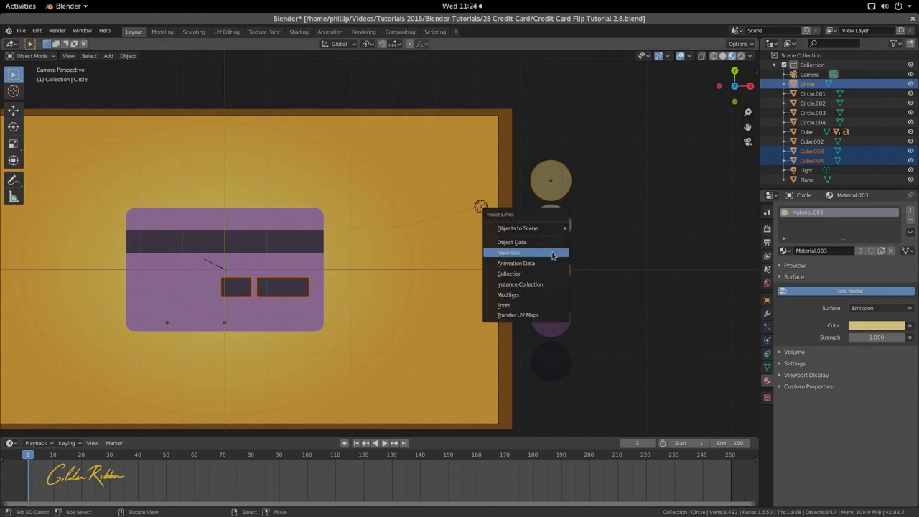
pyautogui.click(553, 253)
pyautogui.click(274, 261)
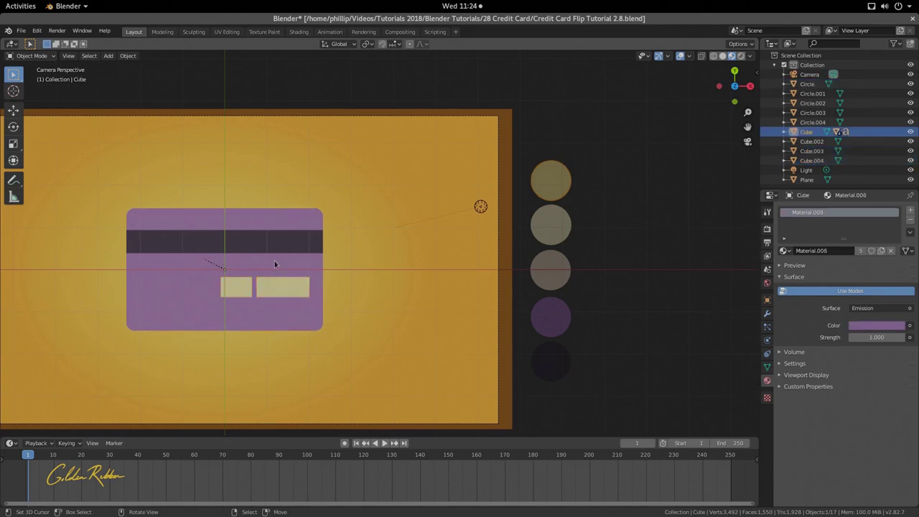
pyautogui.click(270, 280)
pyautogui.click(245, 281)
pyautogui.click(258, 230)
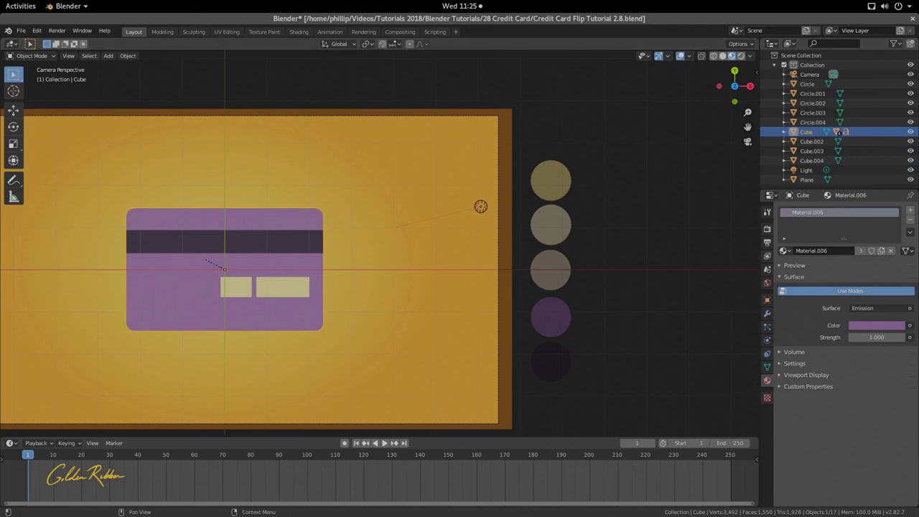
pyautogui.moveTo(250, 296); pyautogui.dragTo(307, 290, button='middle')
pyautogui.press('KP_0')
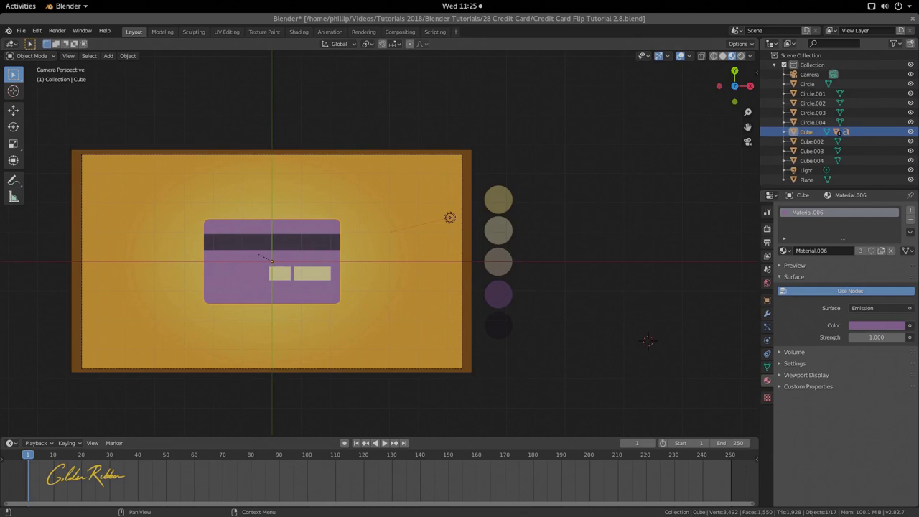
# Move both yellow rectangles together slightly down along Y.
pyautogui.scroll(3, 262, 293)
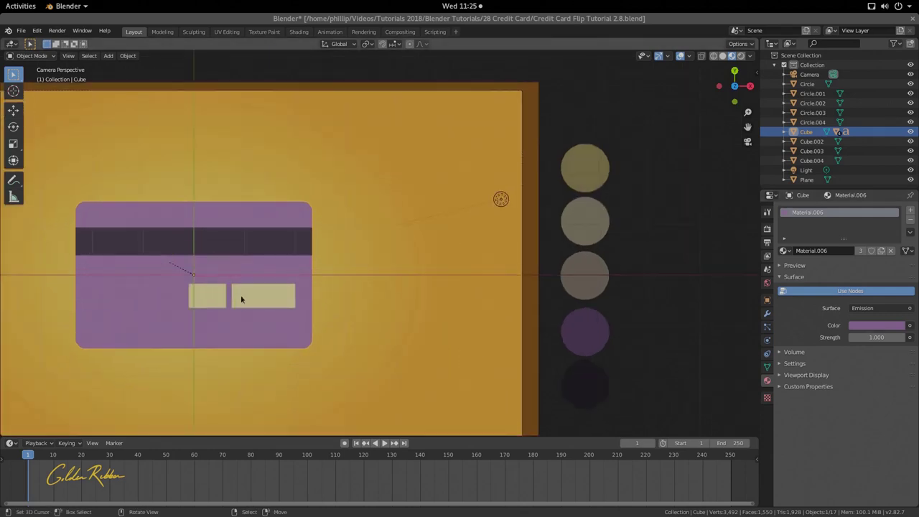
pyautogui.click(240, 296)
pyautogui.keyDown('shift'); pyautogui.click(216, 297); pyautogui.keyUp('shift')
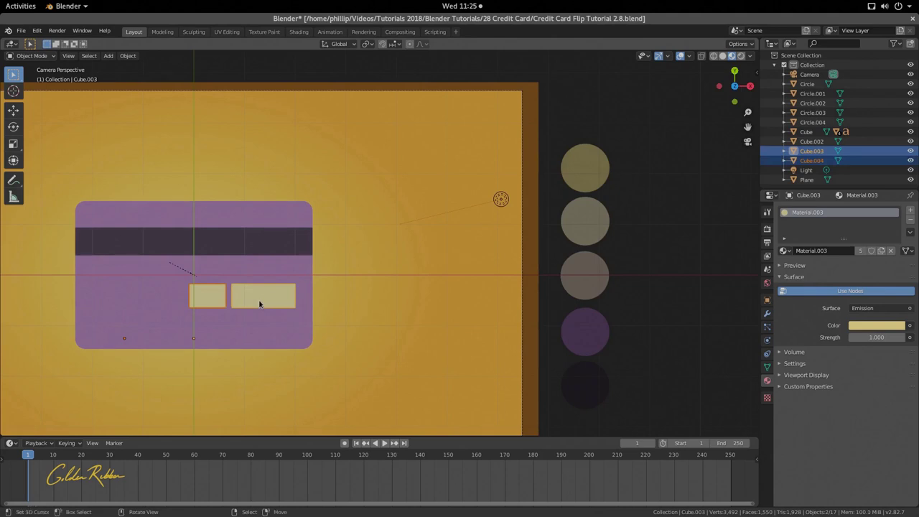
pyautogui.press('g')
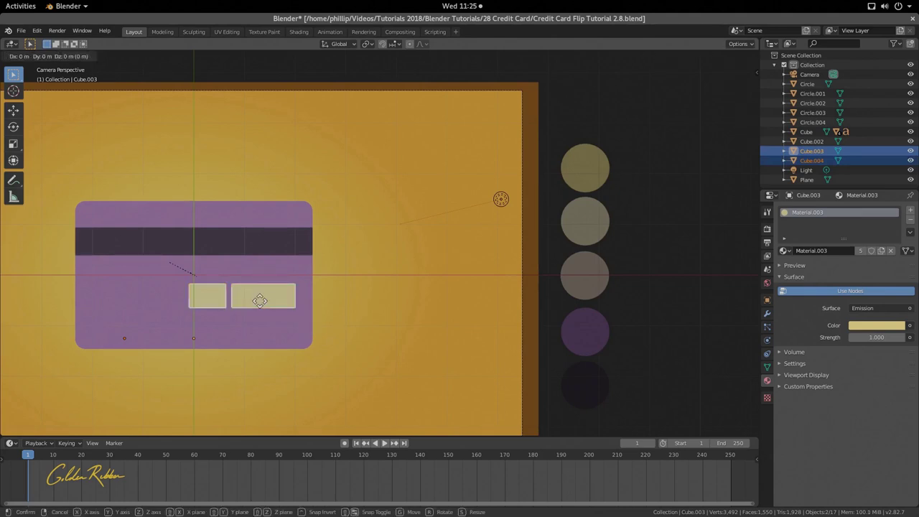
pyautogui.press('x')
pyautogui.press('z')
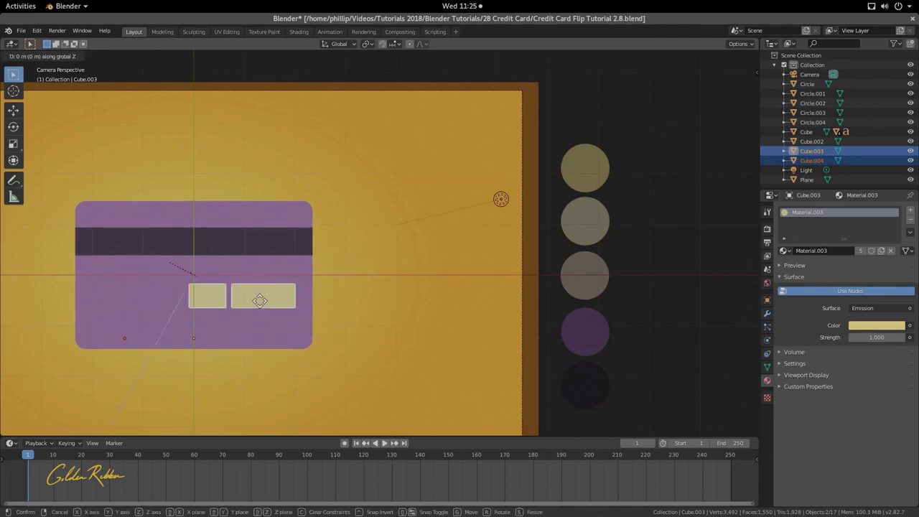
pyautogui.press('y')
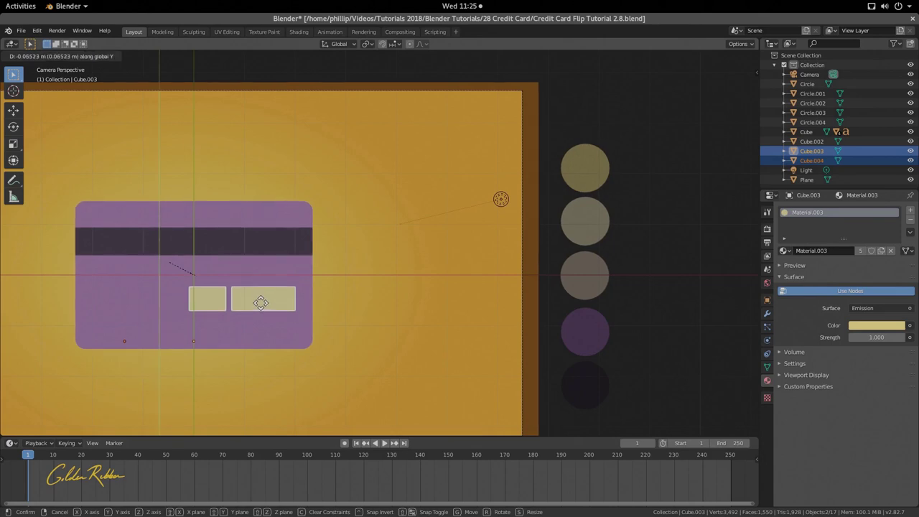
pyautogui.click(259, 300)
# Parent the dark stripe and both yellow rectangles on the card's back to the purple card body.
pyautogui.keyDown('shift'); pyautogui.moveTo(229, 245); pyautogui.dragTo(313, 271, button='middle'); pyautogui.keyUp('shift')
pyautogui.scroll(4, 330, 260)
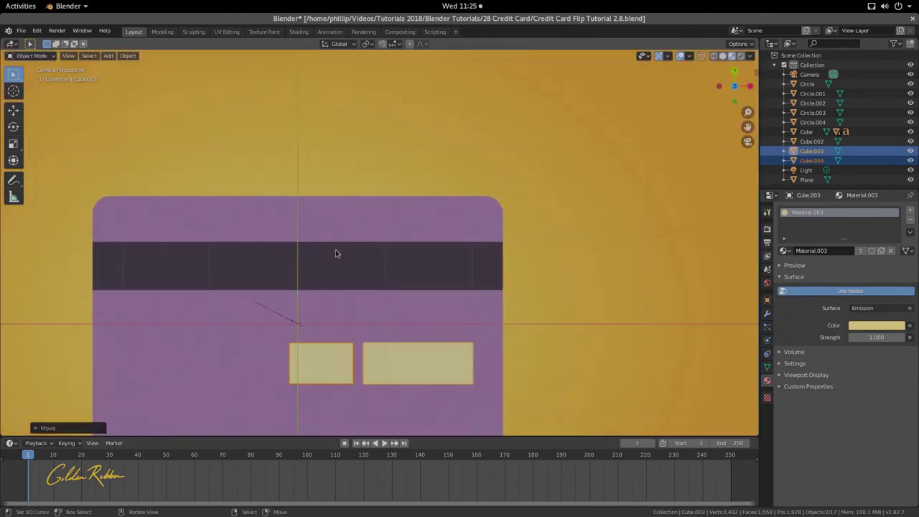
pyautogui.scroll(-5, 335, 249)
pyautogui.keyDown('shift'); pyautogui.click(380, 308); pyautogui.keyUp('shift')
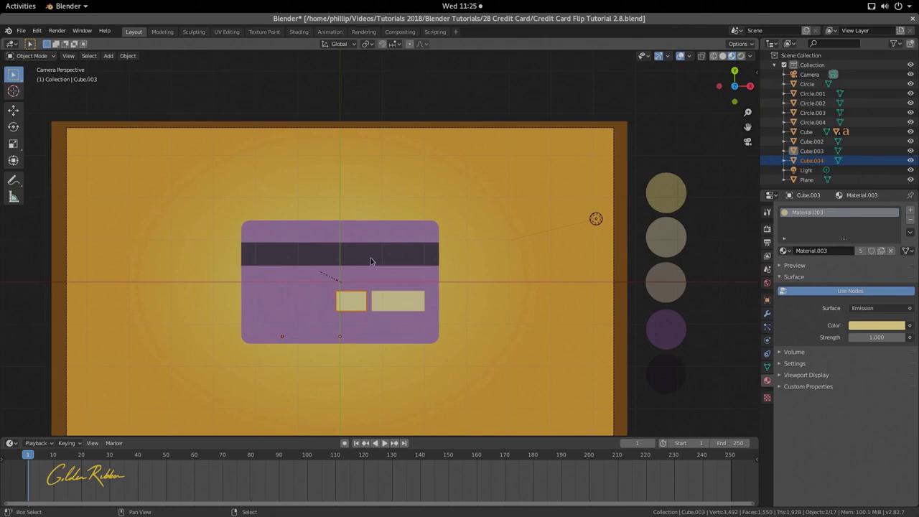
pyautogui.keyDown('shift'); pyautogui.click(371, 261); pyautogui.keyUp('shift')
pyautogui.keyDown('shift'); pyautogui.click(377, 296); pyautogui.keyUp('shift')
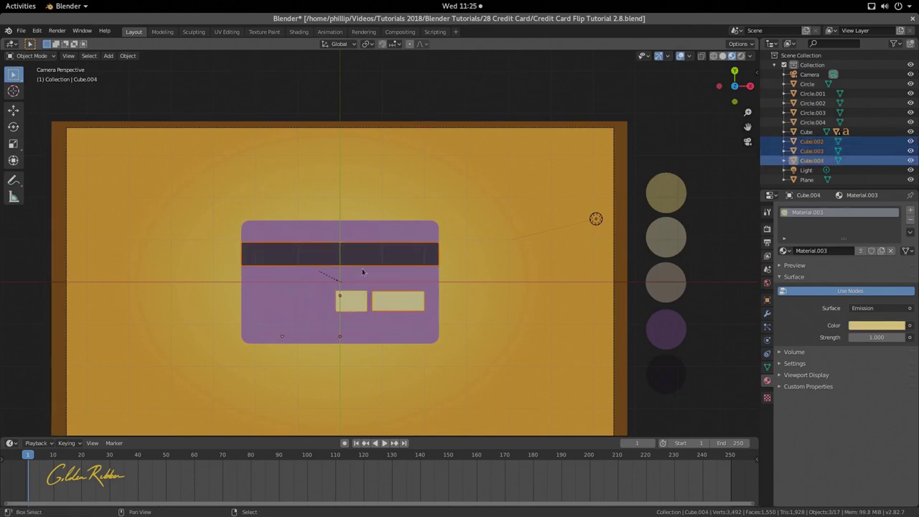
pyautogui.keyDown('shift'); pyautogui.click(252, 342); pyautogui.keyUp('shift')
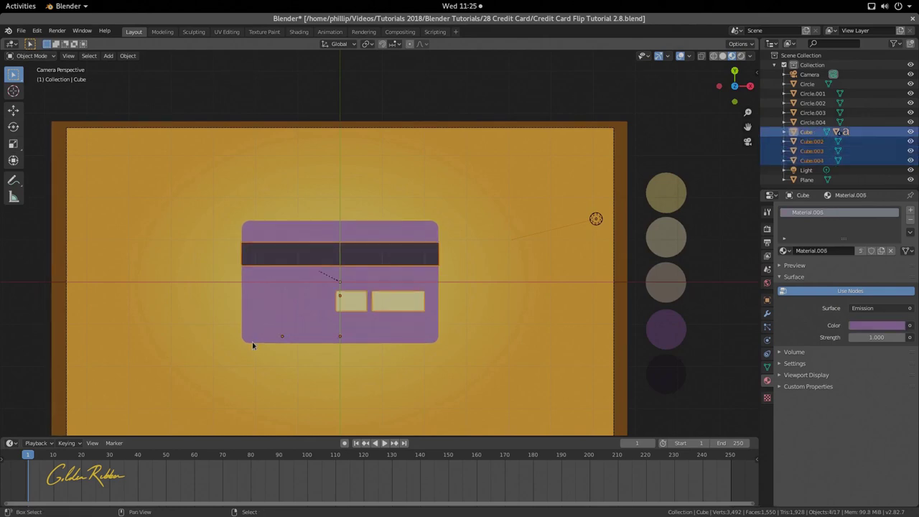
pyautogui.hotkey('ctrl', 'p')
pyautogui.click(404, 297)
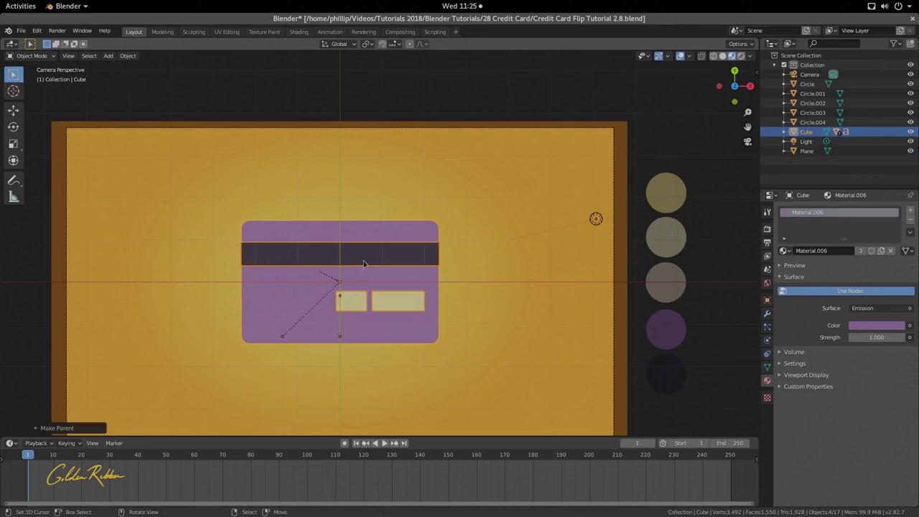
# Preview the card's flip by rotating it about the global Y axis without keeping the rotation.
pyautogui.press('r')
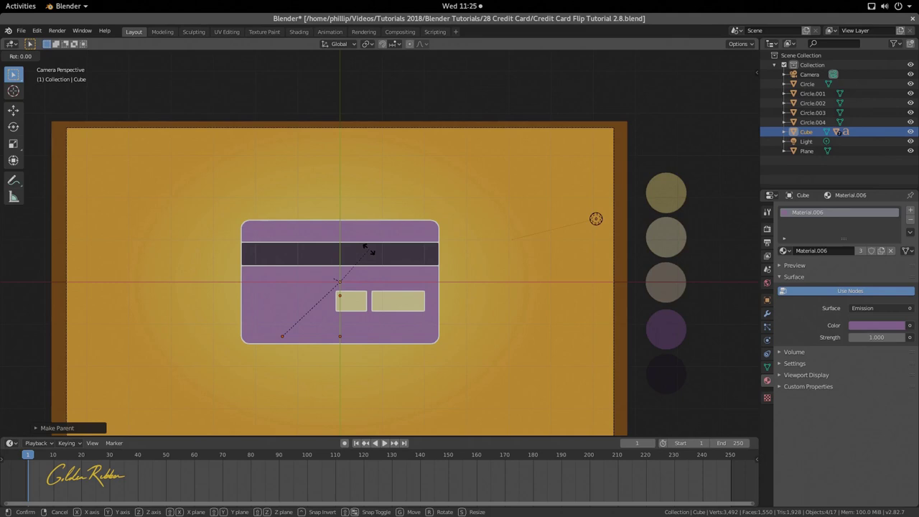
pyautogui.press('y')
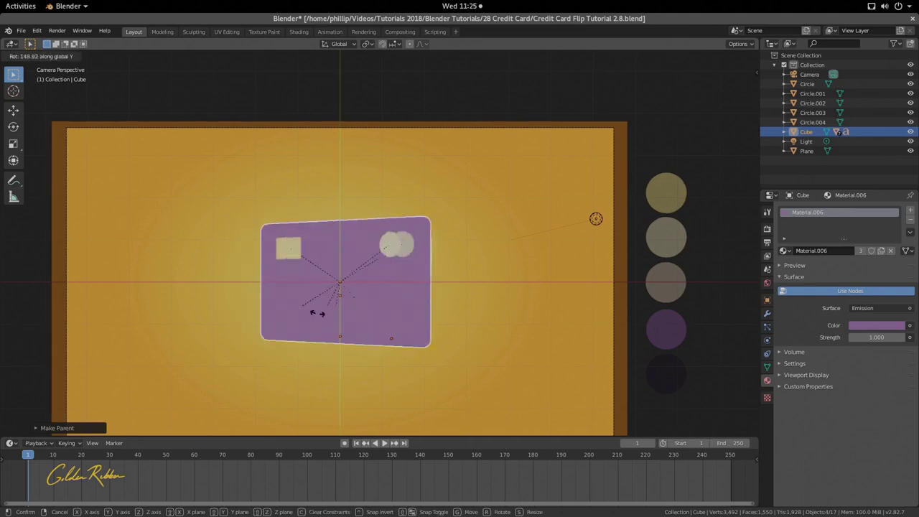
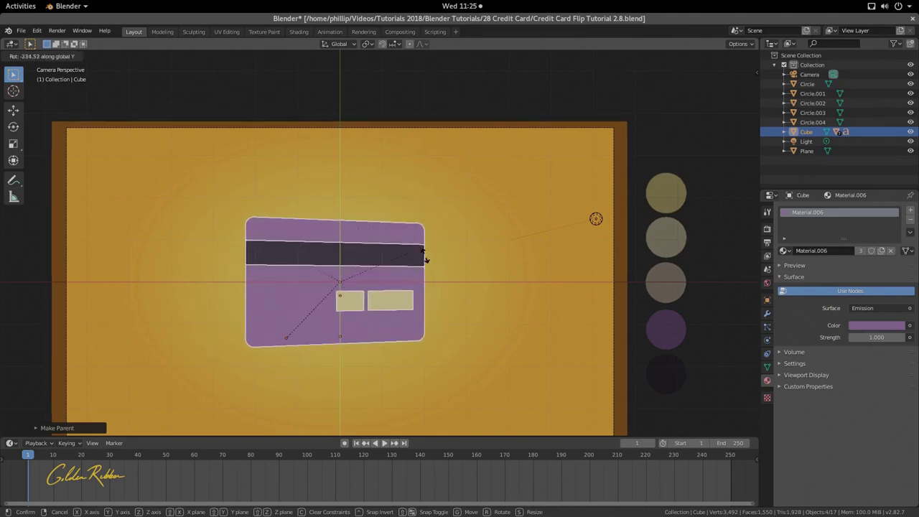
pyautogui.rightClick(276, 240)
# Duplicate the dark stripe on the card's back, keeping the copy in place over the original.
pyautogui.scroll(1, 328, 295)
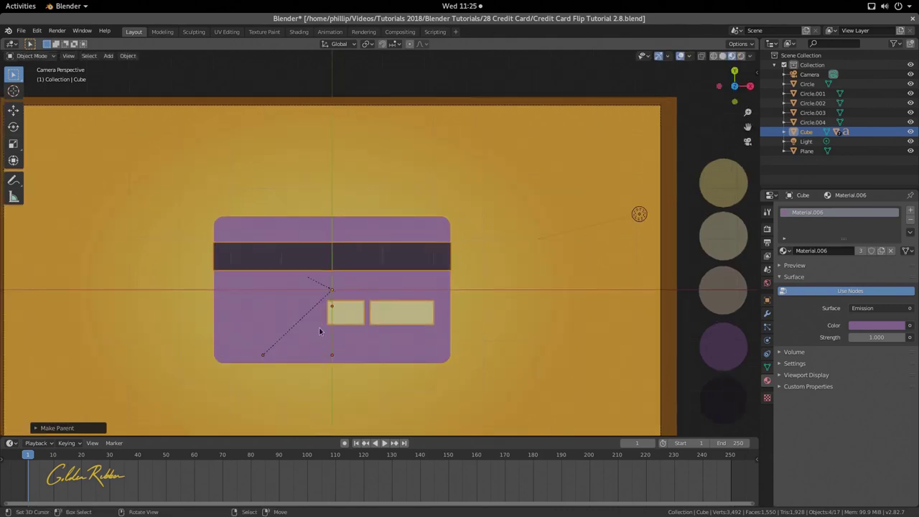
pyautogui.scroll(2, 320, 331)
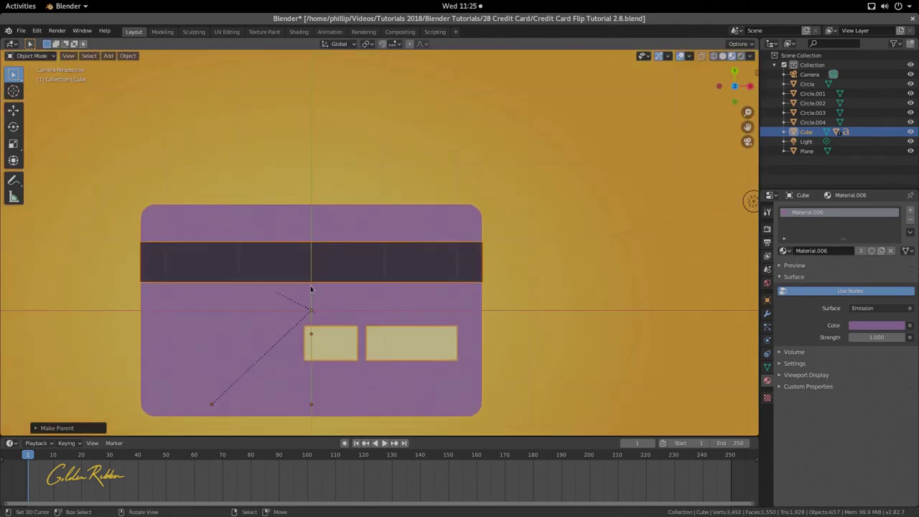
pyautogui.click(308, 277)
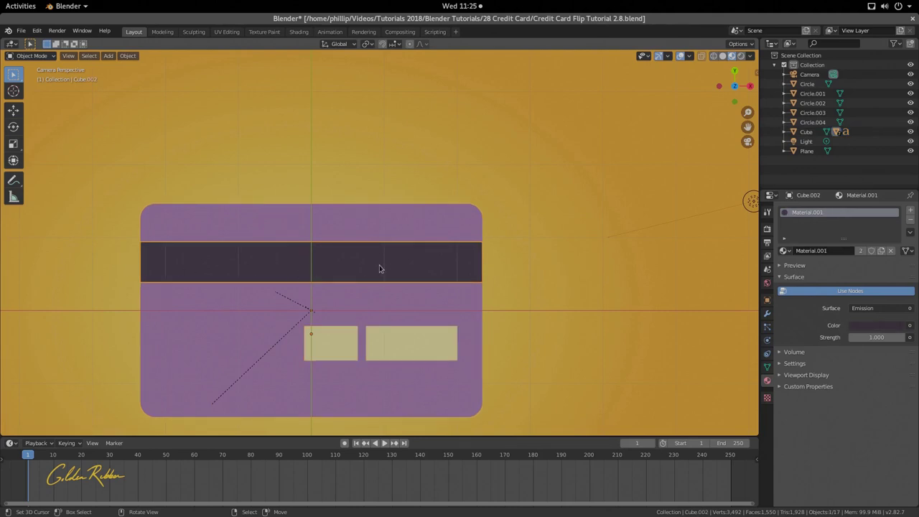
pyautogui.hotkey('shift', 'a')
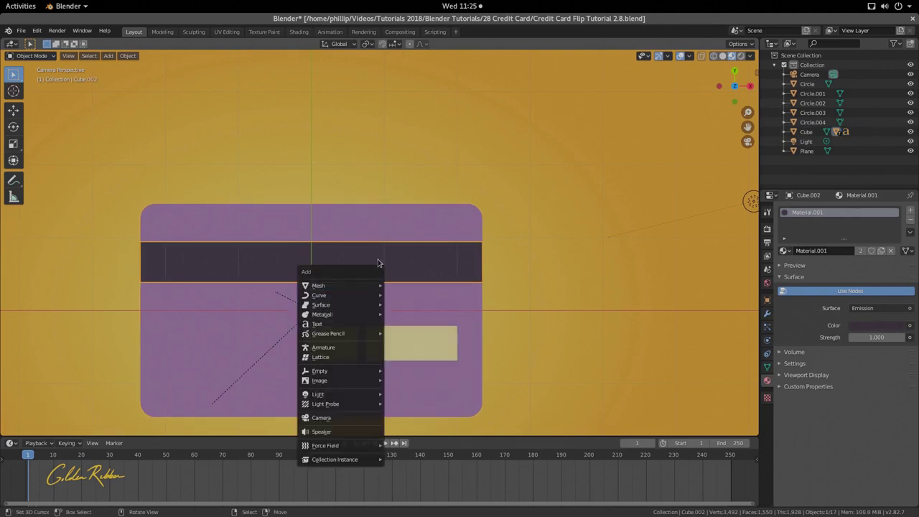
pyautogui.press('Escape')
pyautogui.hotkey('shift', 'd')
pyautogui.rightClick(352, 267)
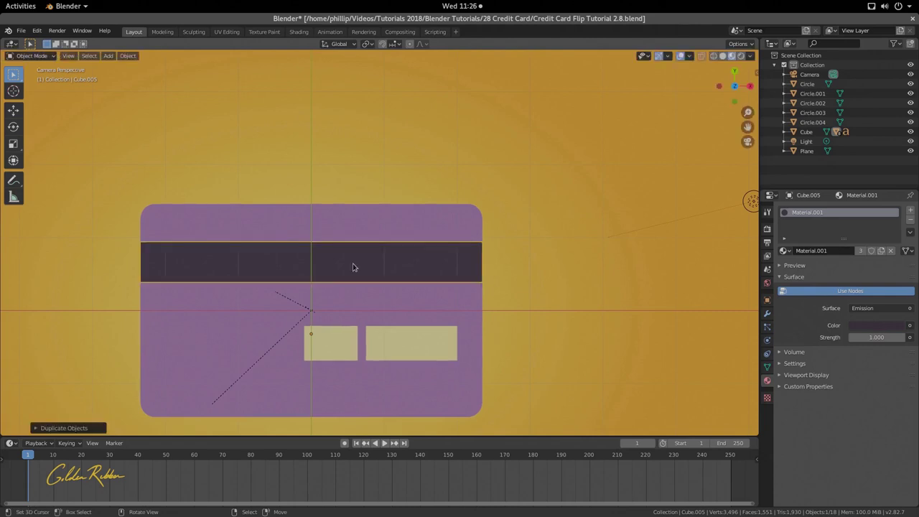
# Shorten the stripe copy by moving its left edge along X, leaving a small block at the card's right end.
pyautogui.scroll(2, 141, 264)
pyautogui.press('Tab')
pyautogui.keyDown('shift'); pyautogui.moveTo(168, 261); pyautogui.dragTo(203, 229, button='middle'); pyautogui.keyUp('shift')
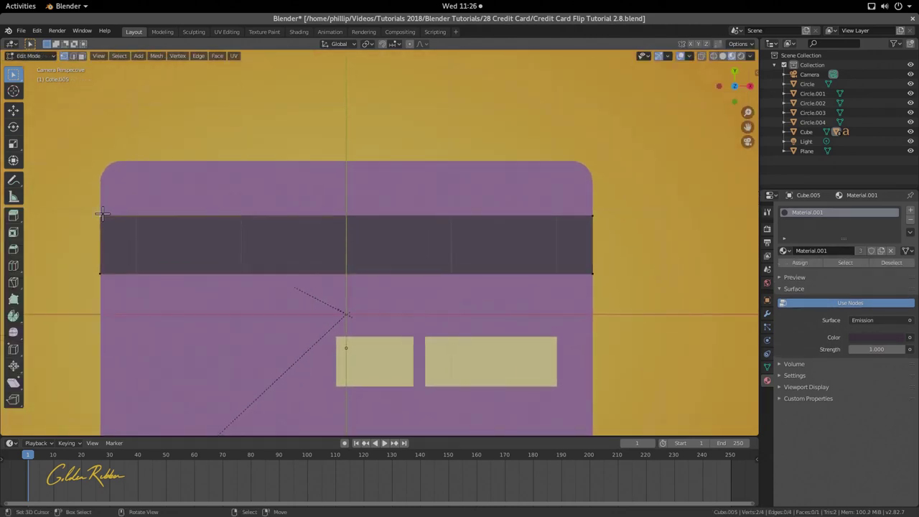
pyautogui.keyDown('shift'); pyautogui.click(100, 273); pyautogui.keyUp('shift')
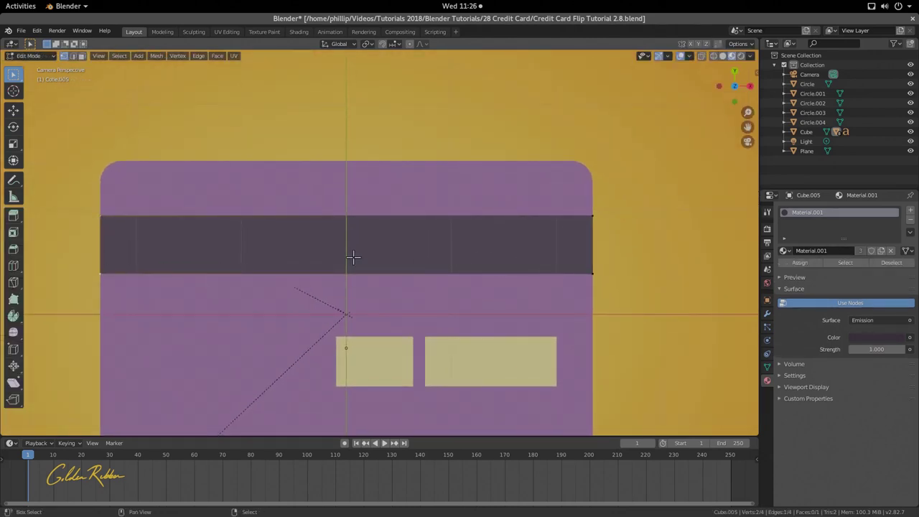
pyautogui.press('g')
pyautogui.press('x')
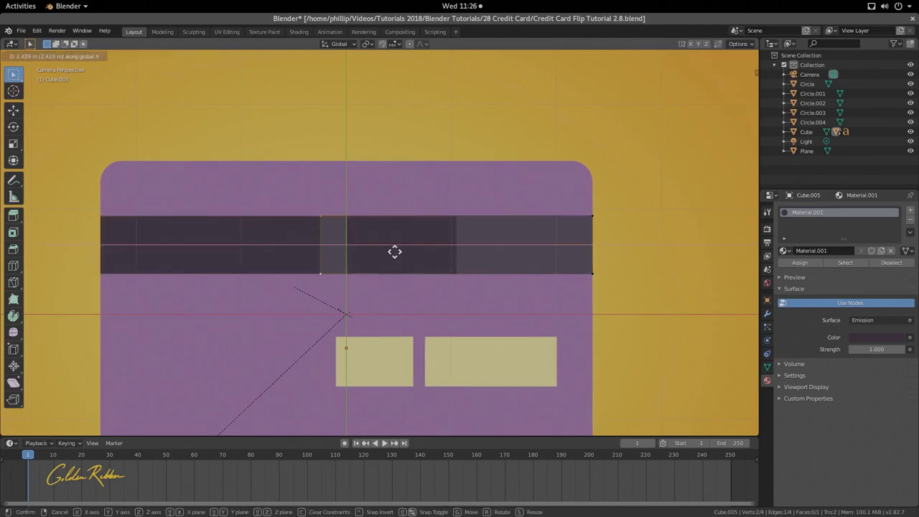
pyautogui.click(574, 252)
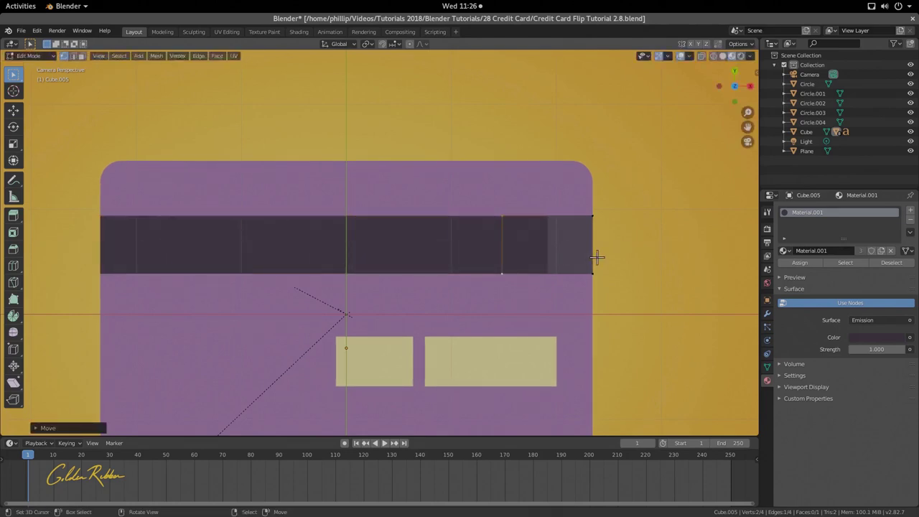
pyautogui.press('Tab')
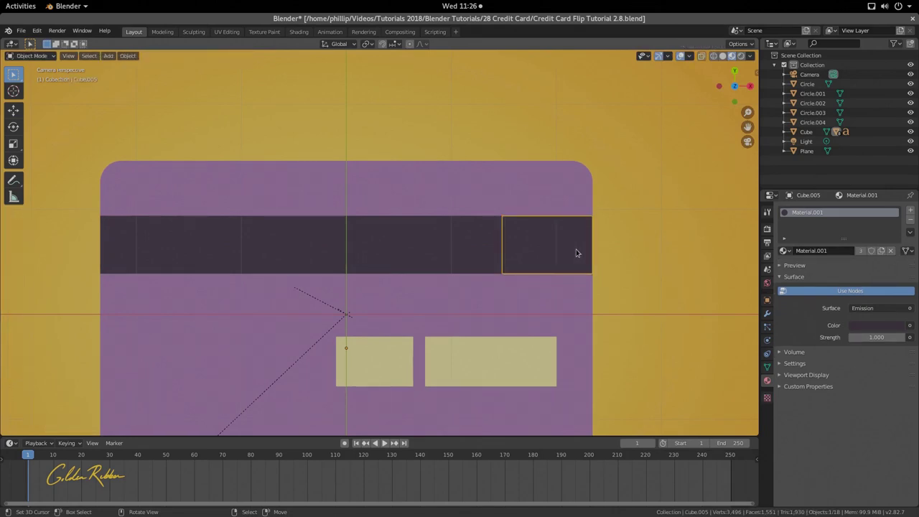
# Raise the small dark block slightly above the stripe along Z.
pyautogui.press('g')
pyautogui.press('z')
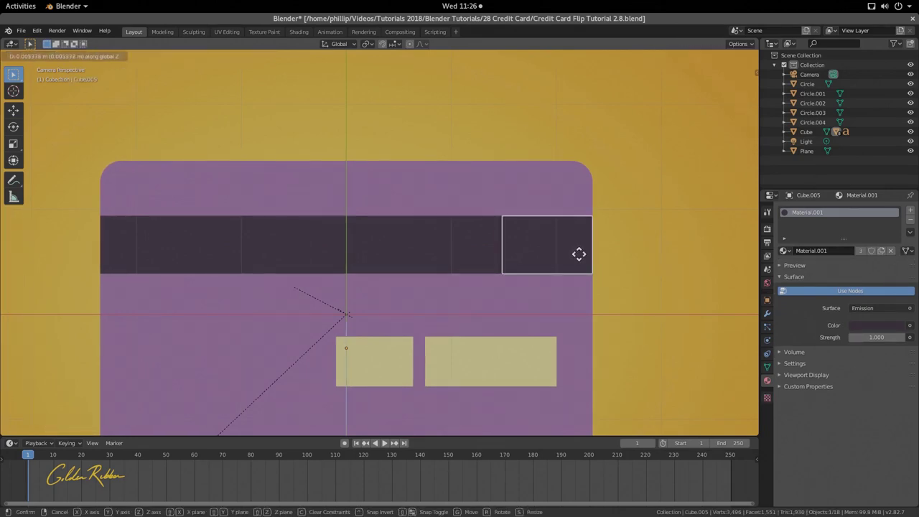
pyautogui.click(581, 259)
# Slant the block into a parallelogram by moving its upper edge about 0.5 m to the left along X.
pyautogui.press('Tab')
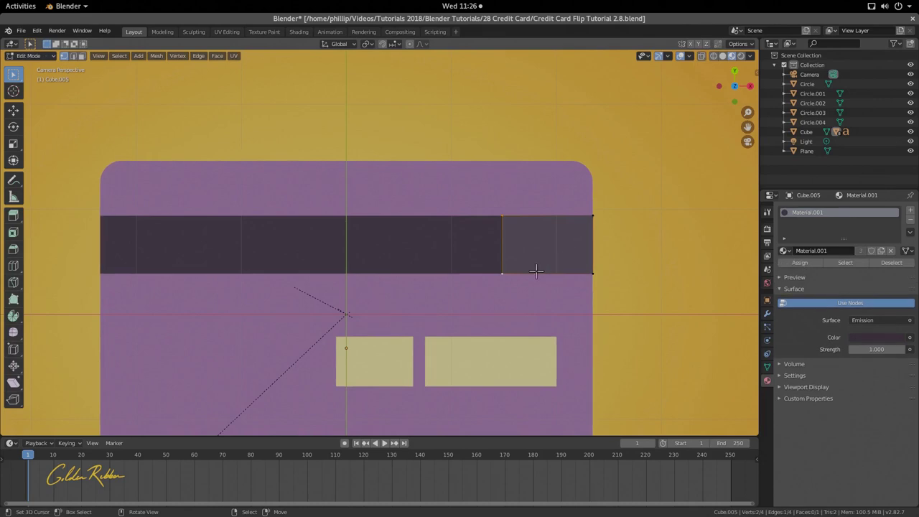
pyautogui.scroll(1, 524, 271)
pyautogui.keyDown('shift'); pyautogui.moveTo(424, 274); pyautogui.dragTo(340, 281, button='middle'); pyautogui.keyUp('shift')
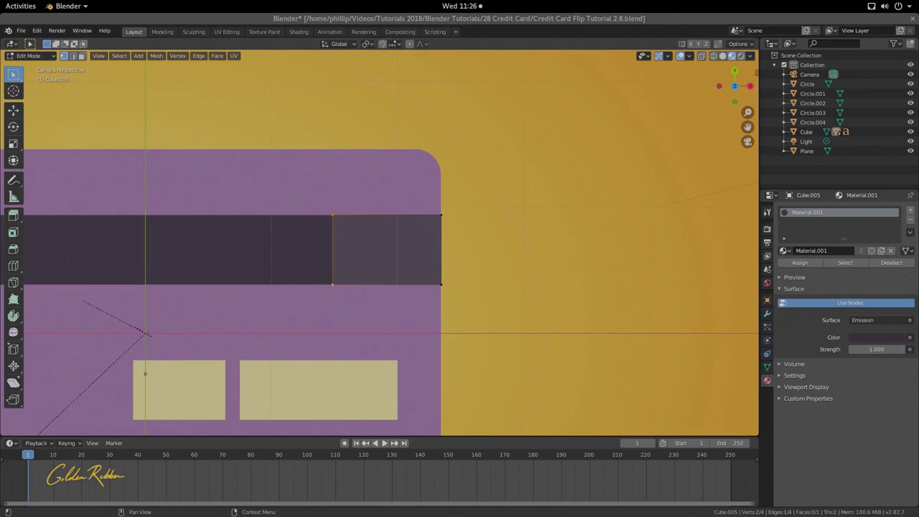
pyautogui.scroll(1, 379, 243)
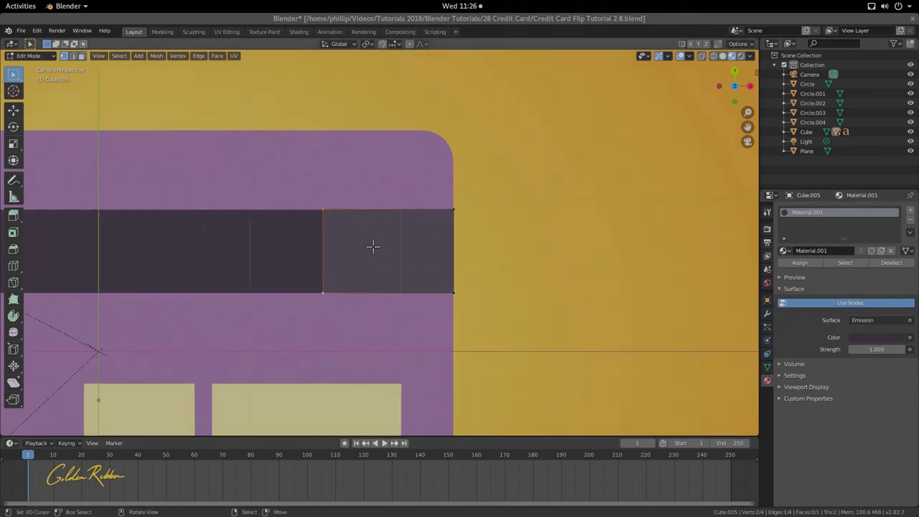
pyautogui.keyDown('shift'); pyautogui.click(453, 210); pyautogui.keyUp('shift')
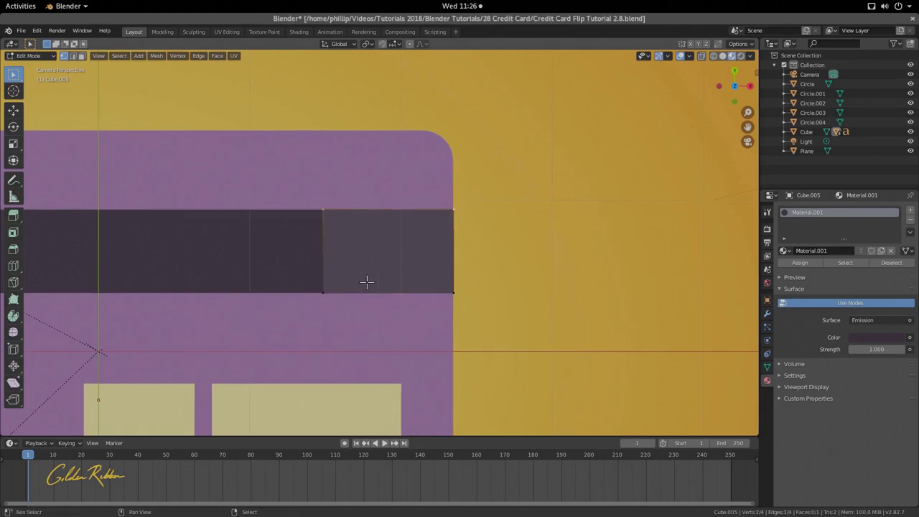
pyautogui.press('g')
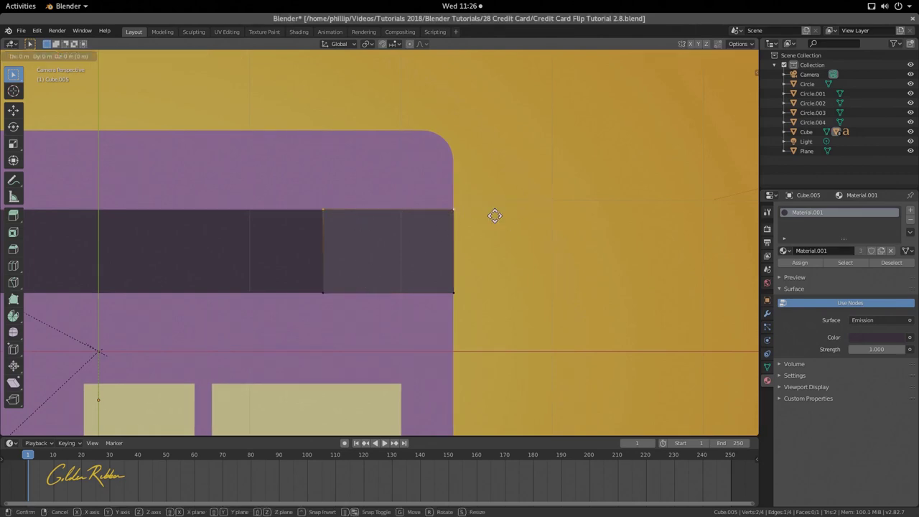
pyautogui.press('x')
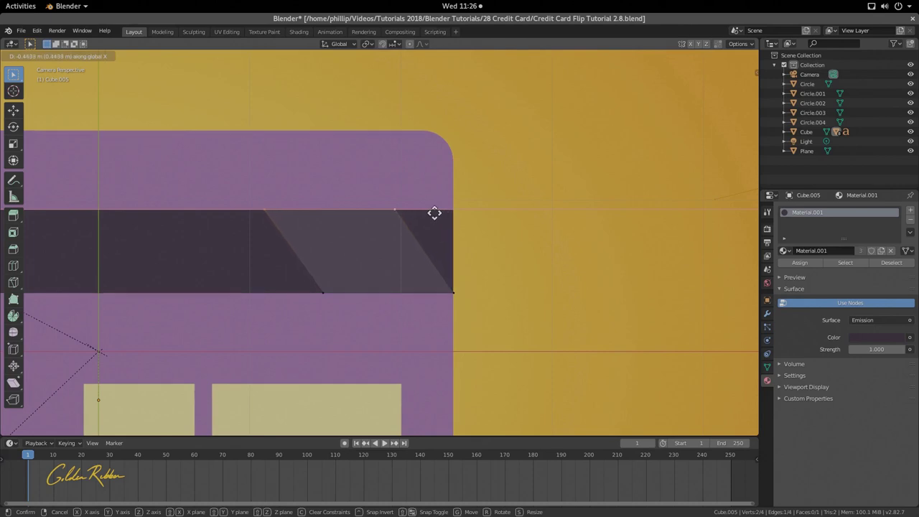
pyautogui.click(429, 212)
# Narrow the slanted block by moving its left edge about 0.5 m to the right along X.
pyautogui.click(310, 294)
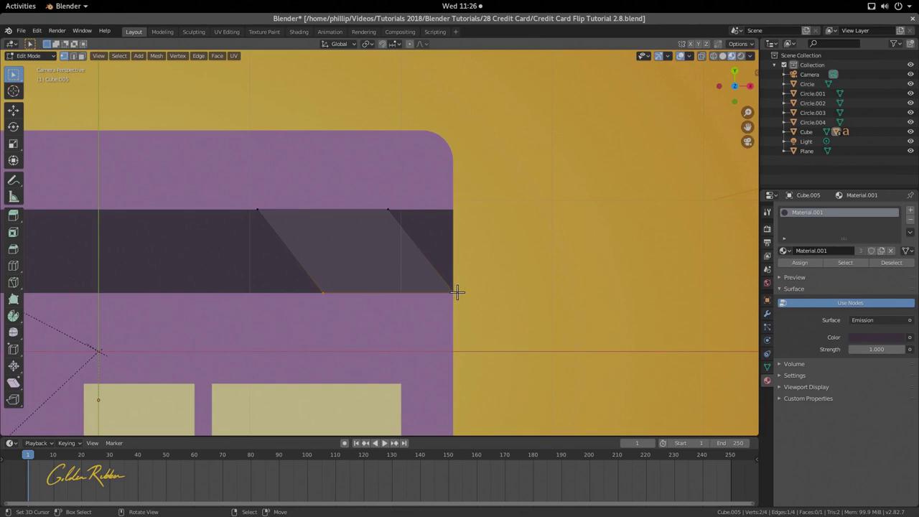
pyautogui.click(261, 213)
pyautogui.press('g')
pyautogui.press('x')
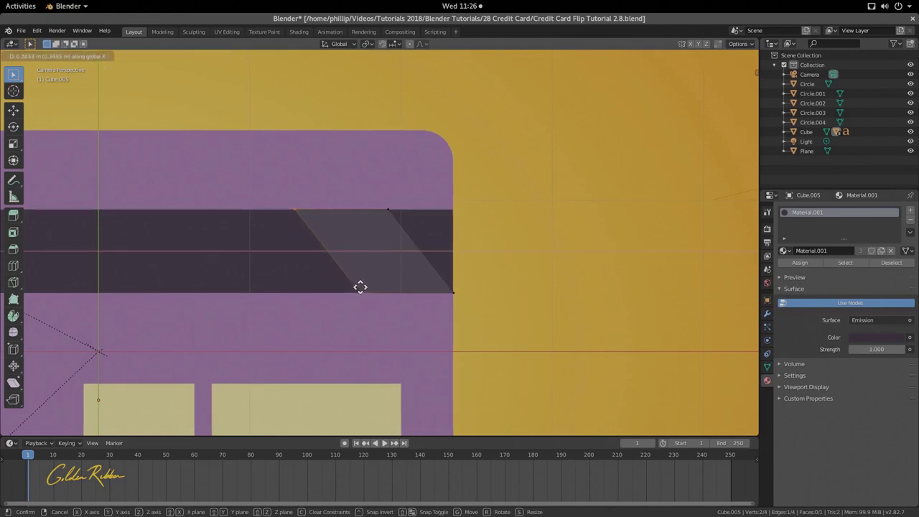
pyautogui.click(382, 285)
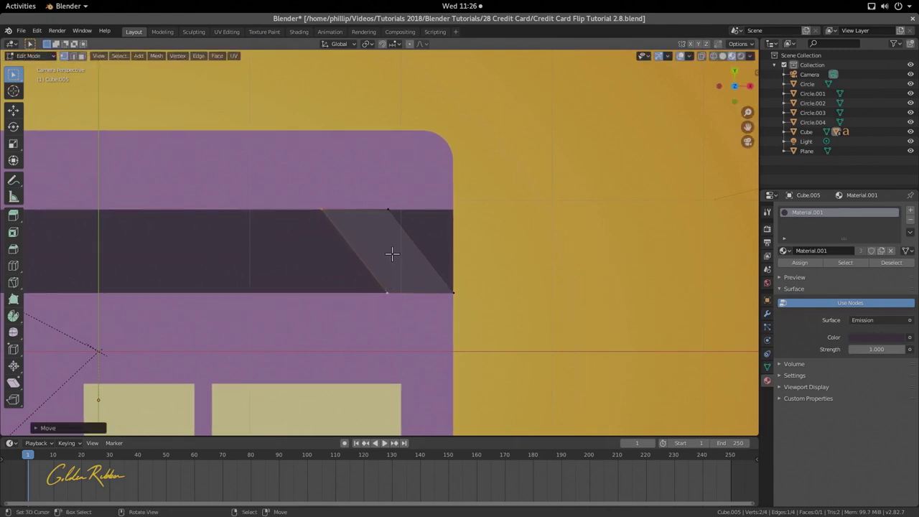
pyautogui.press('g')
pyautogui.press('Escape')
pyautogui.press('g')
pyautogui.press('Escape')
pyautogui.press('Tab')
# Duplicate the slanted bar and place the copy about 0.7 m to the left along X.
pyautogui.hotkey('shift', 'd')
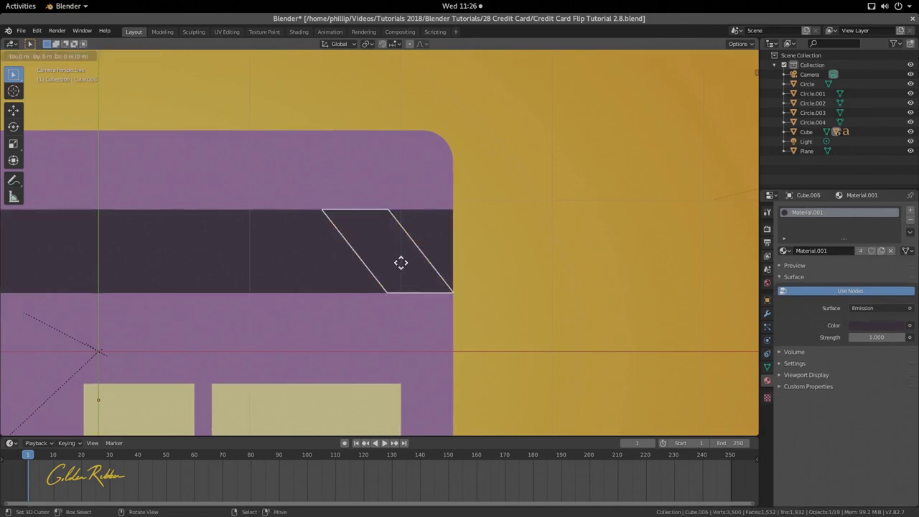
pyautogui.press('Escape')
pyautogui.press('g')
pyautogui.press('x')
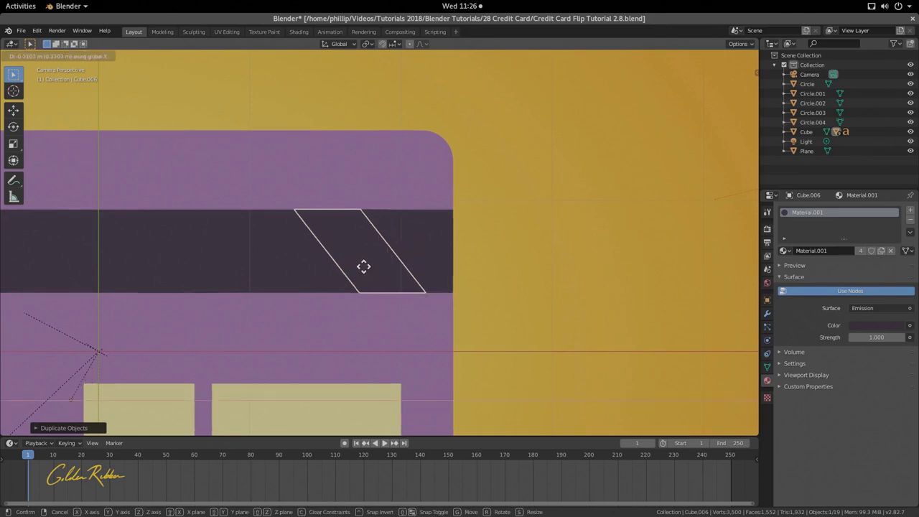
pyautogui.click(306, 266)
# Make the copied slanted bar thinner by moving its left edge about 0.2 m to the right along X.
pyautogui.press('Tab')
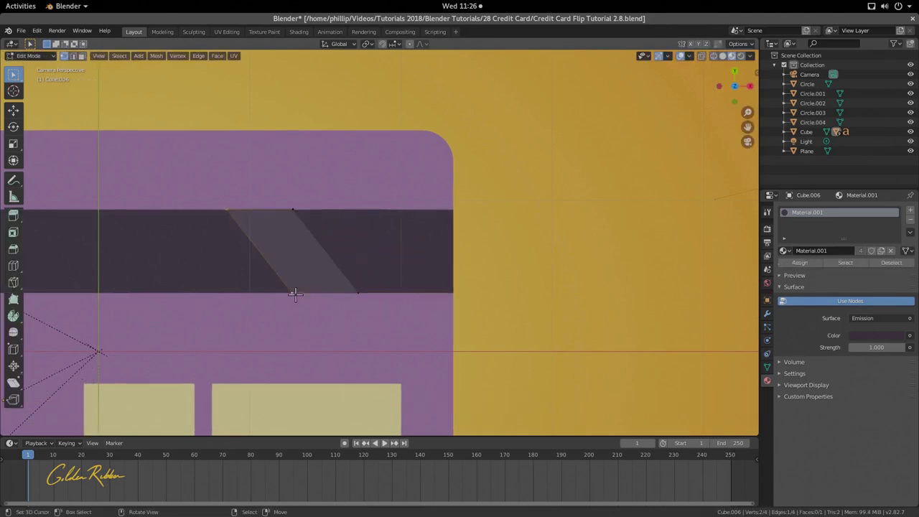
pyautogui.press('g')
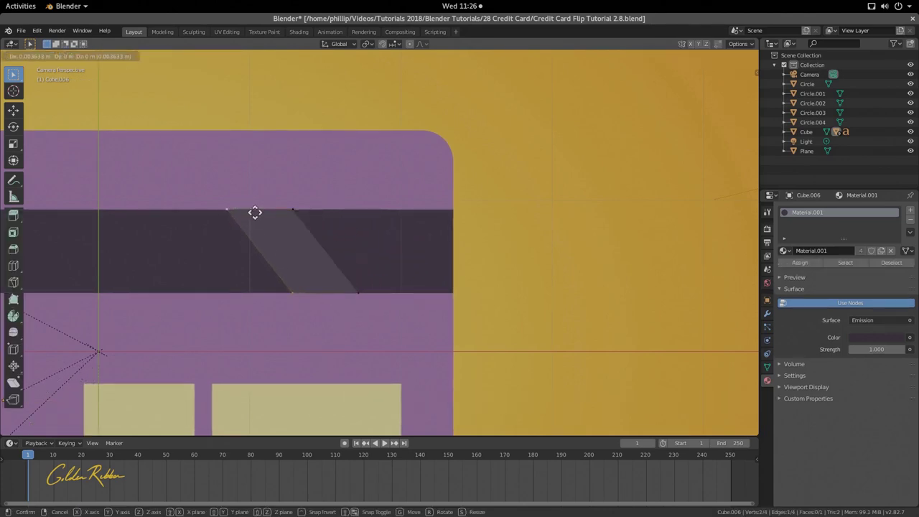
pyautogui.press('x')
pyautogui.click(287, 221)
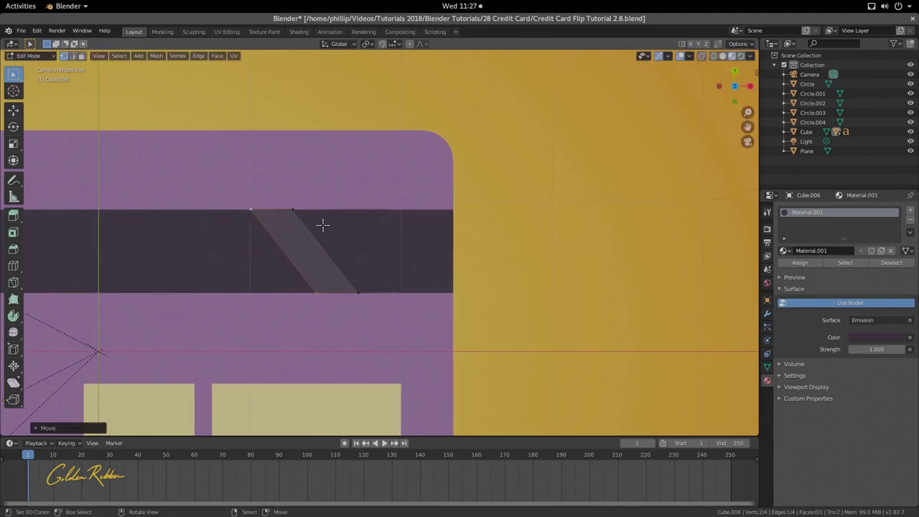
pyautogui.press('Tab')
# Select both slanted bars and make their materials single-user for the selected objects.
pyautogui.keyDown('shift'); pyautogui.click(391, 241); pyautogui.keyUp('shift')
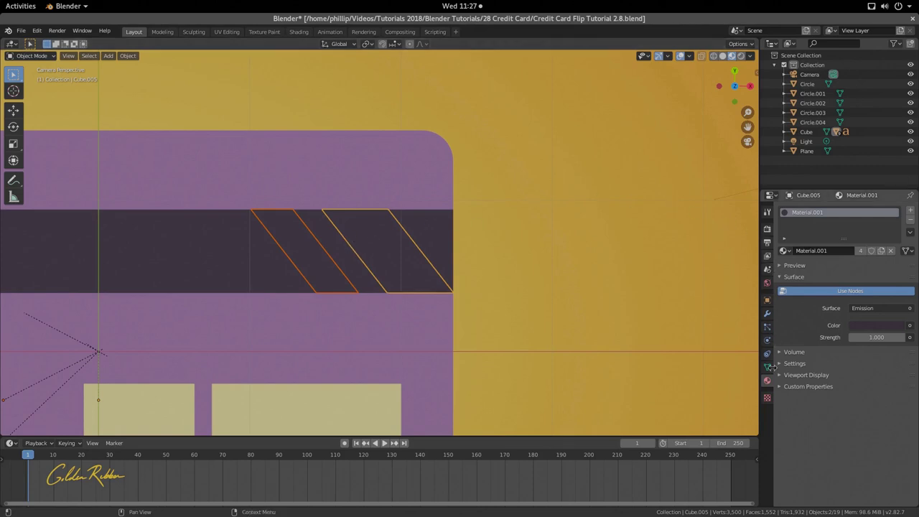
pyautogui.click(127, 56)
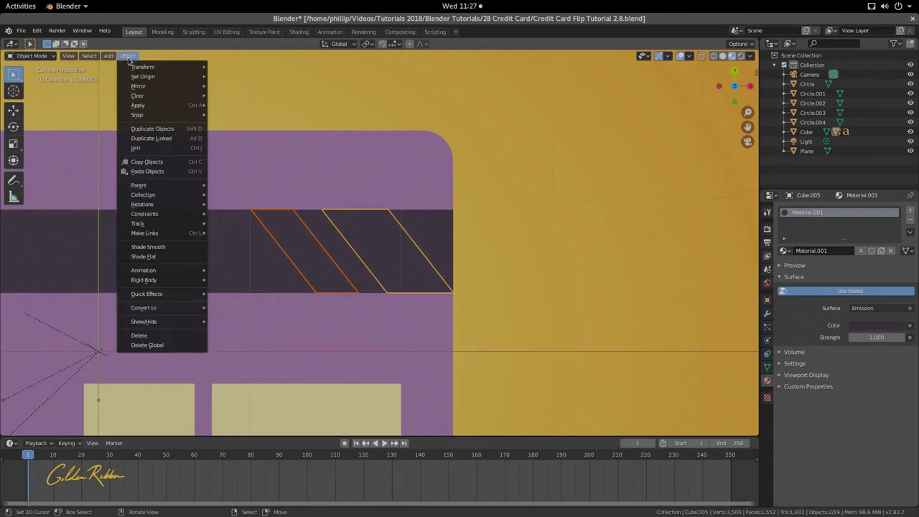
pyautogui.moveTo(162, 206)
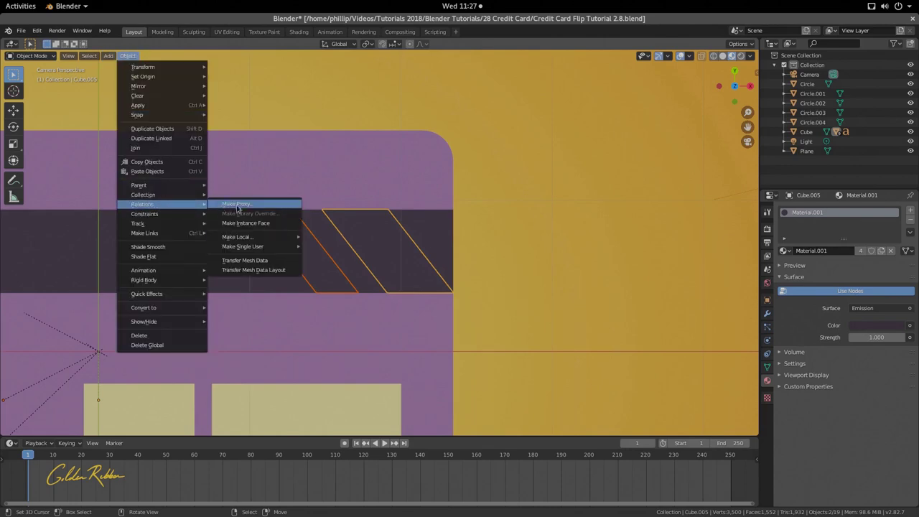
pyautogui.moveTo(273, 248)
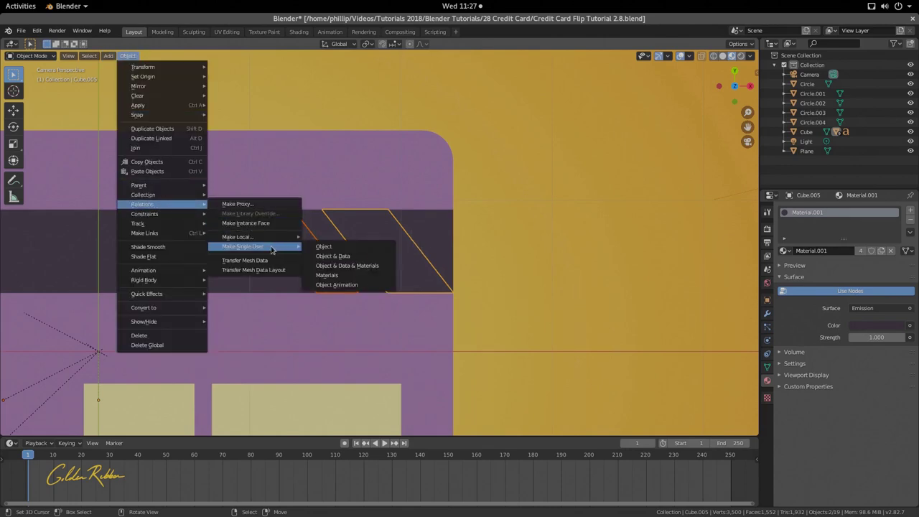
pyautogui.click(345, 277)
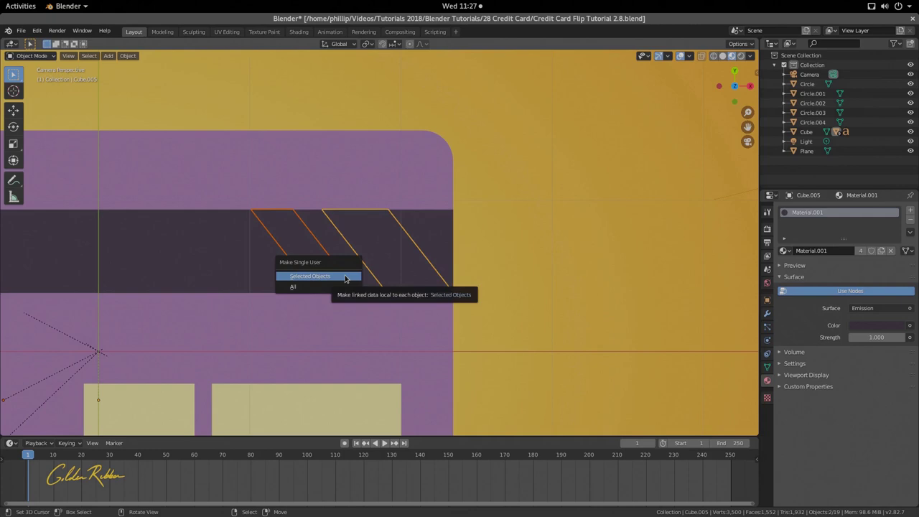
pyautogui.click(345, 277)
# Lighten the wide slanted bar's emission colour to about hex 4F4852.
pyautogui.click(389, 277)
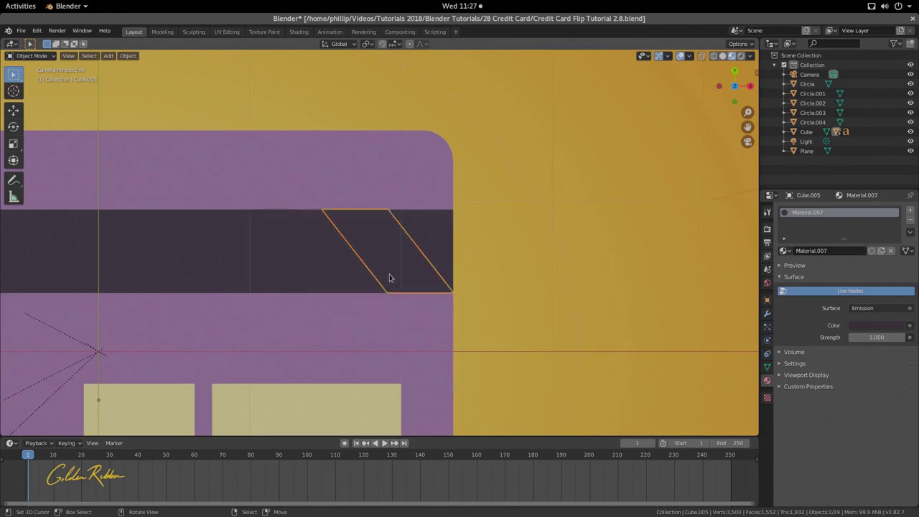
pyautogui.click(852, 326)
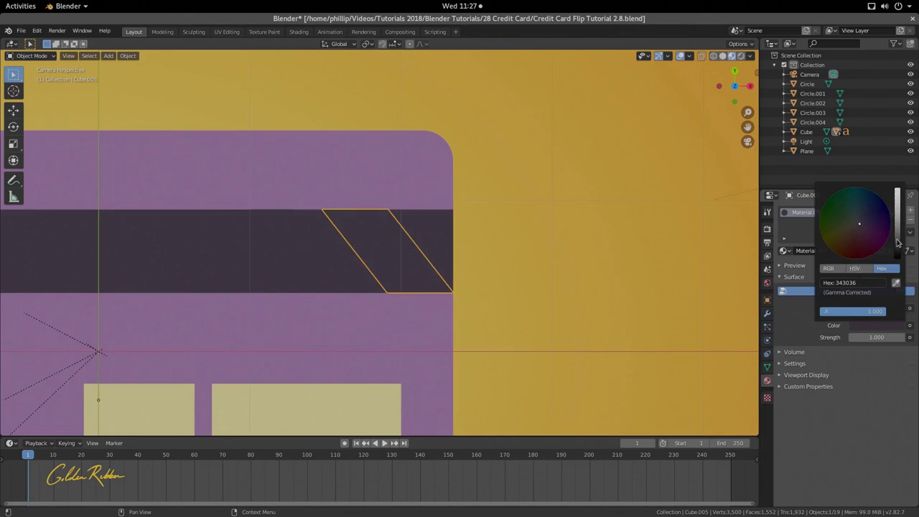
pyautogui.scroll(-4, 530, 226)
pyautogui.scroll(2, 529, 226)
pyautogui.scroll(-2, 529, 226)
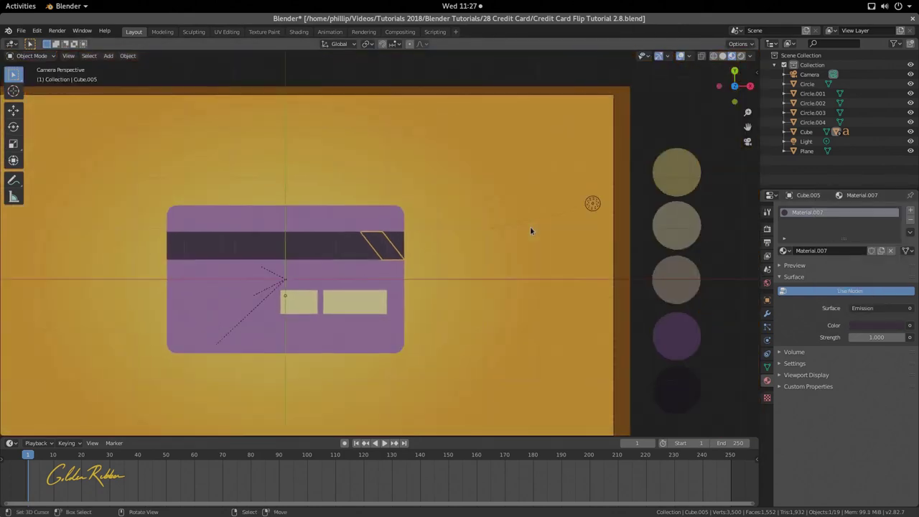
pyautogui.click(863, 327)
pyautogui.moveTo(890, 245); pyautogui.dragTo(896, 236)
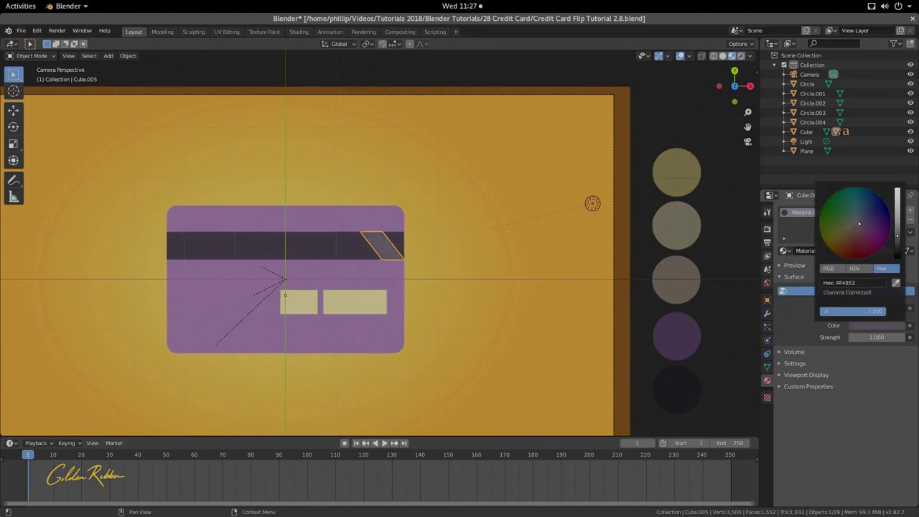
# Duplicate the thin slanted bar and place the copy to the right along X, overlapping the card's right edge.
pyautogui.click(357, 248)
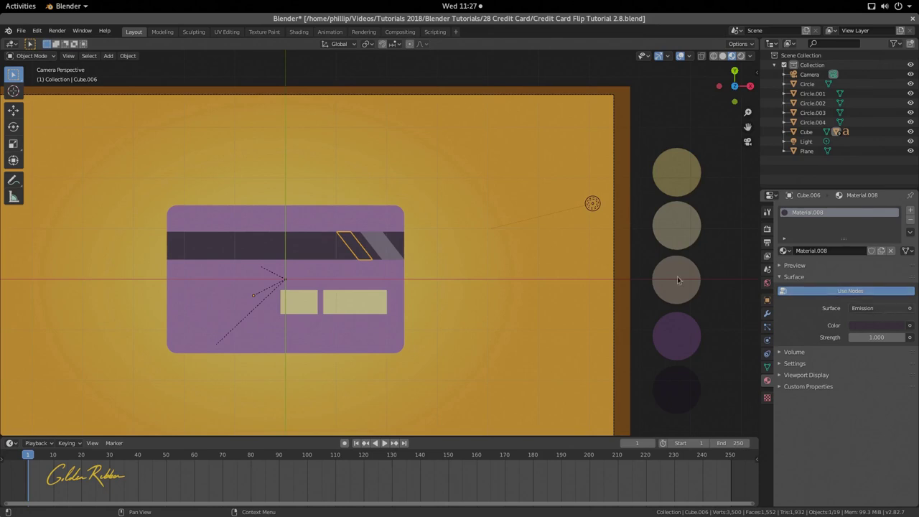
pyautogui.scroll(4, 361, 251)
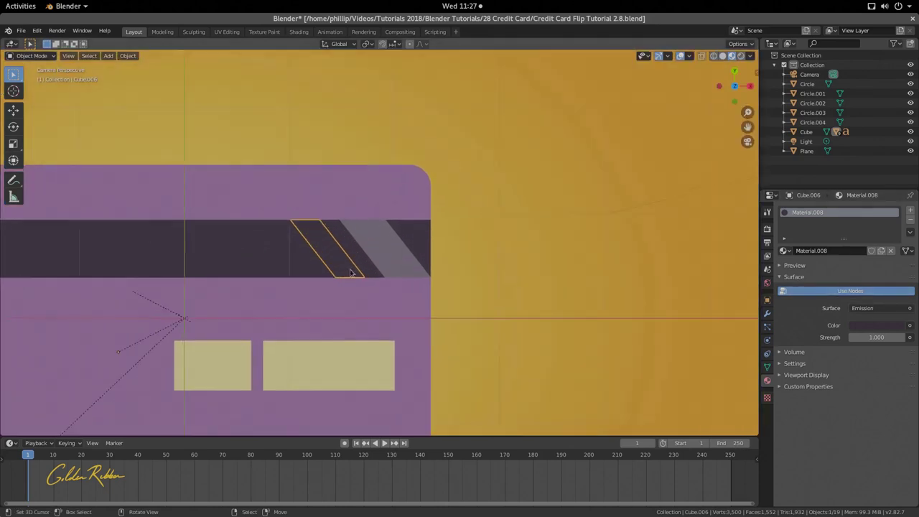
pyautogui.hotkey('shift', 'd')
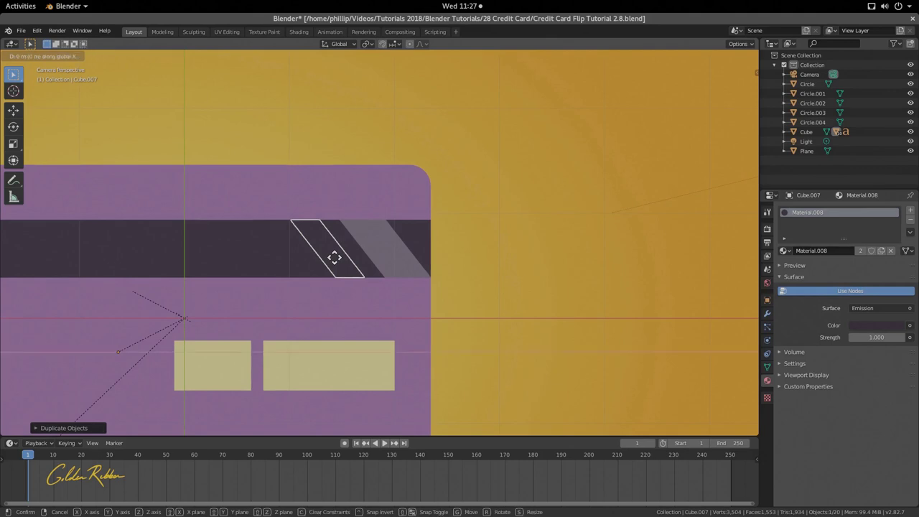
pyautogui.click(444, 268)
# Link the wide bar's lighter material to both thin slanted bars.
pyautogui.keyDown('shift'); pyautogui.click(328, 267); pyautogui.keyUp('shift')
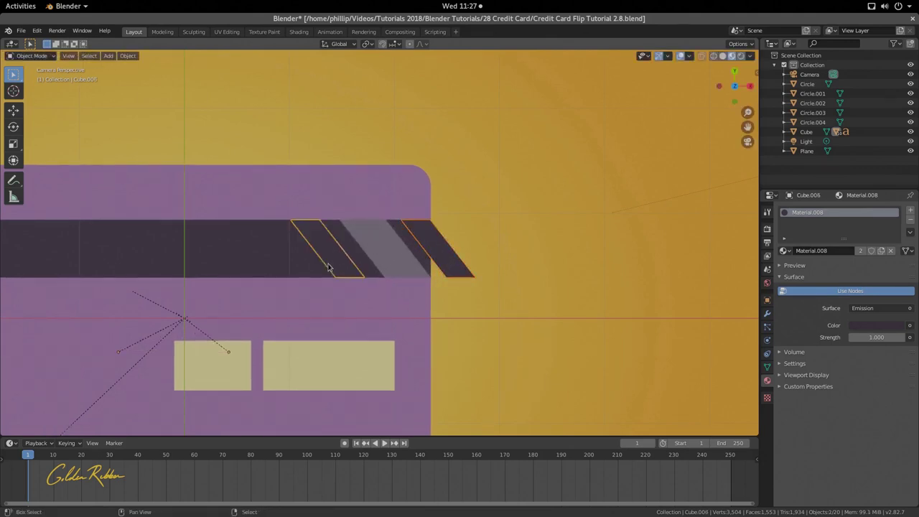
pyautogui.keyDown('shift'); pyautogui.click(409, 258); pyautogui.keyUp('shift')
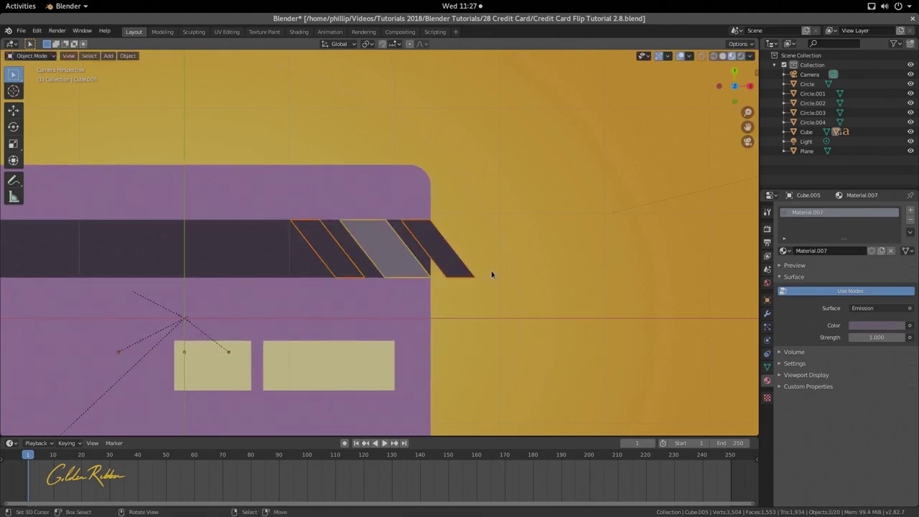
pyautogui.hotkey('ctrl', 'l')
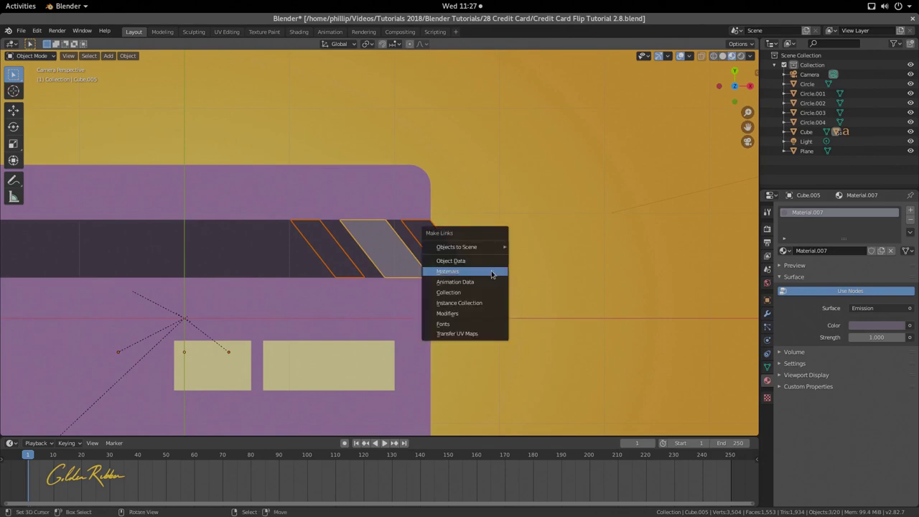
pyautogui.click(491, 271)
# Narrow the two outer slanted bars in Edit Mode by moving the outer edge of each one inward.
pyautogui.press('Tab')
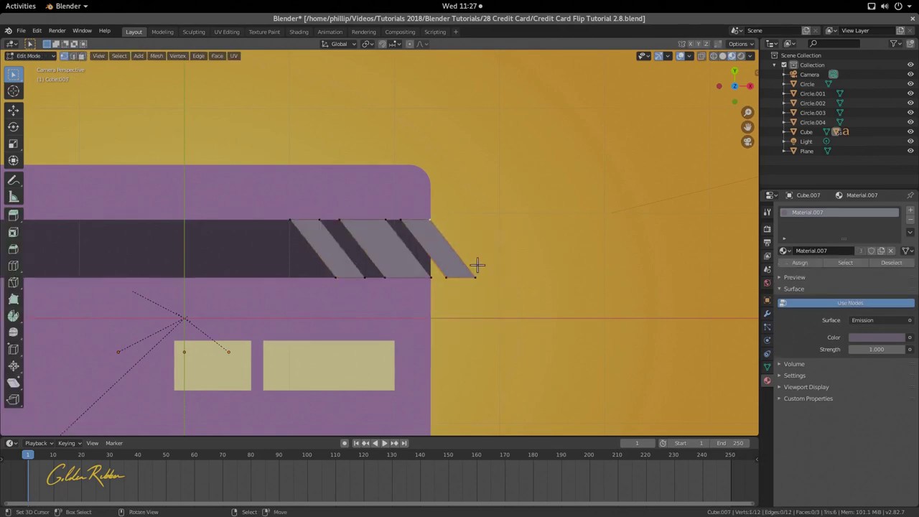
pyautogui.press('g')
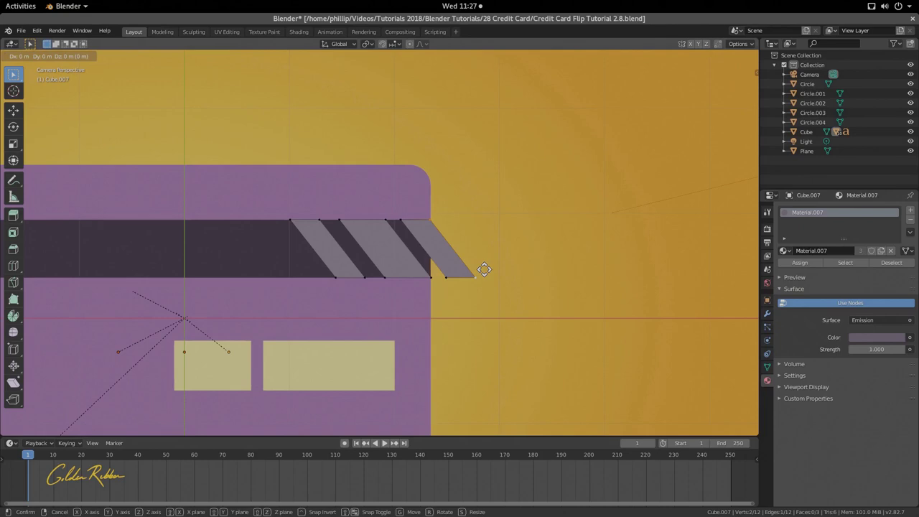
pyautogui.click(470, 269)
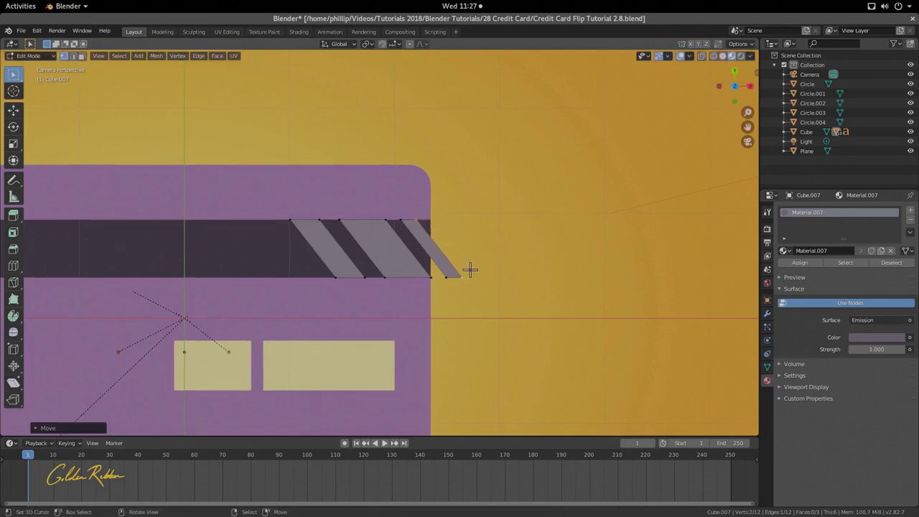
pyautogui.click(285, 226)
pyautogui.press('g')
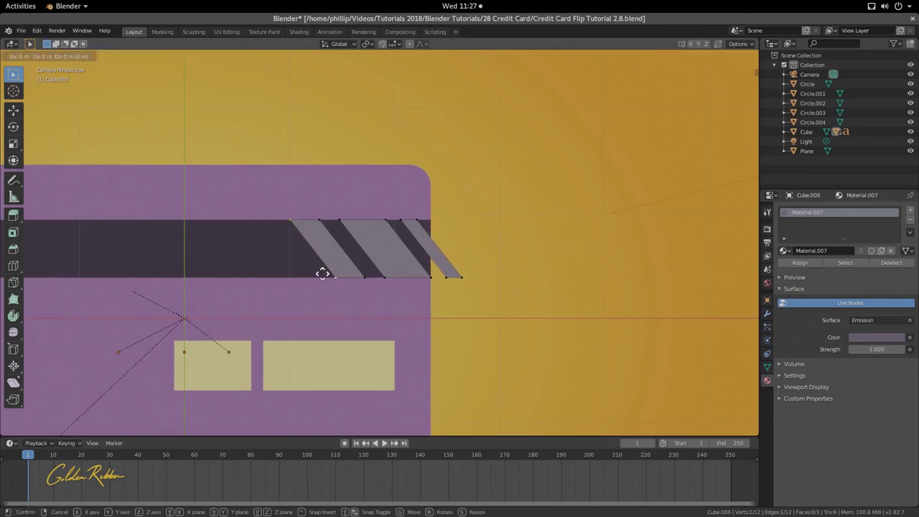
pyautogui.click(337, 277)
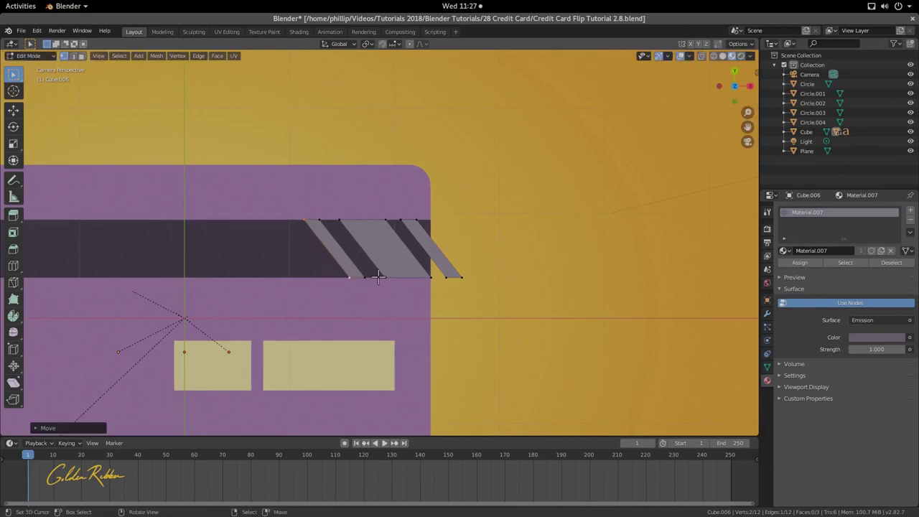
# Narrow the middle slanted bar by moving its left edge slightly to the right.
pyautogui.click(352, 229)
pyautogui.press('g')
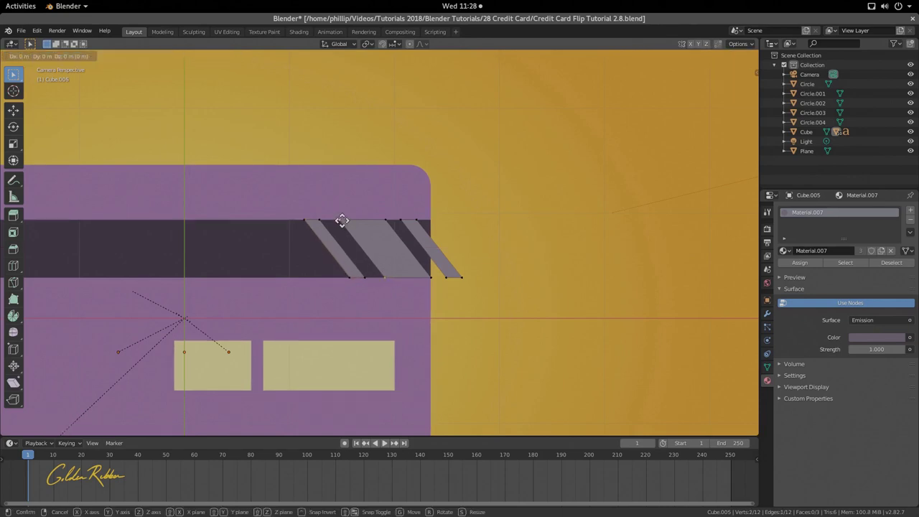
pyautogui.click(354, 225)
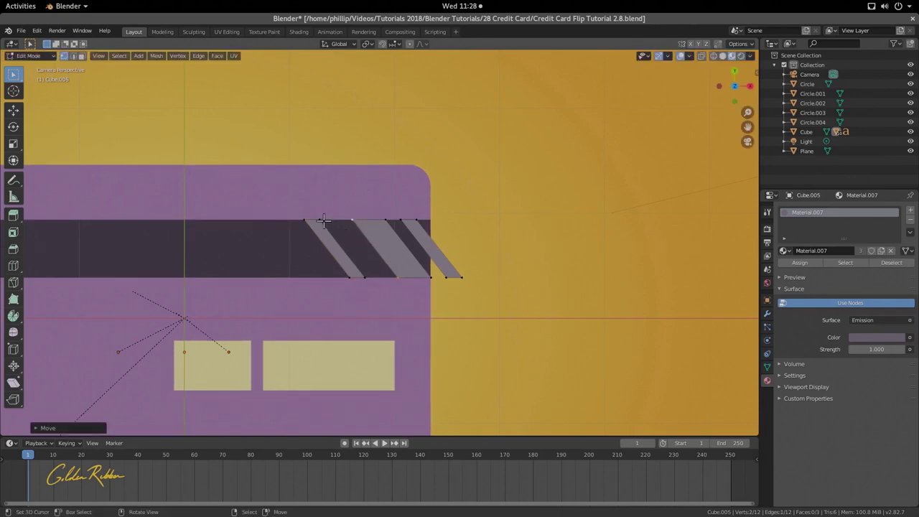
# Move the leftmost slanted bar about 0.17 m to the right along X, closer to the middle bar.
pyautogui.click(323, 221)
pyautogui.keyDown('shift'); pyautogui.click(360, 277); pyautogui.keyUp('shift')
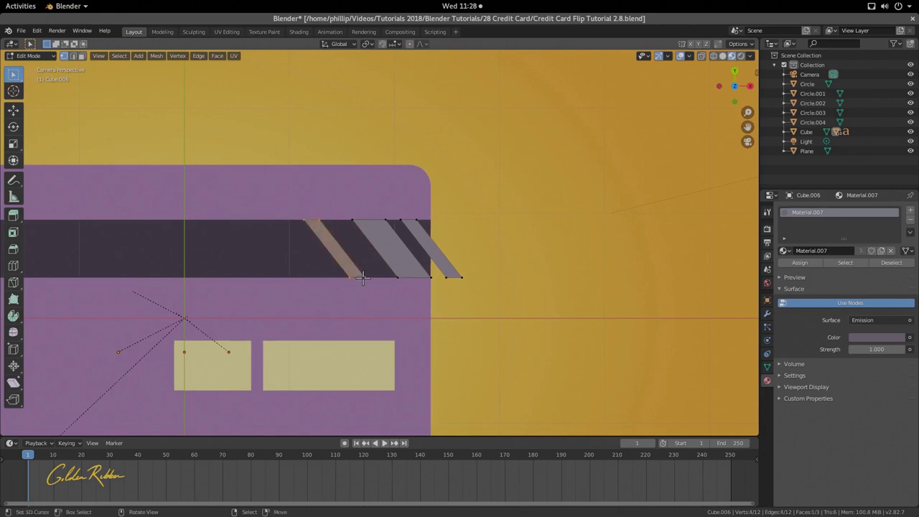
pyautogui.press('g')
pyautogui.press('x')
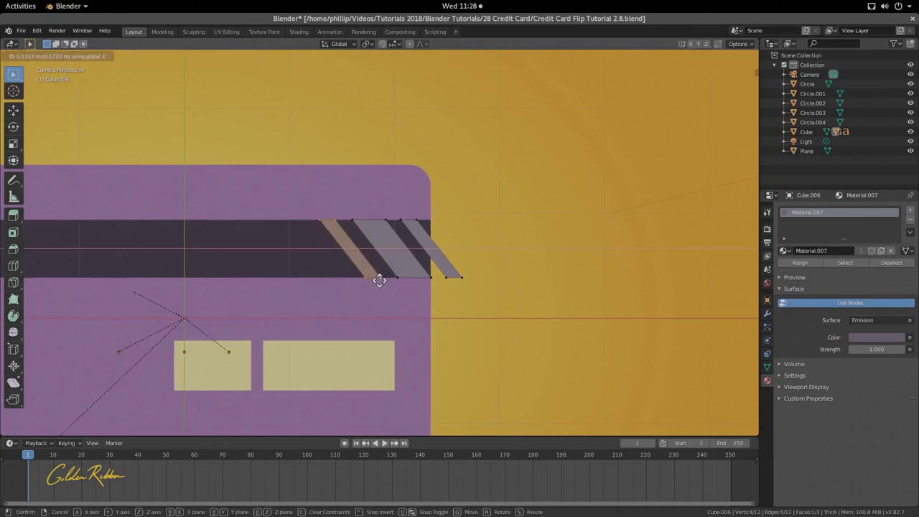
# Finish moving the face of the leftmost slanted stripe about 0.17 m along global X and return to object editing.
pyautogui.click(376, 278)
pyautogui.press('Tab')
pyautogui.scroll(-4, 434, 255)
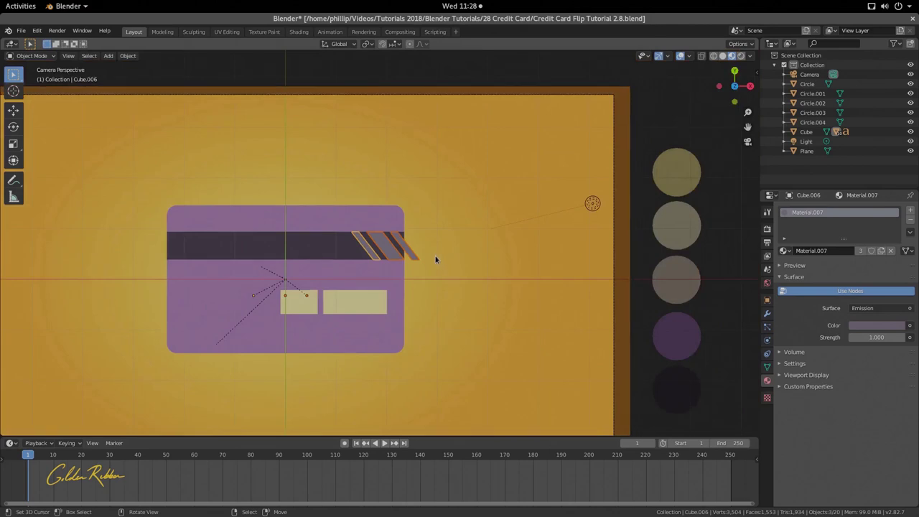
pyautogui.scroll(3, 417, 287)
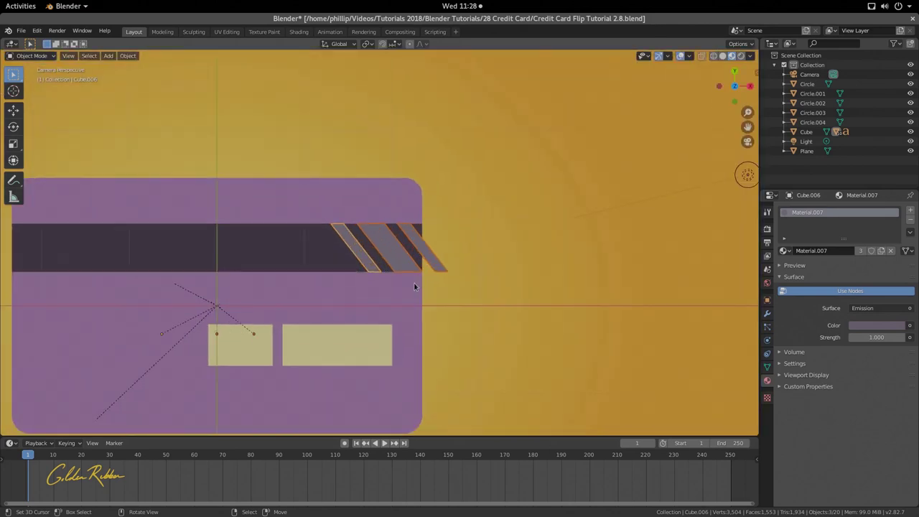
pyautogui.click(376, 295)
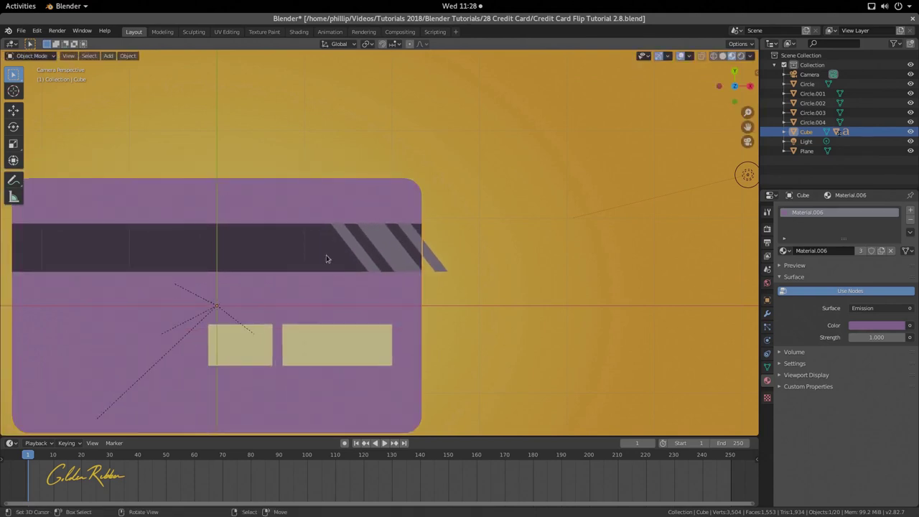
# Parent the two thin slanted stripes to the wide middle stripe, using Object (Keep Transform).
pyautogui.keyDown('shift'); pyautogui.moveTo(326, 258); pyautogui.dragTo(574, 232, button='middle'); pyautogui.keyUp('shift')
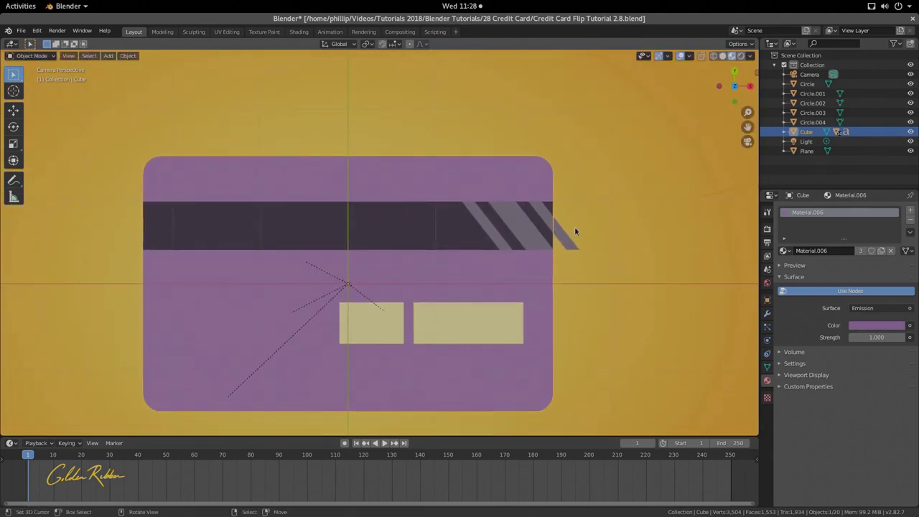
pyautogui.scroll(2, 575, 229)
pyautogui.scroll(-3, 576, 229)
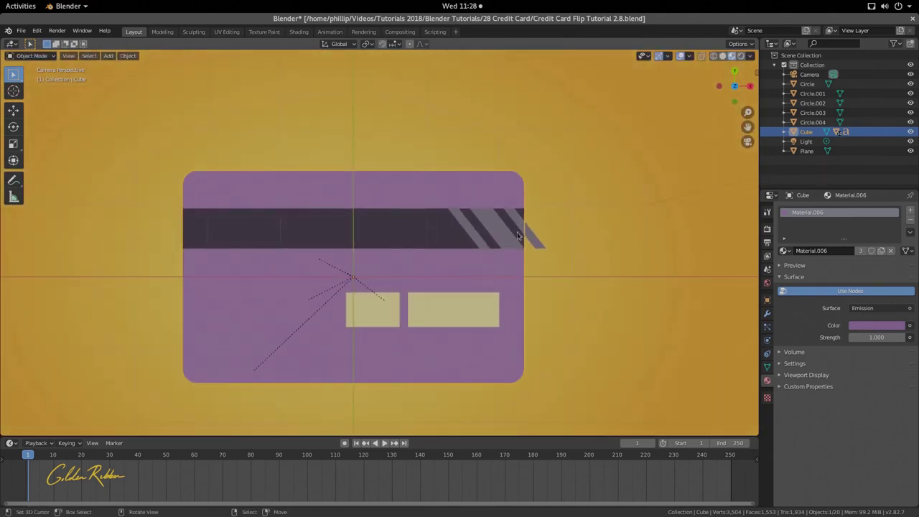
pyautogui.click(505, 236)
pyautogui.click(478, 238)
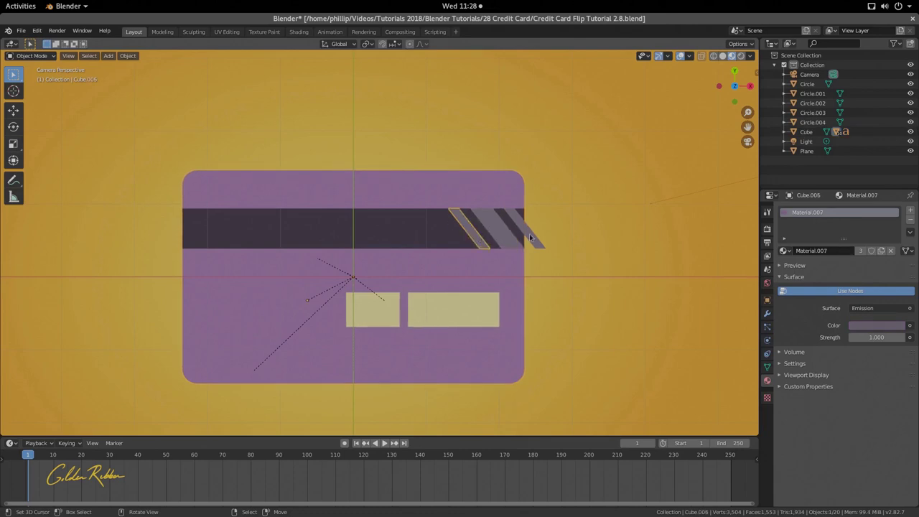
pyautogui.scroll(3, 478, 238)
pyautogui.keyDown('shift'); pyautogui.click(620, 209); pyautogui.keyUp('shift')
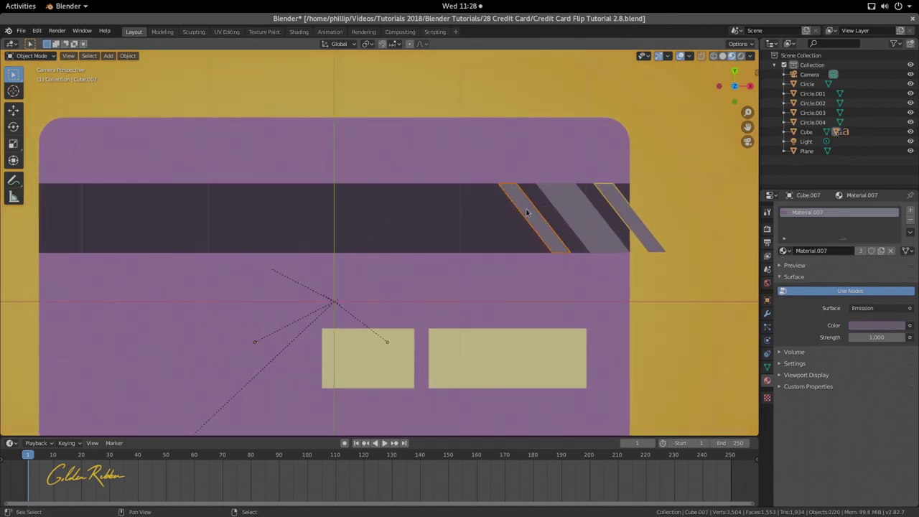
pyautogui.keyDown('shift'); pyautogui.click(582, 235); pyautogui.keyUp('shift')
pyautogui.hotkey('ctrl', 'p')
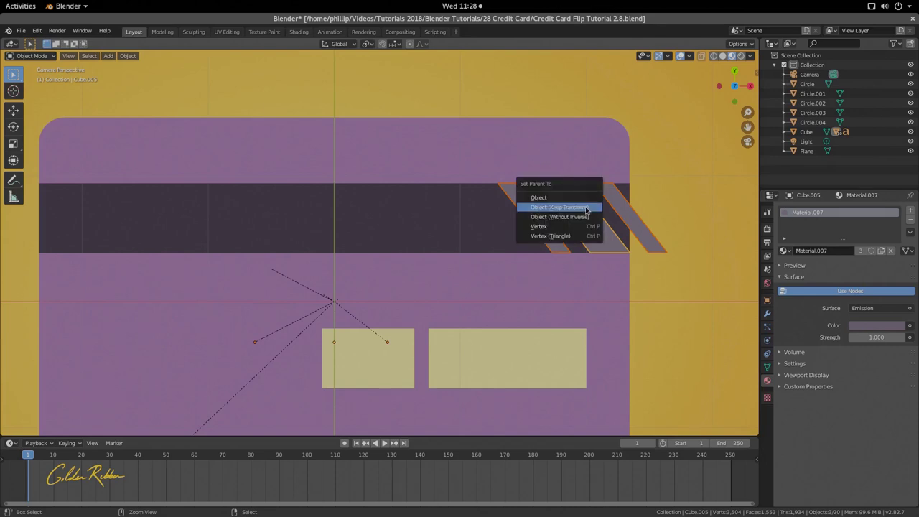
pyautogui.click(586, 207)
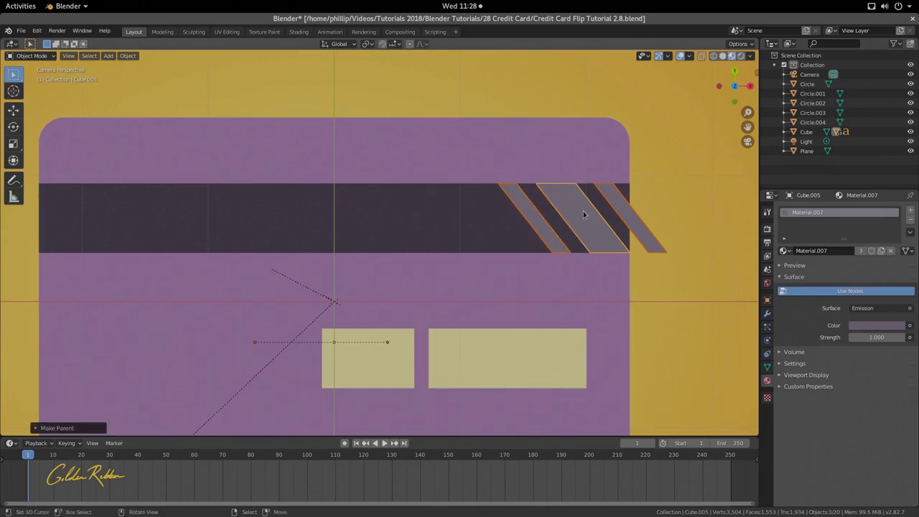
pyautogui.click(582, 222)
pyautogui.scroll(-2, 582, 222)
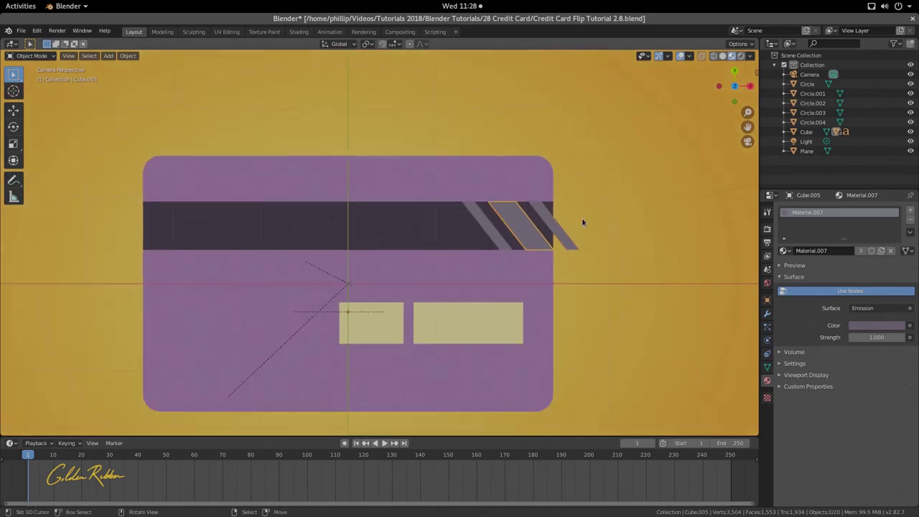
pyautogui.click(545, 260)
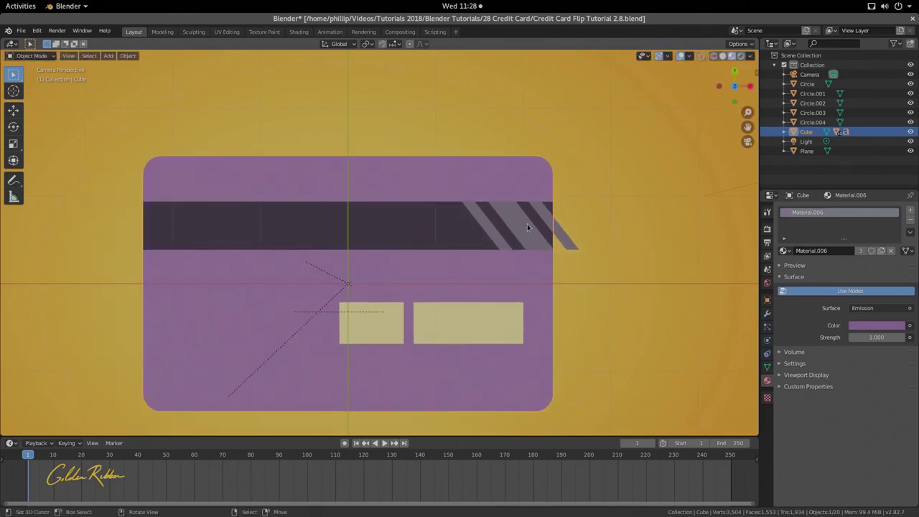
pyautogui.click(527, 223)
pyautogui.press('Delete')
pyautogui.press('x')
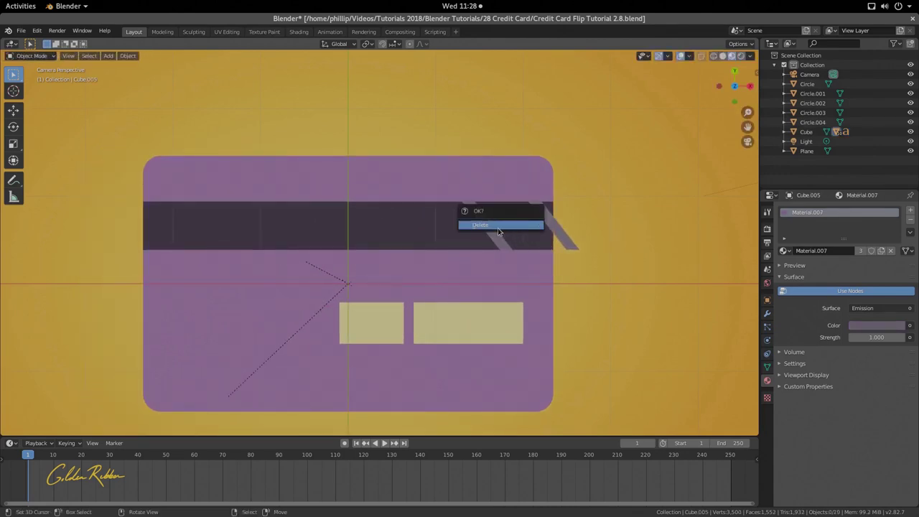
pyautogui.press('Escape')
pyautogui.hotkey('ctrl', 'z')
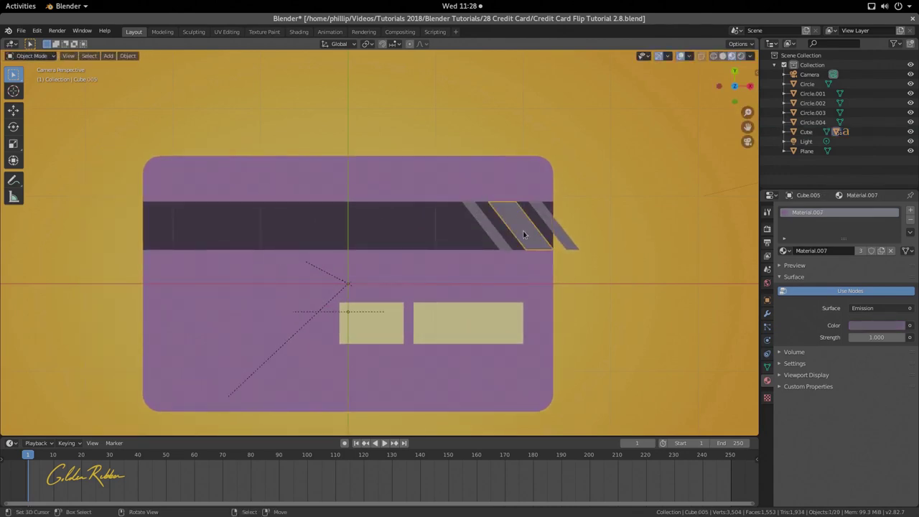
# Try sliding the wide stripe and its child stripes along X across the card's dark band.
pyautogui.press('g')
pyautogui.press('z')
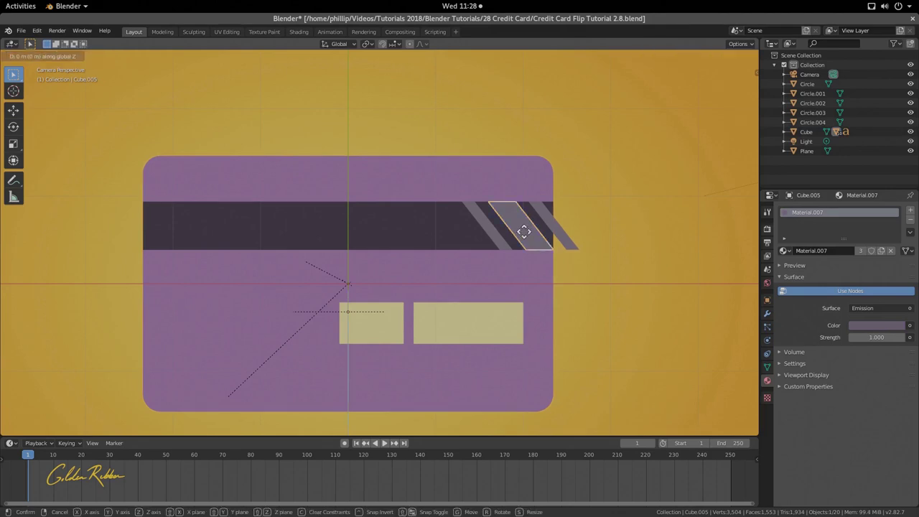
pyautogui.press('x')
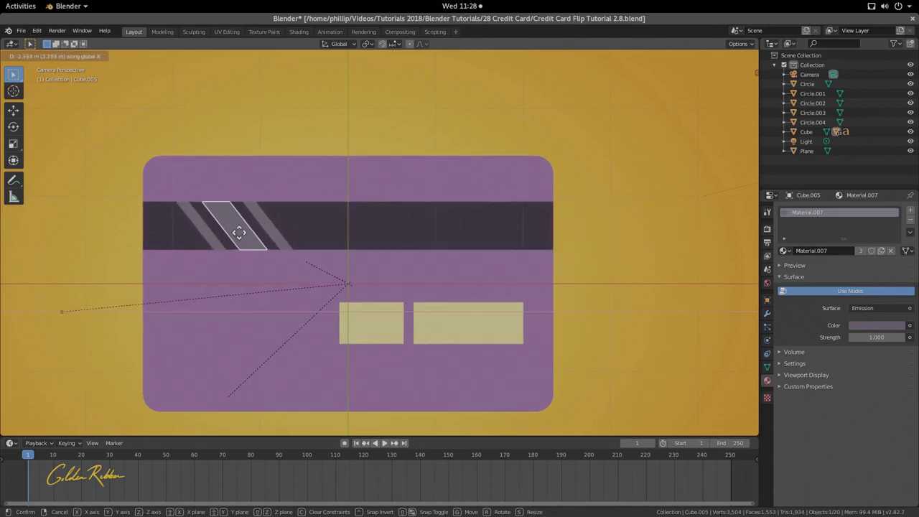
pyautogui.click(523, 231)
pyautogui.scroll(1, 556, 239)
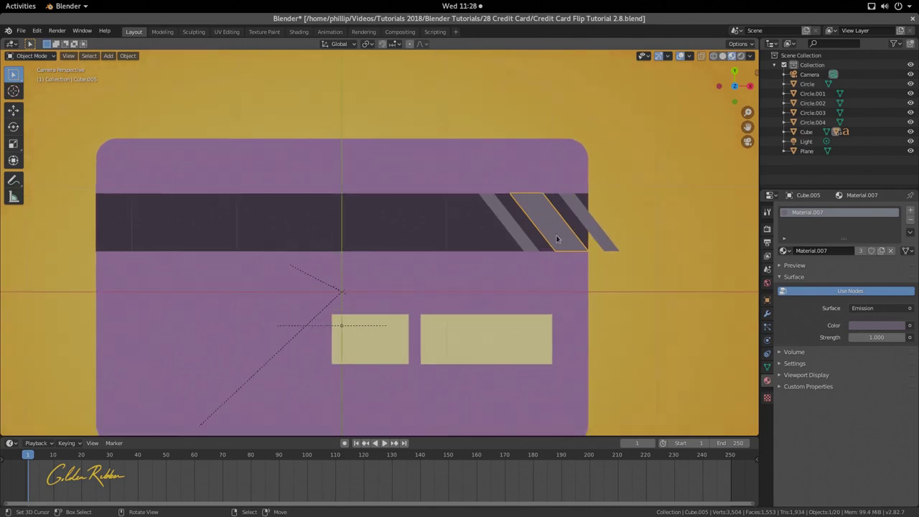
pyautogui.scroll(1, 557, 239)
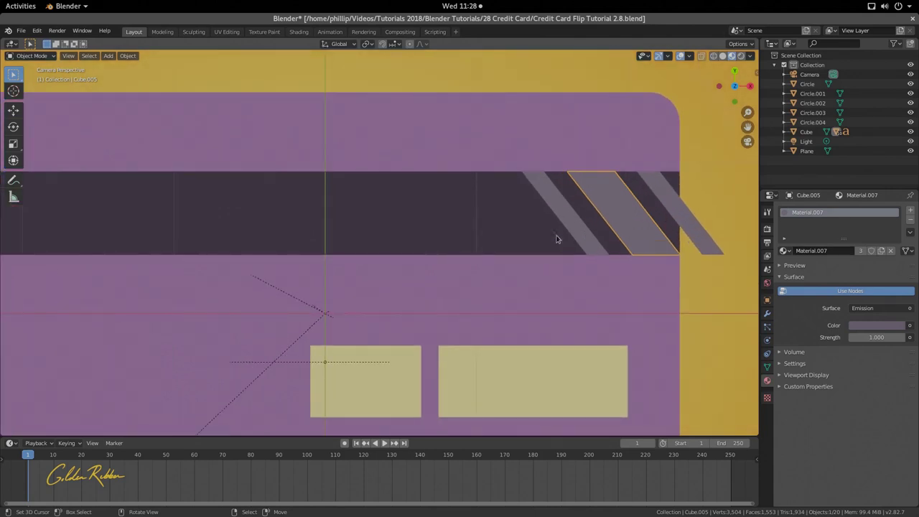
# Move the wide stripe with its children along X to about 1.21 m, just beyond the card's right edge.
pyautogui.scroll(-4, 556, 239)
pyautogui.press('g')
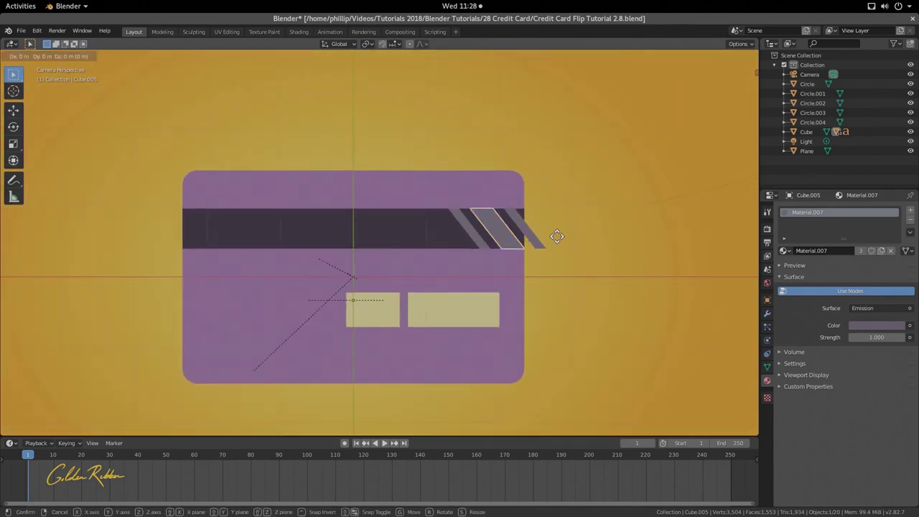
pyautogui.press('x')
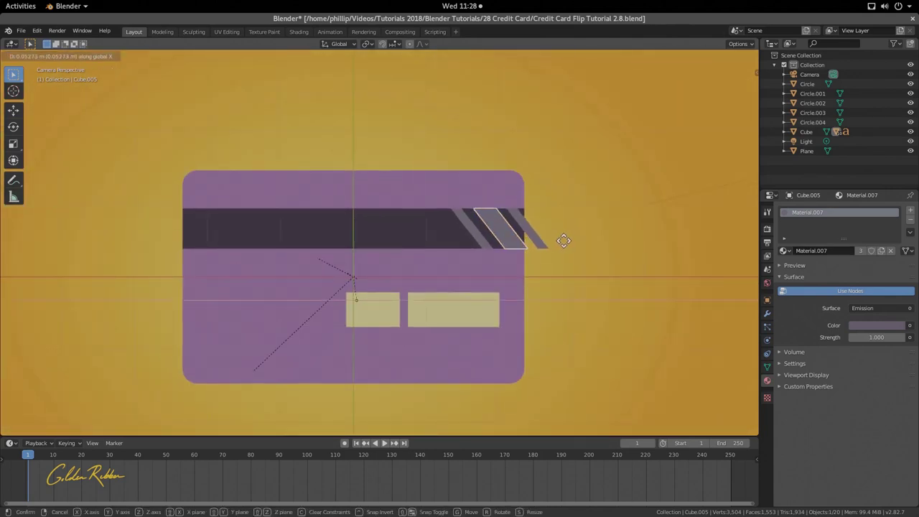
pyautogui.click(632, 244)
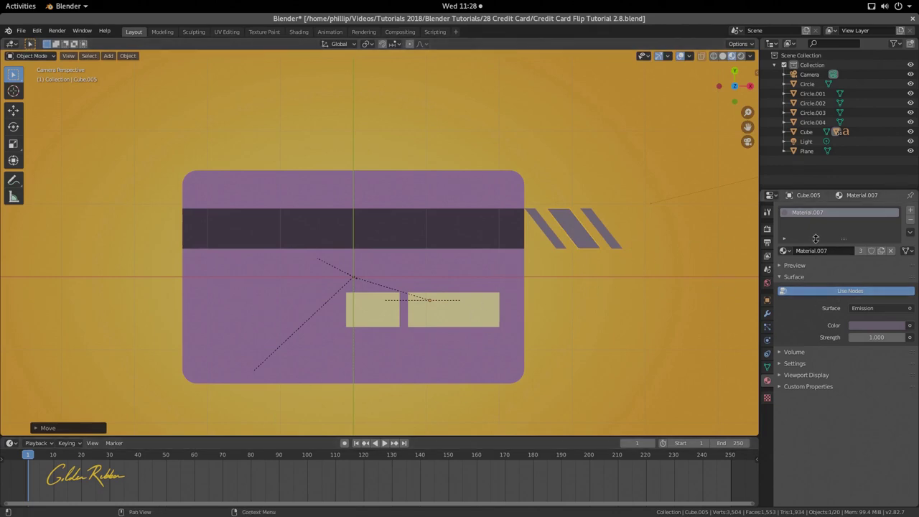
# Insert a single Location X keyframe for the wide stripe at frame 1.
pyautogui.click(766, 302)
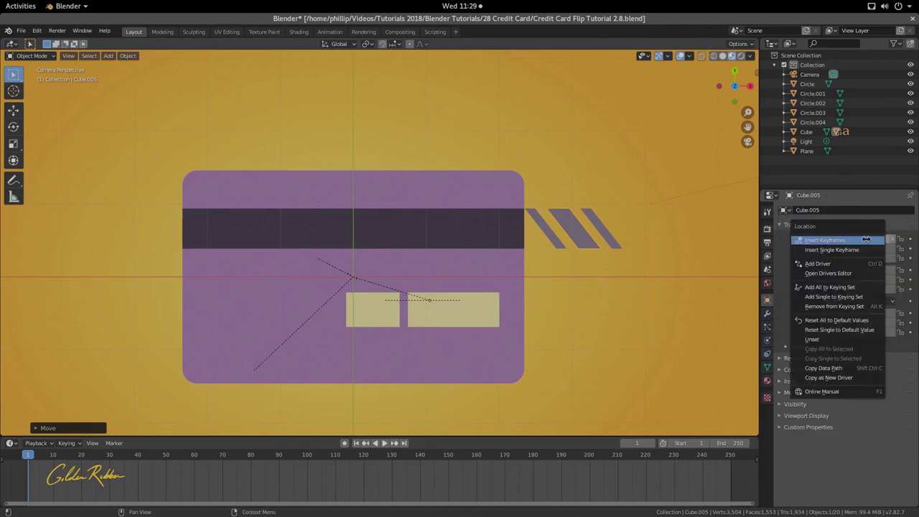
pyautogui.rightClick(867, 247)
pyautogui.click(867, 248)
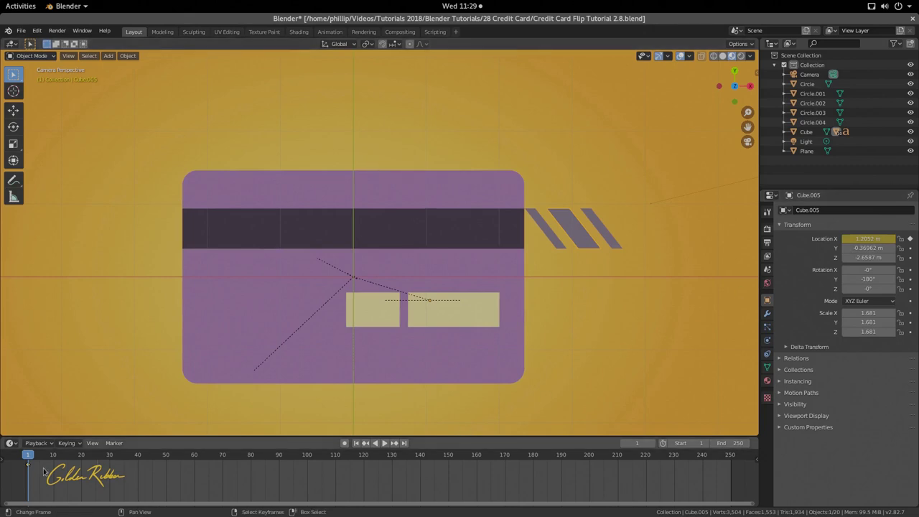
# At frame 40, set the wide stripe's Location X to about -5.72 m, past the card's left edge, and keyframe it.
pyautogui.click(37, 470)
pyautogui.moveTo(37, 470); pyautogui.dragTo(139, 492)
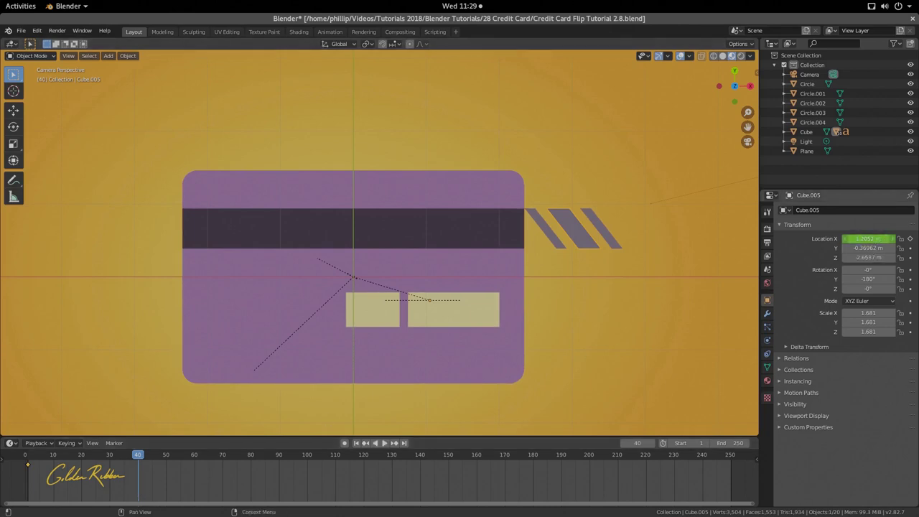
pyautogui.moveTo(868, 238); pyautogui.dragTo(788, 238)
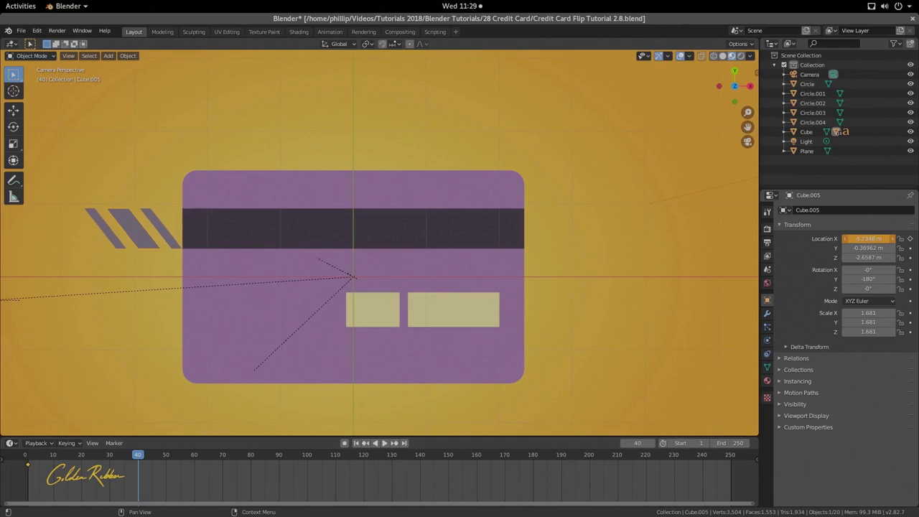
pyautogui.rightClick(878, 238)
pyautogui.click(879, 238)
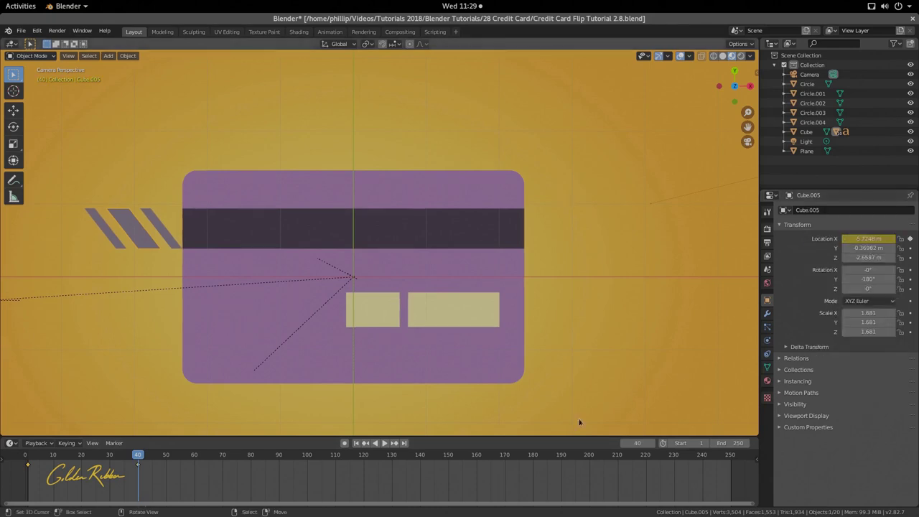
# Play the stripe animation from its start to check the sweep across the card.
pyautogui.moveTo(127, 482); pyautogui.dragTo(33, 482)
pyautogui.press('space')
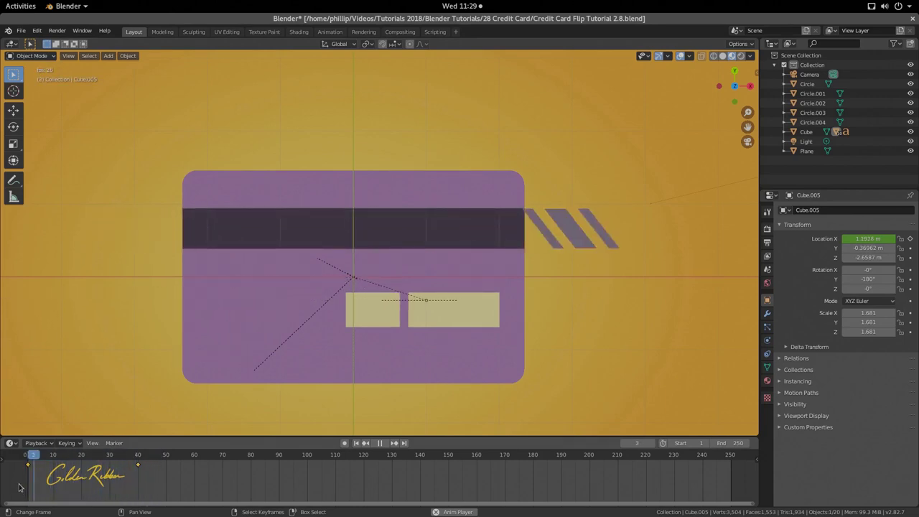
pyautogui.press('space')
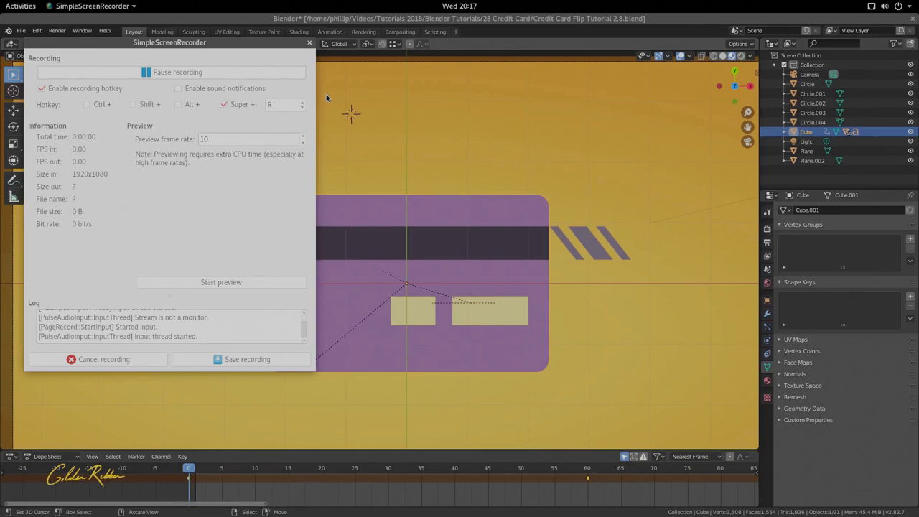
pyautogui.click(398, 106)
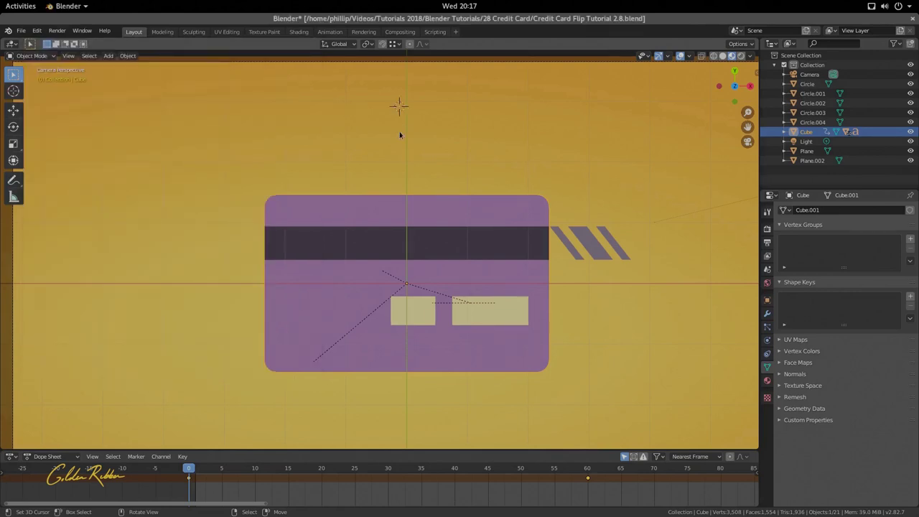
pyautogui.click(581, 254)
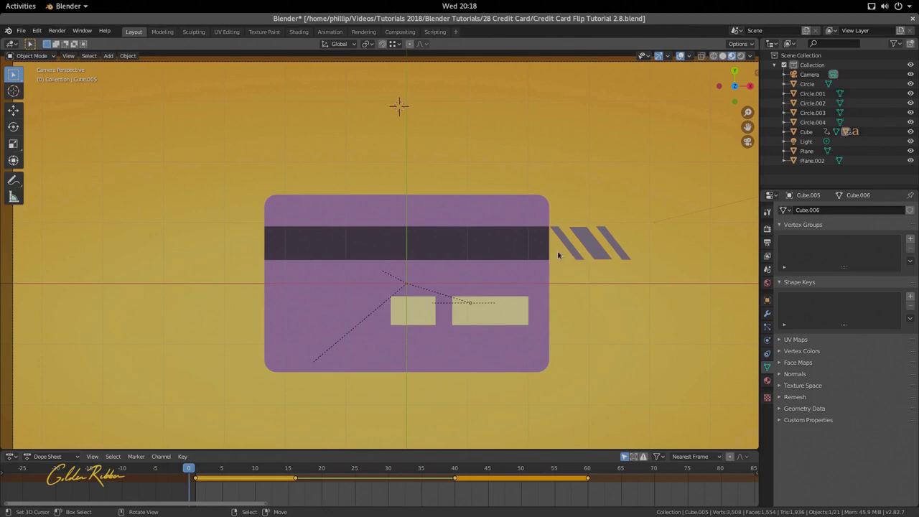
pyautogui.hotkey('shift', 'a')
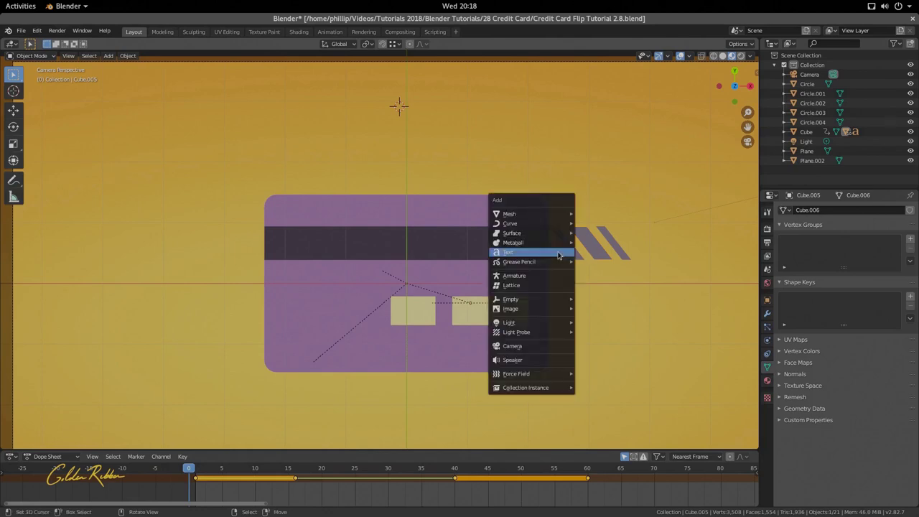
# Duplicate the card's dark band in place and open the copy's mesh for editing.
pyautogui.click(459, 241)
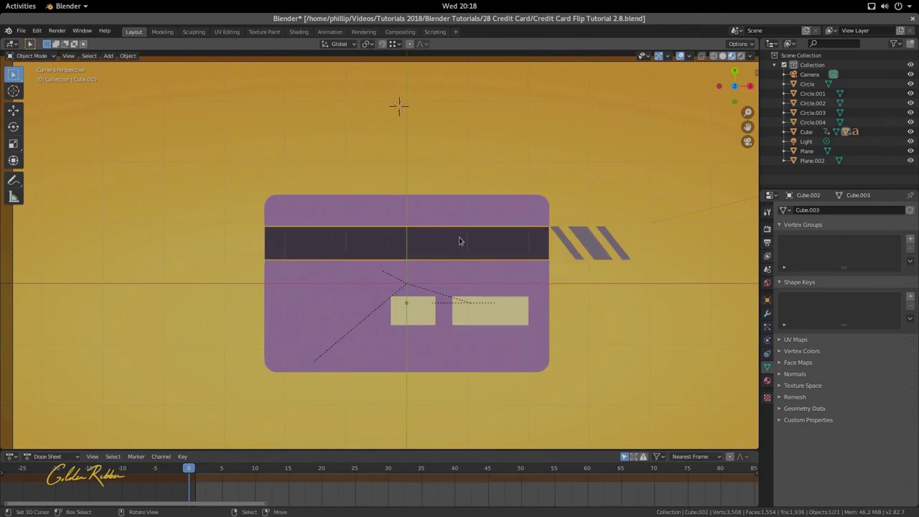
pyautogui.hotkey('shift', 'd')
pyautogui.rightClick(459, 241)
pyautogui.press('Tab')
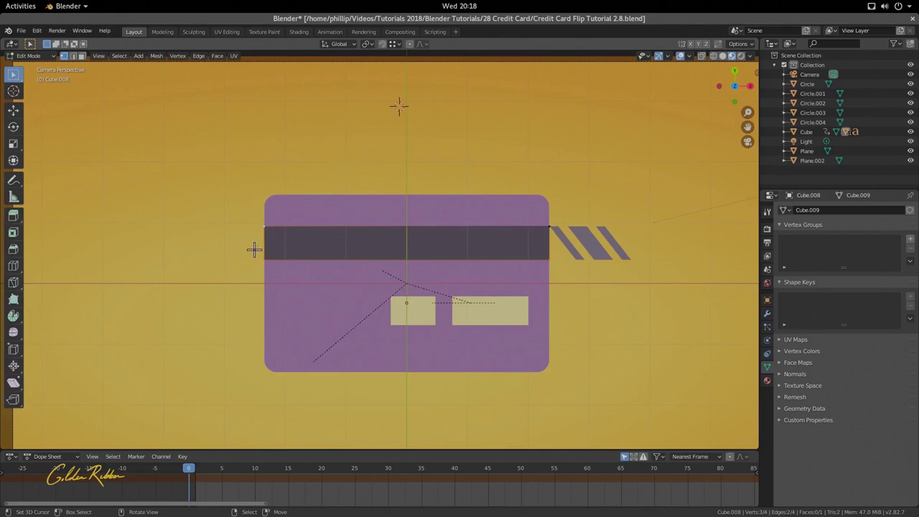
pyautogui.press('g')
pyautogui.press('x')
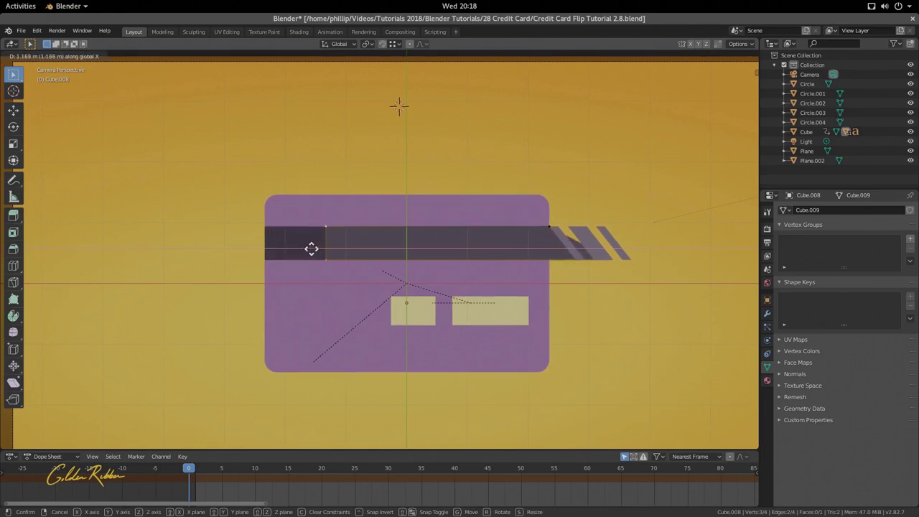
pyautogui.press('Escape')
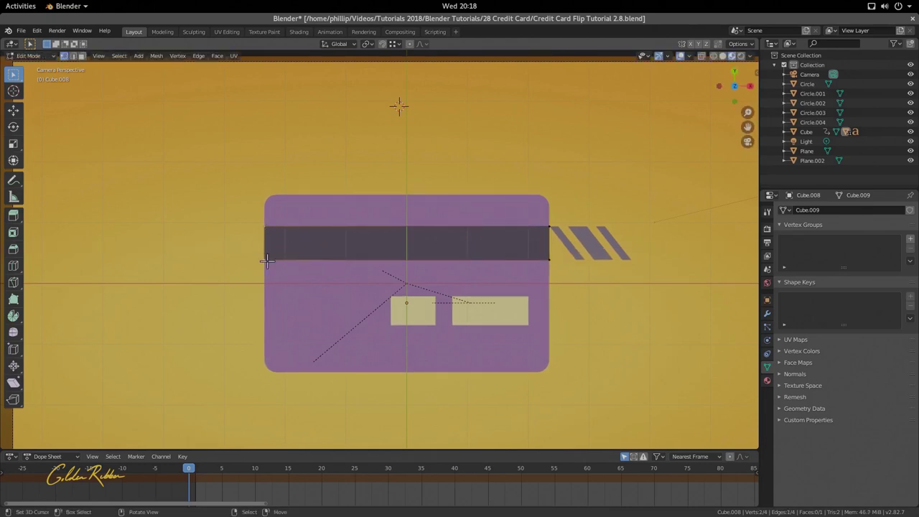
# Move the band copy's left-edge vertices along X past the slanted stripes on the right side of the card.
pyautogui.press('g')
pyautogui.press('x')
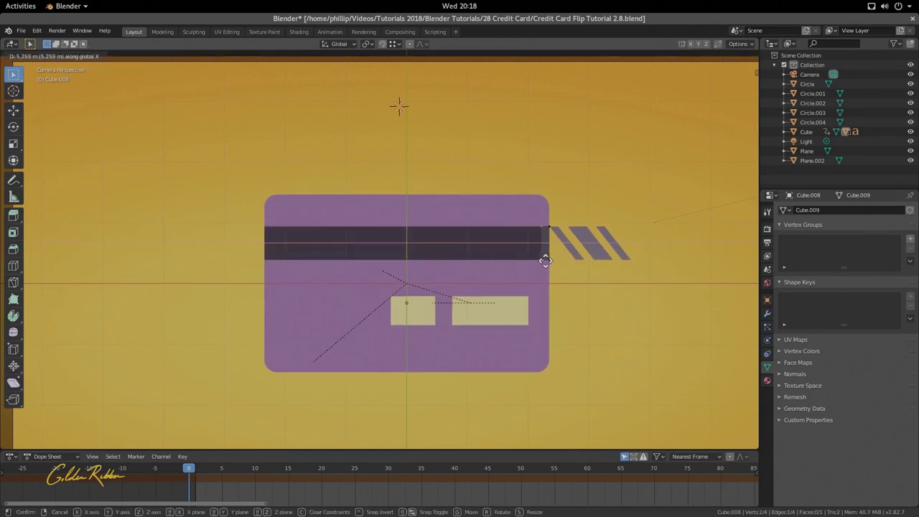
pyautogui.click(639, 261)
# Nudge the same vertices back slightly along X so the copy ends just past the last stripe's lower corner.
pyautogui.scroll(5, 656, 264)
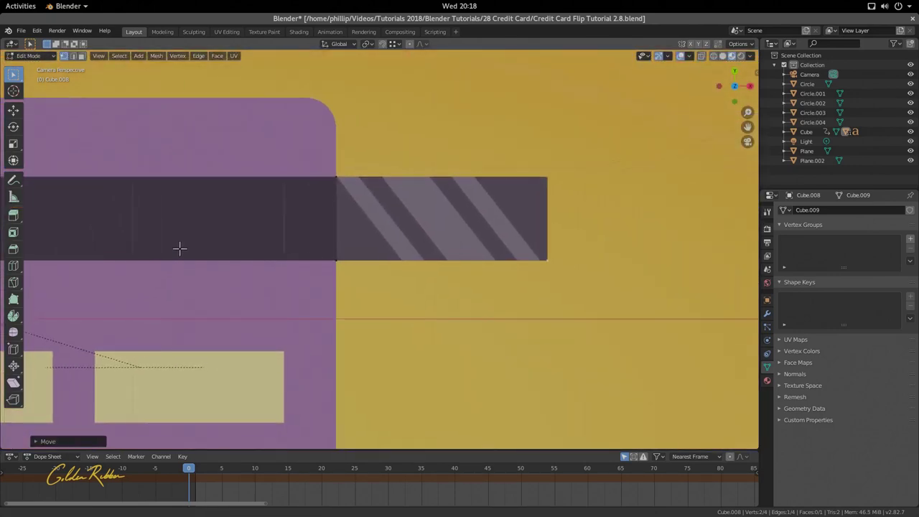
pyautogui.scroll(4, 553, 257)
pyautogui.keyDown('ctrl'); pyautogui.scroll(-5, 538, 244); pyautogui.keyUp('ctrl')
pyautogui.scroll(1, 538, 244)
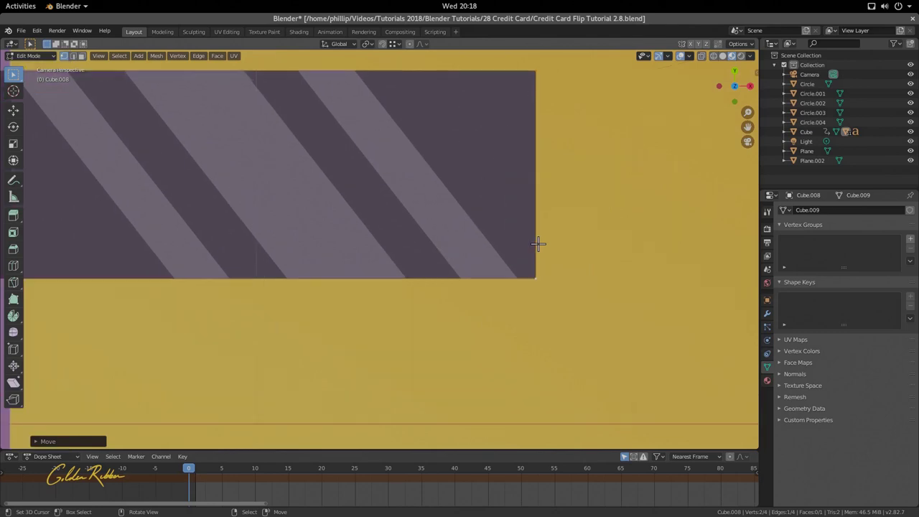
pyautogui.press('g')
pyautogui.press('x')
pyautogui.click(527, 244)
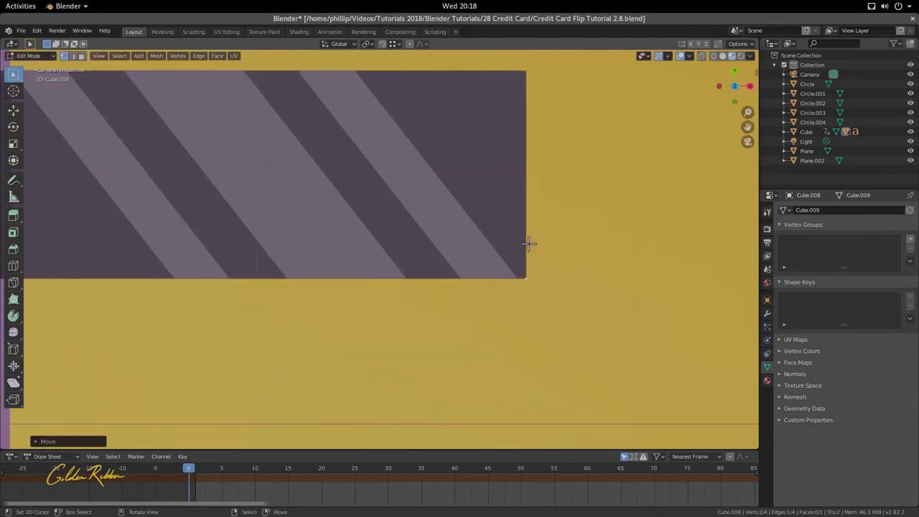
pyautogui.scroll(-5, 502, 239)
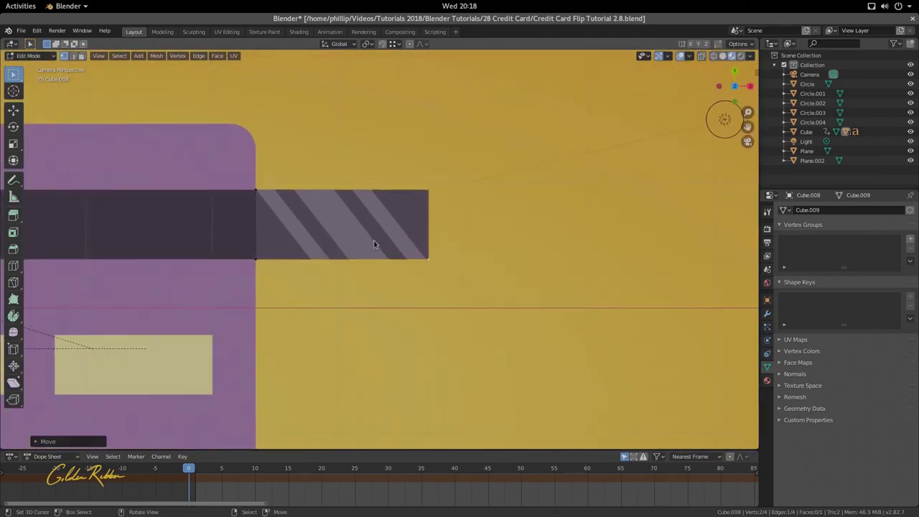
# Finish mesh editing and link the yellow background plane's material to the band copy.
pyautogui.press('Tab')
pyautogui.scroll(-2, 407, 238)
pyautogui.click(448, 237)
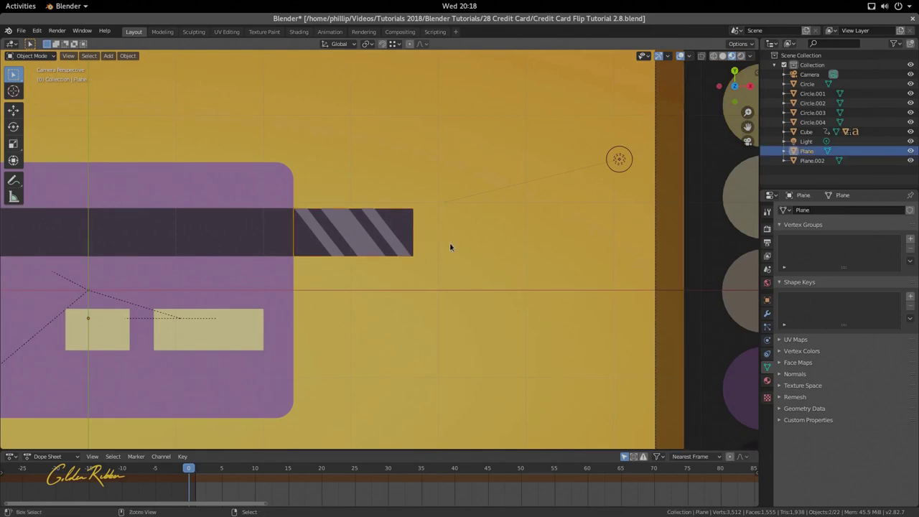
pyautogui.hotkey('ctrl', 'l')
pyautogui.click(450, 244)
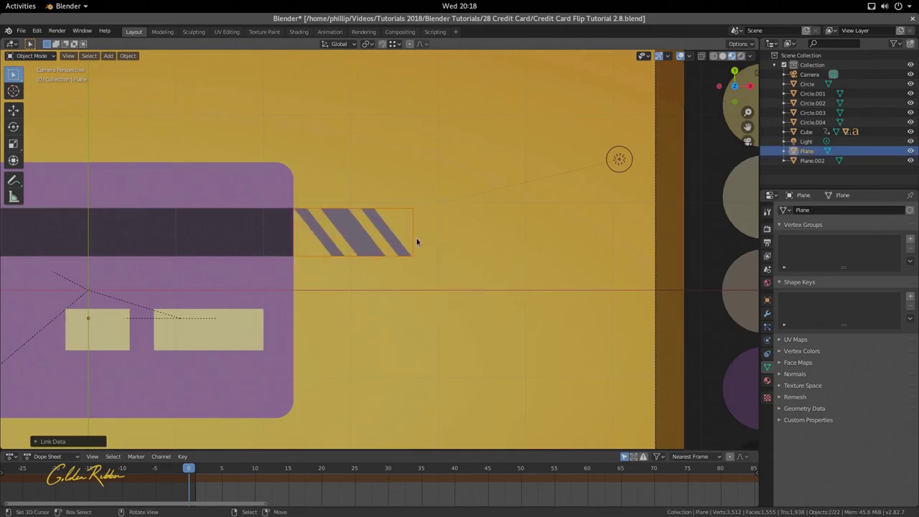
# Raise the background-coloured band copy about 0.05 m along Z so it masks the stripes beside the card.
pyautogui.scroll(-2, 398, 242)
pyautogui.scroll(3, 399, 237)
pyautogui.click(409, 216)
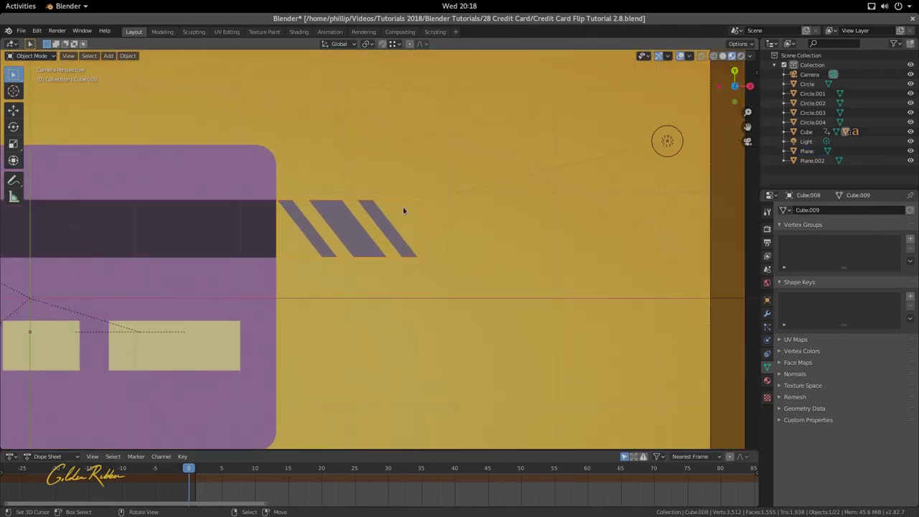
pyautogui.scroll(1, 435, 227)
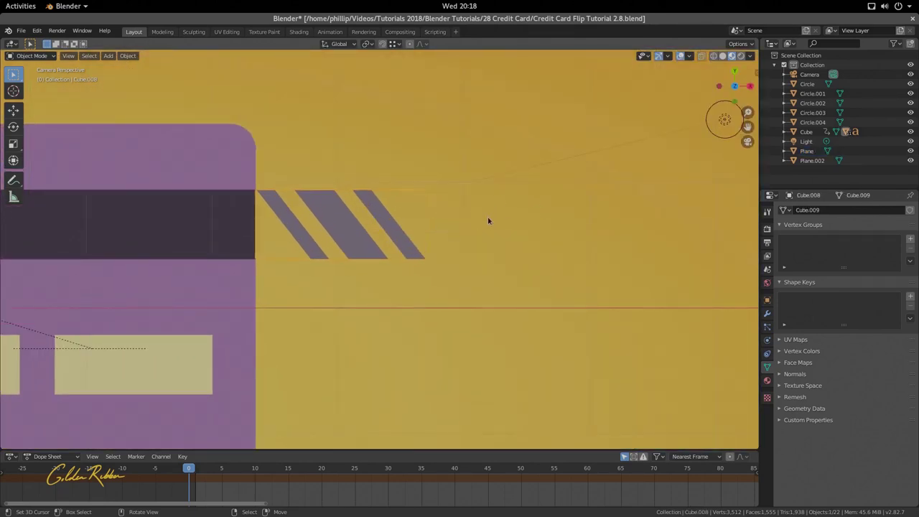
pyautogui.scroll(-3, 403, 226)
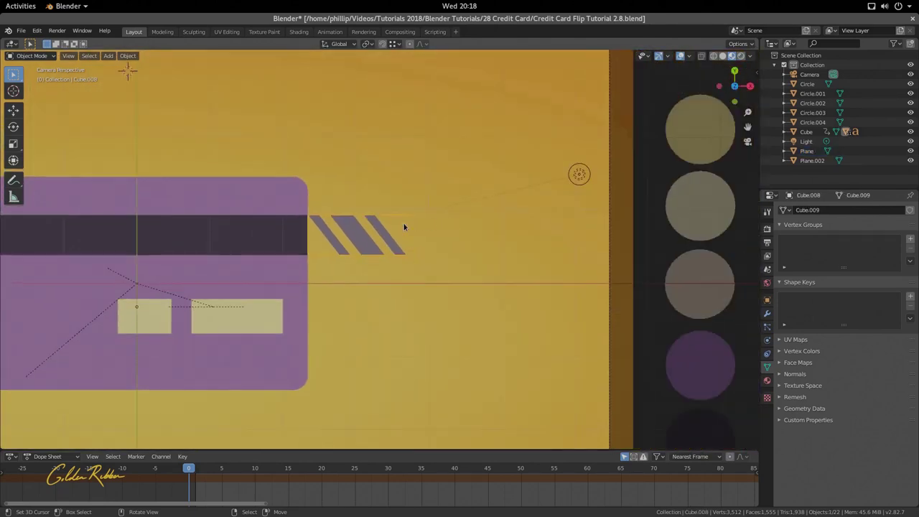
pyautogui.scroll(1, 404, 227)
pyautogui.press('g')
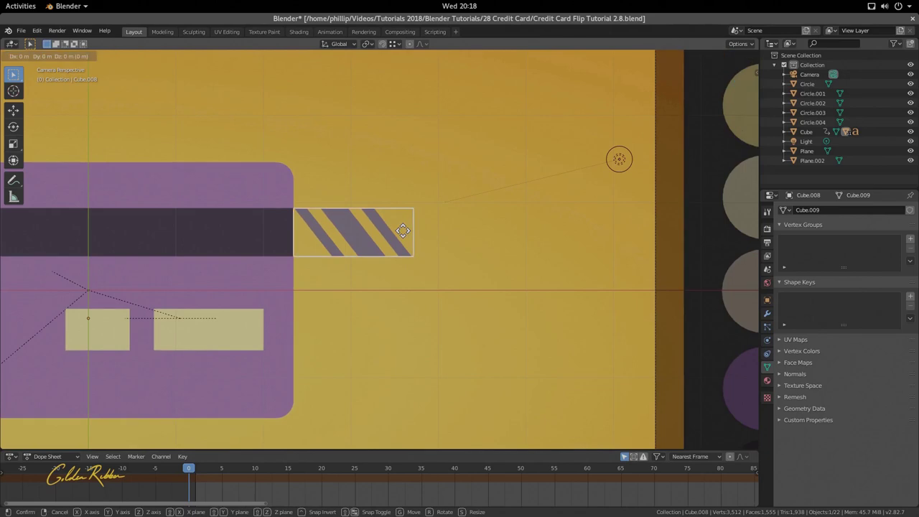
pyautogui.press('z')
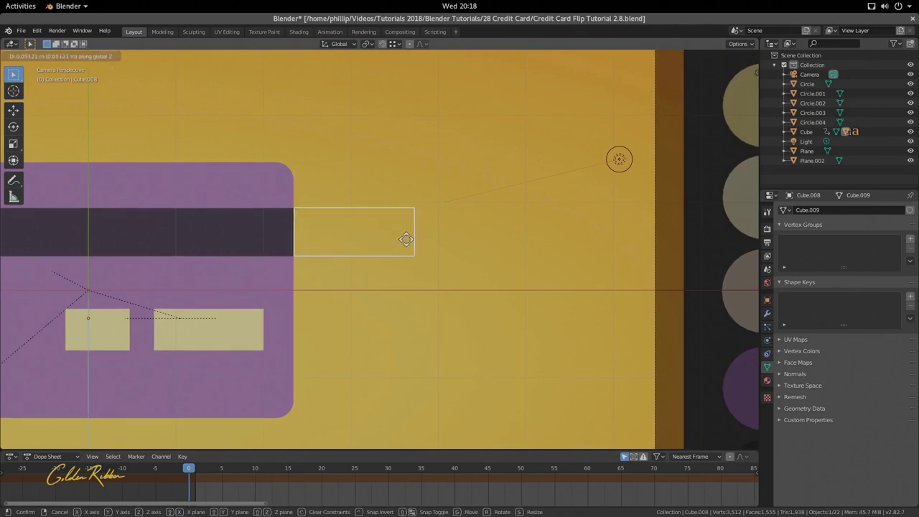
pyautogui.click(405, 240)
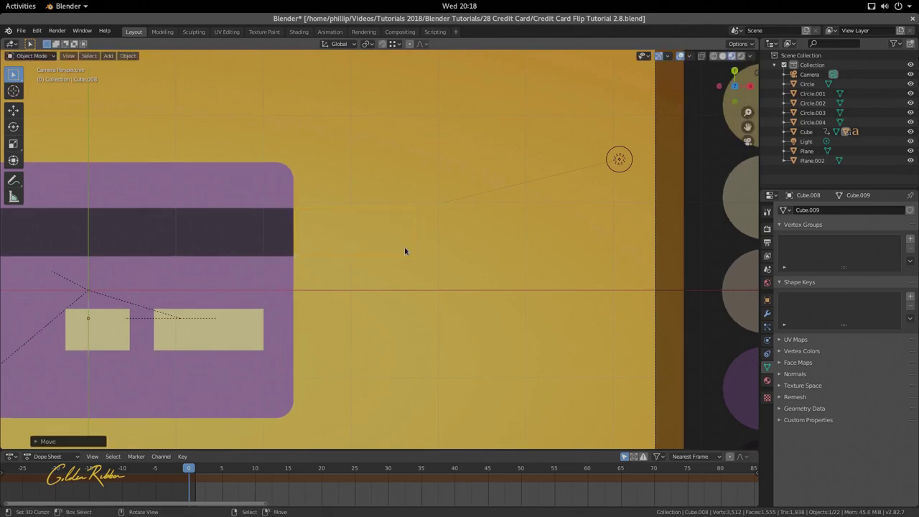
# Check the mask's coverage of the stripes beside the card and how its colour blends with the background.
pyautogui.scroll(-2, 343, 240)
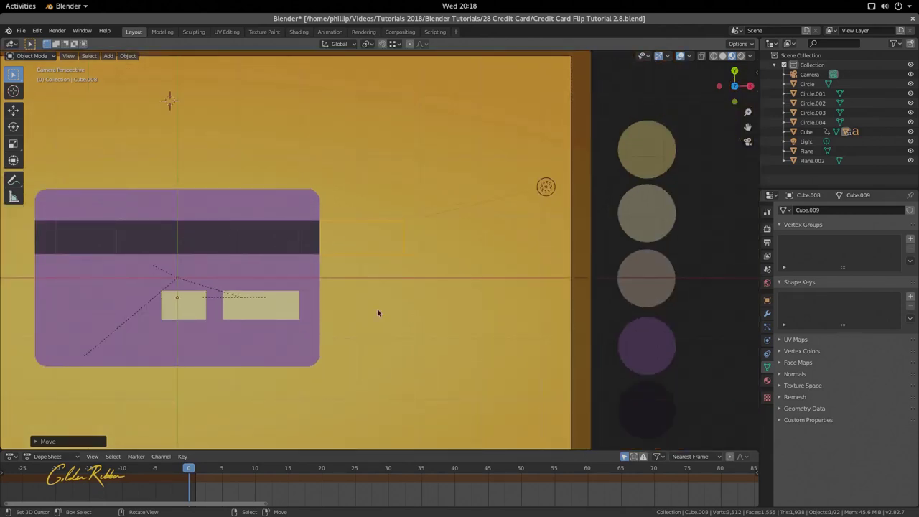
pyautogui.click(442, 346)
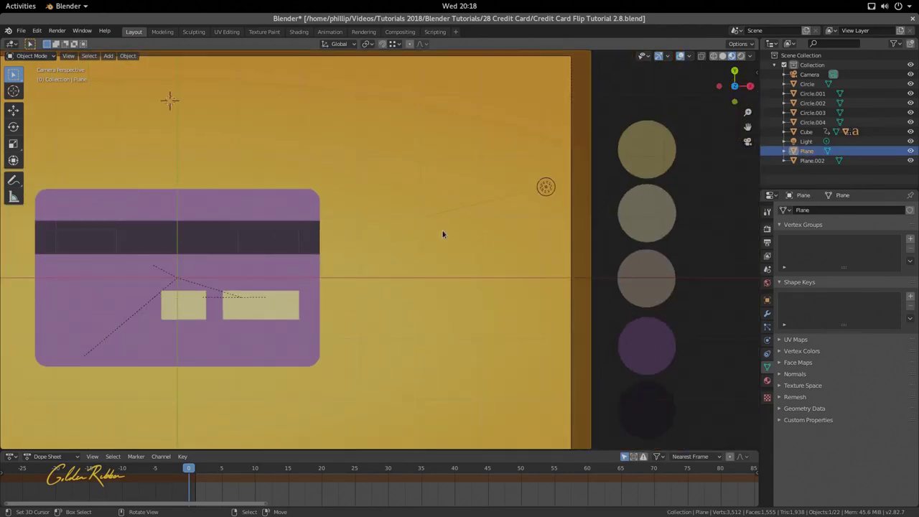
pyautogui.scroll(3, 377, 257)
pyautogui.click(364, 238)
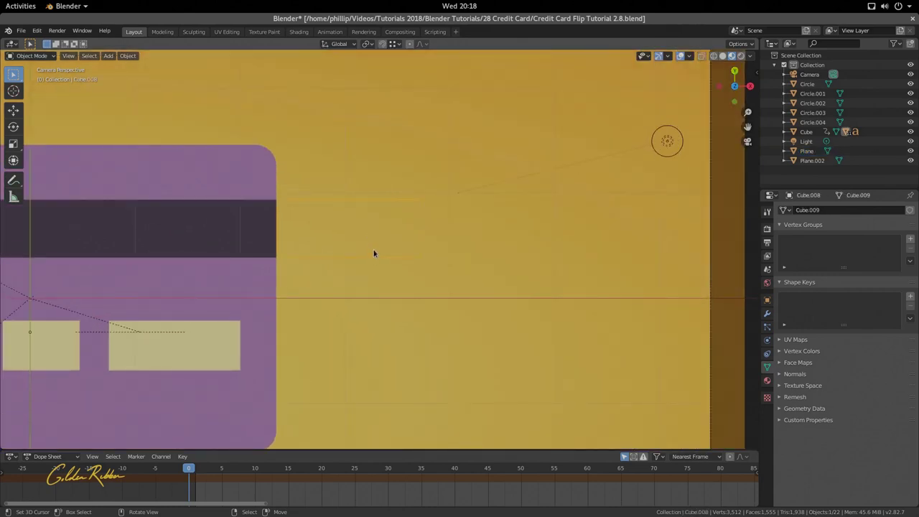
pyautogui.scroll(-3, 371, 255)
pyautogui.scroll(1, 368, 252)
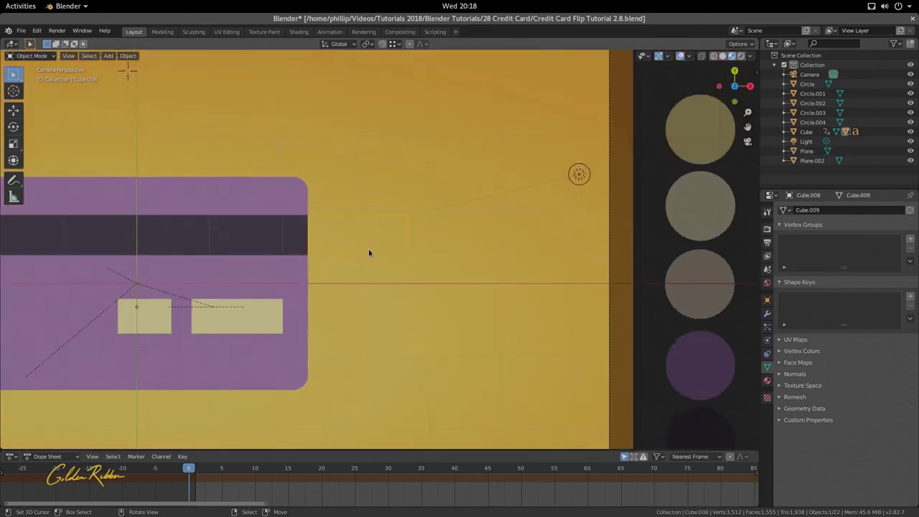
pyautogui.scroll(-2, 284, 238)
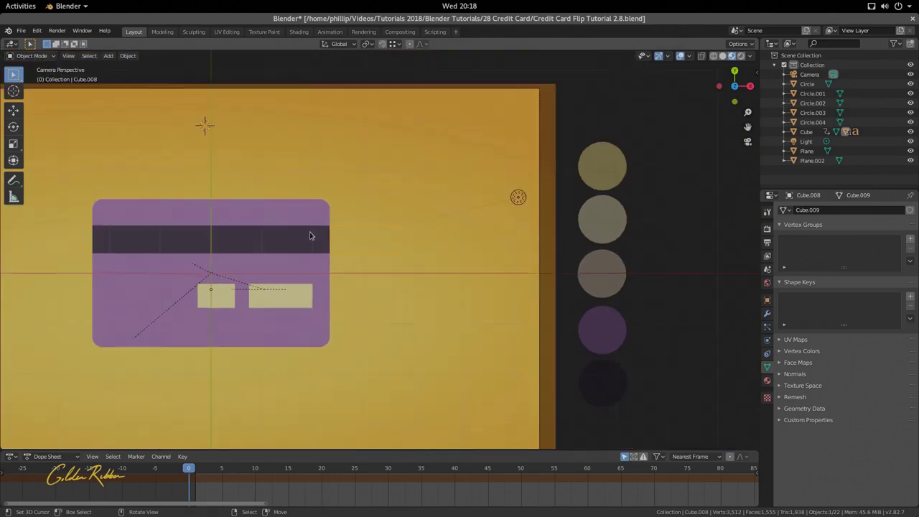
pyautogui.scroll(2, 392, 251)
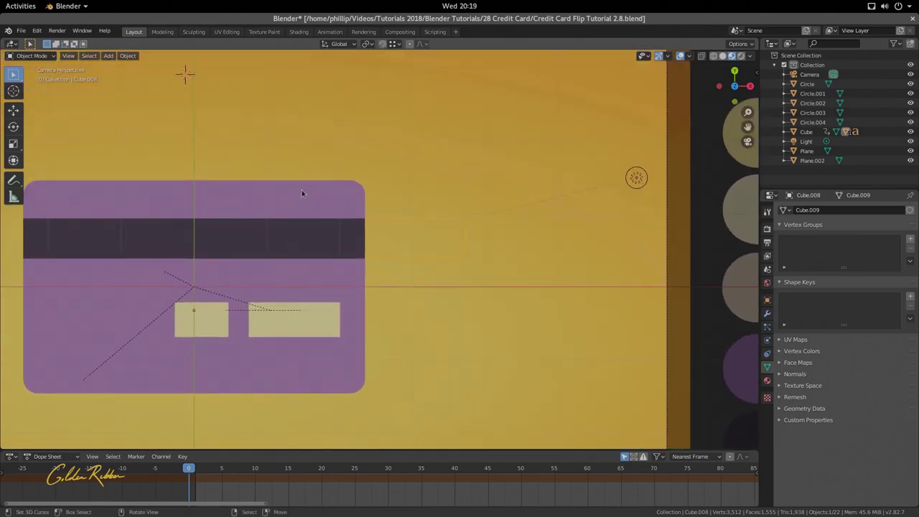
pyautogui.scroll(-1, 425, 246)
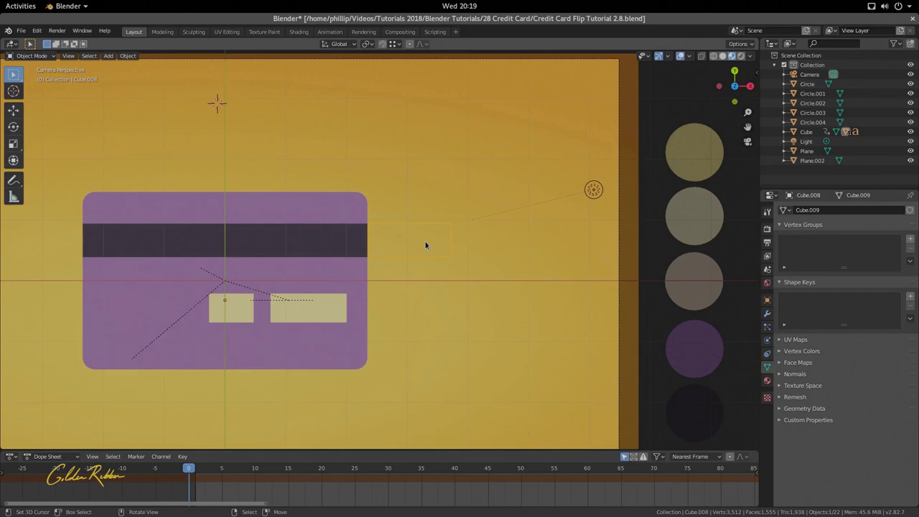
# Duplicate the mask in place and lower the copy about 0.12 m along Z, below the stripes.
pyautogui.hotkey('shift', 'd')
pyautogui.rightClick(425, 246)
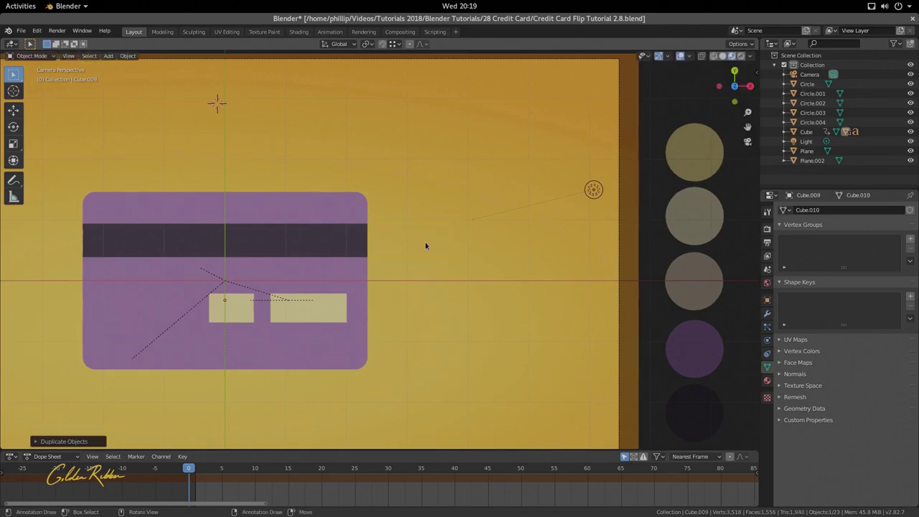
pyautogui.press('g')
pyautogui.press('z')
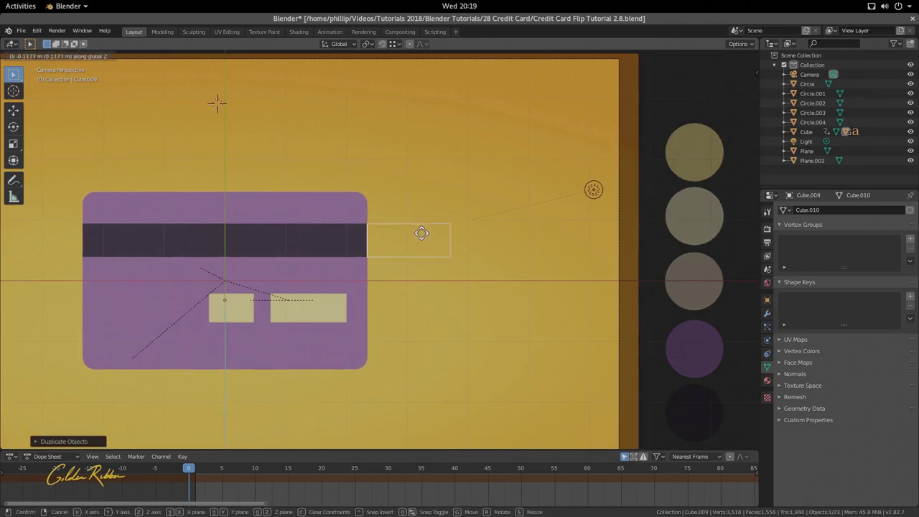
pyautogui.click(419, 234)
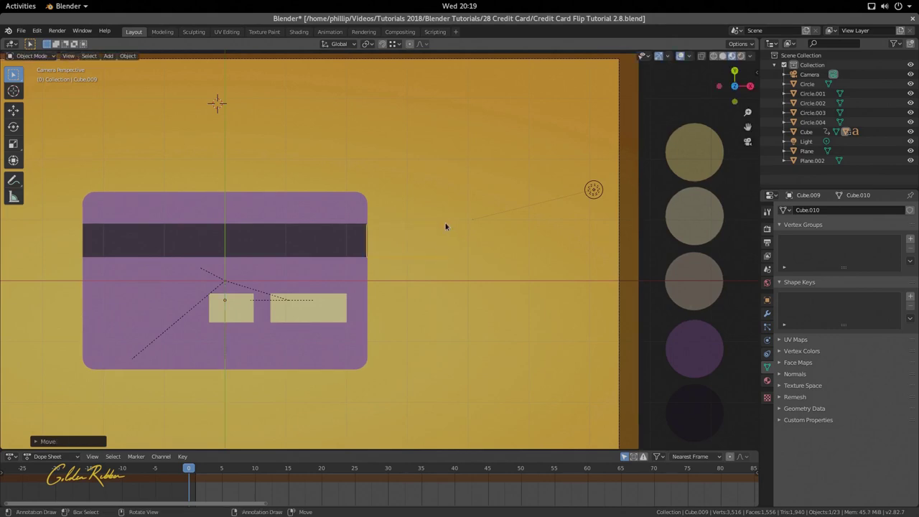
# From a low side view, raise the lower mask about 0.118 m along Z to bring it close beneath the stripes.
pyautogui.moveTo(445, 222); pyautogui.dragTo(269, 231, button='middle')
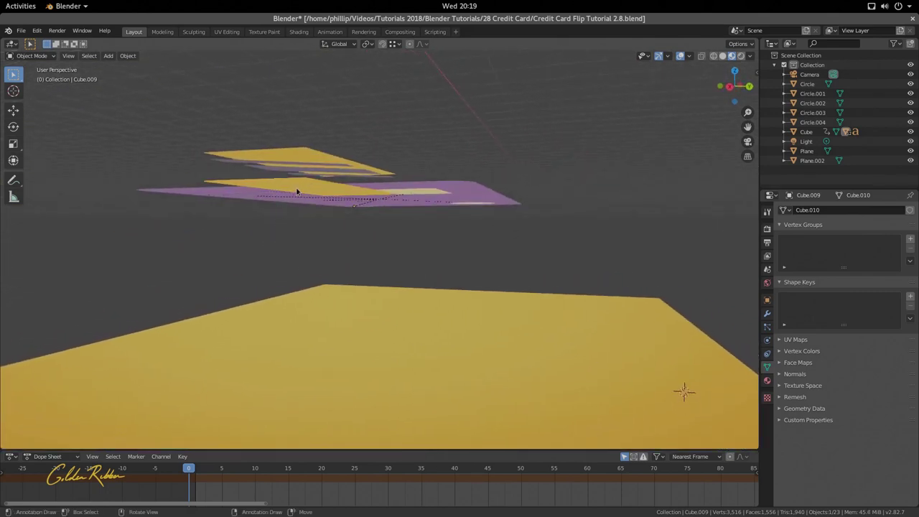
pyautogui.moveTo(296, 192); pyautogui.dragTo(295, 181)
pyautogui.press('z')
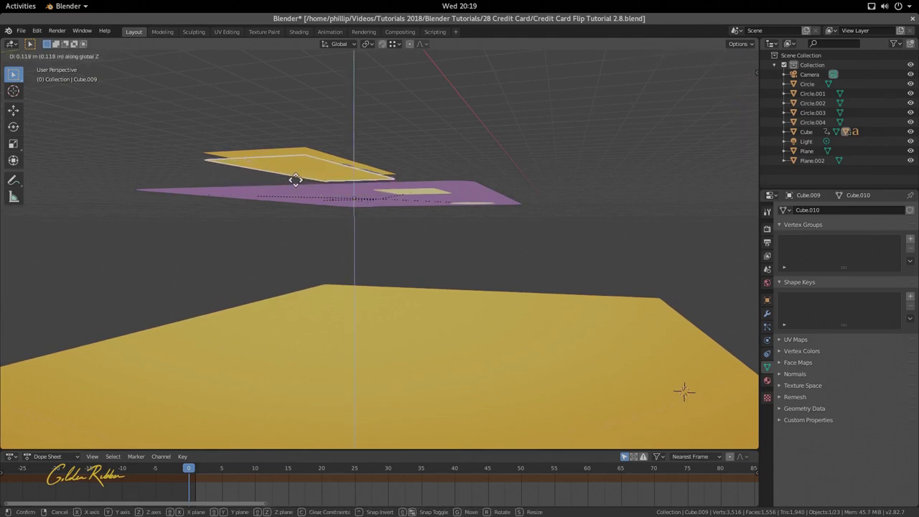
pyautogui.click(296, 180)
# Lower the upper mask slightly along Z to bring it closer to the stripes.
pyautogui.moveTo(295, 180); pyautogui.dragTo(290, 193, button='middle')
pyautogui.click(231, 213)
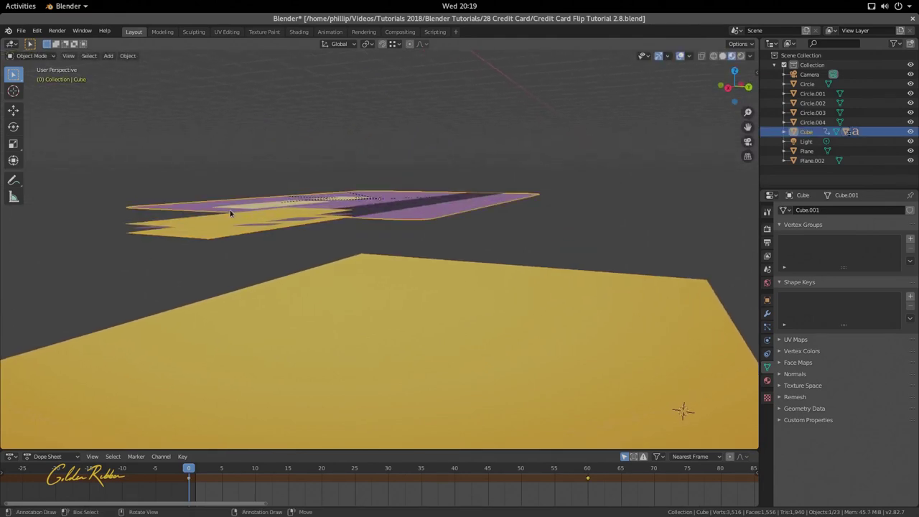
pyautogui.click(218, 218)
pyautogui.press('g')
pyautogui.press('z')
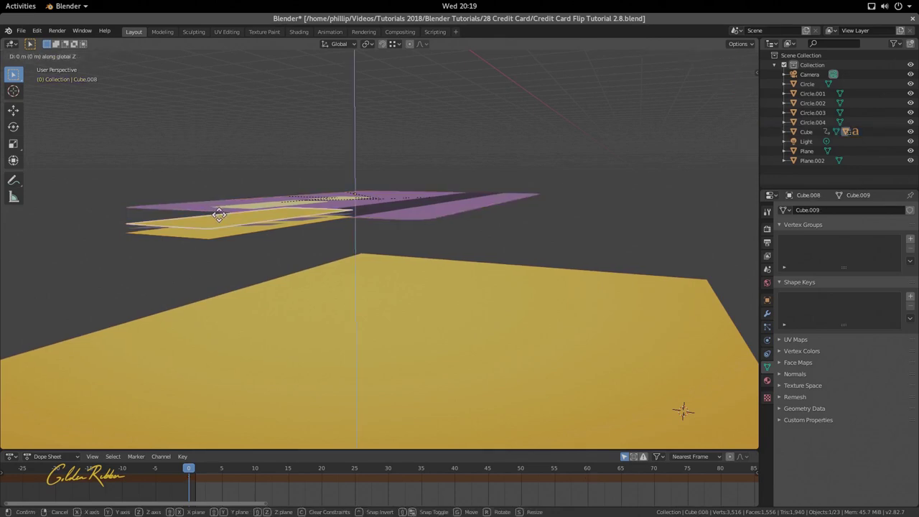
pyautogui.click(221, 219)
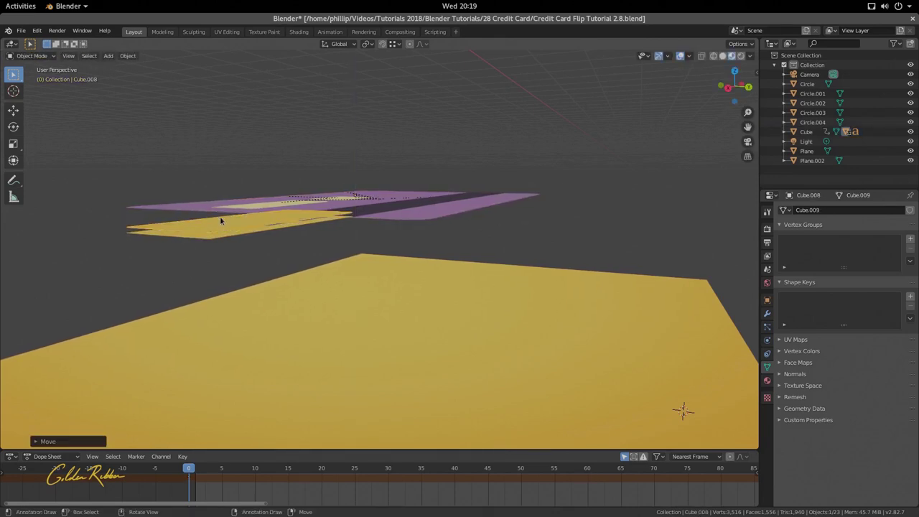
# Raise the lower mask a further 0.01 m or so along Z to tighten the gap between both masks.
pyautogui.moveTo(220, 241); pyautogui.dragTo(231, 238, button='middle')
pyautogui.hotkey('shift', 'd')
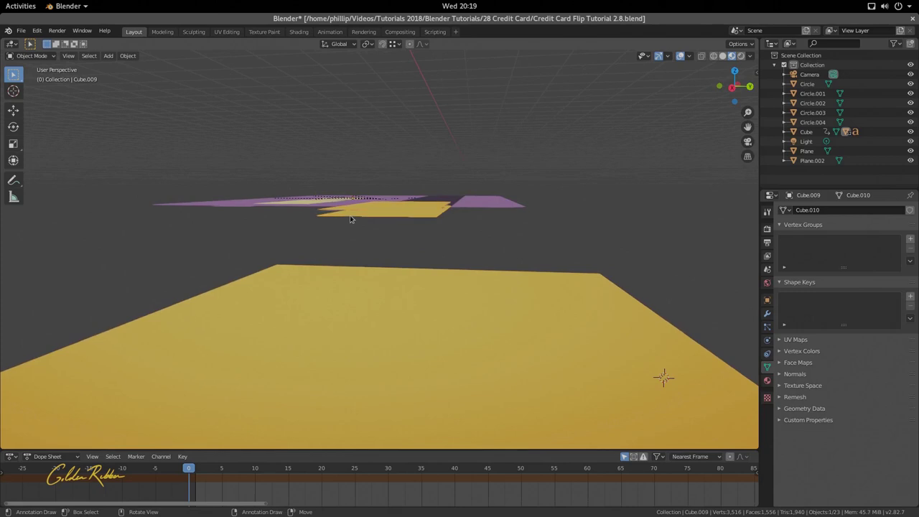
pyautogui.press('z')
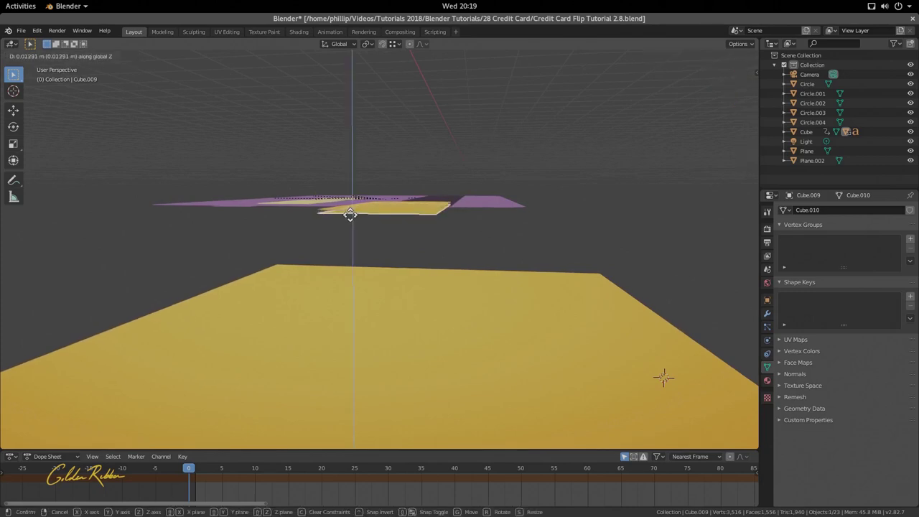
pyautogui.click(350, 214)
# Select both stacked masks and duplicate them about 6.95 m along negative X to the card's opposite edge.
pyautogui.moveTo(350, 216); pyautogui.dragTo(360, 207, button='middle')
pyautogui.press('KP_0')
pyautogui.moveTo(450, 255); pyautogui.dragTo(435, 218, button='middle')
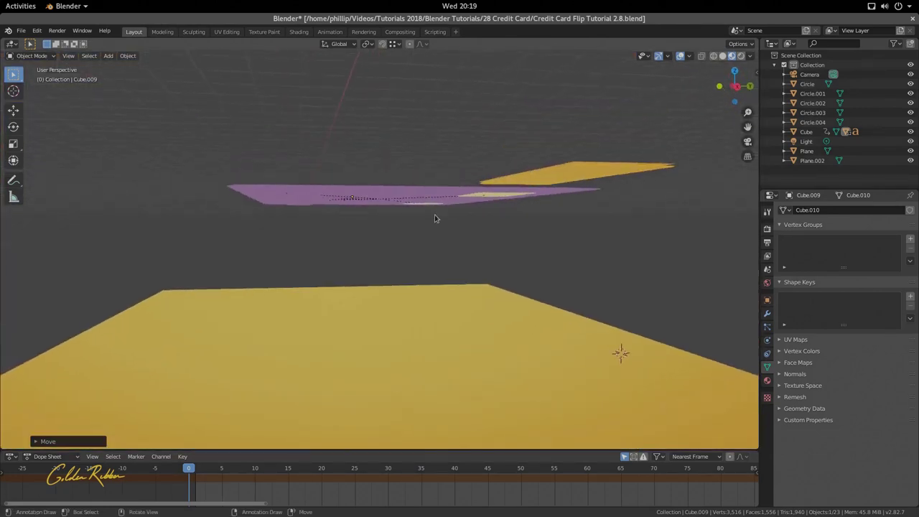
pyautogui.moveTo(607, 174); pyautogui.dragTo(525, 201, button='middle')
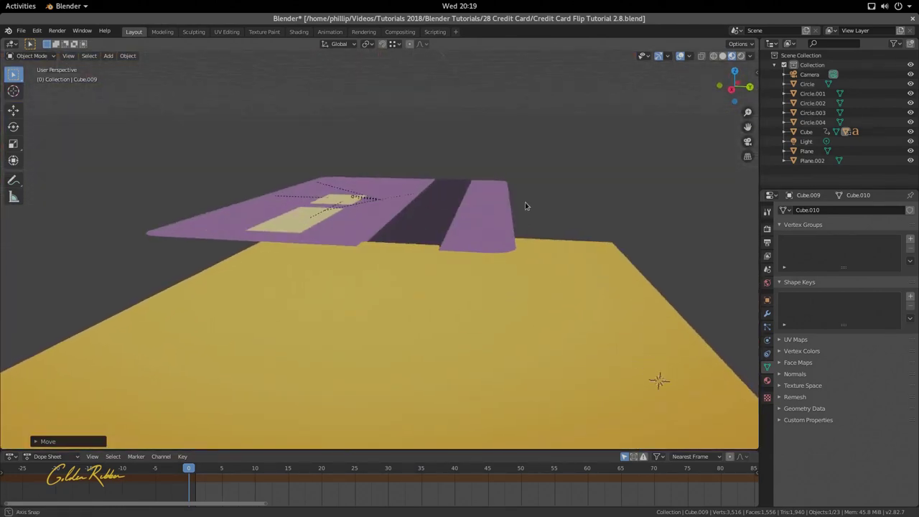
pyautogui.click(390, 263)
pyautogui.moveTo(390, 263); pyautogui.dragTo(491, 252, button='middle')
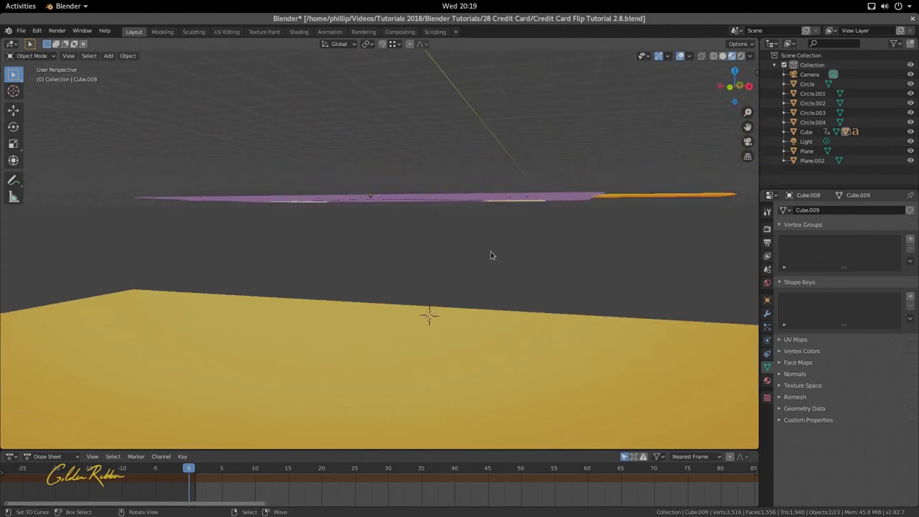
pyautogui.press('KP_0')
pyautogui.scroll(3, 490, 251)
pyautogui.scroll(-1, 490, 252)
pyautogui.hotkey('shift', 'd')
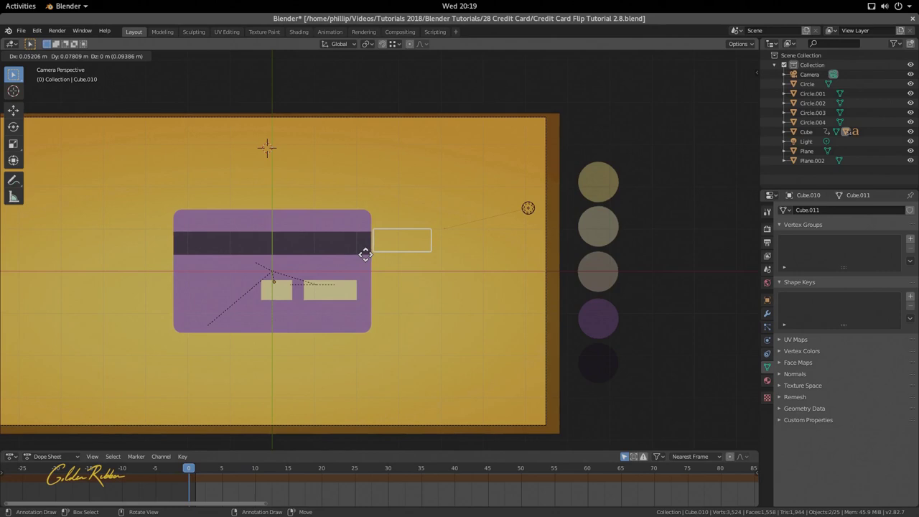
pyautogui.press('x')
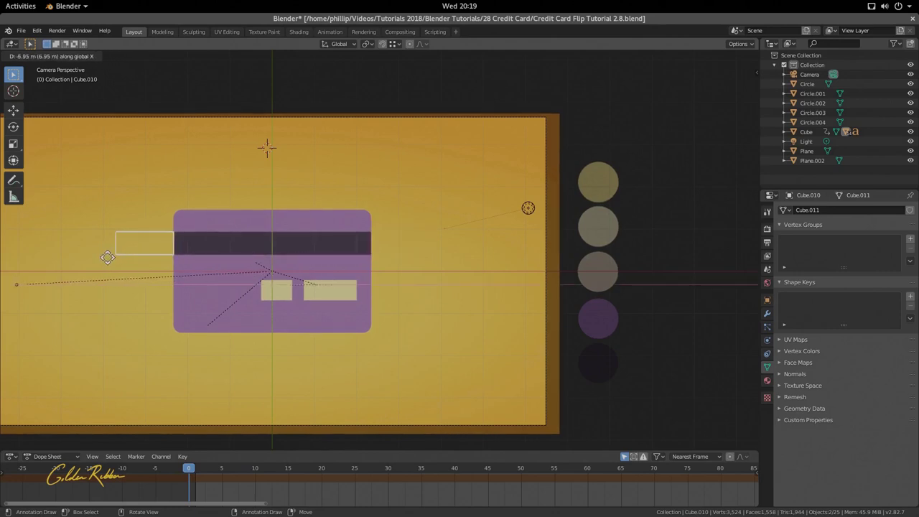
pyautogui.click(107, 257)
# Fine-tune the duplicated masks along X so their inner edge meets the end of the dark band.
pyautogui.scroll(5, 297, 267)
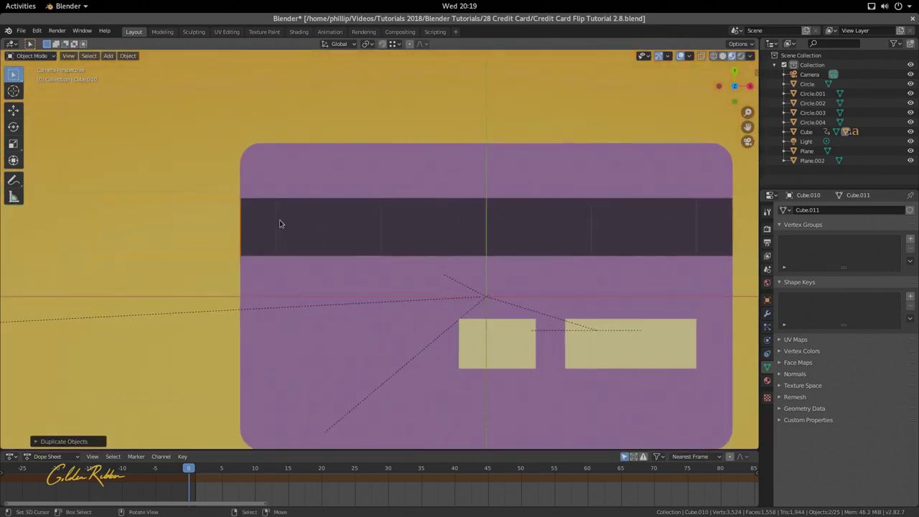
pyautogui.scroll(4, 240, 236)
pyautogui.keyDown('shift'); pyautogui.moveTo(240, 236); pyautogui.dragTo(402, 256, button='middle'); pyautogui.keyUp('shift')
pyautogui.scroll(2, 220, 231)
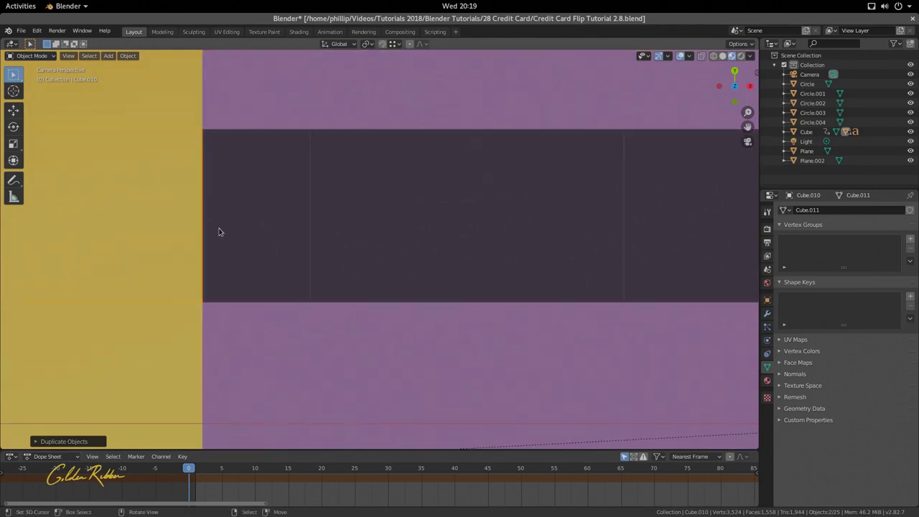
pyautogui.press('g')
pyautogui.press('x')
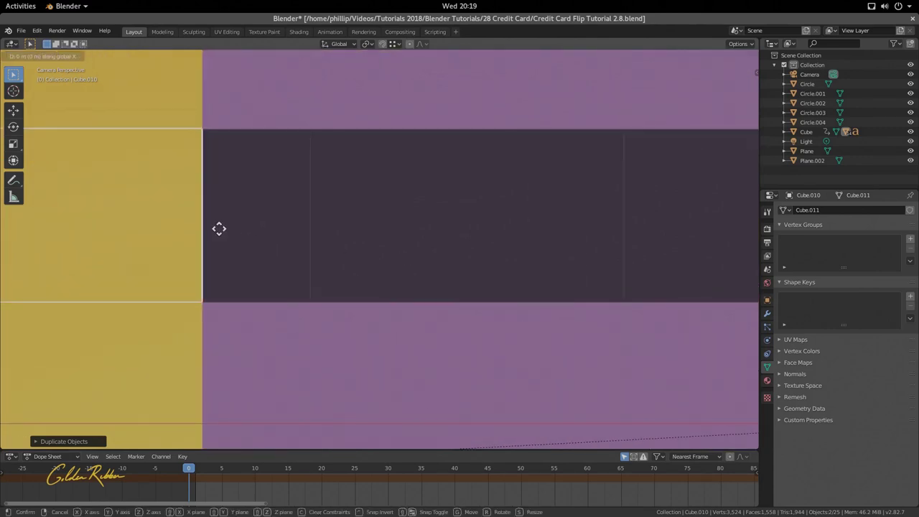
pyautogui.click(220, 230)
pyautogui.scroll(-6, 300, 238)
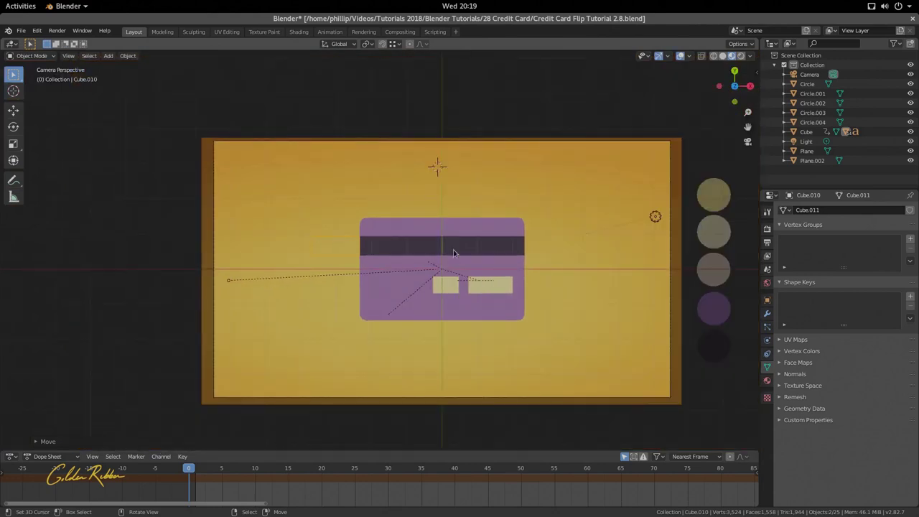
pyautogui.click(444, 225)
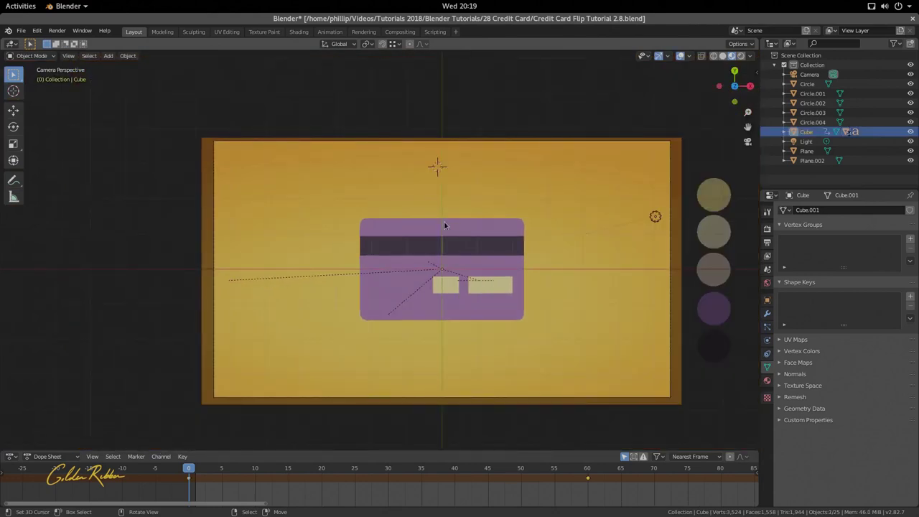
pyautogui.press('r')
pyautogui.press('y')
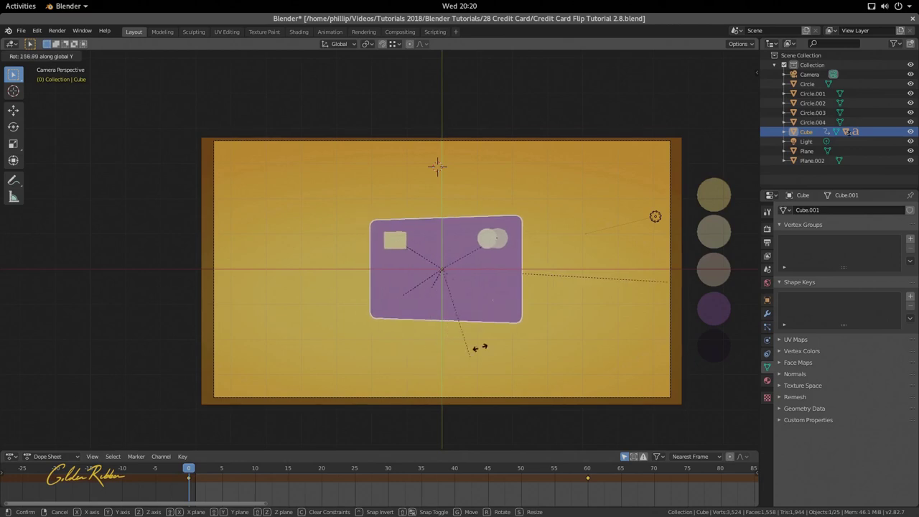
pyautogui.rightClick(461, 311)
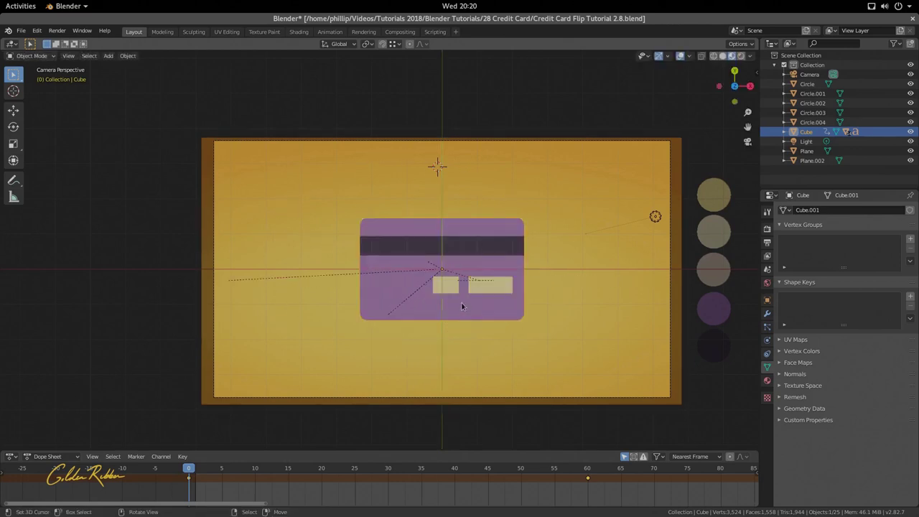
# Play back the card flip animation to check the masks and return the playhead to frame 0.
pyautogui.scroll(3, 462, 307)
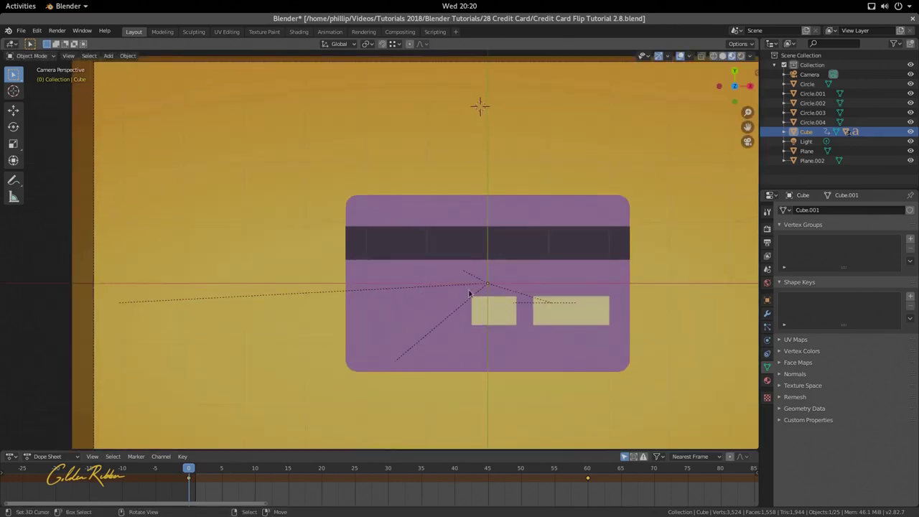
pyautogui.press('space')
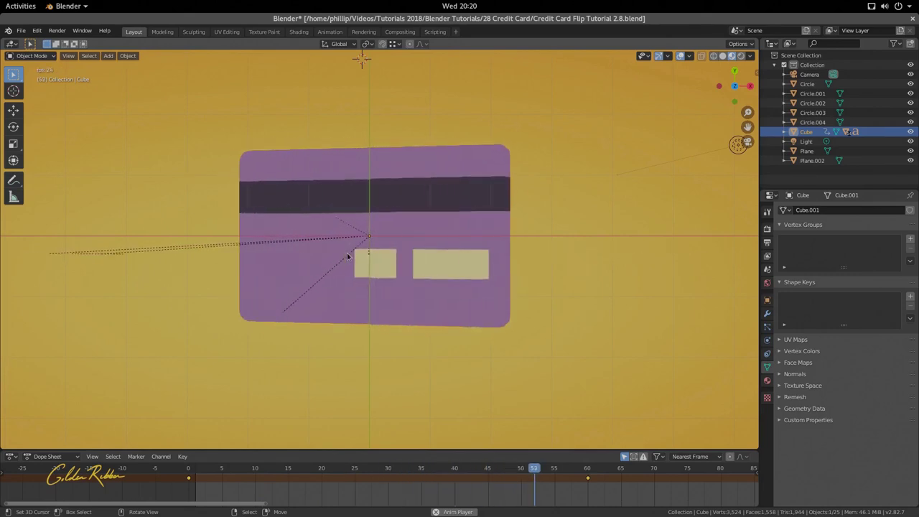
pyautogui.press('space')
pyautogui.moveTo(269, 468); pyautogui.dragTo(188, 468)
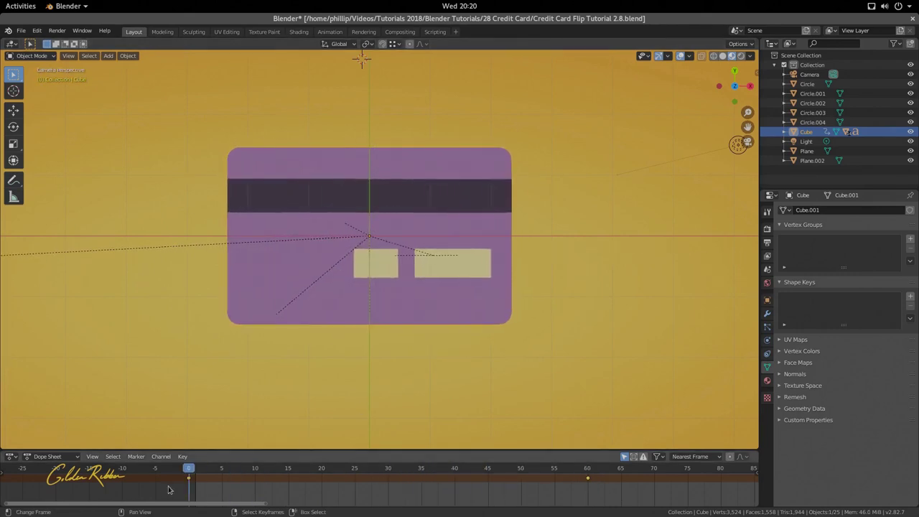
pyautogui.scroll(-3, 307, 348)
pyautogui.scroll(6, 363, 293)
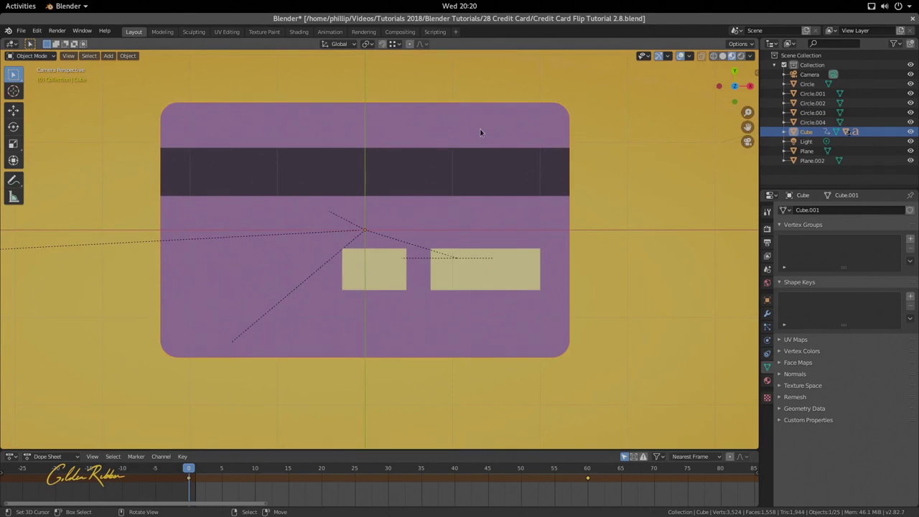
pyautogui.scroll(-2, 401, 205)
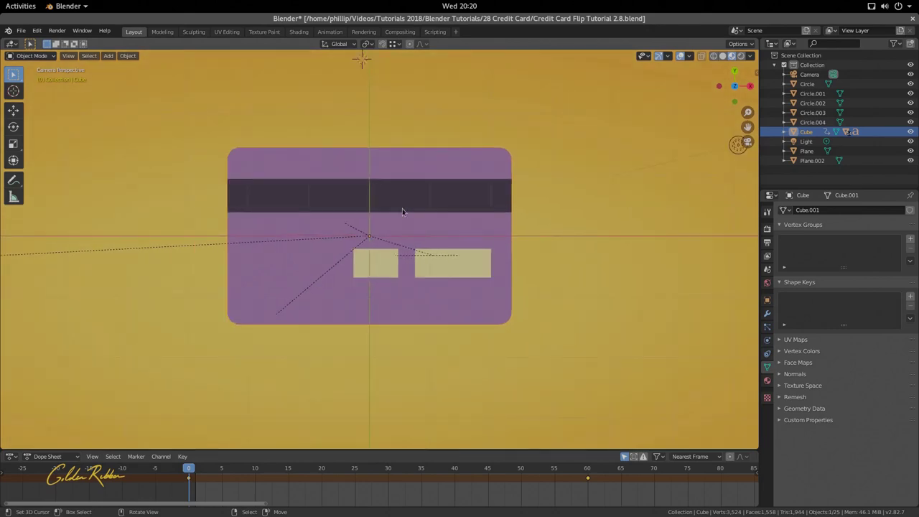
# Clear the wide cream rectangle's shape keys and add a fresh Basis and Key 1.
pyautogui.click(475, 271)
pyautogui.click(377, 270)
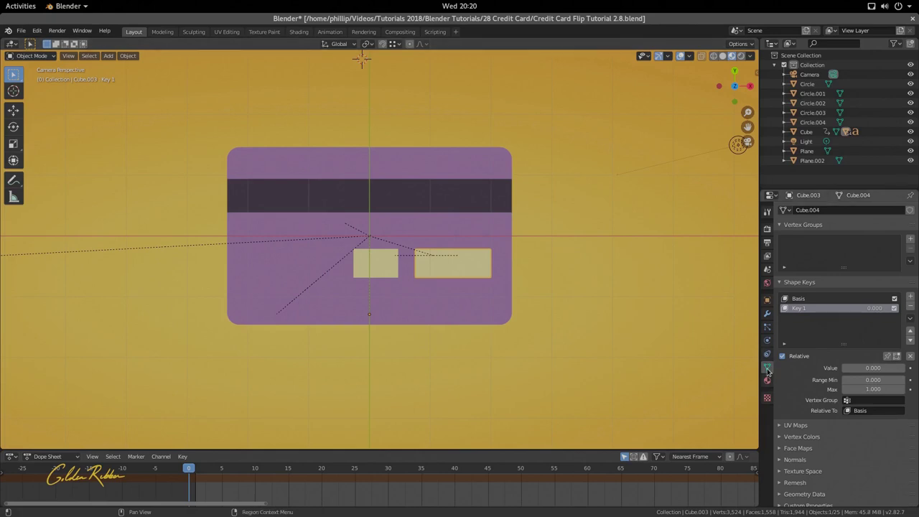
pyautogui.click(910, 308)
pyautogui.click(910, 307)
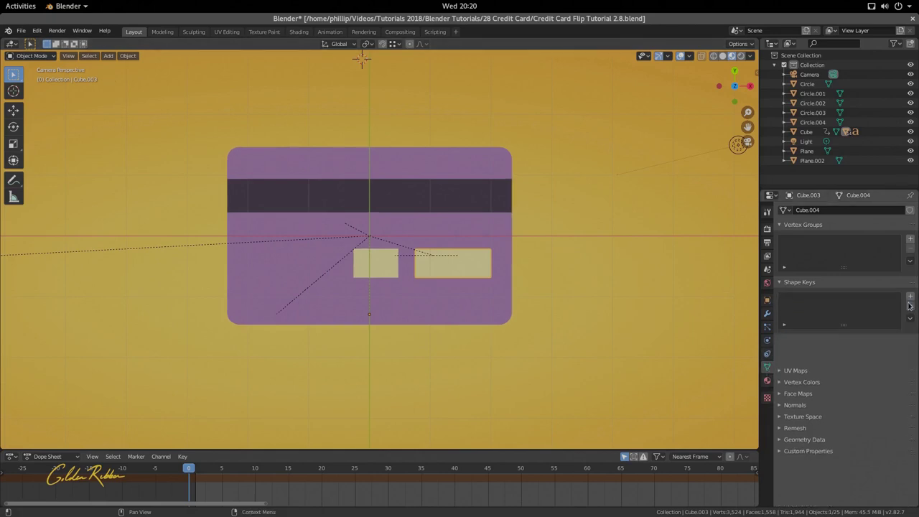
pyautogui.click(910, 297)
pyautogui.click(910, 298)
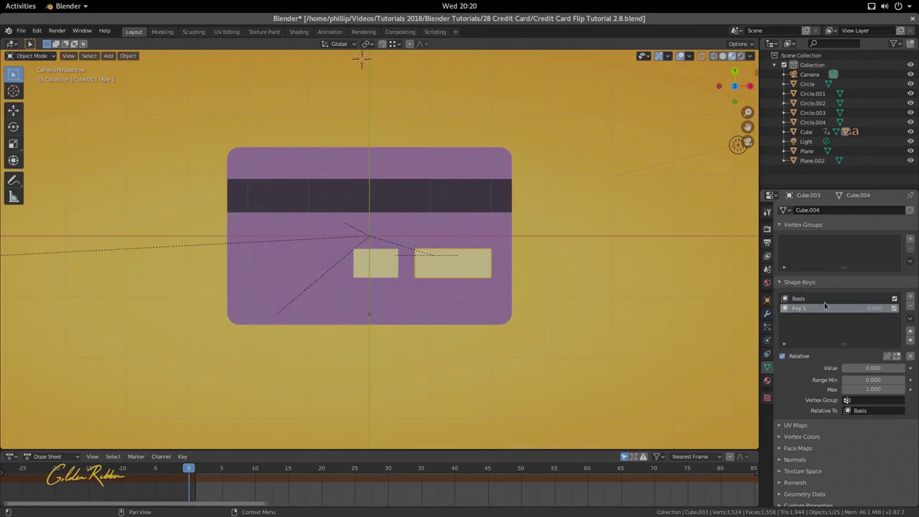
pyautogui.click(793, 284)
pyautogui.click(800, 224)
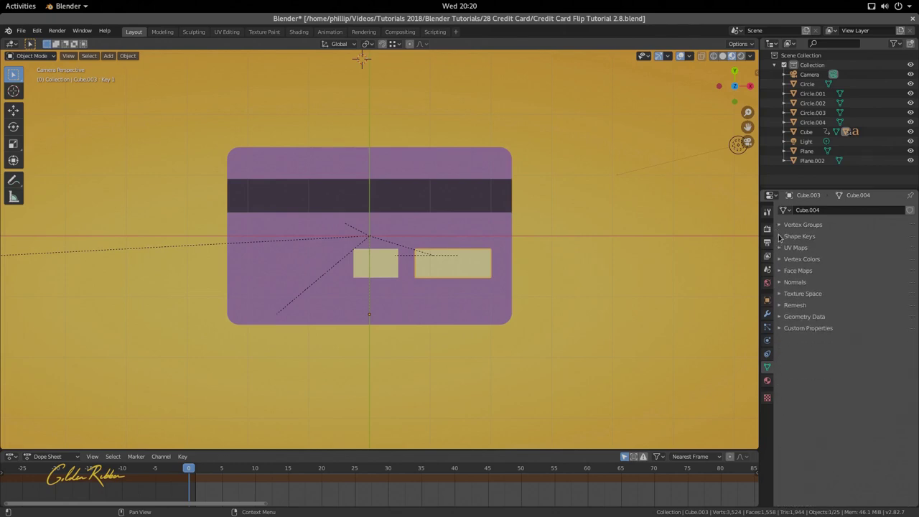
pyautogui.click(804, 236)
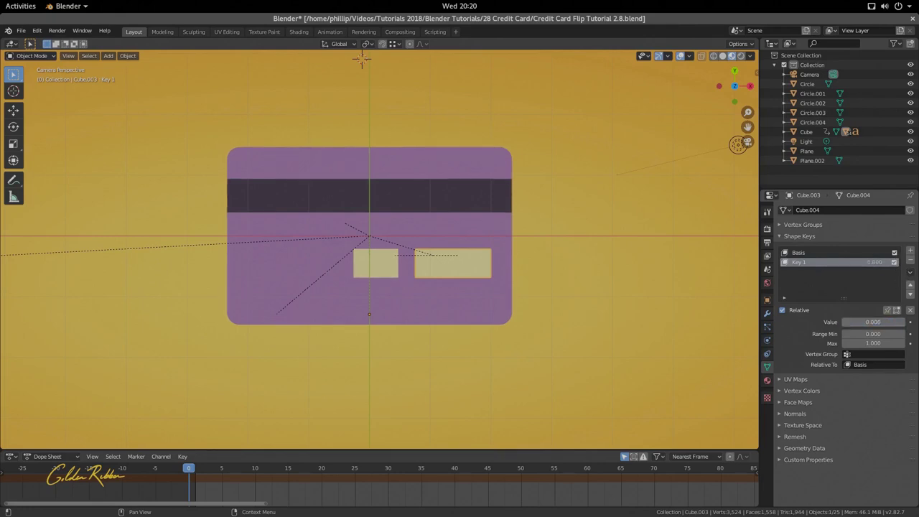
# Set Key 1 to 1.000 and move the wide rectangle's inner edge vertices along X close to its outer edge.
pyautogui.scroll(2, 431, 269)
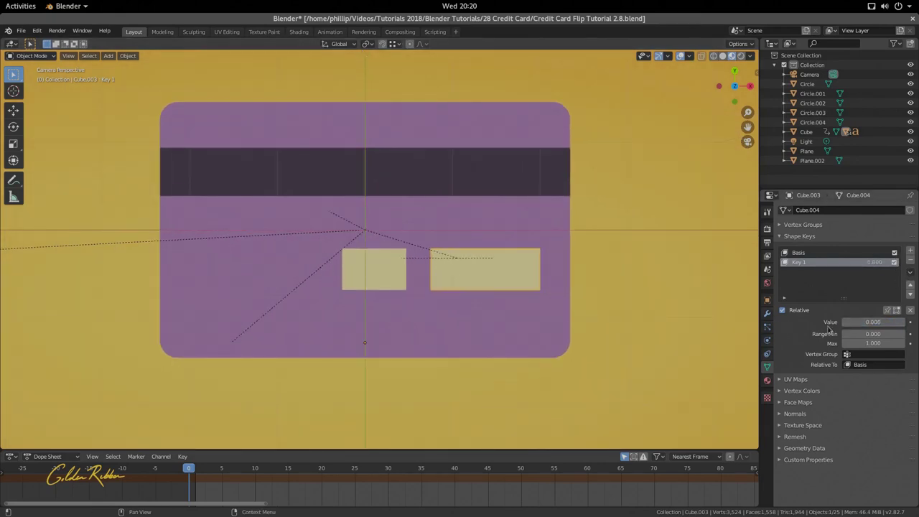
pyautogui.moveTo(857, 321); pyautogui.dragTo(903, 321)
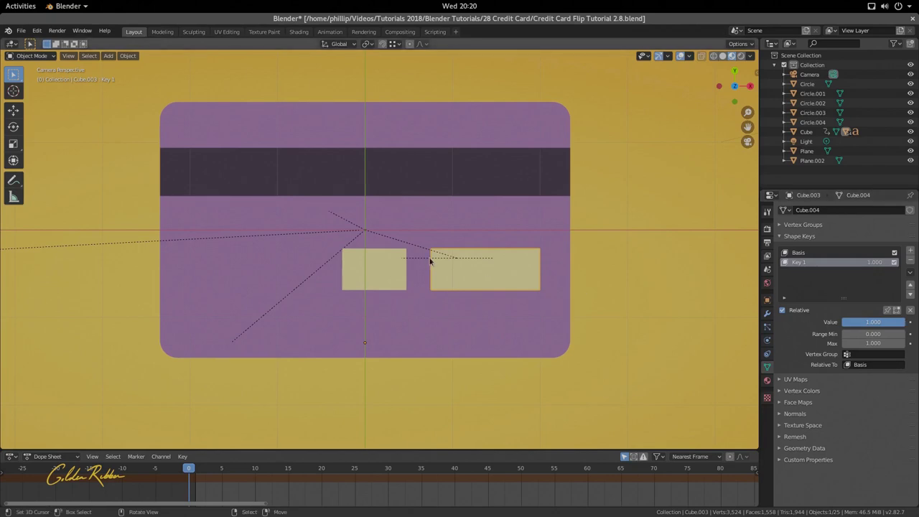
pyautogui.press('Tab')
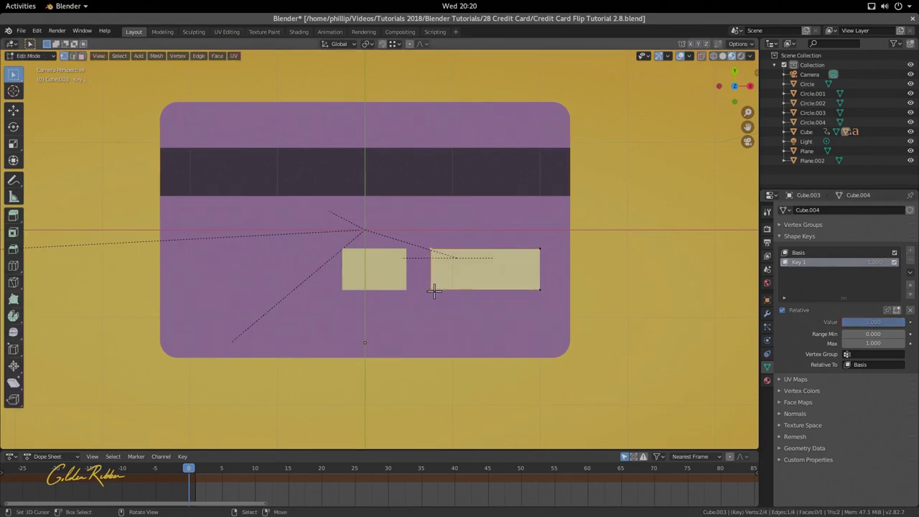
pyautogui.keyDown('shift'); pyautogui.click(430, 250); pyautogui.keyUp('shift')
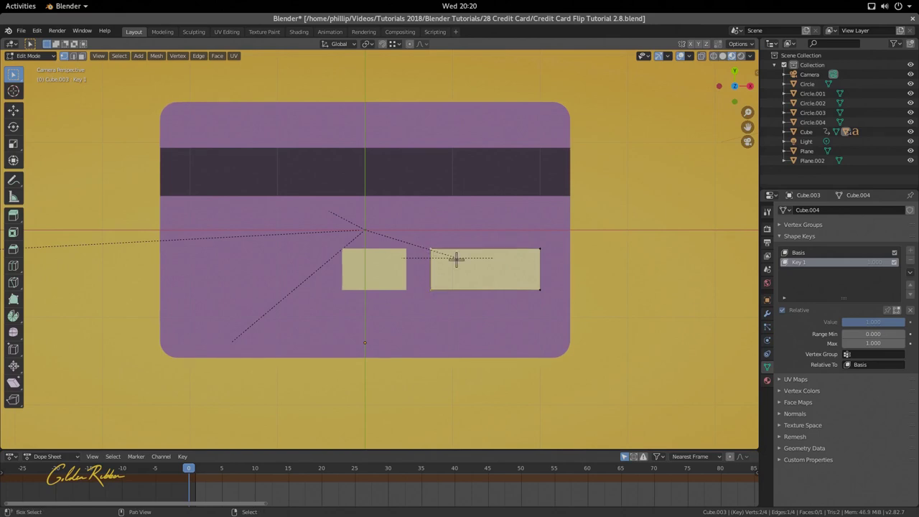
pyautogui.press('g')
pyautogui.press('x')
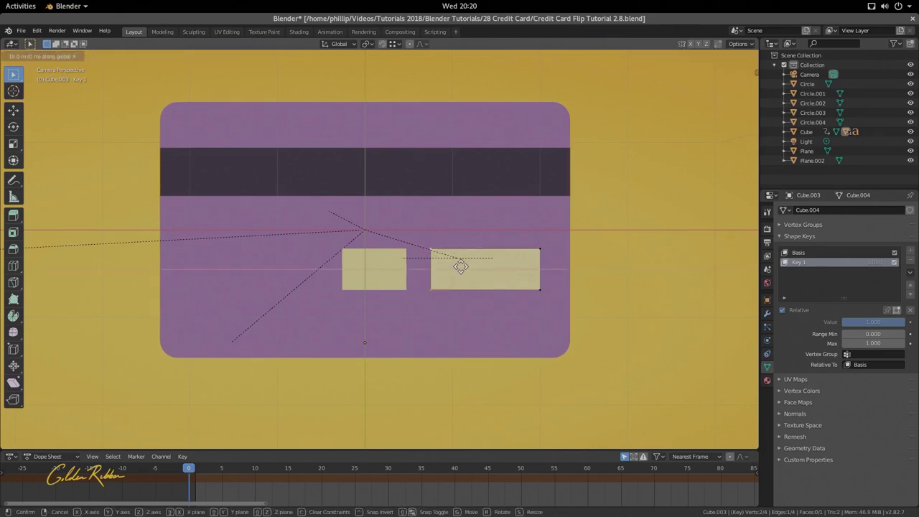
pyautogui.click(558, 264)
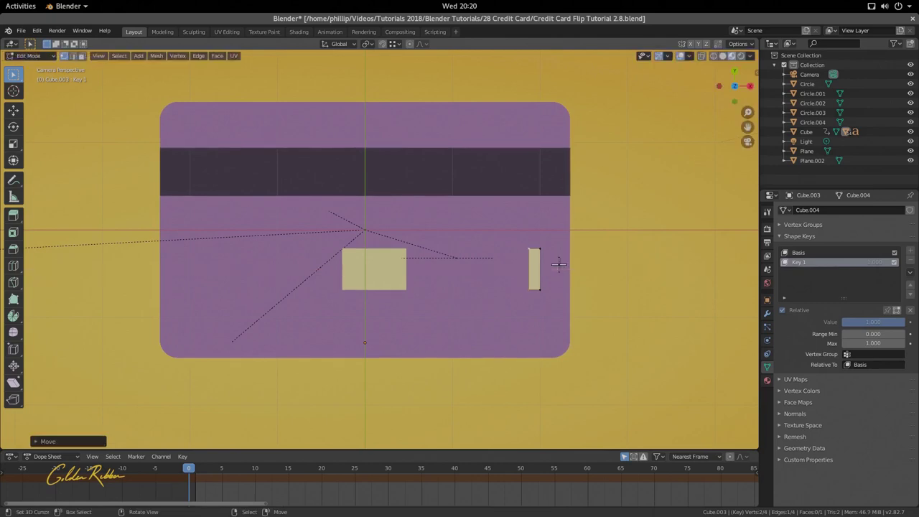
# With vertex snapping enabled, snap the inner edge onto the outer edge to collapse the rectangle, and set Key 1's value to 0.000.
pyautogui.press('Tab')
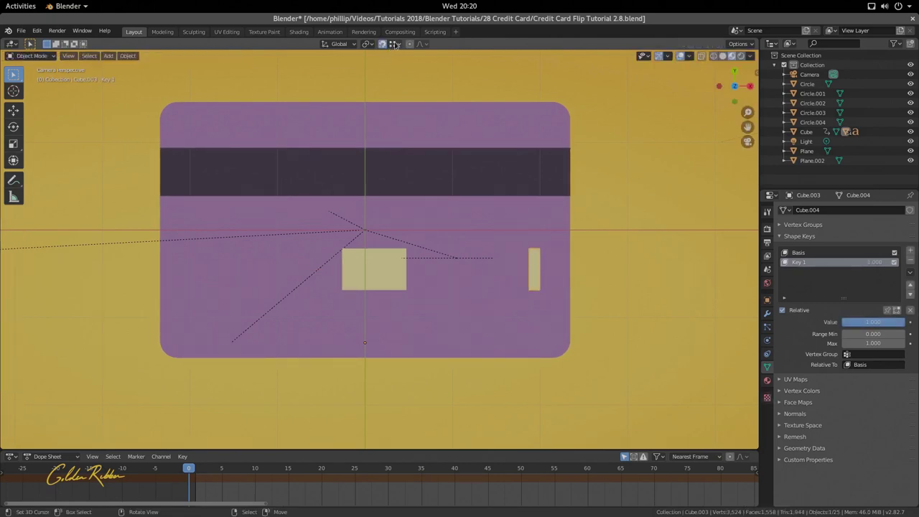
pyautogui.click(396, 44)
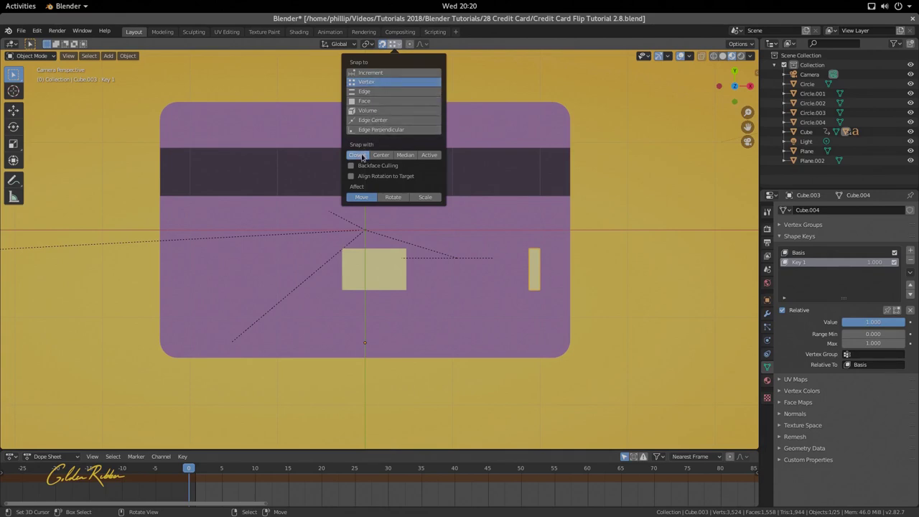
pyautogui.press('Tab')
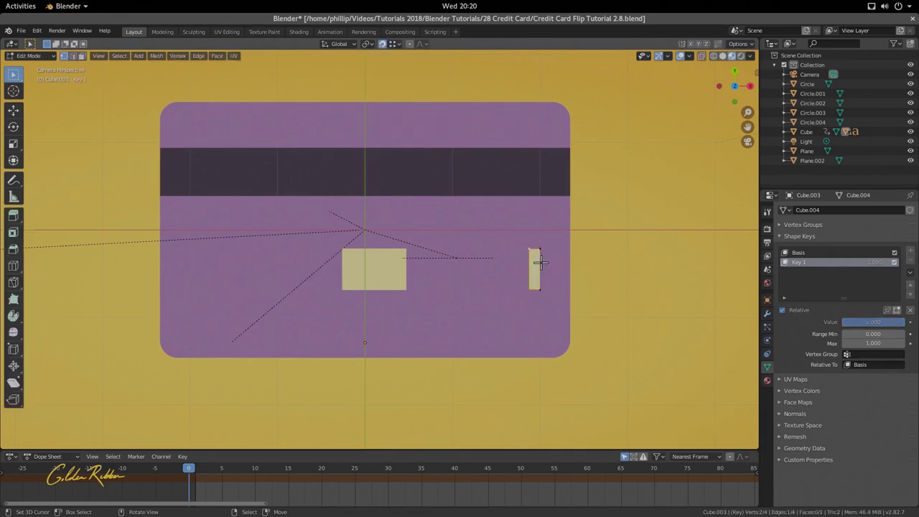
pyautogui.press('Tab')
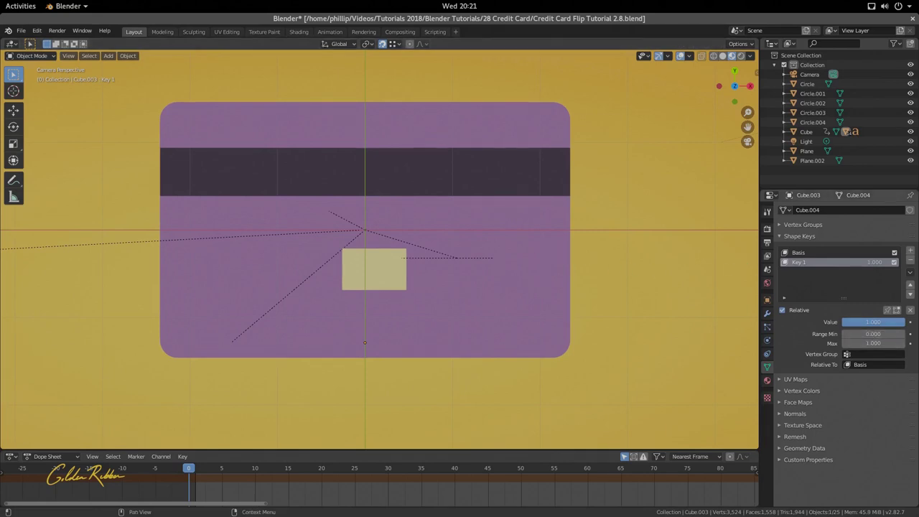
pyautogui.moveTo(873, 322)
pyautogui.mouseDown()
pyautogui.moveTo(854, 322)
pyautogui.moveTo(873, 322)
pyautogui.mouseUp()
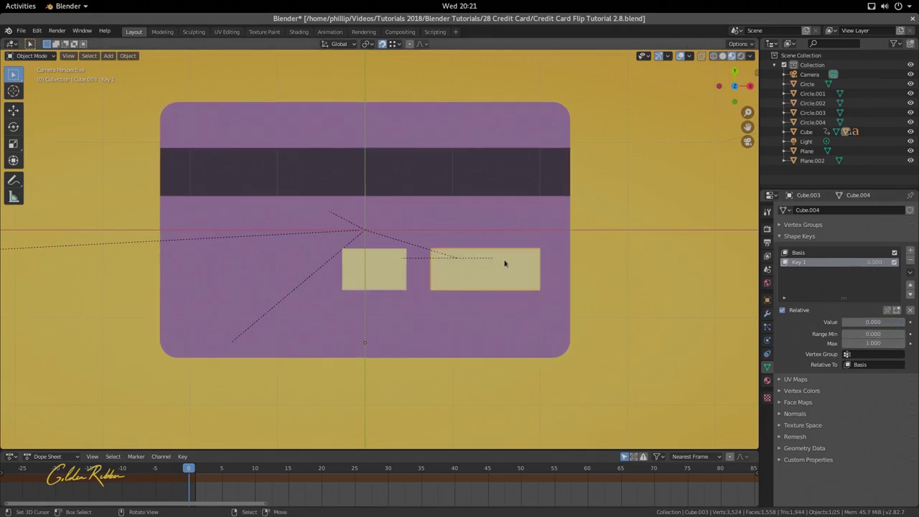
# Clear the narrow cream rectangle's shape keys and add a fresh Basis and Key 1.
pyautogui.click(391, 260)
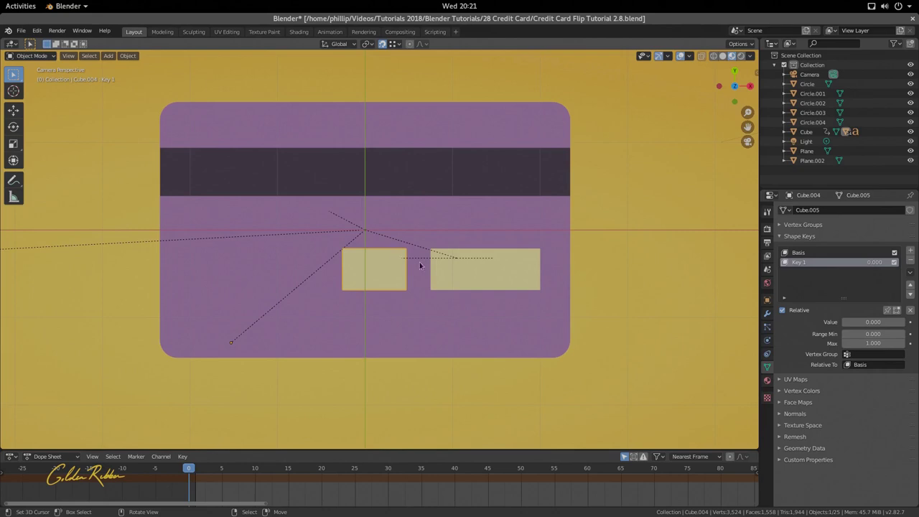
pyautogui.click(909, 260)
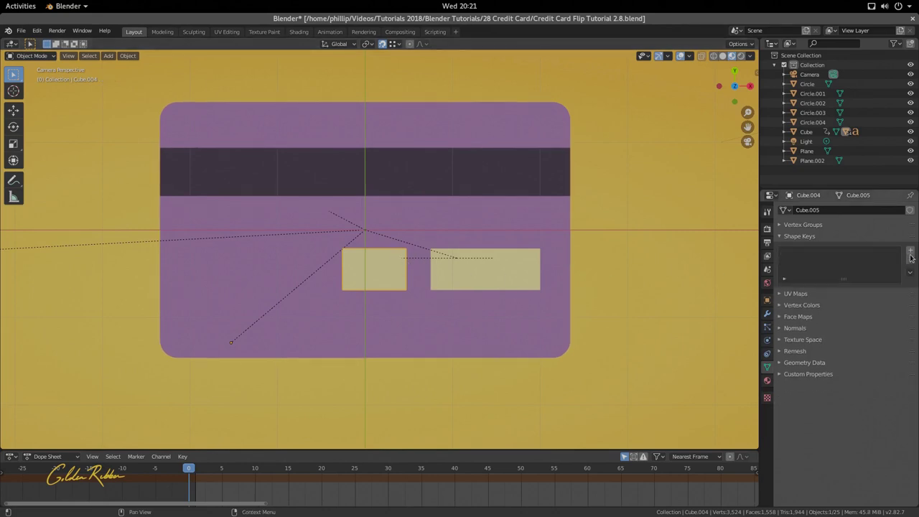
pyautogui.click(910, 252)
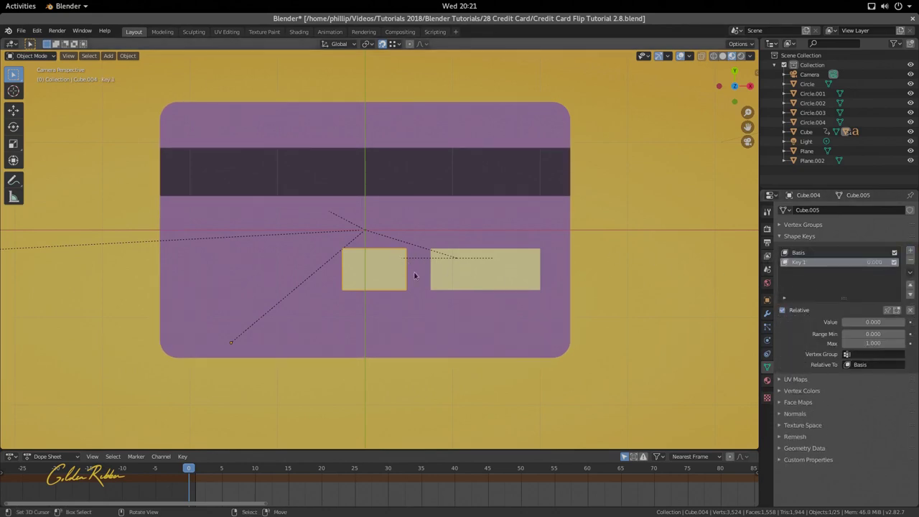
# Try to collapse the narrow rectangle onto its right edge in Key 1, compare it with Object Mode, and undo the move.
pyautogui.press('Tab')
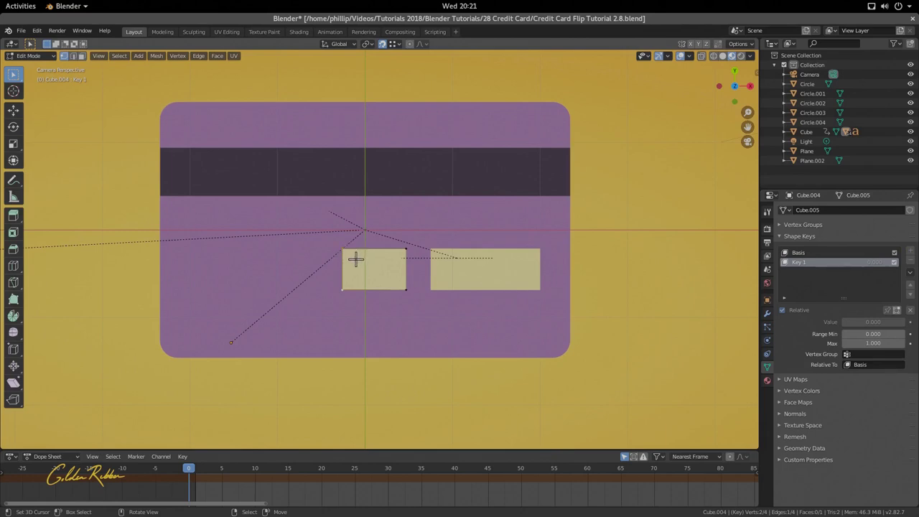
pyautogui.press('g')
pyautogui.click(409, 259)
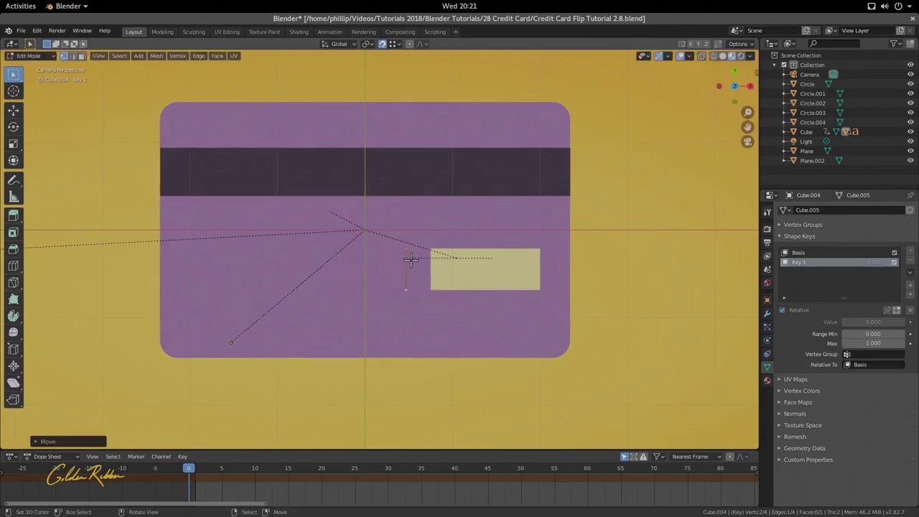
pyautogui.press('Tab')
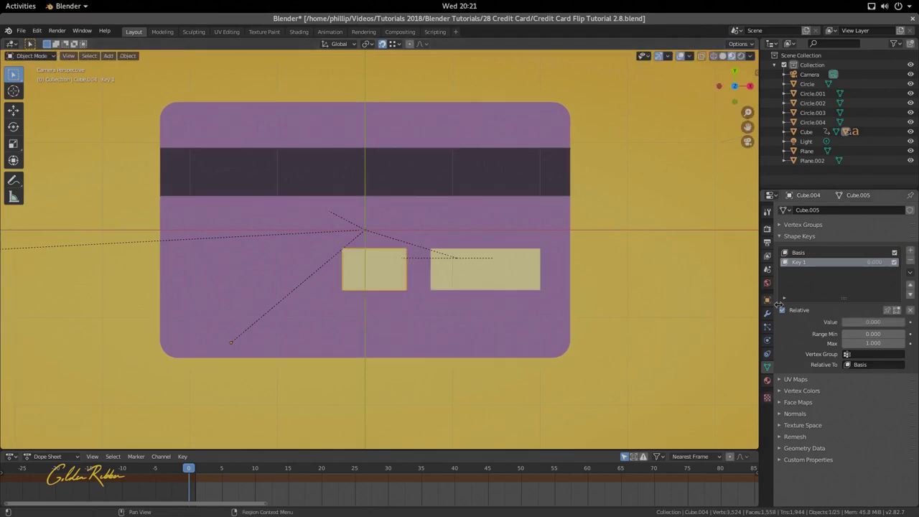
pyautogui.press('Tab')
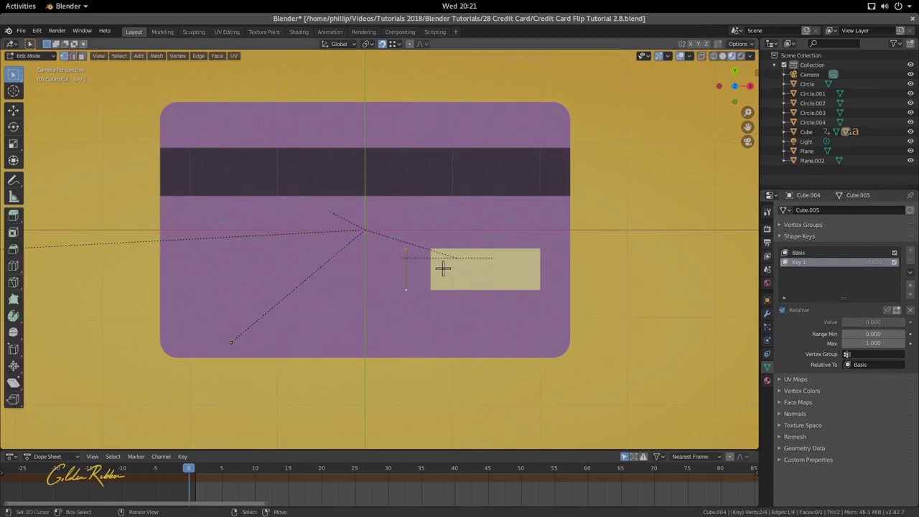
pyautogui.press('Tab')
pyautogui.press('Tab')
pyautogui.press('Tab')
pyautogui.press('Tab')
pyautogui.hotkey('ctrl', 'z')
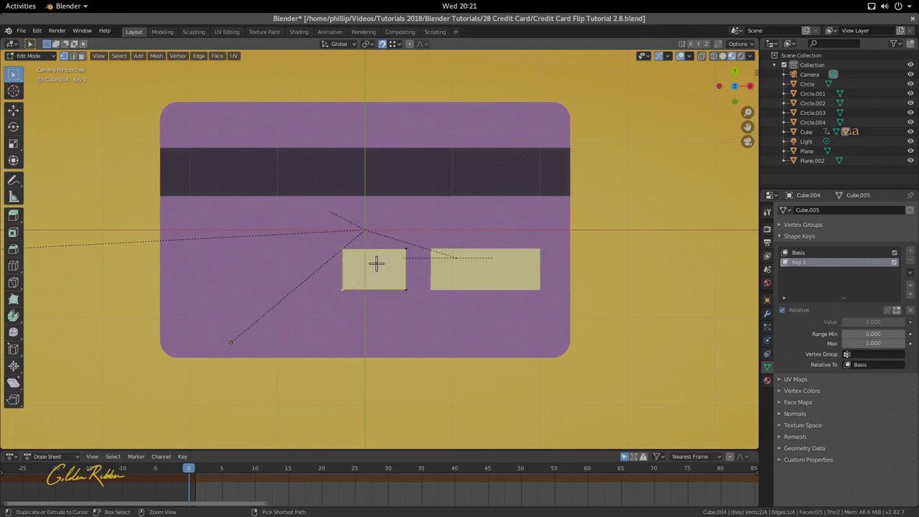
# Set Key 1 to 1.000, snap the narrow rectangle's left edge onto its right edge, and set Key 1's value to 0.000.
pyautogui.press('Tab')
pyautogui.click(388, 308)
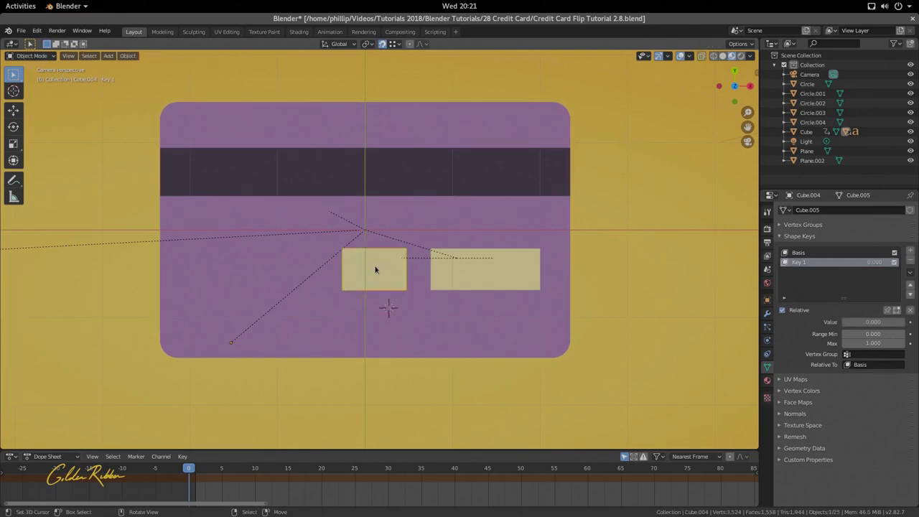
pyautogui.press('Tab')
pyautogui.moveTo(854, 321); pyautogui.dragTo(906, 321)
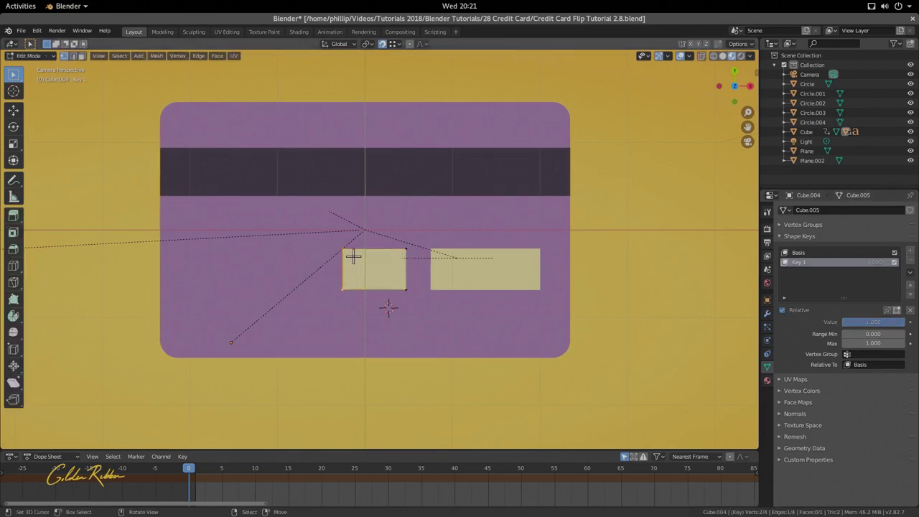
pyautogui.press('g')
pyautogui.click(409, 260)
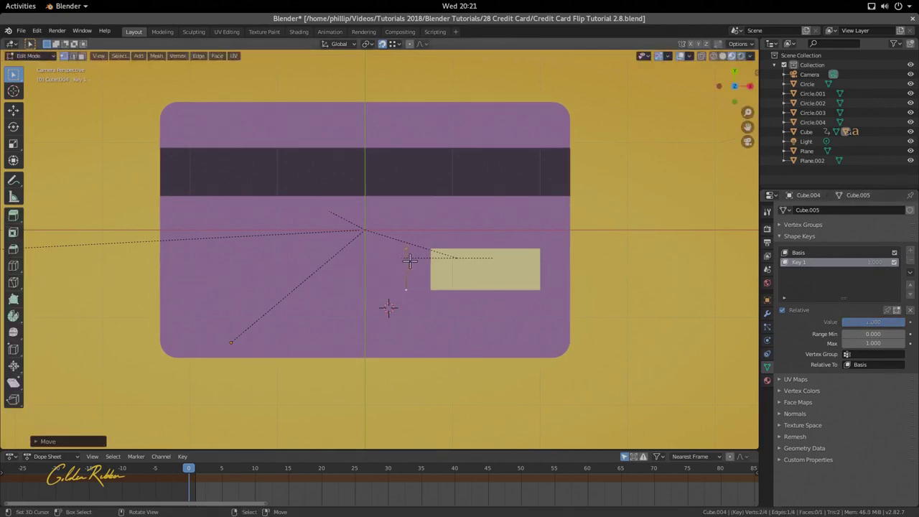
pyautogui.press('Tab')
pyautogui.moveTo(872, 321); pyautogui.dragTo(841, 321)
pyautogui.click(593, 266)
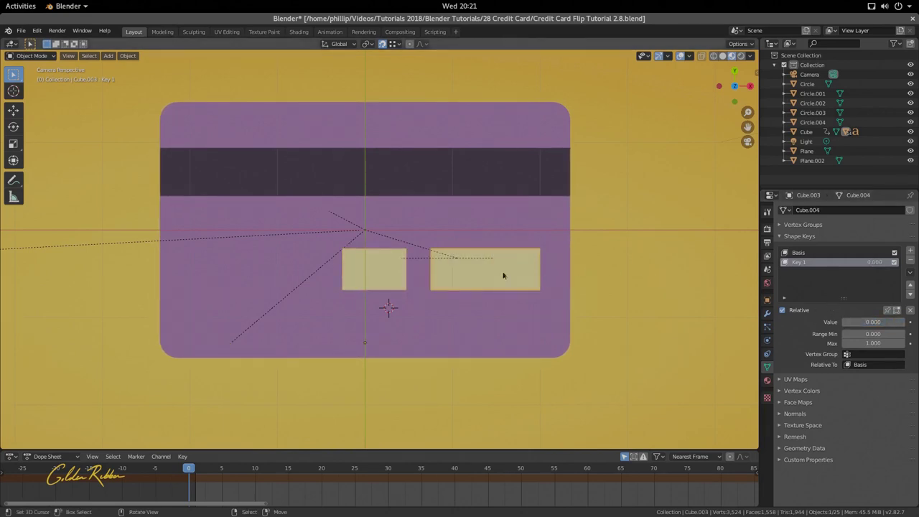
pyautogui.scroll(-1, 437, 255)
pyautogui.scroll(1, 362, 181)
pyautogui.click(482, 174)
pyautogui.scroll(-4, 304, 297)
pyautogui.scroll(1, 366, 302)
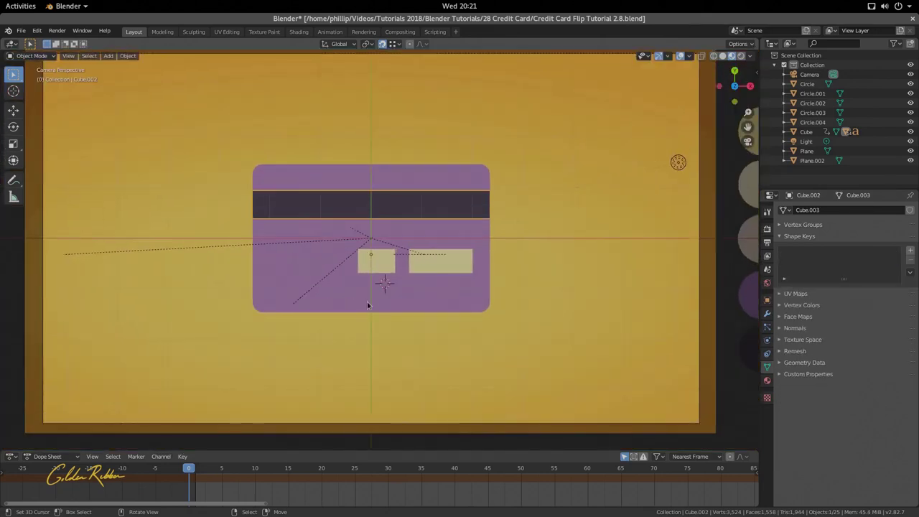
pyautogui.scroll(1, 457, 240)
pyautogui.scroll(1, 457, 237)
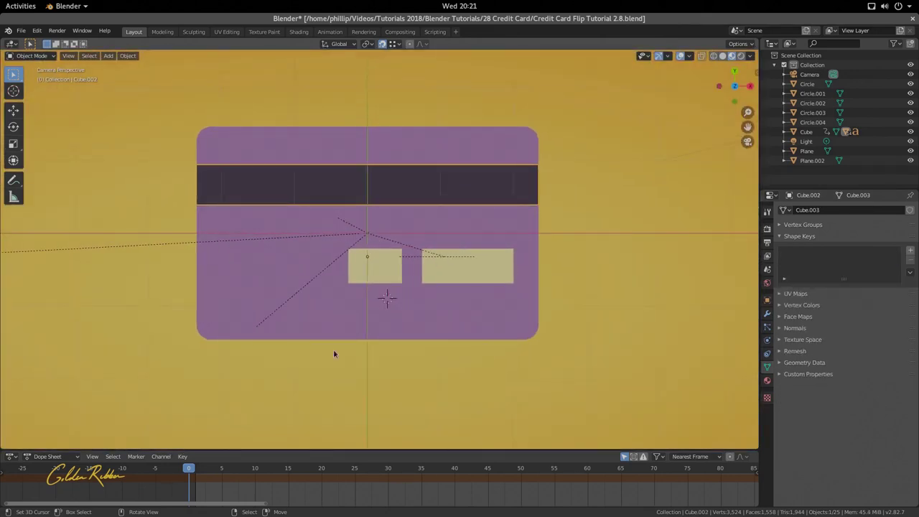
# At frame 1, rotate the card 180° about the global Y axis to examine its front side.
pyautogui.moveTo(190, 480)
pyautogui.mouseDown()
pyautogui.moveTo(261, 491)
pyautogui.moveTo(588, 489)
pyautogui.moveTo(196, 475)
pyautogui.mouseUp()
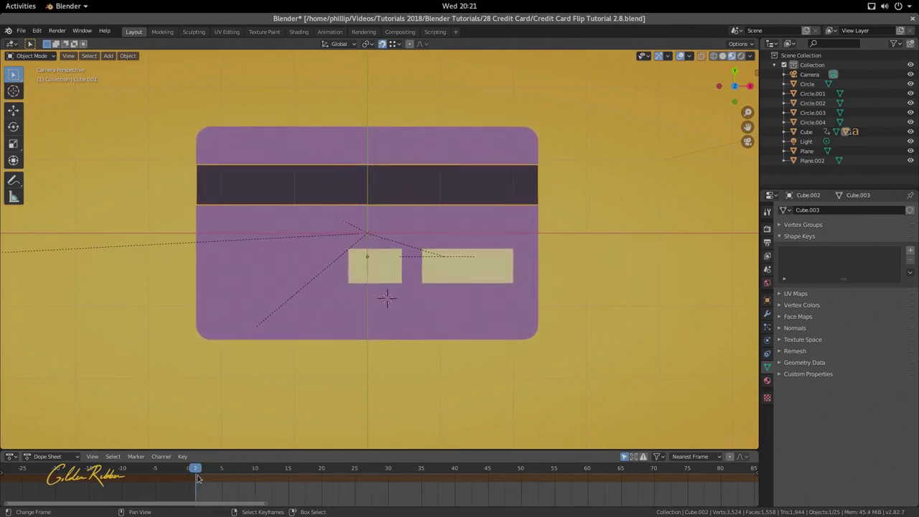
pyautogui.click(394, 135)
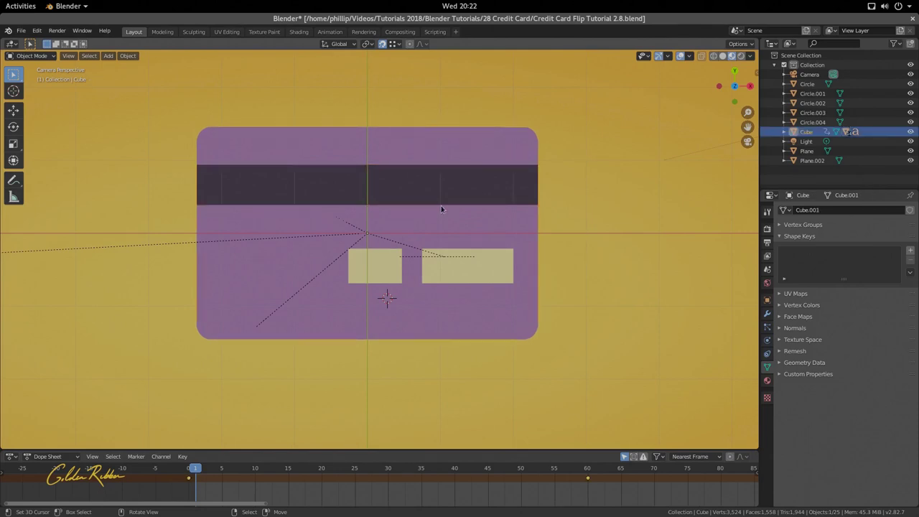
pyautogui.press('r')
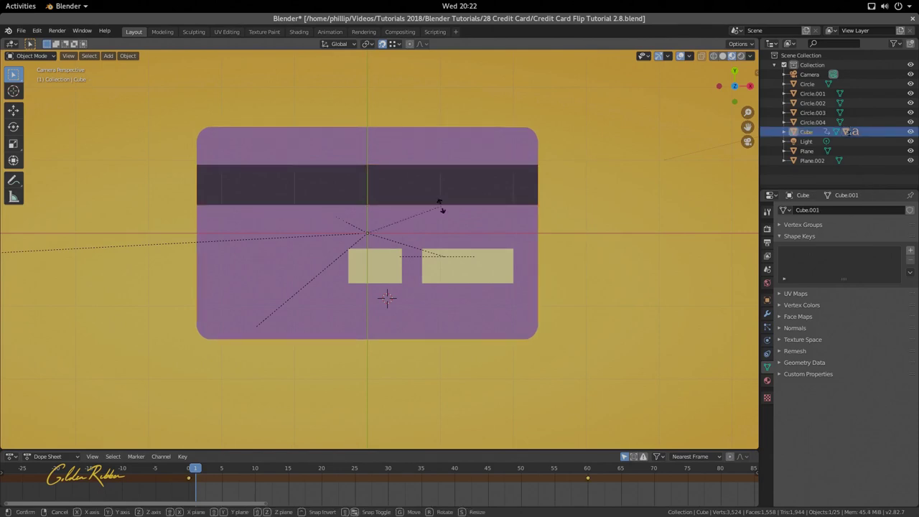
pyautogui.press('y')
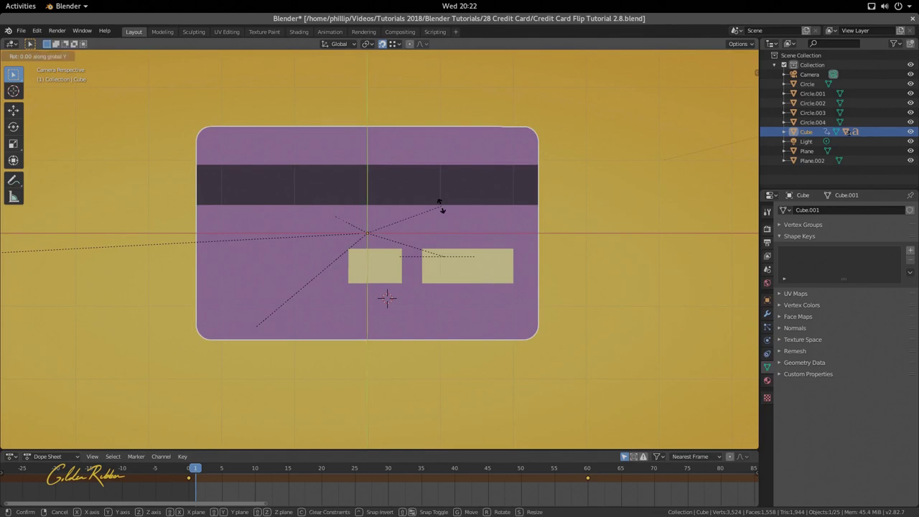
pyautogui.write('180')
pyautogui.press('Return')
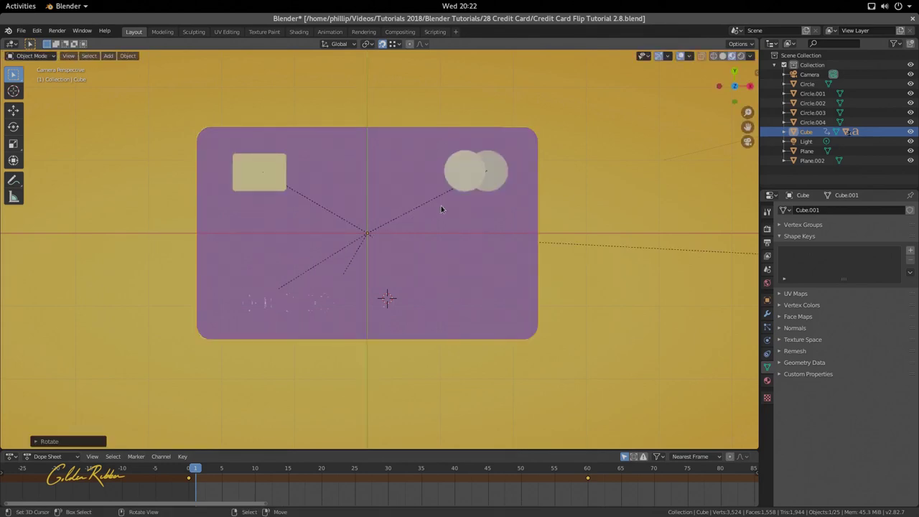
pyautogui.scroll(3, 423, 197)
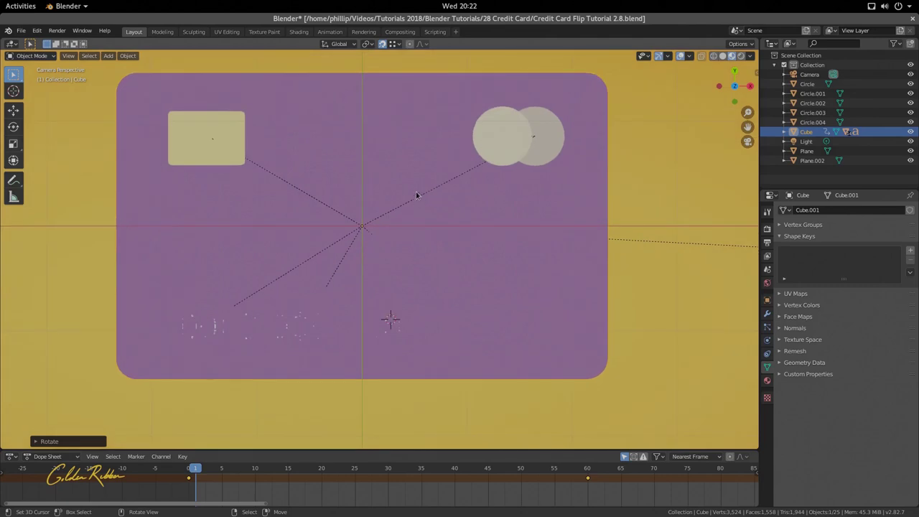
pyautogui.scroll(-1, 371, 165)
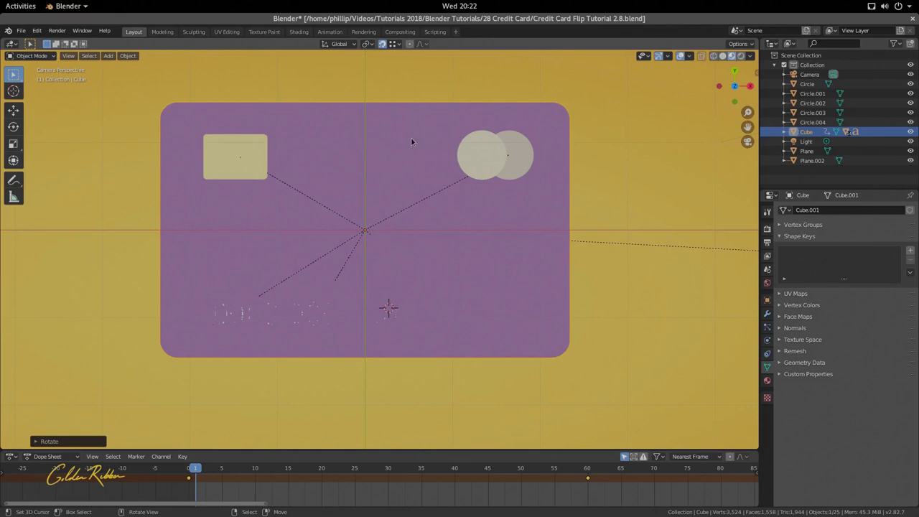
# Play back the card flip animation and view it through the full camera frame.
pyautogui.moveTo(195, 488); pyautogui.dragTo(172, 483)
pyautogui.press('space')
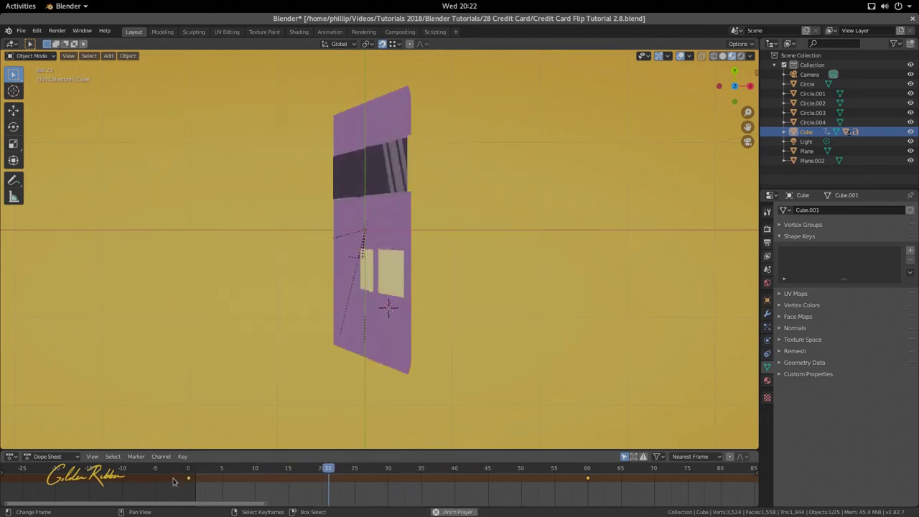
pyautogui.press('KP_0')
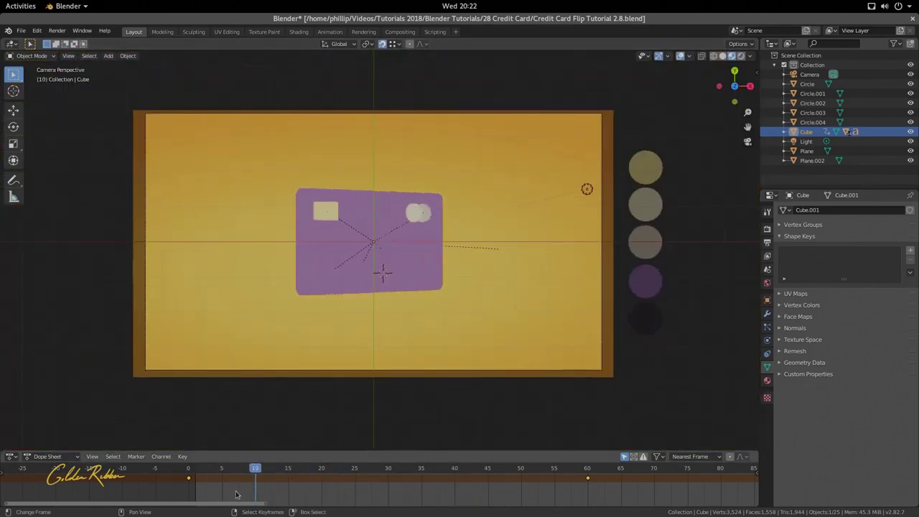
pyautogui.press('space')
# At frame 23, set the wide cream rectangle's Key 1 value to 1.000 and insert a keyframe on it.
pyautogui.moveTo(280, 491); pyautogui.dragTo(385, 494)
pyautogui.scroll(4, 423, 352)
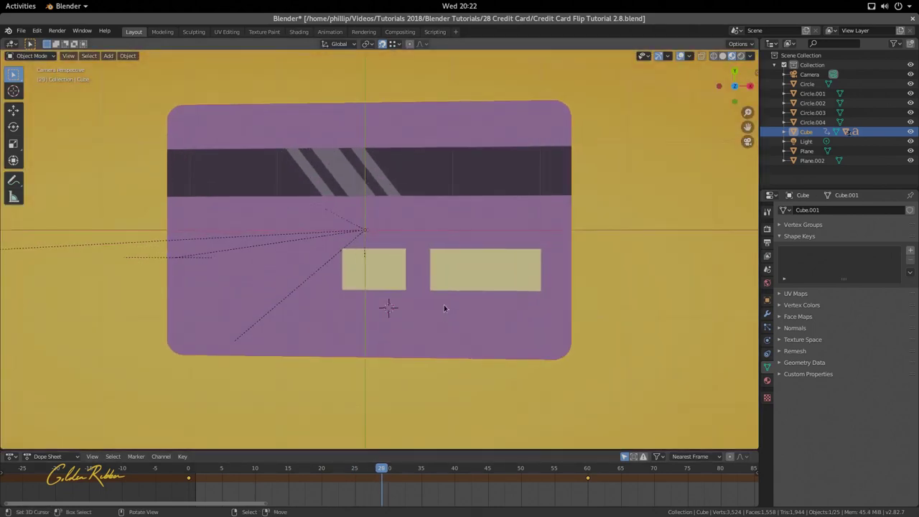
pyautogui.click(393, 272)
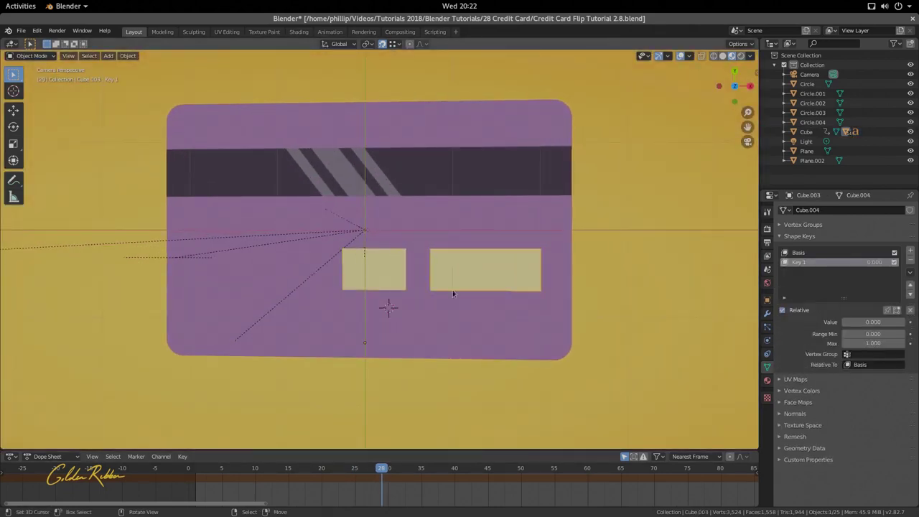
pyautogui.moveTo(381, 485); pyautogui.dragTo(332, 486)
pyautogui.moveTo(331, 486); pyautogui.dragTo(341, 485)
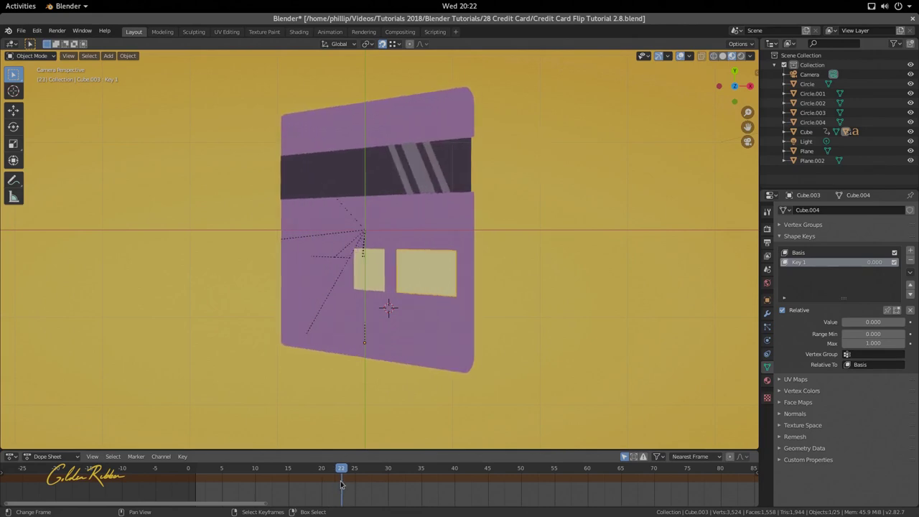
pyautogui.moveTo(854, 324); pyautogui.dragTo(902, 323)
pyautogui.rightClick(875, 326)
pyautogui.click(877, 324)
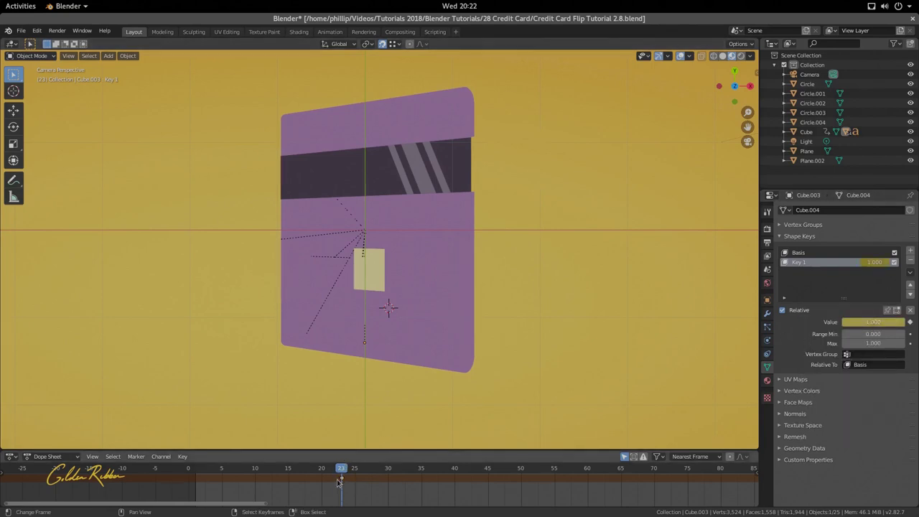
# At frame 21, insert a keyframe on the wide rectangle's Key 1 value at 1.000.
pyautogui.moveTo(341, 485); pyautogui.dragTo(328, 486)
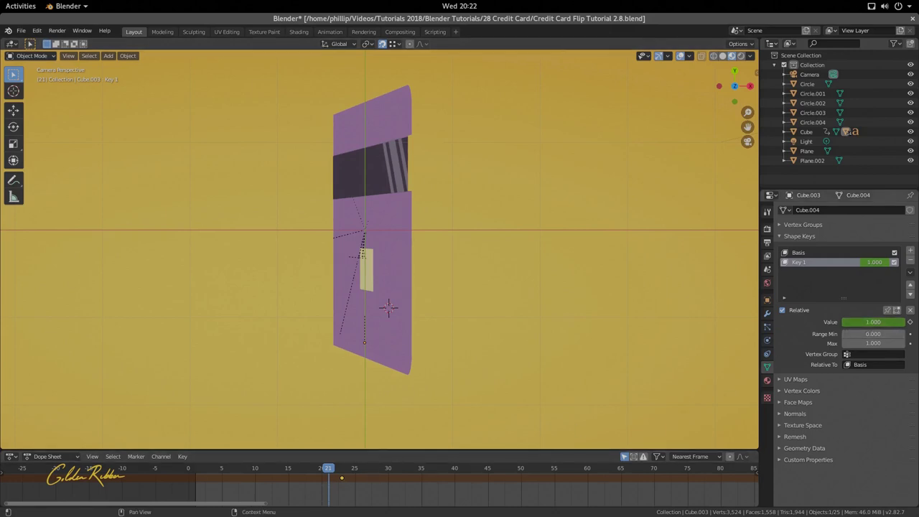
pyautogui.press('Return')
pyautogui.rightClick(861, 324)
pyautogui.click(861, 324)
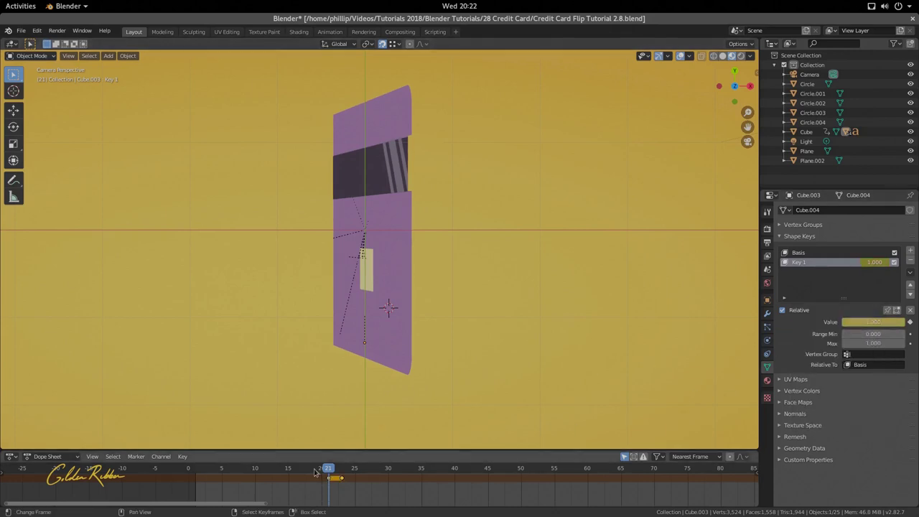
# At frame 23, set the wide rectangle's Key 1 value to 0.000 and replace the keyframe there.
pyautogui.moveTo(331, 490); pyautogui.dragTo(340, 490)
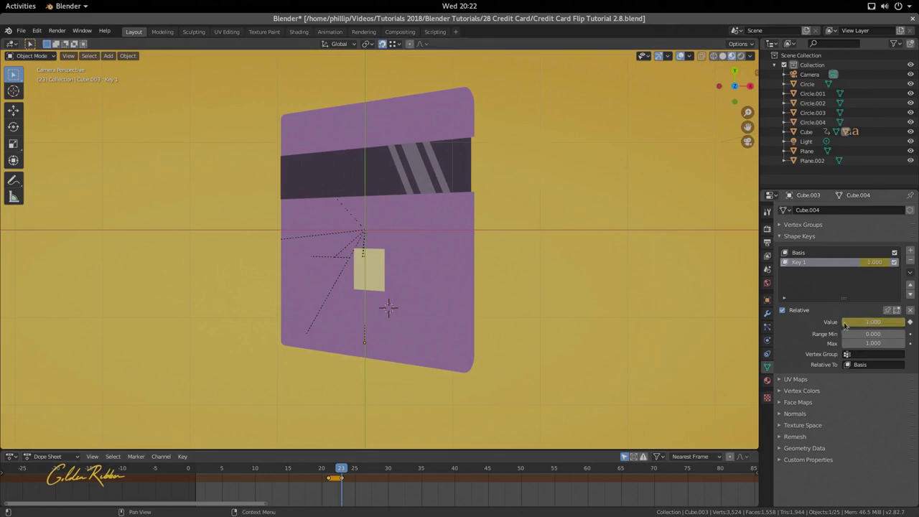
pyautogui.moveTo(872, 321); pyautogui.dragTo(847, 321)
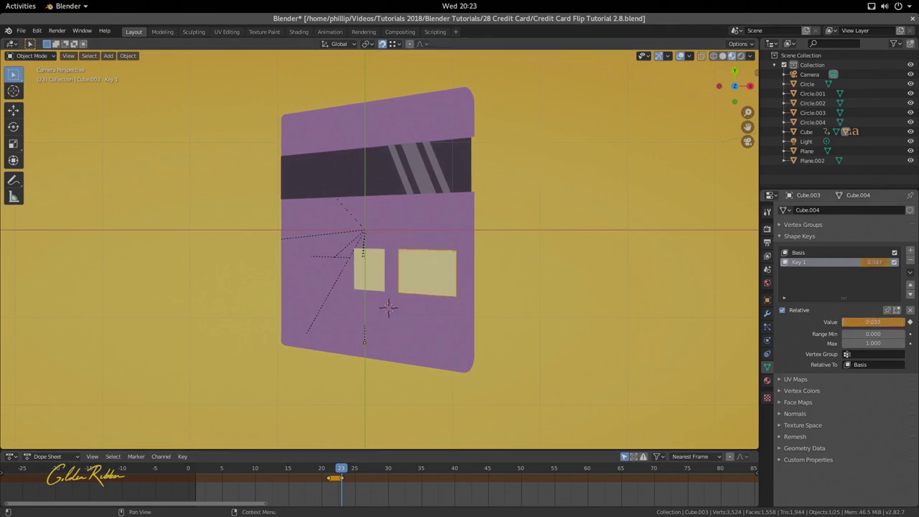
pyautogui.rightClick(854, 324)
pyautogui.click(854, 325)
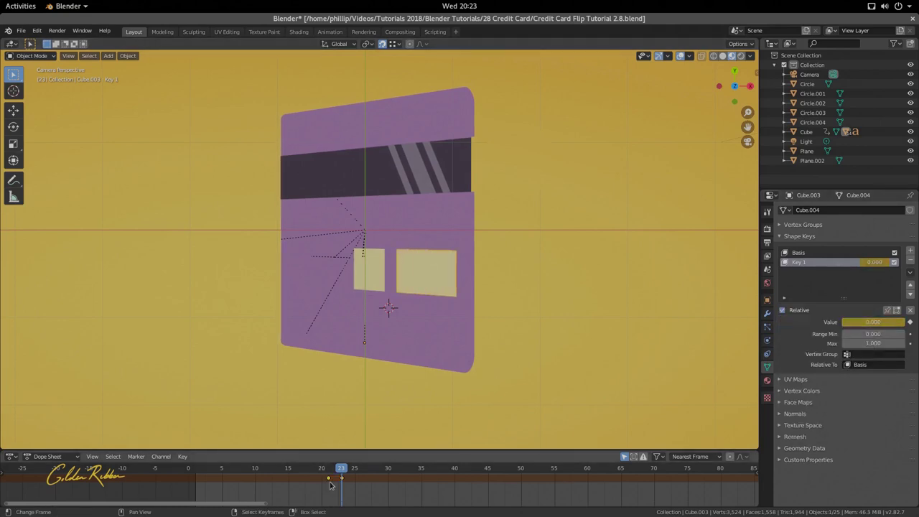
# Shift the wide rectangle's second Key 1 keyframe to frame 24 and play back the animation.
pyautogui.press('g')
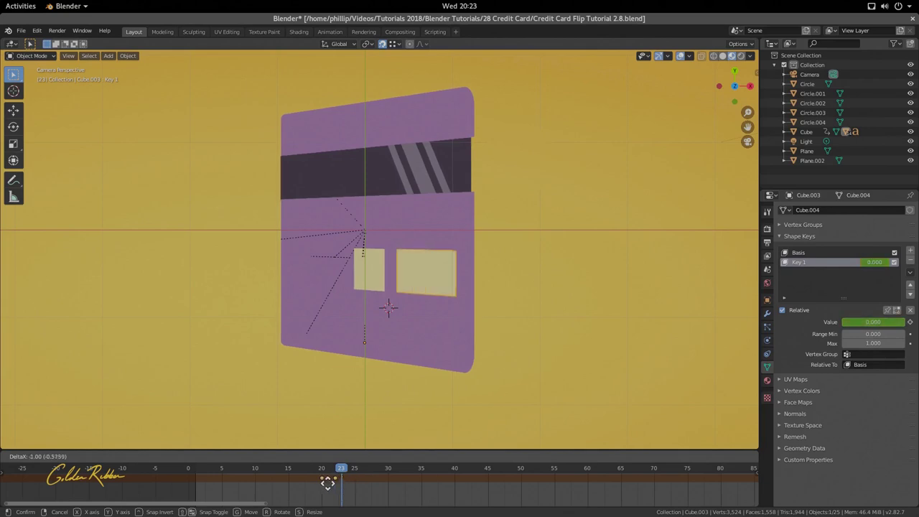
pyautogui.click(327, 482)
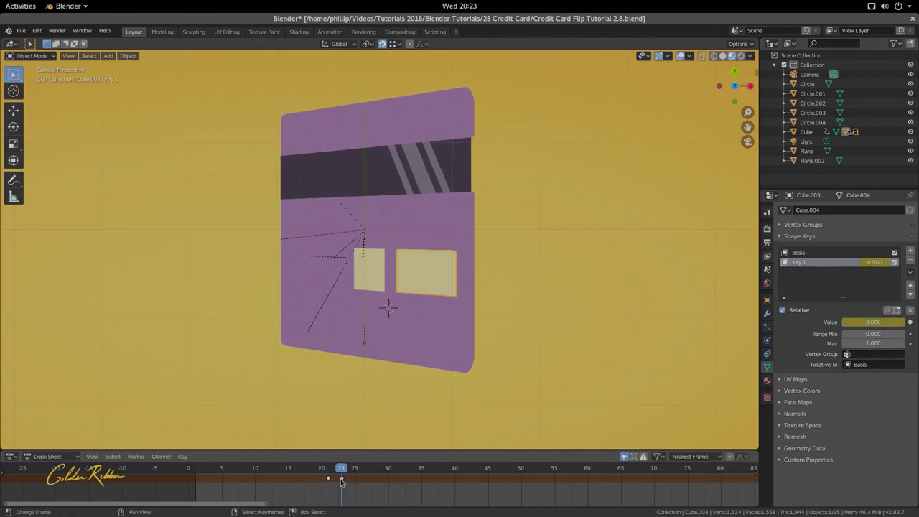
pyautogui.click(300, 486)
pyautogui.press('space')
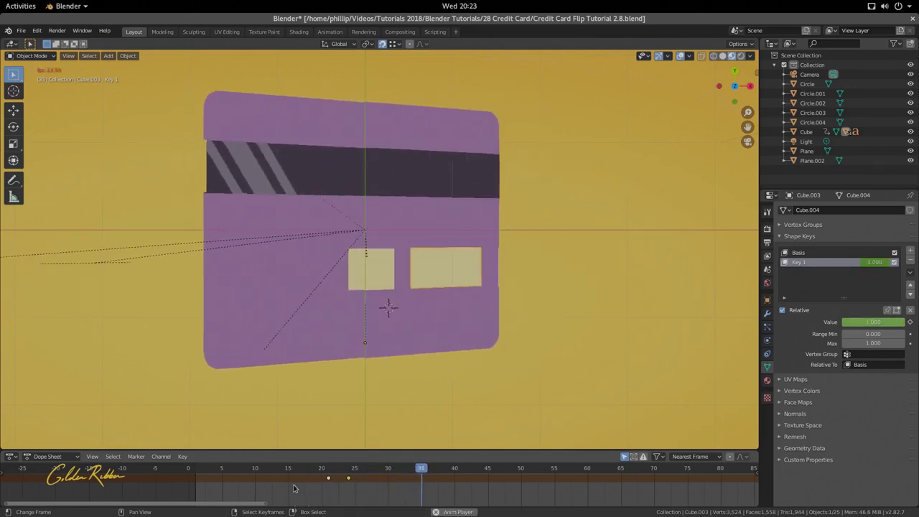
# At frame 24, set the small cream rectangle's Key 1 value to 1.000 and insert a keyframe on it.
pyautogui.press('space')
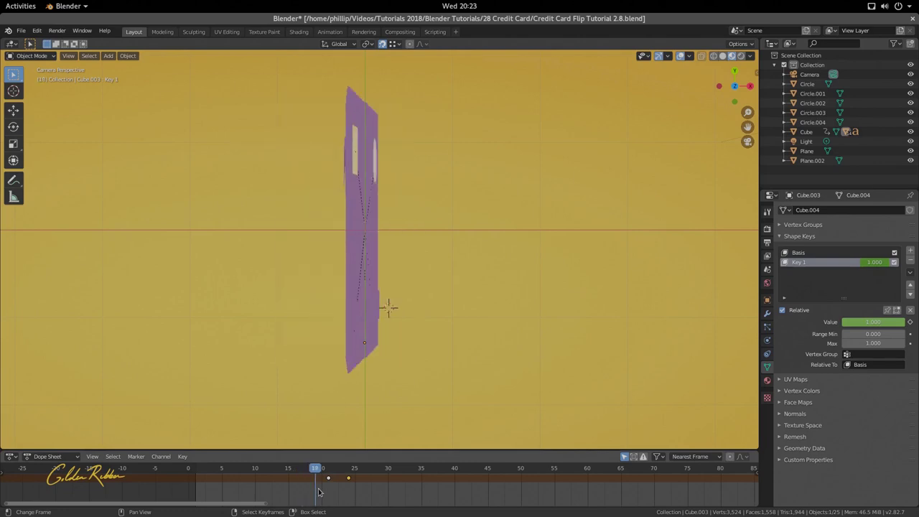
pyautogui.moveTo(320, 492); pyautogui.dragTo(350, 491)
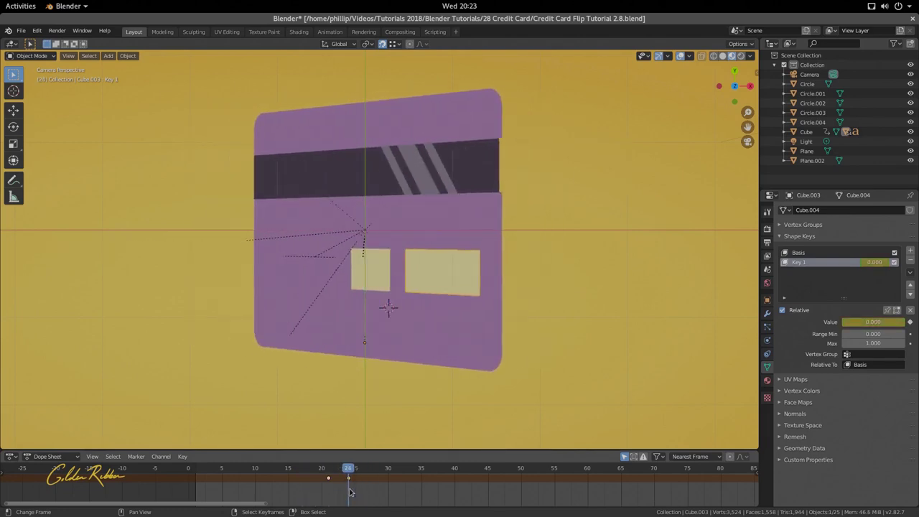
pyautogui.click(418, 300)
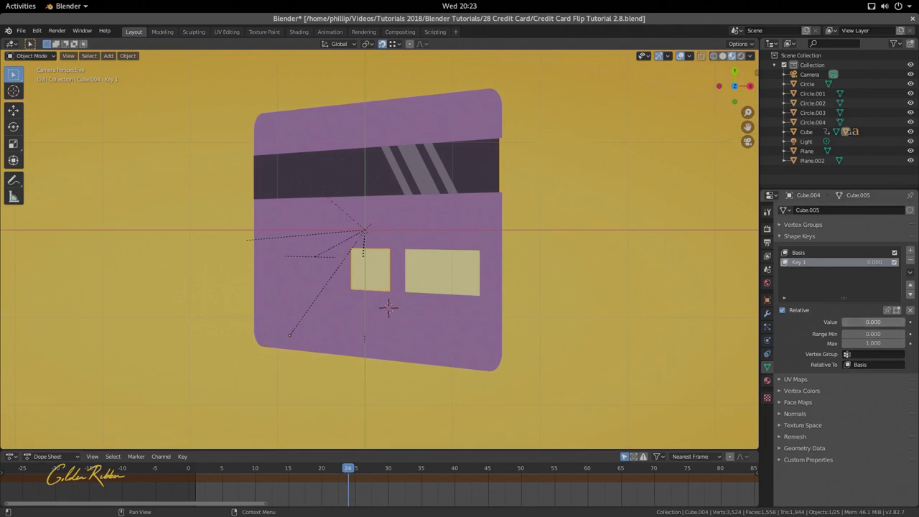
pyautogui.moveTo(872, 322); pyautogui.dragTo(897, 322)
pyautogui.rightClick(897, 323)
pyautogui.click(854, 320)
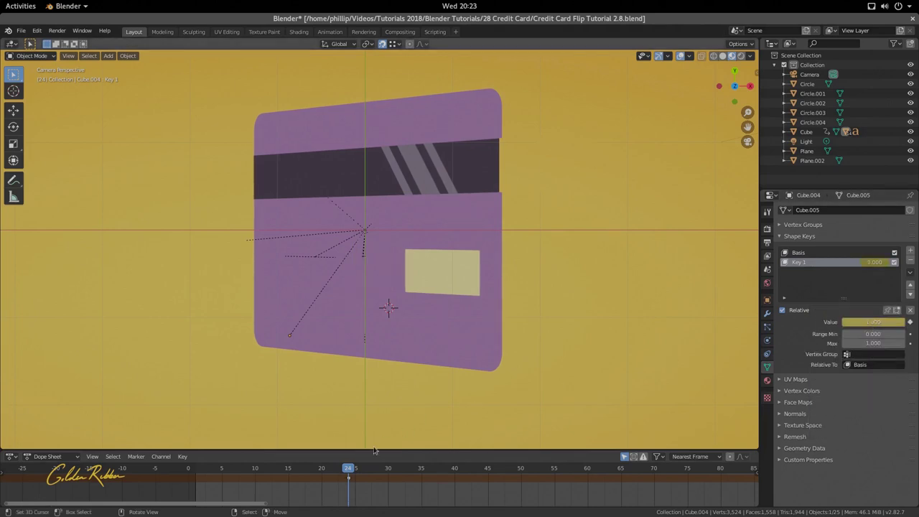
# At frame 28, set the small rectangle's Key 1 value to 0.000, insert a keyframe, and play back from frame 14.
pyautogui.moveTo(349, 489); pyautogui.dragTo(375, 490)
pyautogui.moveTo(872, 321); pyautogui.dragTo(829, 322)
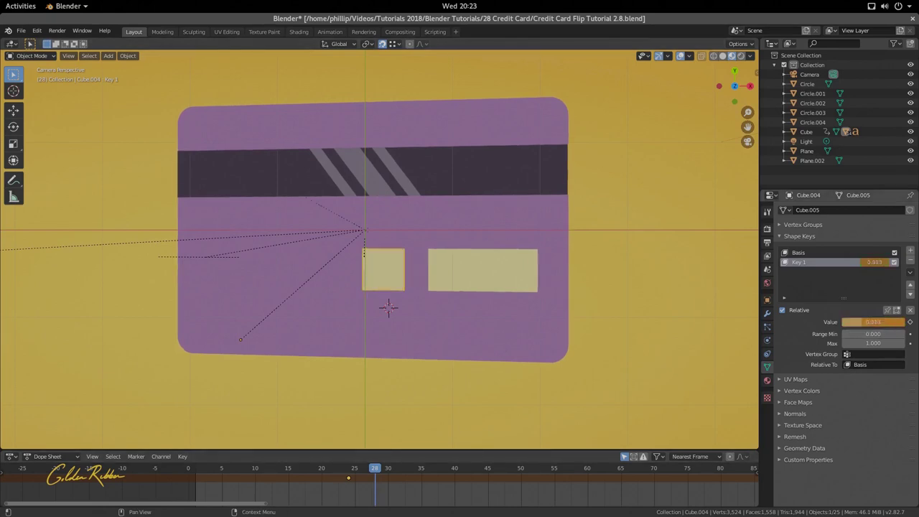
pyautogui.rightClick(848, 323)
pyautogui.click(854, 325)
pyautogui.click(281, 488)
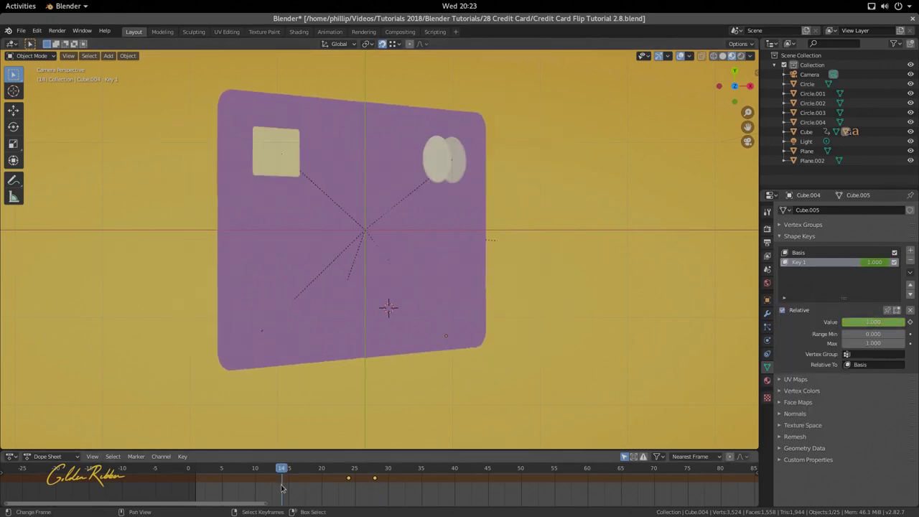
pyautogui.press('space')
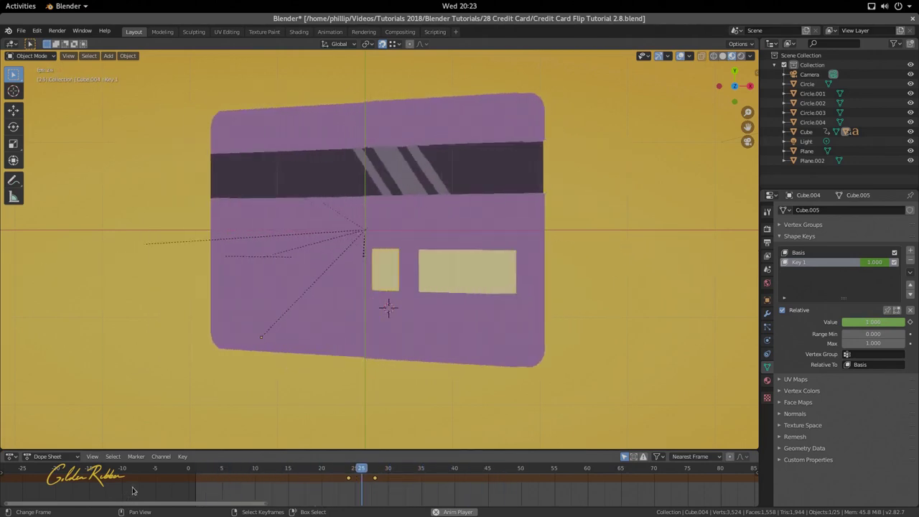
pyautogui.press('space')
# Return to frame 0, select the card body, and enlarge the Dope Sheet area and change it to a Graph Editor.
pyautogui.moveTo(377, 482); pyautogui.dragTo(180, 495)
pyautogui.click(292, 260)
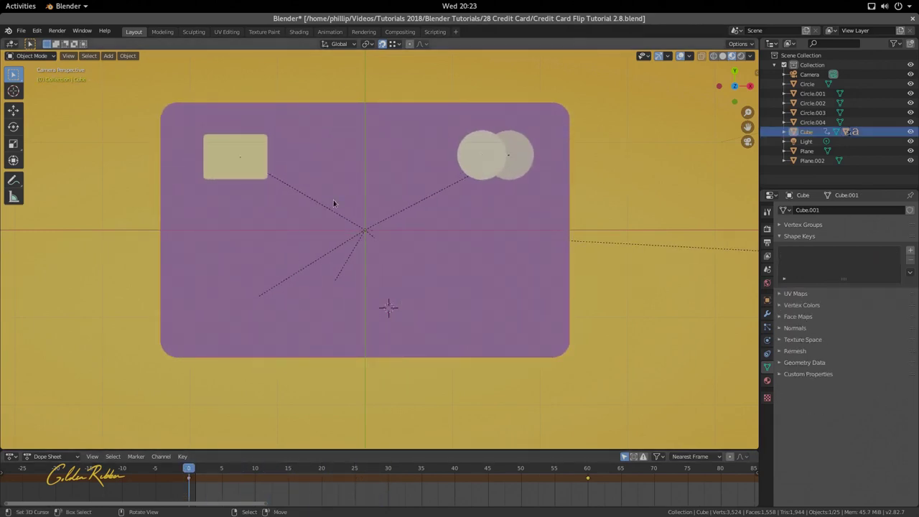
pyautogui.scroll(-2, 333, 208)
pyautogui.scroll(3, 333, 213)
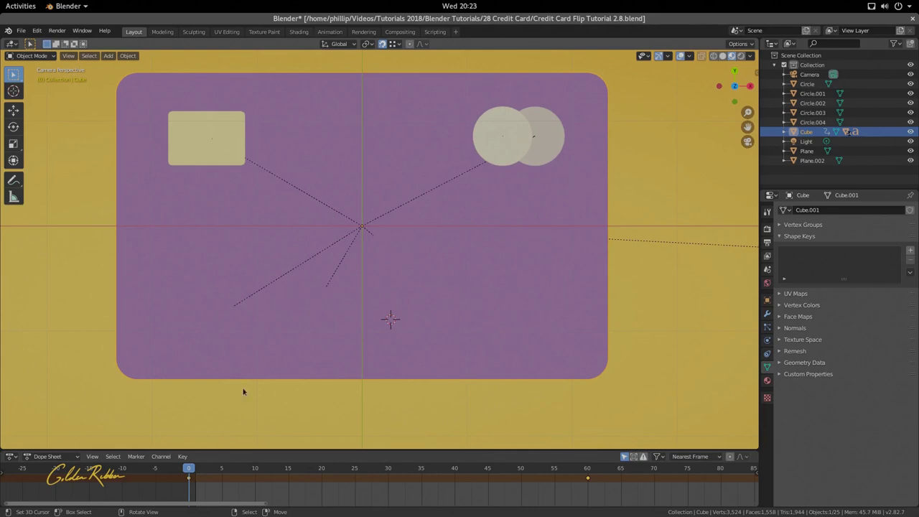
pyautogui.moveTo(264, 449); pyautogui.dragTo(289, 376)
pyautogui.click(11, 386)
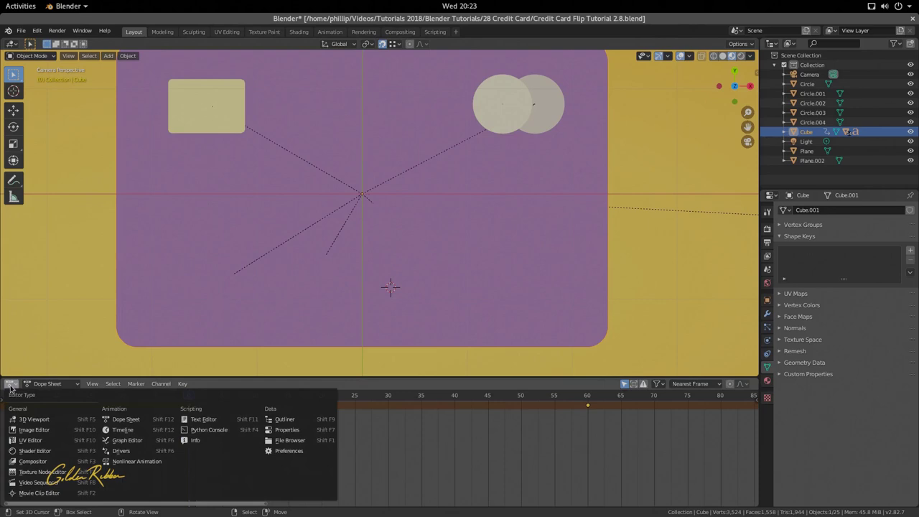
pyautogui.click(133, 440)
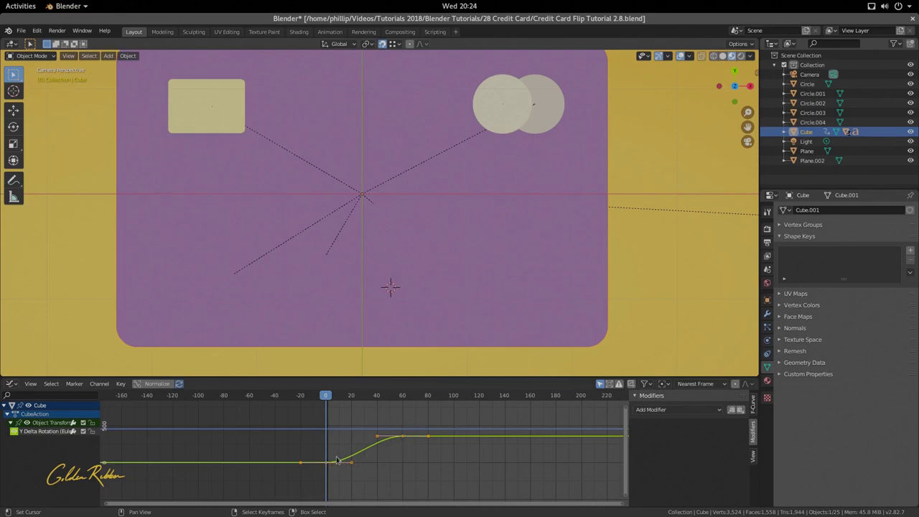
# Set the interpolation of the card's Y Delta Rotation keyframe at frame 0 to Linear and play back the flip.
pyautogui.click(633, 396)
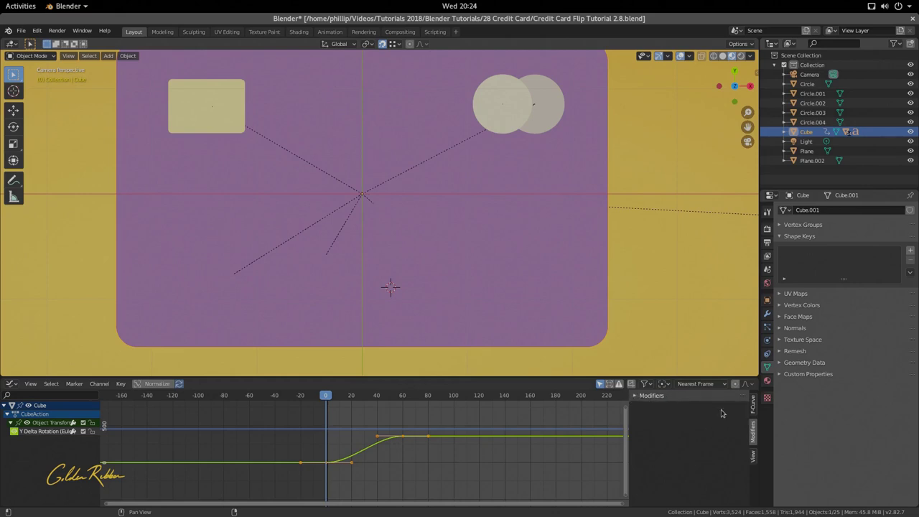
pyautogui.click(751, 405)
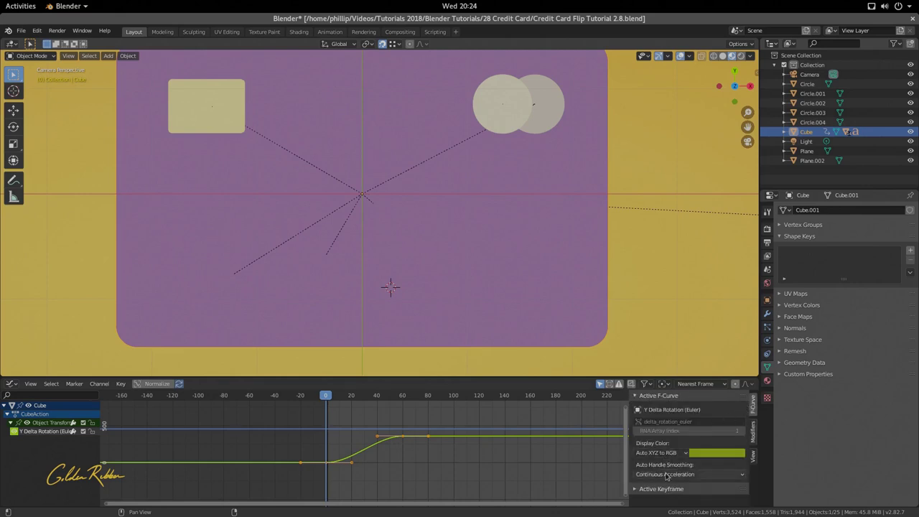
pyautogui.click(636, 395)
pyautogui.click(635, 406)
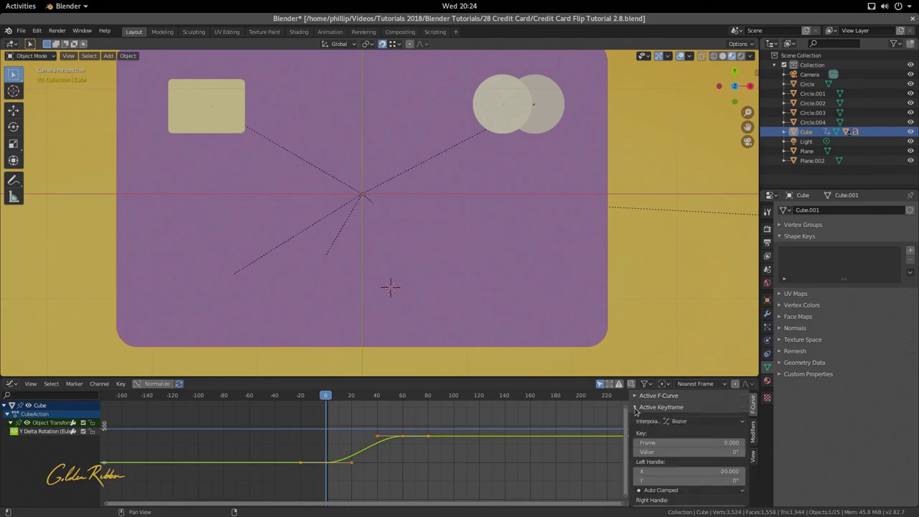
pyautogui.click(686, 425)
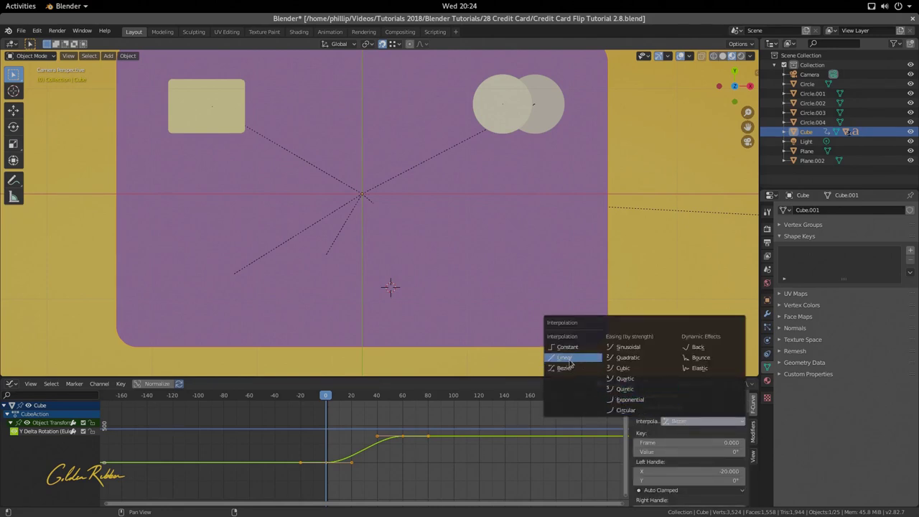
pyautogui.click(571, 358)
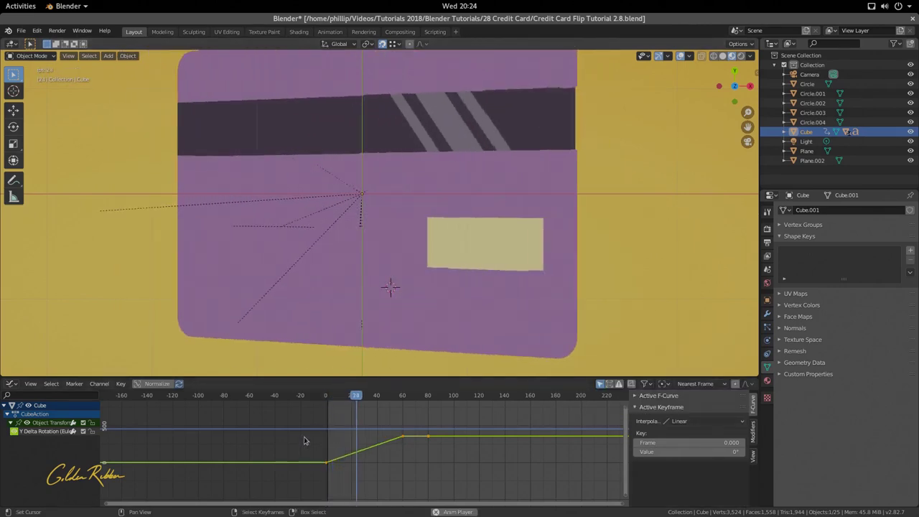
pyautogui.press('space')
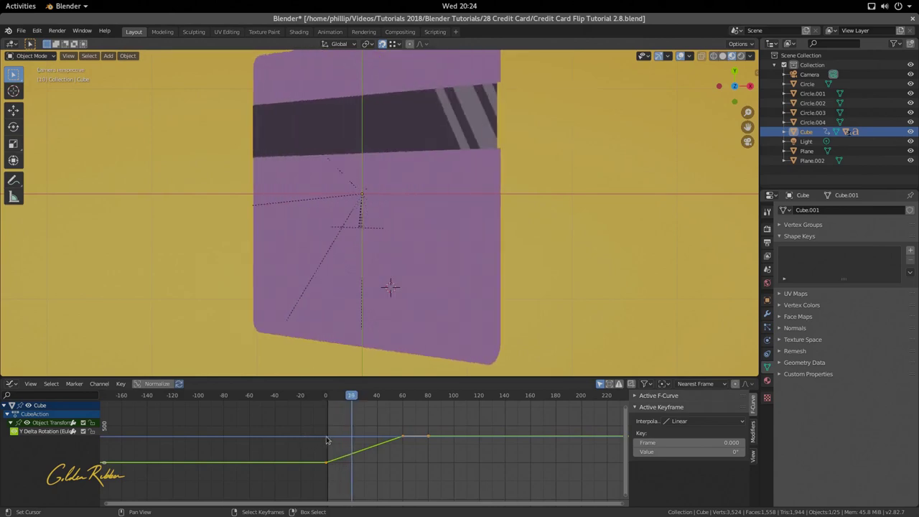
pyautogui.press('space')
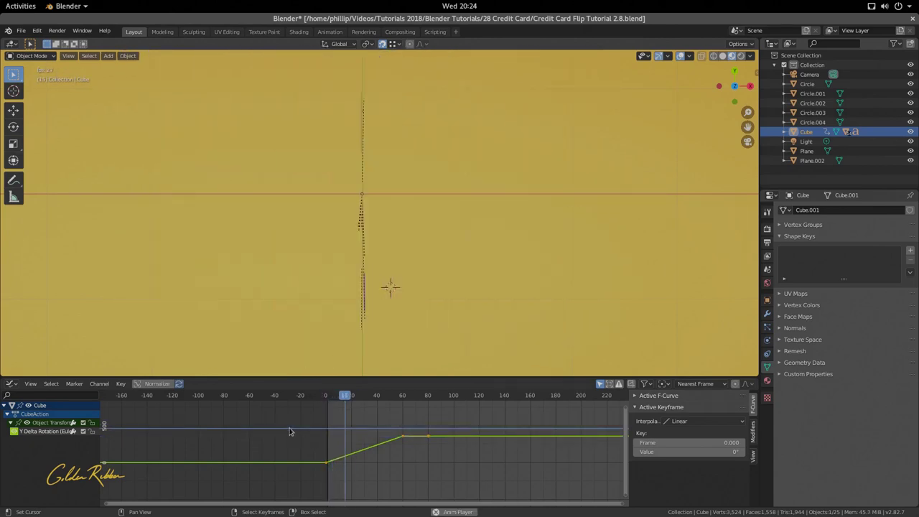
pyautogui.press('Escape')
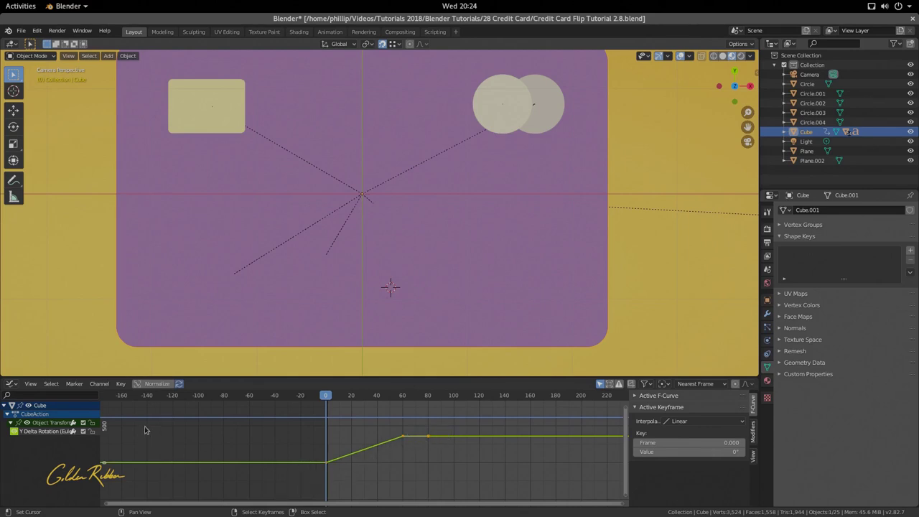
# Apply Linear Extrapolation to the card's Y Delta Rotation curve and play back the continuous spin.
pyautogui.click(99, 383)
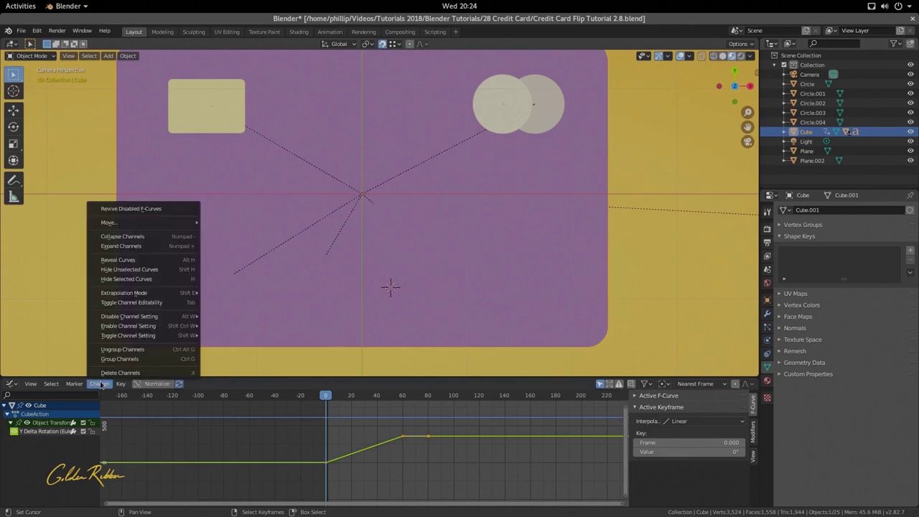
pyautogui.moveTo(148, 297)
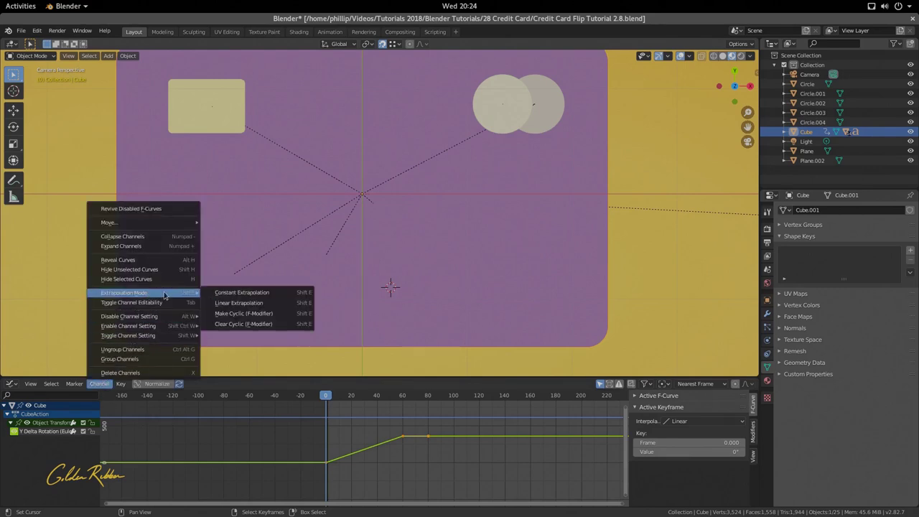
pyautogui.click(264, 305)
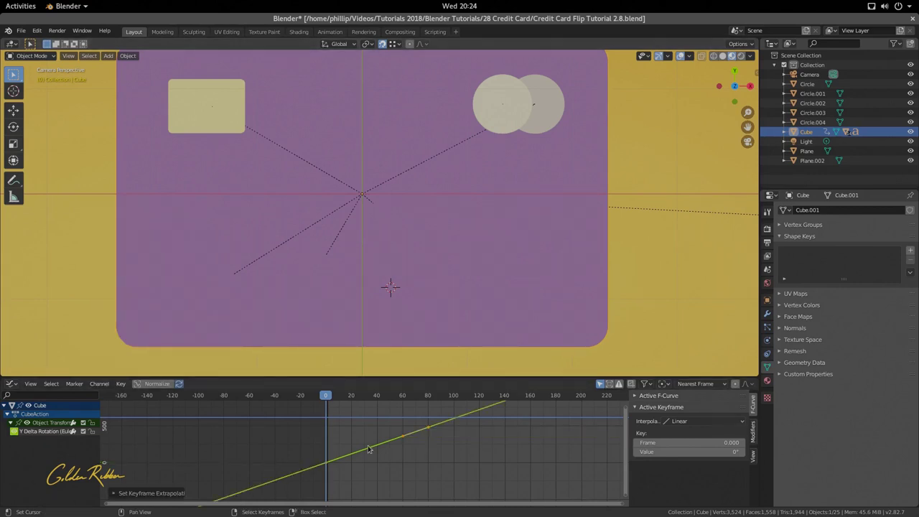
pyautogui.scroll(-2, 366, 449)
pyautogui.press('space')
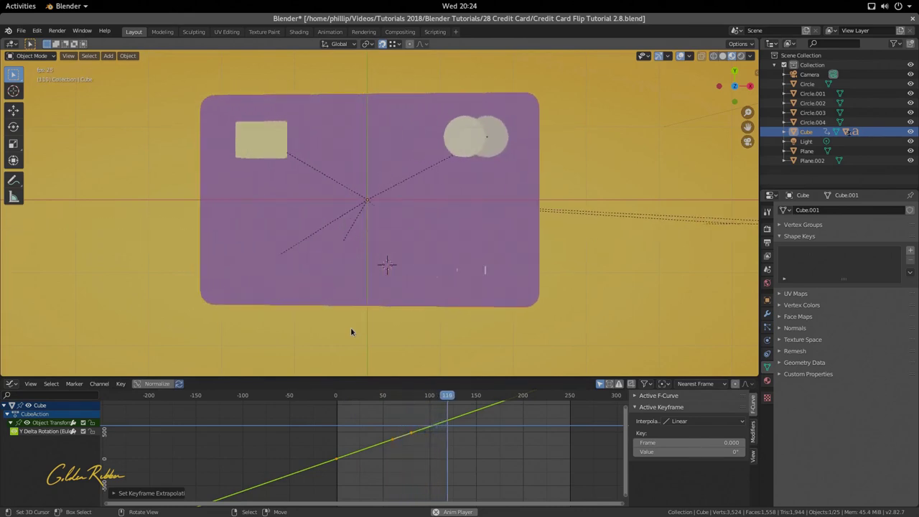
pyautogui.press('space')
# At frame 29, select the wide middle highlight stripe on the card's dark band and preview its motion.
pyautogui.moveTo(340, 434); pyautogui.dragTo(364, 426)
pyautogui.click(356, 169)
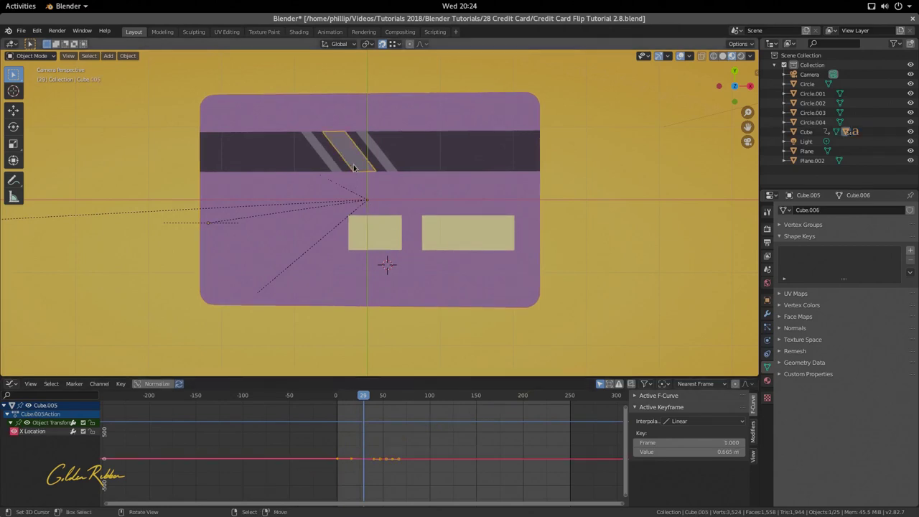
pyautogui.click(360, 439)
pyautogui.click(334, 445)
pyautogui.press('space')
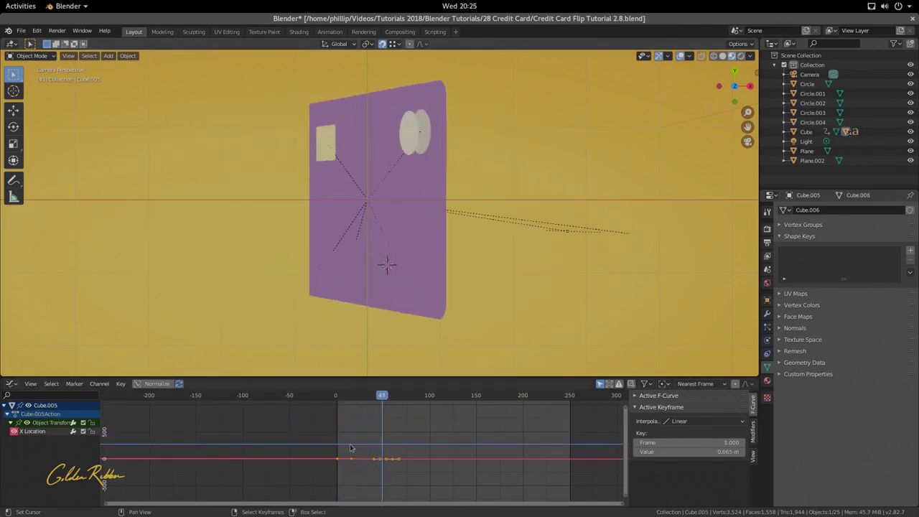
# Change the Graph Editor back to a Dope Sheet, split the area vertically, and make the new area a Graph Editor.
pyautogui.click(13, 390)
pyautogui.click(128, 422)
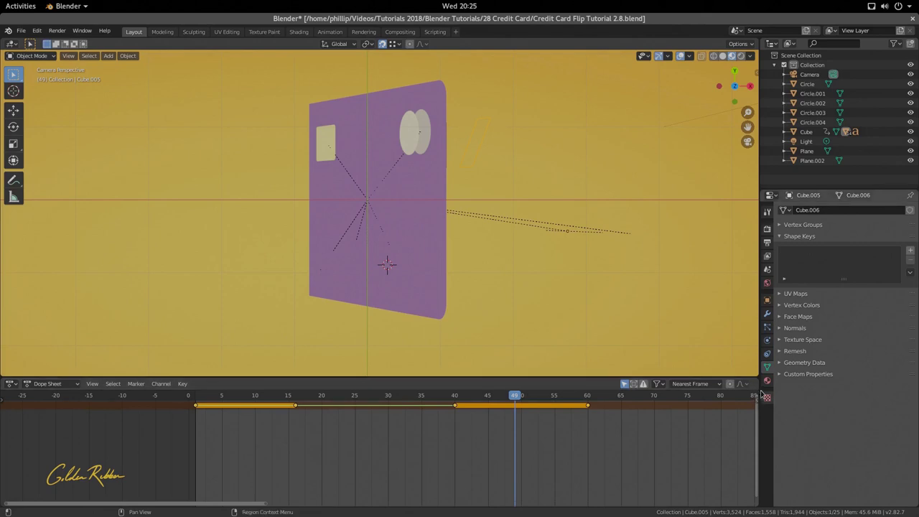
pyautogui.moveTo(758, 388); pyautogui.dragTo(493, 404)
pyautogui.click(501, 384)
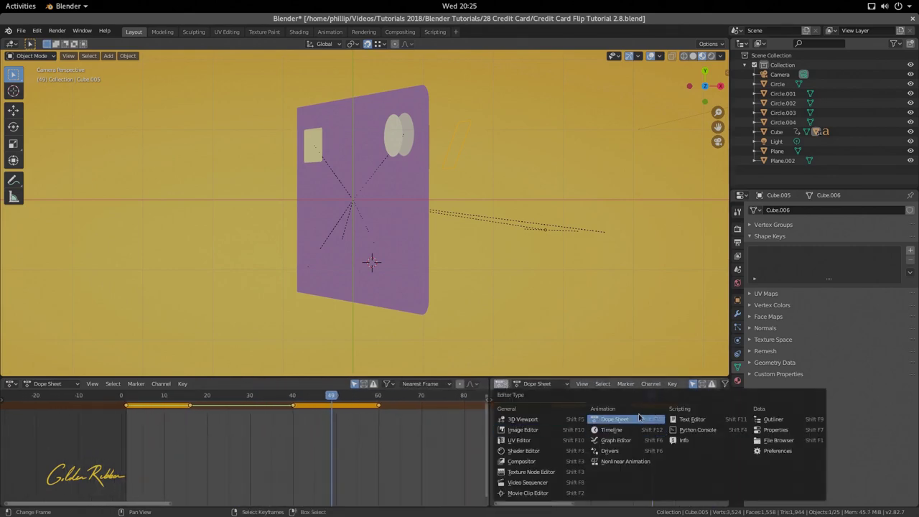
pyautogui.click(618, 440)
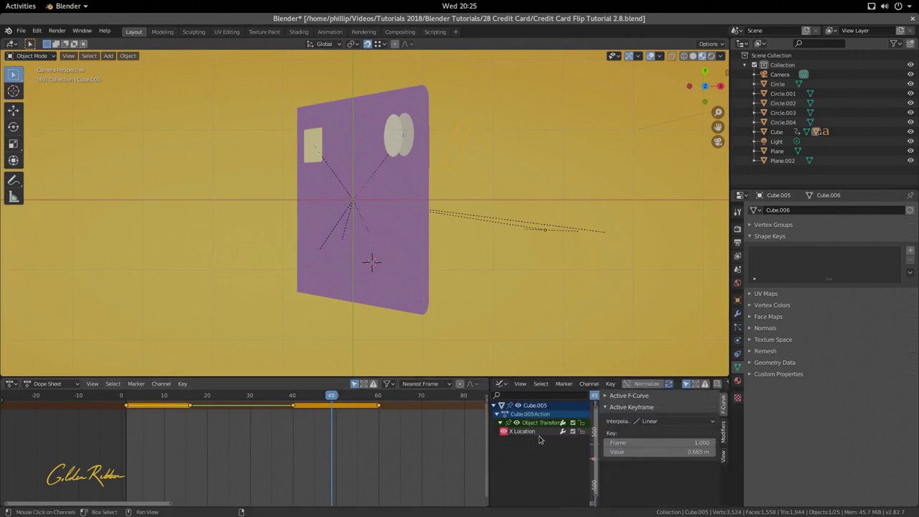
# Hide the Graph Editor's sidebar, widen that editor beside the Dope Sheet, and move the playhead to frame 19.
pyautogui.moveTo(588, 431); pyautogui.dragTo(749, 433)
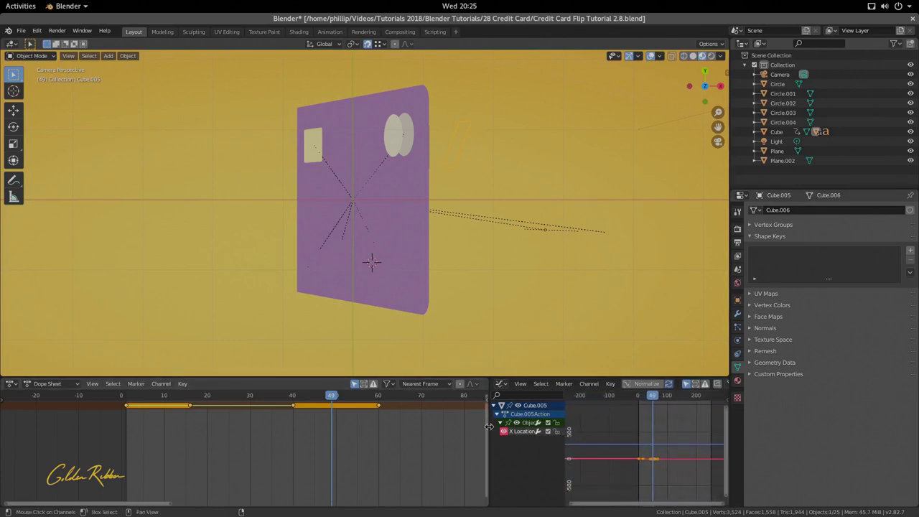
pyautogui.moveTo(488, 427); pyautogui.dragTo(476, 429)
pyautogui.moveTo(332, 400); pyautogui.dragTo(198, 441)
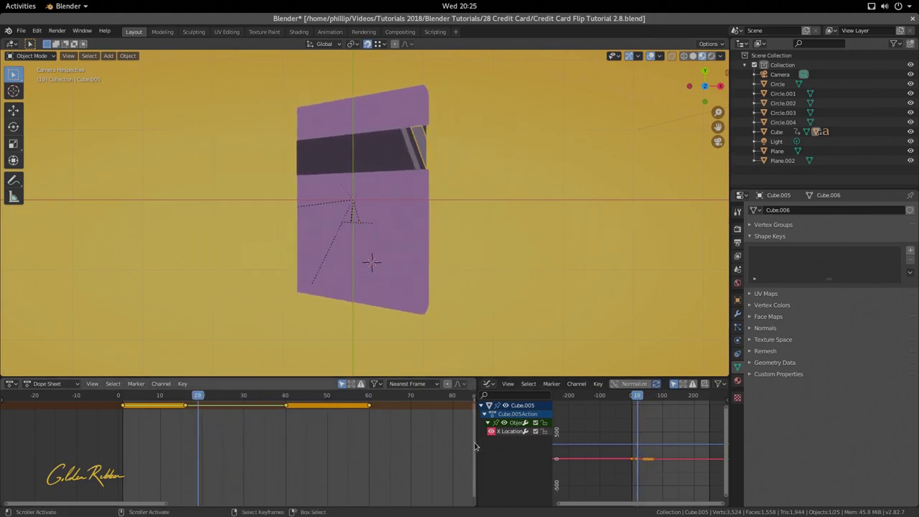
pyautogui.moveTo(476, 448); pyautogui.dragTo(391, 448)
pyautogui.moveTo(731, 406); pyautogui.dragTo(751, 404)
# Add a Cycles modifier to the middle stripe's X Location curve and play back the looping motion.
pyautogui.press('n')
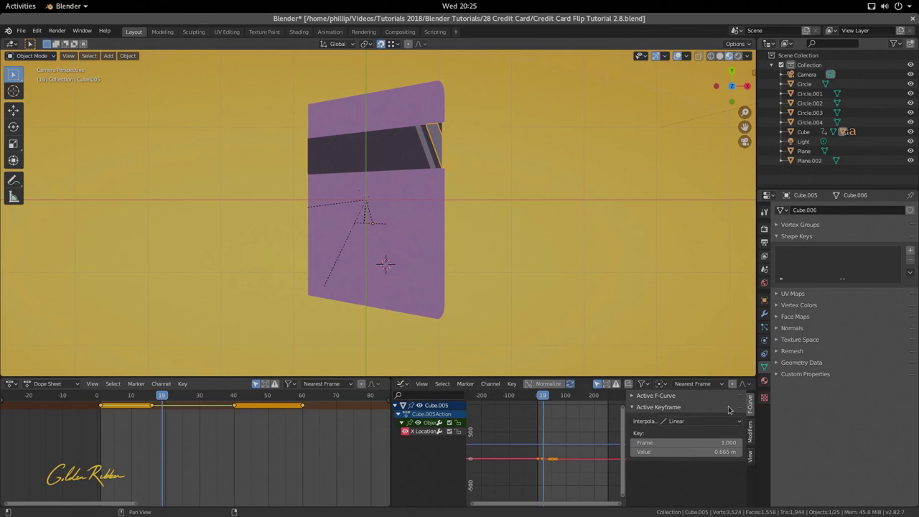
pyautogui.click(750, 431)
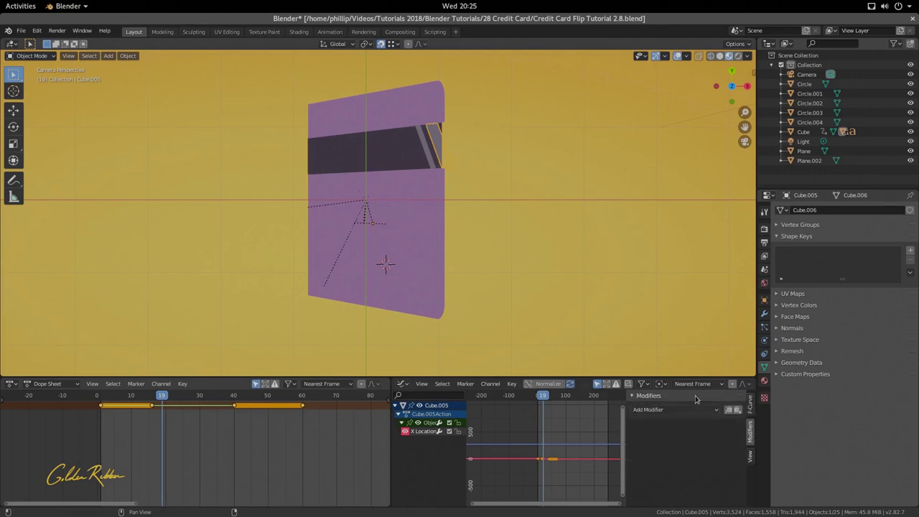
pyautogui.click(677, 411)
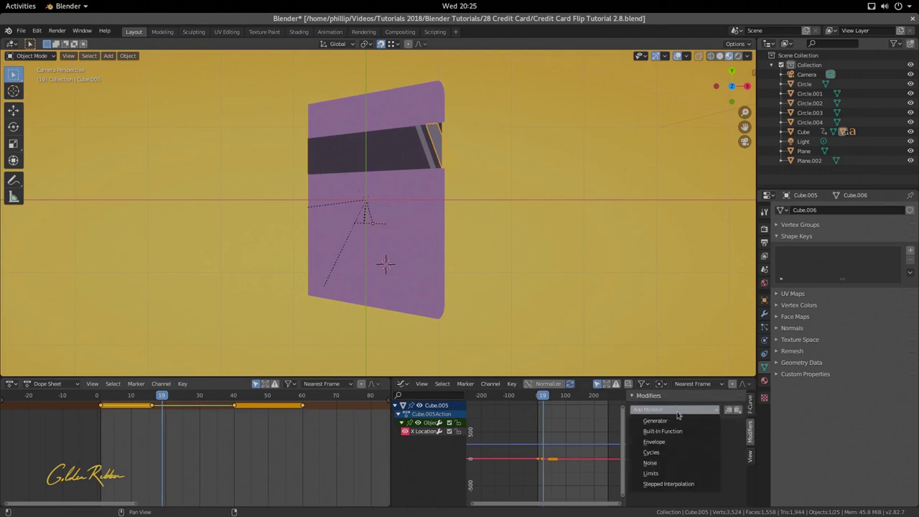
pyautogui.click(679, 451)
pyautogui.press('space')
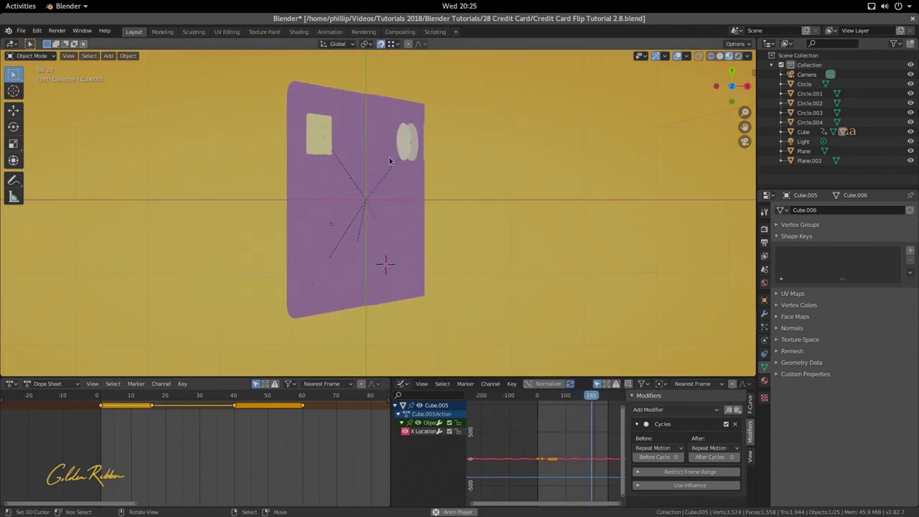
pyautogui.click(531, 442)
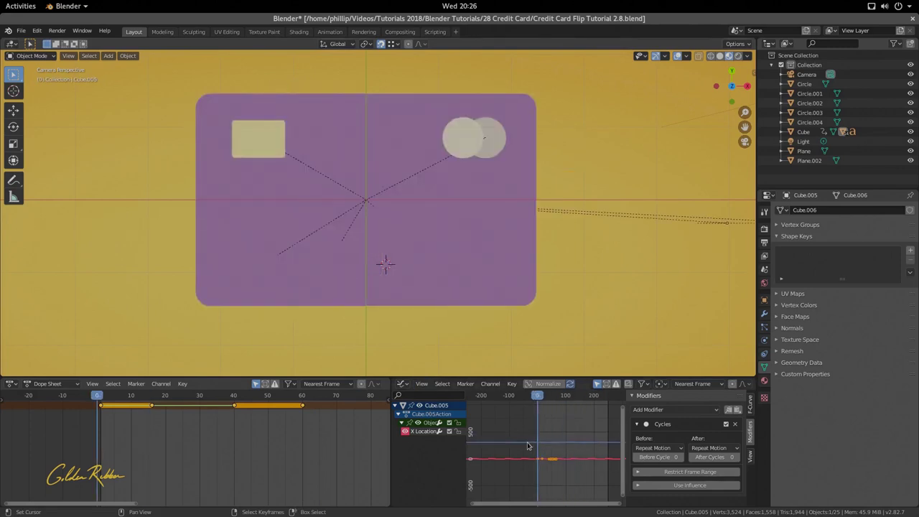
# Copy the small back-side rectangle's first shape-key keyframe to frame 0 and its last one to frame 60, and play the animation.
pyautogui.moveTo(543, 446); pyautogui.dragTo(548, 448)
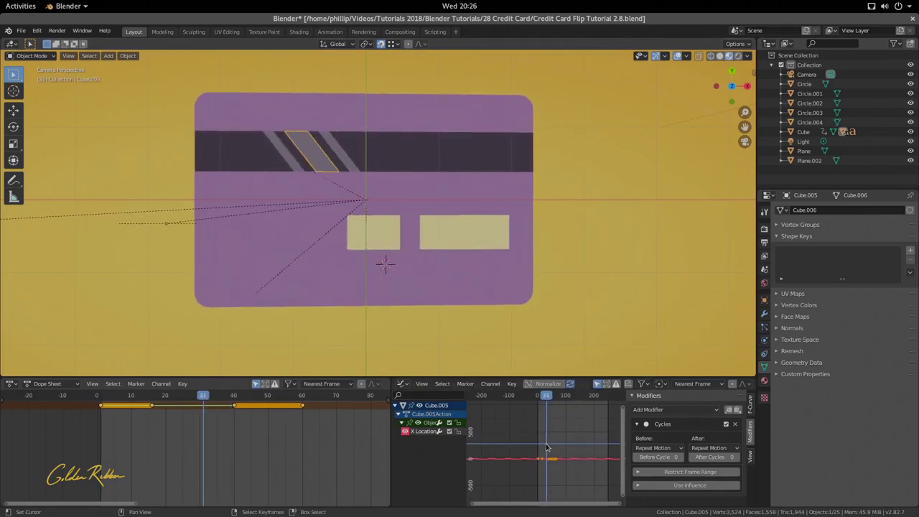
pyautogui.click(381, 250)
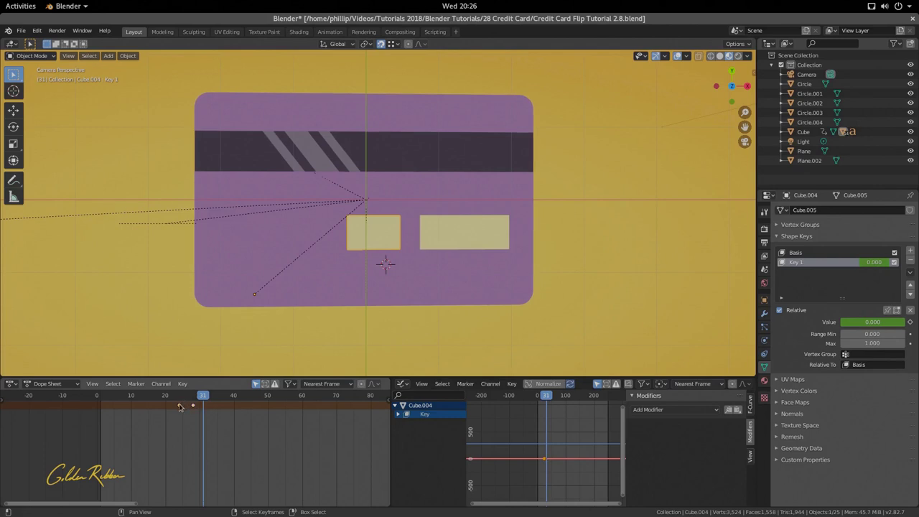
pyautogui.hotkey('shift', 'd')
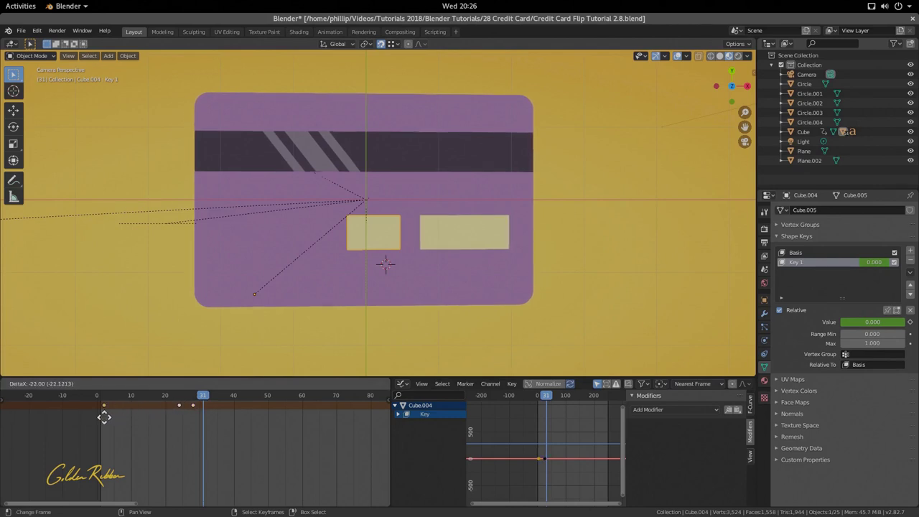
pyautogui.click(99, 416)
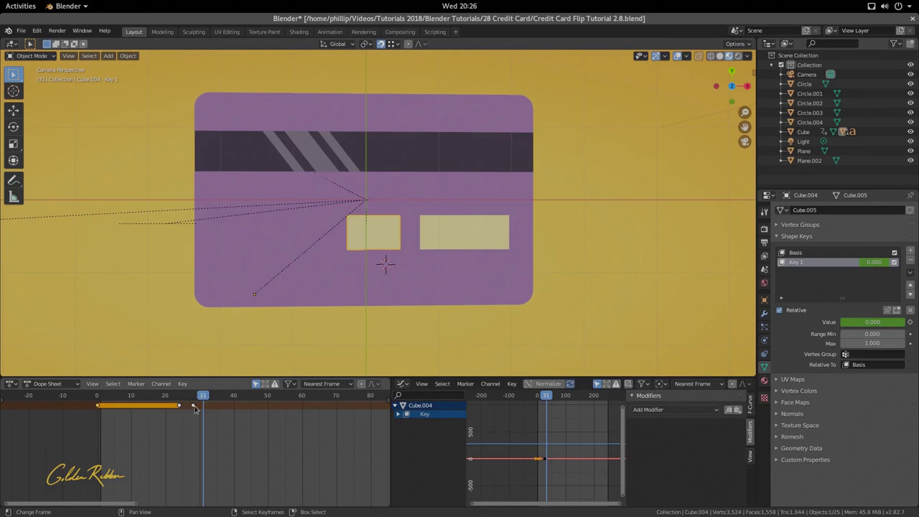
pyautogui.click(194, 406)
pyautogui.hotkey('shift', 'd')
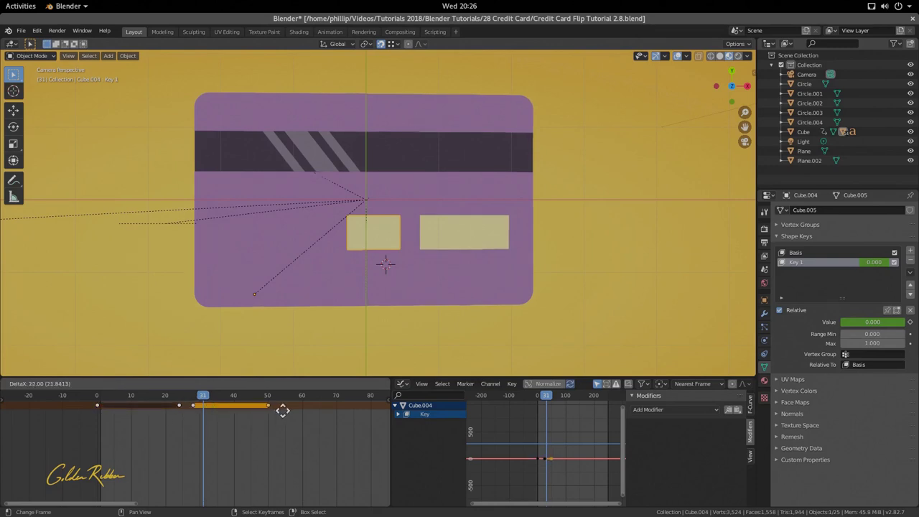
pyautogui.click(296, 417)
pyautogui.press('space')
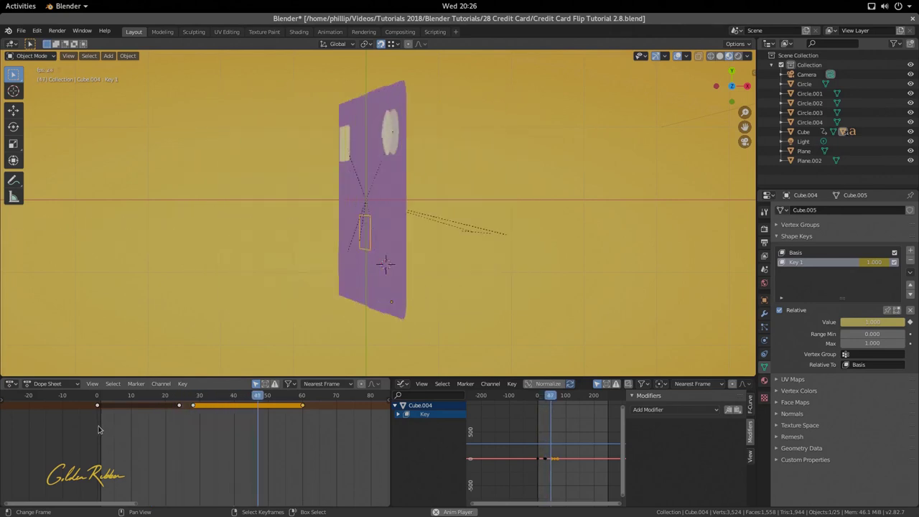
pyautogui.press('space')
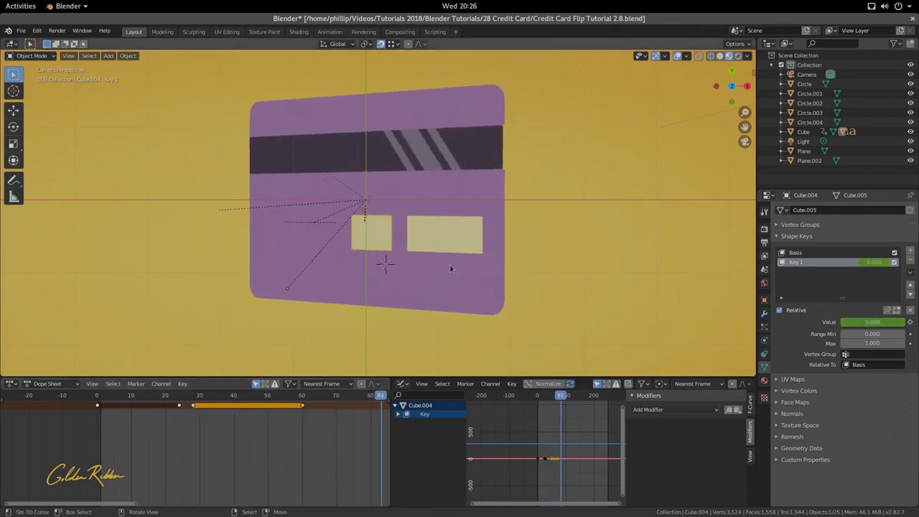
# Copy the wide back-side rectangle's first shape-key keyframe to frame 0 and its last one to frame 60.
pyautogui.click(452, 253)
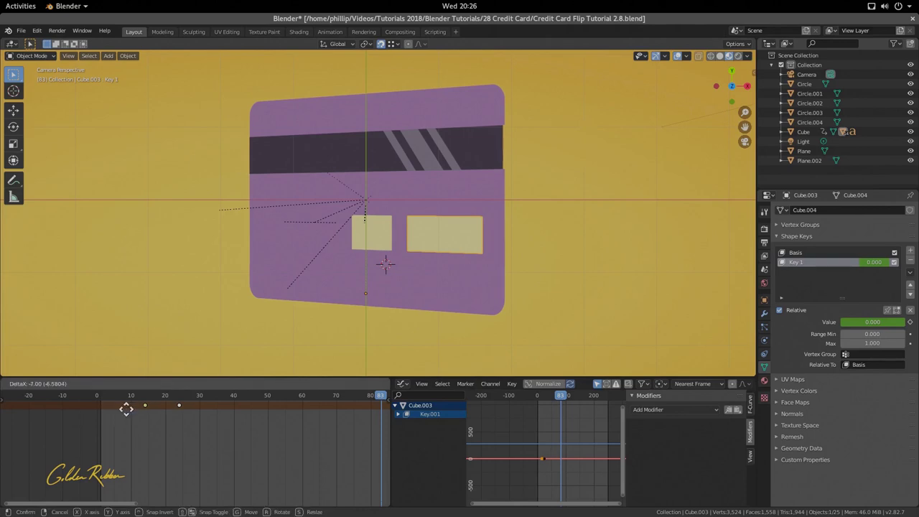
pyautogui.moveTo(133, 408); pyautogui.dragTo(64, 412)
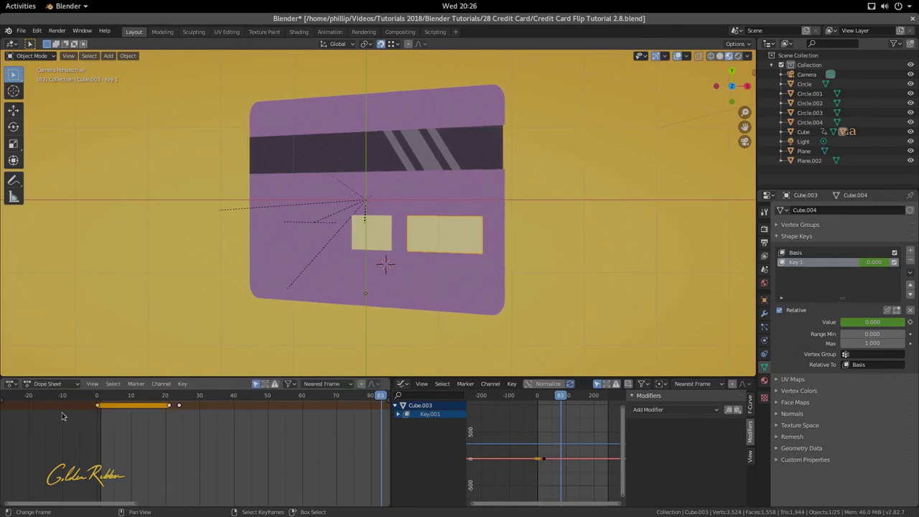
pyautogui.click(178, 407)
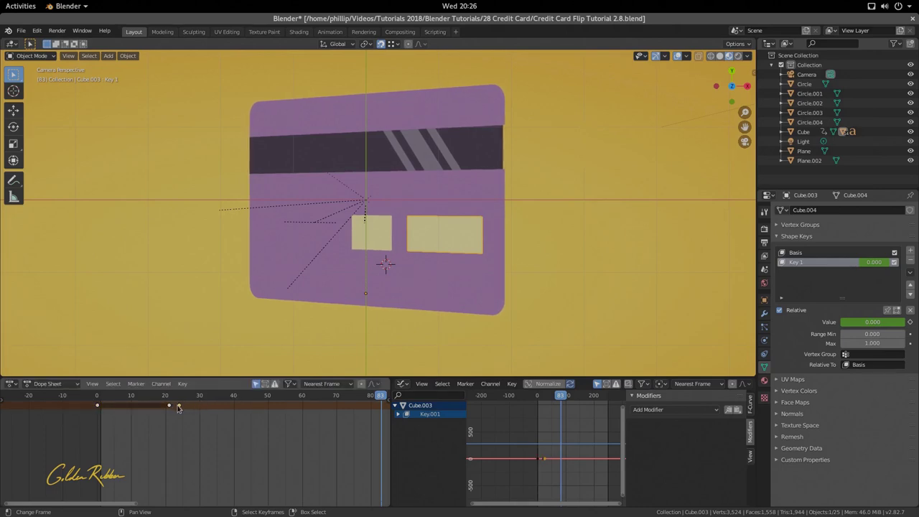
pyautogui.moveTo(178, 407); pyautogui.dragTo(301, 413)
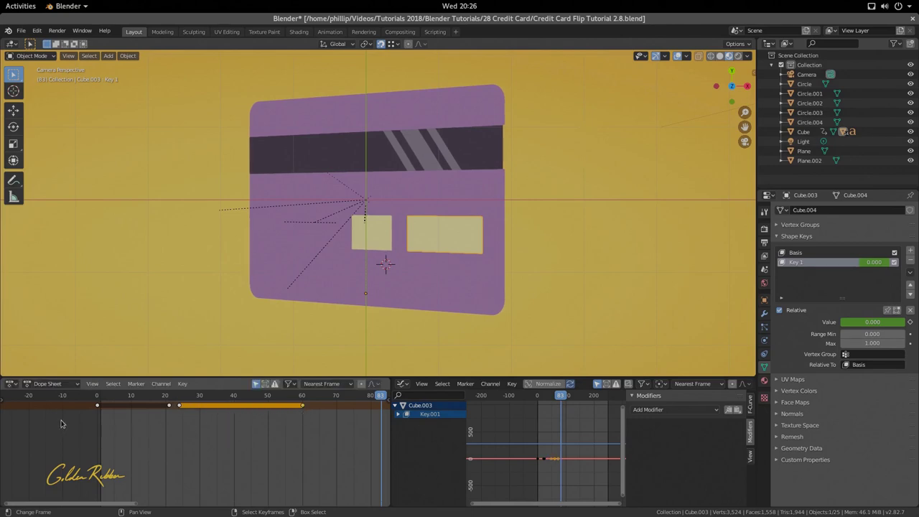
pyautogui.click(10, 383)
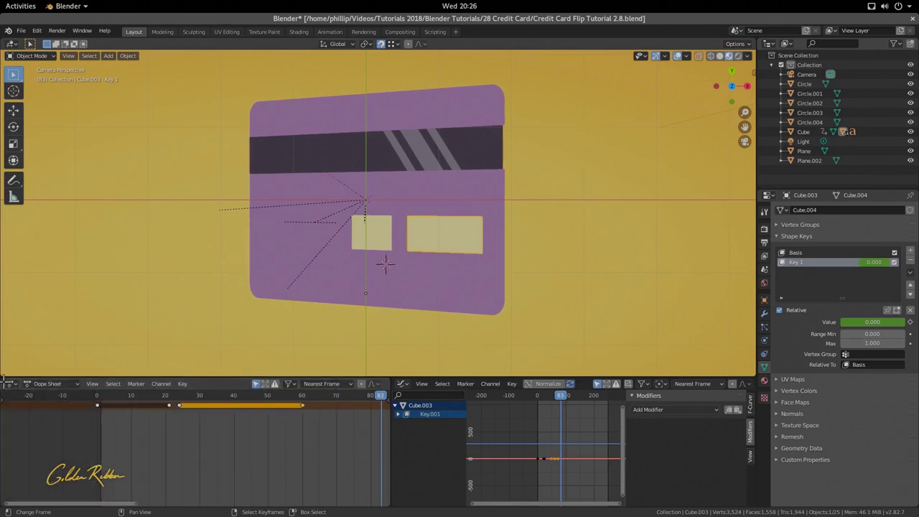
pyautogui.click(11, 384)
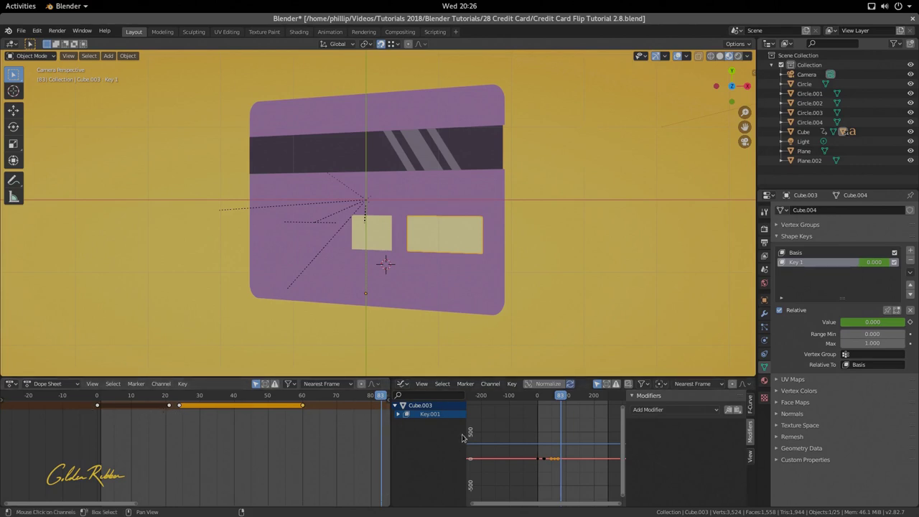
pyautogui.moveTo(466, 431); pyautogui.dragTo(352, 436)
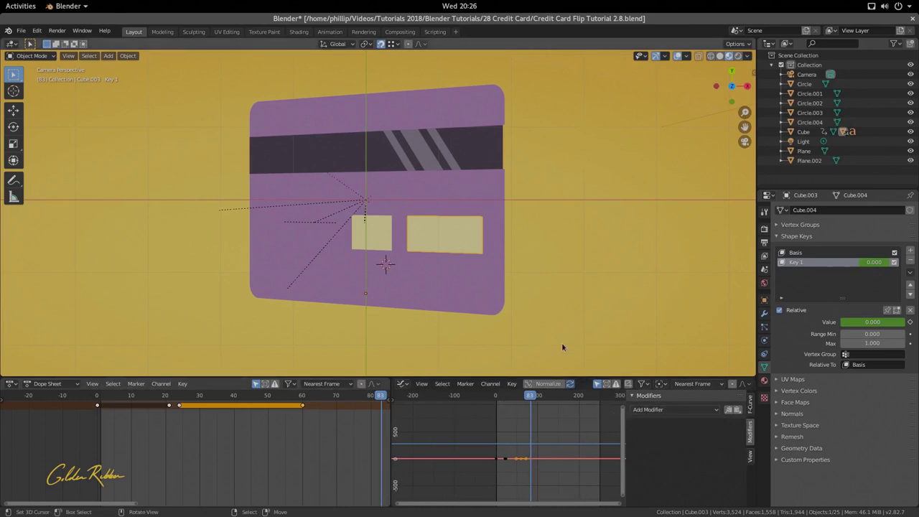
pyautogui.click(673, 408)
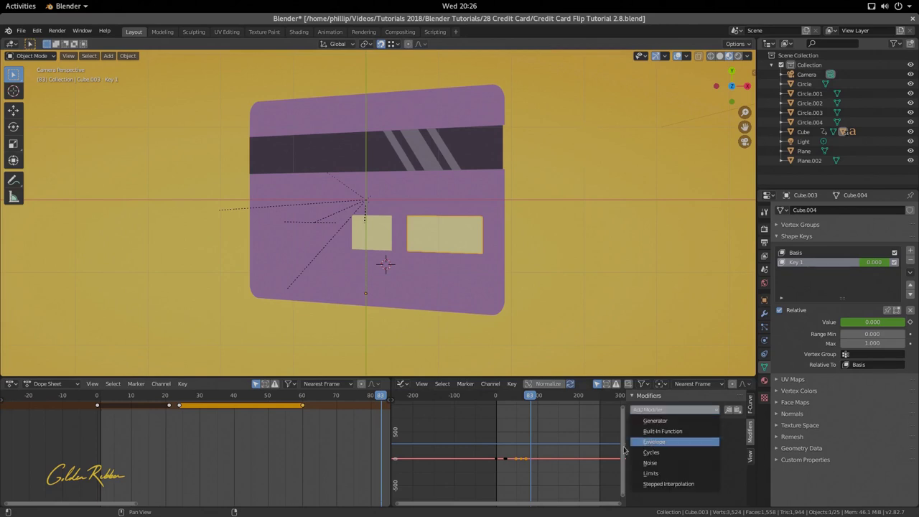
pyautogui.click(660, 454)
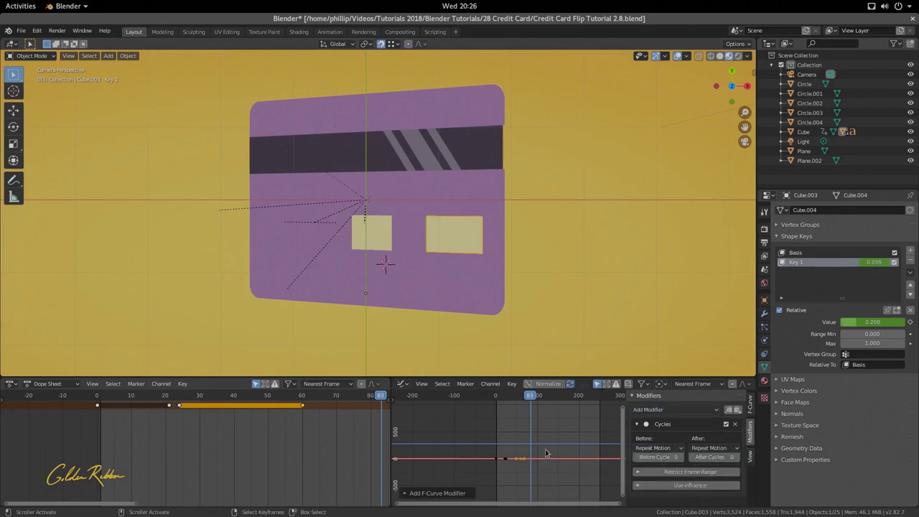
pyautogui.hotkey('ctrl', 'z')
pyautogui.hotkey('ctrl', 'z')
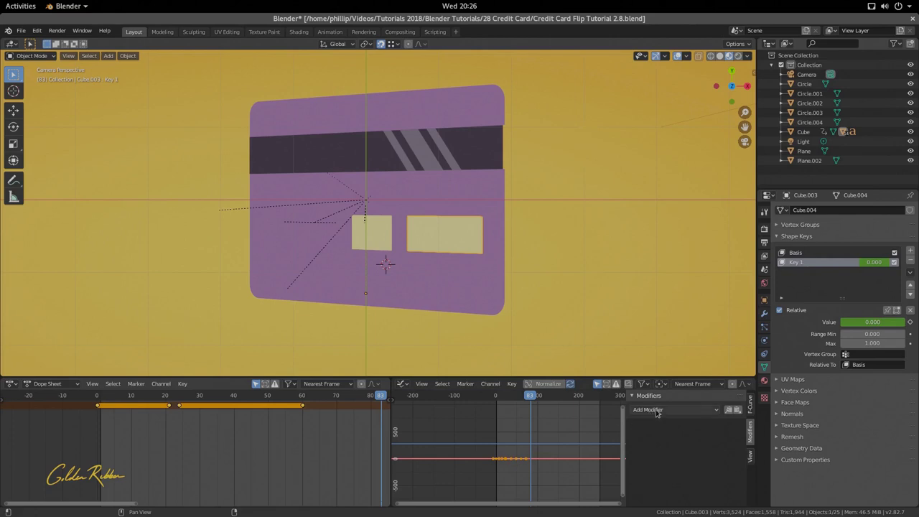
# Add a Cycles modifier to the shape-key curves of the wide and small rectangles, with all keyframes selected, and preview the loop.
pyautogui.click(655, 409)
pyautogui.click(660, 453)
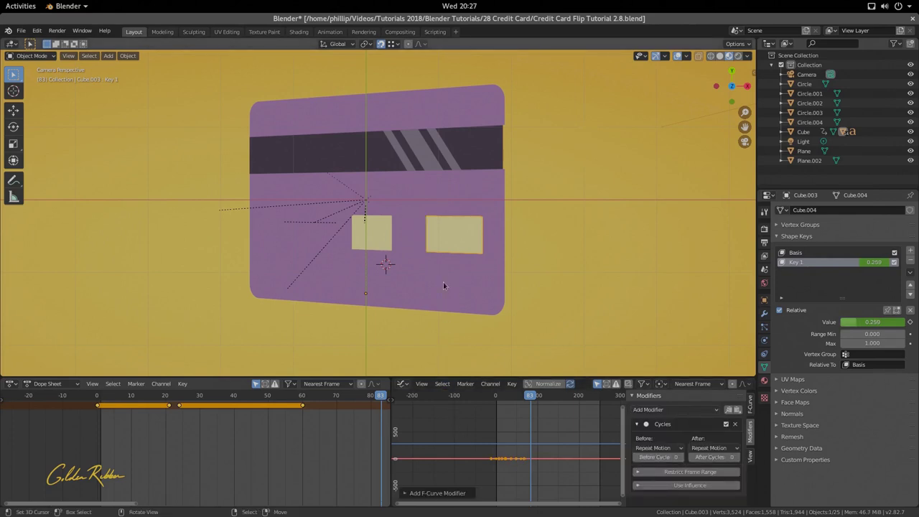
pyautogui.click(350, 241)
pyautogui.click(353, 240)
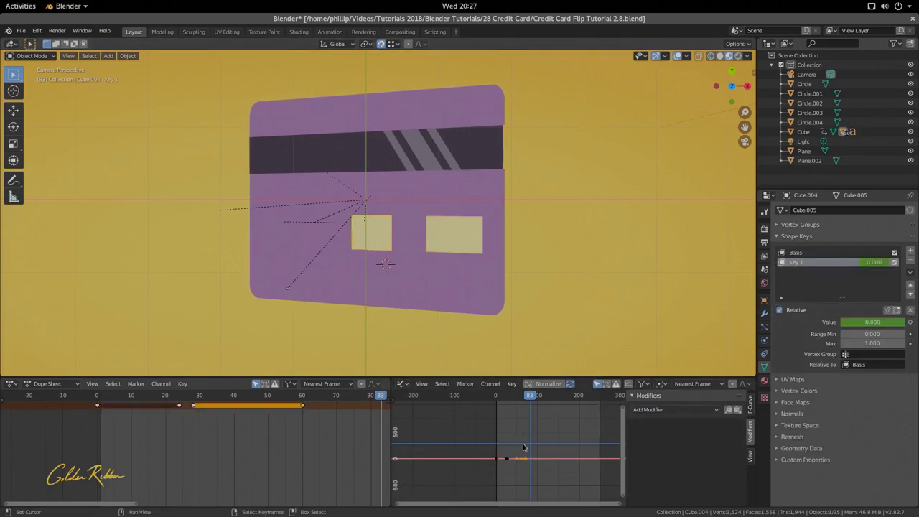
pyautogui.click(649, 410)
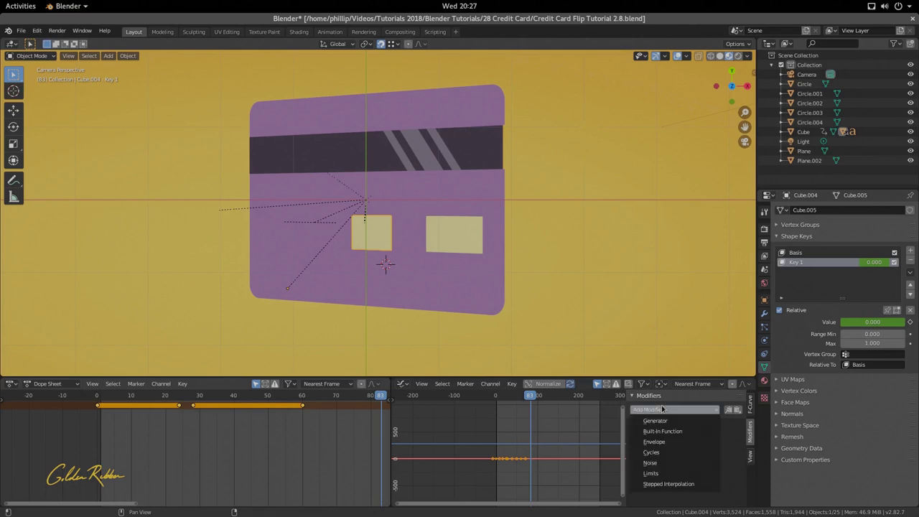
pyautogui.click(660, 452)
pyautogui.press('space')
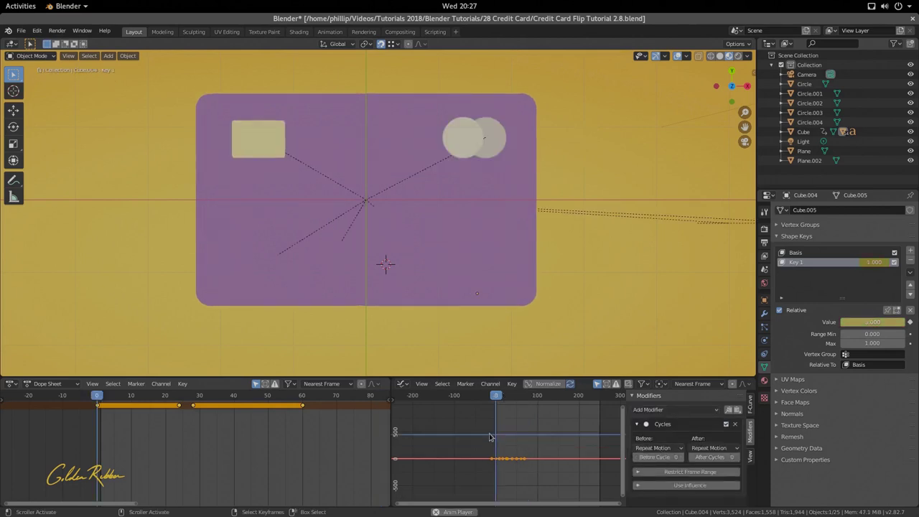
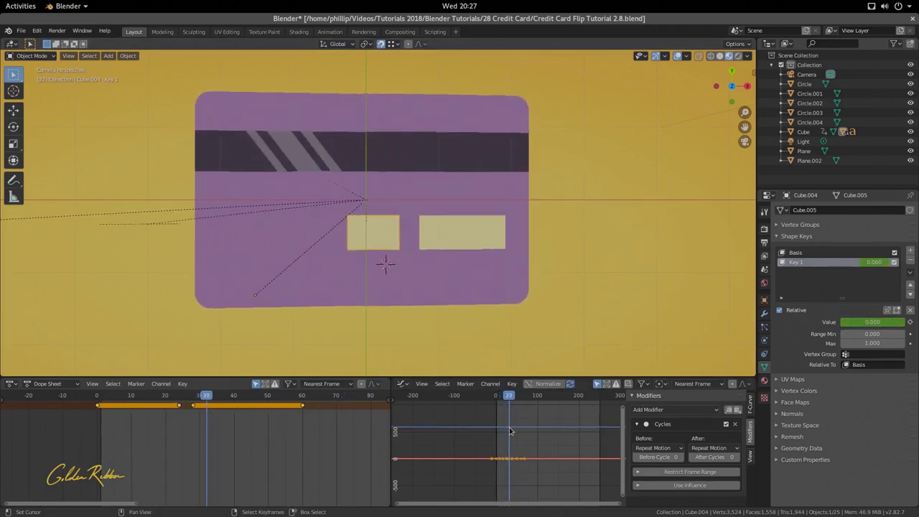
pyautogui.moveTo(519, 431); pyautogui.dragTo(522, 432)
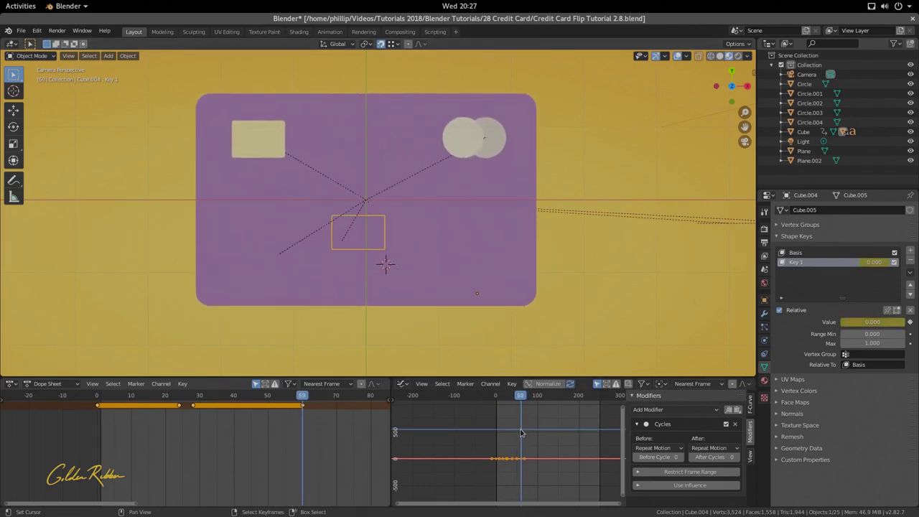
pyautogui.click(497, 266)
pyautogui.click(507, 226)
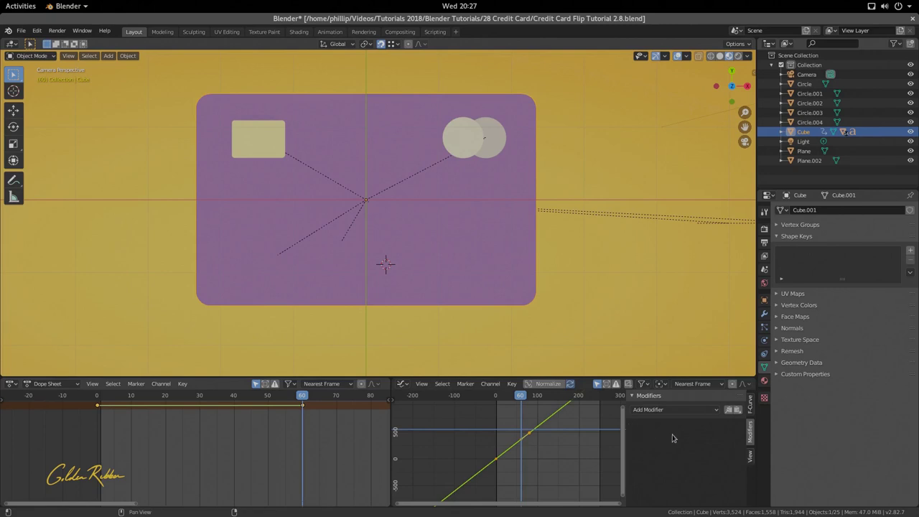
pyautogui.scroll(-2, 80, 431)
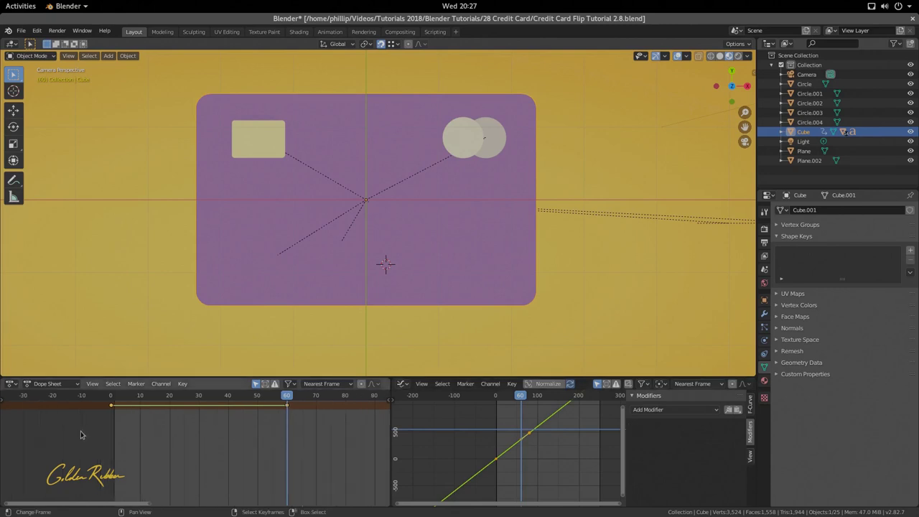
pyautogui.scroll(-3, 81, 431)
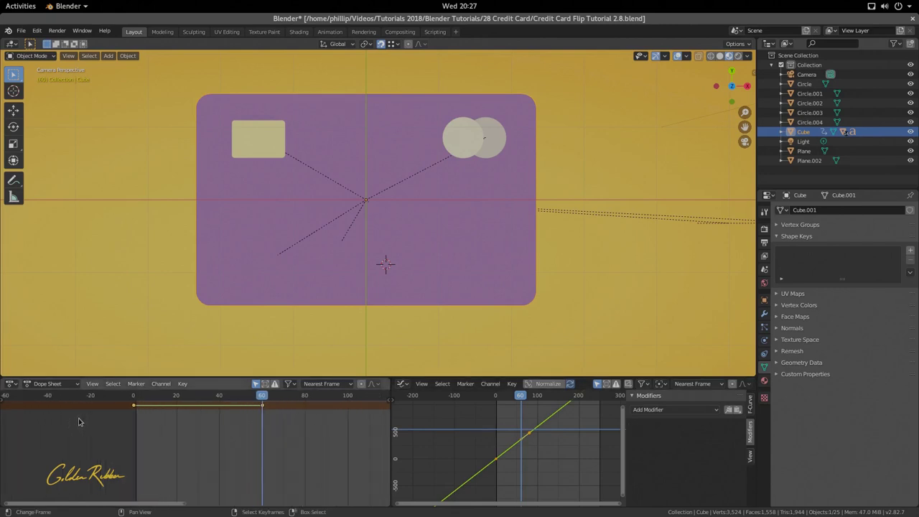
pyautogui.scroll(-1, 83, 415)
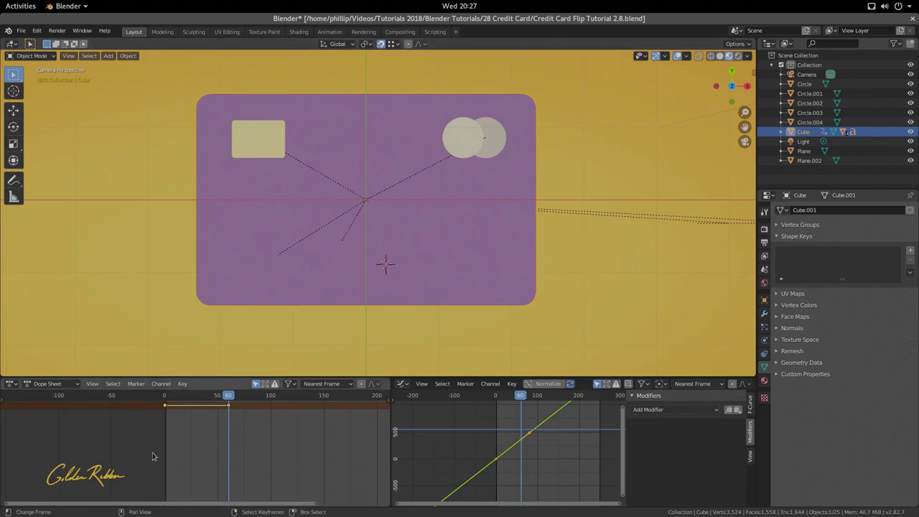
pyautogui.scroll(-1, 100, 404)
pyautogui.click(393, 399)
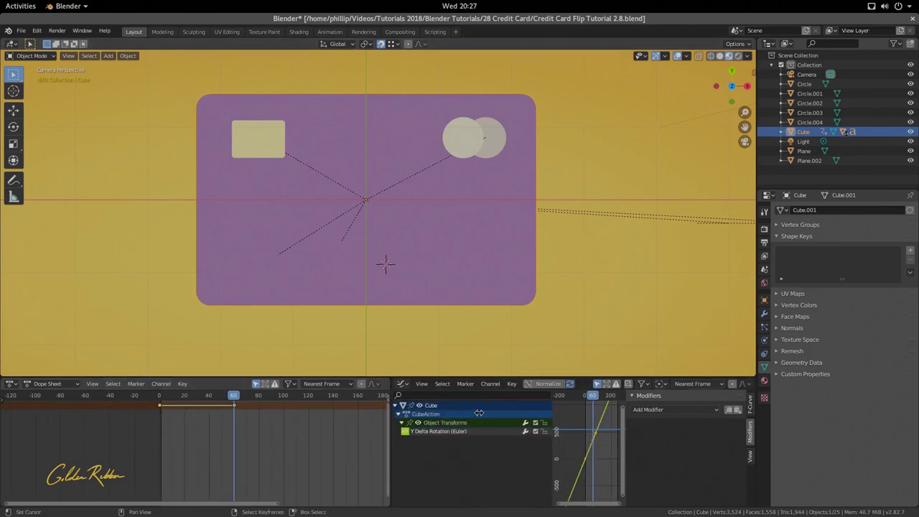
pyautogui.moveTo(465, 412); pyautogui.dragTo(397, 440)
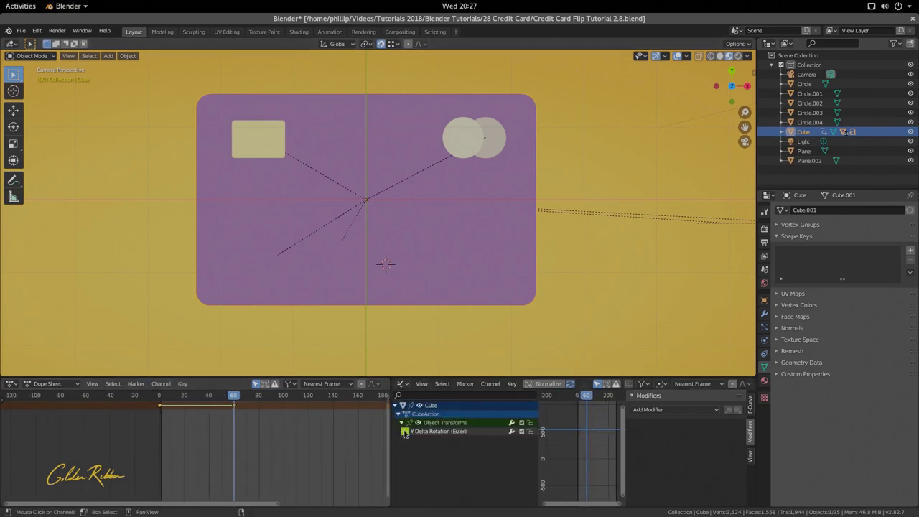
# Mute the card's Y Delta Rotation channel, check the playback, and return the playhead to frame 0.
pyautogui.click(521, 431)
pyautogui.press('space')
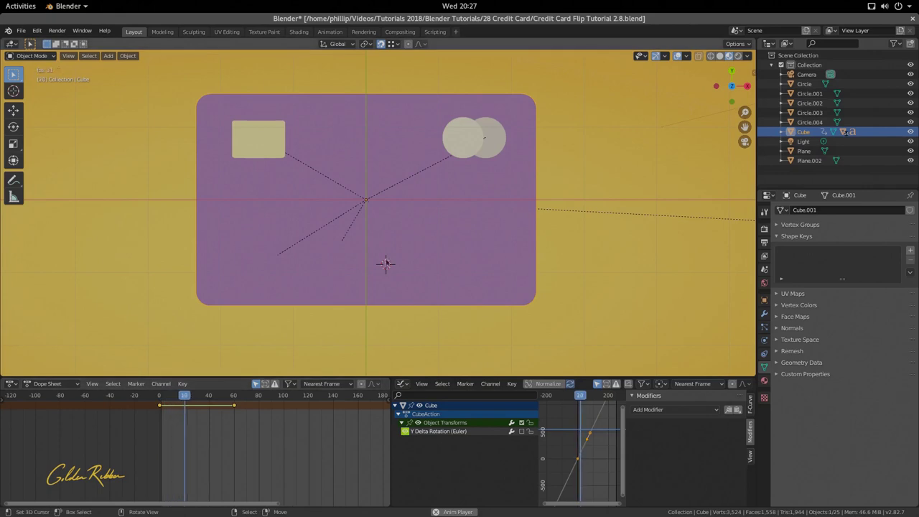
pyautogui.press('space')
pyautogui.moveTo(216, 409); pyautogui.dragTo(160, 415)
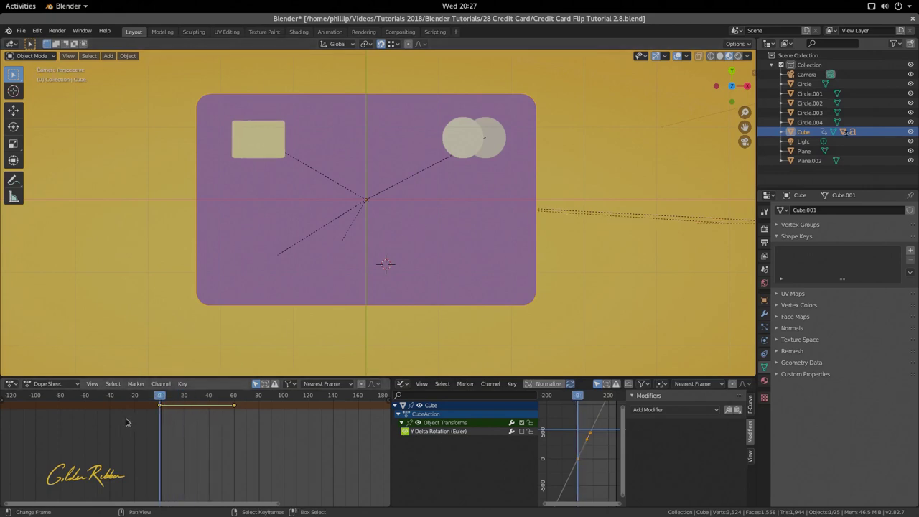
# Parent the left overlapping circle on the card's front to the right circle using Object (Keep Transform).
pyautogui.click(466, 138)
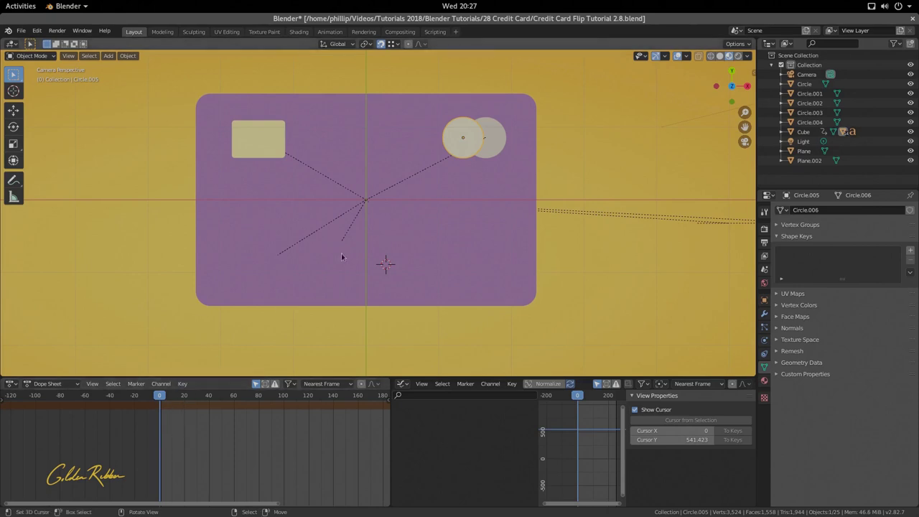
pyautogui.keyDown('shift'); pyautogui.click(488, 153); pyautogui.keyUp('shift')
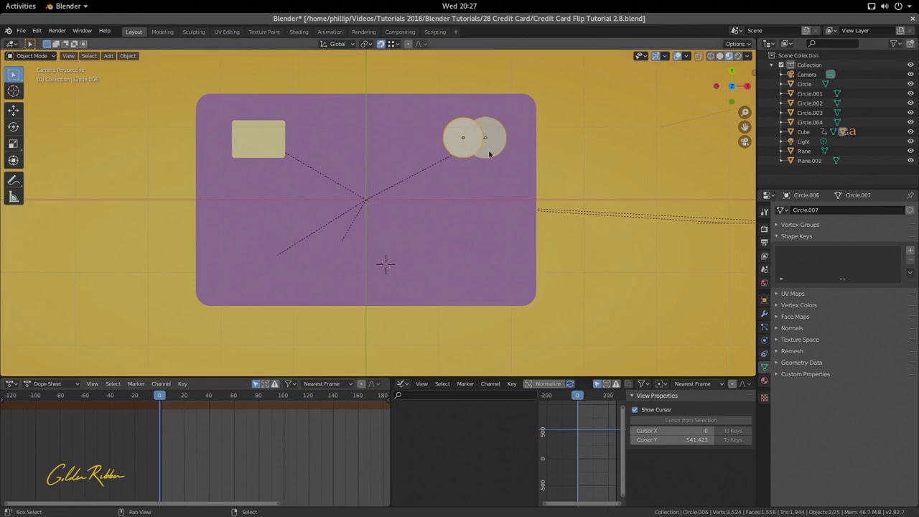
pyautogui.hotkey('ctrl', 'p')
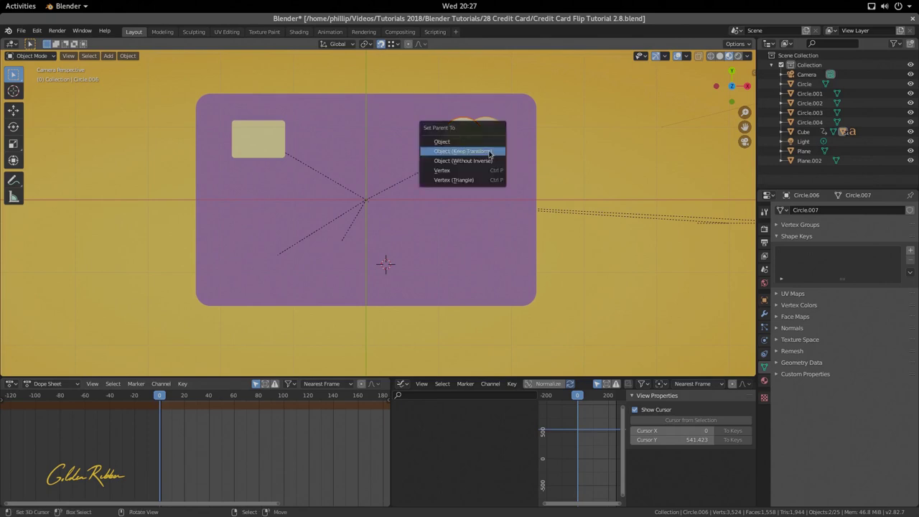
pyautogui.click(488, 152)
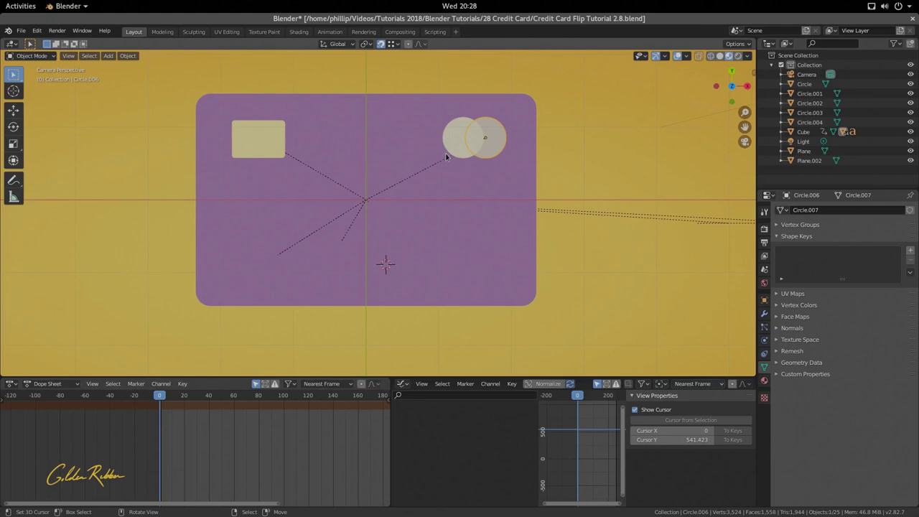
# Insert a full-size scale keyframe on the right overlapping circle at frame 50.
pyautogui.moveTo(164, 436); pyautogui.dragTo(221, 440)
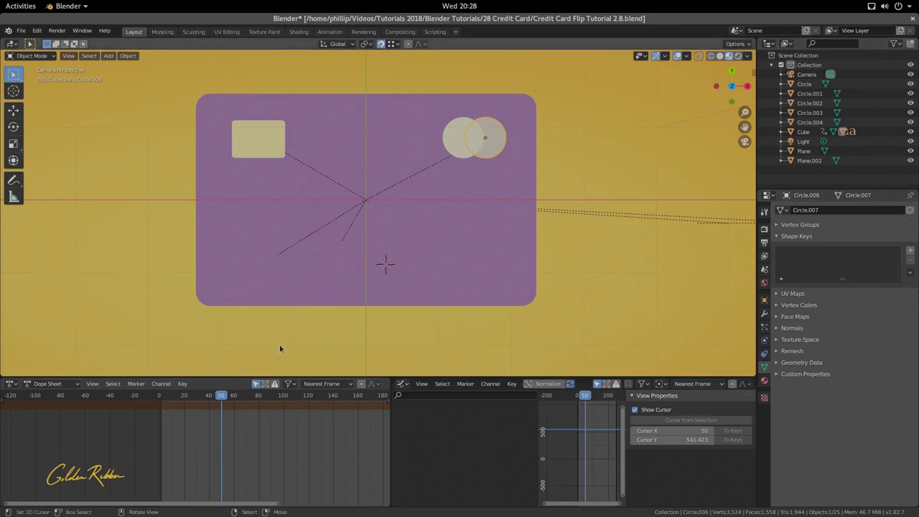
pyautogui.moveTo(219, 406); pyautogui.dragTo(215, 409)
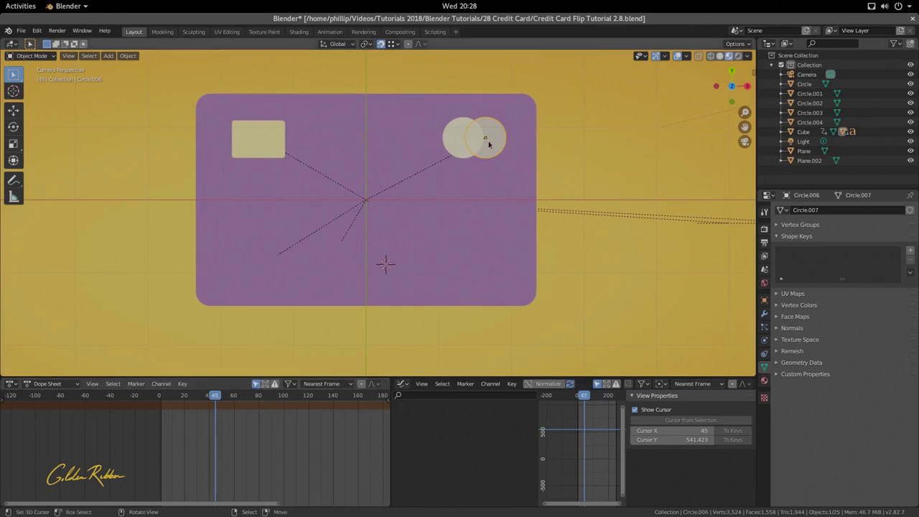
pyautogui.press('s')
pyautogui.click(717, 211)
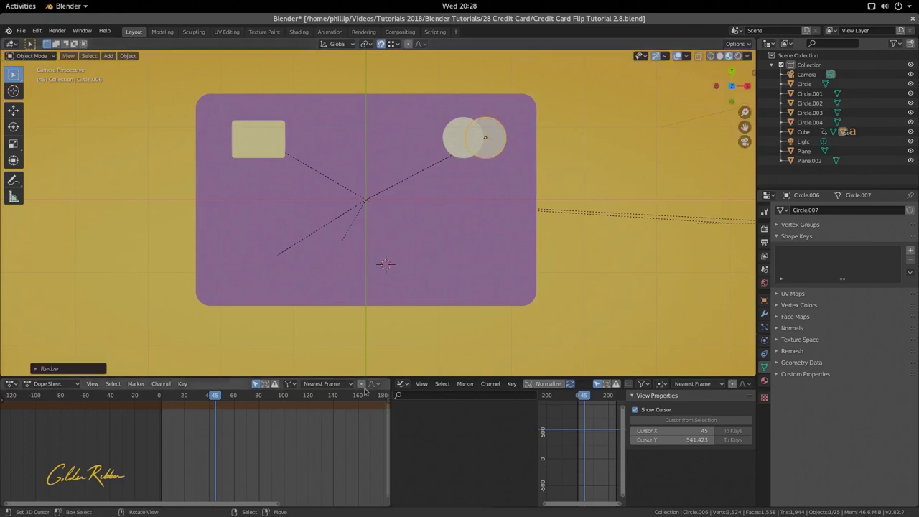
pyautogui.moveTo(217, 422)
pyautogui.mouseDown()
pyautogui.moveTo(236, 423)
pyautogui.moveTo(223, 422)
pyautogui.mouseUp()
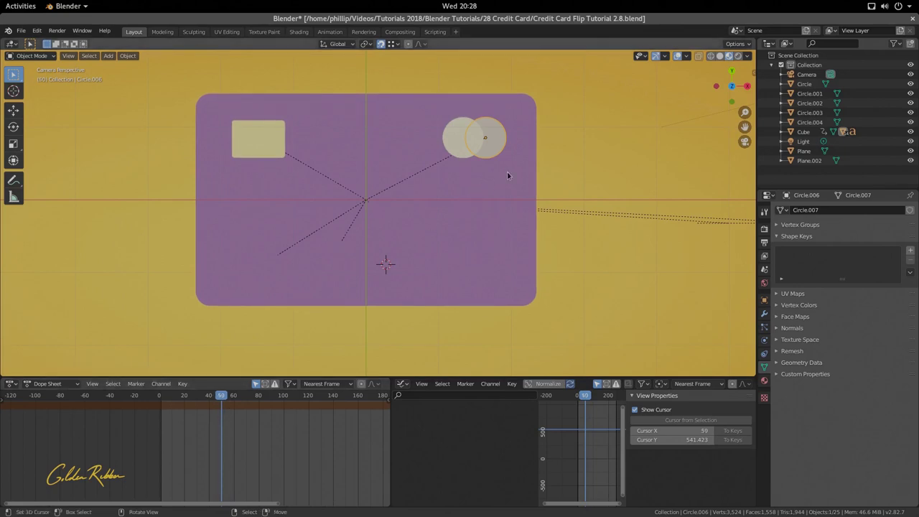
pyautogui.press('i')
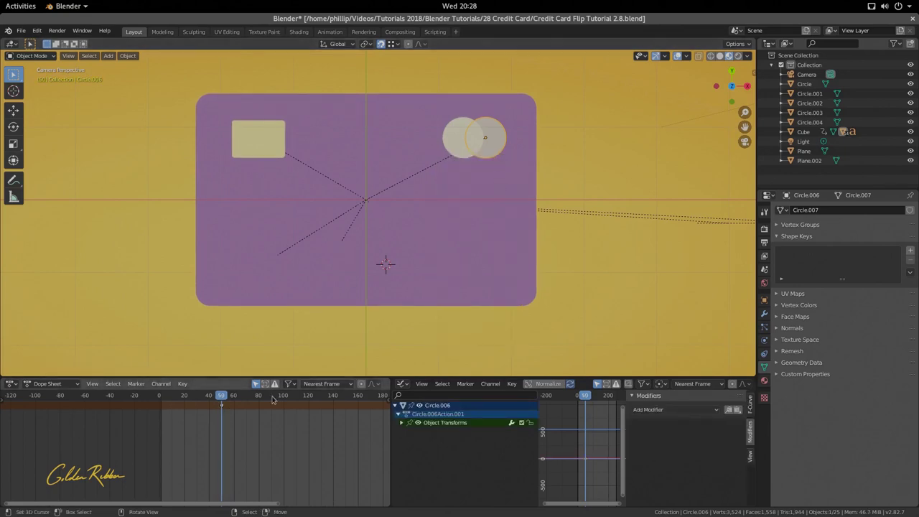
# Scale the right circle to 0 at frame 40 and keyframe it using the Available keying option.
pyautogui.click(208, 426)
pyautogui.moveTo(209, 426); pyautogui.dragTo(208, 428)
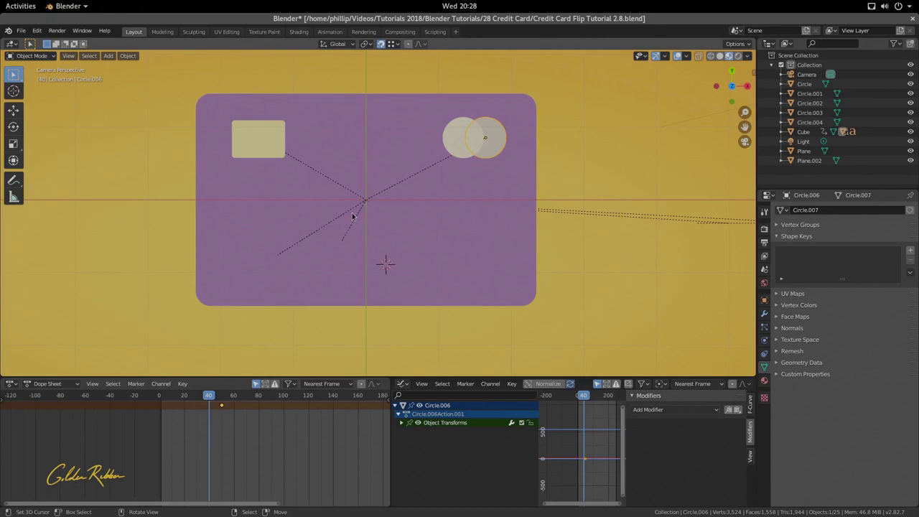
pyautogui.press('i')
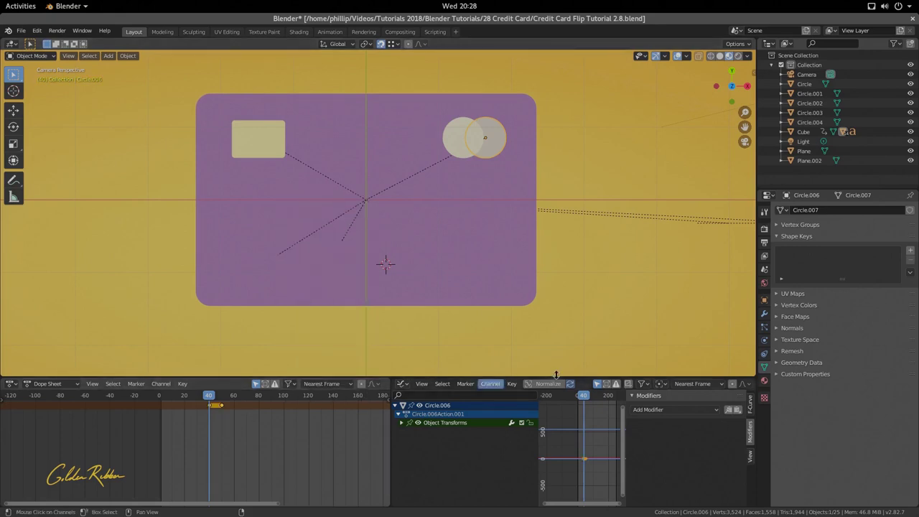
pyautogui.press('s')
pyautogui.press('0')
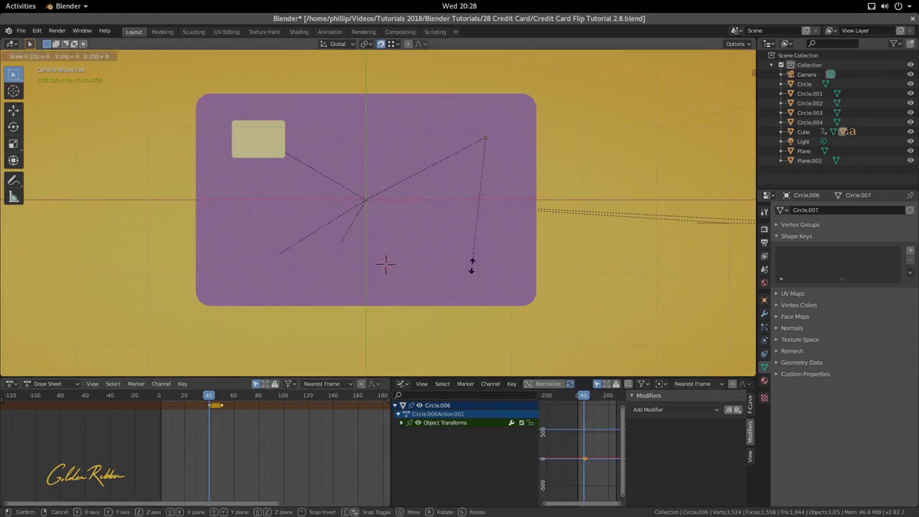
pyautogui.press('Return')
pyautogui.press('i')
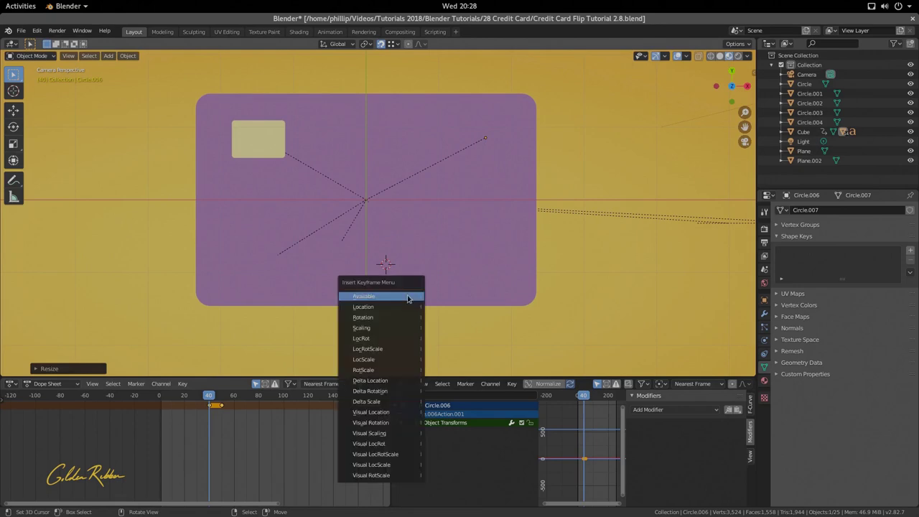
pyautogui.click(408, 295)
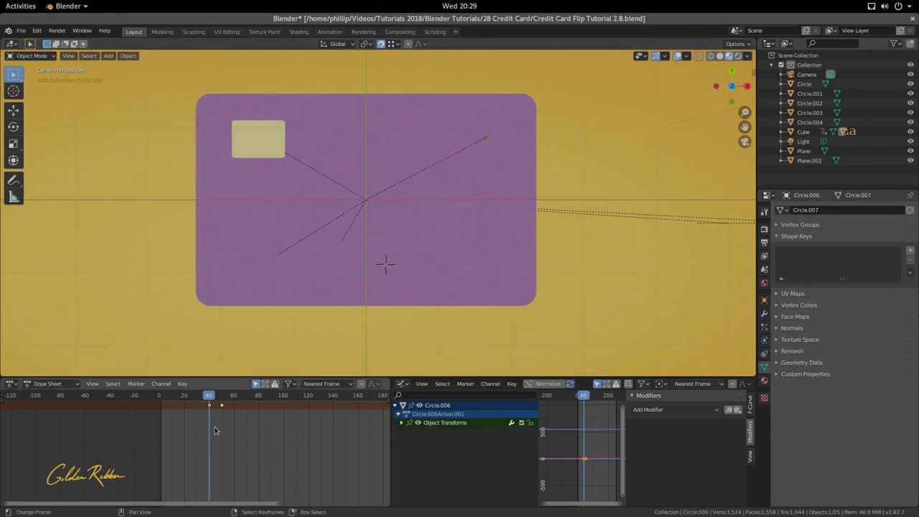
# Unmute the card's Y Delta Rotation channel and preview the animation from the start.
pyautogui.moveTo(212, 428)
pyautogui.mouseDown()
pyautogui.moveTo(232, 429)
pyautogui.moveTo(204, 430)
pyautogui.moveTo(229, 431)
pyautogui.moveTo(209, 435)
pyautogui.mouseUp()
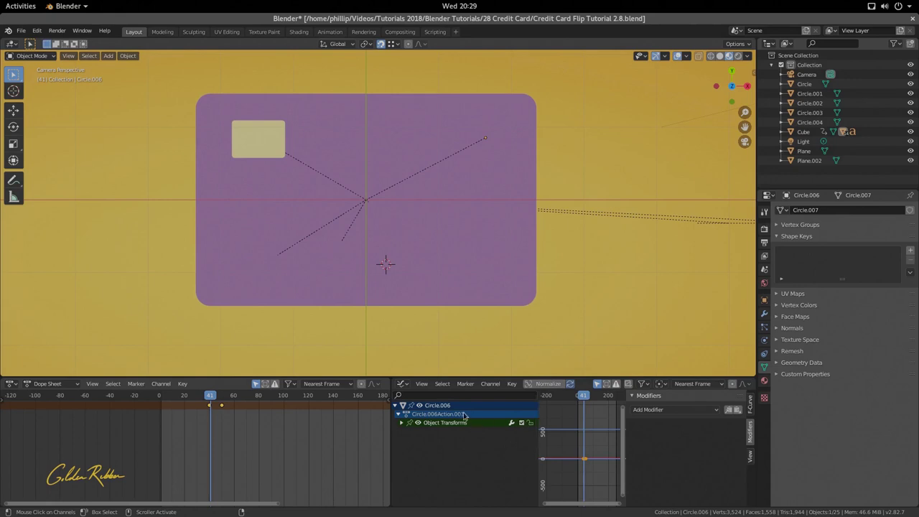
pyautogui.click(474, 280)
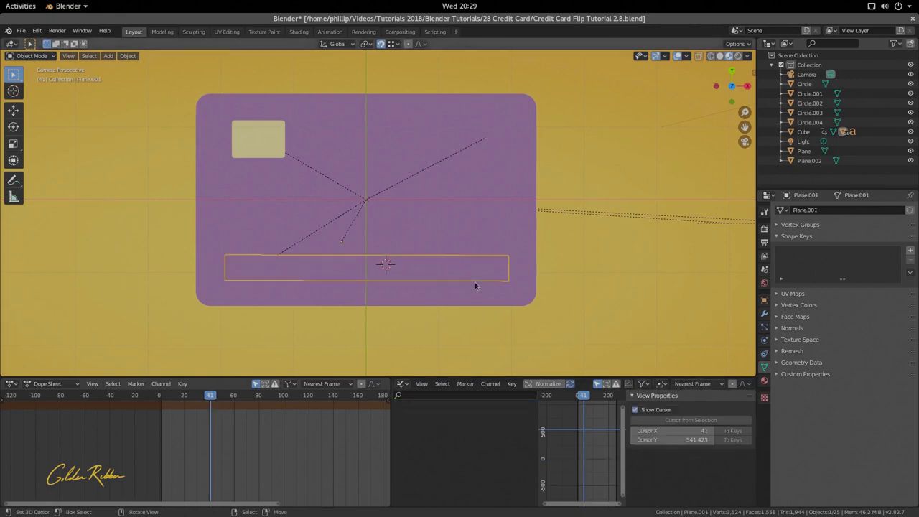
pyautogui.click(459, 218)
pyautogui.click(522, 431)
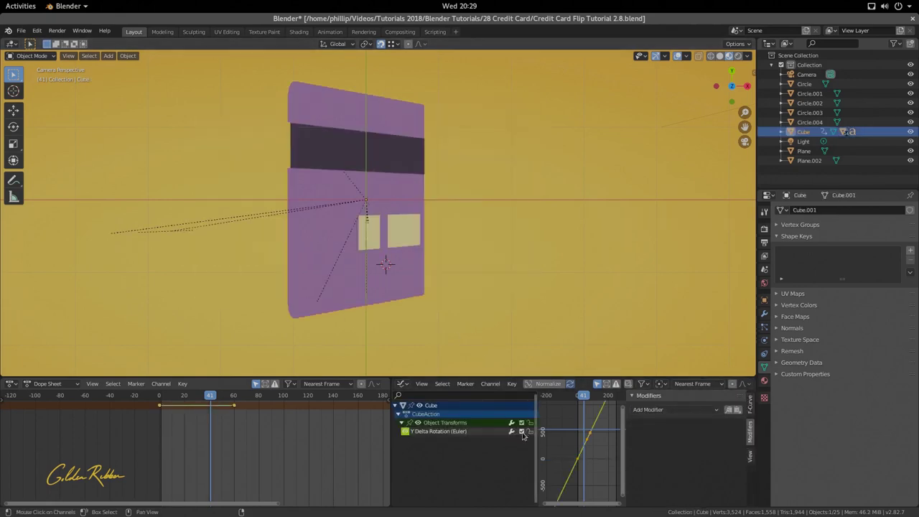
pyautogui.moveTo(223, 438); pyautogui.dragTo(146, 436)
pyautogui.press('space')
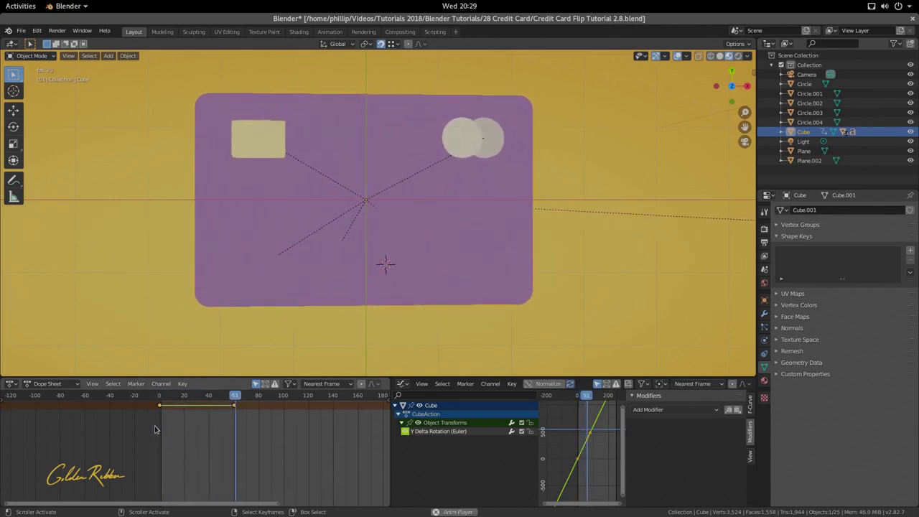
pyautogui.press('space')
# Shift the right circle's two scale keyframes to frames 50 and 60 and preview the timing.
pyautogui.moveTo(220, 447); pyautogui.dragTo(233, 446)
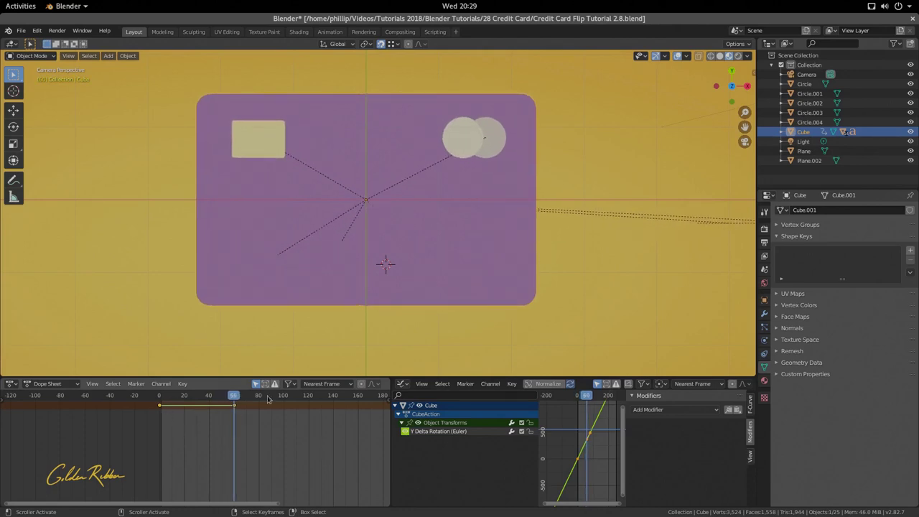
pyautogui.click(476, 138)
pyautogui.click(495, 137)
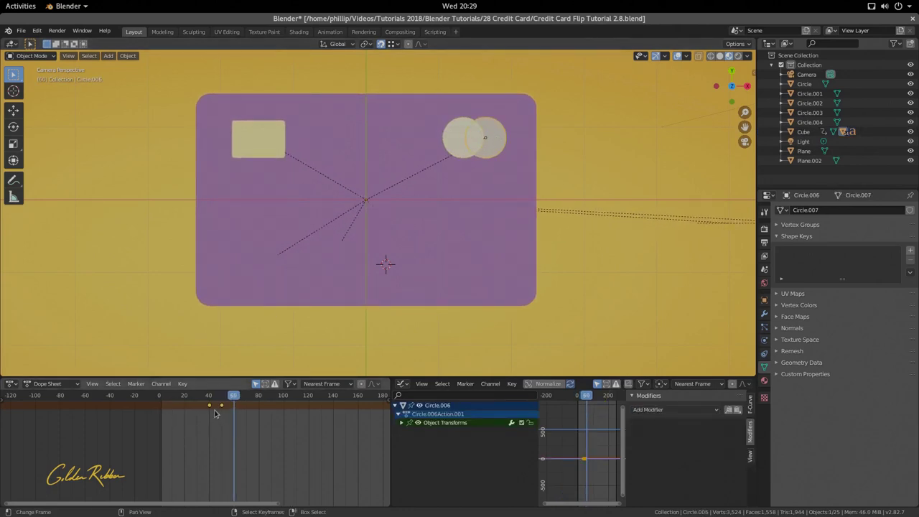
pyautogui.press('g')
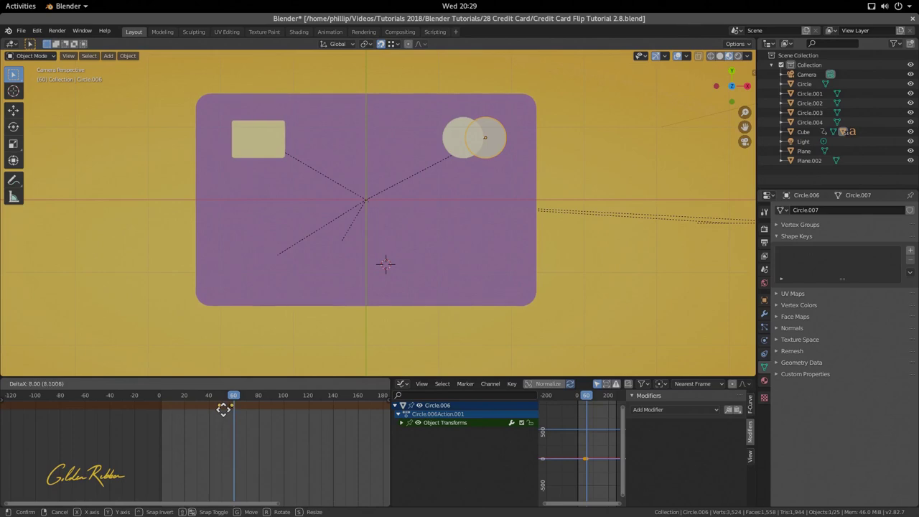
pyautogui.click(224, 409)
pyautogui.press('space')
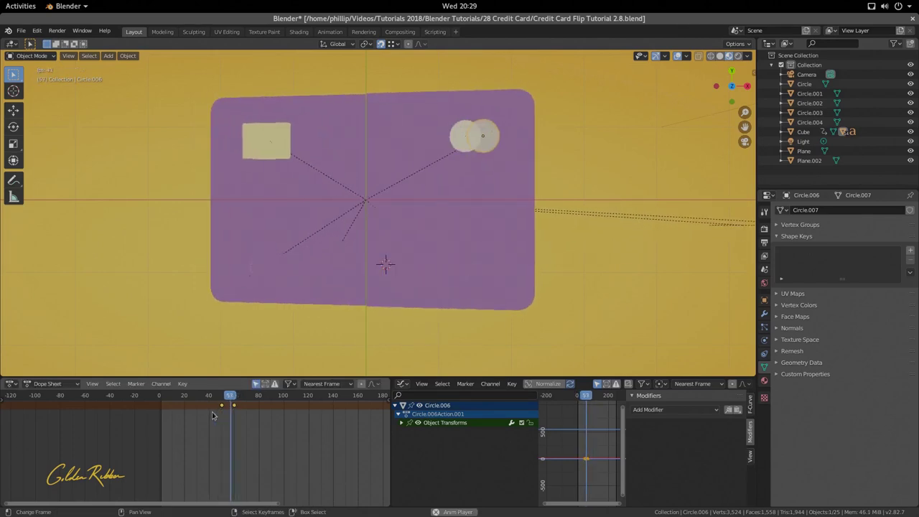
pyautogui.press('space')
# Retime the right circle's scale keyframes so the growth starts at frame 48 and ends at frame 55, checking the playback.
pyautogui.press('g')
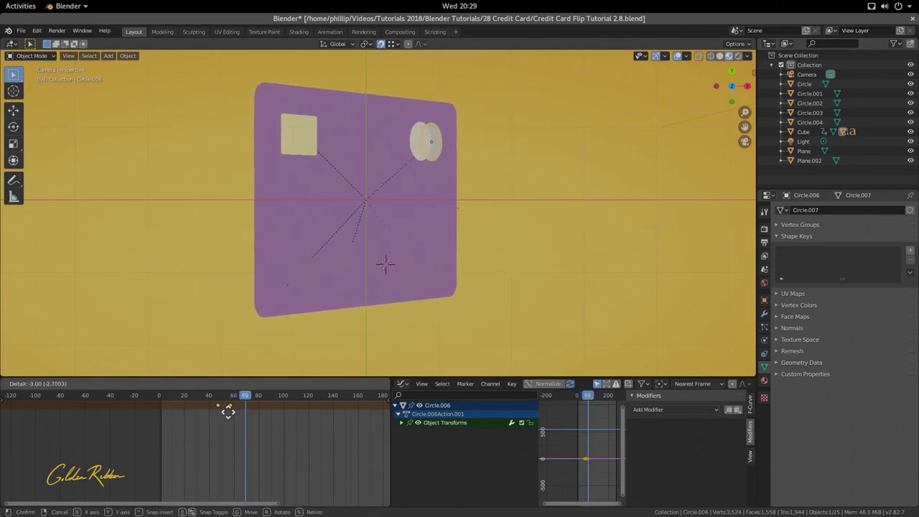
pyautogui.click(229, 411)
pyautogui.press('space')
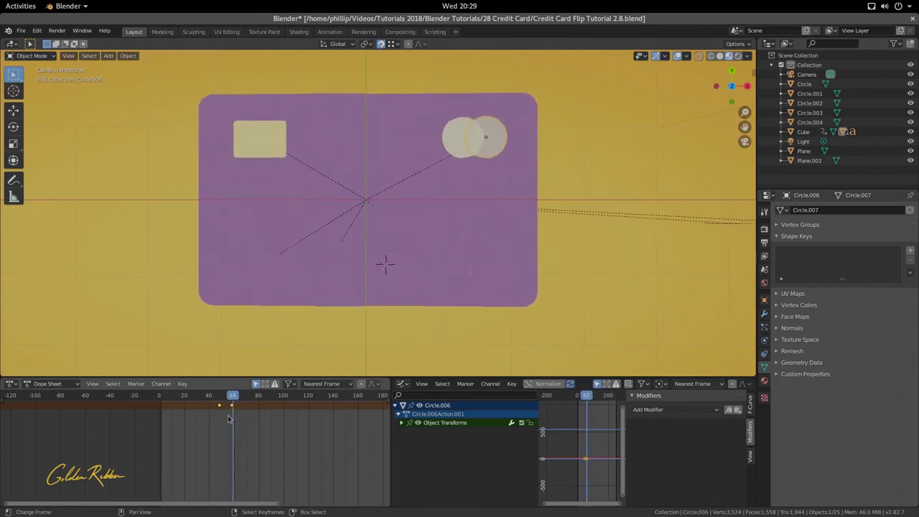
pyautogui.press('Escape')
pyautogui.press('space')
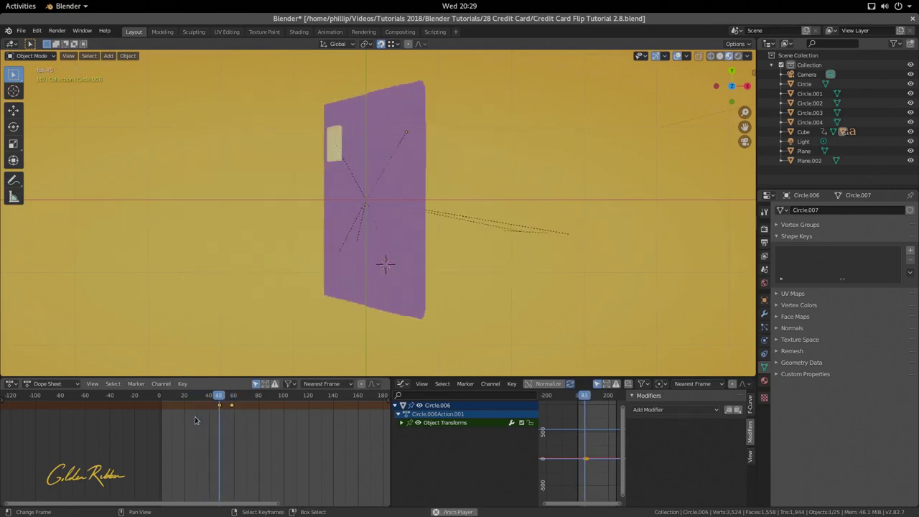
pyautogui.press('space')
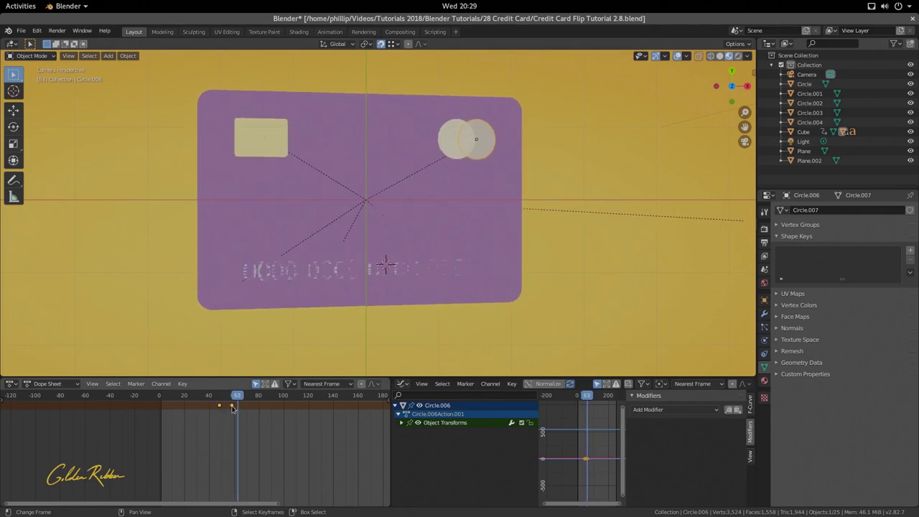
pyautogui.moveTo(232, 406)
pyautogui.mouseDown()
pyautogui.moveTo(208, 415)
pyautogui.moveTo(227, 410)
pyautogui.mouseUp()
pyautogui.click(227, 406)
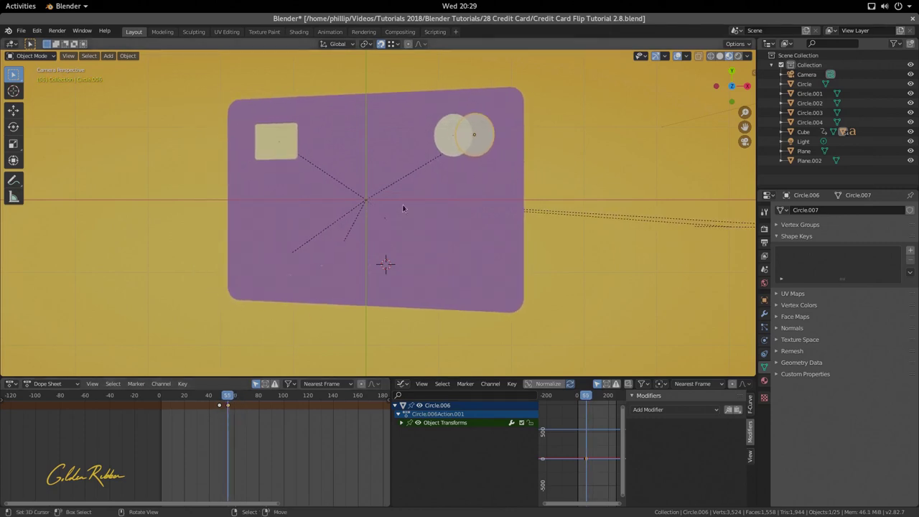
# Keyframe only the left circle's Location X at frame 60 and again at frame 55.
pyautogui.click(450, 150)
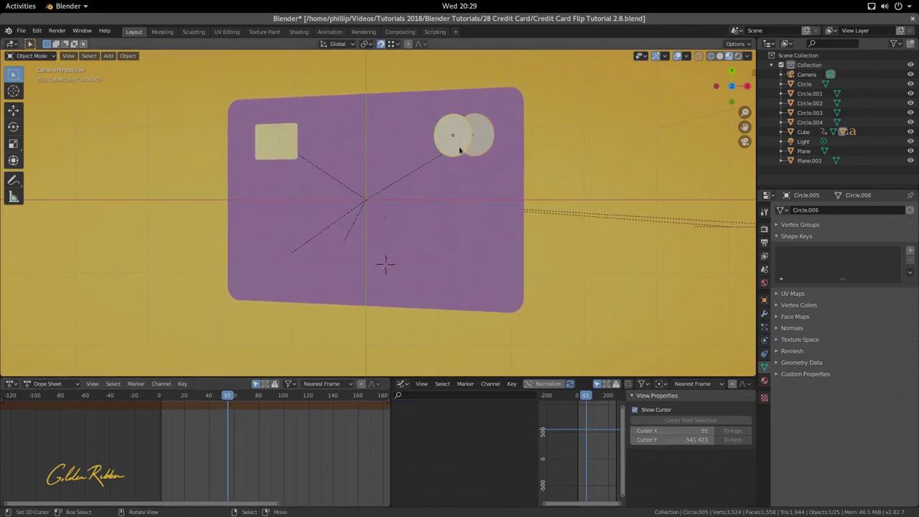
pyautogui.moveTo(244, 409); pyautogui.dragTo(234, 408)
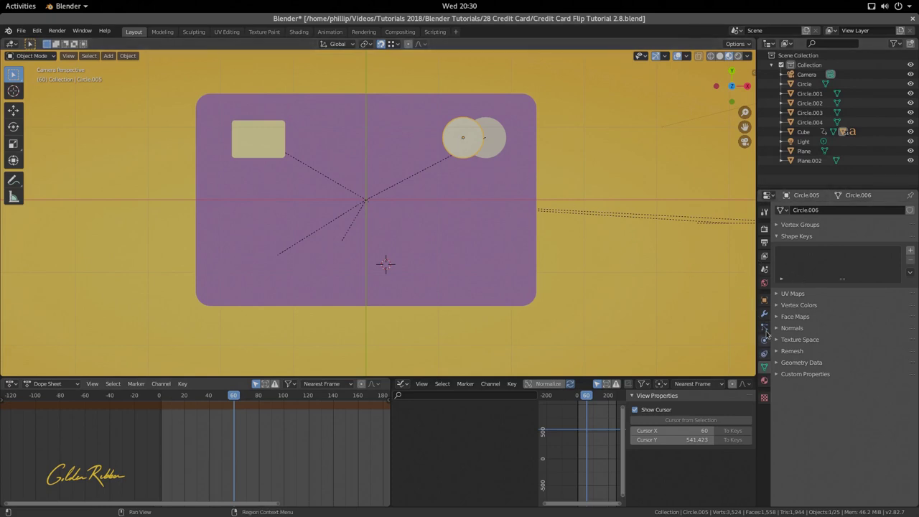
pyautogui.click(764, 298)
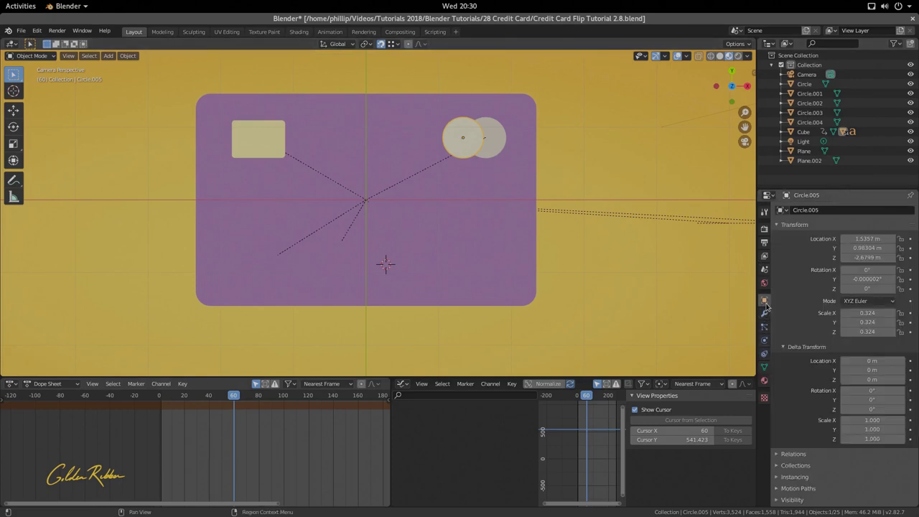
pyautogui.rightClick(855, 237)
pyautogui.click(855, 237)
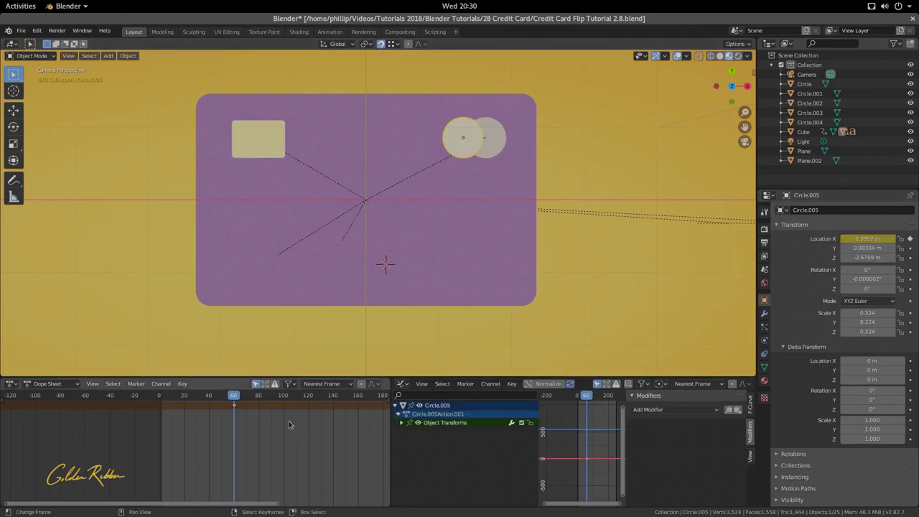
pyautogui.moveTo(239, 422)
pyautogui.mouseDown()
pyautogui.moveTo(218, 423)
pyautogui.moveTo(228, 423)
pyautogui.mouseUp()
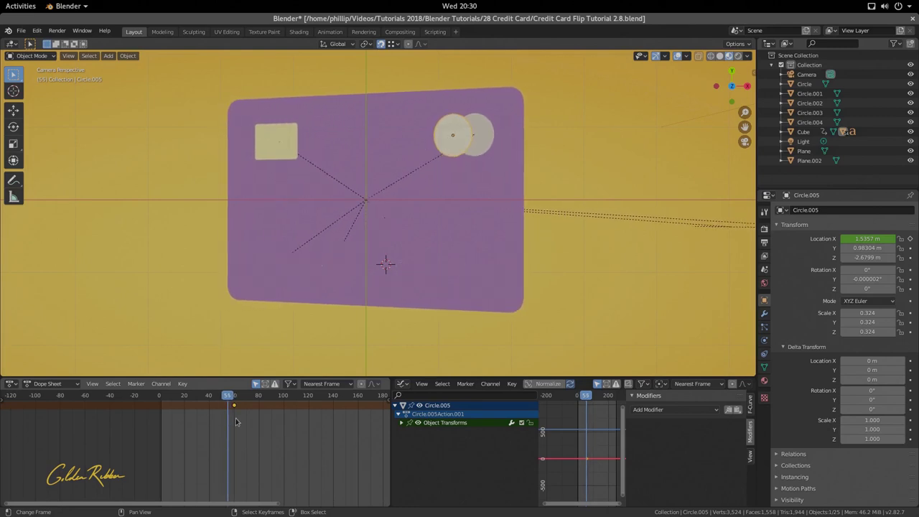
pyautogui.rightClick(872, 238)
pyautogui.click(872, 238)
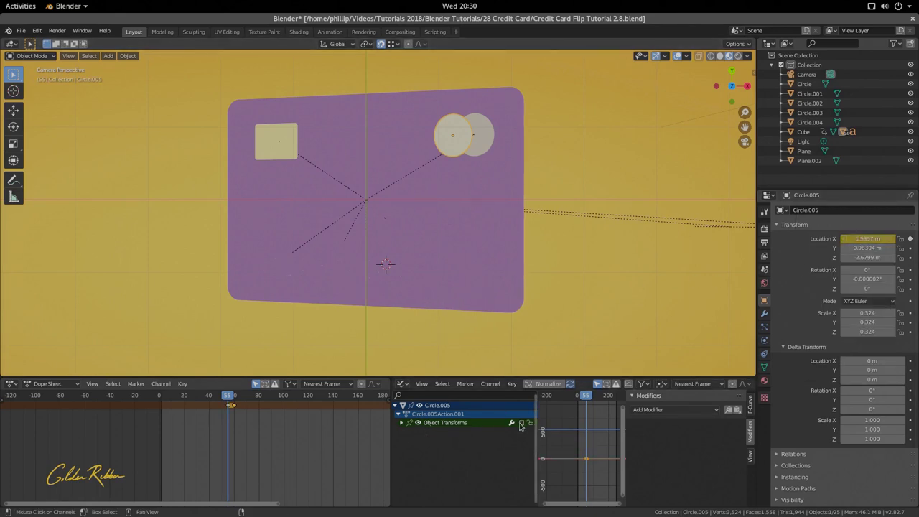
# Select the card body and mute its Y Delta Rotation channel with the playhead at frame 60.
pyautogui.click(438, 414)
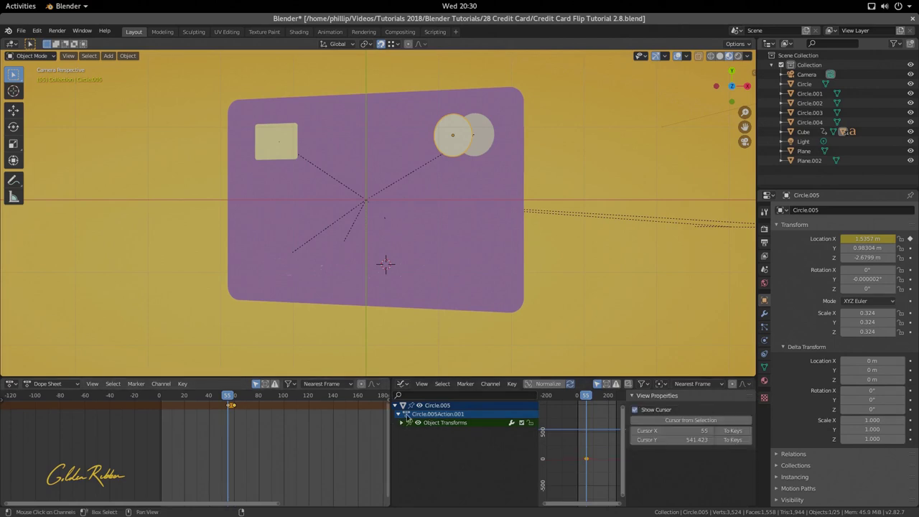
pyautogui.click(455, 290)
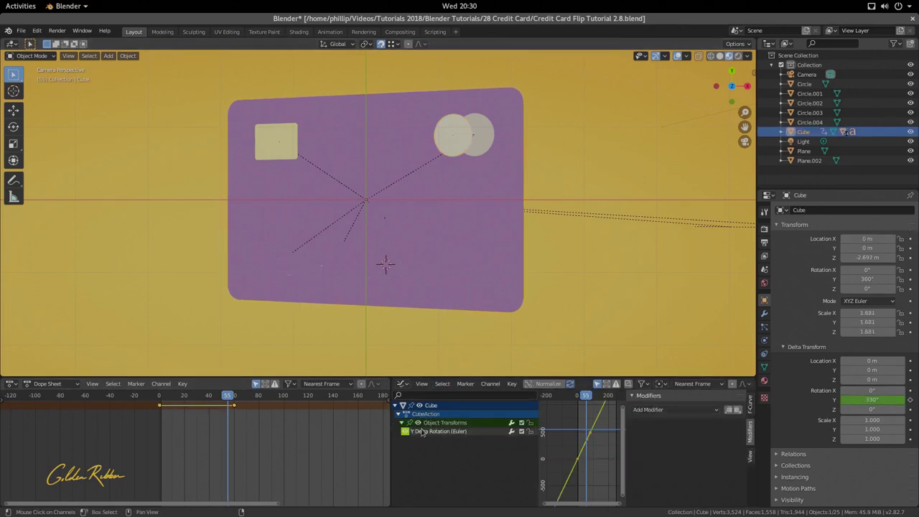
pyautogui.moveTo(231, 418); pyautogui.dragTo(233, 419)
pyautogui.click(522, 431)
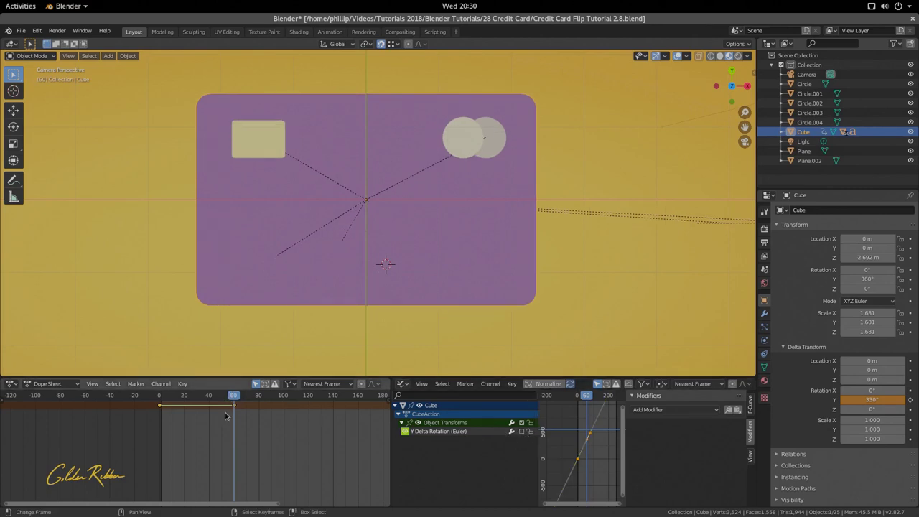
# Set the left circle's Location X to 1.8957 m at frame 55 and replace only that channel's keyframe.
pyautogui.click(472, 137)
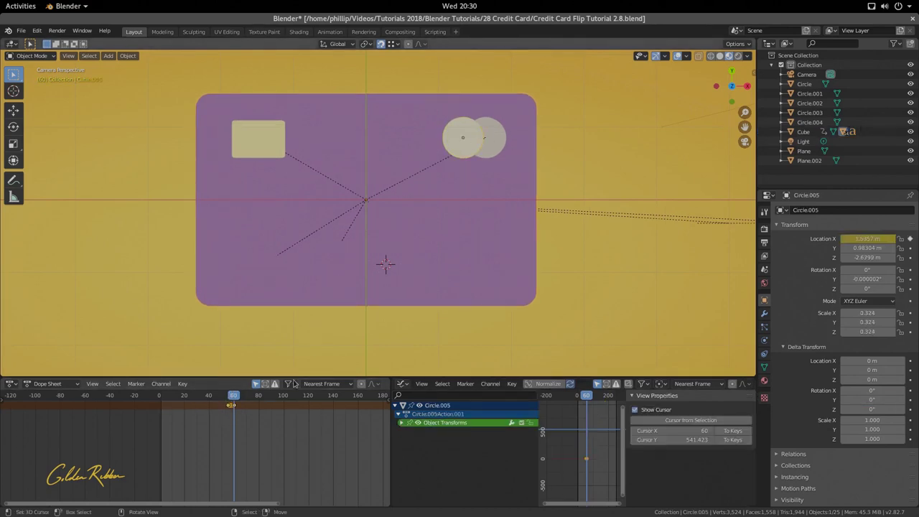
pyautogui.moveTo(237, 425); pyautogui.dragTo(226, 432)
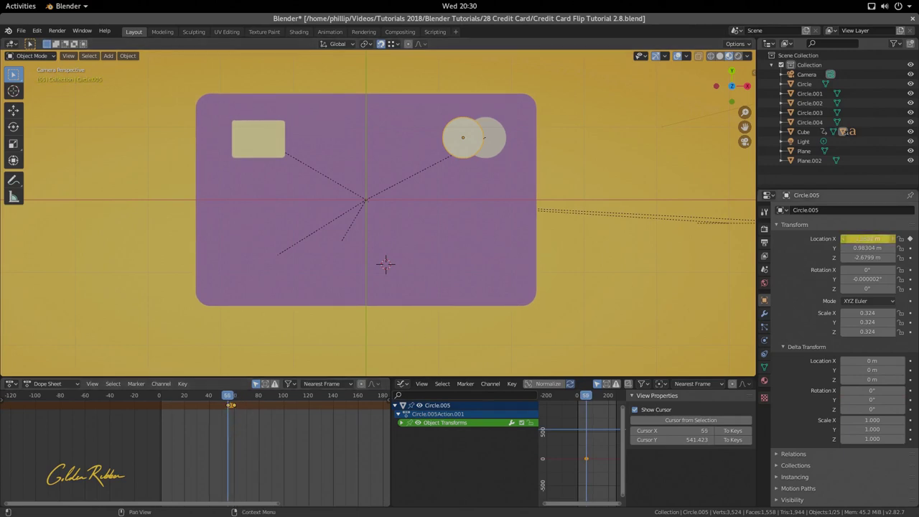
pyautogui.moveTo(868, 239); pyautogui.dragTo(887, 239)
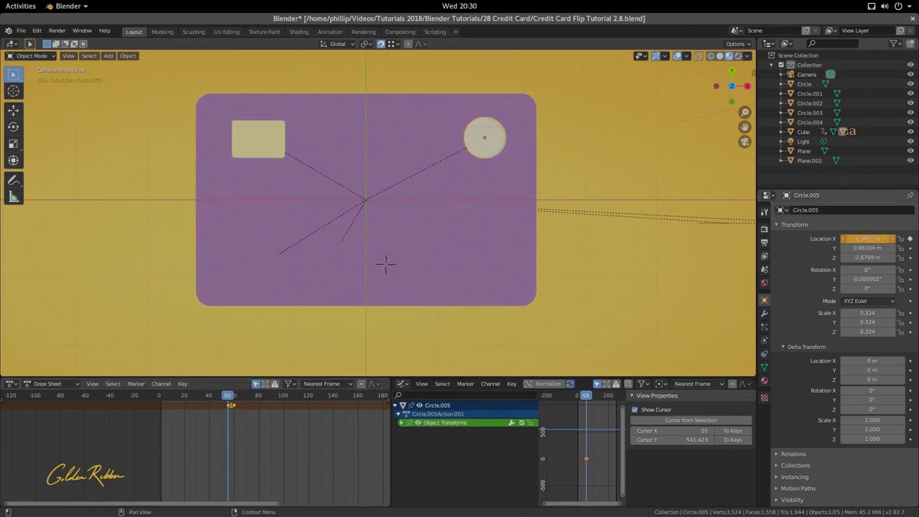
pyautogui.rightClick(859, 237)
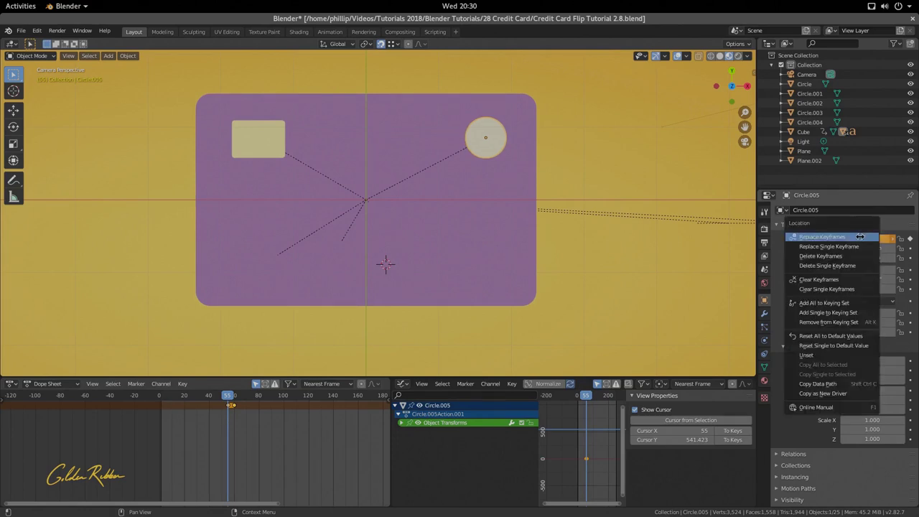
pyautogui.click(860, 237)
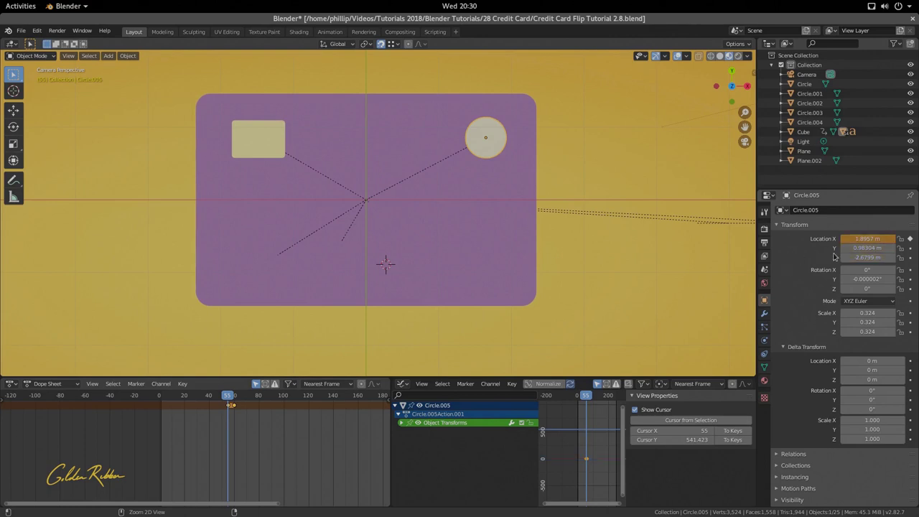
pyautogui.rightClick(867, 238)
pyautogui.click(825, 248)
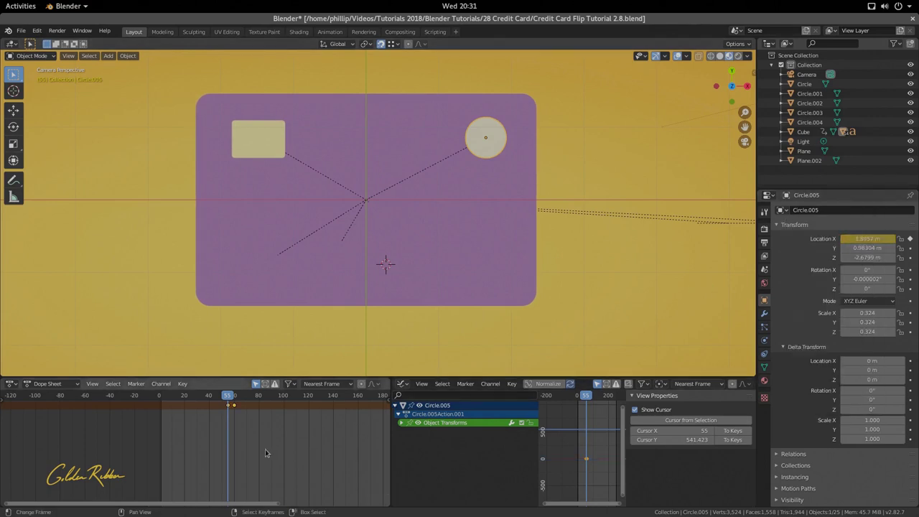
# Play the animation to check the left circle's slide out from behind the right circle.
pyautogui.press('space')
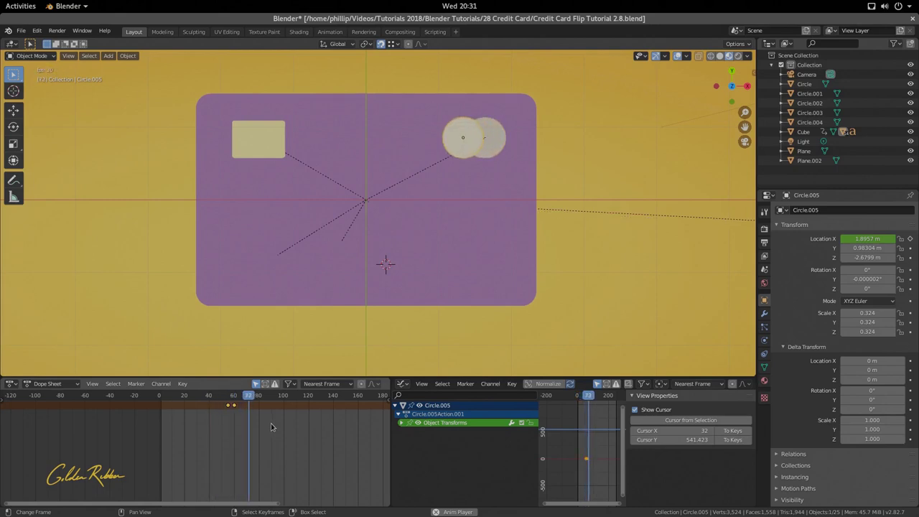
pyautogui.press('space')
pyautogui.press('space')
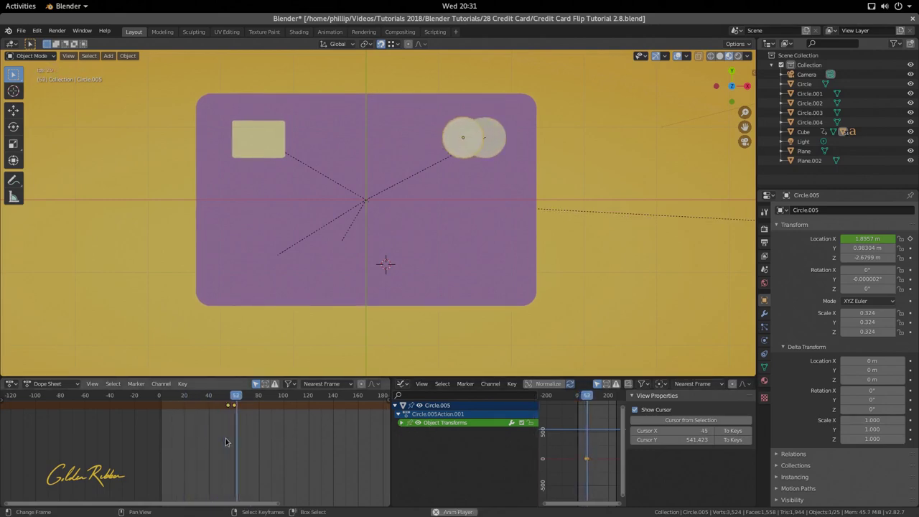
pyautogui.press('space')
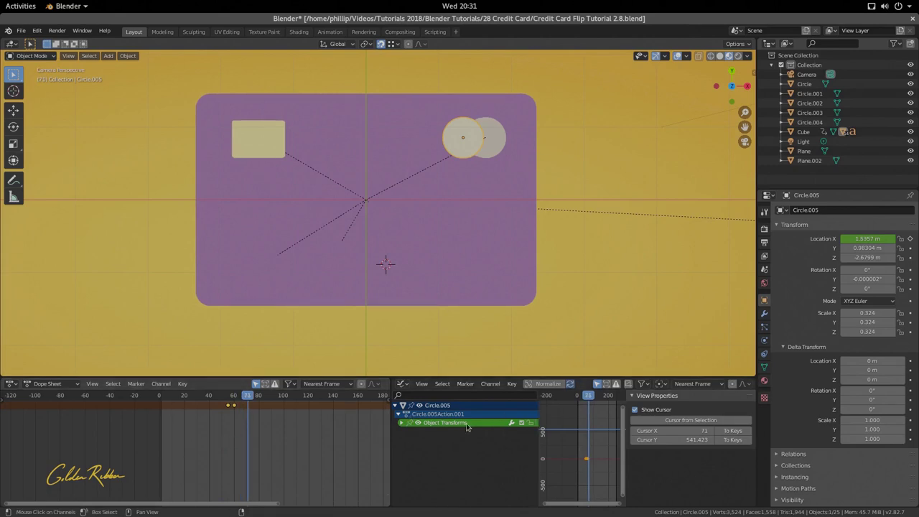
# Re-enable the card body's Y Delta Rotation channel, play the flip and scrub through its turn to the front.
pyautogui.click(480, 266)
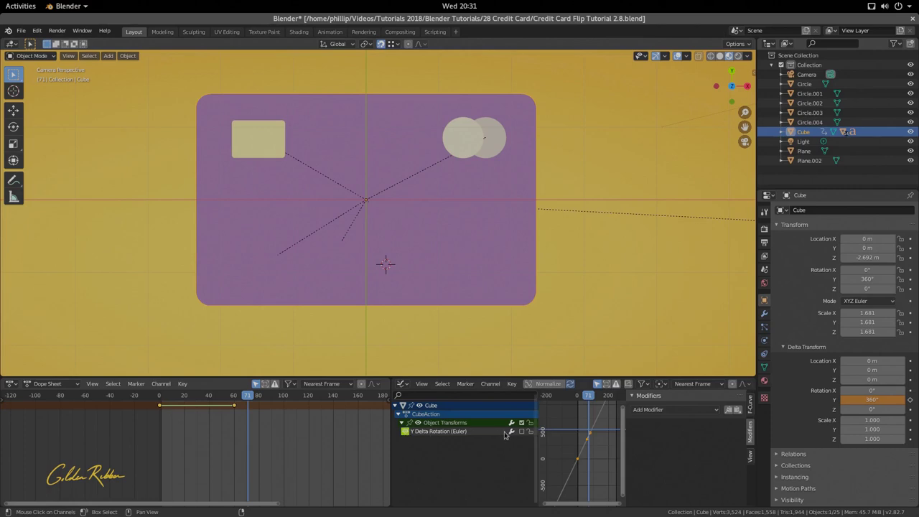
pyautogui.click(121, 454)
pyautogui.press('space')
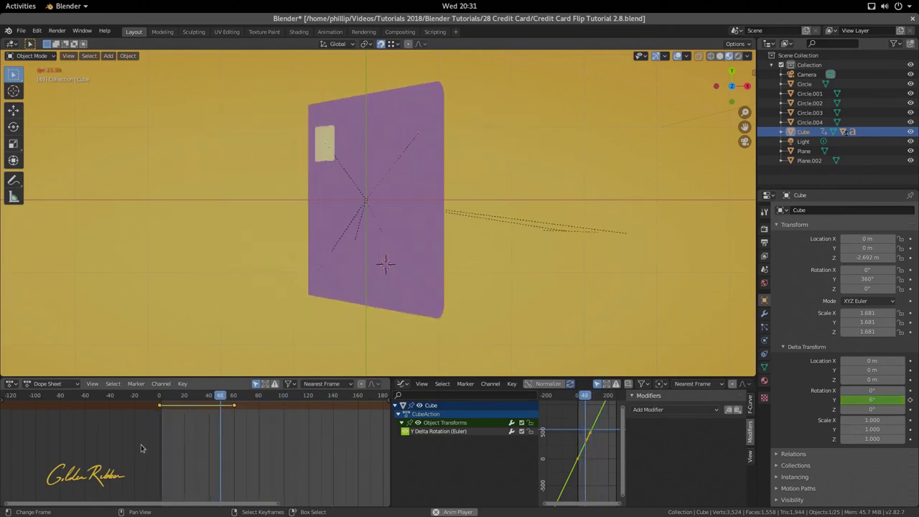
pyautogui.moveTo(213, 447); pyautogui.dragTo(243, 458)
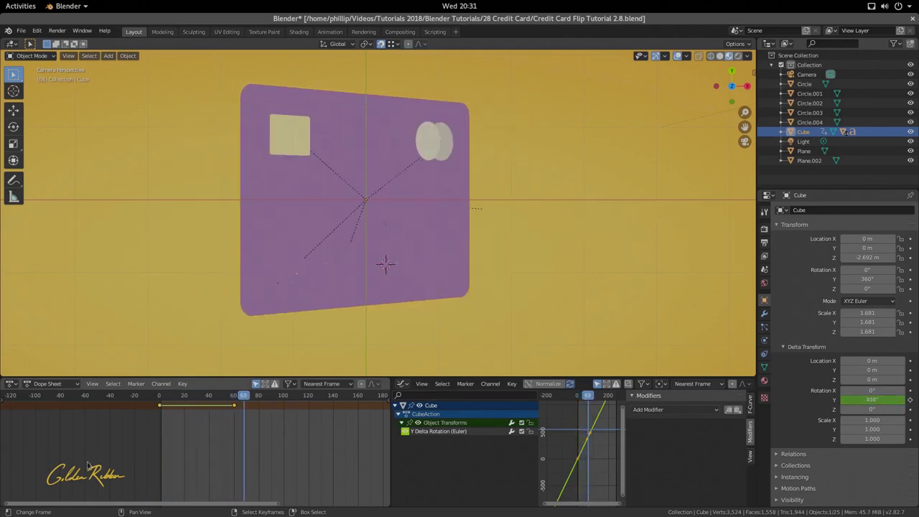
# Widen the Dope Sheet and duplicate the left circle's frame 60 keyframe to frame 45 and again to frame 2.
pyautogui.click(11, 384)
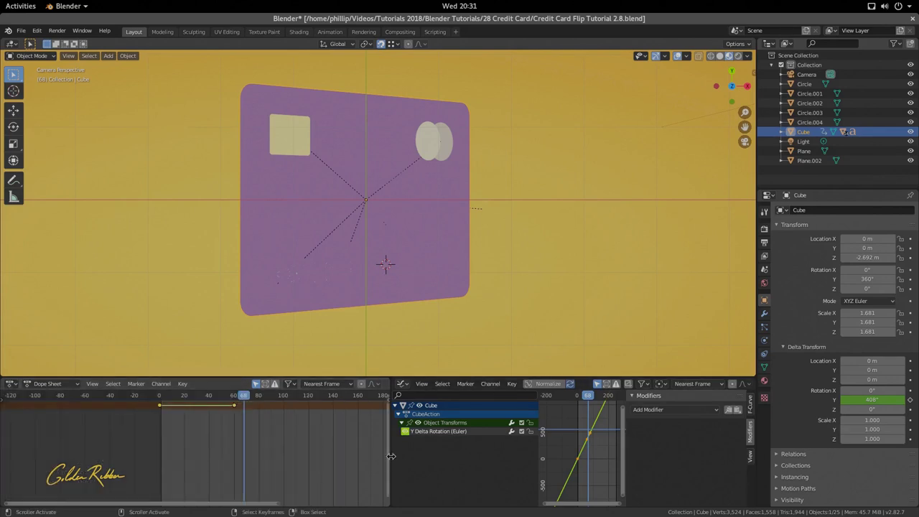
pyautogui.moveTo(390, 455); pyautogui.dragTo(516, 452)
pyautogui.click(440, 146)
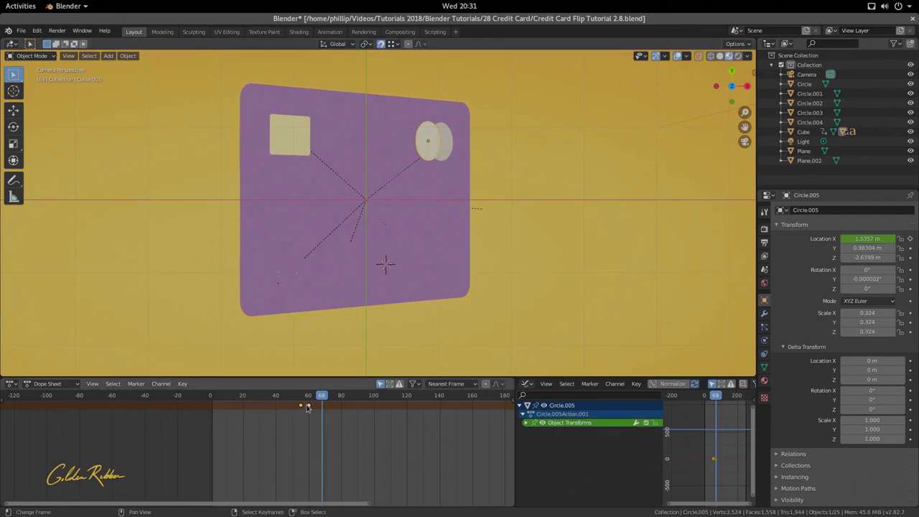
pyautogui.moveTo(307, 405); pyautogui.dragTo(283, 424)
pyautogui.hotkey('shift', 'd')
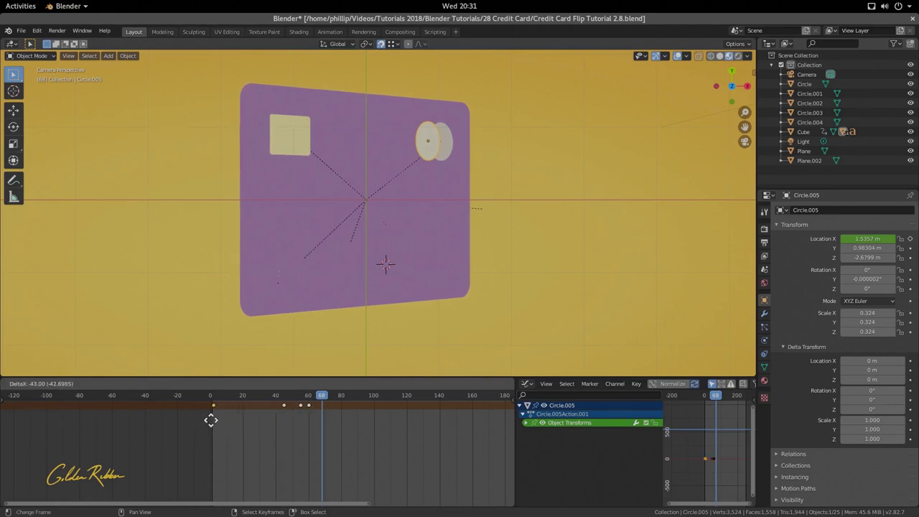
pyautogui.click(214, 422)
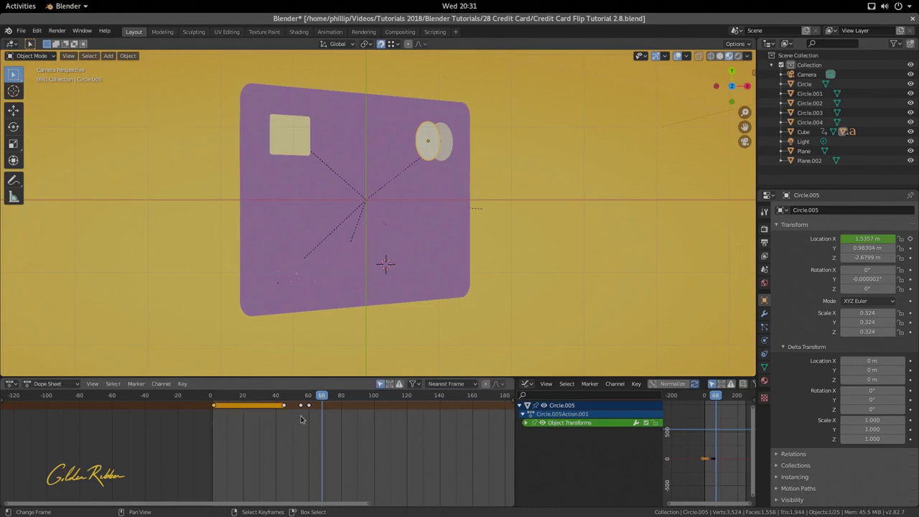
# Duplicate the left circle's frame 55 keyframe to frame 50, preview the flip and move the playhead to frame 121.
pyautogui.scroll(3, 301, 420)
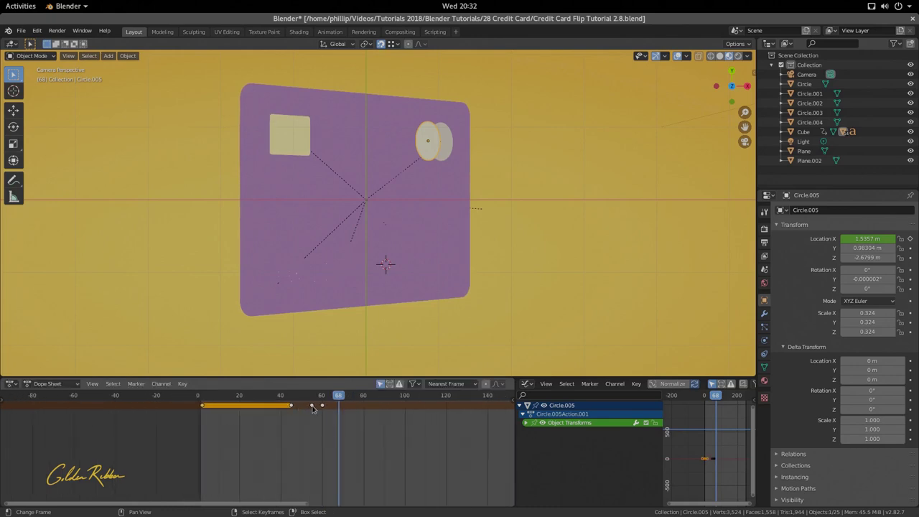
pyautogui.click(312, 406)
pyautogui.moveTo(312, 408); pyautogui.dragTo(303, 408)
pyautogui.press('space')
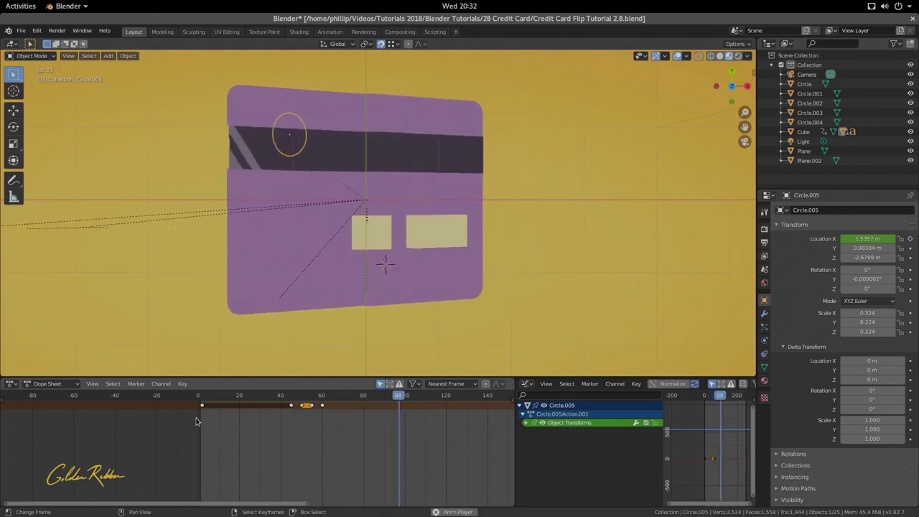
pyautogui.press('space')
pyautogui.moveTo(313, 431); pyautogui.dragTo(139, 444)
pyautogui.click(12, 384)
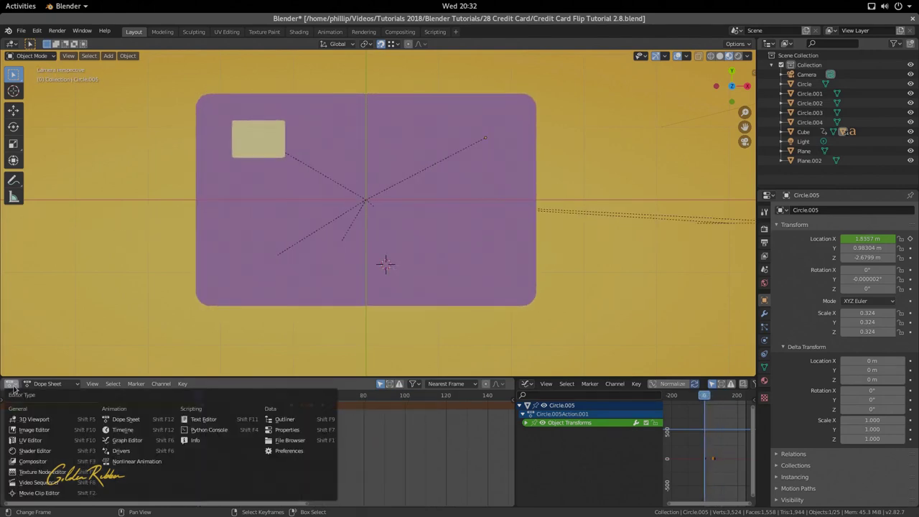
pyautogui.hotkey('shift', 'Right')
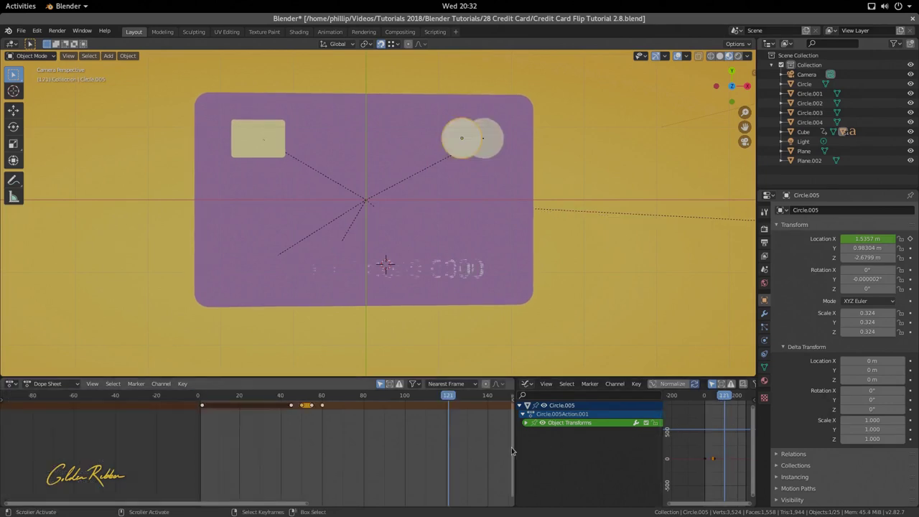
# Show the Graph Editor's sidebar, collapse View Properties and widen the editor for more room.
pyautogui.press('n')
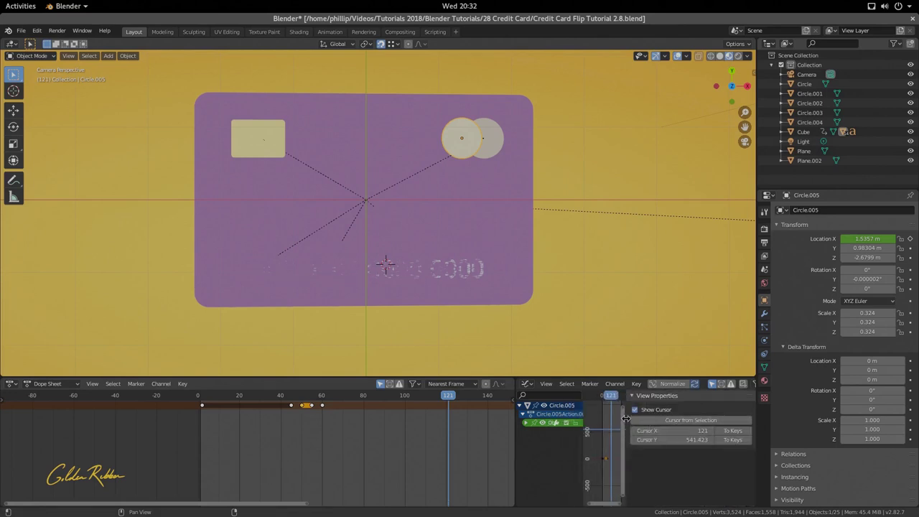
pyautogui.moveTo(625, 419); pyautogui.dragTo(668, 421)
pyautogui.click(692, 395)
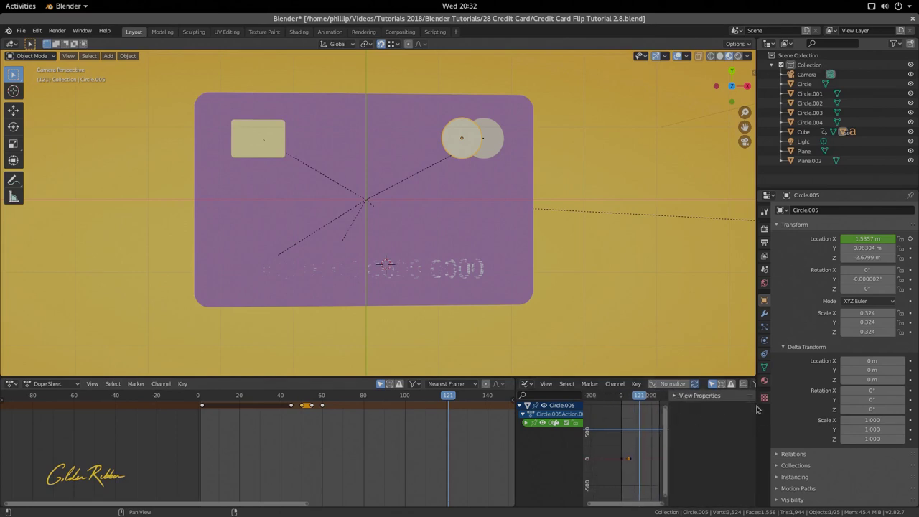
pyautogui.moveTo(756, 411); pyautogui.dragTo(809, 411)
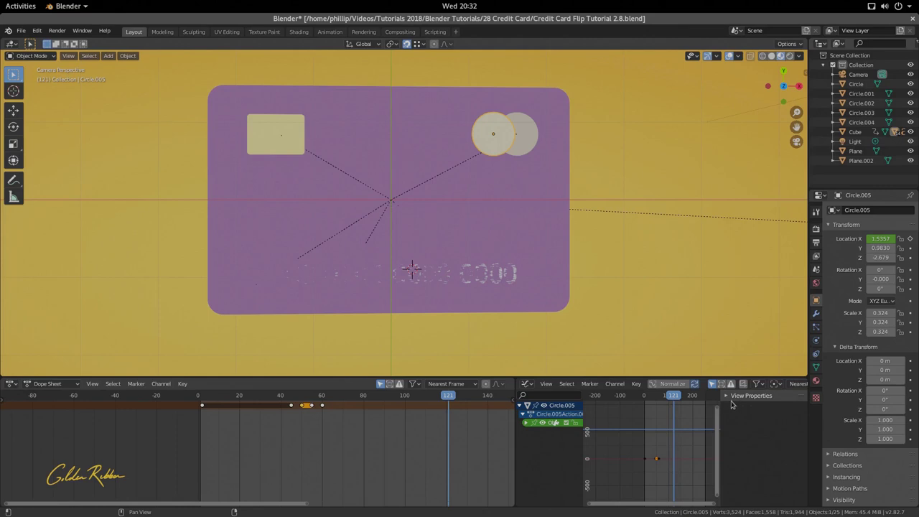
# Add a Cycles modifier to the left circle's X Location curve, select all its keyframes and play the loop.
pyautogui.click(526, 422)
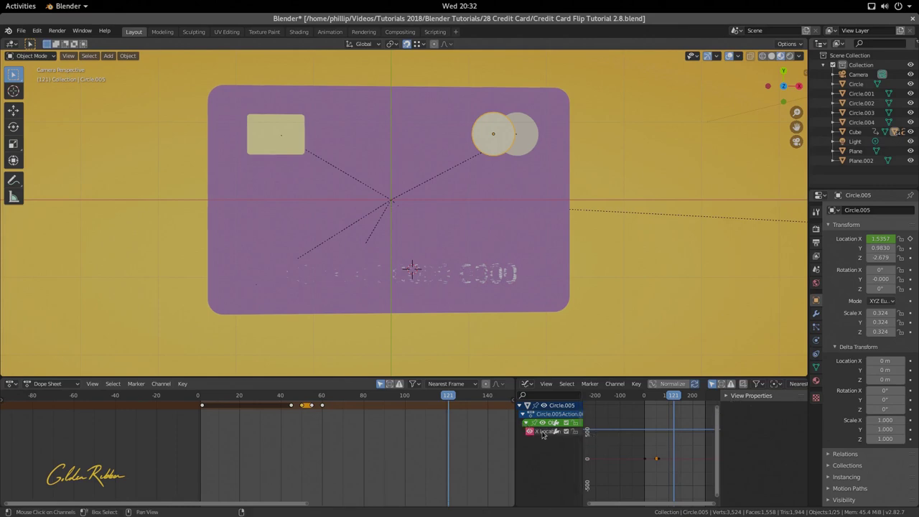
pyautogui.click(543, 431)
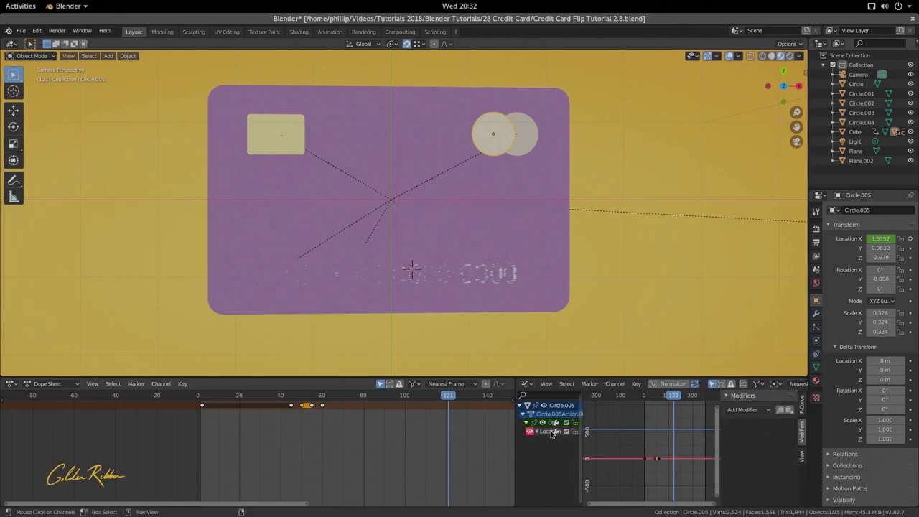
pyautogui.click(766, 410)
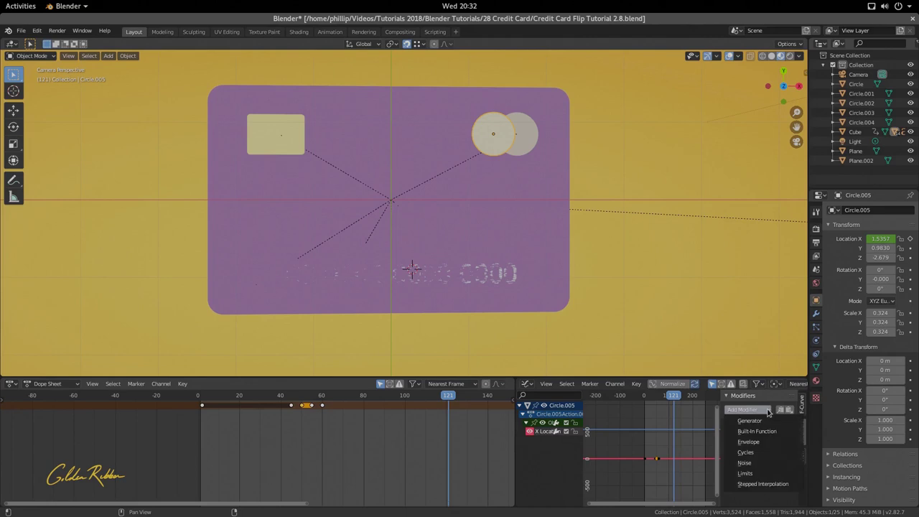
pyautogui.click(759, 452)
pyautogui.press('a')
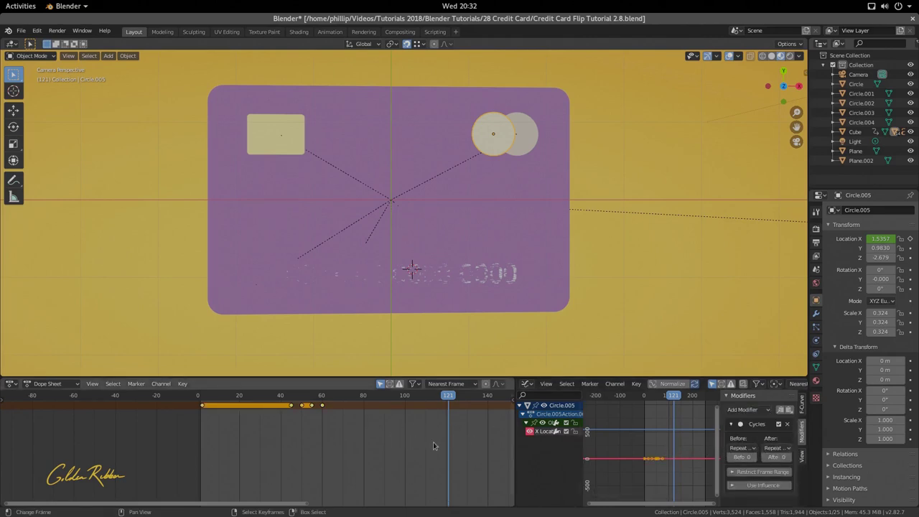
pyautogui.press('space')
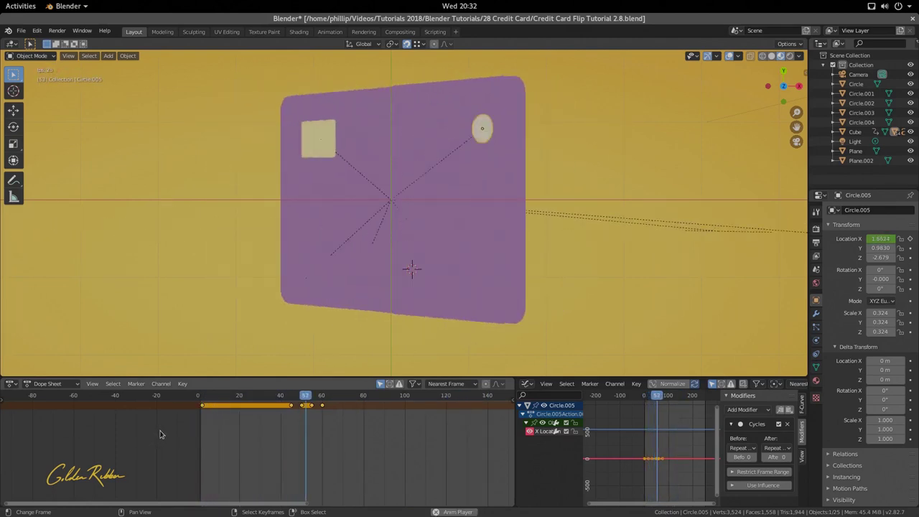
pyautogui.press('space')
# Move the playhead to frame 60 and check the left circle's start, frame 45 and frame 60 location keyframes.
pyautogui.moveTo(348, 439); pyautogui.dragTo(321, 441)
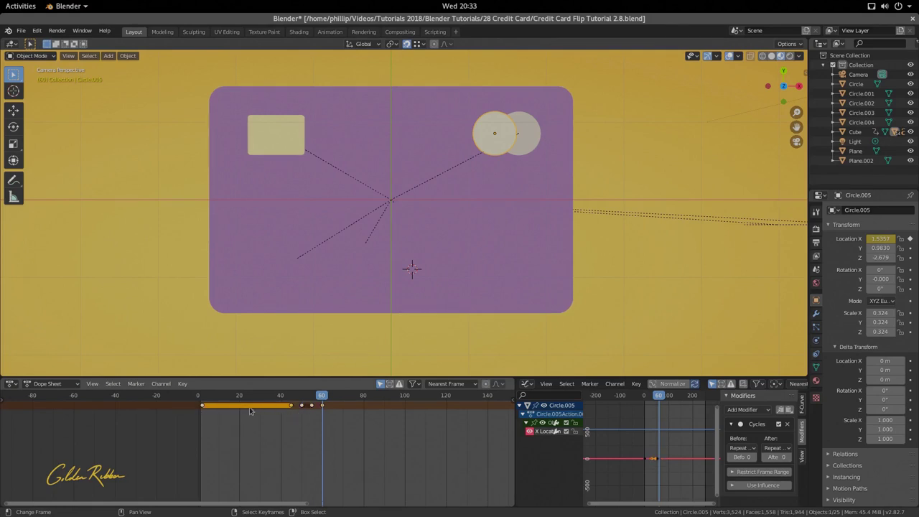
pyautogui.click(203, 406)
pyautogui.click(322, 405)
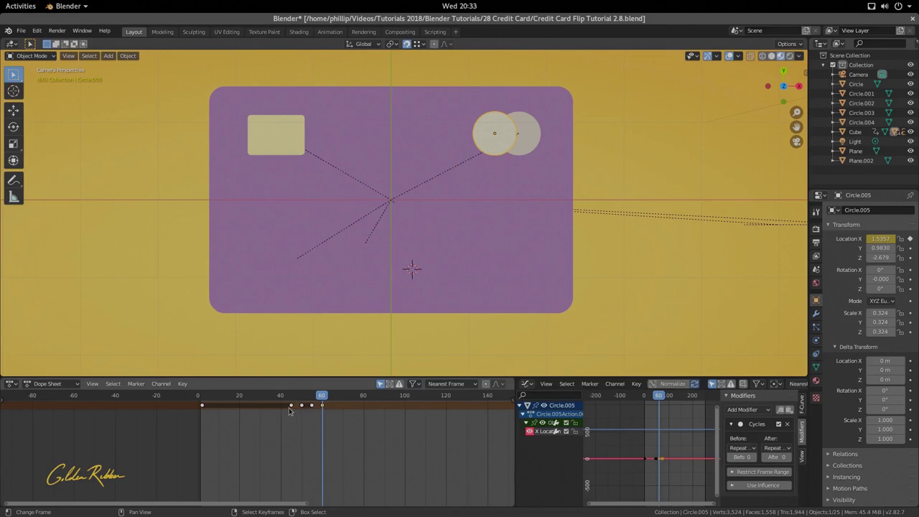
pyautogui.keyDown('shift'); pyautogui.click(290, 406); pyautogui.keyUp('shift')
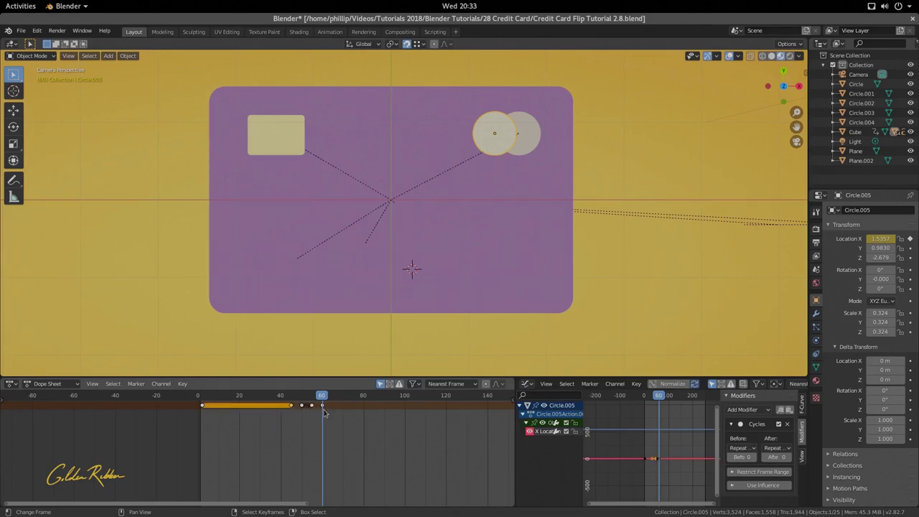
pyautogui.moveTo(327, 421)
pyautogui.mouseDown()
pyautogui.moveTo(296, 425)
pyautogui.moveTo(321, 430)
pyautogui.mouseUp()
# Duplicate the right circle's frame 55 scale keyframe to frames 60, 1 and about 43, and preview the result.
pyautogui.click(535, 123)
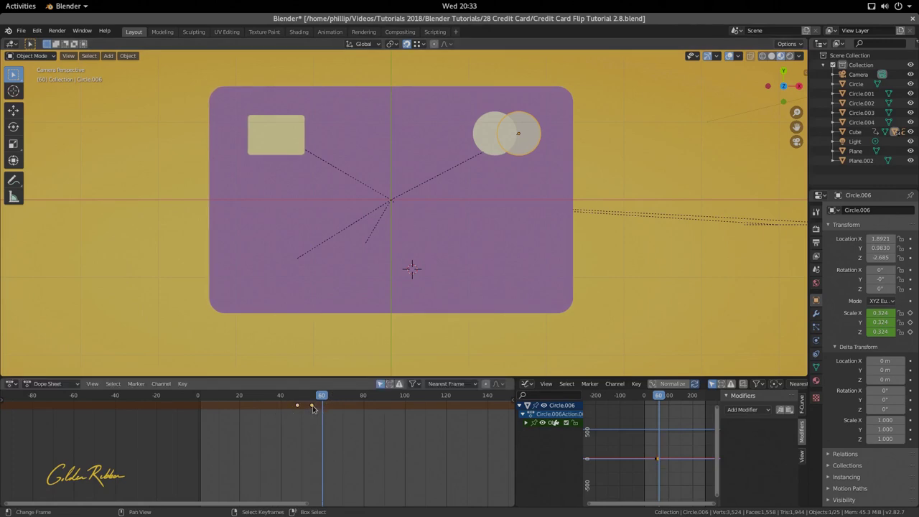
pyautogui.moveTo(313, 406); pyautogui.dragTo(201, 416)
pyautogui.hotkey('shift', 'd')
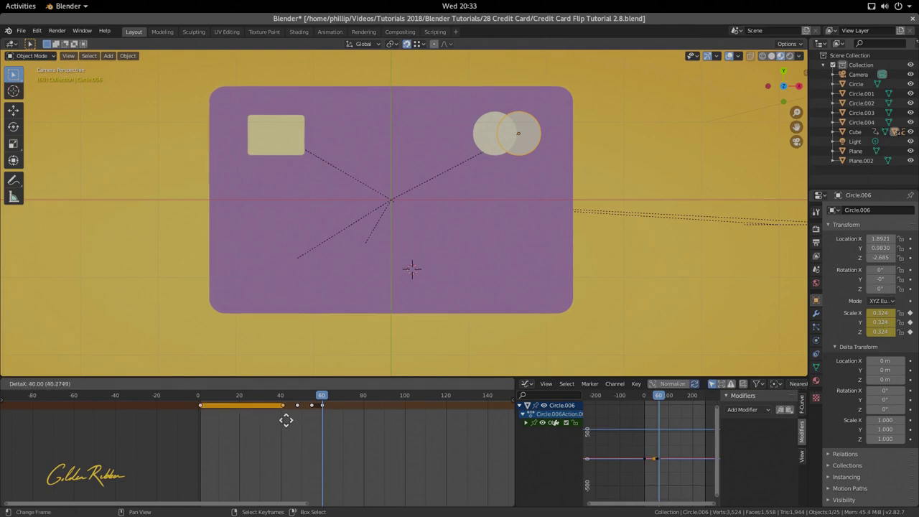
pyautogui.click(289, 421)
pyautogui.press('space')
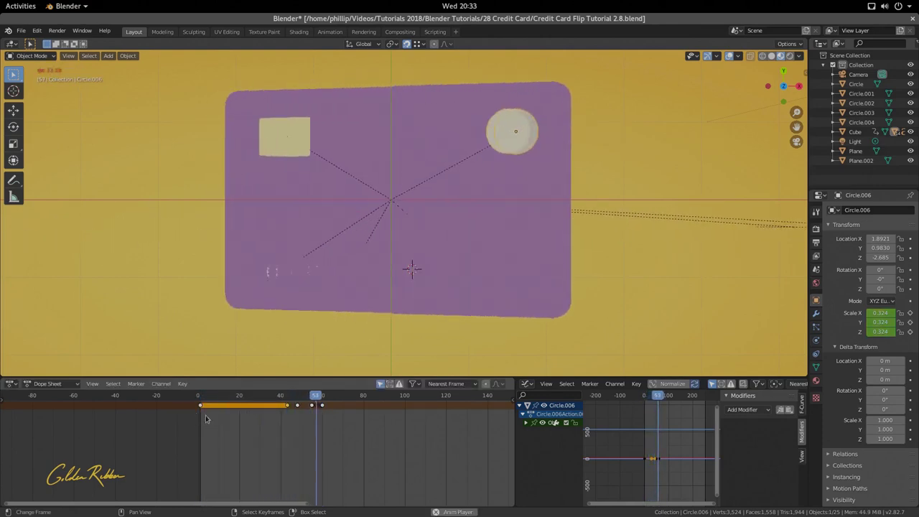
pyautogui.press('space')
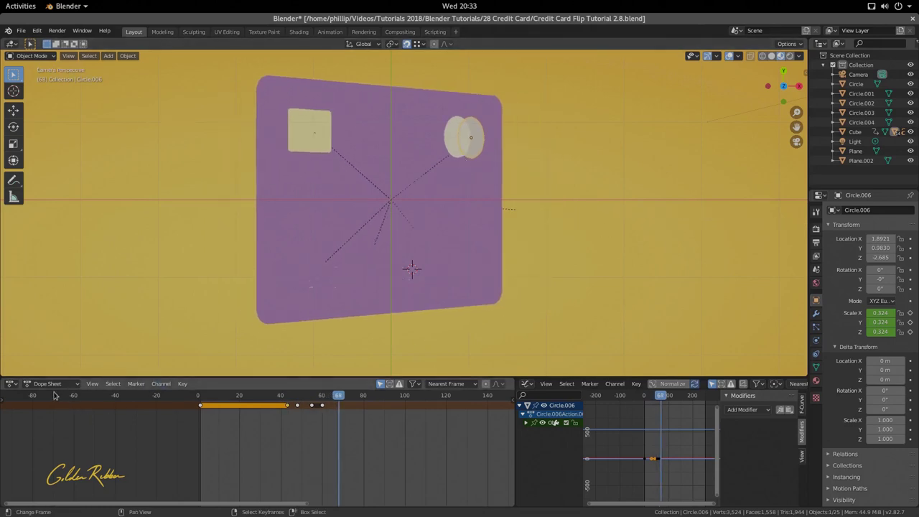
# Add a Cycles modifier to the right circle's scale animation and play the loop.
pyautogui.click(12, 384)
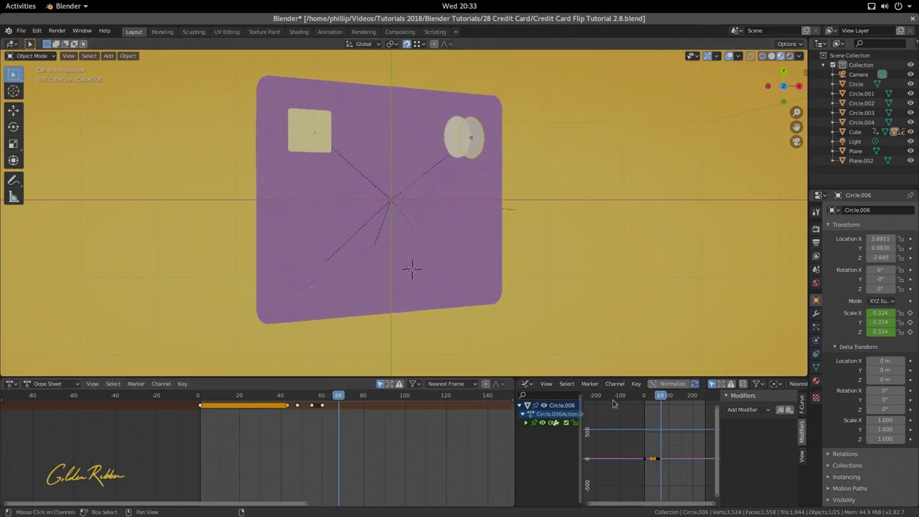
pyautogui.click(744, 411)
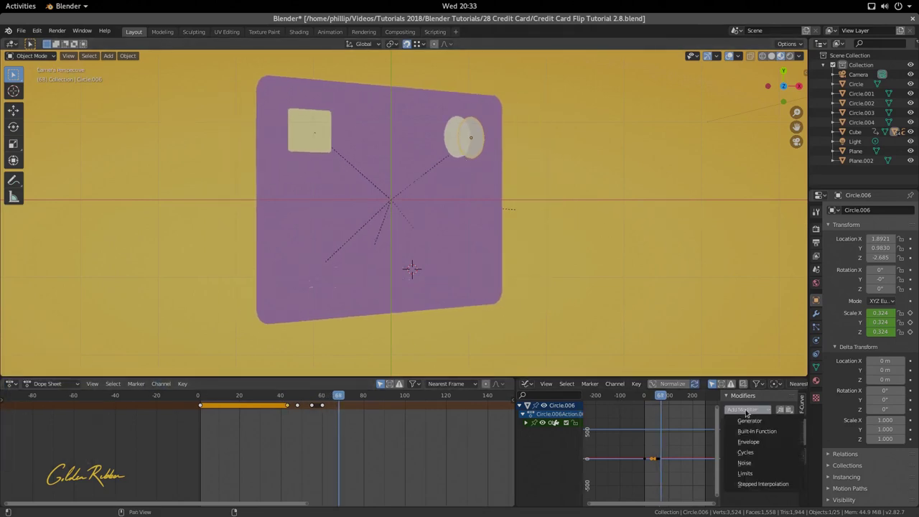
pyautogui.click(751, 453)
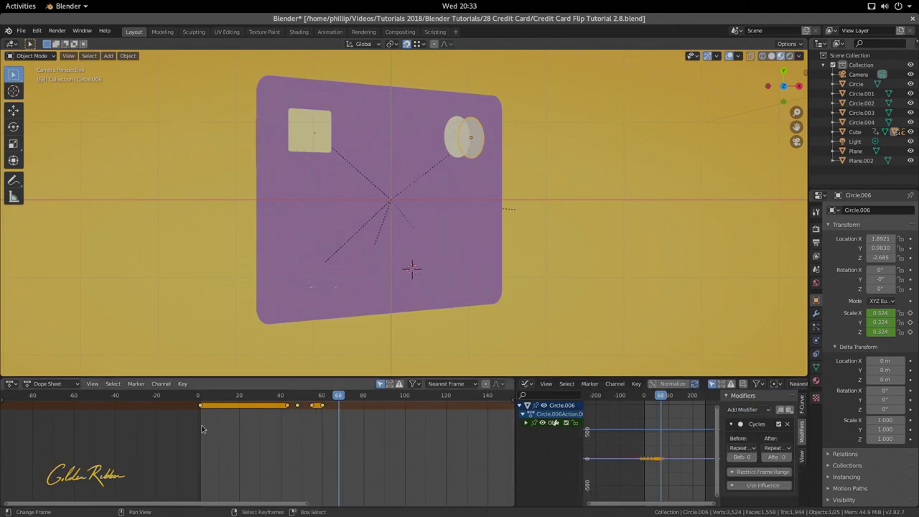
pyautogui.press('space')
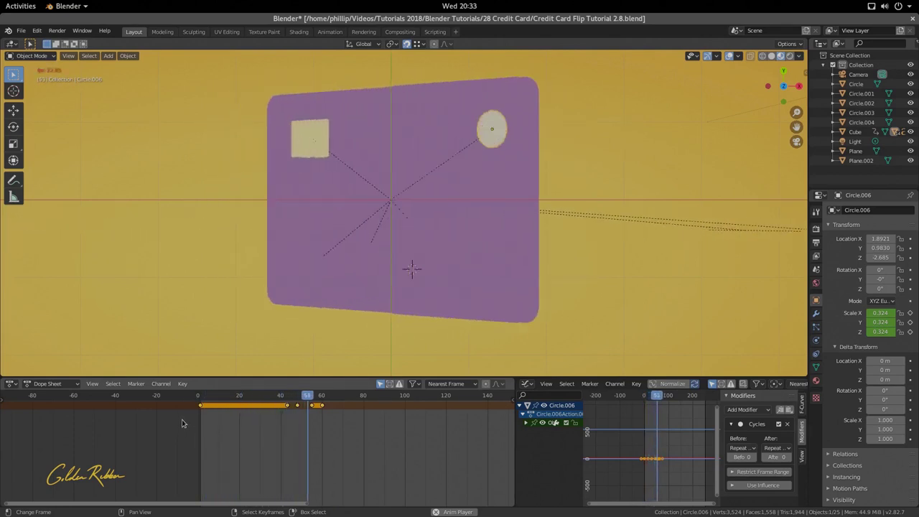
pyautogui.press('Escape')
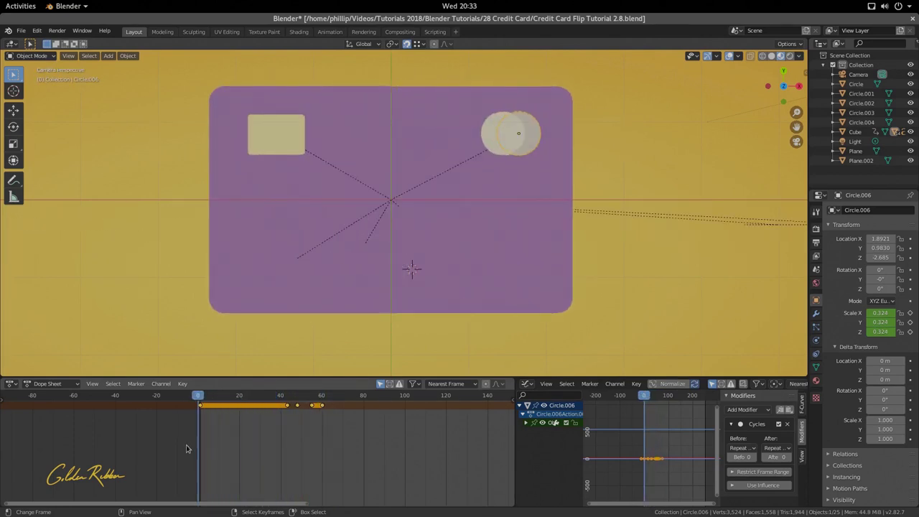
# Move the invisible masking plane over the card number down along Y by about 0.39 m to the card's lower edge.
pyautogui.click(345, 294)
pyautogui.click(349, 293)
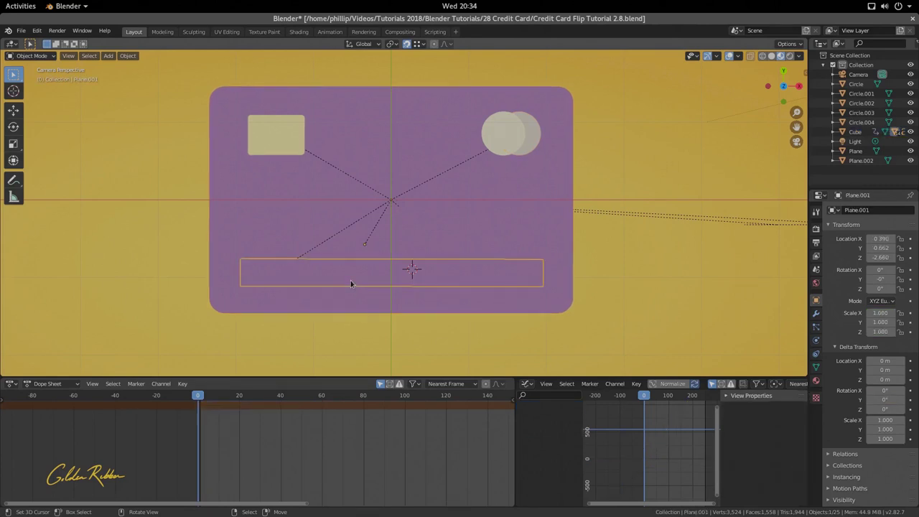
pyautogui.scroll(2, 351, 295)
pyautogui.scroll(1, 352, 294)
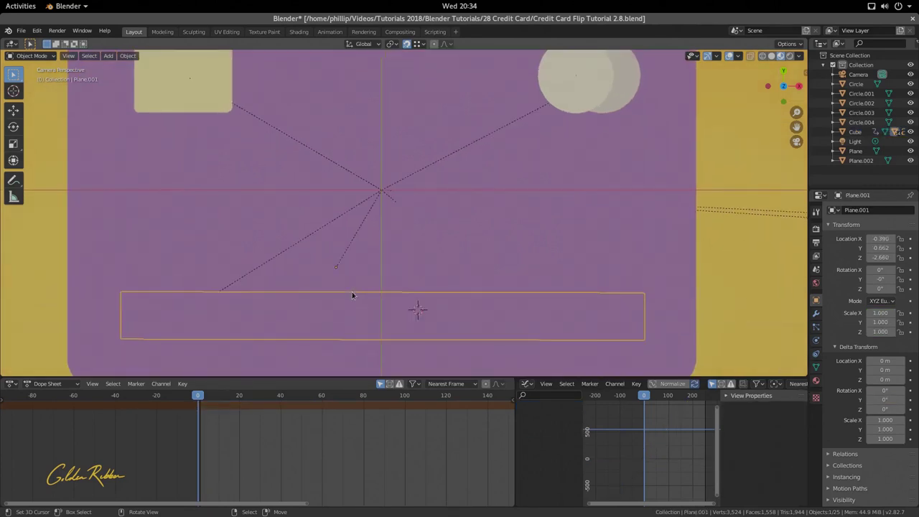
pyautogui.scroll(-1, 352, 294)
pyautogui.scroll(-1, 351, 294)
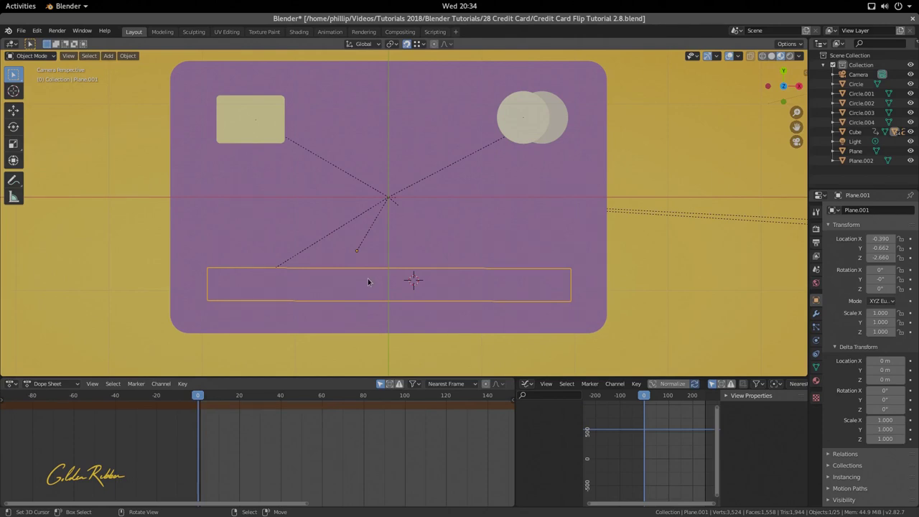
pyautogui.press('g')
pyautogui.press('x')
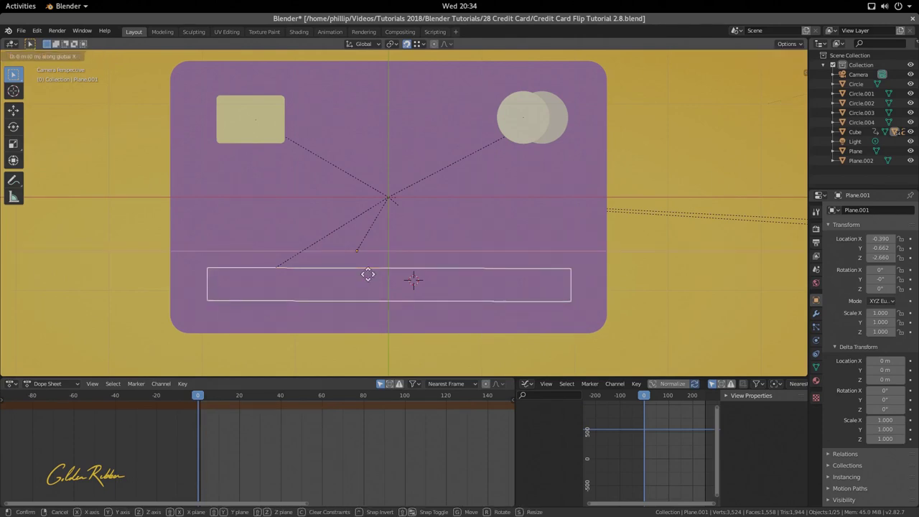
pyautogui.press('y')
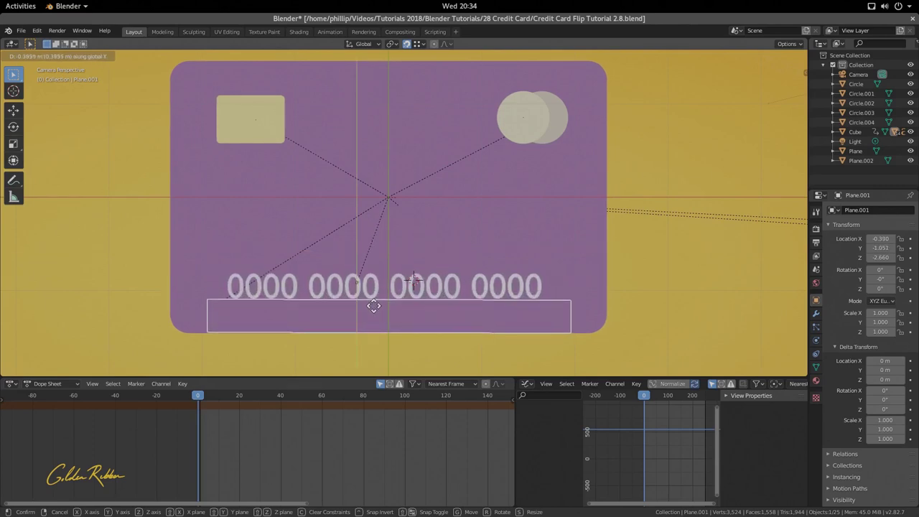
pyautogui.click(372, 308)
# Move the card number text down behind the masking plane to about Y -1.596 and insert a single Y Location keyframe at frame 0.
pyautogui.click(397, 290)
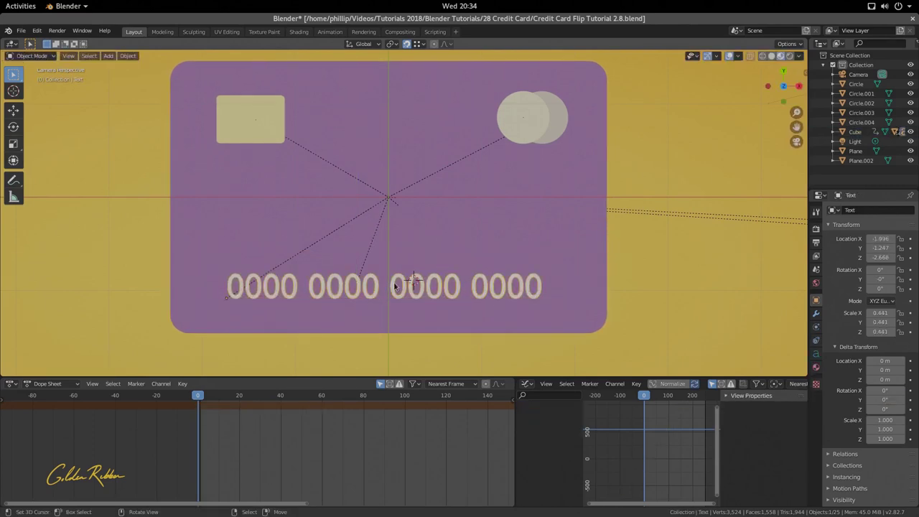
pyautogui.press('g')
pyautogui.press('x')
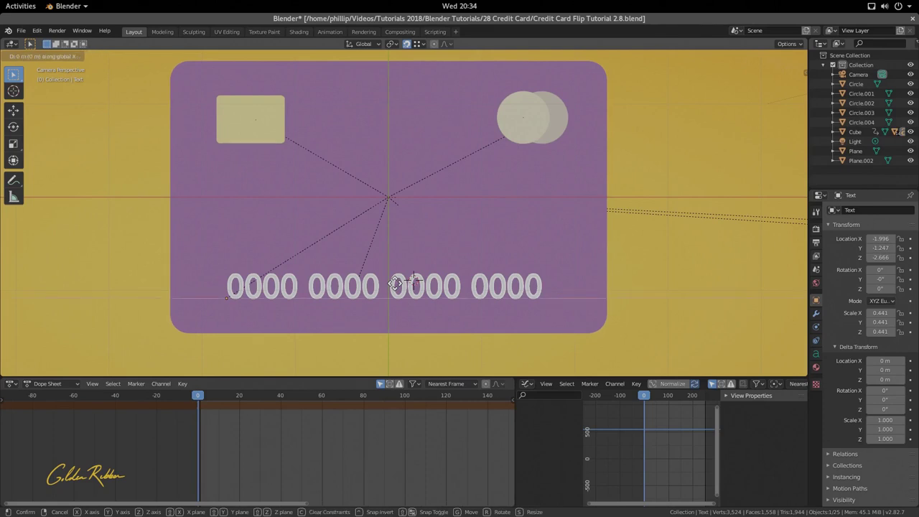
pyautogui.press('y')
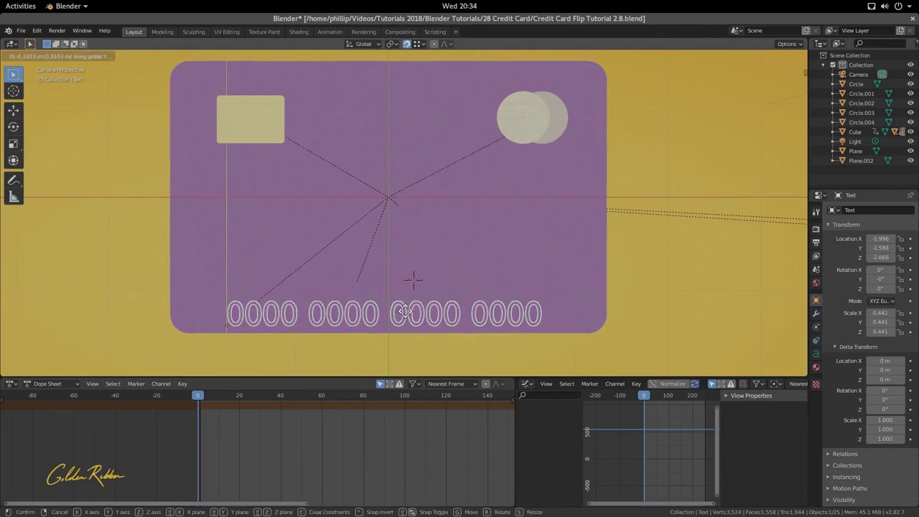
pyautogui.click(406, 313)
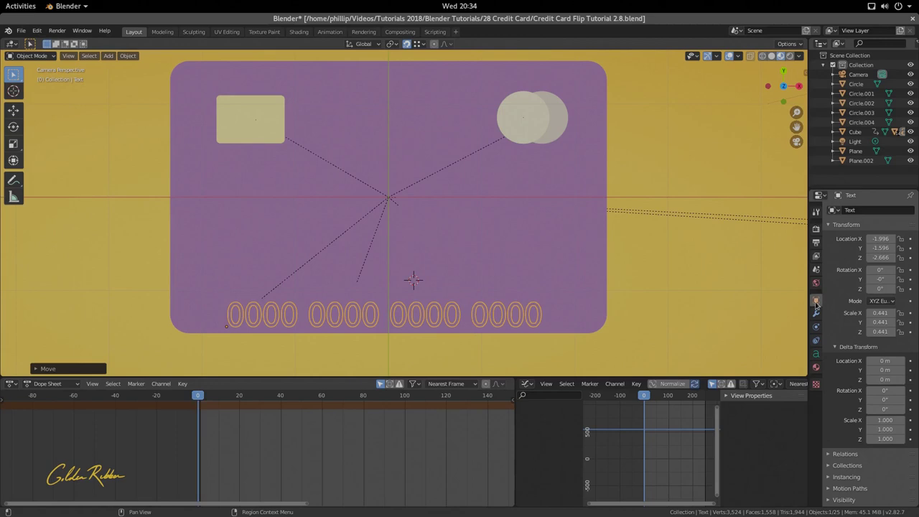
pyautogui.rightClick(875, 248)
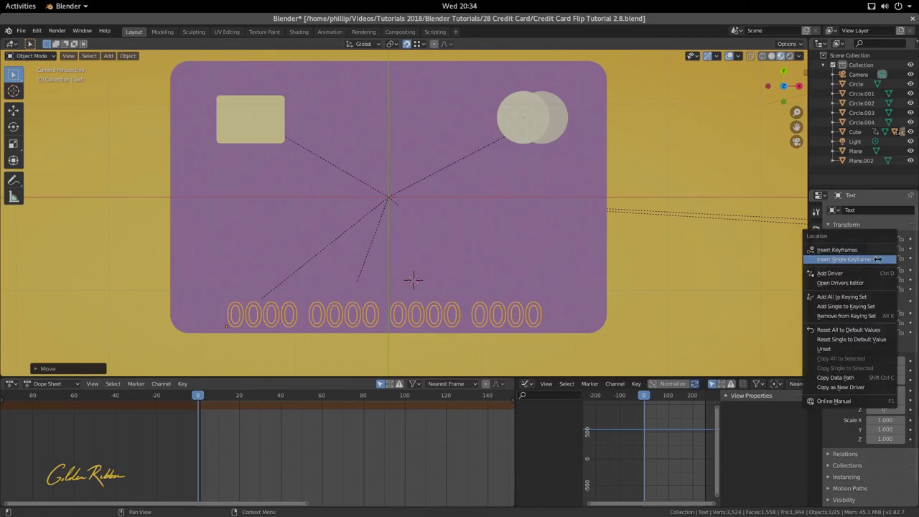
pyautogui.click(875, 259)
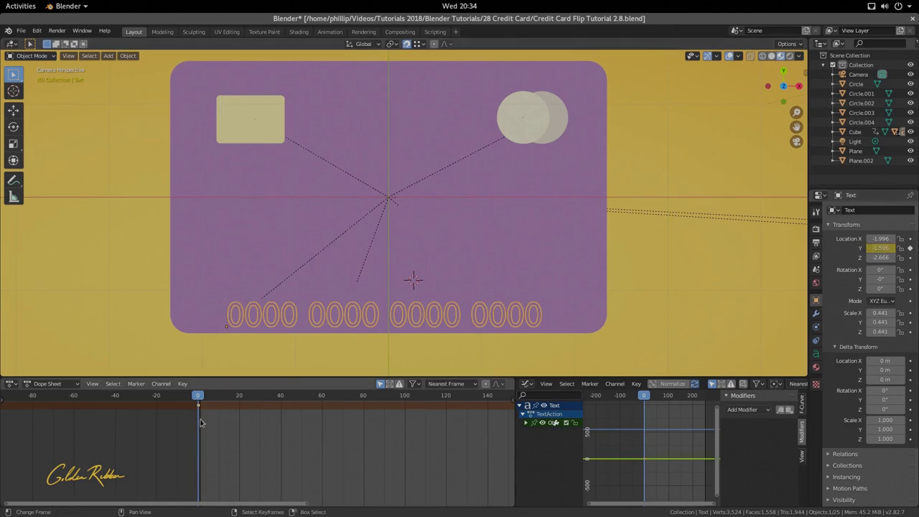
# Shift the number text's location keyframe to about frame 46, previewing the flip, and set the playhead to frame 59.
pyautogui.moveTo(203, 423)
pyautogui.mouseDown()
pyautogui.moveTo(260, 429)
pyautogui.moveTo(198, 422)
pyautogui.mouseUp()
pyautogui.press('space')
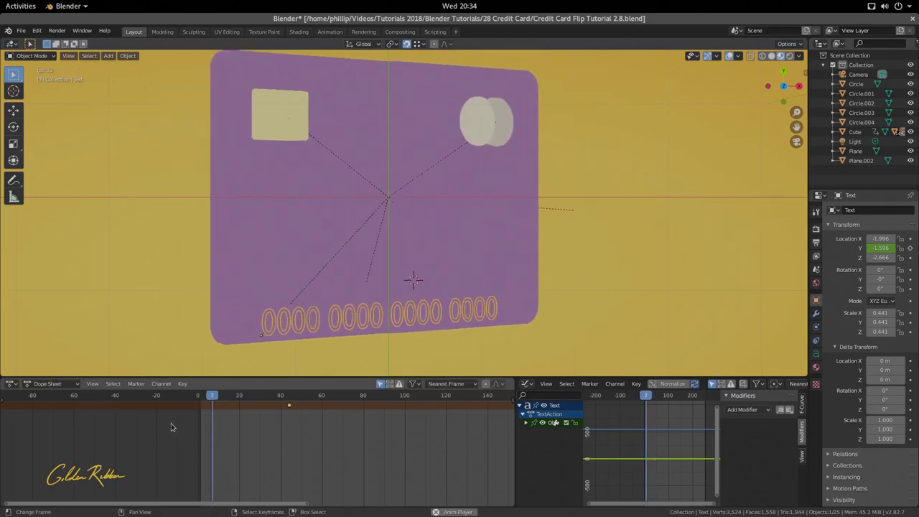
pyautogui.press('space')
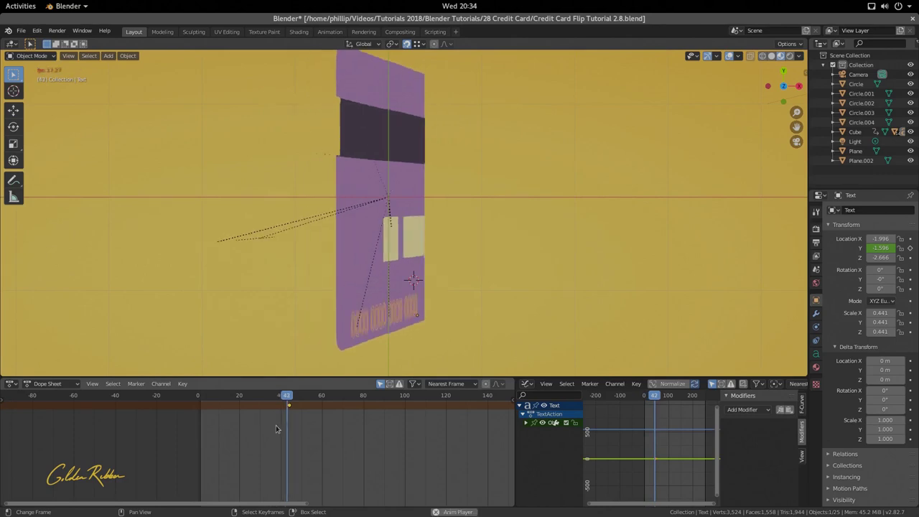
pyautogui.moveTo(276, 425); pyautogui.dragTo(299, 440)
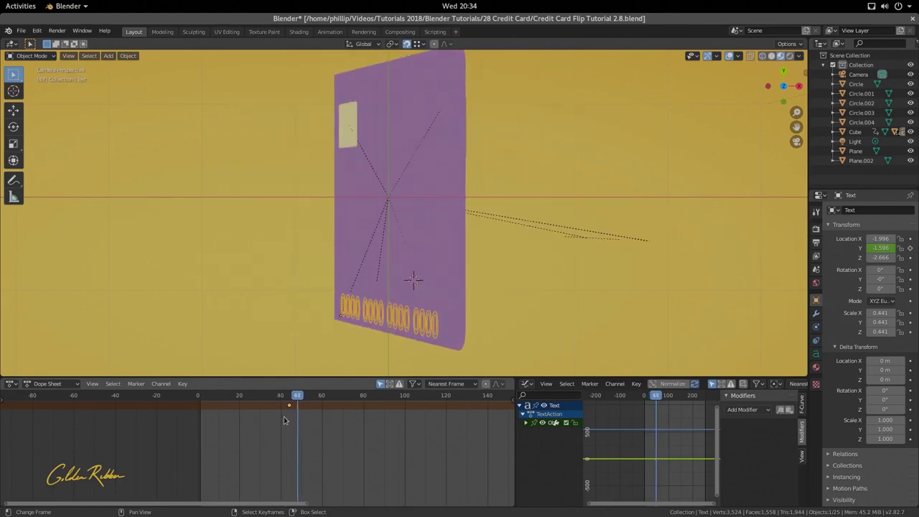
pyautogui.moveTo(289, 408); pyautogui.dragTo(319, 425)
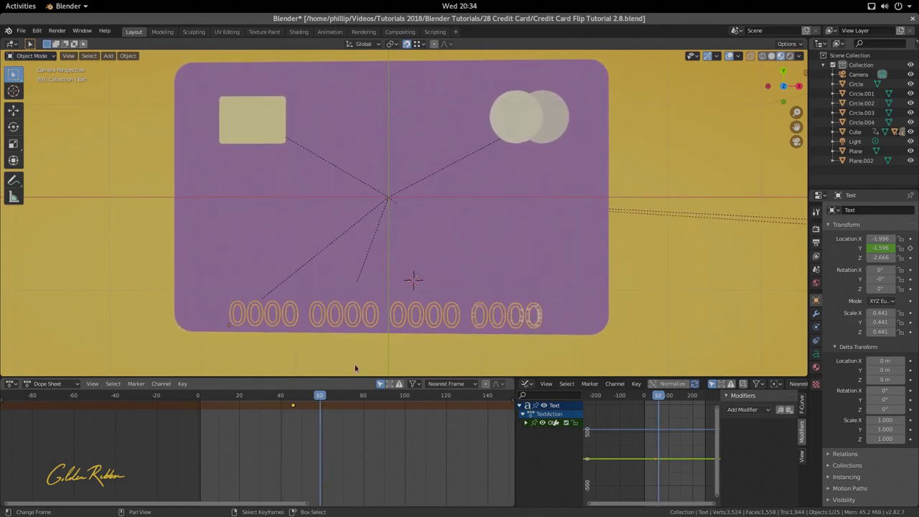
# Select the number text in wireframe, return to material preview, raise it to about Y -1.233 and keyframe its location at frame 59.
pyautogui.click(393, 322)
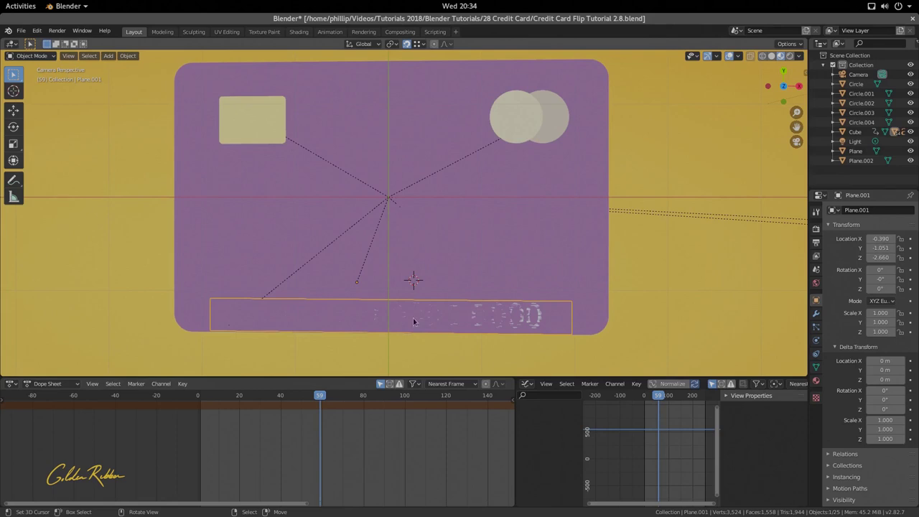
pyautogui.press('z')
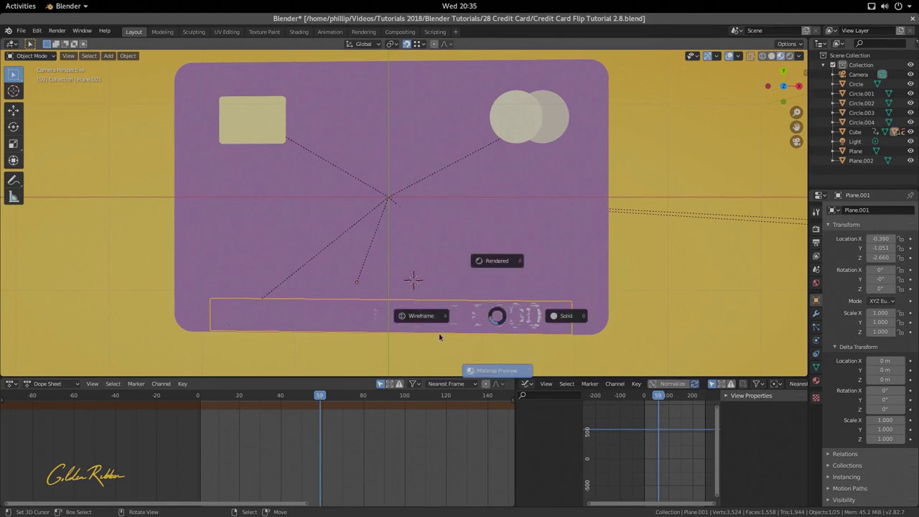
pyautogui.click(449, 323)
pyautogui.click(523, 324)
pyautogui.press('z')
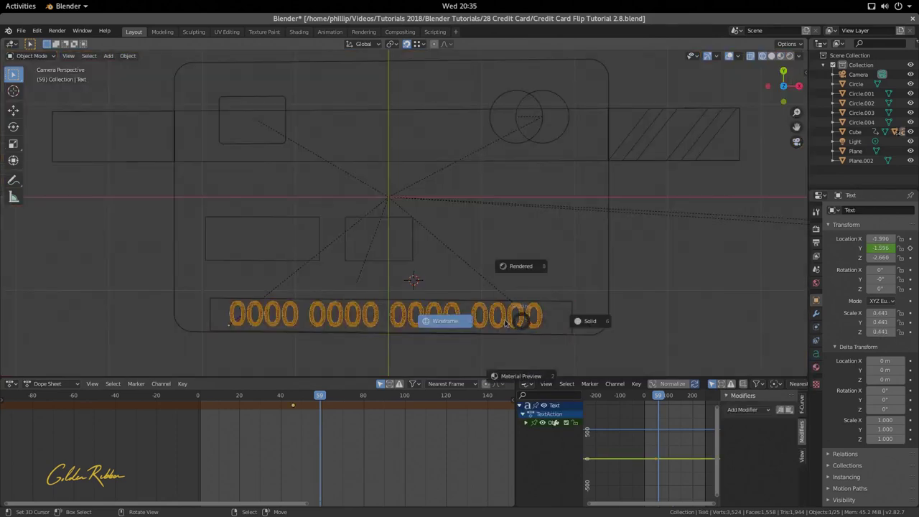
pyautogui.click(482, 361)
pyautogui.press('g')
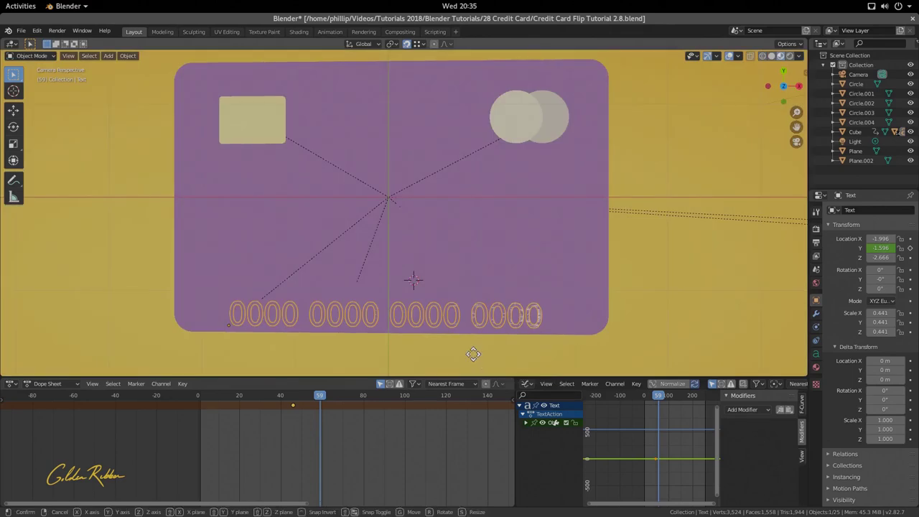
pyautogui.press('y')
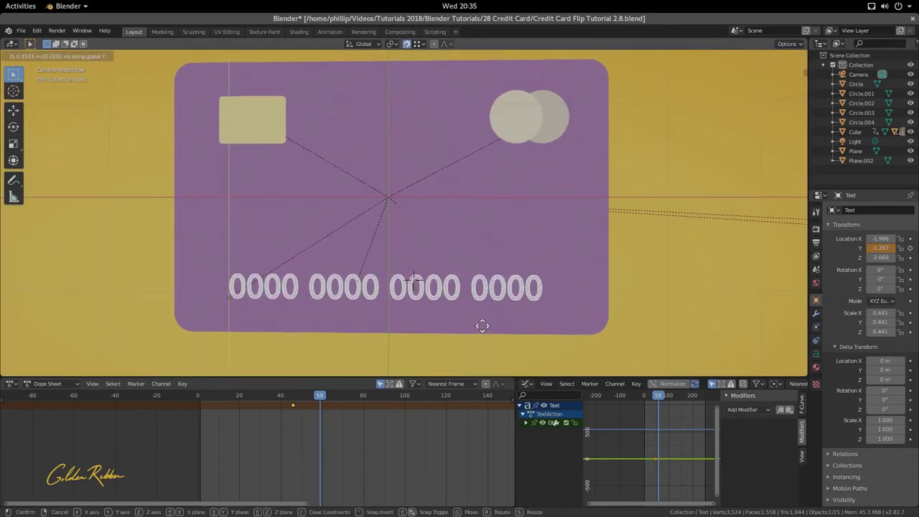
pyautogui.click(480, 325)
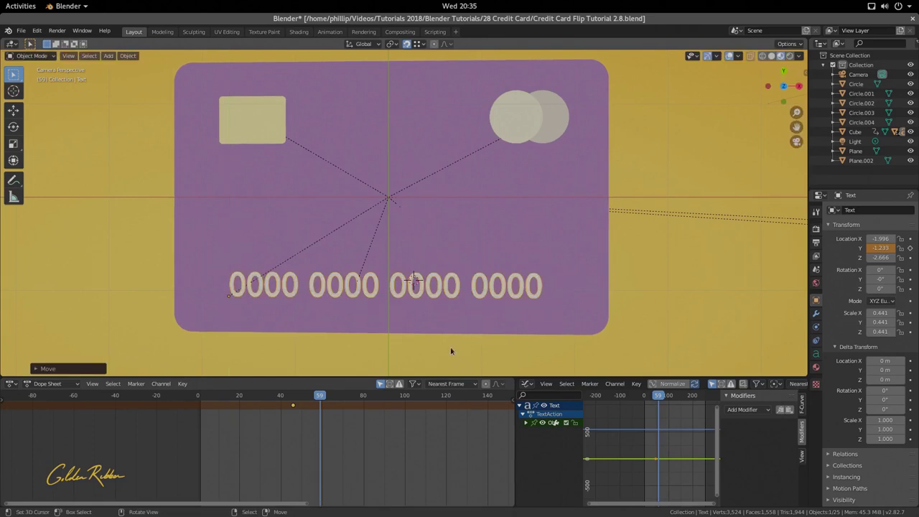
pyautogui.rightClick(887, 248)
pyautogui.click(884, 250)
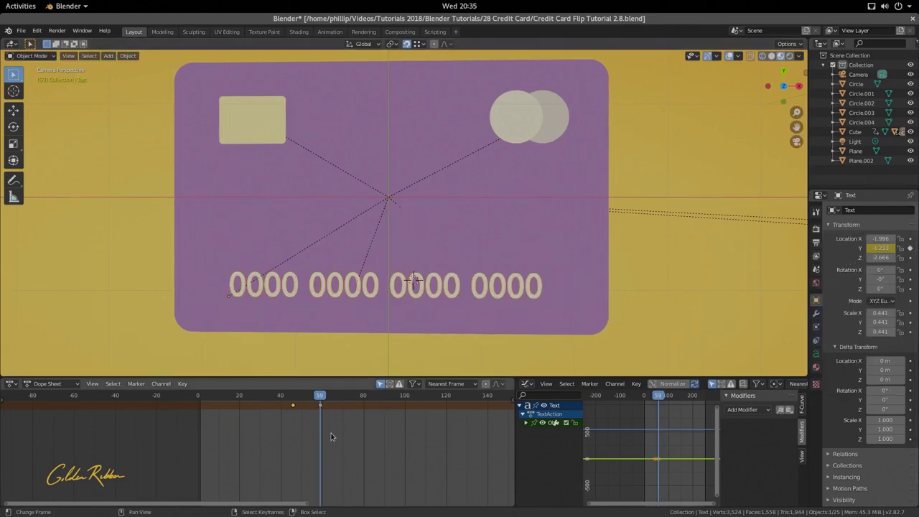
# Play back the number text's rise and scrub to frame 62 to check it.
pyautogui.press('space')
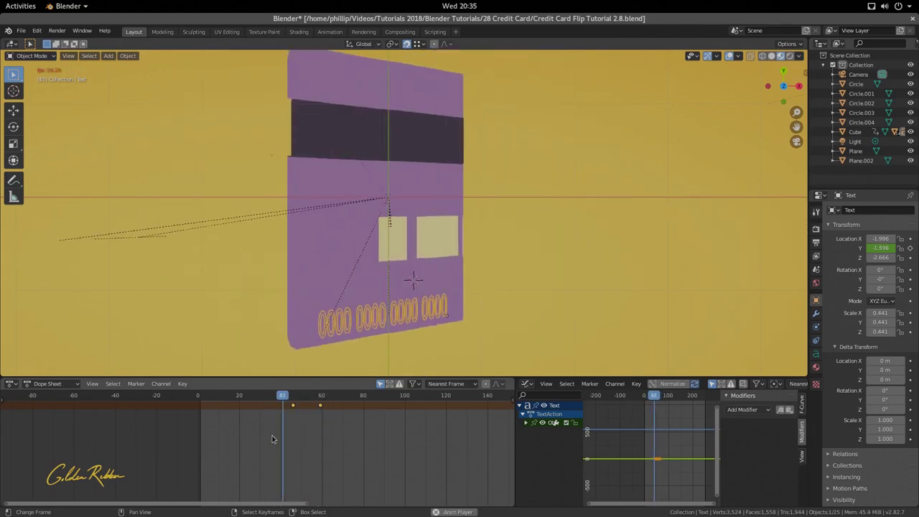
pyautogui.press('Escape')
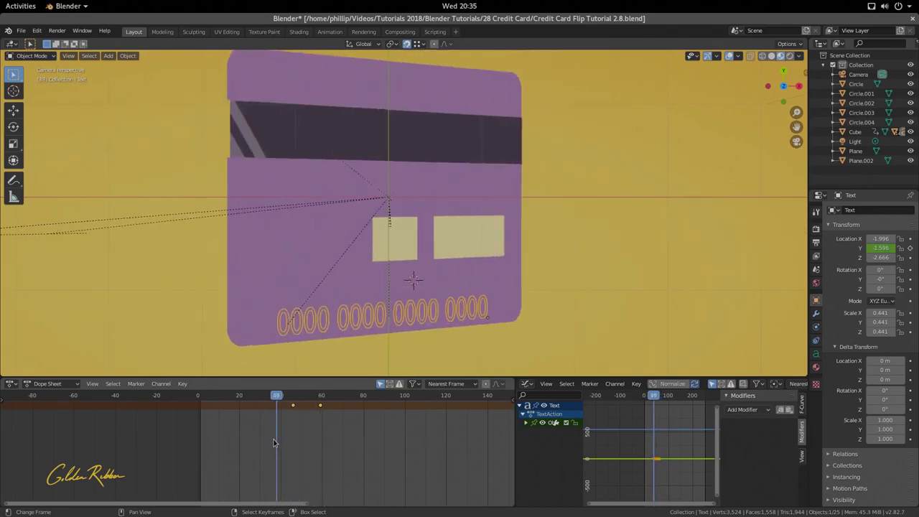
pyautogui.moveTo(274, 442); pyautogui.dragTo(325, 442)
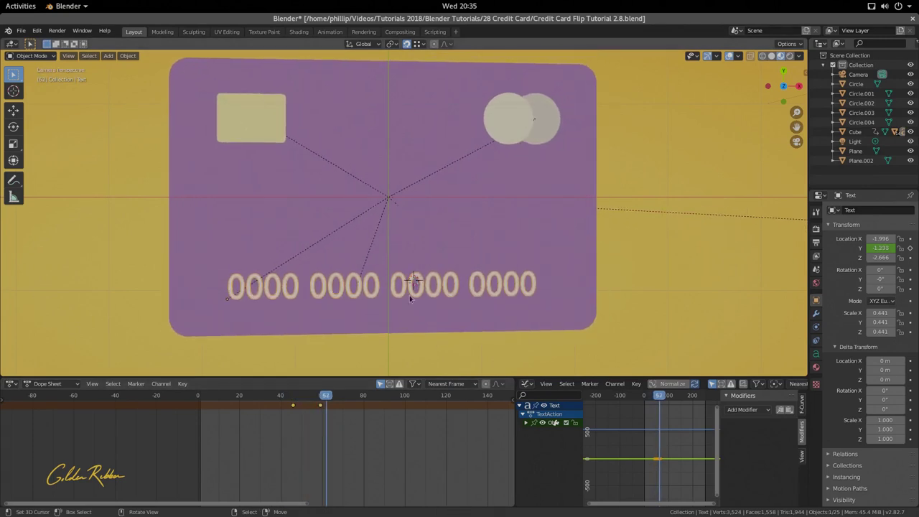
# Select the card number text and convert it to a mesh with the Mesh from Curve/Meta/Surf/Text option.
pyautogui.click(289, 282)
pyautogui.click(288, 282)
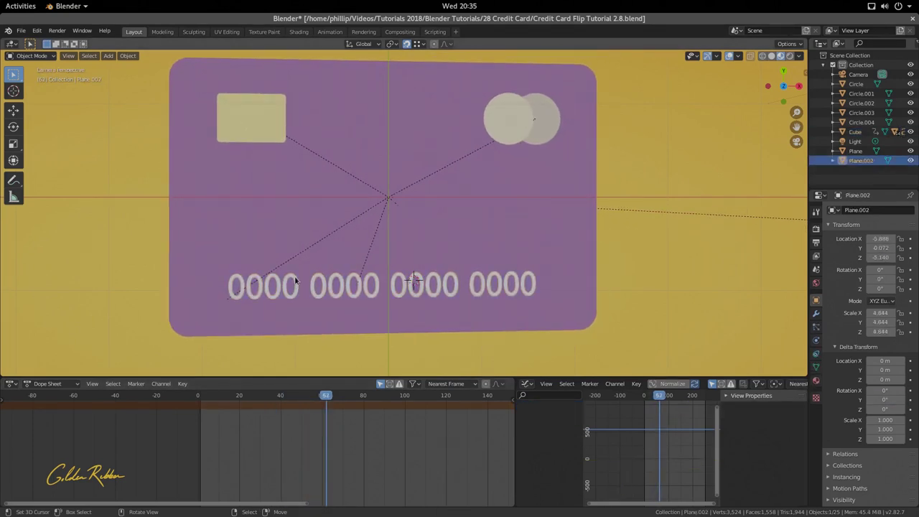
pyautogui.click(295, 280)
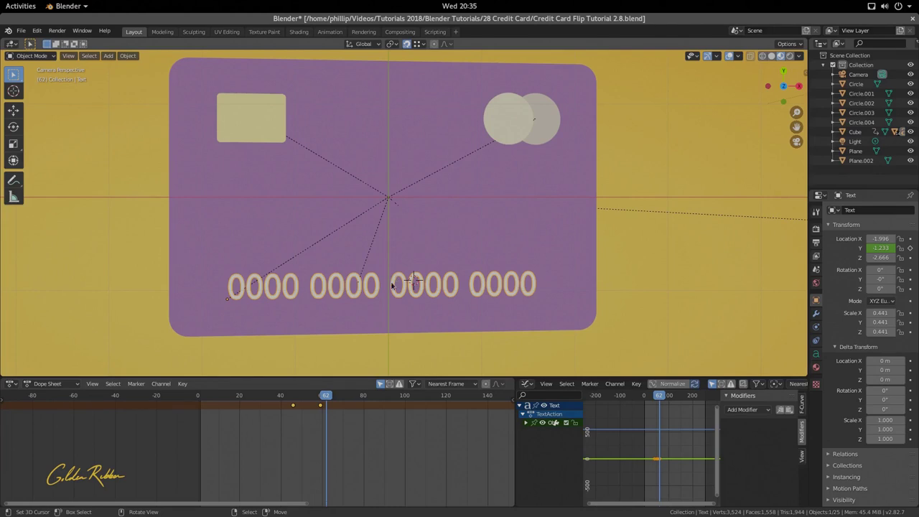
pyautogui.press('F3')
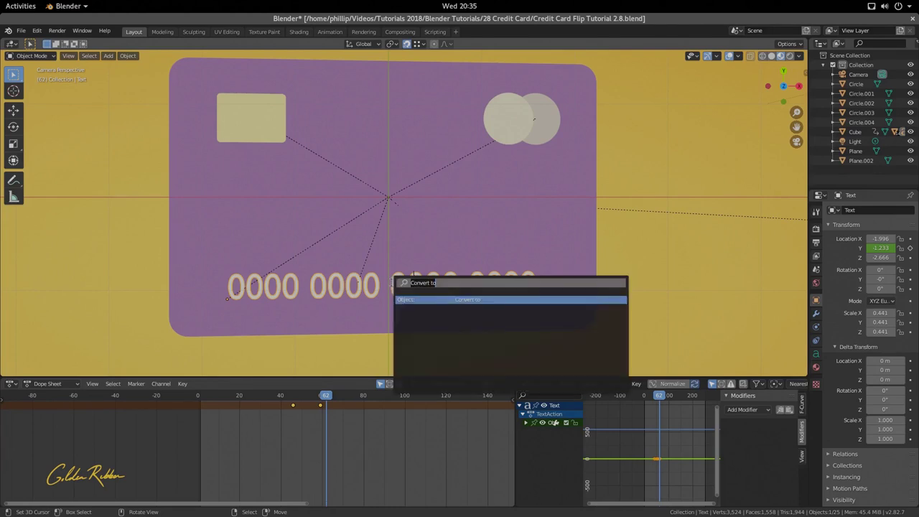
pyautogui.press('BackSpace')
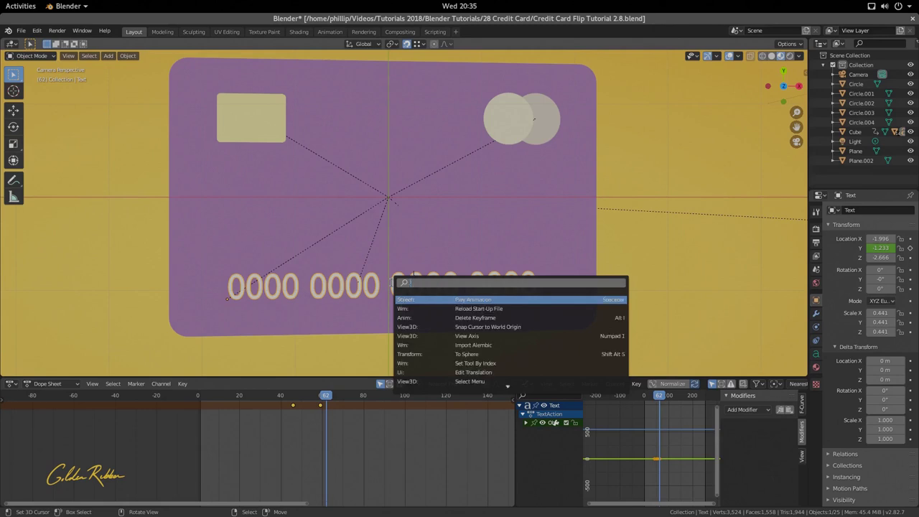
pyautogui.write('conve')
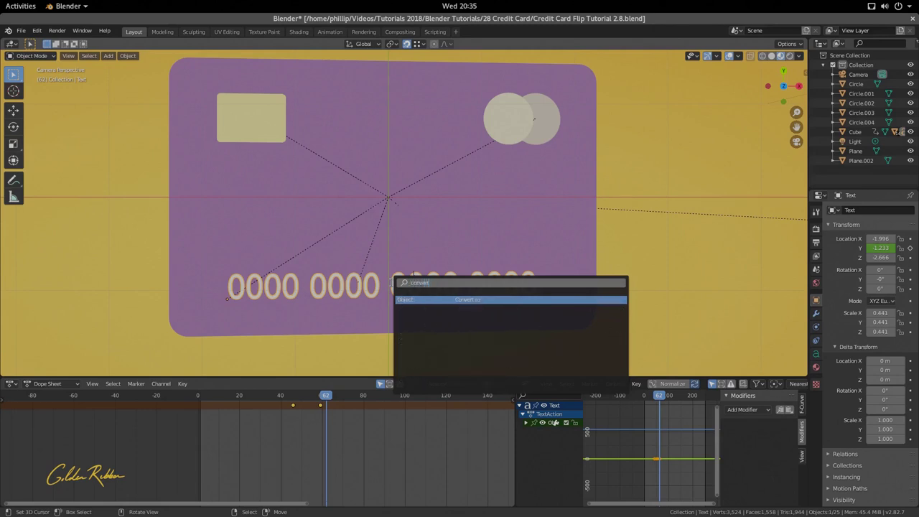
pyautogui.write('rt')
pyautogui.press('Return')
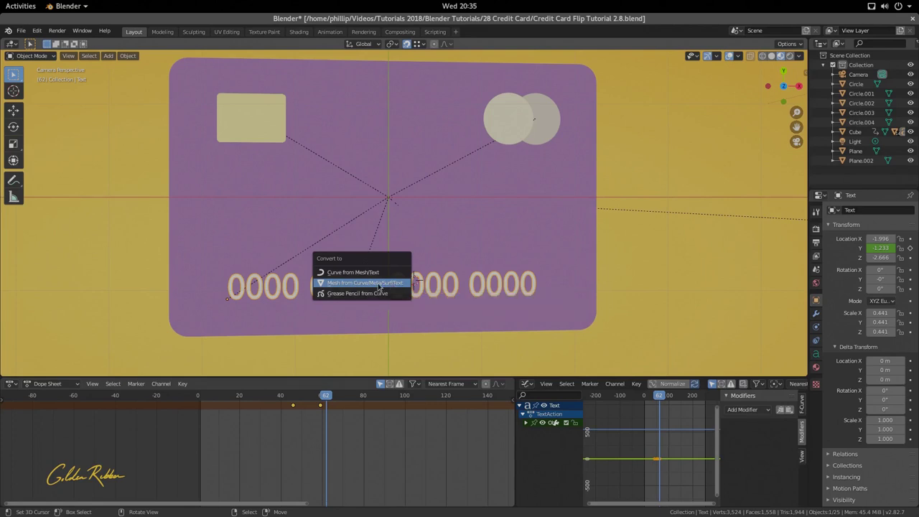
pyautogui.click(391, 284)
# Separate all of the number mesh's geometry by loose parts so each digit is its own object.
pyautogui.press('Tab')
pyautogui.scroll(3, 338, 305)
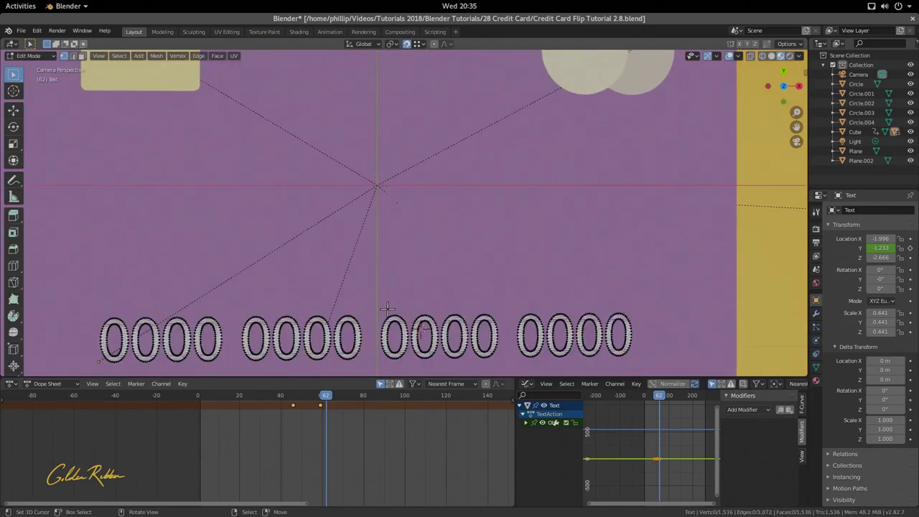
pyautogui.press('a')
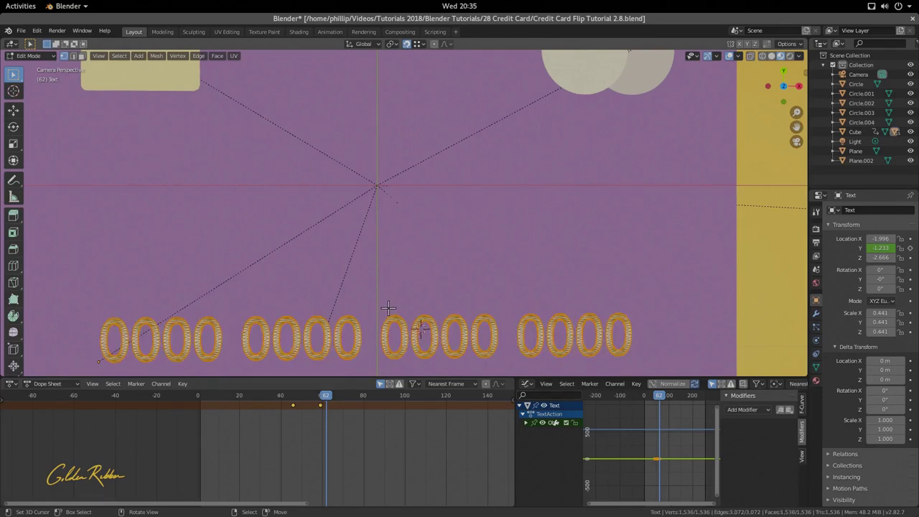
pyautogui.press('p')
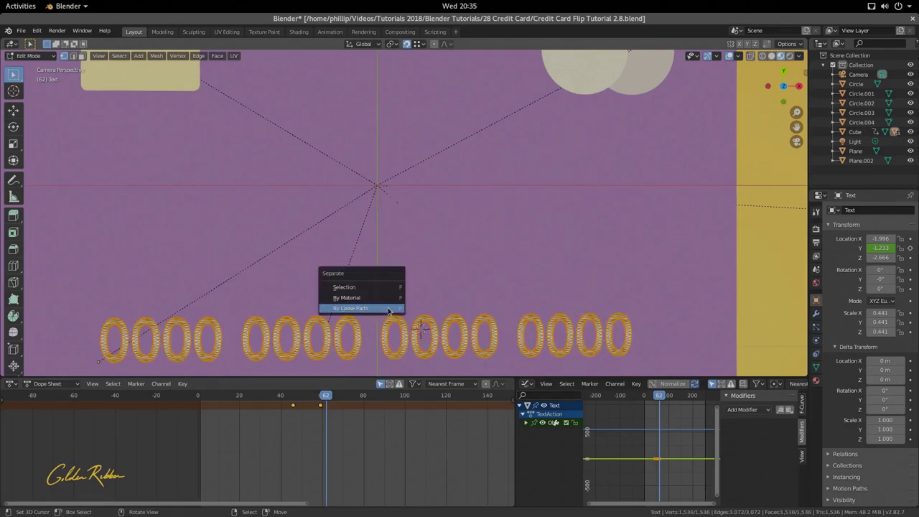
pyautogui.click(351, 309)
pyautogui.scroll(-2, 512, 314)
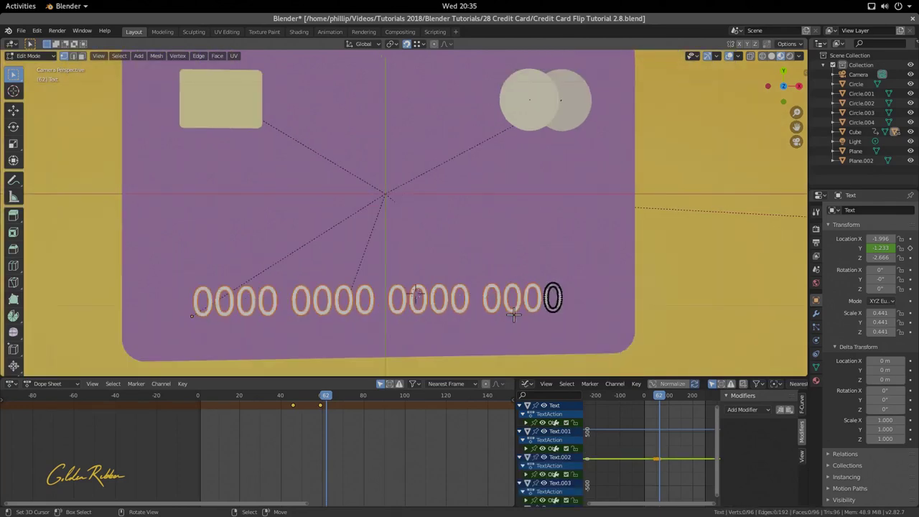
pyautogui.press('Tab')
# Scrub through the digits' rise to frame 61, switch to wireframe and select all sixteen digits.
pyautogui.moveTo(365, 435); pyautogui.dragTo(277, 424)
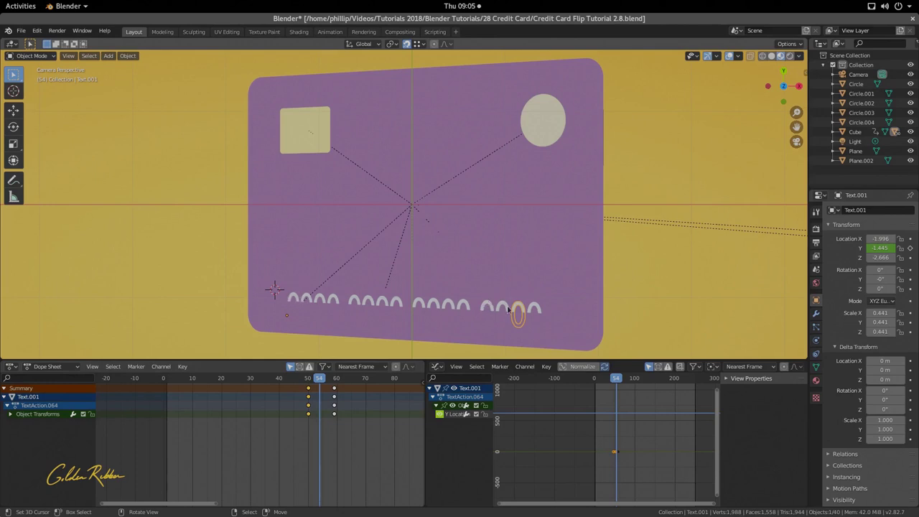
pyautogui.moveTo(328, 414)
pyautogui.mouseDown()
pyautogui.moveTo(313, 422)
pyautogui.moveTo(341, 427)
pyautogui.mouseUp()
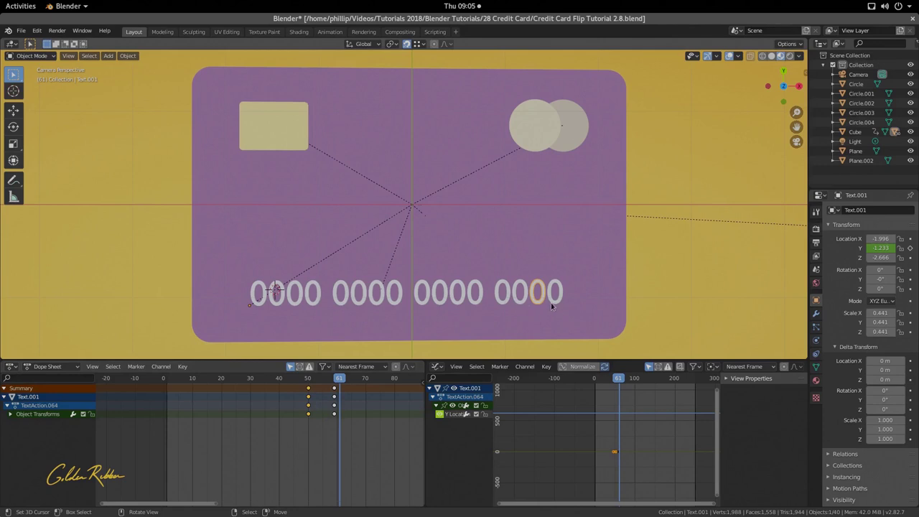
pyautogui.click(521, 298)
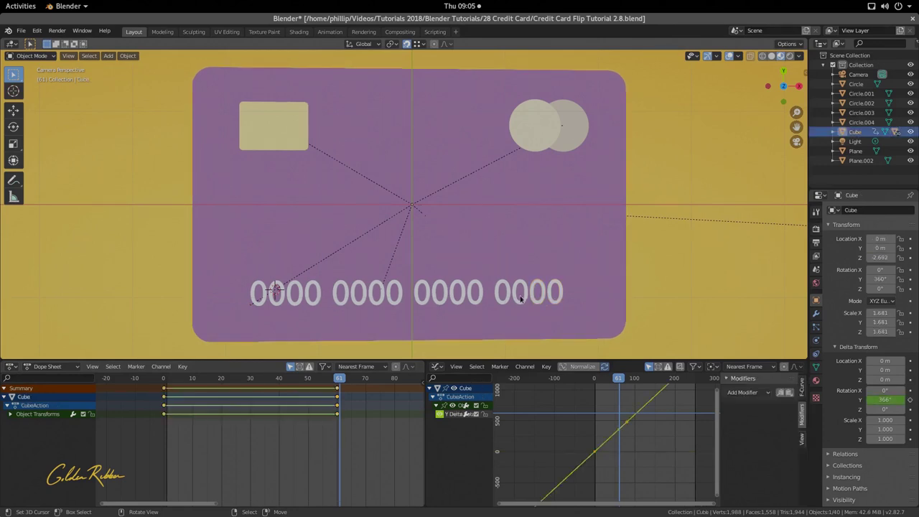
pyautogui.click(525, 302)
pyautogui.press('z')
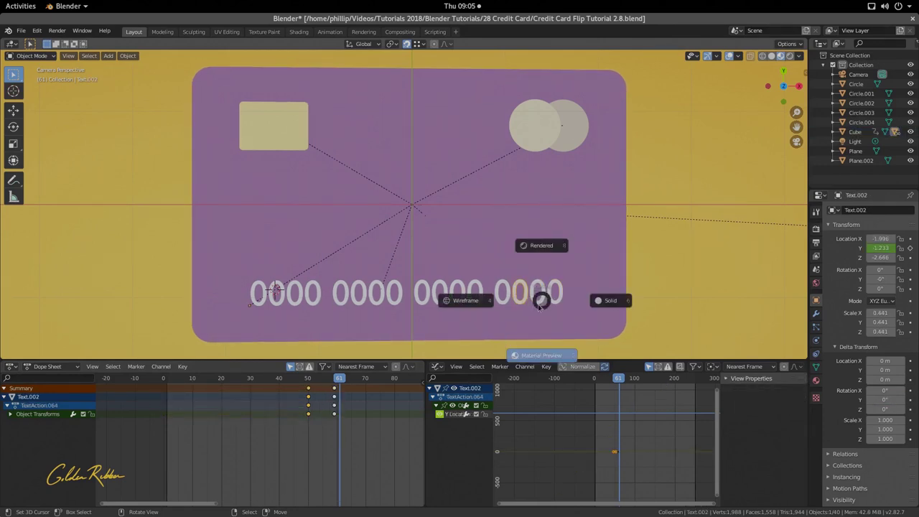
pyautogui.click(495, 298)
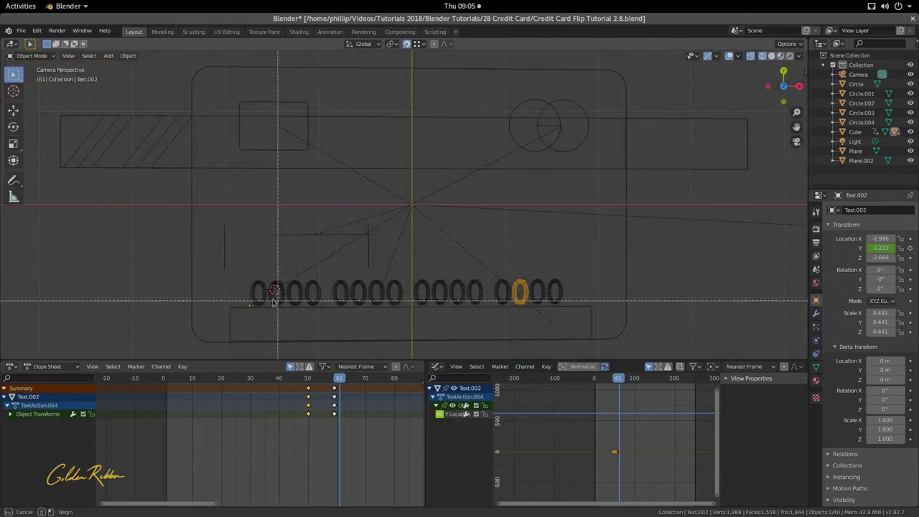
pyautogui.moveTo(240, 290); pyautogui.dragTo(567, 292)
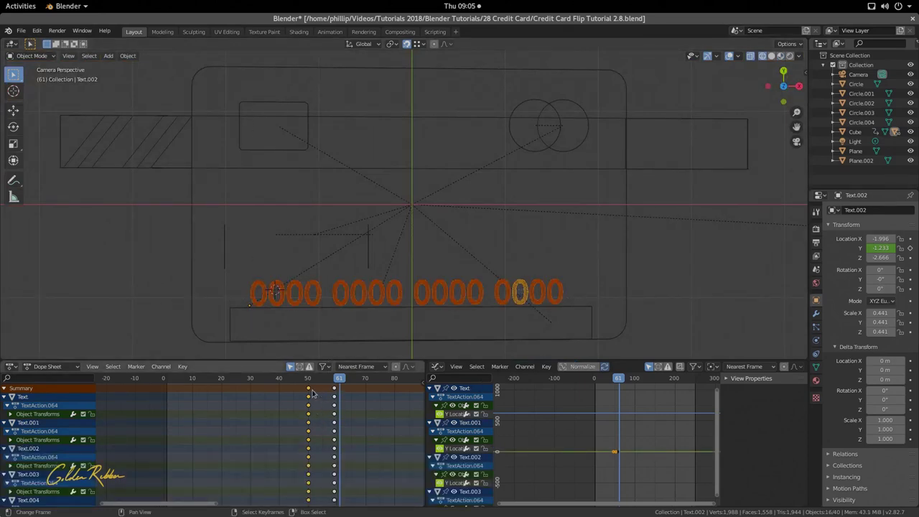
# Try shifting the end keyframes of all selected digits to frame 61 and undo the move.
pyautogui.scroll(-10, 321, 448)
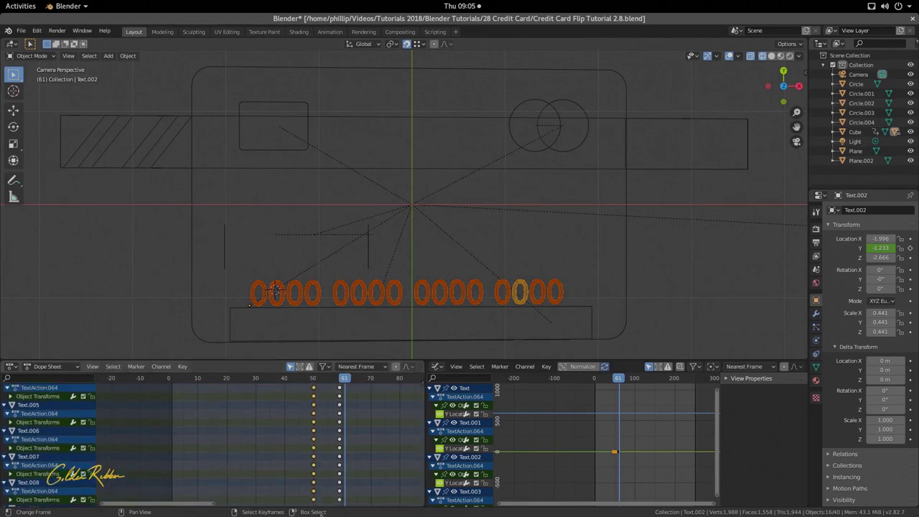
pyautogui.scroll(7, 334, 478)
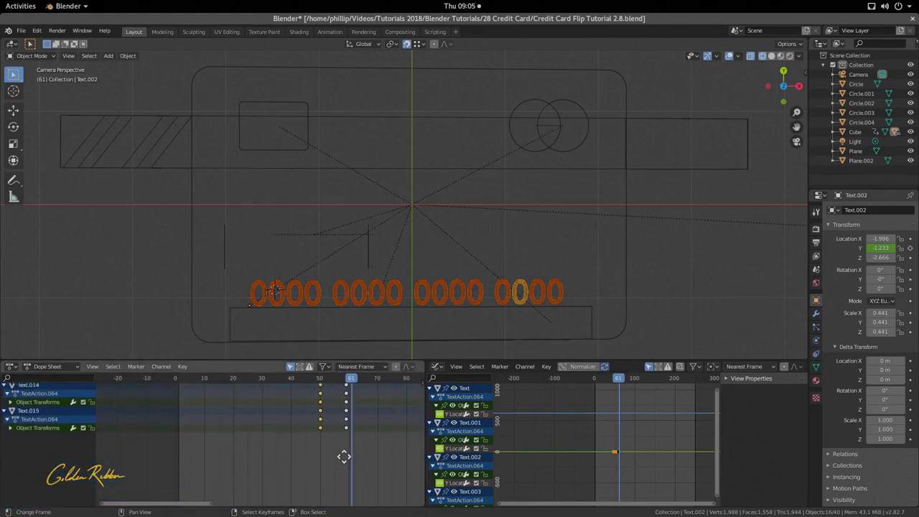
pyautogui.moveTo(342, 455); pyautogui.dragTo(339, 473, button='middle')
pyautogui.scroll(5, 344, 426)
pyautogui.moveTo(344, 426); pyautogui.dragTo(318, 414, button='middle')
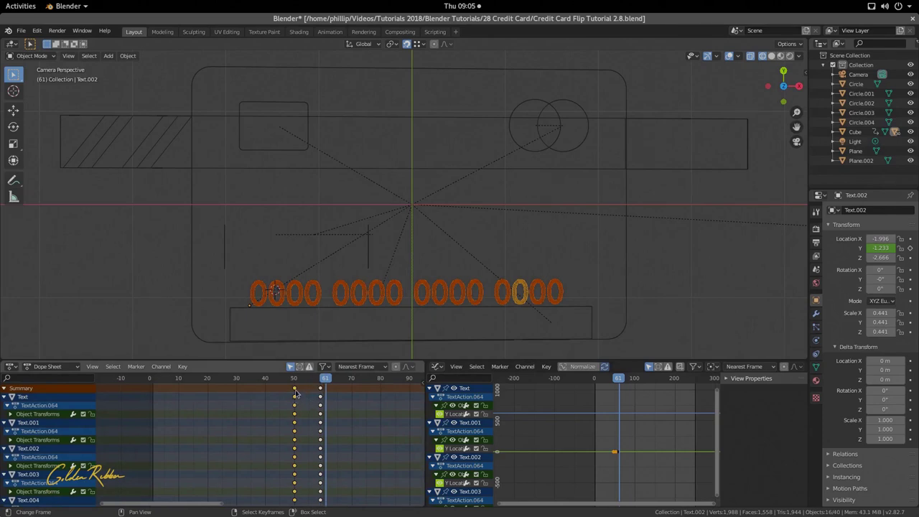
pyautogui.keyDown('alt'); pyautogui.click(321, 424); pyautogui.keyUp('alt')
pyautogui.keyDown('alt'); pyautogui.click(295, 474); pyautogui.keyUp('alt')
pyautogui.keyDown('alt'); pyautogui.click(321, 467); pyautogui.keyUp('alt')
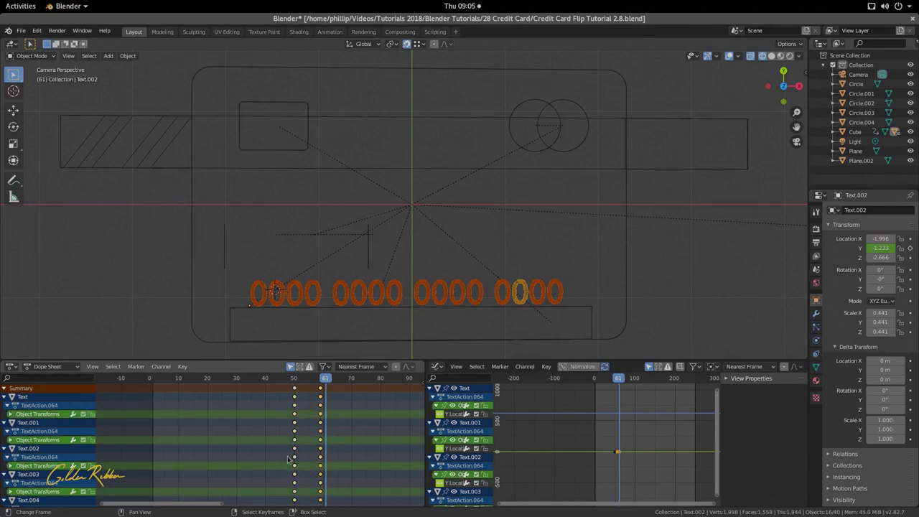
pyautogui.press('g')
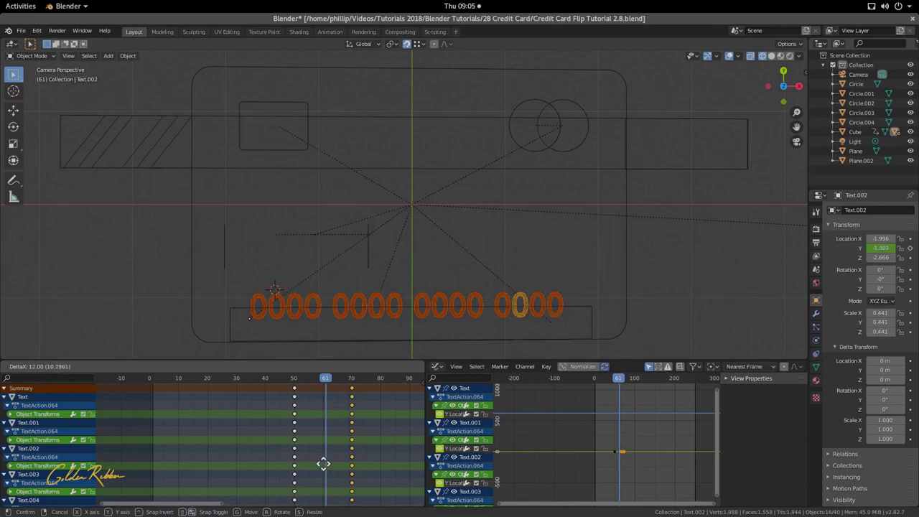
pyautogui.click(302, 465)
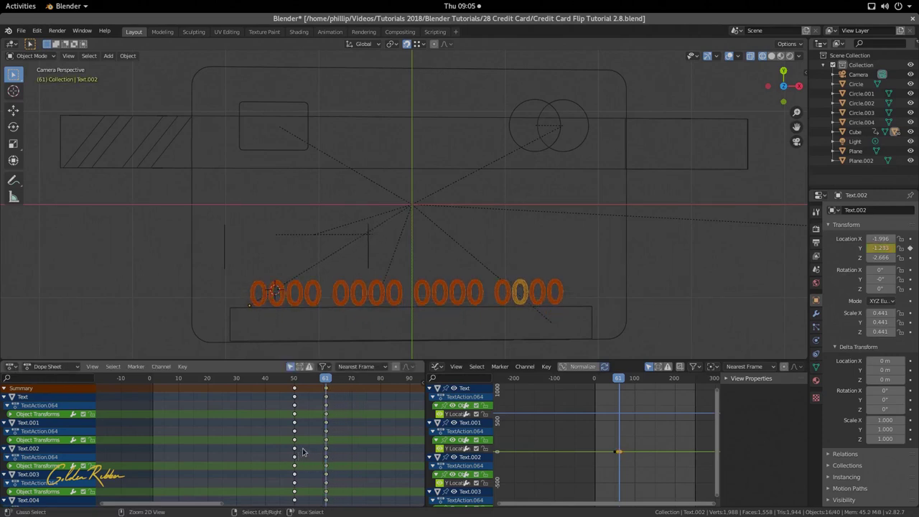
pyautogui.hotkey('ctrl', 'z')
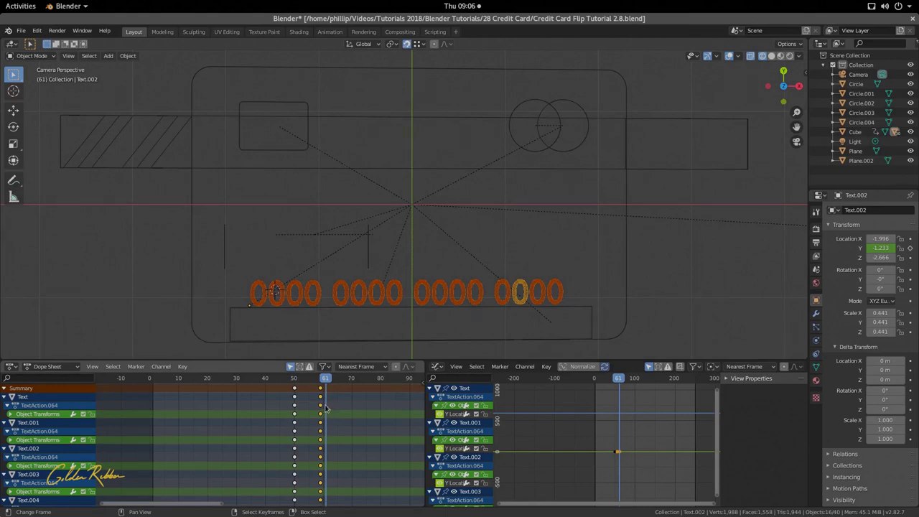
# Step the playhead back and forth around the digits' end keyframes, stopping at frame 60.
pyautogui.keyDown('alt'); pyautogui.scroll(11, 325, 408); pyautogui.keyUp('alt')
pyautogui.keyDown('alt'); pyautogui.scroll(-9, 321, 418); pyautogui.keyUp('alt')
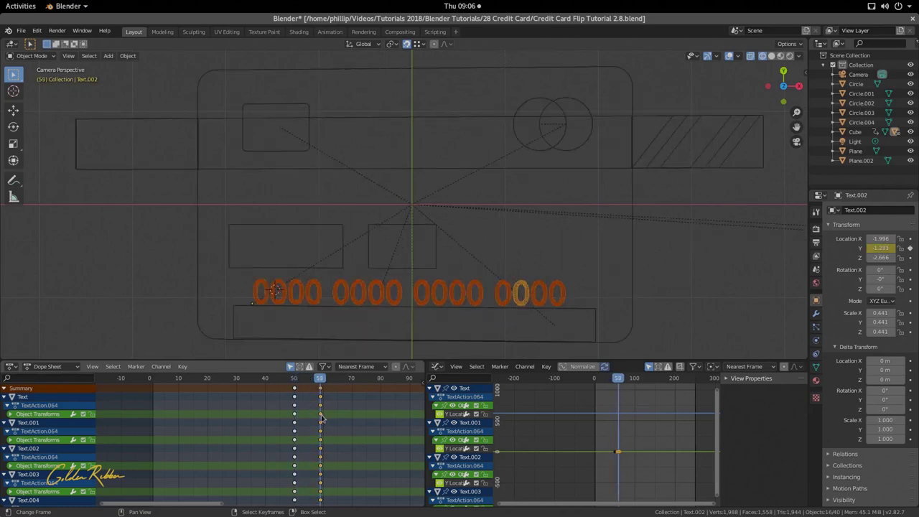
pyautogui.keyDown('alt'); pyautogui.scroll(-1, 322, 418); pyautogui.keyUp('alt')
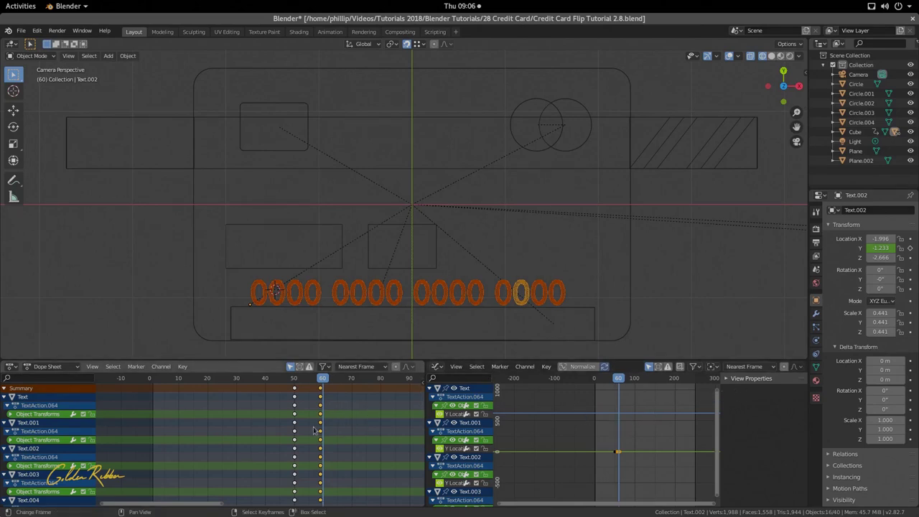
# Expand the Object Transforms channel of the single digit Text.001 and undo back to the full digit selection.
pyautogui.click(28, 421)
pyautogui.click(9, 414)
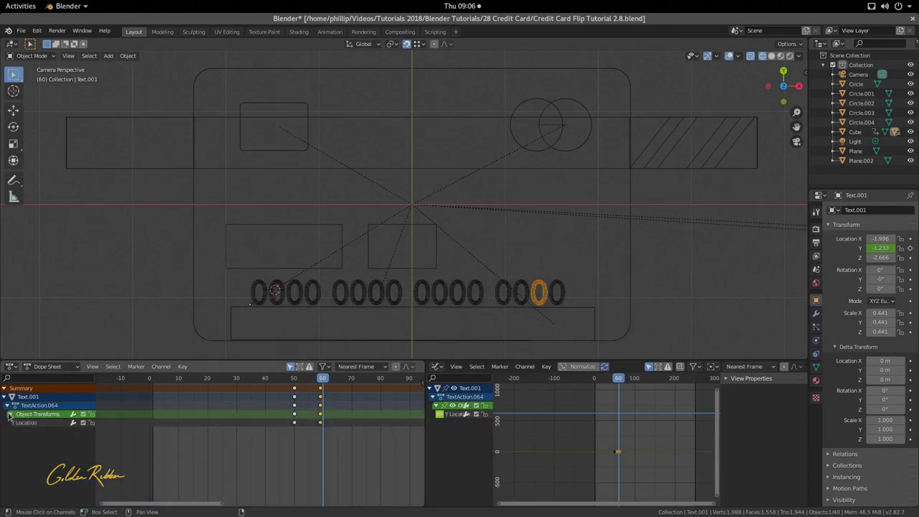
pyautogui.hotkey('ctrl', 'z')
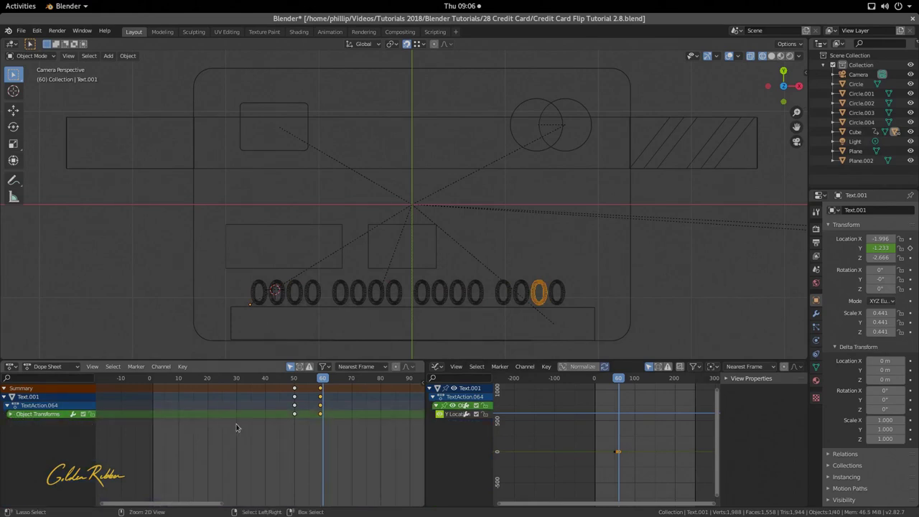
pyautogui.hotkey('ctrl', 'z')
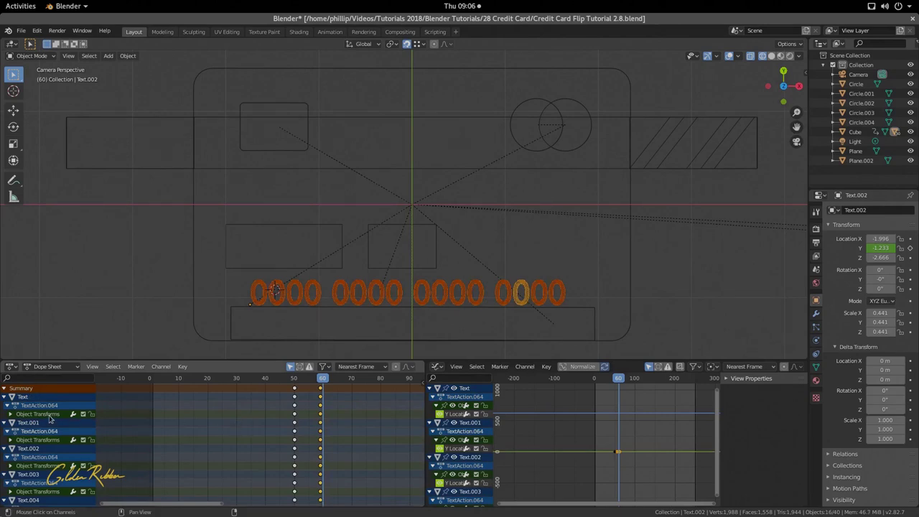
# Select all the digits' animation channels and add a Cycles F-curve modifier to the Y Location curve.
pyautogui.press('a')
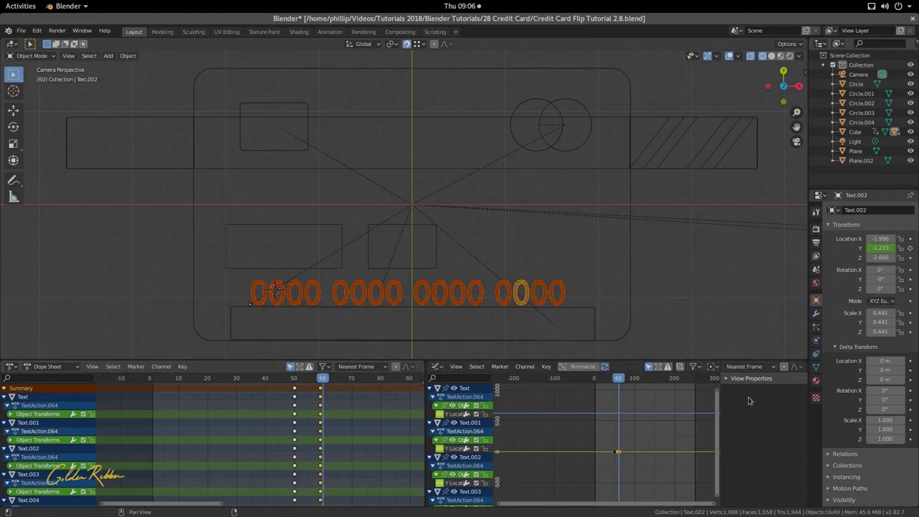
pyautogui.click(452, 419)
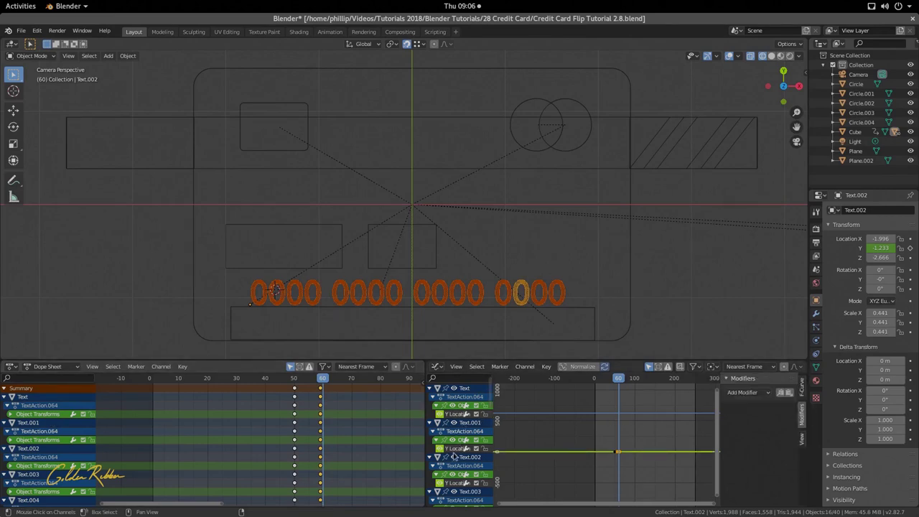
pyautogui.click(739, 392)
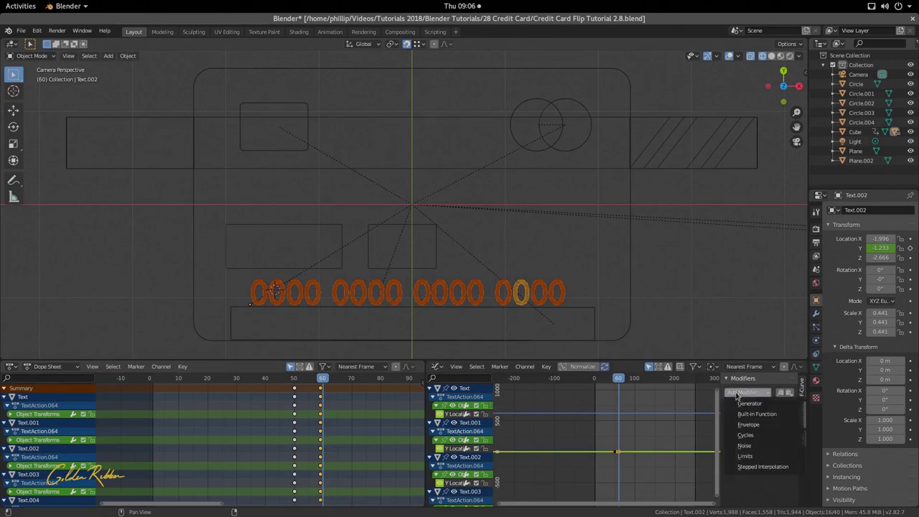
pyautogui.click(745, 435)
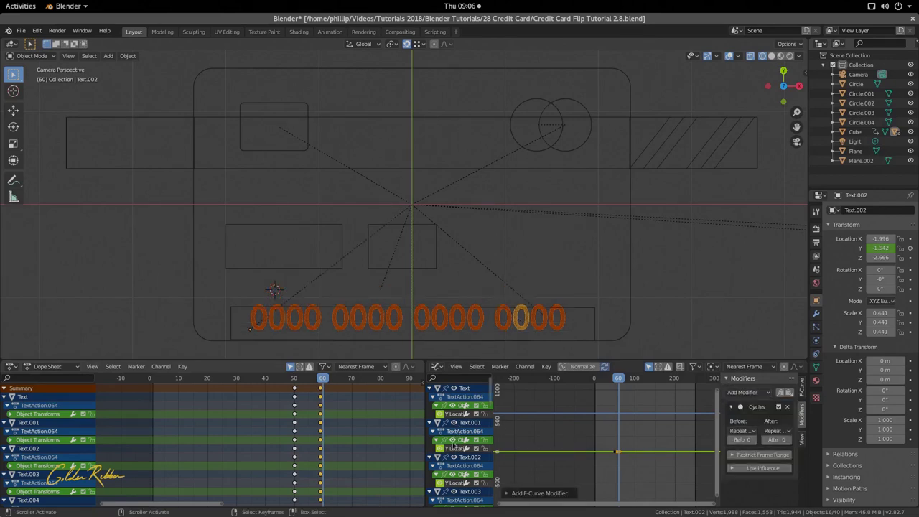
# Preview the cycling rise, move the digits' start keyframes earlier to about frame 31 and play the animation again.
pyautogui.click(290, 438)
pyautogui.press('space')
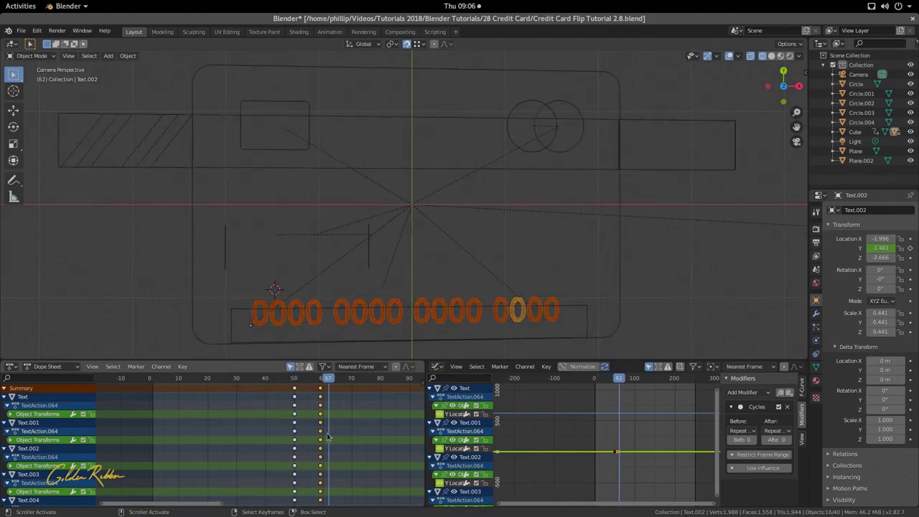
pyautogui.press('space')
pyautogui.moveTo(294, 438); pyautogui.dragTo(239, 403)
pyautogui.click(294, 392)
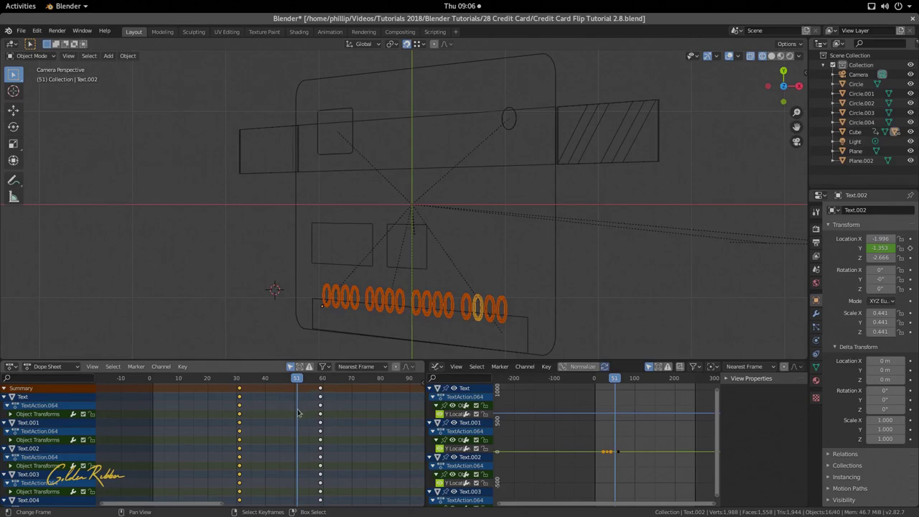
pyautogui.press('space')
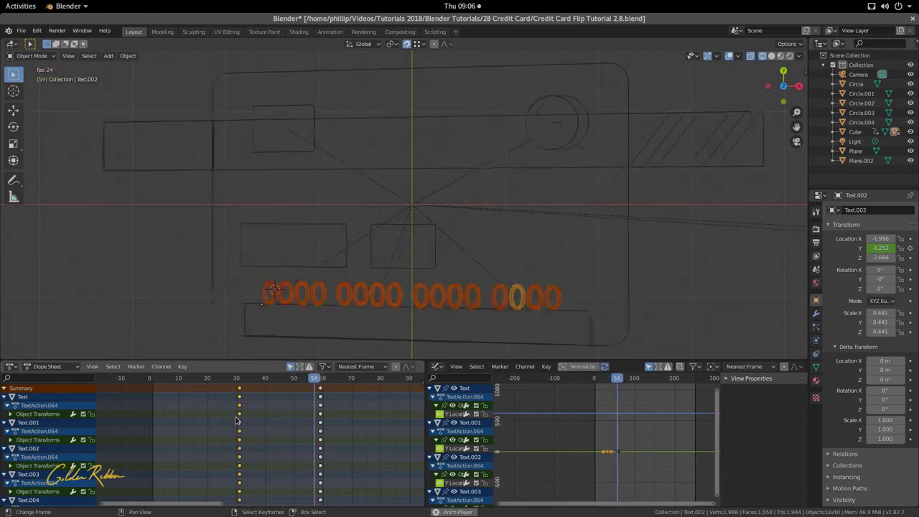
# Stop playback and make the object animation single-user for all the selected digits.
pyautogui.press('space')
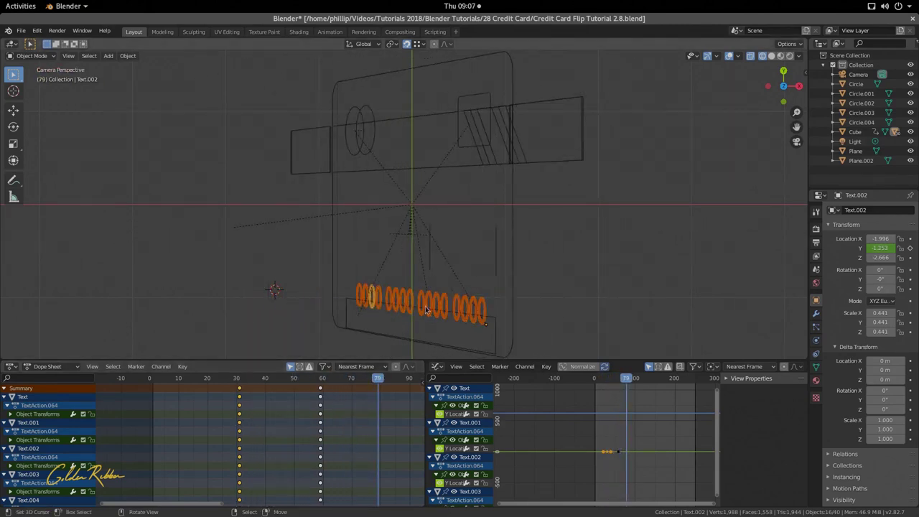
pyautogui.click(128, 55)
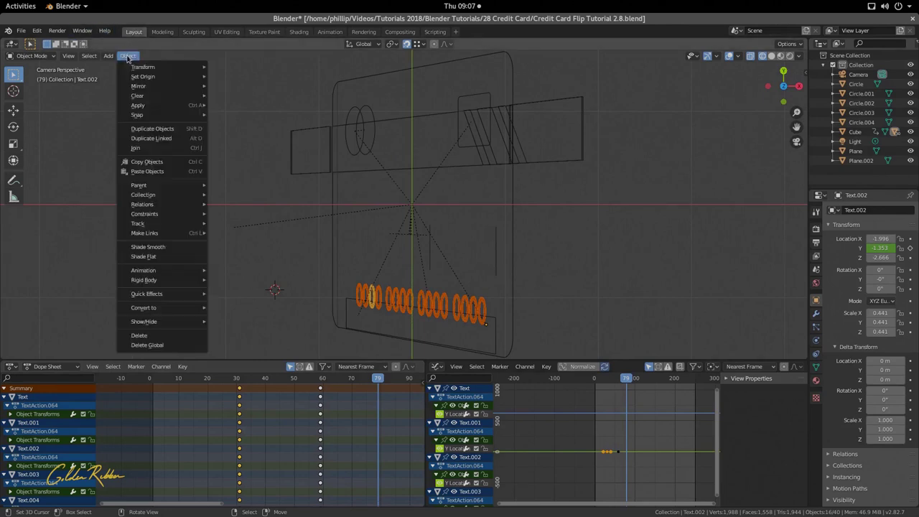
pyautogui.moveTo(160, 205)
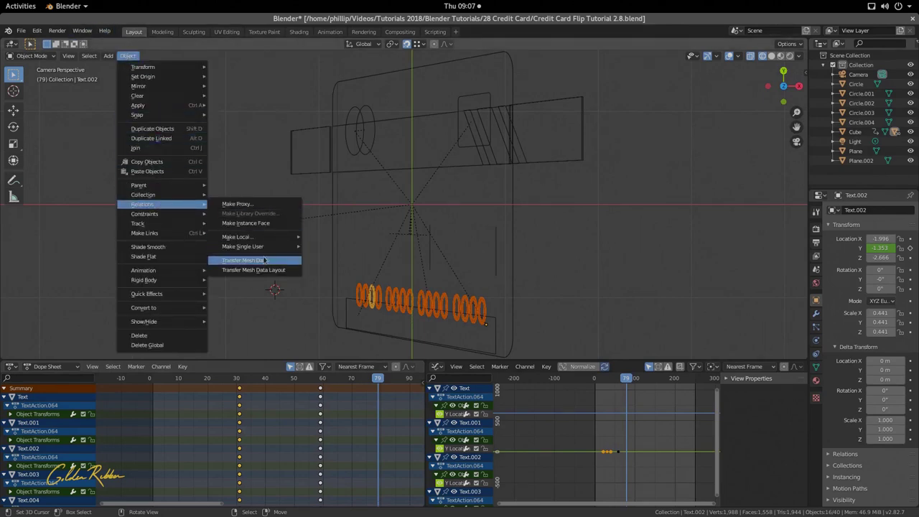
pyautogui.moveTo(264, 247)
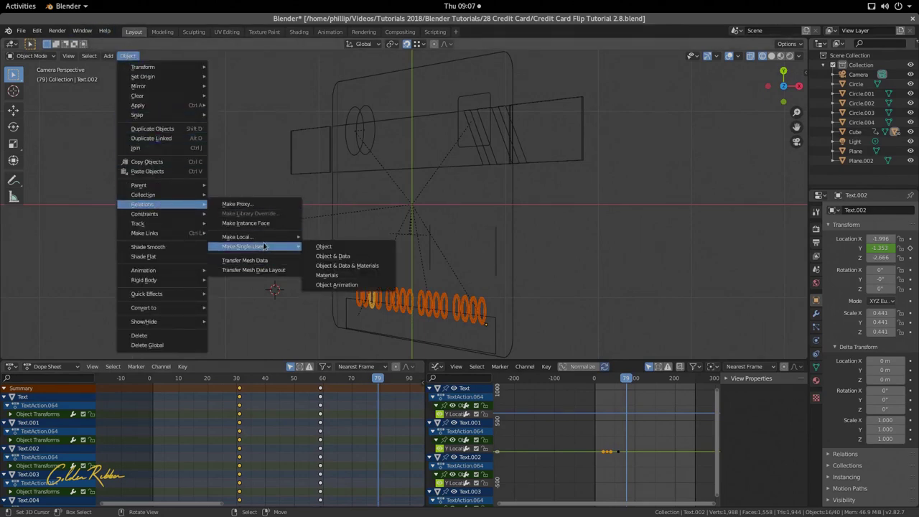
pyautogui.click(334, 285)
pyautogui.click(320, 288)
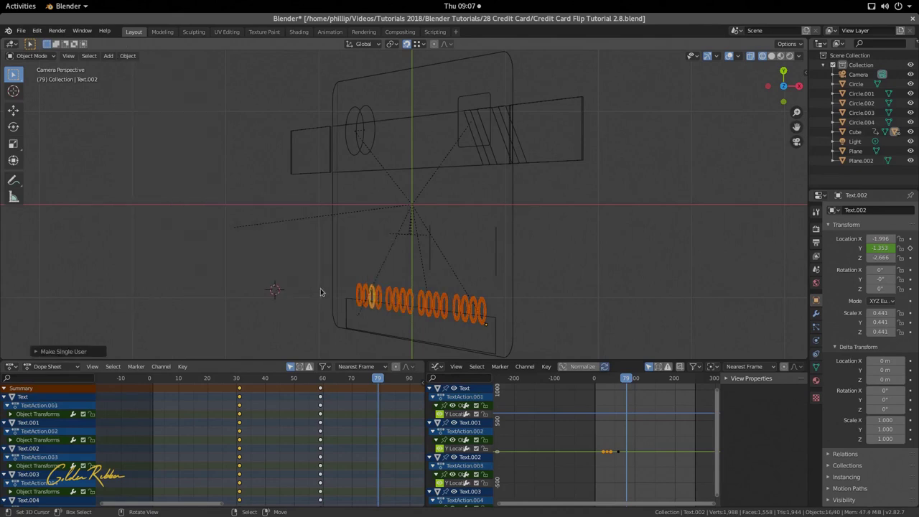
# Play the animation to check the digits' rise and stop at frame 29.
pyautogui.moveTo(356, 415); pyautogui.dragTo(227, 422)
pyautogui.press('space')
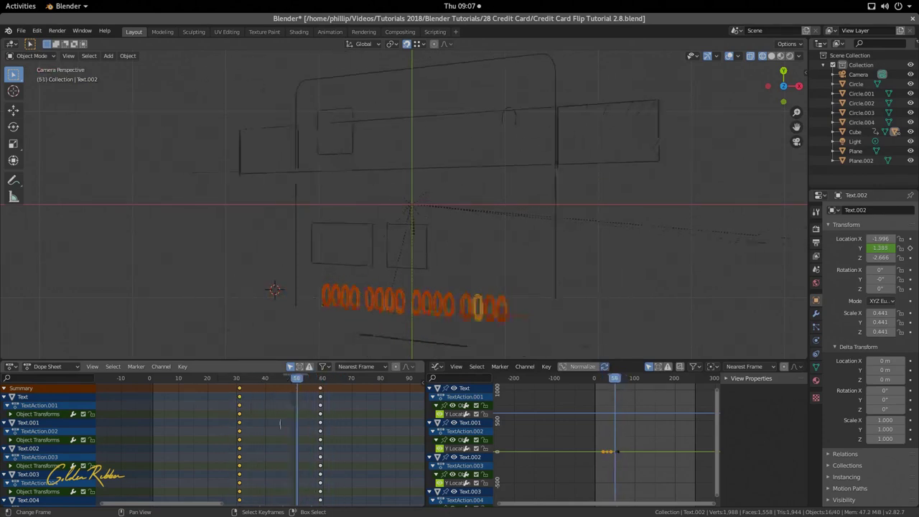
pyautogui.press('space')
# Switch the Graph Editor area to the Text Editor and run the script offsetting the selected digits' actions by 1 frame each.
pyautogui.click(437, 366)
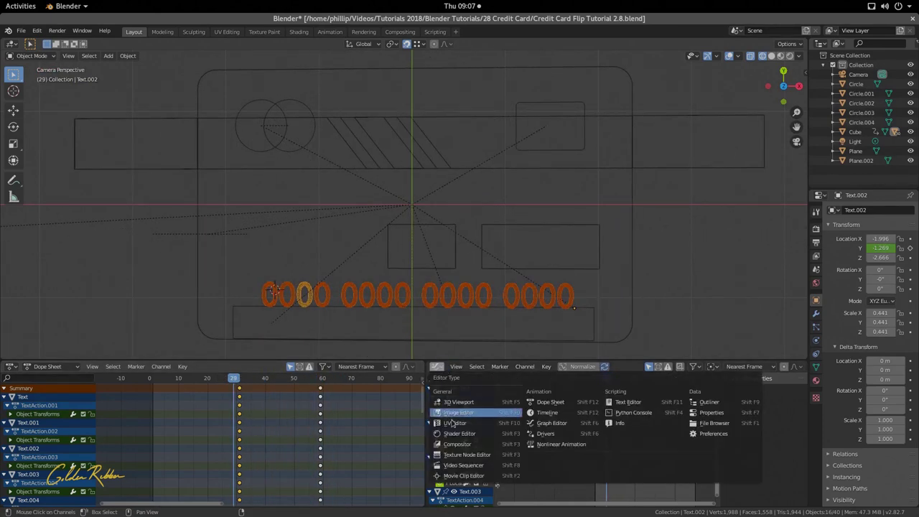
pyautogui.click(618, 402)
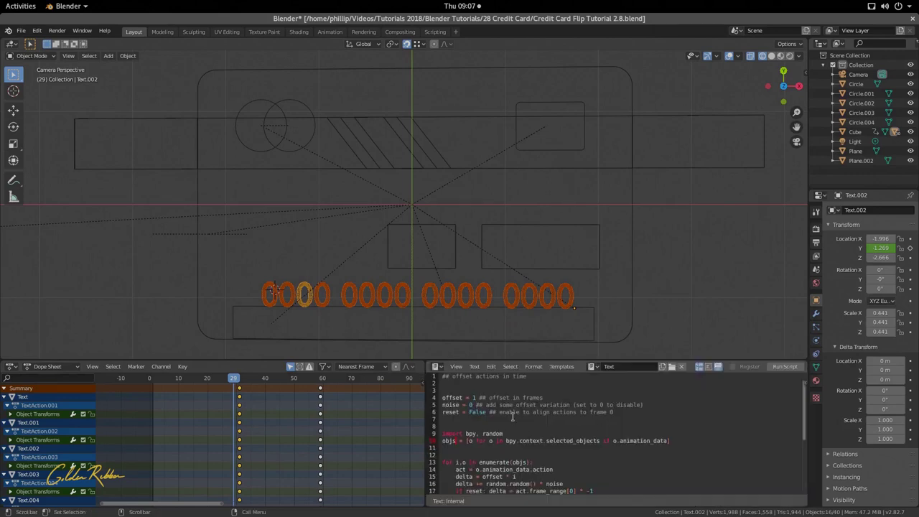
pyautogui.scroll(-5, 511, 419)
pyautogui.scroll(5, 510, 423)
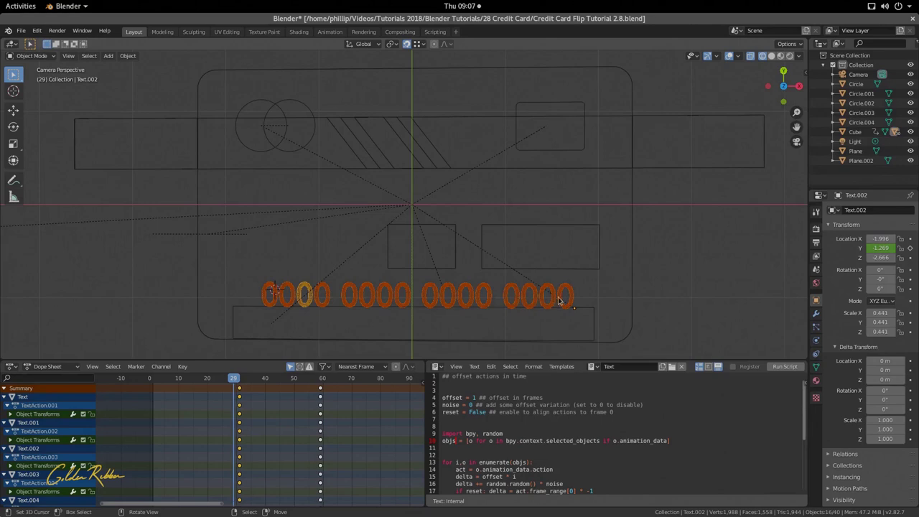
pyautogui.click(784, 366)
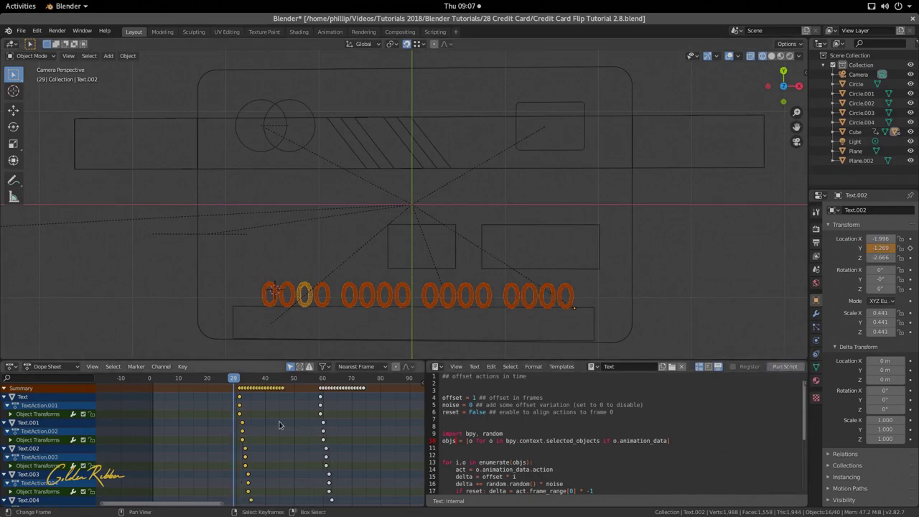
# Select all the digits' staggered end keyframes between frames 59 and 74 in the Dope Sheet.
pyautogui.scroll(-1, 262, 437)
pyautogui.moveTo(267, 439); pyautogui.dragTo(311, 494, button='middle')
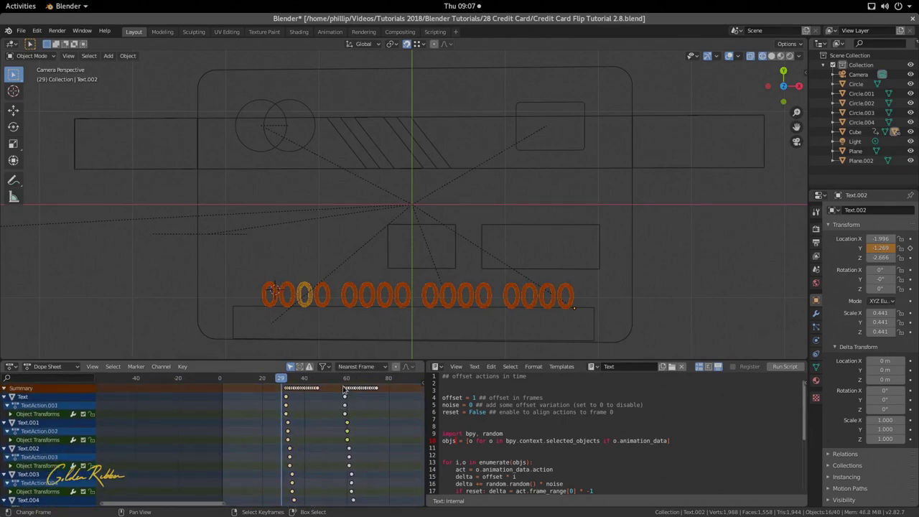
pyautogui.moveTo(343, 389); pyautogui.dragTo(154, 416, button='middle')
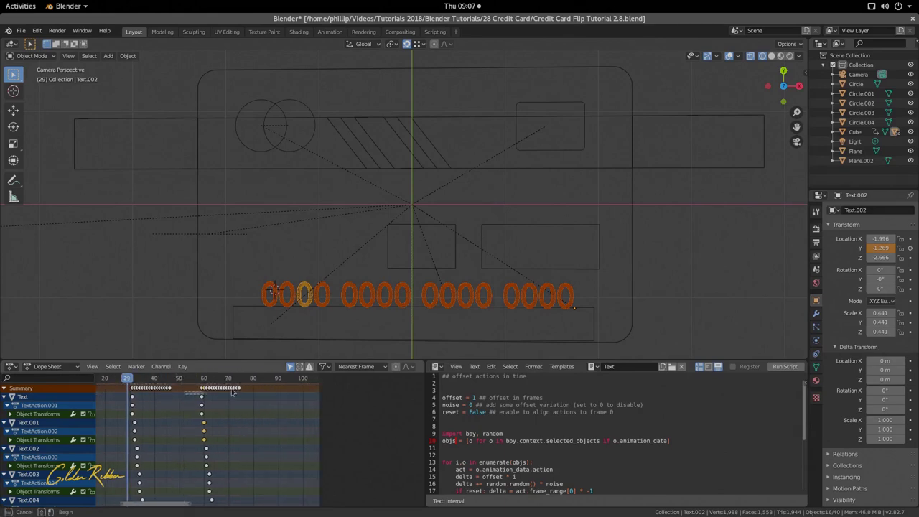
pyautogui.moveTo(254, 415); pyautogui.dragTo(313, 422, button='middle')
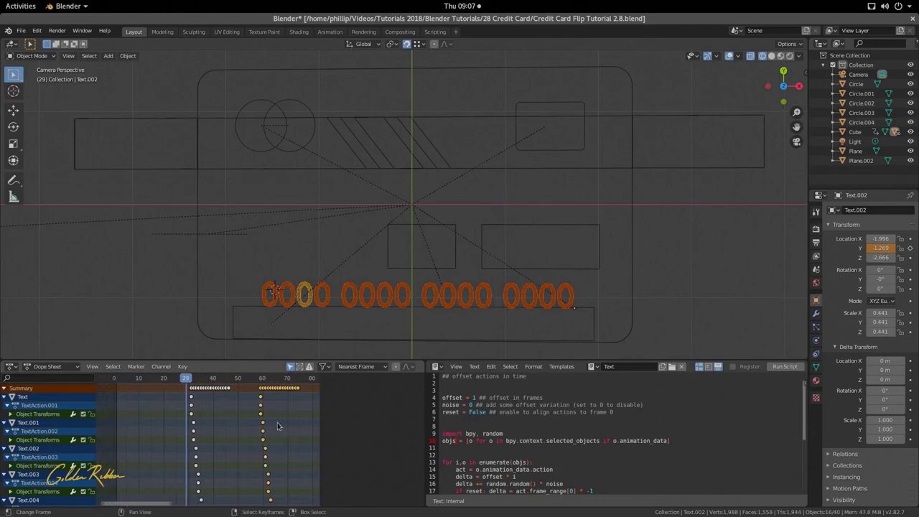
pyautogui.moveTo(320, 424); pyautogui.dragTo(403, 433)
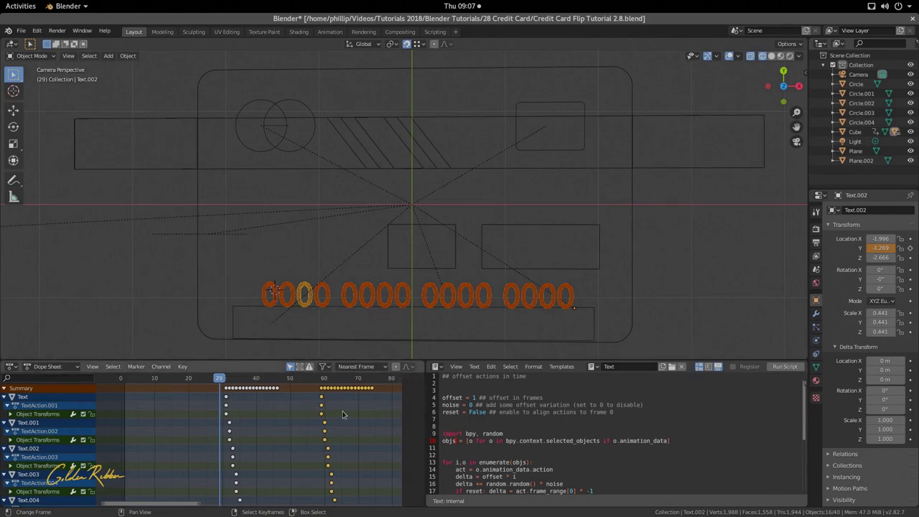
pyautogui.press('g')
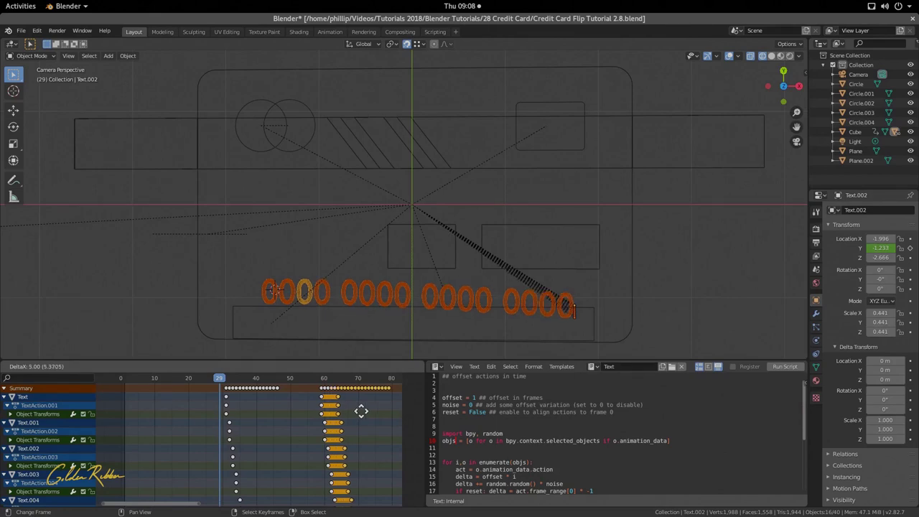
pyautogui.rightClick(361, 410)
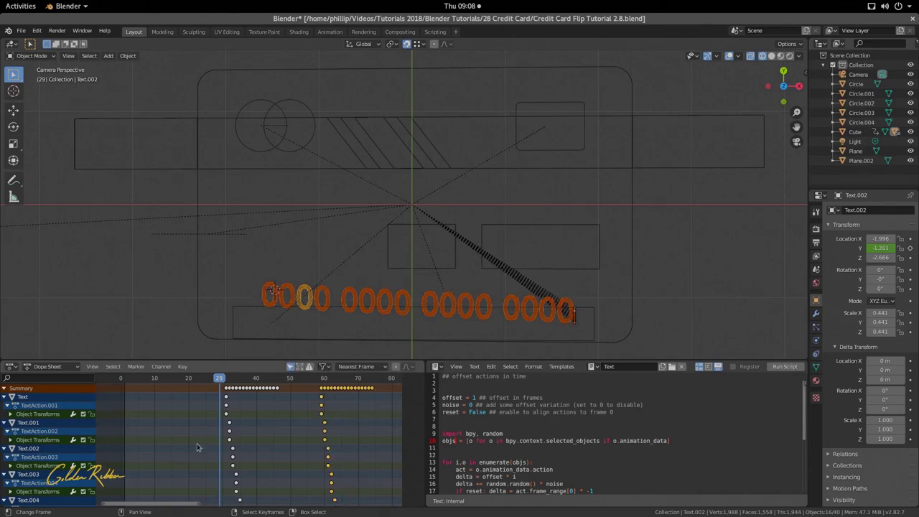
pyautogui.press('g')
pyautogui.press('Escape')
# Enlarge the Dope Sheet and duplicate the selected end keyframes 25 frames later.
pyautogui.moveTo(342, 361); pyautogui.dragTo(348, 115)
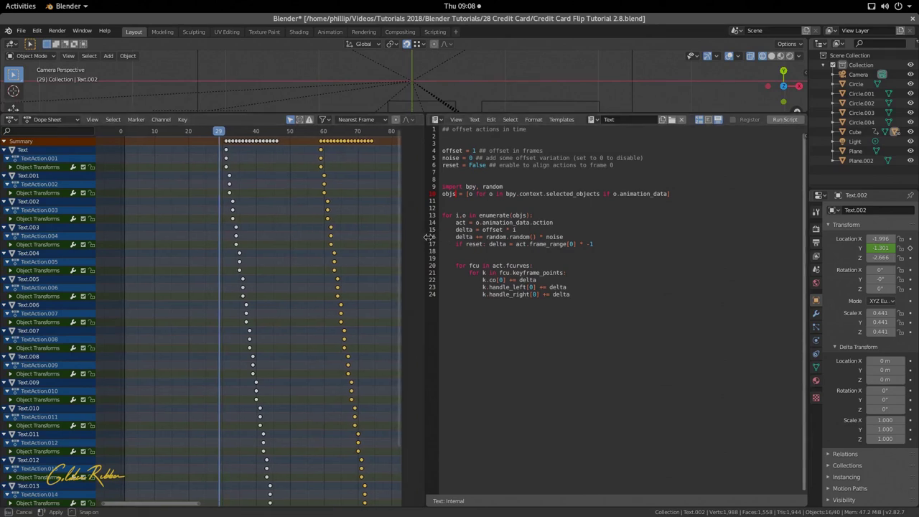
pyautogui.moveTo(424, 238); pyautogui.dragTo(653, 238)
pyautogui.moveTo(519, 299); pyautogui.dragTo(382, 298, button='middle')
pyautogui.scroll(2, 383, 298)
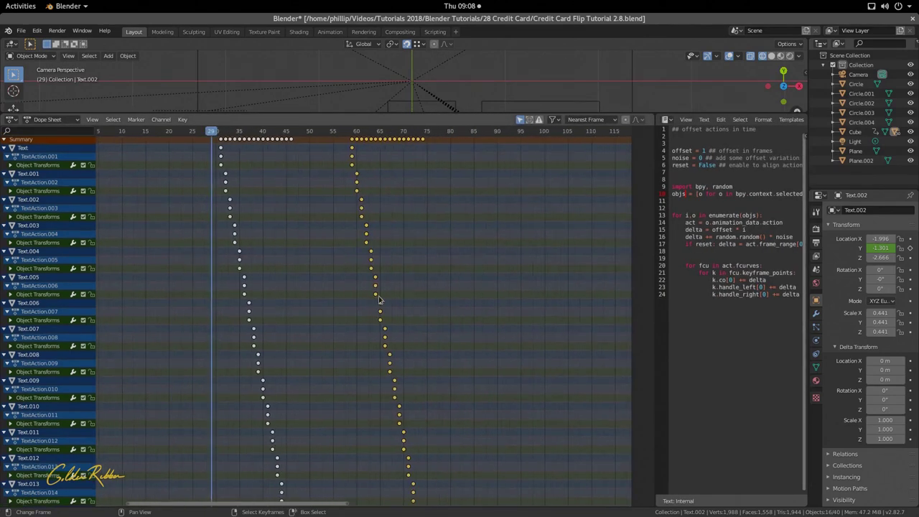
pyautogui.hotkey('shift', 'd')
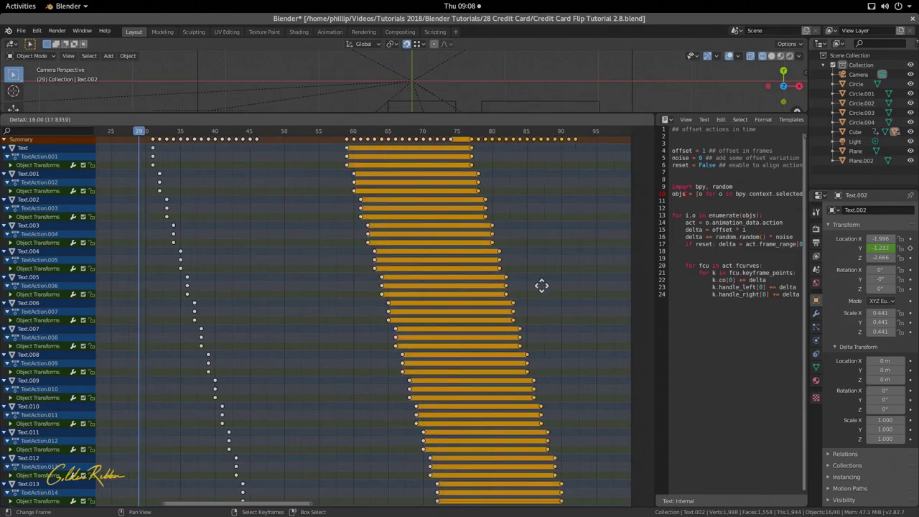
pyautogui.click(558, 288)
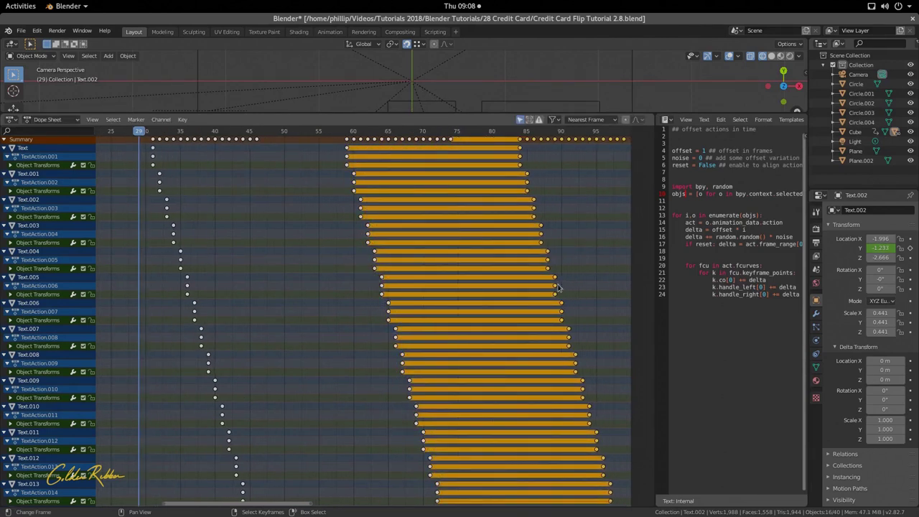
# Scale the duplicated keyframes to 0 so they share one frame and move them to frame 80.
pyautogui.press('s')
pyautogui.press('0')
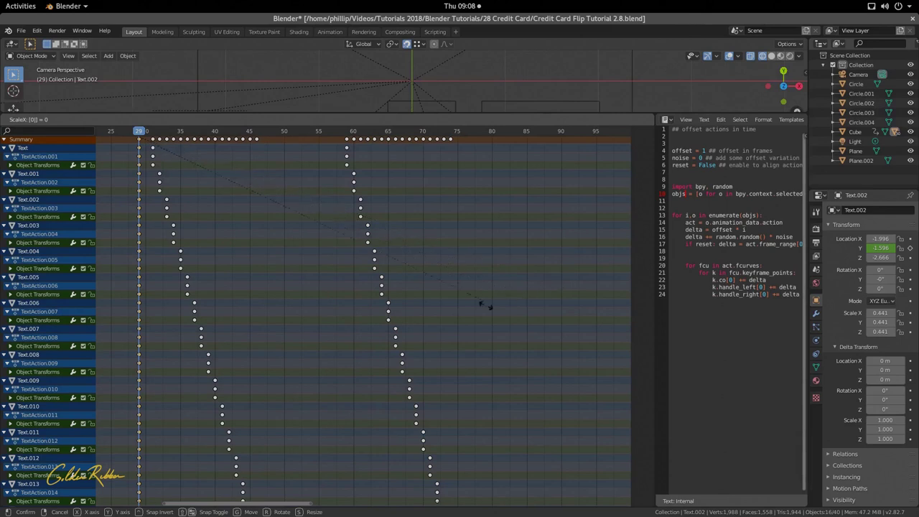
pyautogui.press('Return')
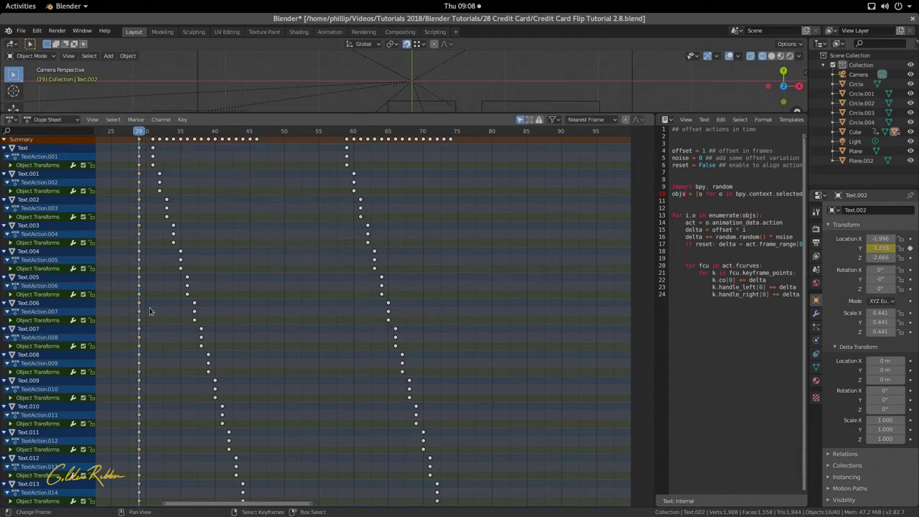
pyautogui.press('g')
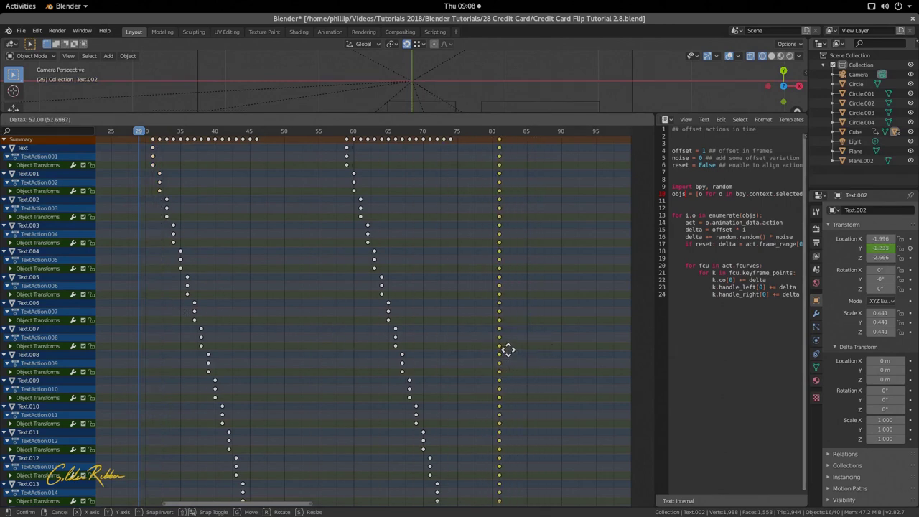
pyautogui.click(505, 349)
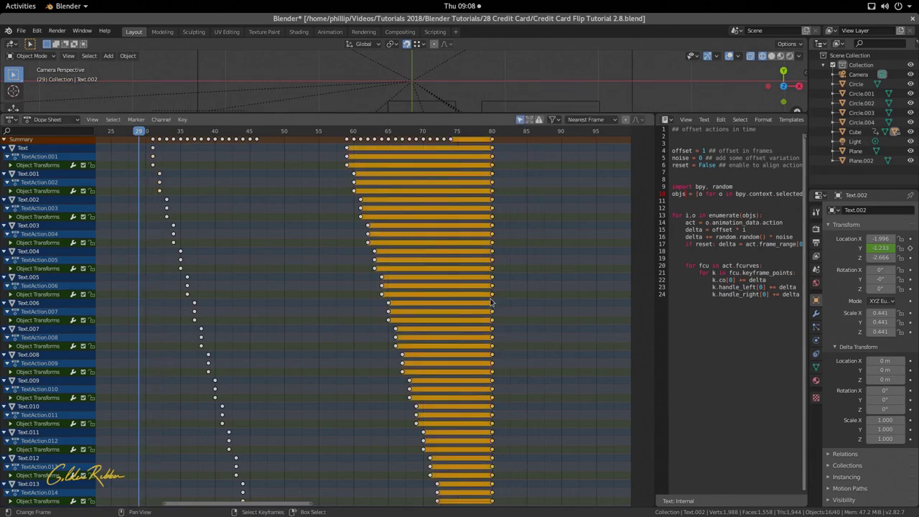
# Select the digits' staggered start and end keyframes, leaving out frame 80, and scale their timing to about 0.39.
pyautogui.scroll(-5, 387, 283)
pyautogui.click(362, 139)
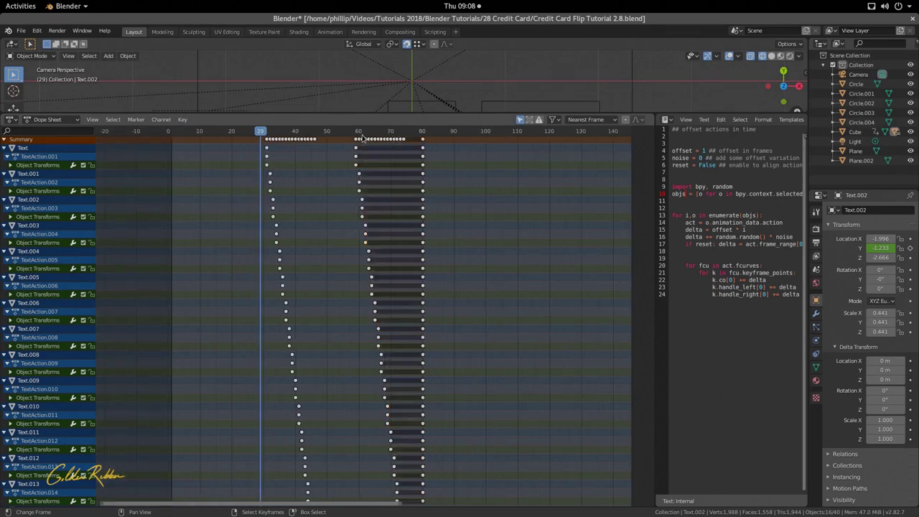
pyautogui.press('b')
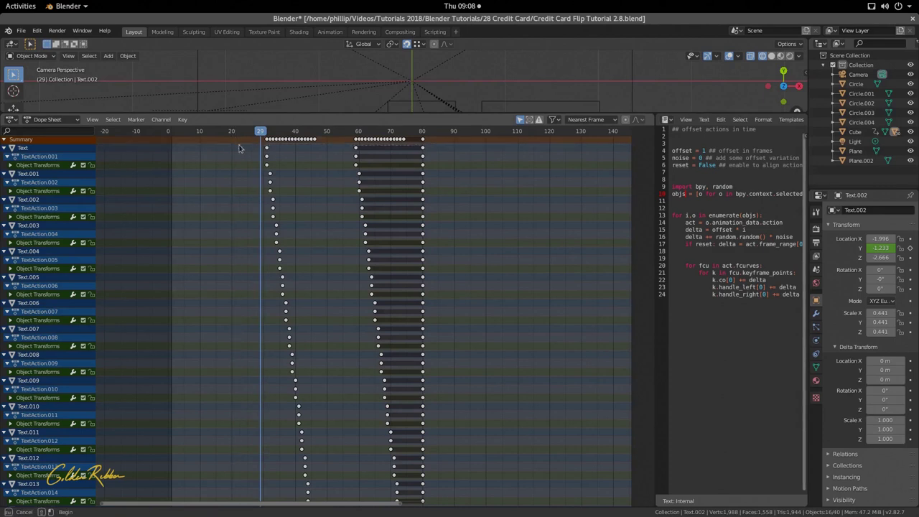
pyautogui.moveTo(322, 139); pyautogui.dragTo(412, 141)
pyautogui.press('b')
pyautogui.press('s')
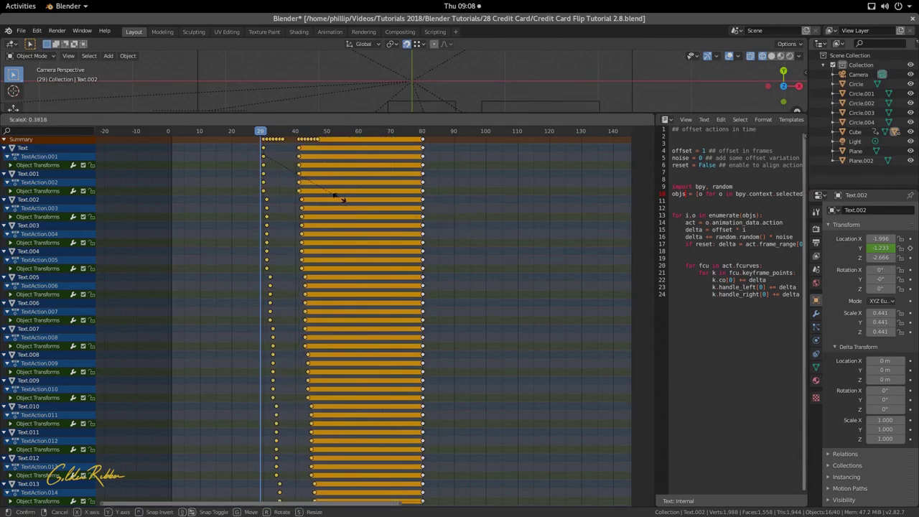
pyautogui.click(306, 211)
# Shift and slightly tighten the staggered keyframes so they run from about frame 42 to frame 57.
pyautogui.press('g')
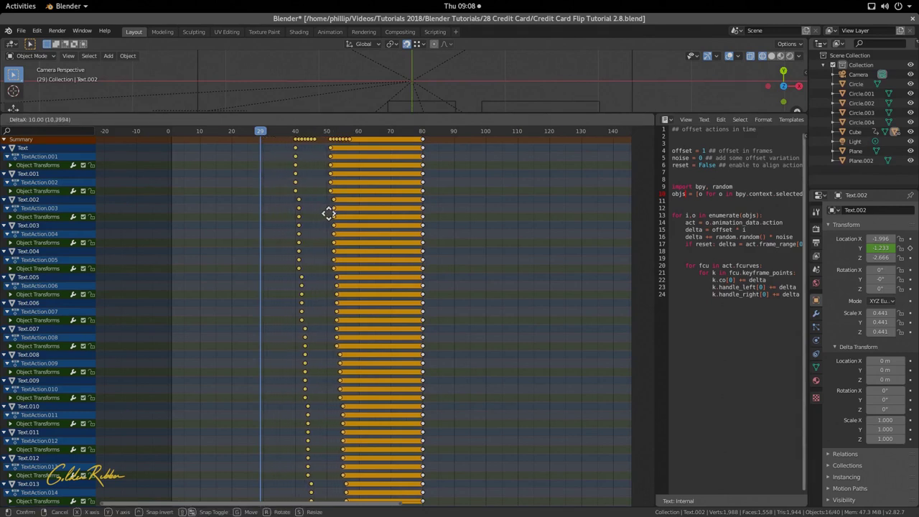
pyautogui.click(346, 220)
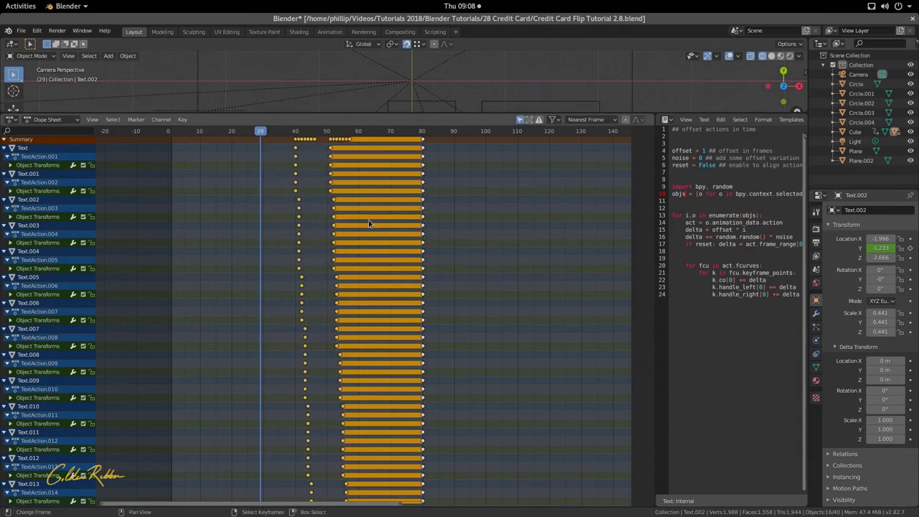
pyautogui.press('s')
pyautogui.click(366, 218)
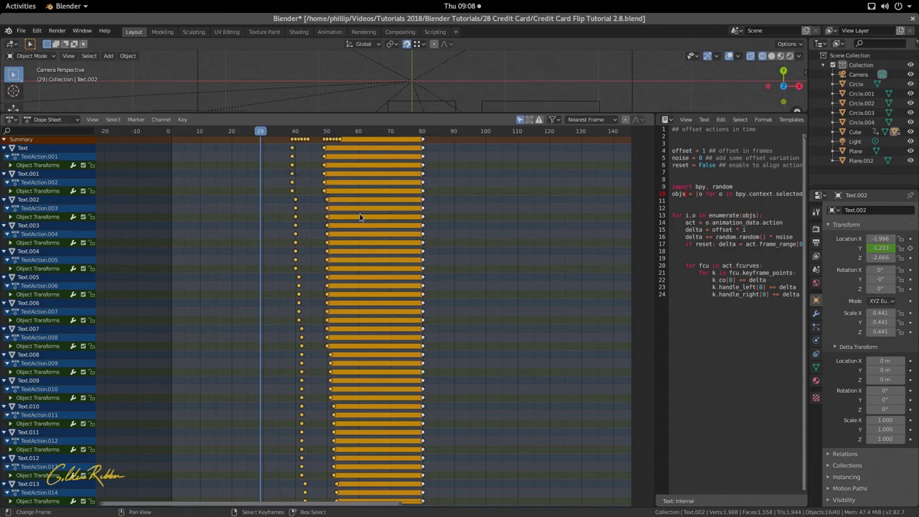
pyautogui.press('g')
pyautogui.click(370, 218)
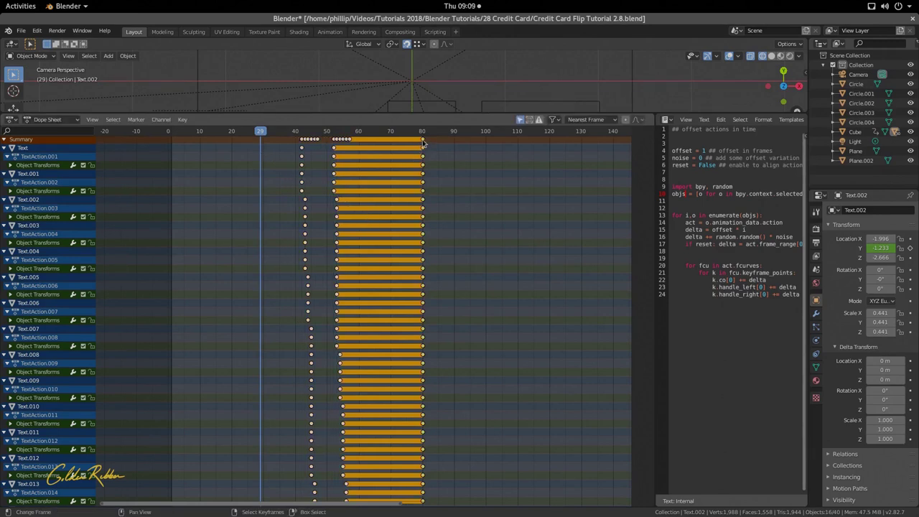
# Duplicate the digits' frame 80 keyframes to frame 20, enlarge the 3D viewport and play the animation.
pyautogui.hotkey('shift', 'd')
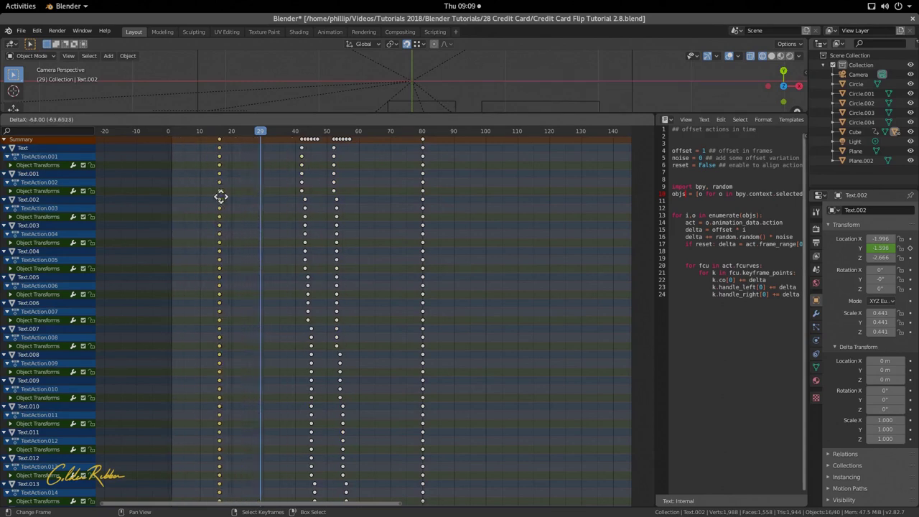
pyautogui.click(233, 199)
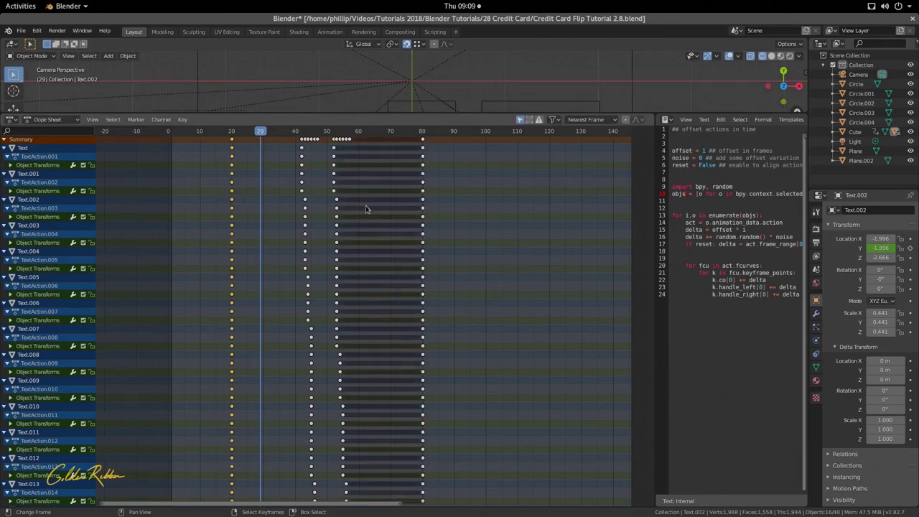
pyautogui.scroll(-3, 366, 209)
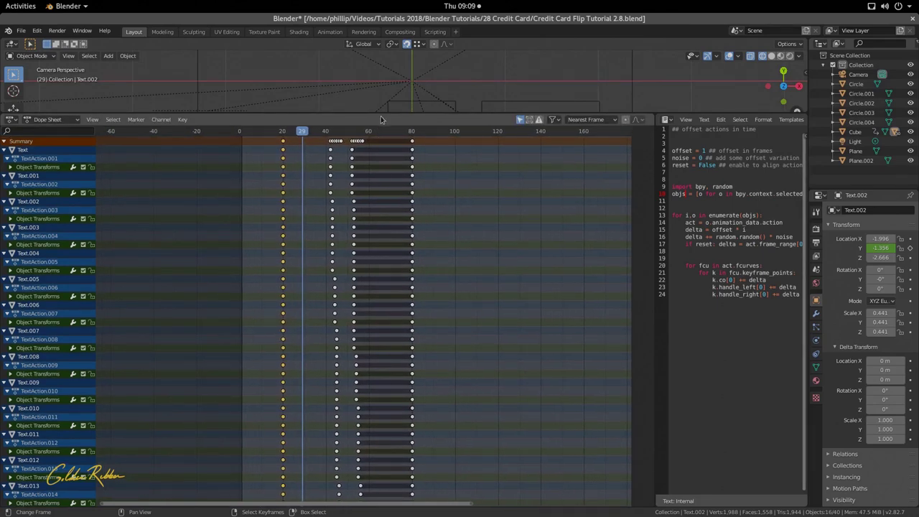
pyautogui.moveTo(380, 120); pyautogui.dragTo(373, 209)
pyautogui.hotkey('shift', 'ctrl', 'space')
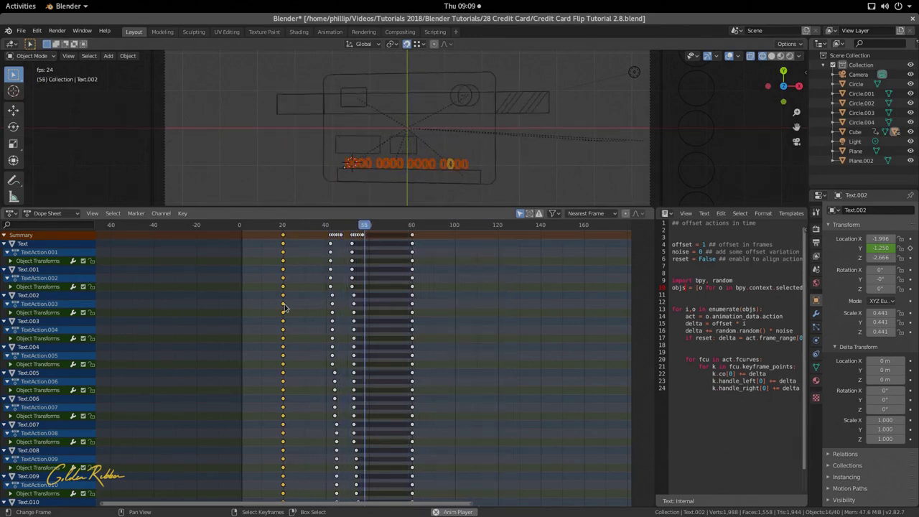
# Switch the viewport to Material Preview shading and replay the card flip from an earlier frame.
pyautogui.press('space')
pyautogui.press('z')
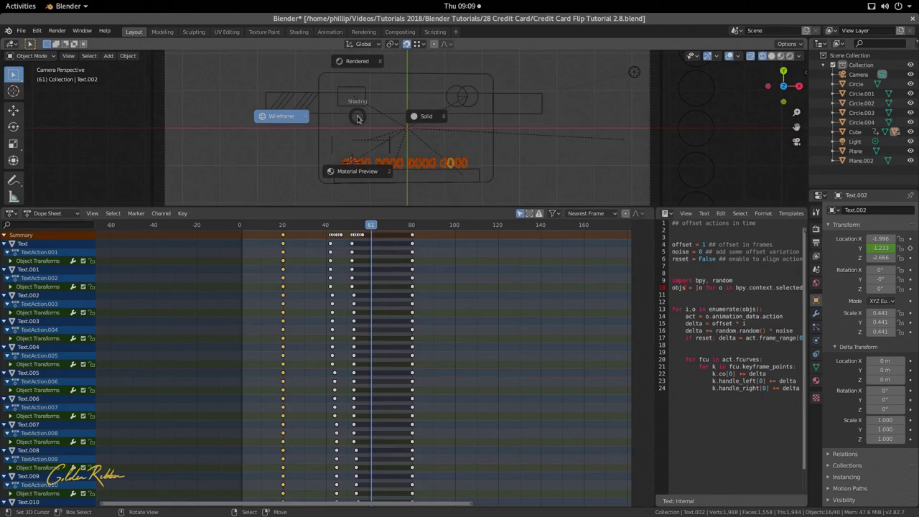
pyautogui.click(359, 172)
pyautogui.moveTo(359, 314); pyautogui.dragTo(226, 311)
pyautogui.press('space')
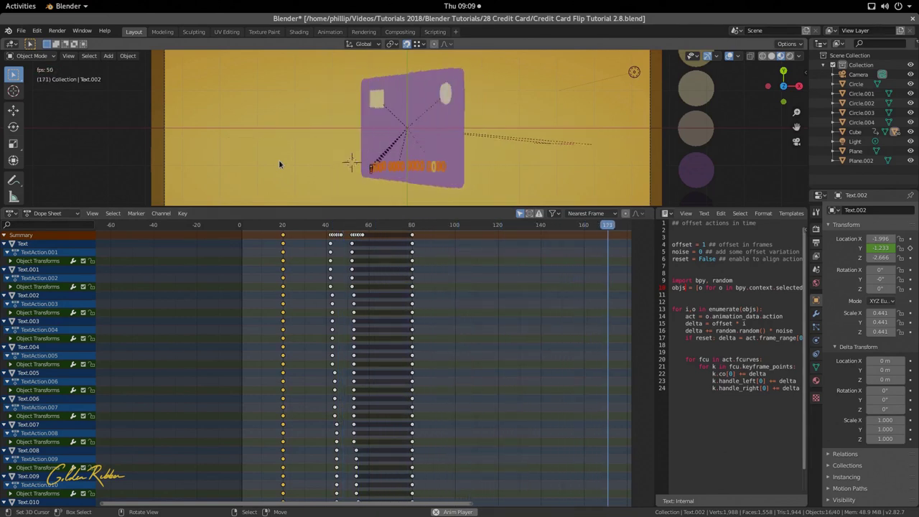
pyautogui.press('space')
# Select the digits' staggered end keyframes and move them 3 frames earlier.
pyautogui.click(352, 245)
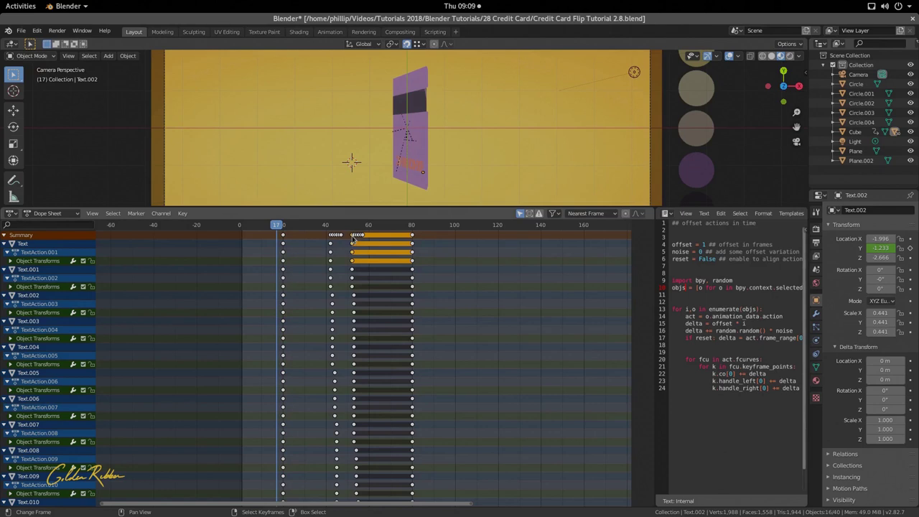
pyautogui.press('b')
pyautogui.moveTo(349, 231); pyautogui.dragTo(378, 320)
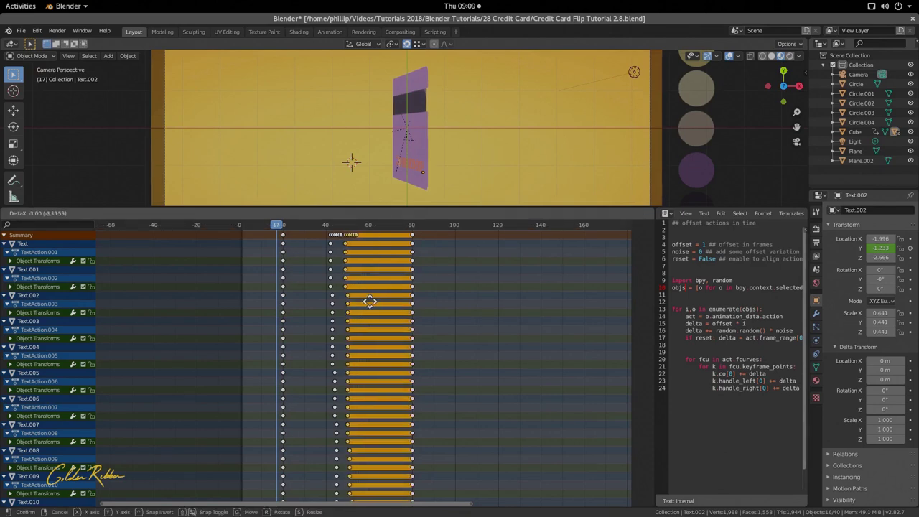
pyautogui.click(369, 302)
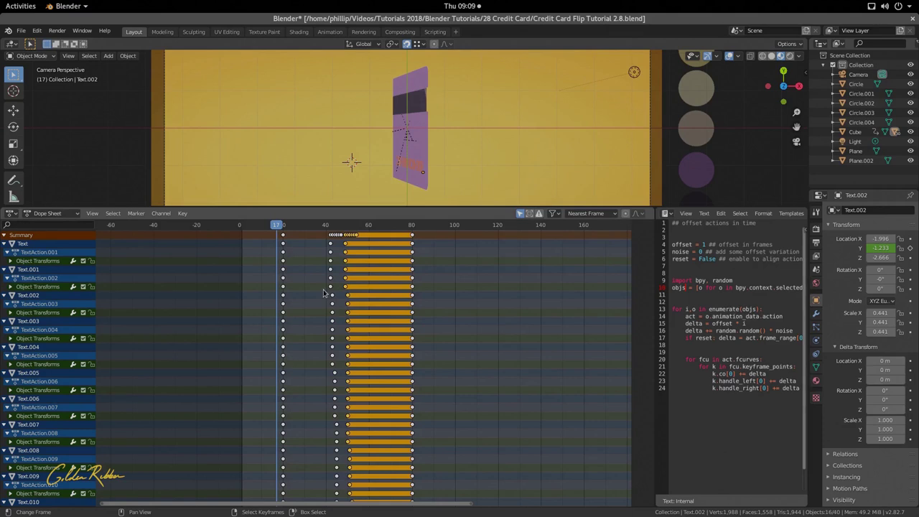
# Add the digits' staggered start keyframes to the selection, move start and end keyframes 2 frames later, and play the animation.
pyautogui.press('b')
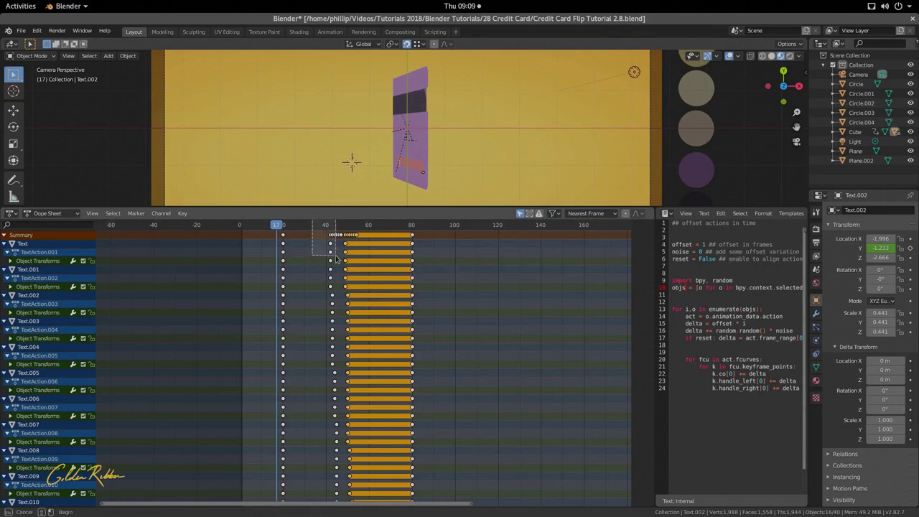
pyautogui.moveTo(336, 259); pyautogui.dragTo(345, 268)
pyautogui.press('g')
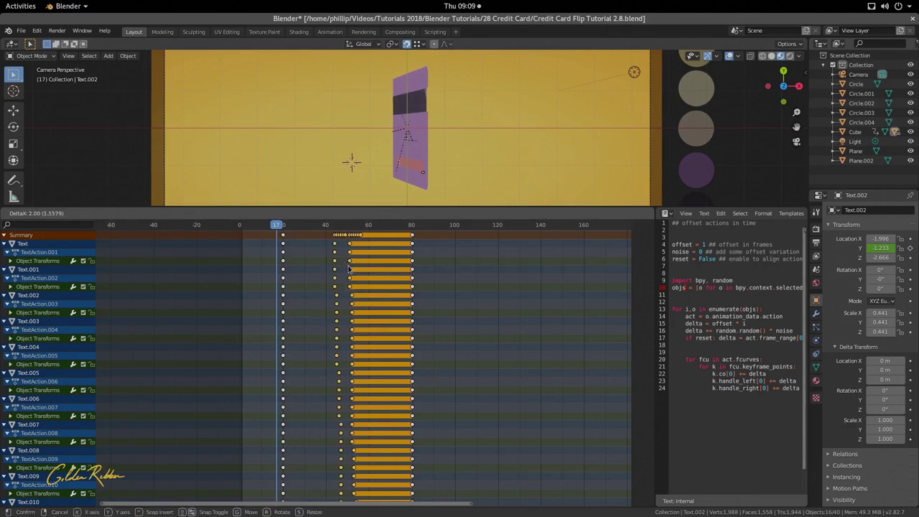
pyautogui.click(350, 268)
pyautogui.click(335, 266)
pyautogui.press('space')
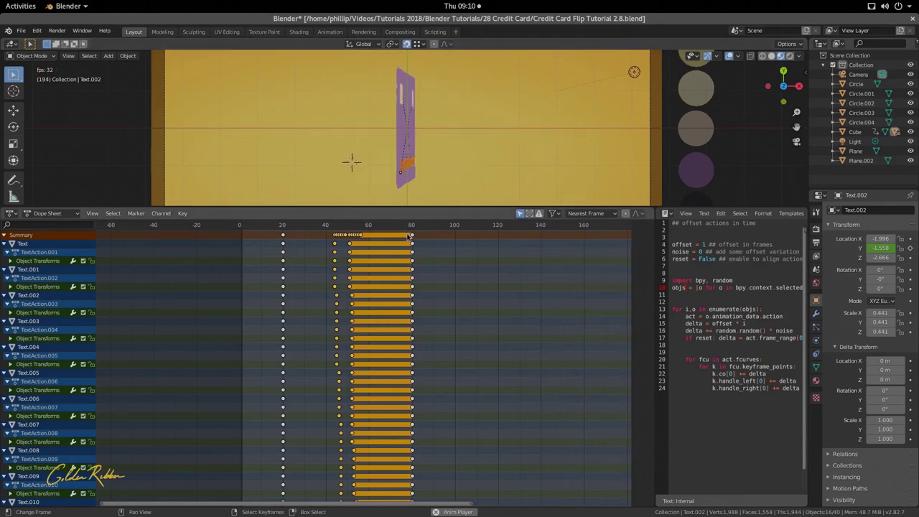
# Move the digits' last keyframes from frame 80 to frame 60 and play the animation.
pyautogui.moveTo(411, 237); pyautogui.dragTo(369, 251)
pyautogui.press('space')
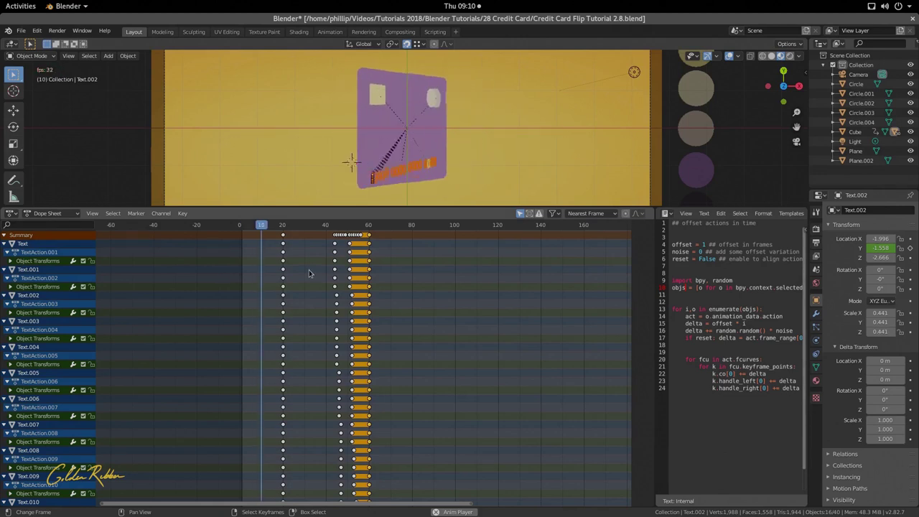
pyautogui.press('space')
# Select all the staggered end keyframes, move them 1 frame earlier so they run from frame 50 to 55, and play the result.
pyautogui.scroll(6, 355, 244)
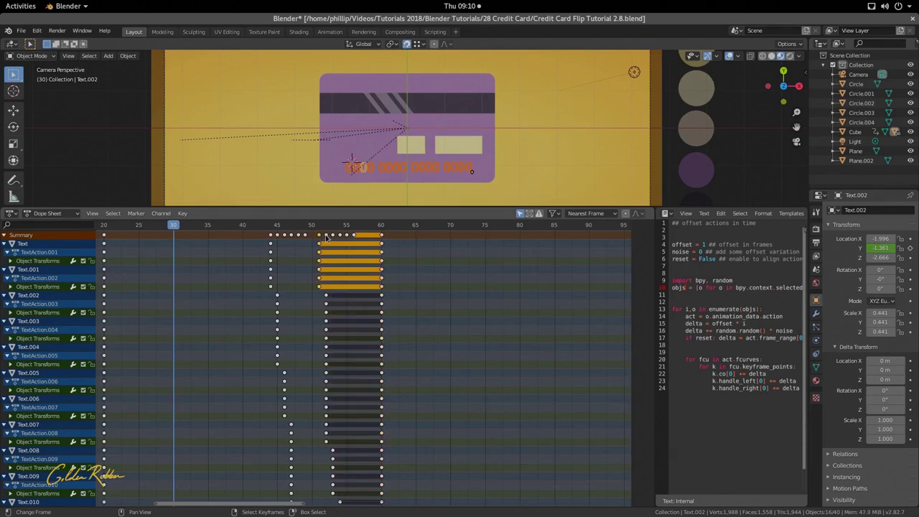
pyautogui.keyDown('shift'); pyautogui.click(326, 235); pyautogui.keyUp('shift')
pyautogui.keyDown('shift'); pyautogui.click(333, 235); pyautogui.keyUp('shift')
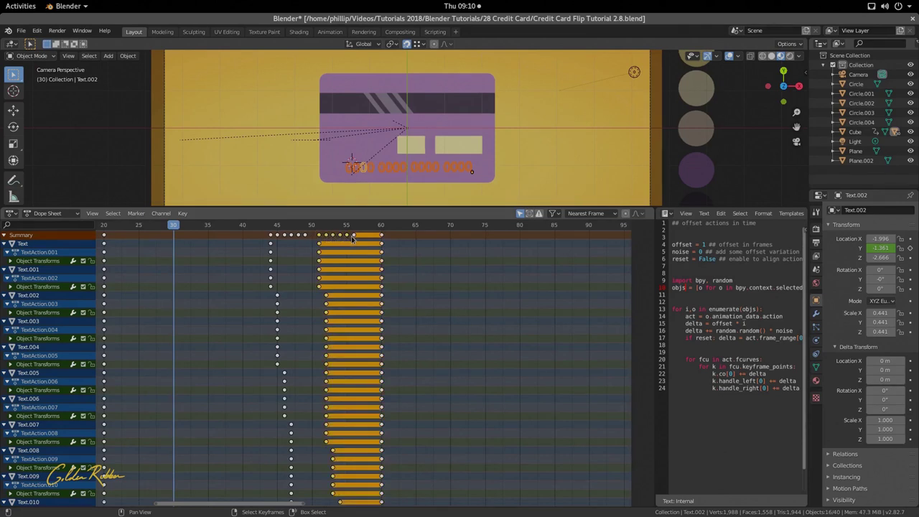
pyautogui.press('g')
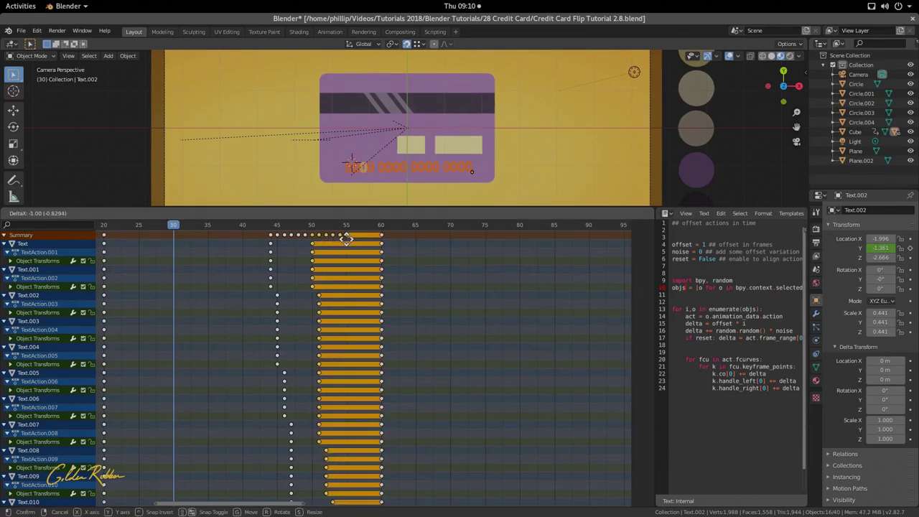
pyautogui.click(347, 239)
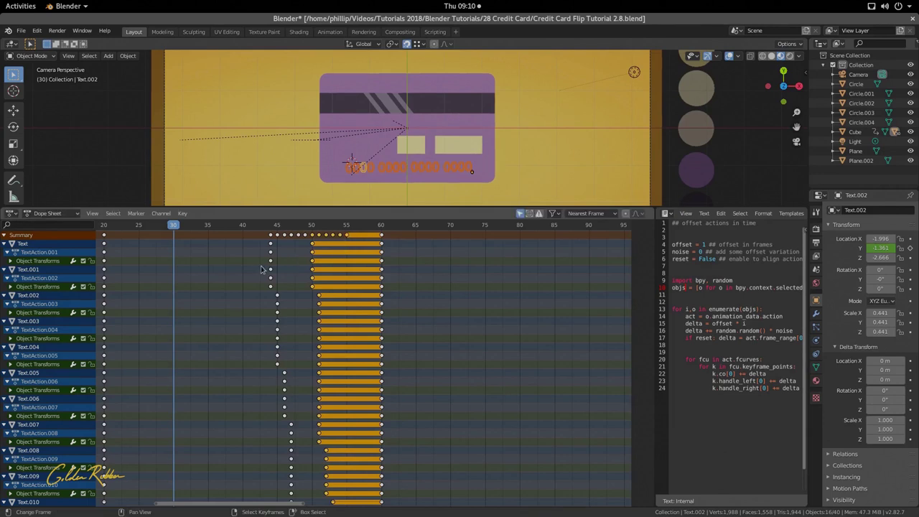
pyautogui.press('space')
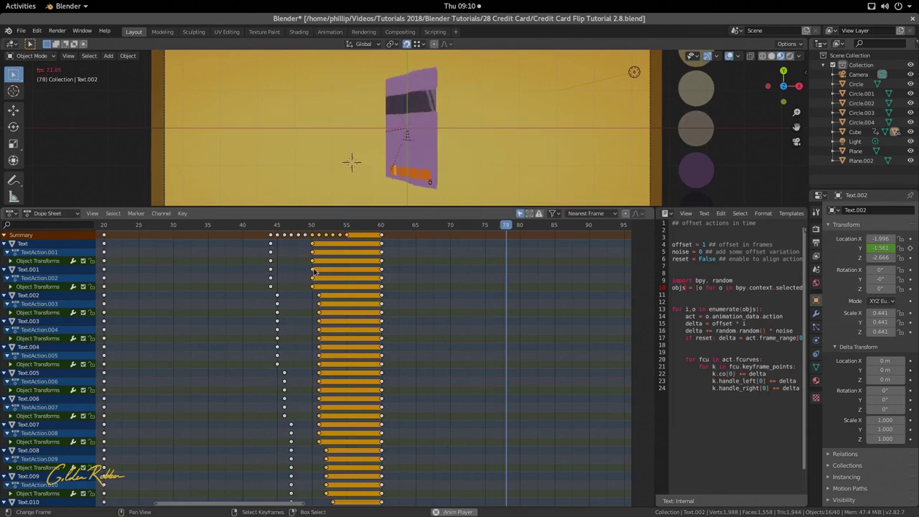
pyautogui.press('space')
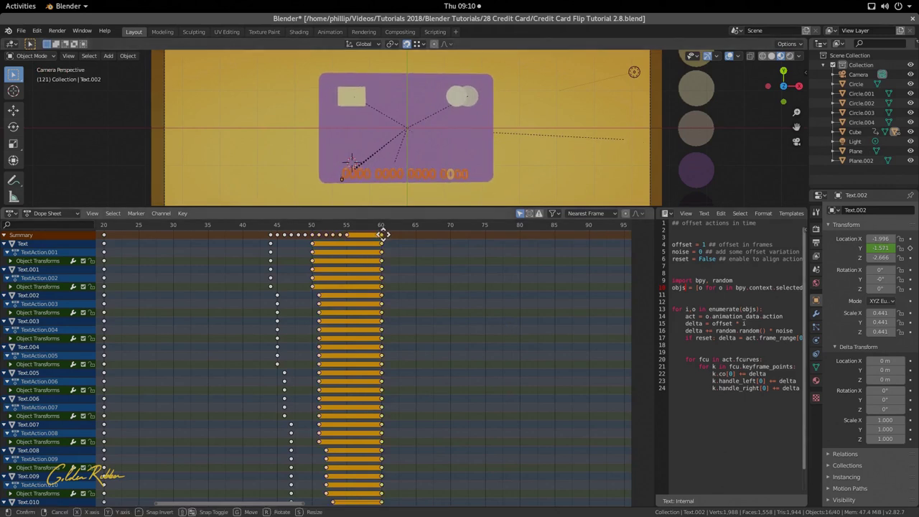
# Move the digits' last keyframes to frame 70 and play the animation.
pyautogui.press('g')
pyautogui.click(451, 242)
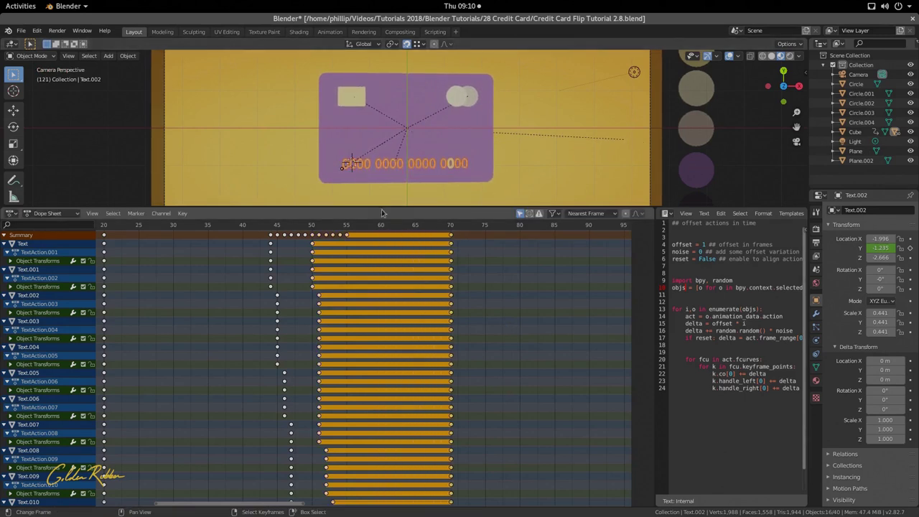
pyautogui.scroll(-2, 287, 301)
pyautogui.press('space')
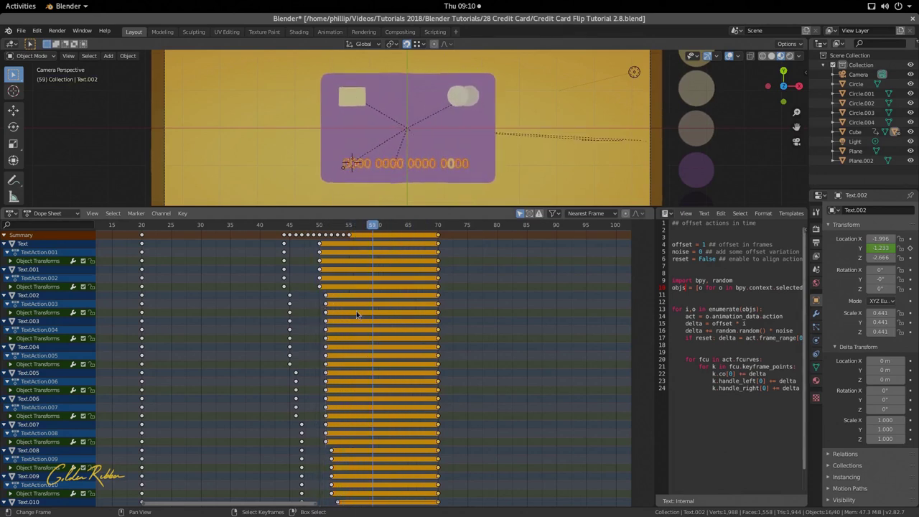
# Scrub and replay the flip to check the digits' rise against the card's rotation, stopping on frame 60.
pyautogui.moveTo(260, 314); pyautogui.dragTo(348, 304)
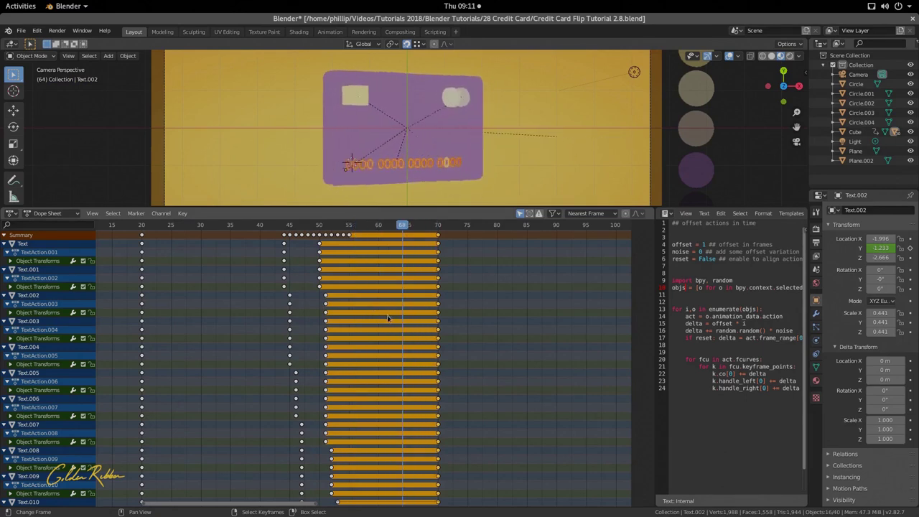
pyautogui.moveTo(304, 330); pyautogui.dragTo(120, 337)
pyautogui.press('space')
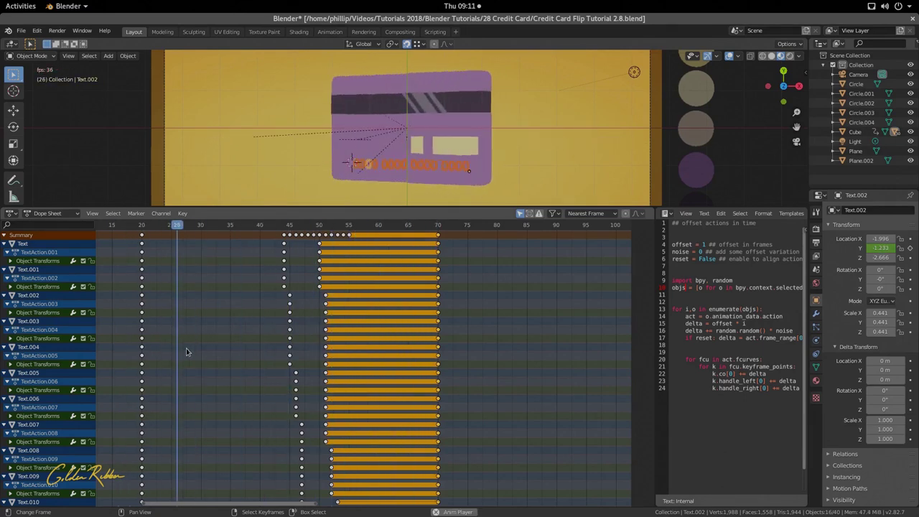
pyautogui.press('space')
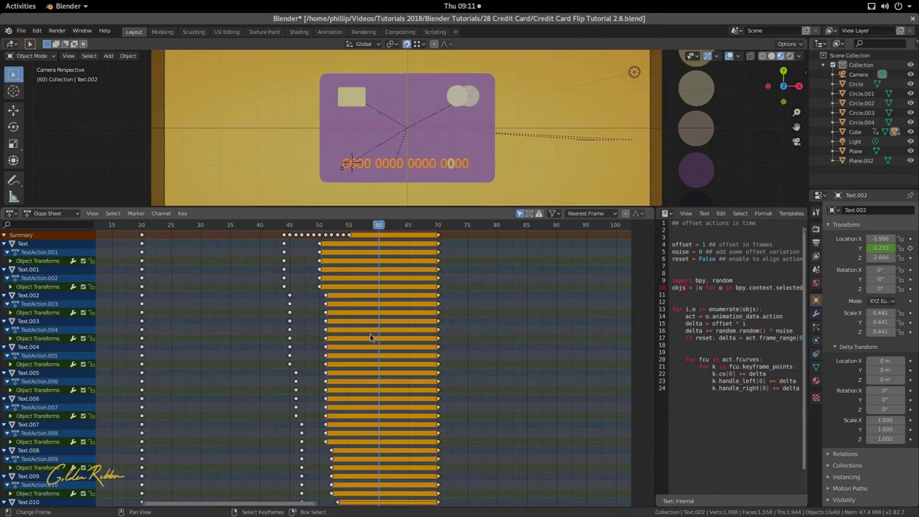
pyautogui.moveTo(371, 338); pyautogui.dragTo(101, 359)
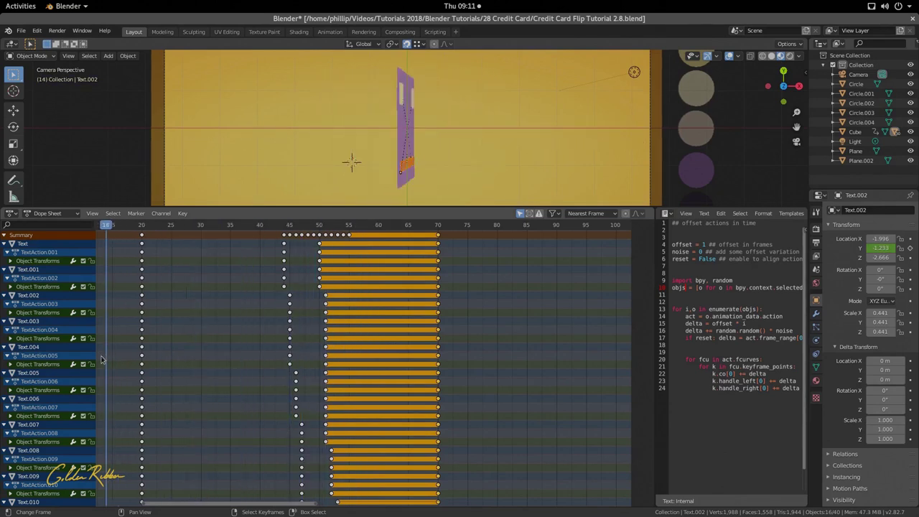
pyautogui.press('space')
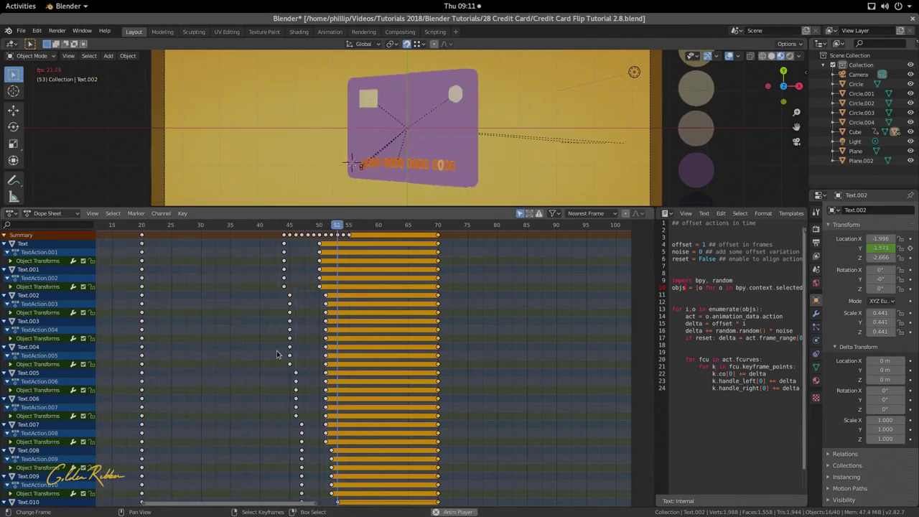
pyautogui.press('space')
pyautogui.moveTo(381, 318); pyautogui.dragTo(367, 316)
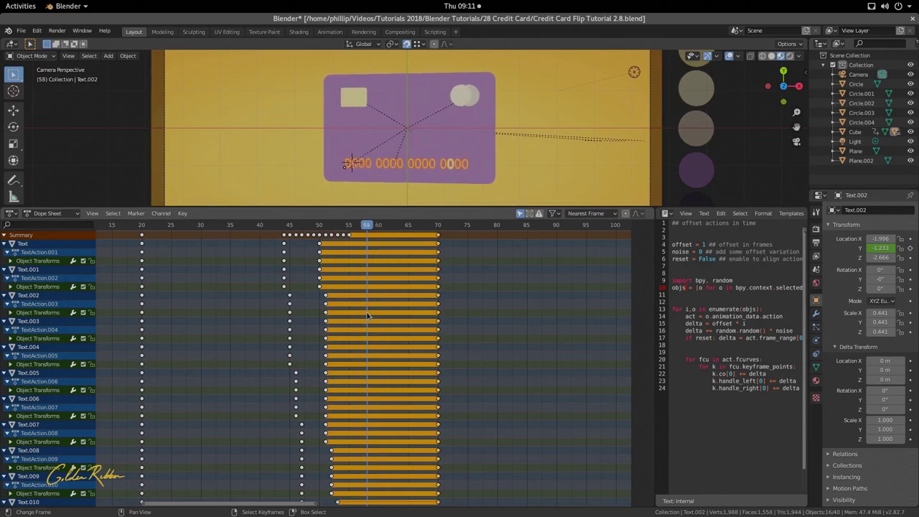
pyautogui.moveTo(368, 316); pyautogui.dragTo(379, 319)
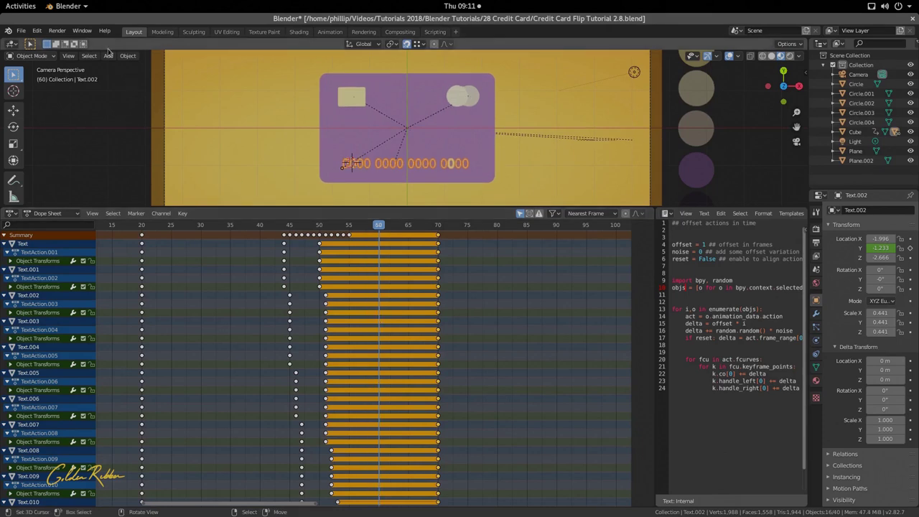